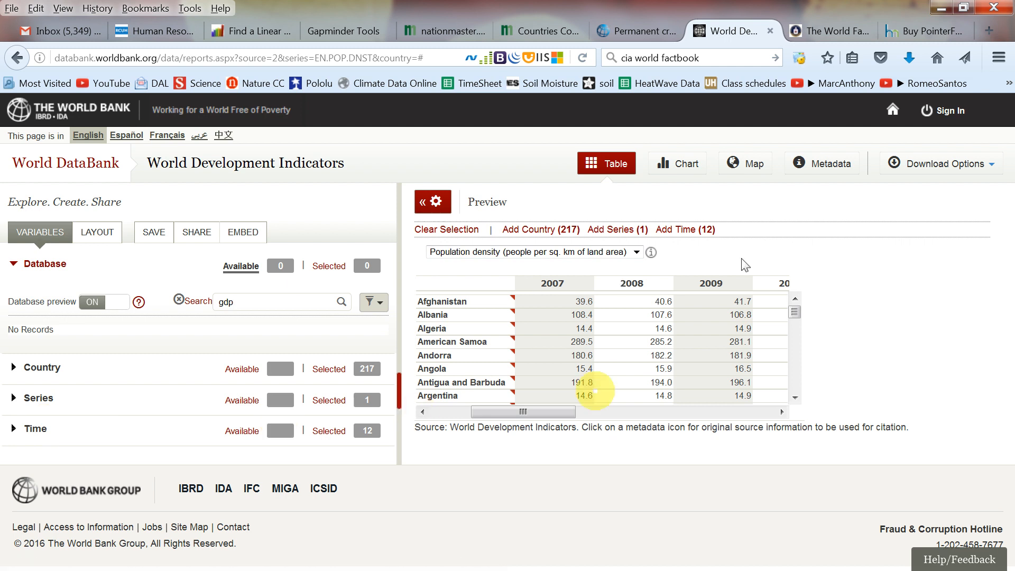
Check the series choices of the population density table and show its available download formats
{"action": "left_click", "coordinate": [636, 253]}
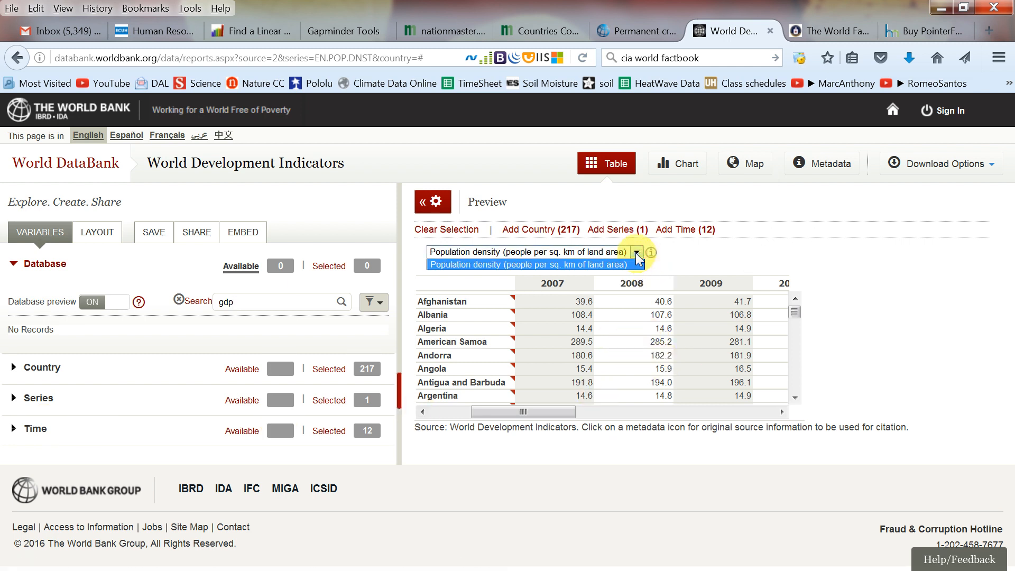
{"action": "left_click", "coordinate": [636, 252]}
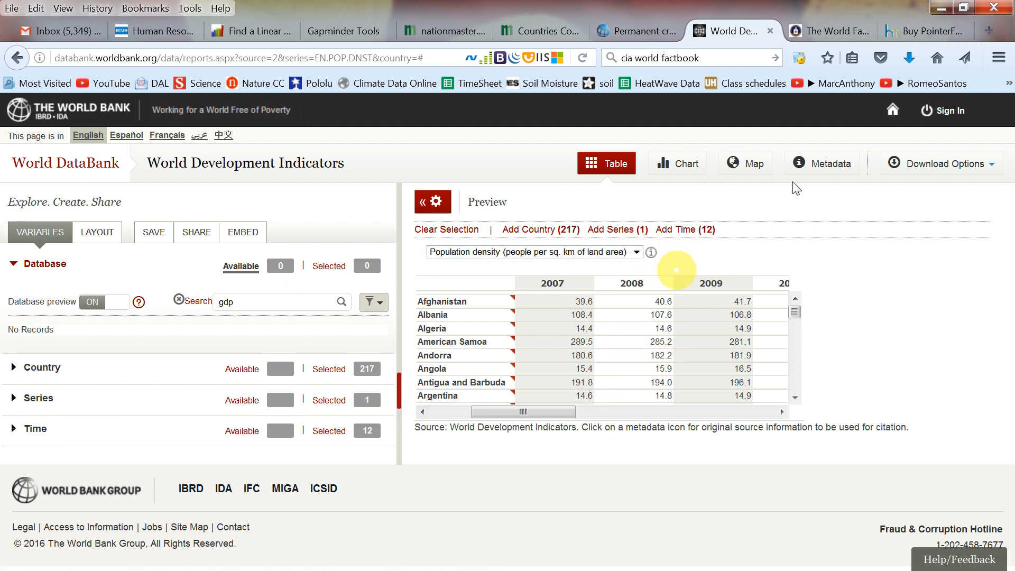
{"action": "left_click", "coordinate": [991, 169]}
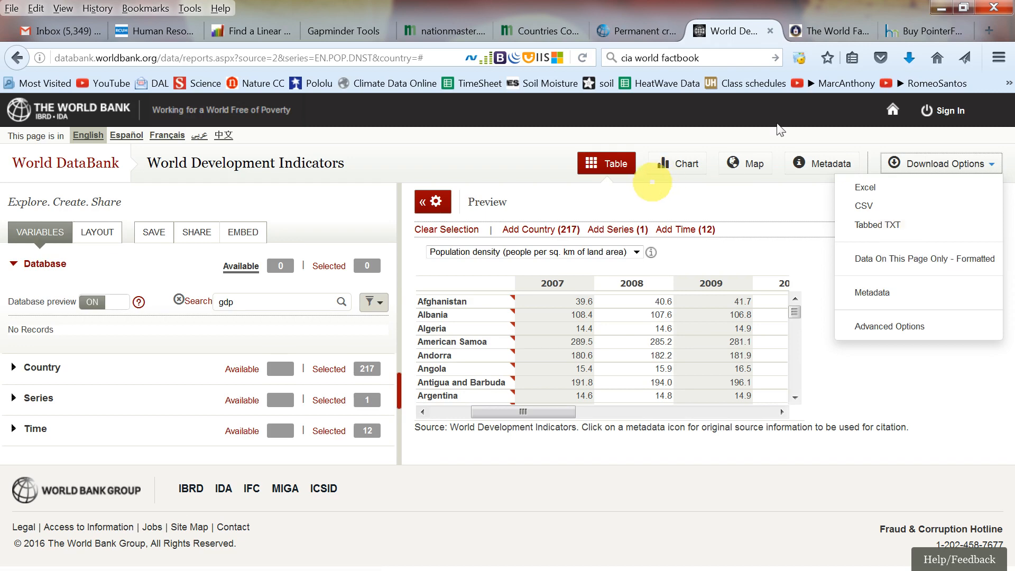
Switch to the CIA World Factbook page and open the country profile for Andorra
{"action": "left_click", "coordinate": [805, 36]}
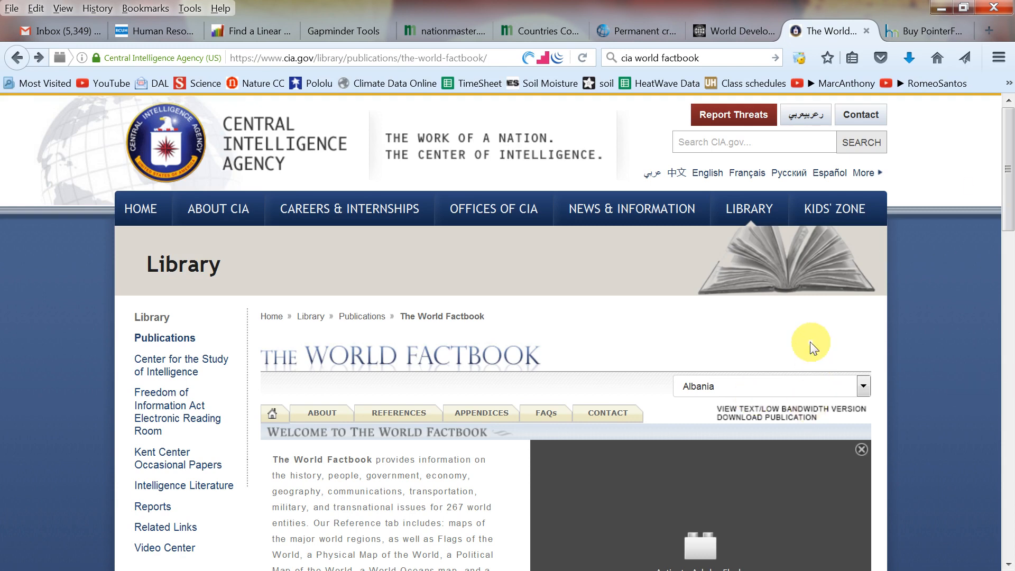
{"action": "scroll", "coordinate": [812, 346], "scroll_direction": "down", "scroll_amount": 3}
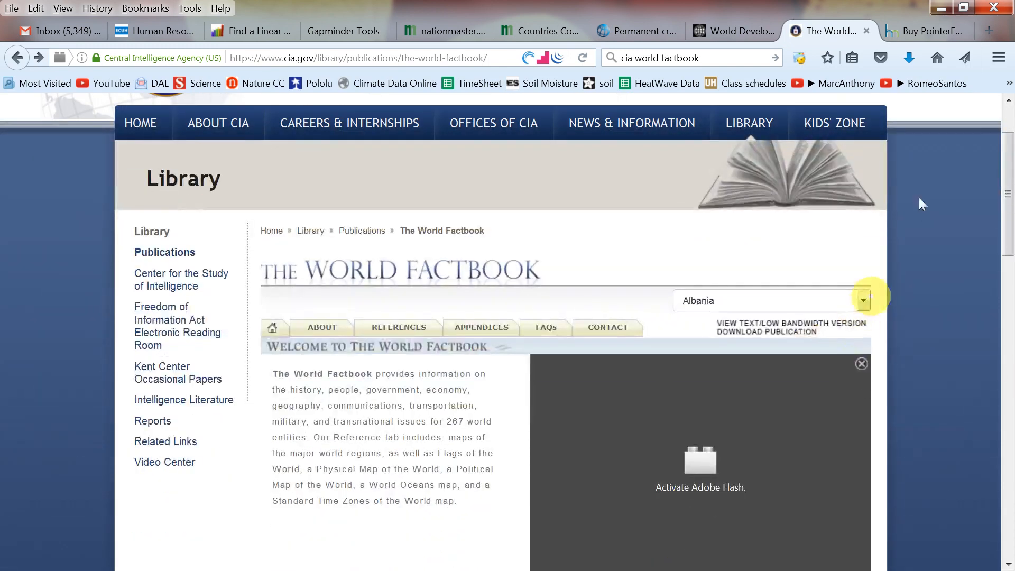
{"action": "left_click", "coordinate": [864, 301]}
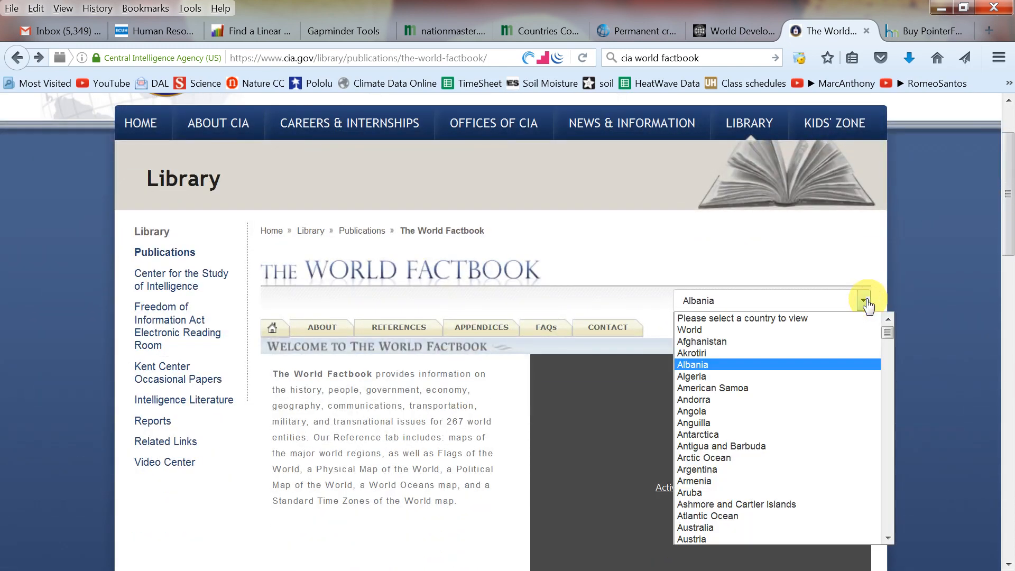
{"action": "left_click", "coordinate": [703, 400]}
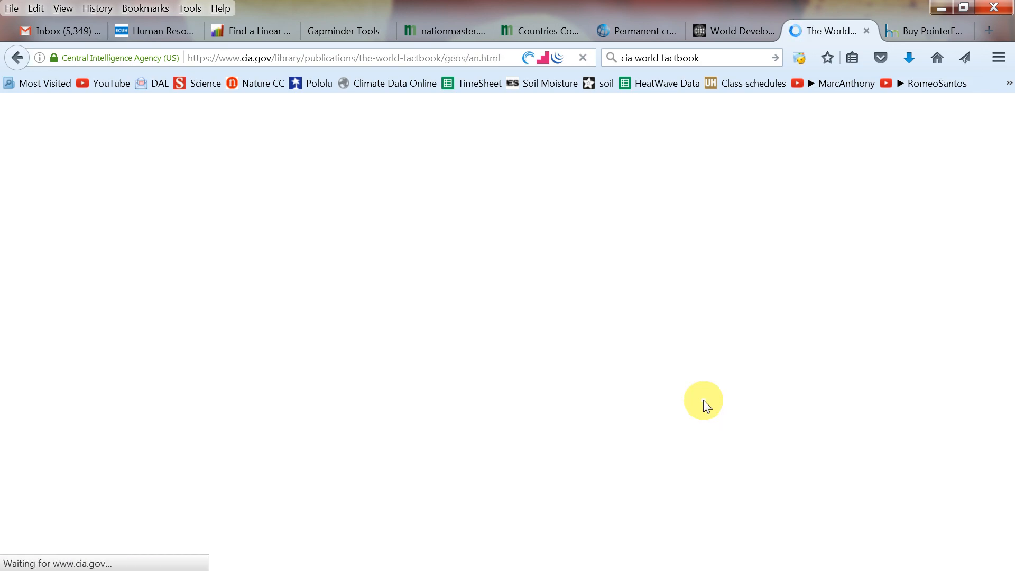
Expand Andorra's Economy section, open the all-country field listing for GDP (purchasing power parity), and look through it
{"action": "scroll", "coordinate": [704, 408], "scroll_direction": "down", "scroll_amount": 6}
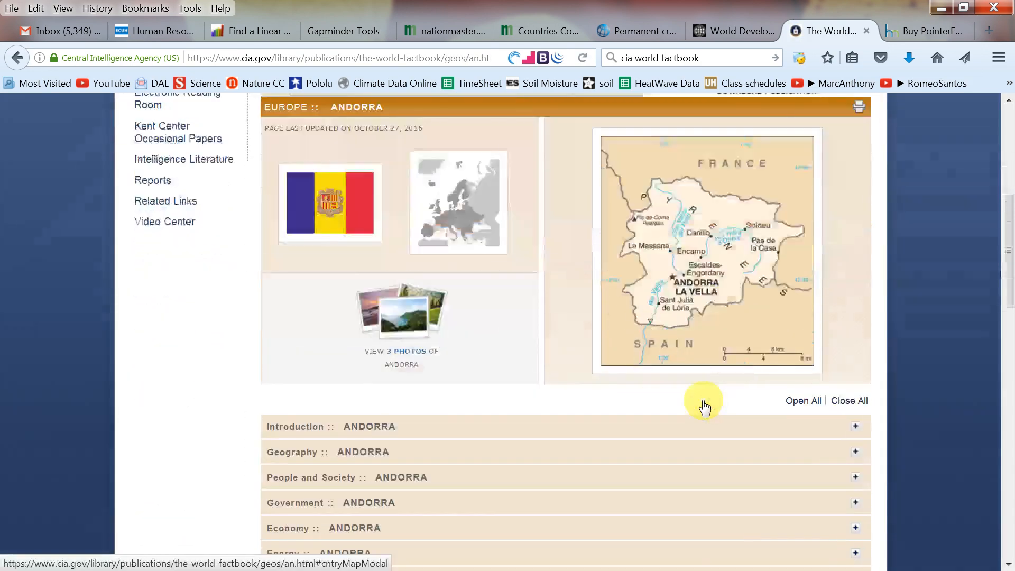
{"action": "scroll", "coordinate": [704, 408], "scroll_direction": "down", "scroll_amount": 3}
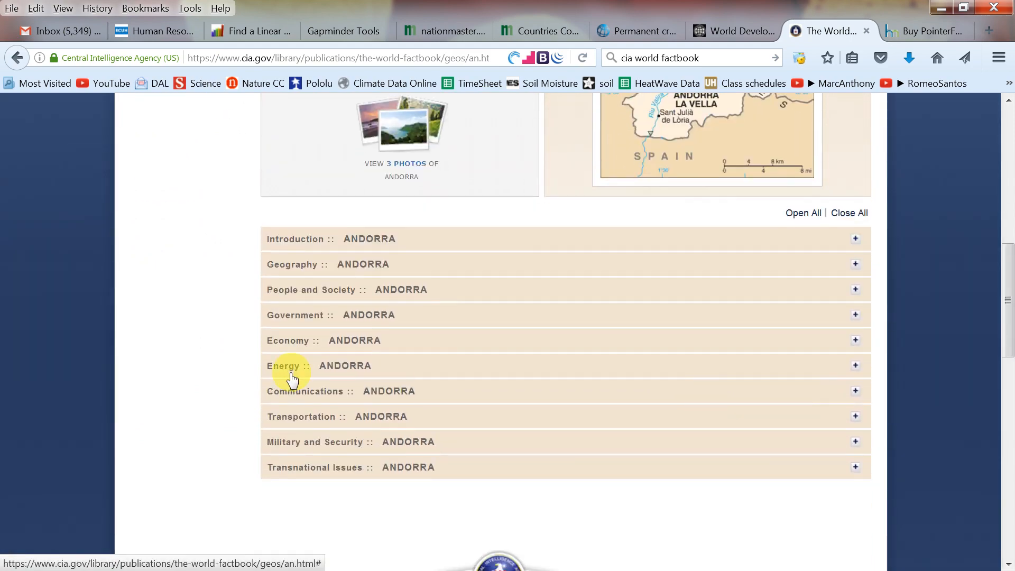
{"action": "left_click", "coordinate": [286, 342]}
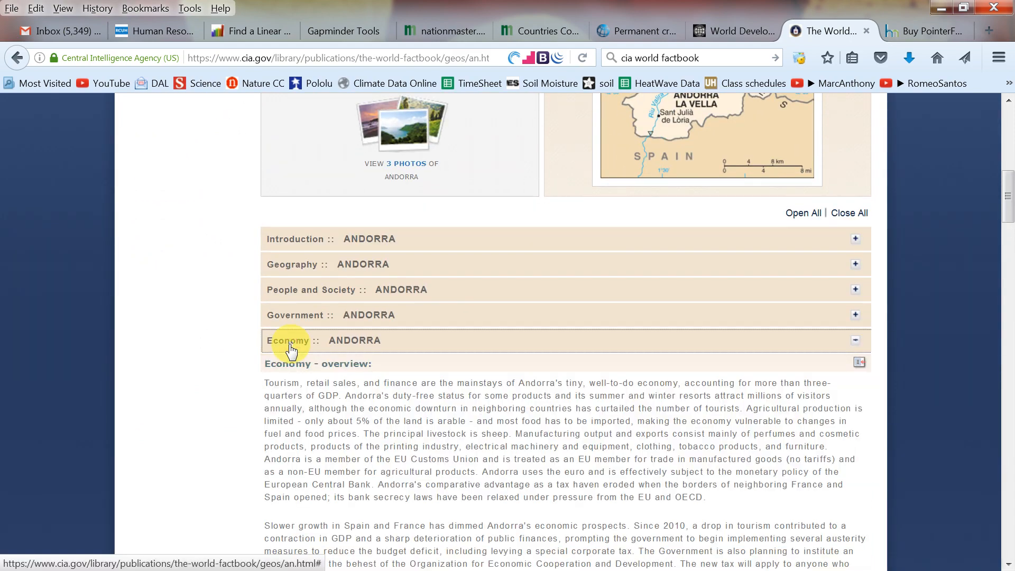
{"action": "scroll", "coordinate": [446, 357], "scroll_direction": "down", "scroll_amount": 5}
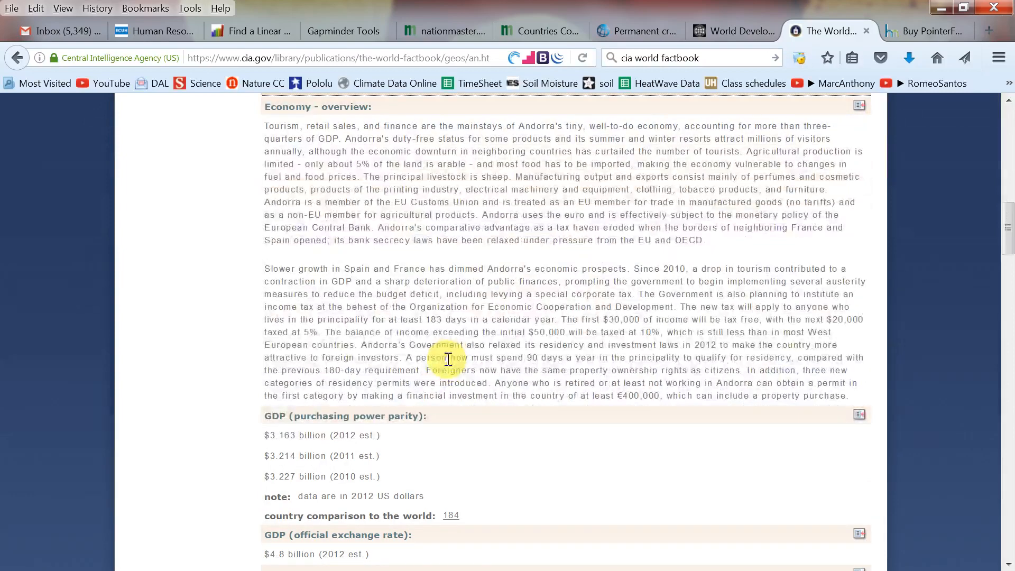
{"action": "left_click", "coordinate": [860, 415]}
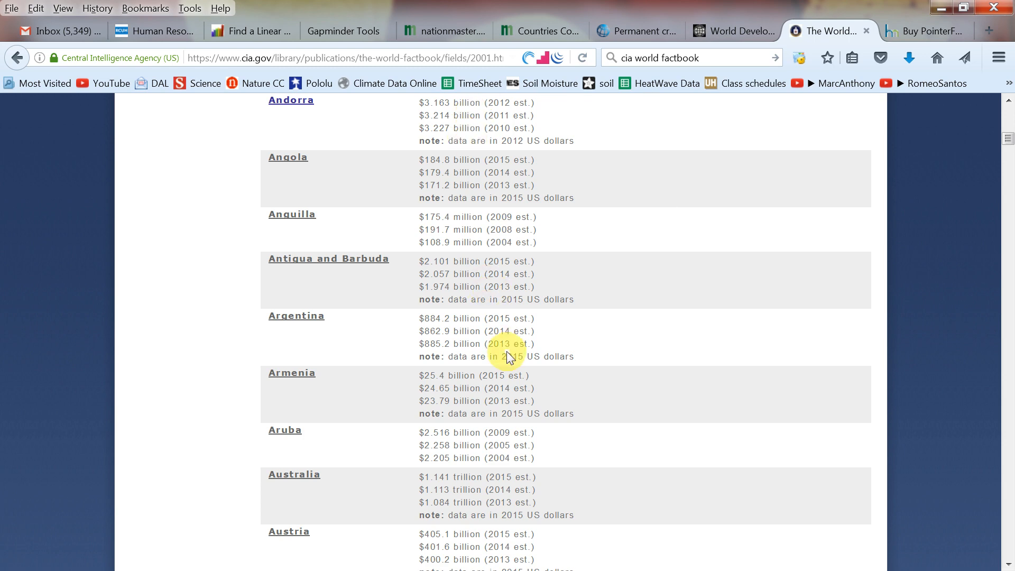
{"action": "scroll", "coordinate": [507, 351], "scroll_direction": "down", "scroll_amount": 10}
{"action": "scroll", "coordinate": [506, 351], "scroll_direction": "down", "scroll_amount": 1}
{"action": "scroll", "coordinate": [506, 351], "scroll_direction": "up", "scroll_amount": 8}
{"action": "scroll", "coordinate": [506, 344], "scroll_direction": "up", "scroll_amount": 20}
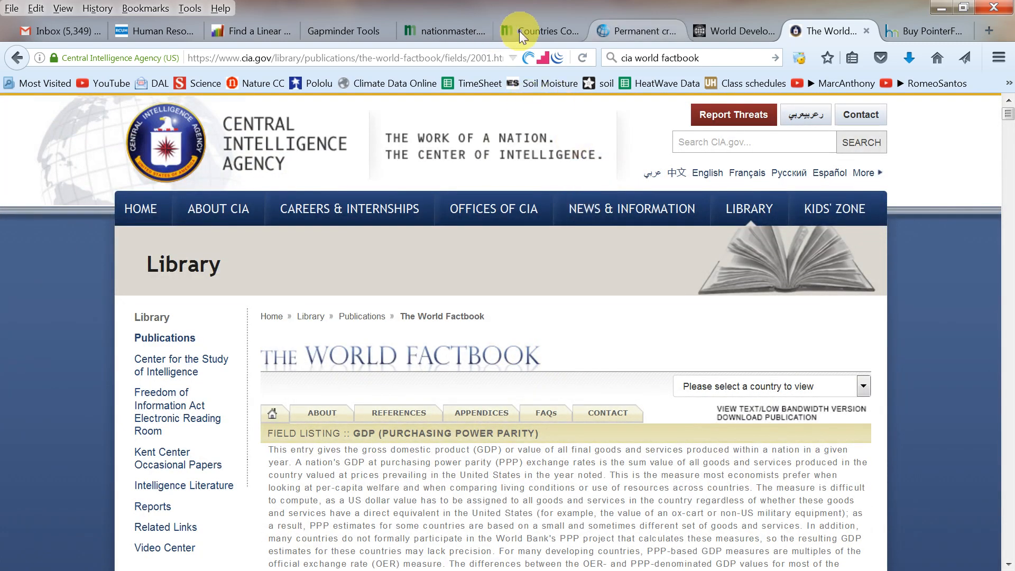
Switch to the NationMaster search page and run the gdp search again
{"action": "left_click", "coordinate": [452, 30]}
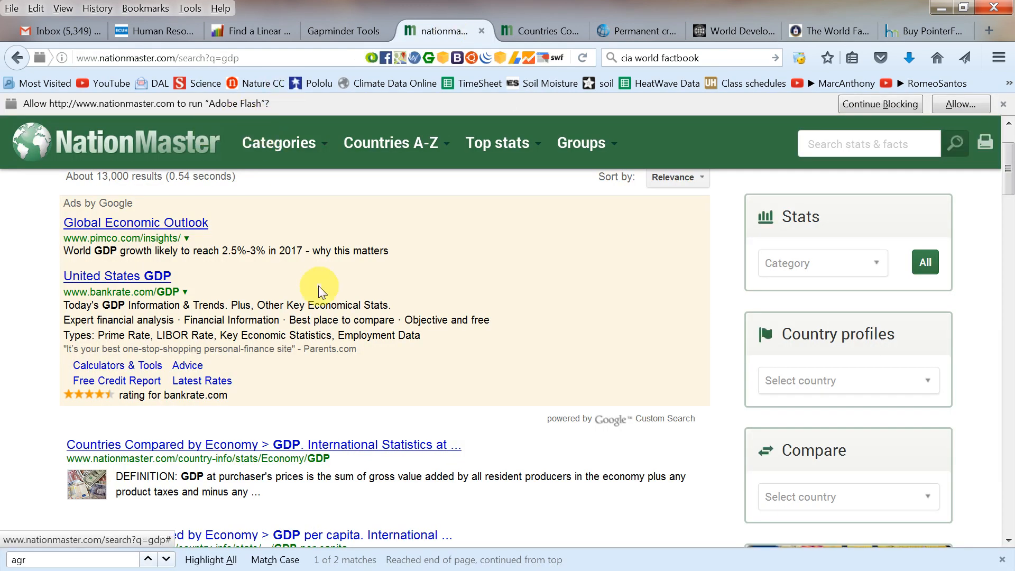
{"action": "scroll", "coordinate": [386, 328], "scroll_direction": "up", "scroll_amount": 3}
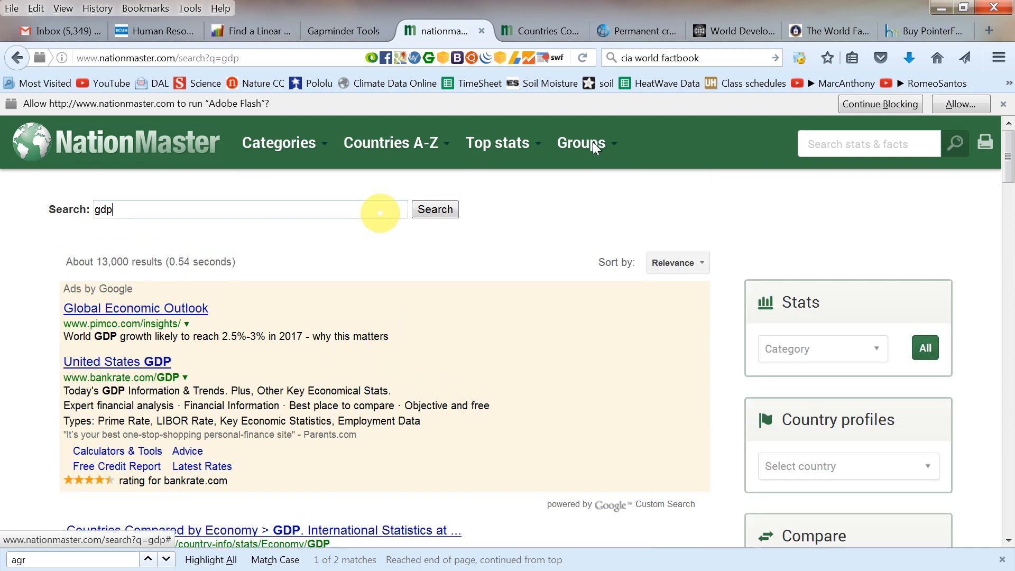
{"action": "left_click", "coordinate": [423, 210]}
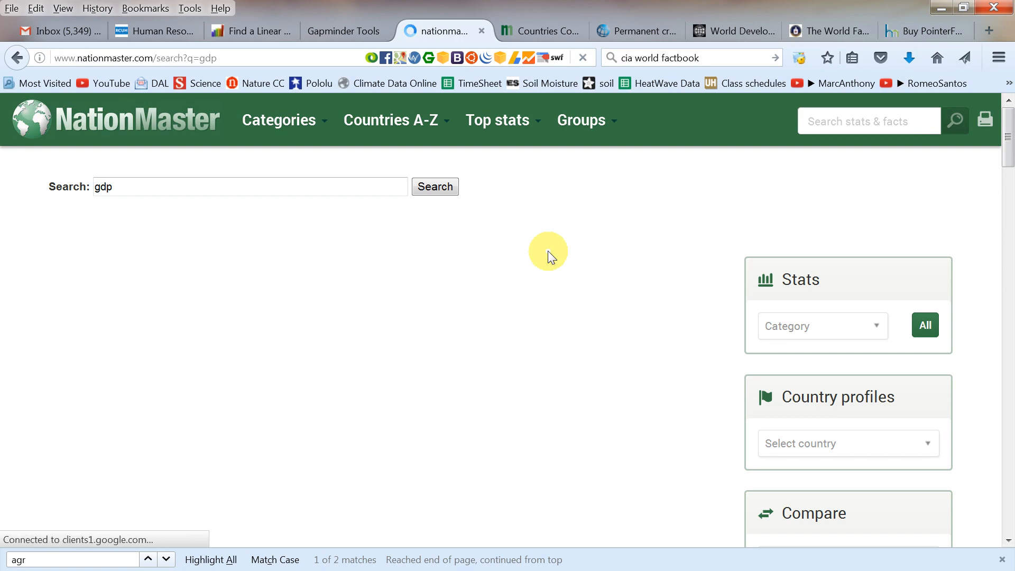
{"action": "scroll", "coordinate": [547, 250], "scroll_direction": "down", "scroll_amount": 1}
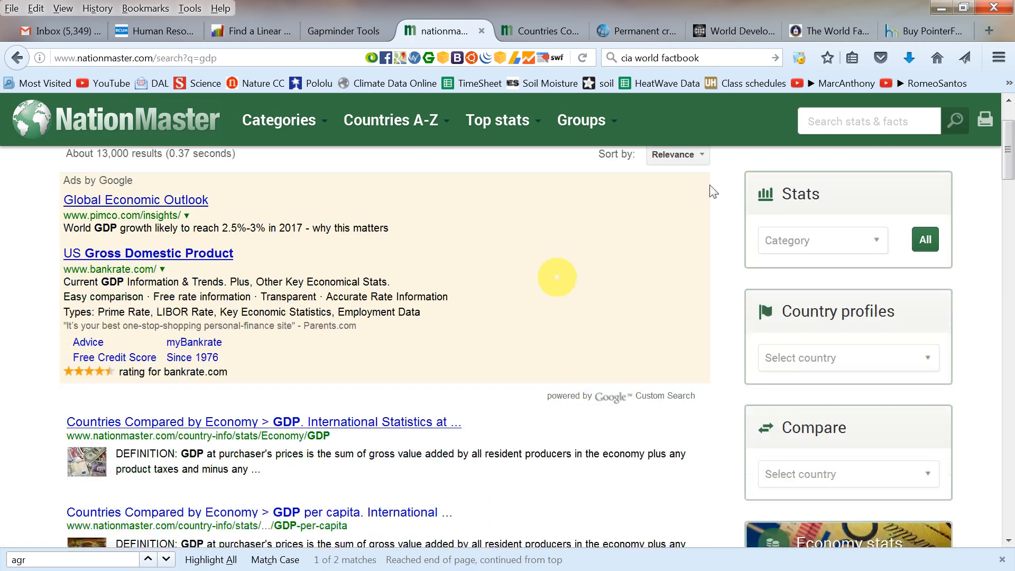
Open the Countries Compared by Economy > GDP result and look through its definition and country totals
{"action": "left_click", "coordinate": [135, 427]}
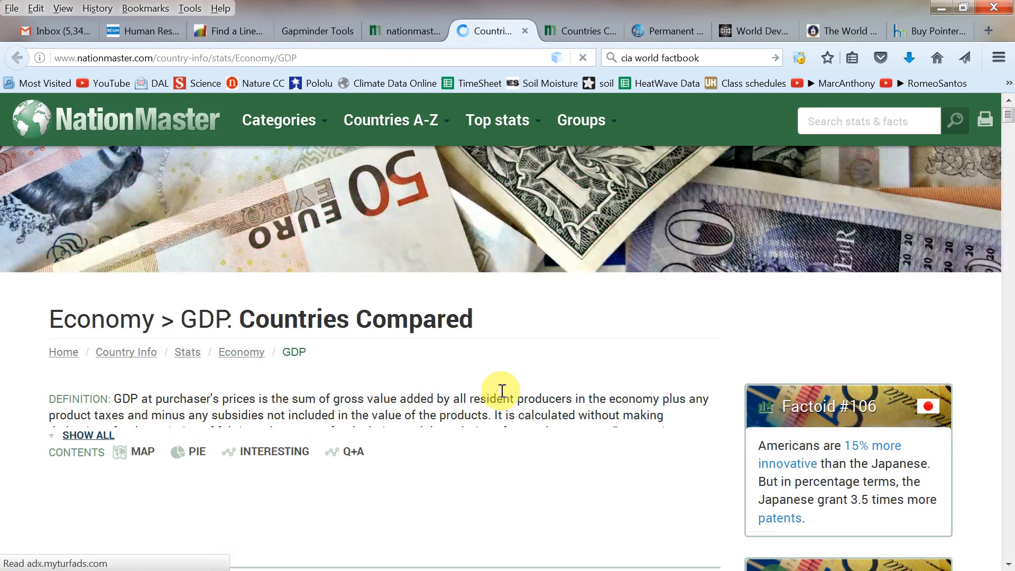
{"action": "scroll", "coordinate": [499, 395], "scroll_direction": "down", "scroll_amount": 5}
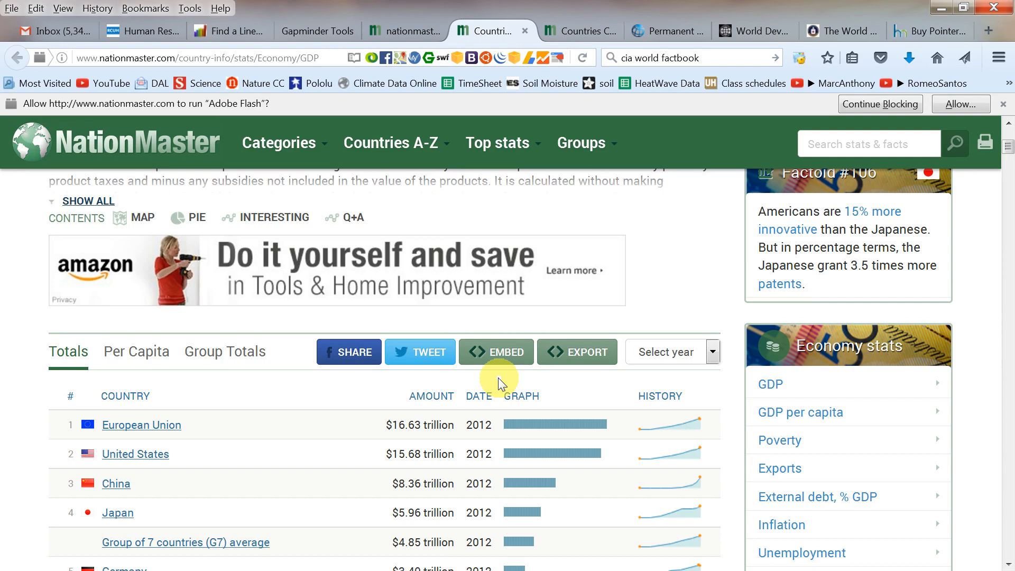
{"action": "scroll", "coordinate": [498, 378], "scroll_direction": "down", "scroll_amount": 3}
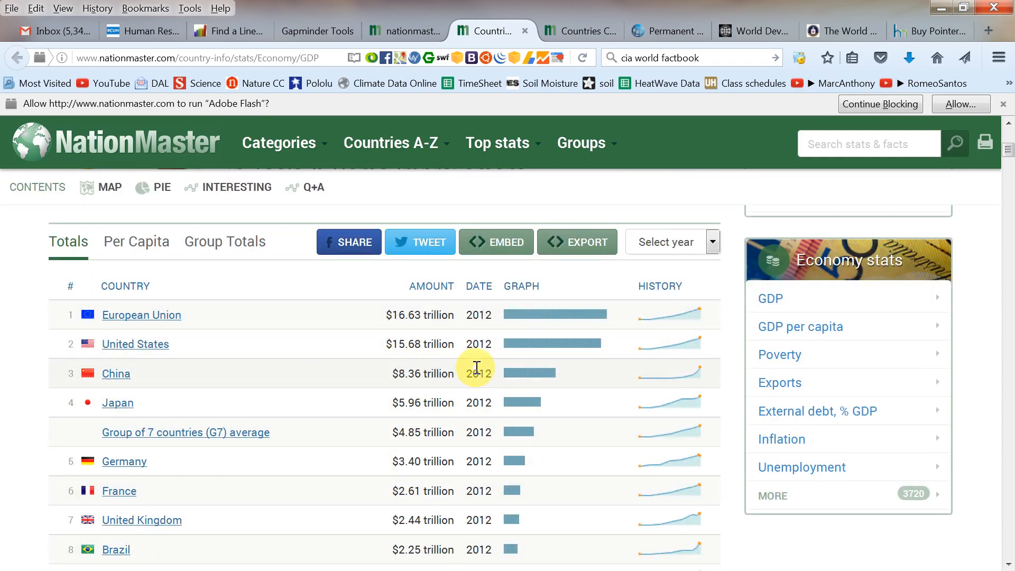
{"action": "scroll", "coordinate": [482, 373], "scroll_direction": "up", "scroll_amount": 5}
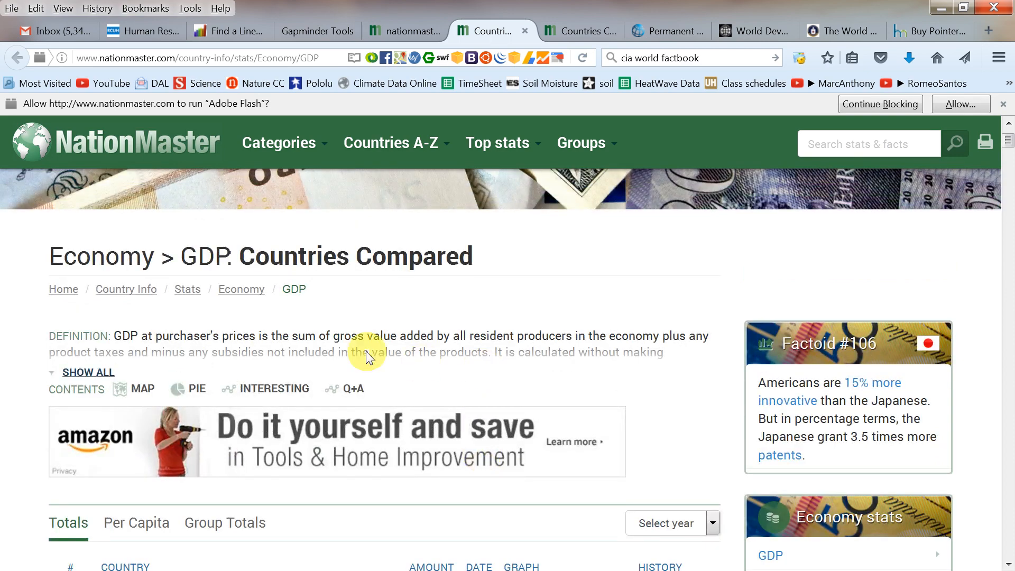
{"action": "scroll", "coordinate": [366, 351], "scroll_direction": "down", "scroll_amount": 5}
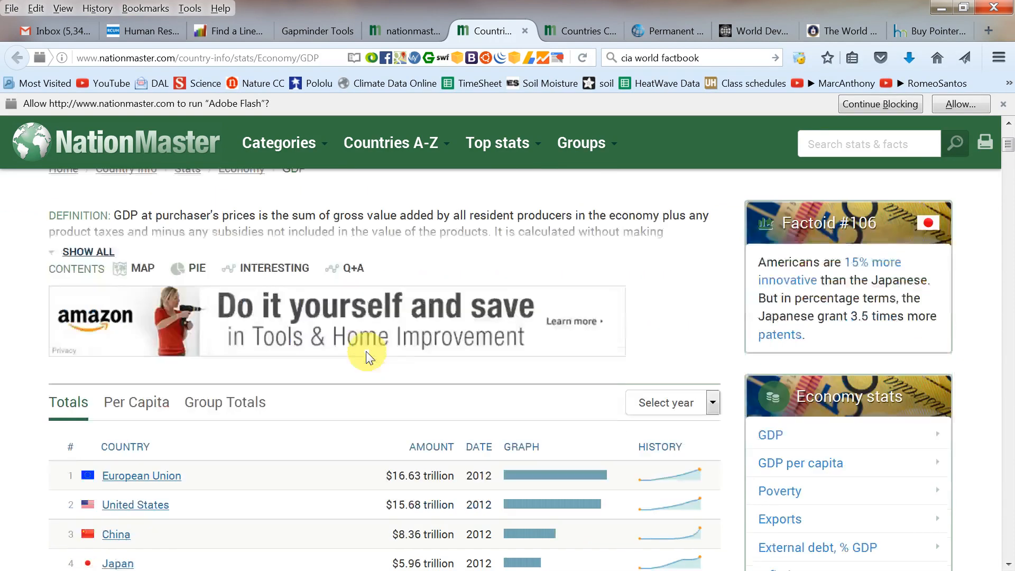
{"action": "scroll", "coordinate": [436, 434], "scroll_direction": "down", "scroll_amount": 5}
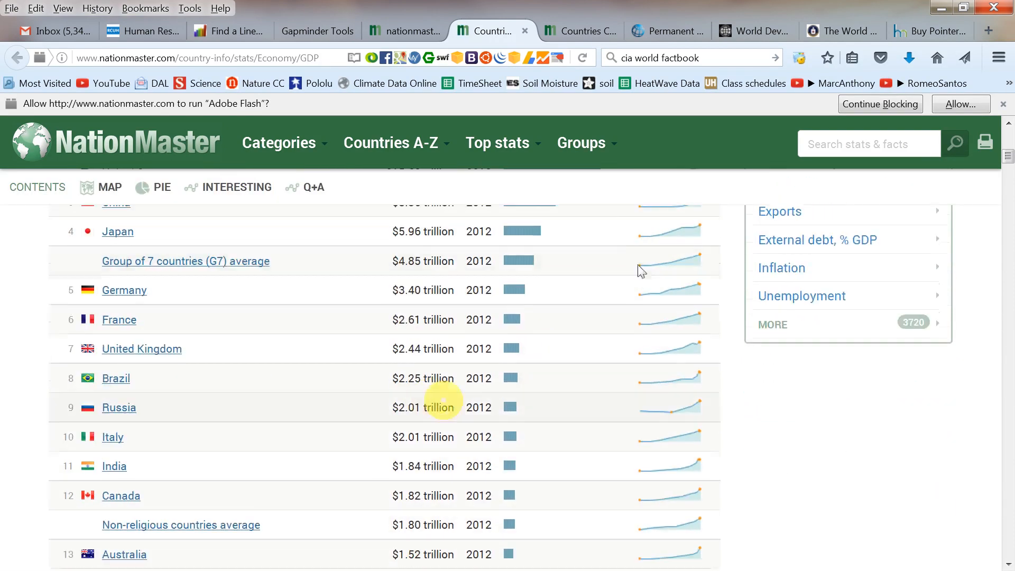
Switch to the Gapminder Tools bubble chart of CO2 emissions against income per person
{"action": "left_click", "coordinate": [308, 34]}
{"action": "left_click", "coordinate": [724, 57]}
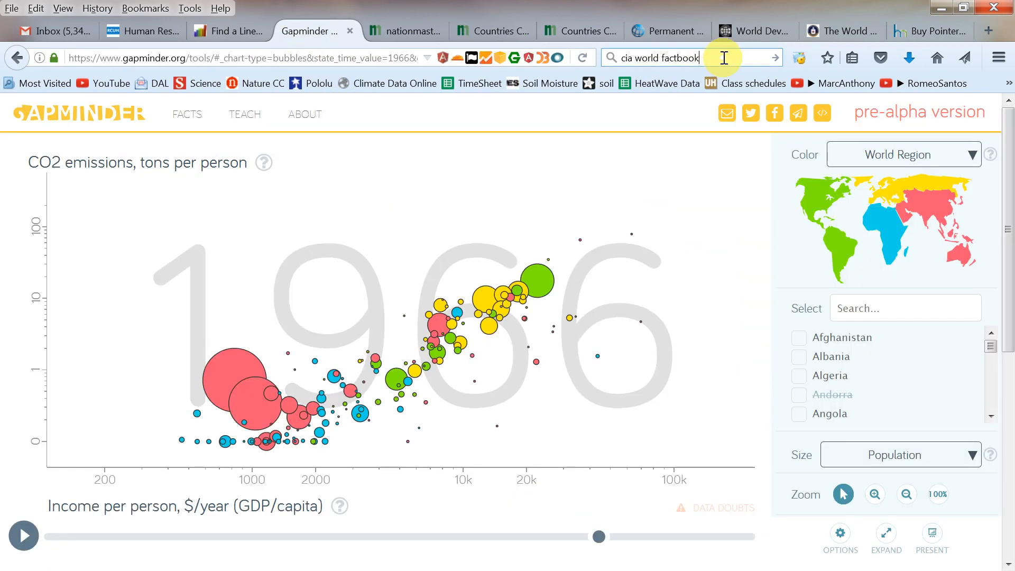
{"action": "left_click_drag", "start_coordinate": [725, 57], "coordinate": [516, 58]}
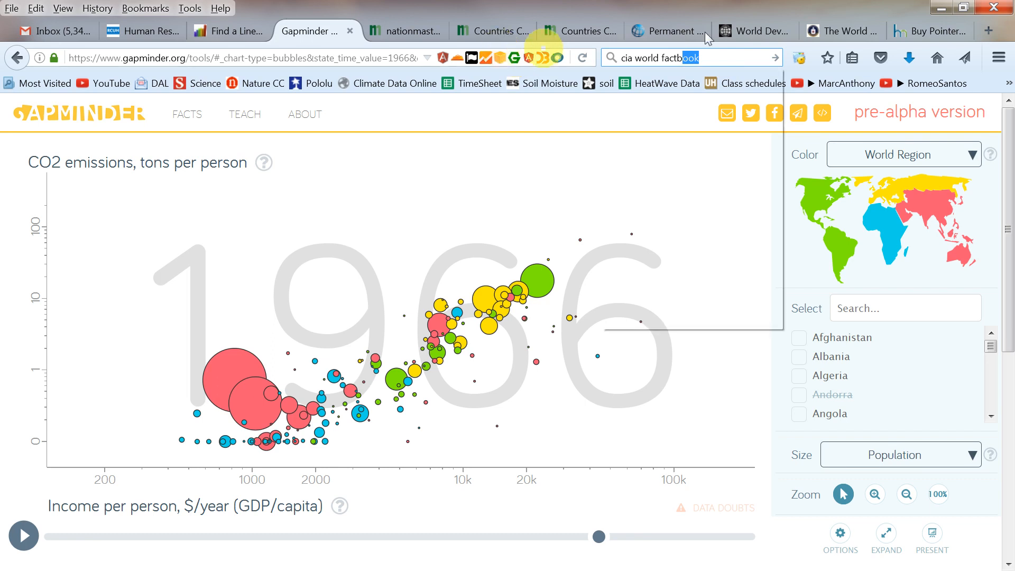
{"action": "left_click", "coordinate": [872, 81]}
{"action": "left_click_drag", "start_coordinate": [710, 59], "coordinate": [749, 41]}
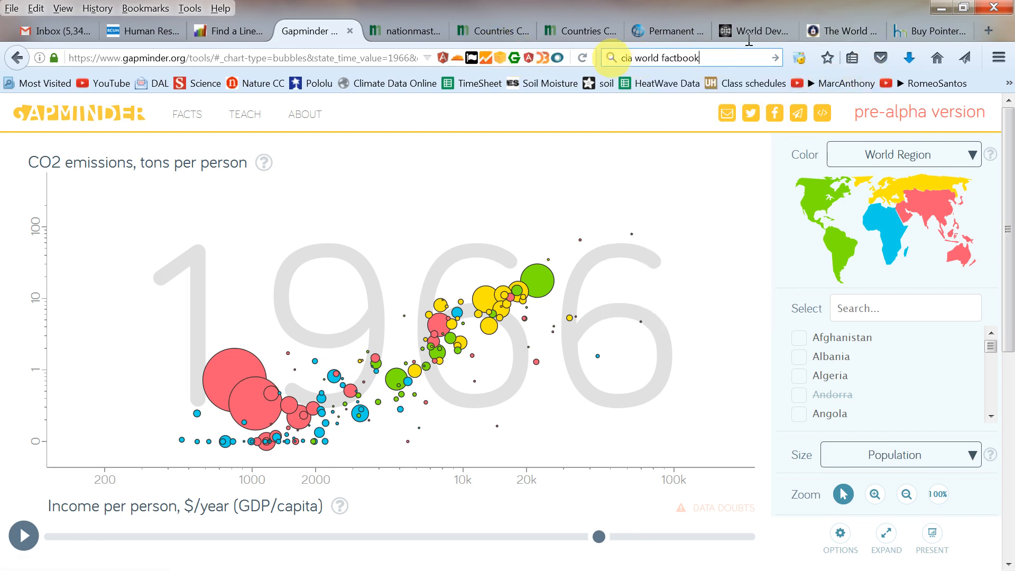
Try to reach the Gapminder home page by replacing the chart's web address with gapminder.org/
{"action": "left_click", "coordinate": [267, 58]}
{"action": "left_click", "coordinate": [418, 59]}
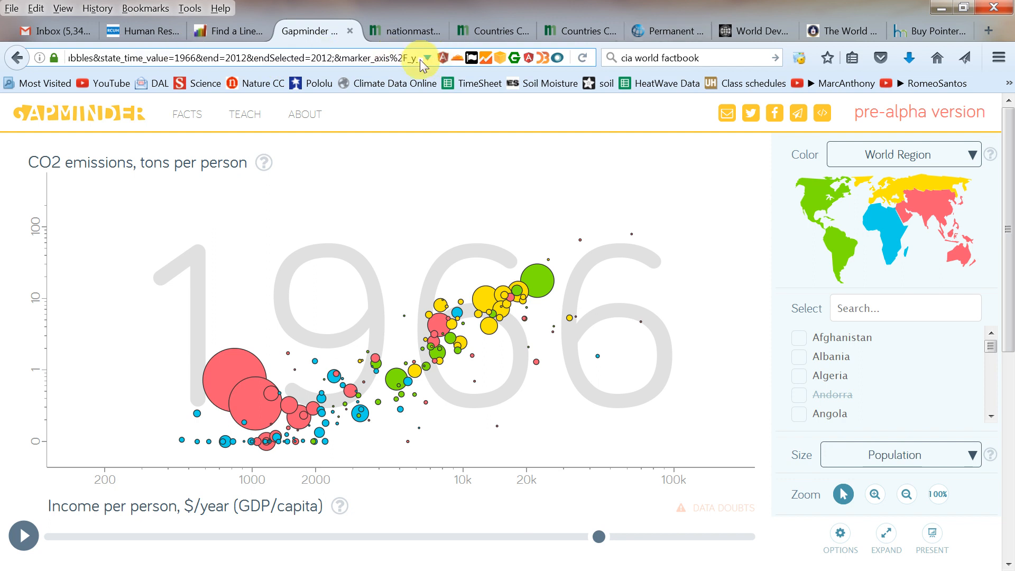
{"action": "left_click_drag", "start_coordinate": [416, 61], "coordinate": [143, 58]}
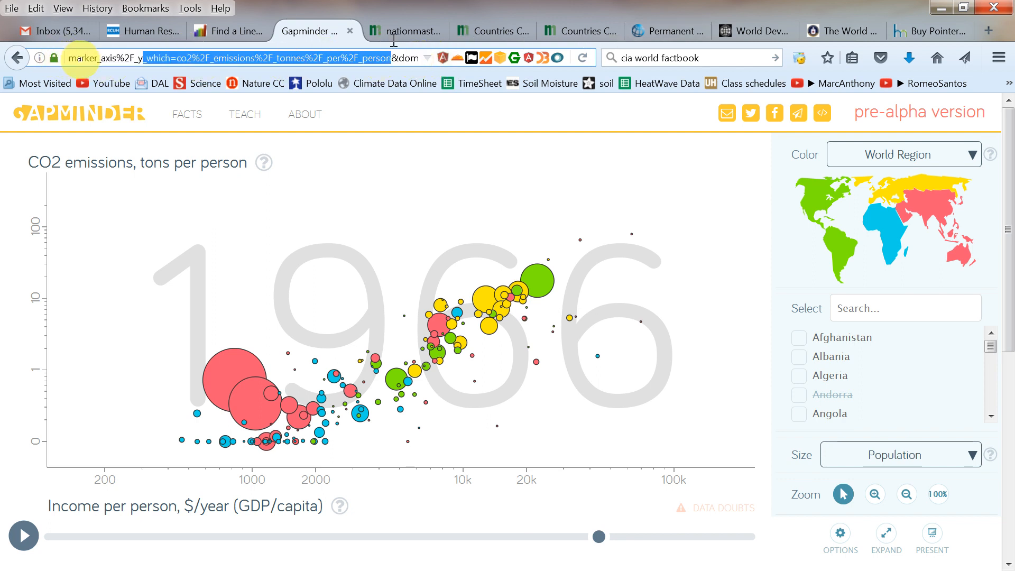
{"action": "key", "text": "BackSpace"}
{"action": "key", "text": "BackSpace"}
{"action": "key", "text": "BackSpace"}
{"action": "key", "text": "BackSpace"}
{"action": "key", "text": "BackSpace"}
{"action": "key", "text": "BackSpace"}
{"action": "key", "text": "BackSpace"}
{"action": "key", "text": "BackSpace"}
{"action": "key", "text": "BackSpace"}
{"action": "key", "text": "BackSpace"}
{"action": "key", "text": "BackSpace"}
{"action": "key", "text": "BackSpace"}
{"action": "key", "text": "BackSpace"}
{"action": "key", "text": "BackSpace"}
{"action": "key", "text": "BackSpace"}
{"action": "key", "text": "BackSpace"}
{"action": "key", "text": "BackSpace"}
{"action": "key", "text": "BackSpace"}
{"action": "key", "text": "BackSpace"}
{"action": "key", "text": "BackSpace"}
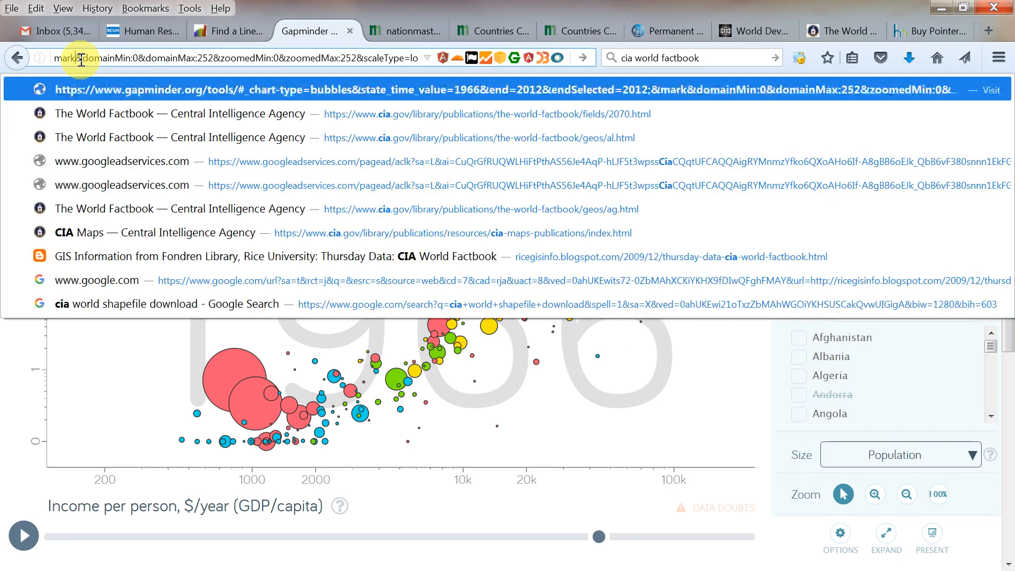
{"action": "key", "text": "BackSpace"}
{"action": "key", "text": "BackSpace"}
{"action": "key", "text": "ctrl+a"}
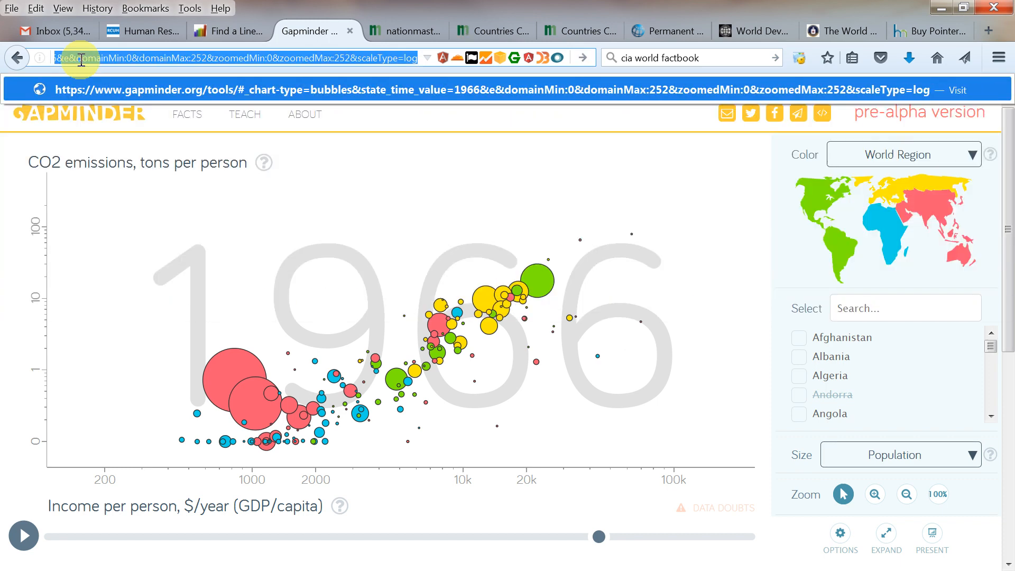
{"action": "type", "text": "gapminder.org/"}
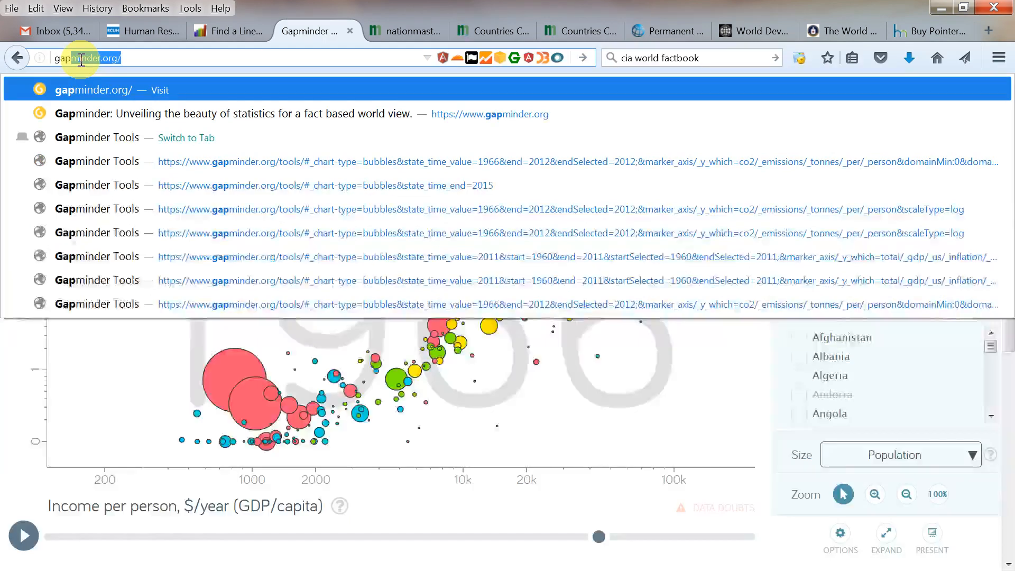
{"action": "left_click", "coordinate": [171, 138]}
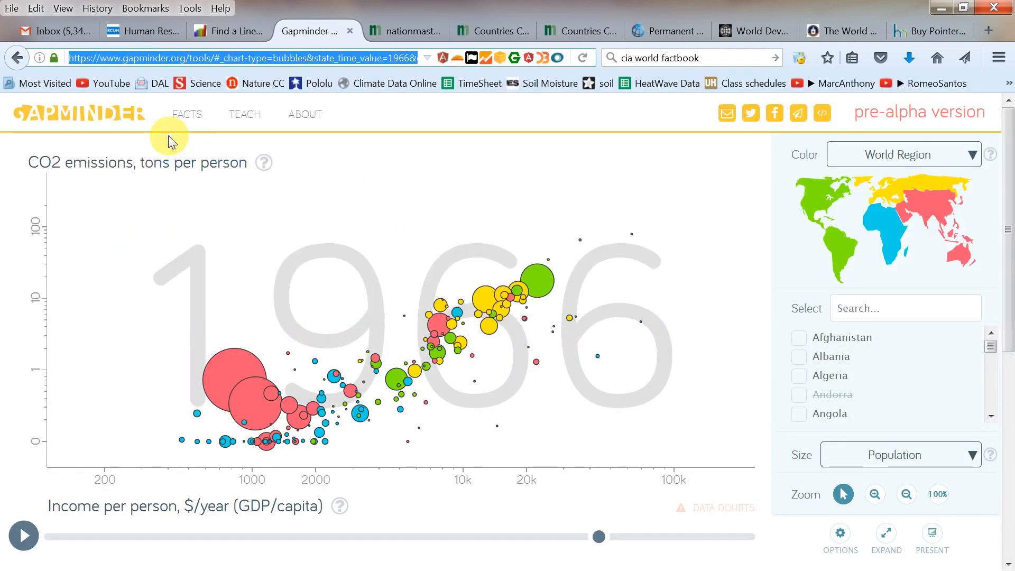
Search the web for gapminder.com, replacing the earlier search term
{"action": "left_click", "coordinate": [698, 64]}
{"action": "left_click", "coordinate": [700, 64]}
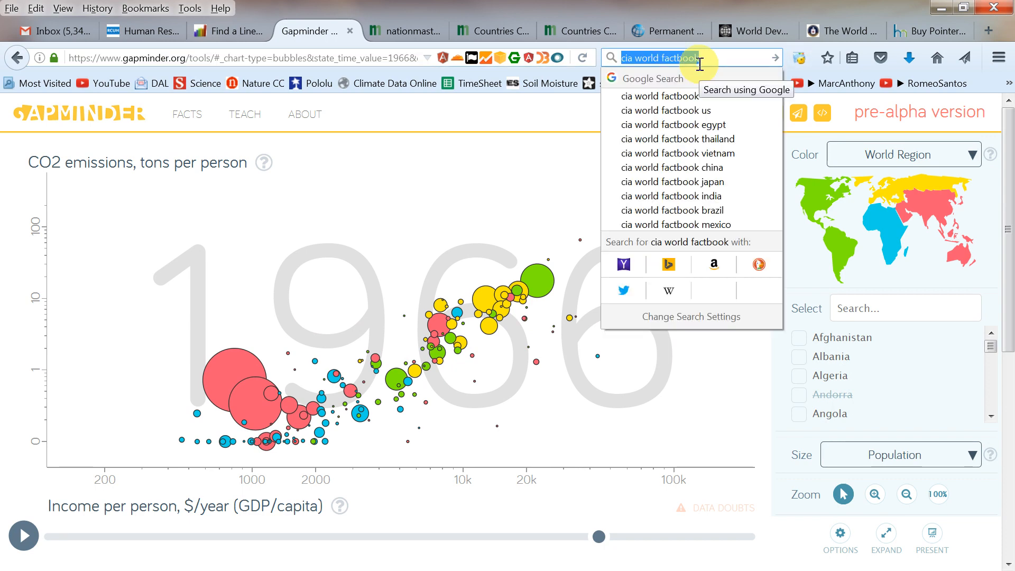
{"action": "type", "text": "ga"}
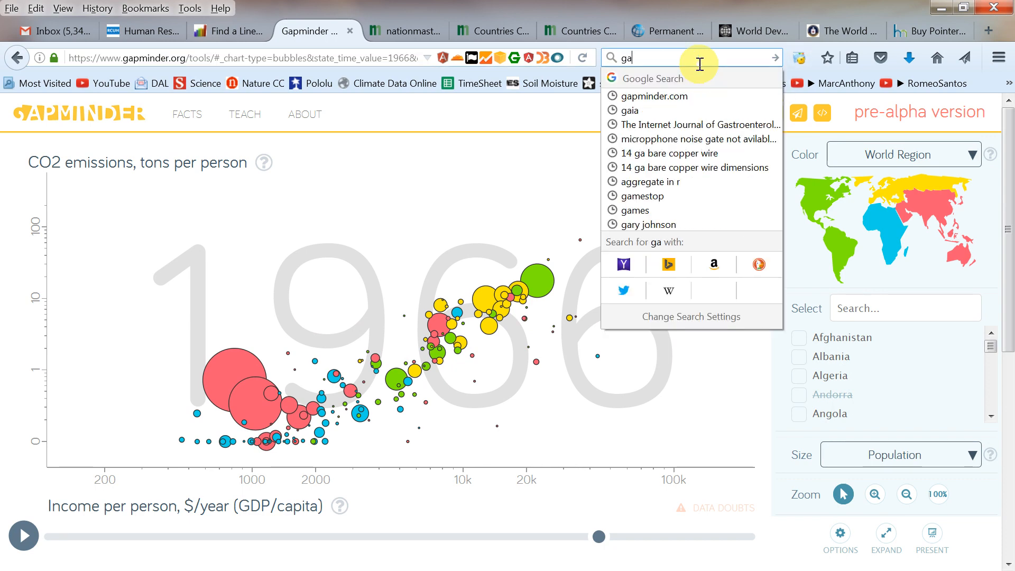
{"action": "type", "text": "p"}
{"action": "left_click", "coordinate": [681, 96]}
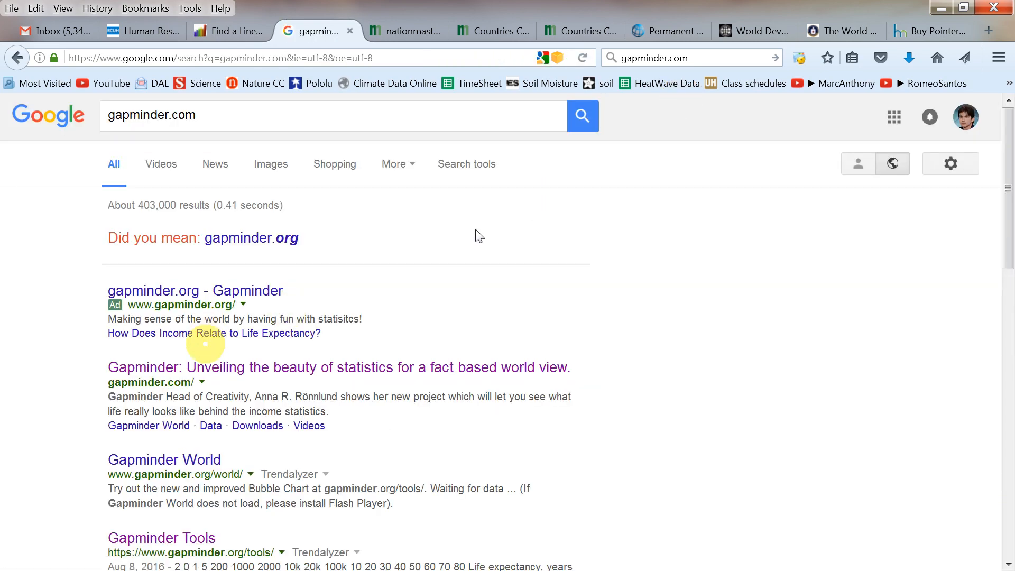
Open the Gapminder home page from the search results and go to its new tools to play with the data
{"action": "left_click", "coordinate": [229, 374]}
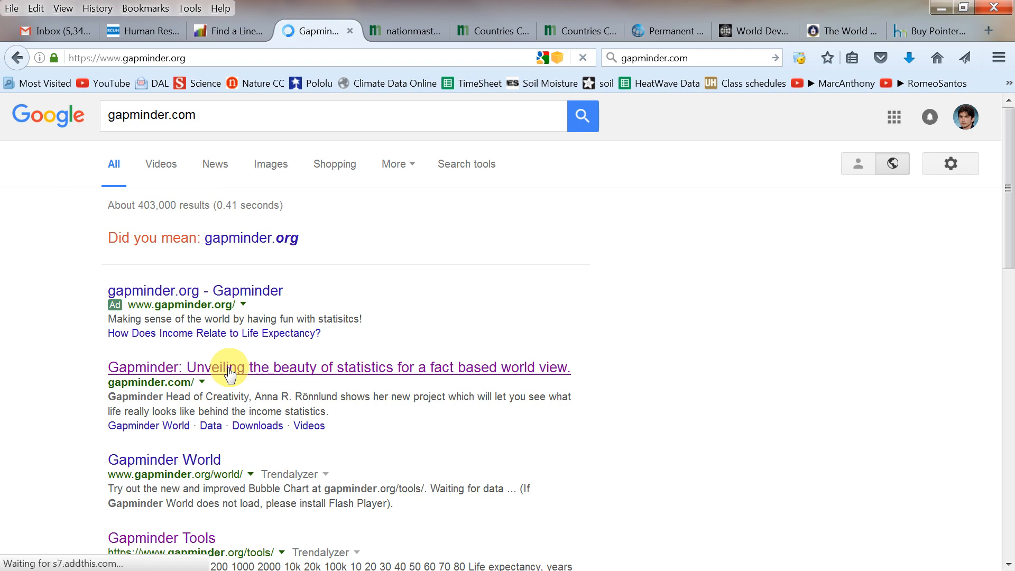
{"action": "scroll", "coordinate": [655, 298], "scroll_direction": "down", "scroll_amount": 6}
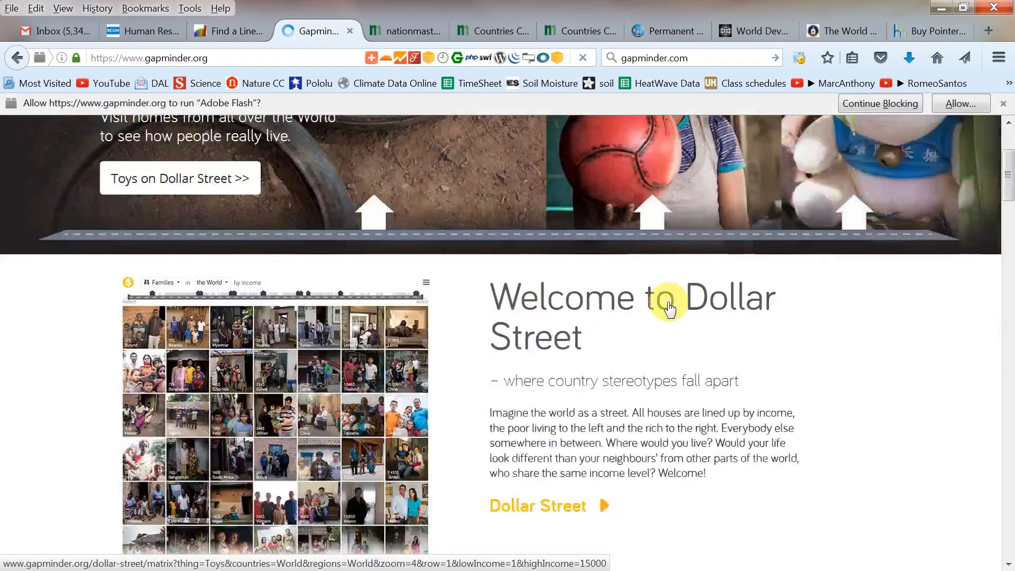
{"action": "scroll", "coordinate": [669, 307], "scroll_direction": "down", "scroll_amount": 10}
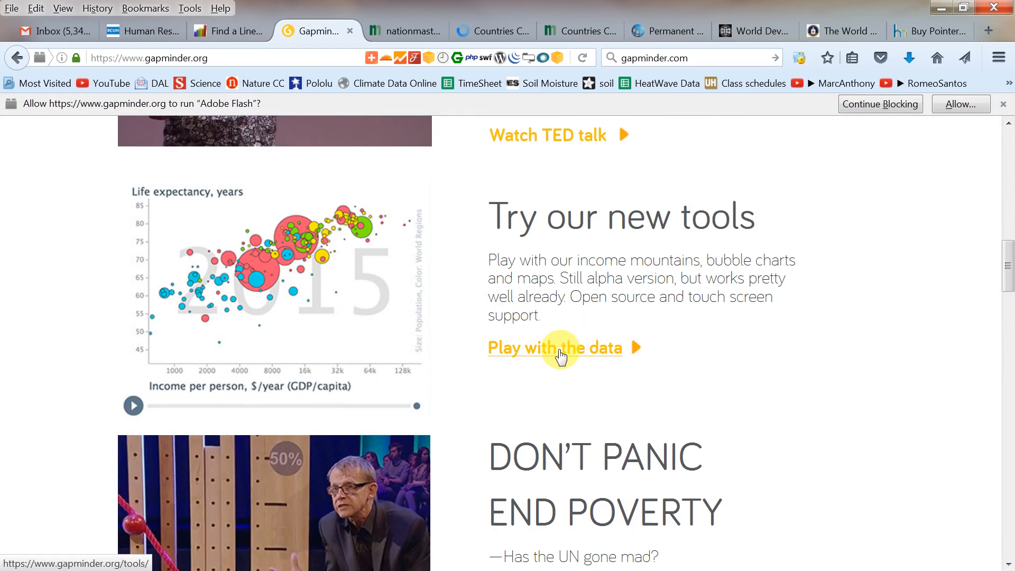
{"action": "left_click", "coordinate": [561, 354]}
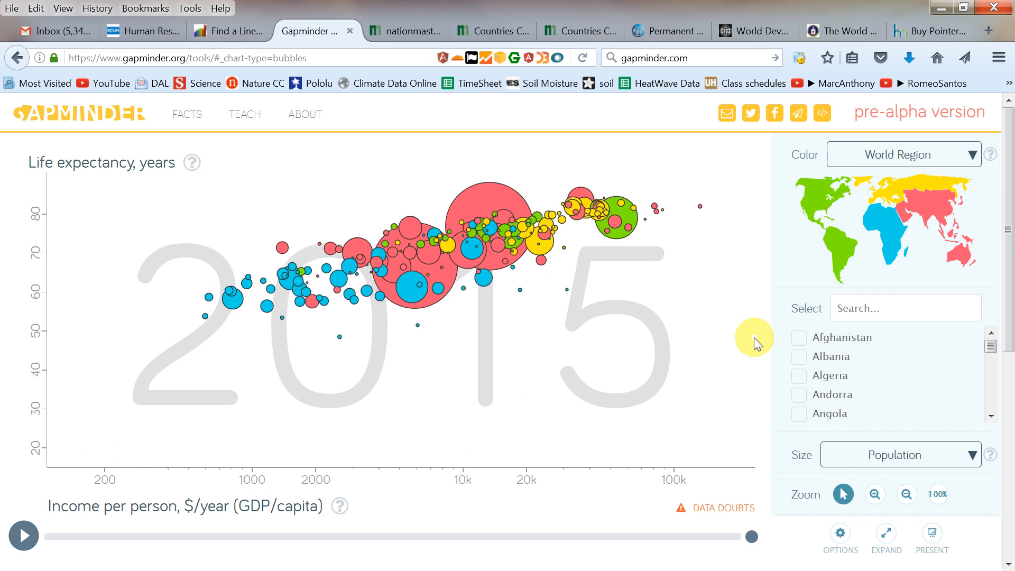
Start the life expectancy chart's timeline, move it to 1990, and inspect the country bubbles against income per person
{"action": "left_click", "coordinate": [25, 537]}
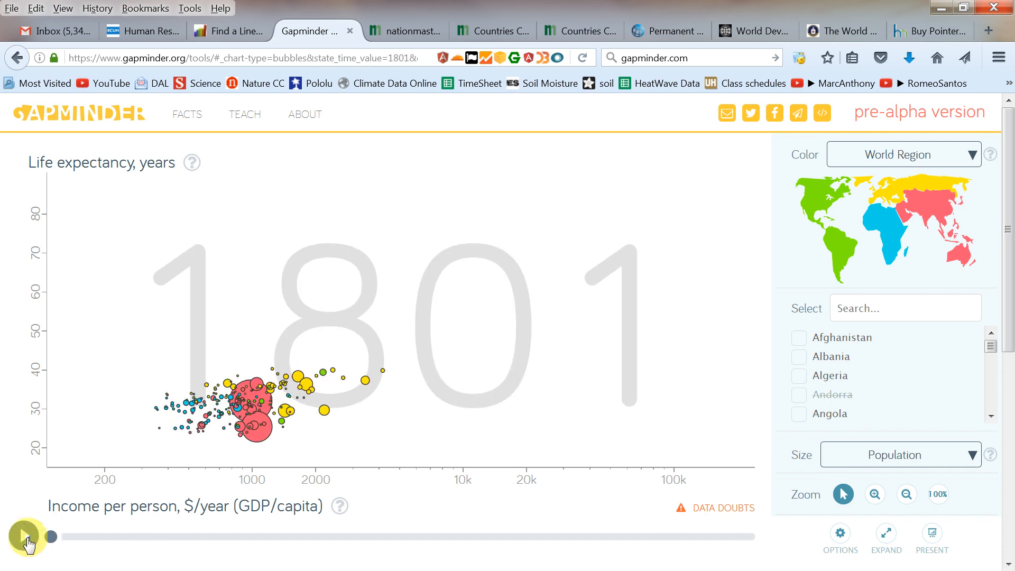
{"action": "left_click_drag", "start_coordinate": [53, 538], "coordinate": [670, 538]}
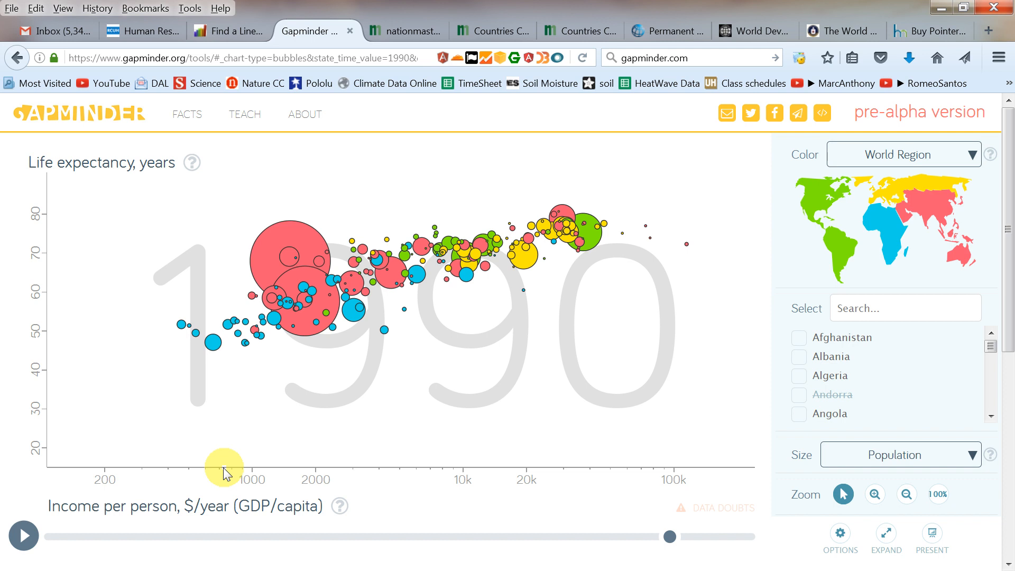
{"action": "mouse_move", "coordinate": [217, 349]}
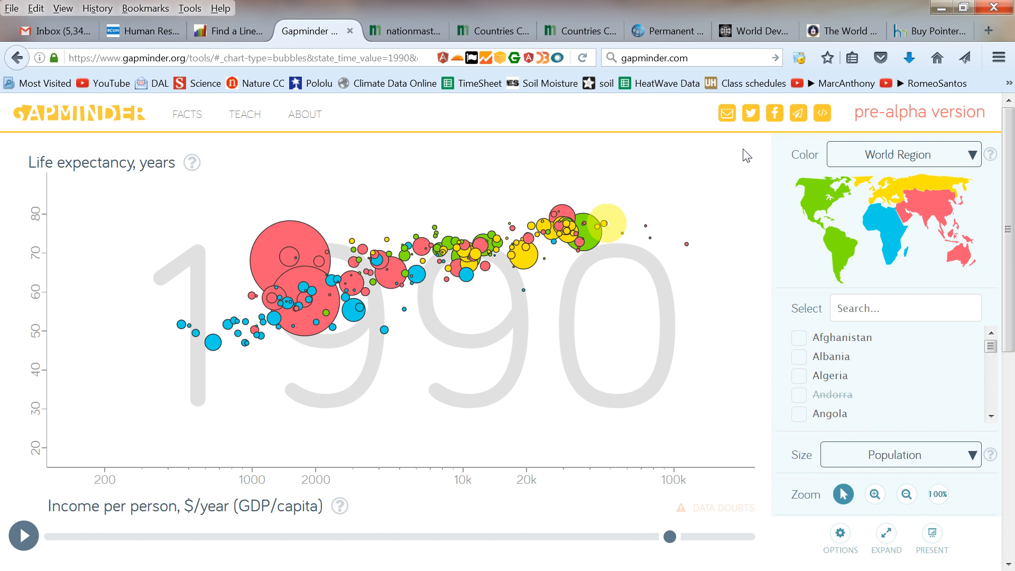
{"action": "mouse_move", "coordinate": [596, 237]}
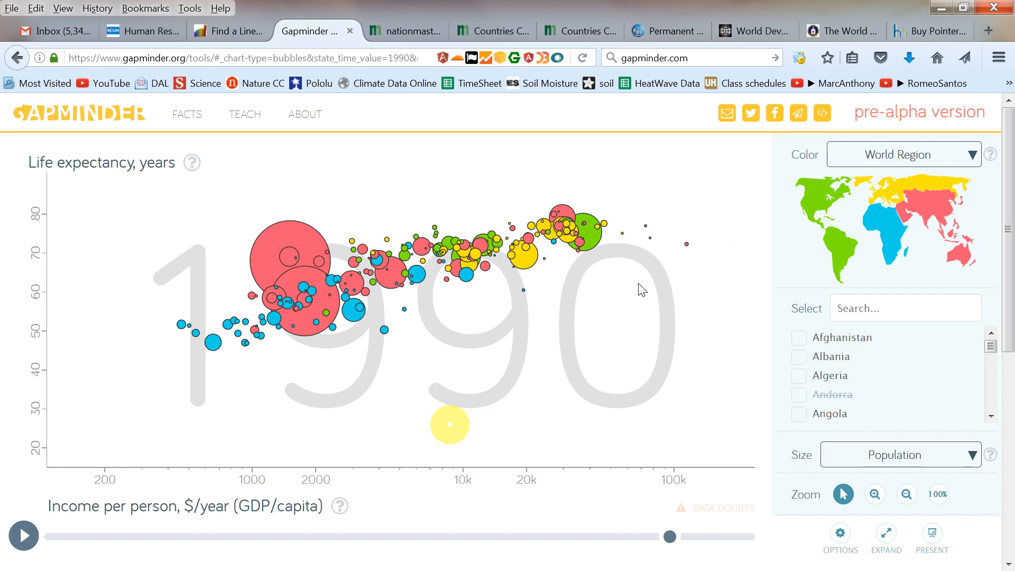
Change the bubble chart's Y axis to CO2 emissions and switch it to a logarithmic scale
{"action": "left_click", "coordinate": [151, 176]}
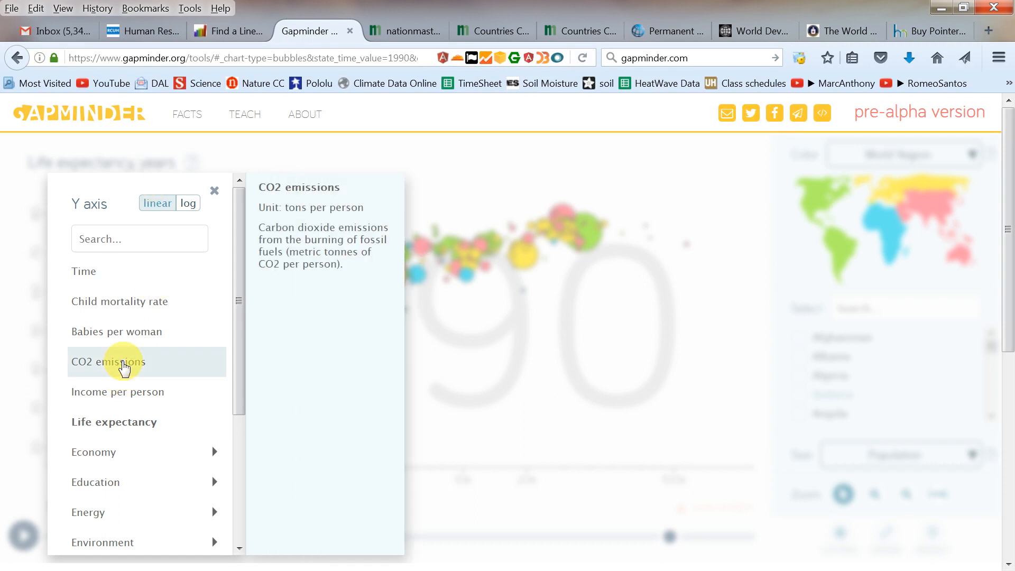
{"action": "left_click", "coordinate": [122, 363]}
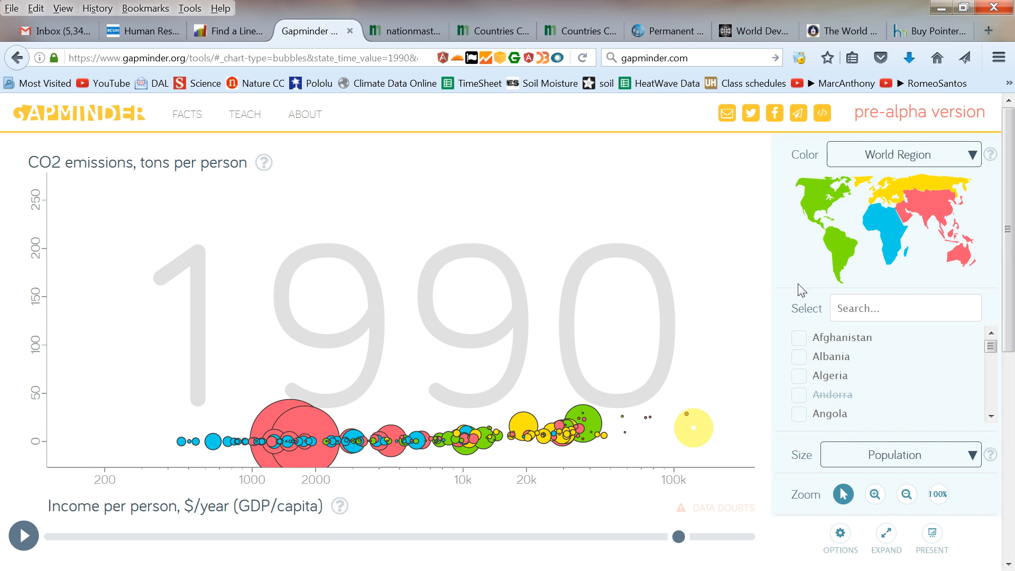
{"action": "left_click", "coordinate": [189, 168]}
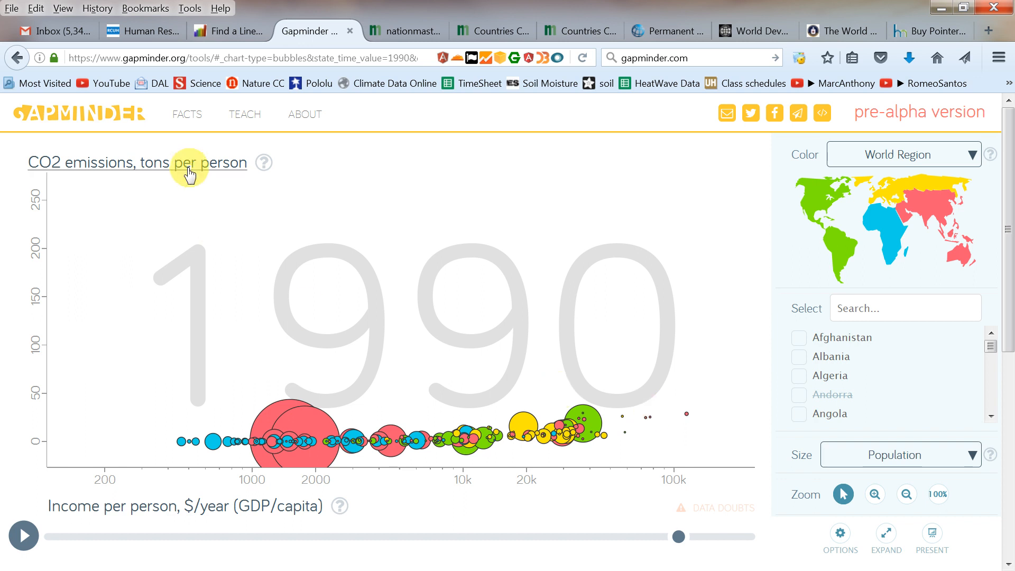
{"action": "left_click", "coordinate": [189, 168]}
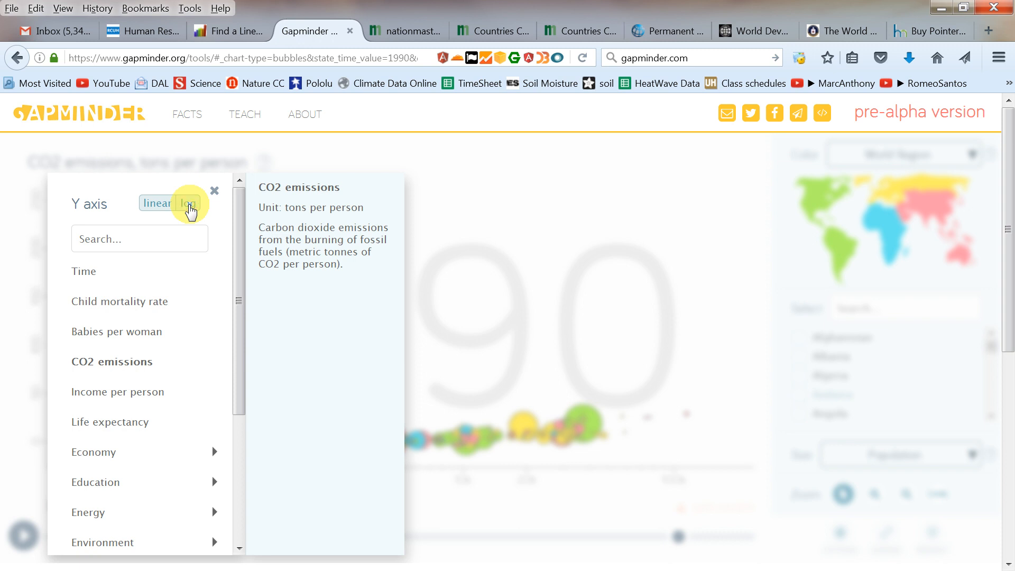
{"action": "left_click", "coordinate": [189, 210]}
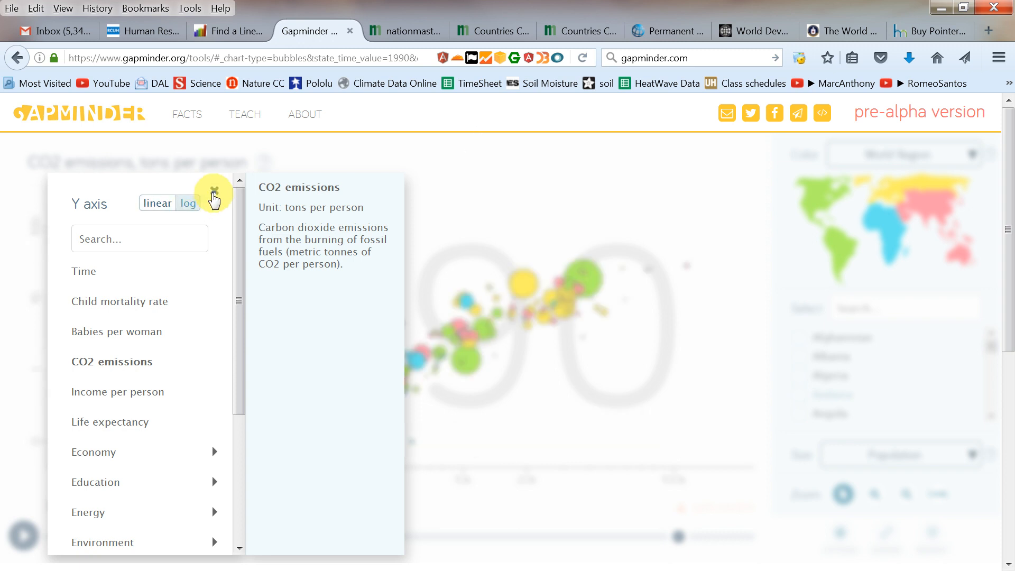
{"action": "left_click", "coordinate": [213, 192]}
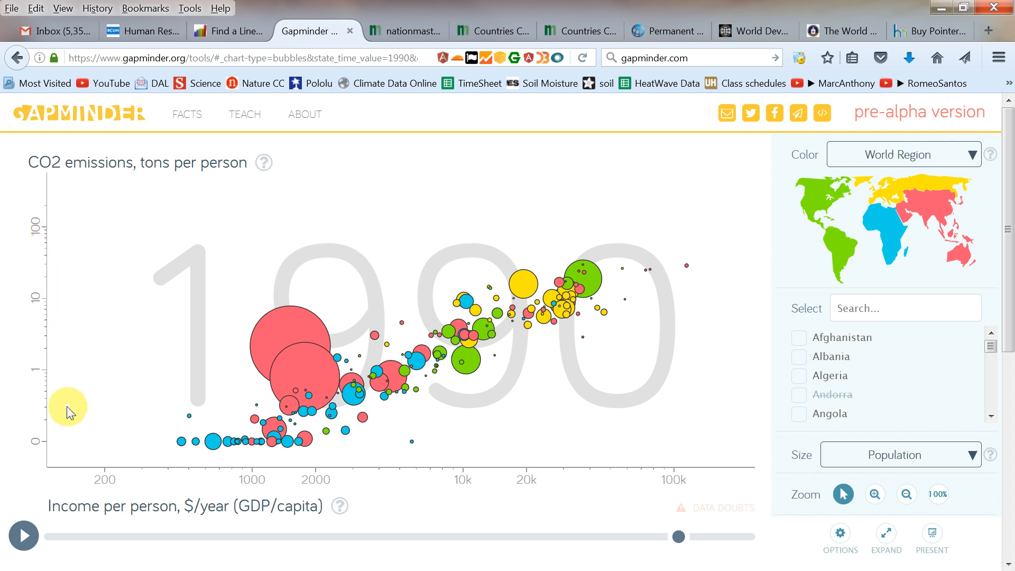
Play the CO2 emissions chart forward from 1990 and watch how the country bubbles move
{"action": "left_click", "coordinate": [23, 539]}
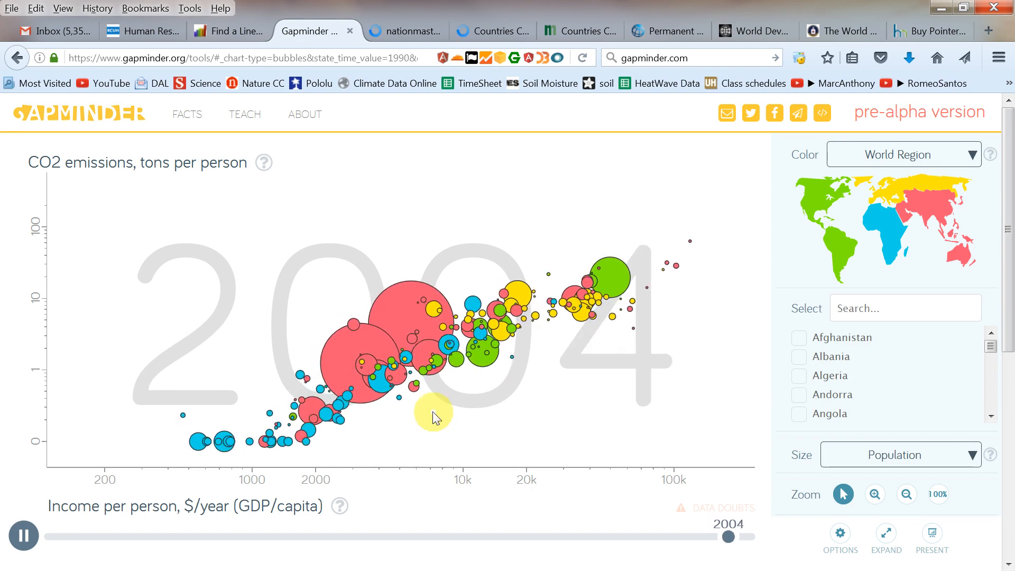
{"action": "mouse_move", "coordinate": [412, 324]}
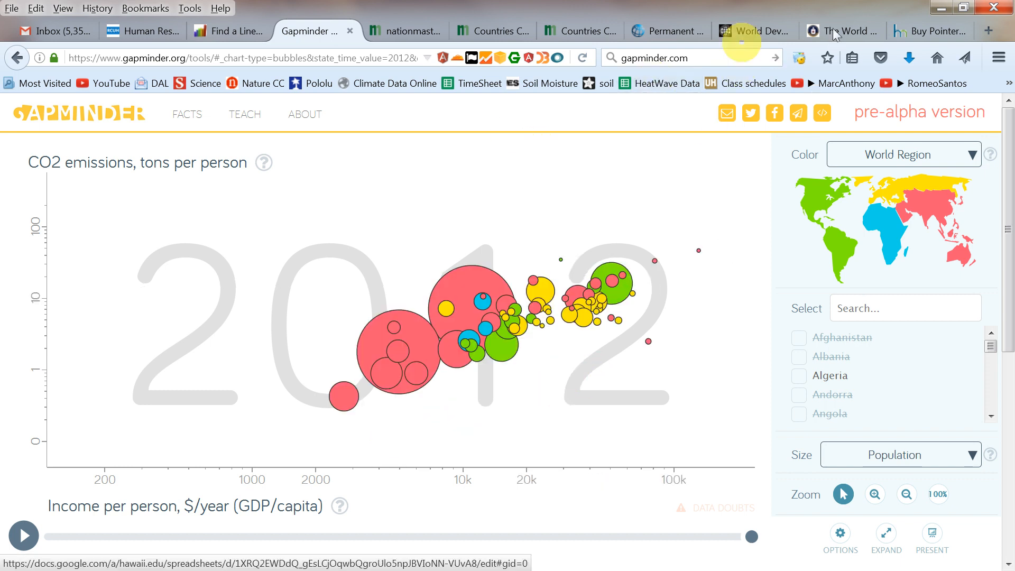
Switch to the World Bank page for Permanent cropland (% of land area)
{"action": "left_click", "coordinate": [744, 33]}
{"action": "left_click", "coordinate": [646, 37]}
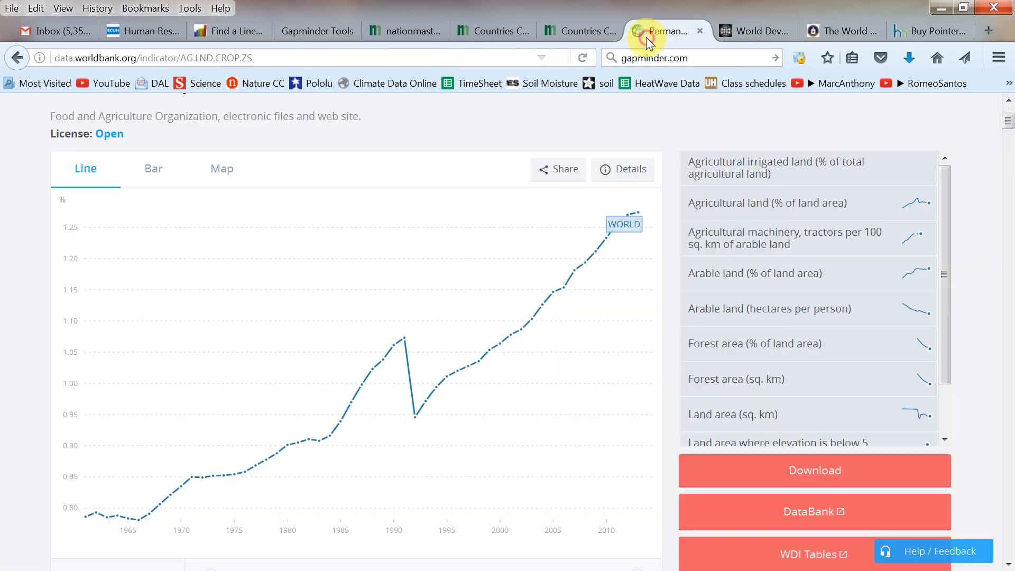
{"action": "scroll", "coordinate": [687, 113], "scroll_direction": "up", "scroll_amount": 3}
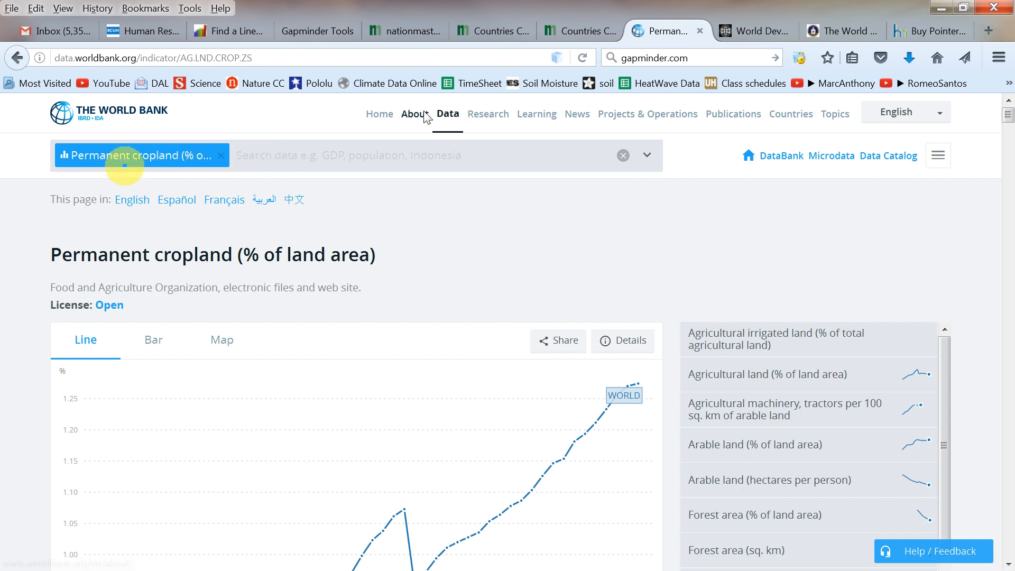
Clear the selected indicator, search World Bank Open Data for "perman", and open Permanent cropland (% of land area)
{"action": "left_click", "coordinate": [225, 156]}
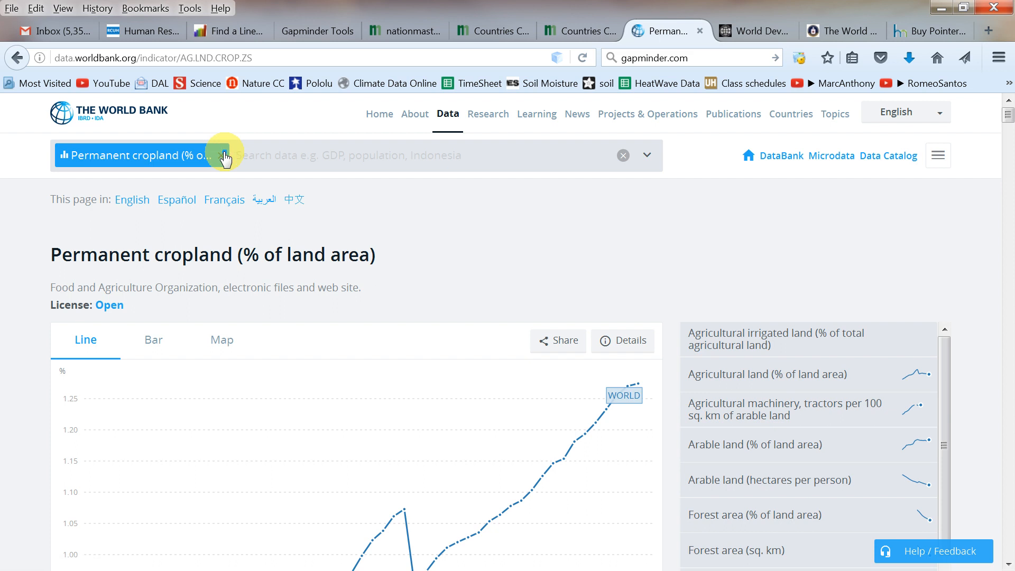
{"action": "left_click", "coordinate": [354, 380]}
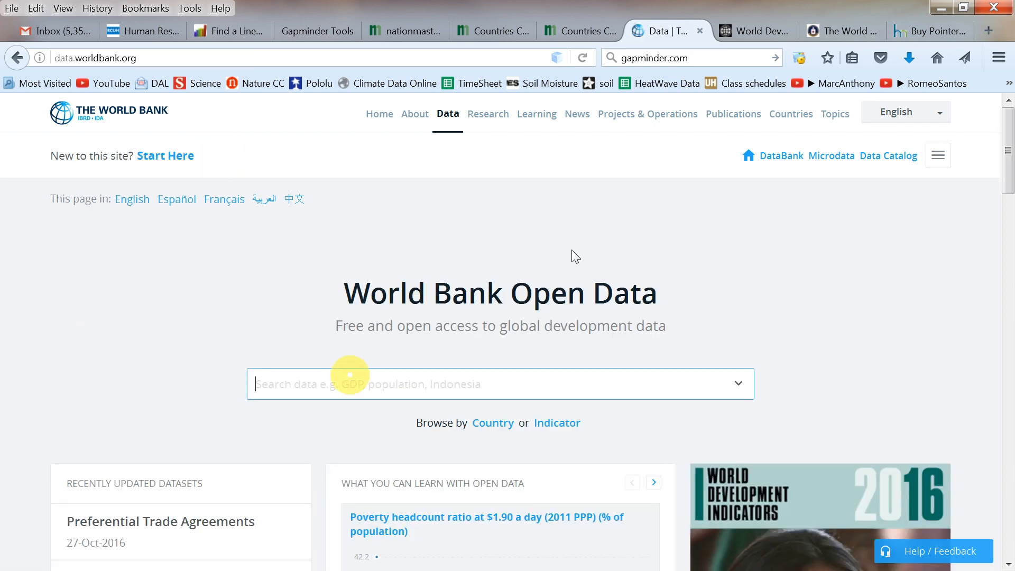
{"action": "type", "text": "perman"}
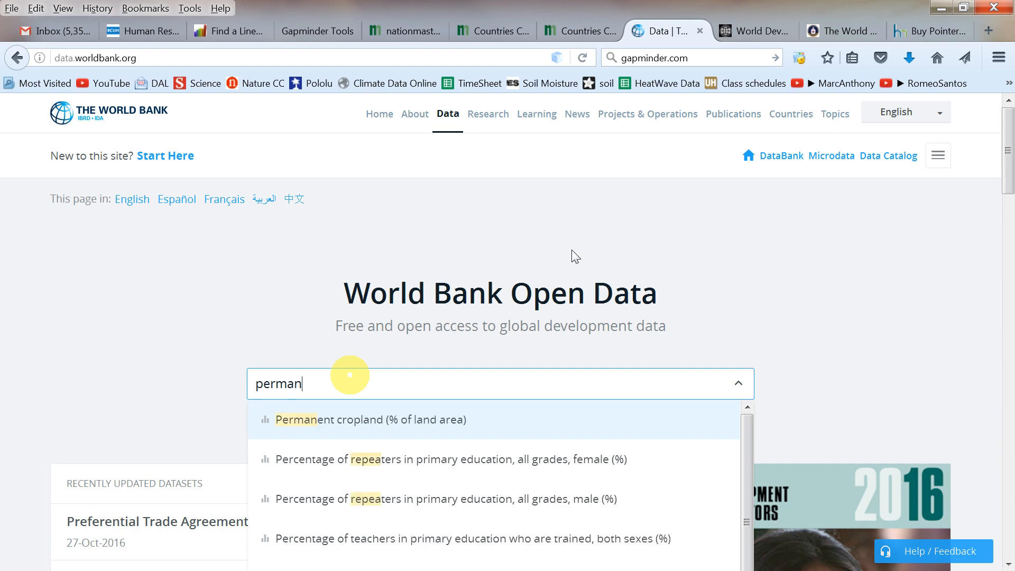
{"action": "left_click", "coordinate": [362, 420]}
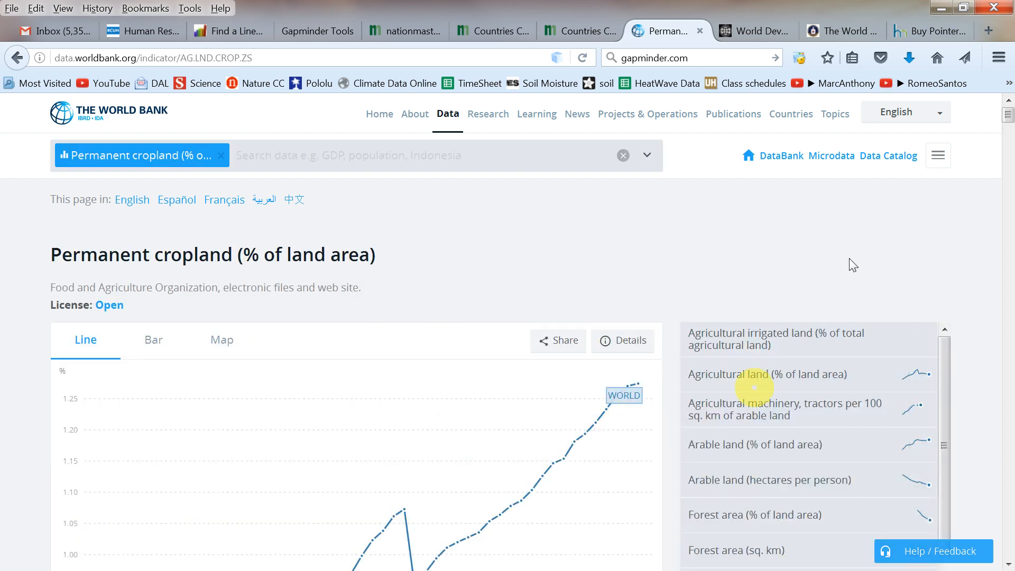
Look through the list of related land indicators beside the permanent cropland chart
{"action": "scroll", "coordinate": [998, 374], "scroll_direction": "down", "scroll_amount": 2}
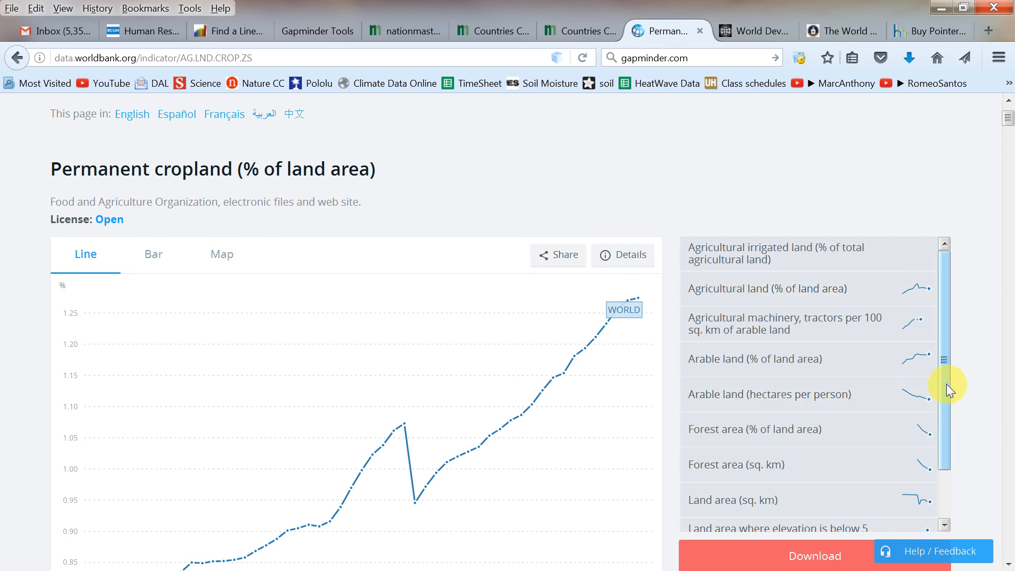
{"action": "left_click_drag", "start_coordinate": [945, 379], "coordinate": [947, 377]}
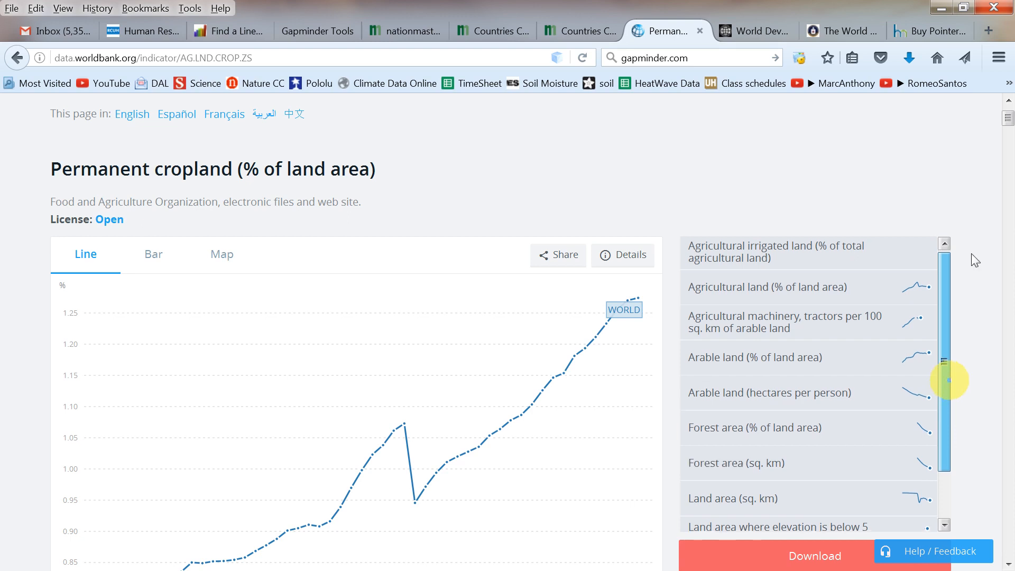
{"action": "left_click_drag", "start_coordinate": [946, 376], "coordinate": [947, 434]}
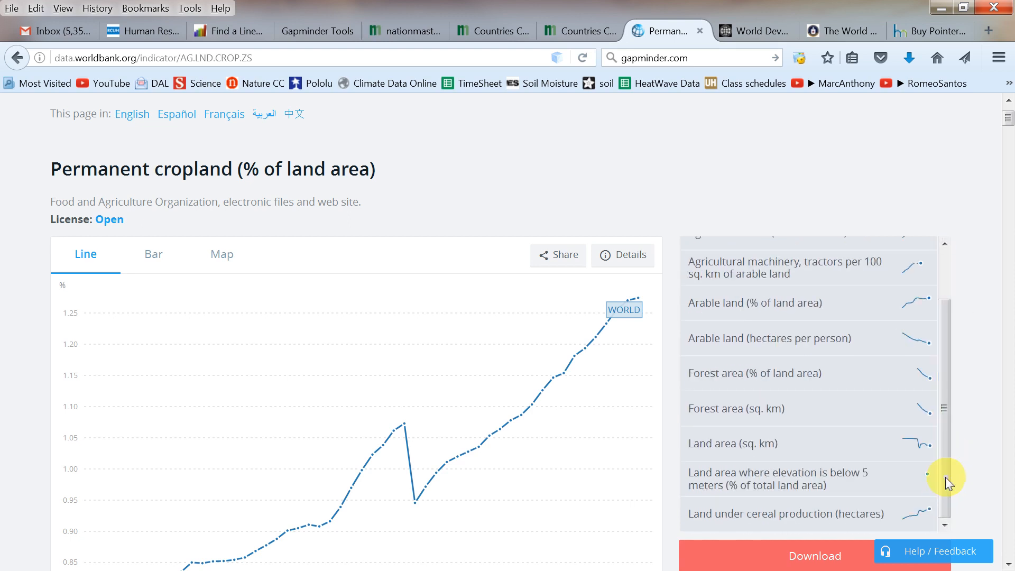
{"action": "scroll", "coordinate": [805, 349], "scroll_direction": "down", "scroll_amount": 3}
{"action": "scroll", "coordinate": [407, 272], "scroll_direction": "up", "scroll_amount": 3}
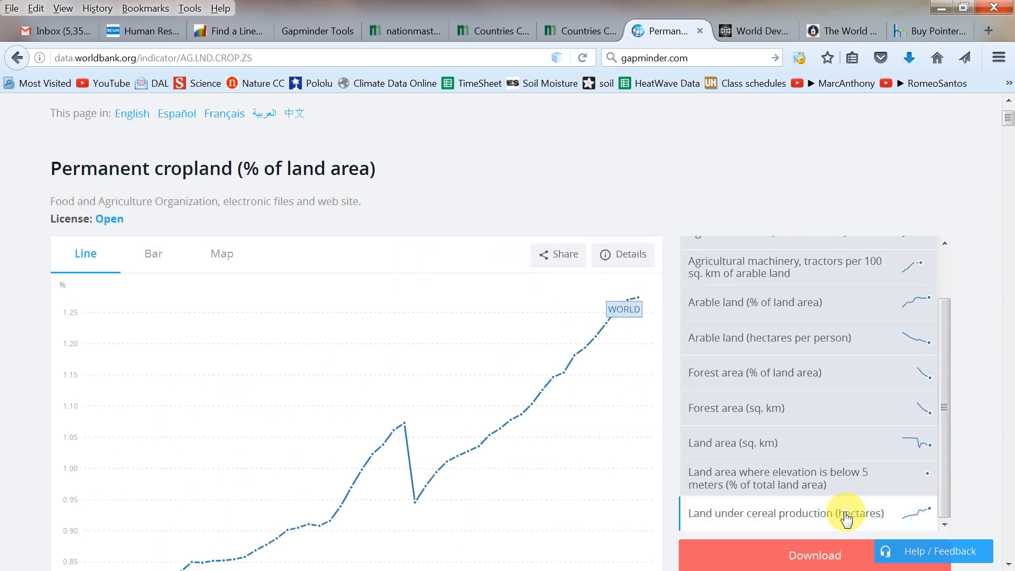
Download the permanent cropland data in CSV format
{"action": "scroll", "coordinate": [846, 513], "scroll_direction": "down", "scroll_amount": 2}
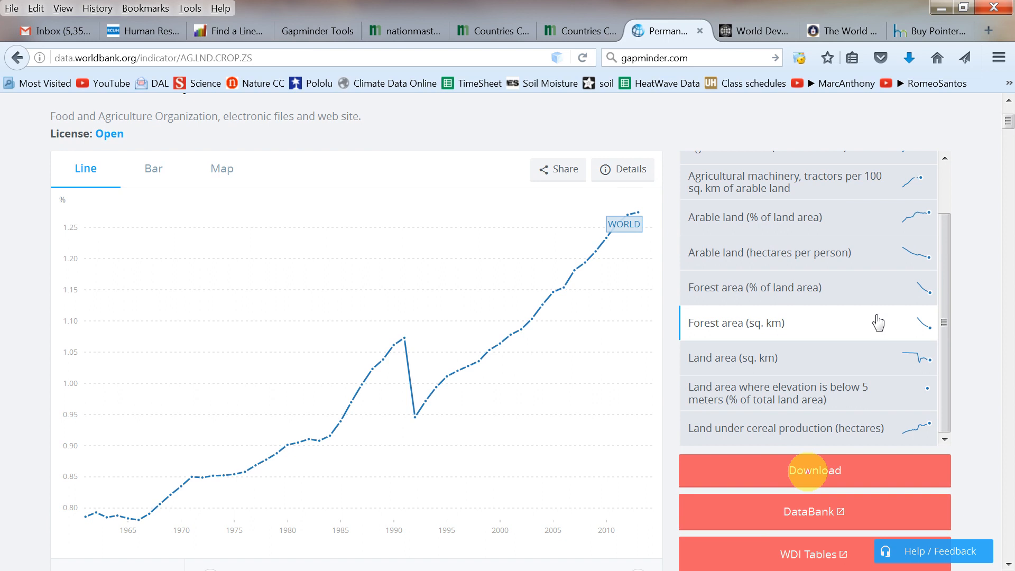
{"action": "left_click", "coordinate": [809, 475]}
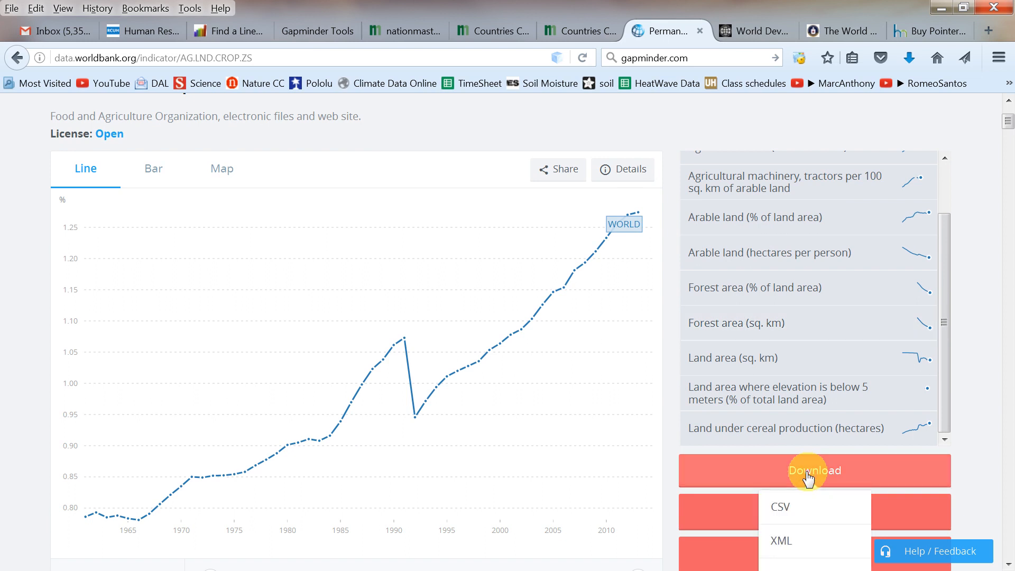
{"action": "left_click", "coordinate": [790, 512]}
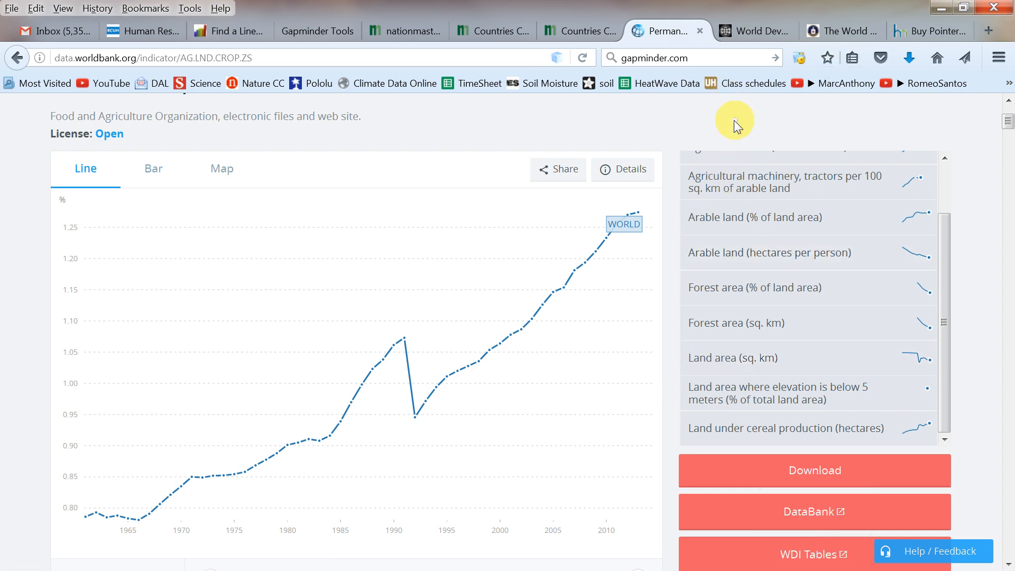
Clear the permanent cropland indicator, search World Bank Open Data for "popula", and look through the suggested population indicators
{"action": "scroll", "coordinate": [730, 117], "scroll_direction": "up", "scroll_amount": 3}
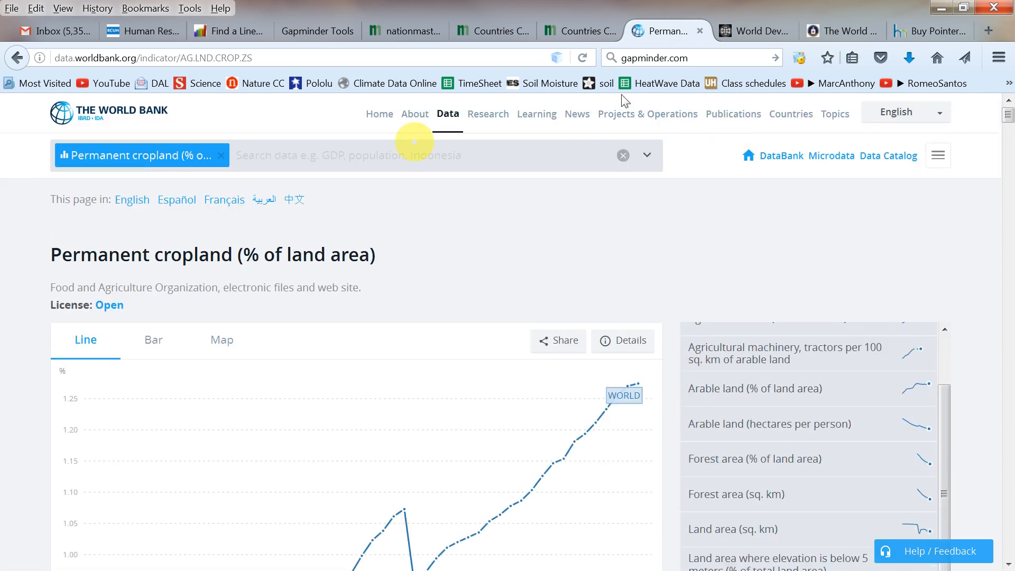
{"action": "left_click", "coordinate": [220, 155]}
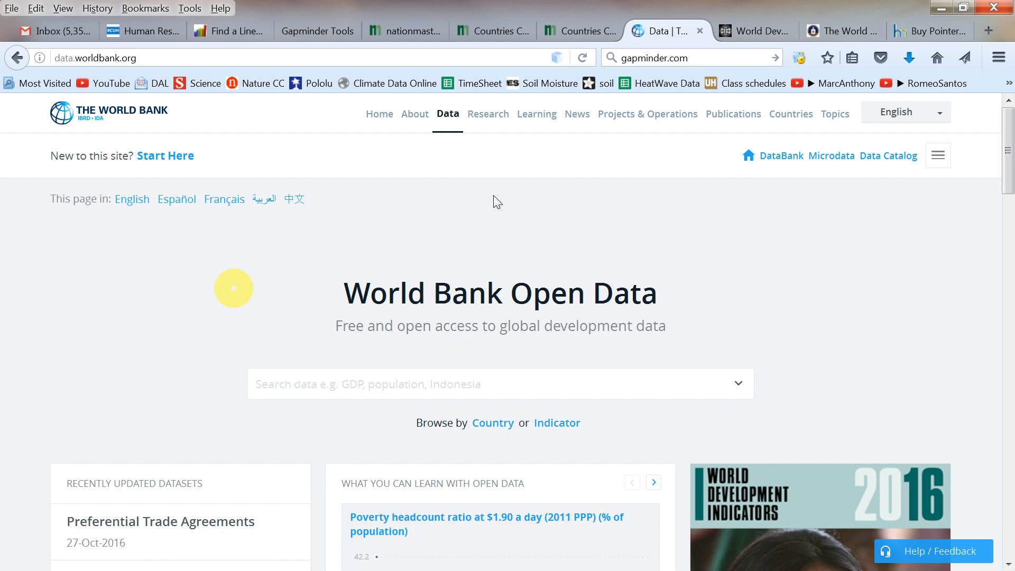
{"action": "left_click", "coordinate": [285, 388]}
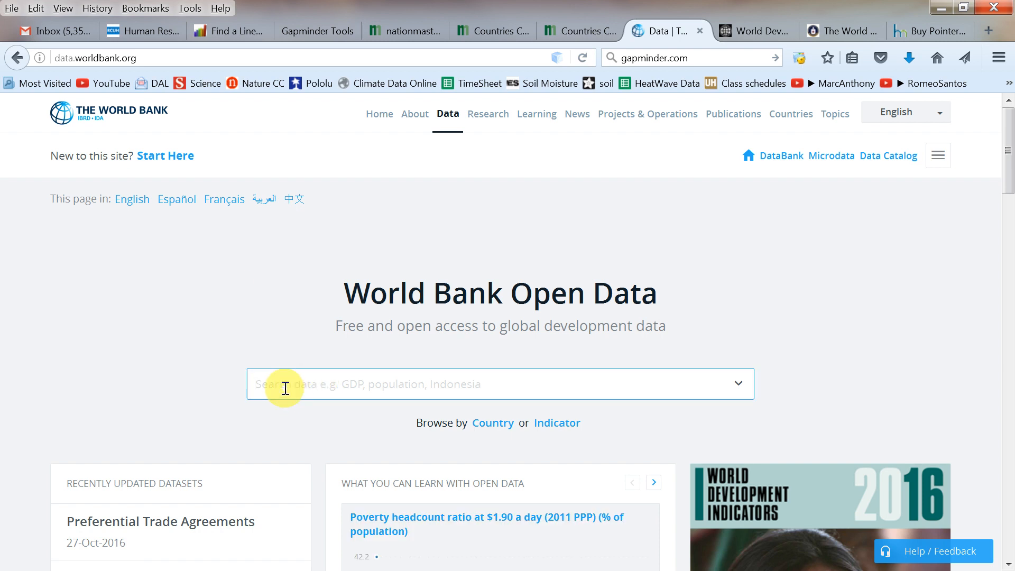
{"action": "type", "text": "po"}
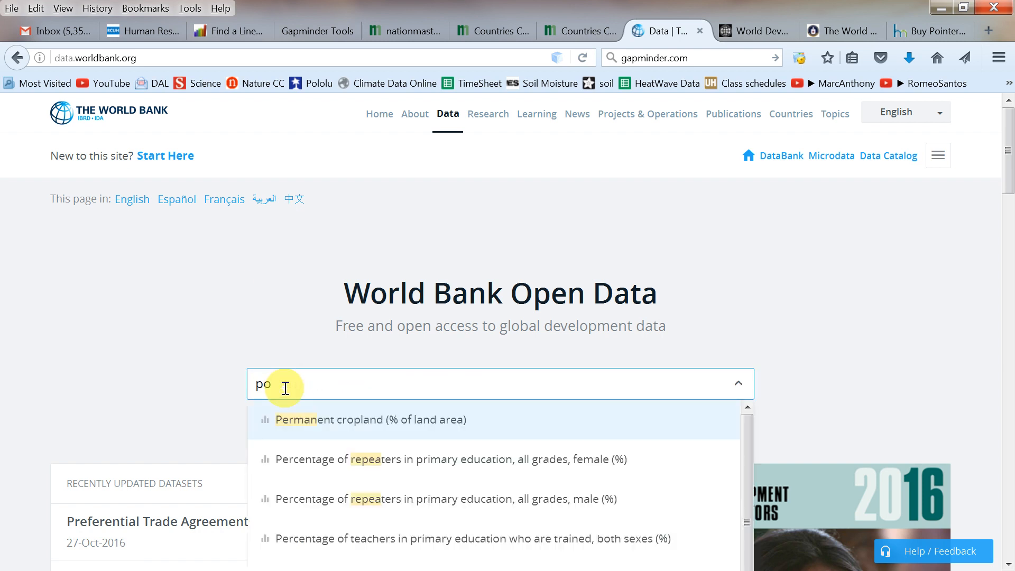
{"action": "type", "text": "pula"}
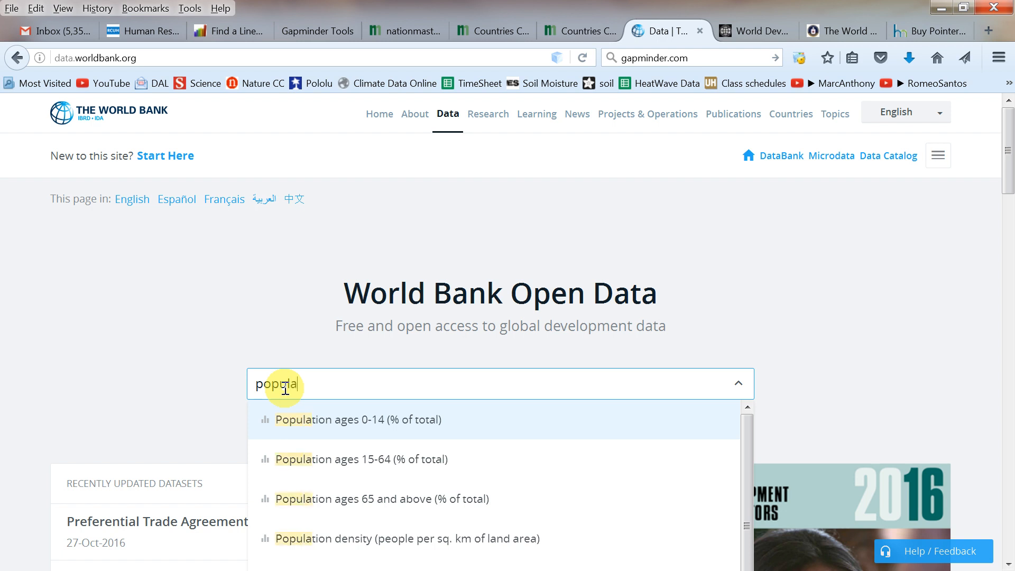
{"action": "scroll", "coordinate": [532, 448], "scroll_direction": "down", "scroll_amount": 1}
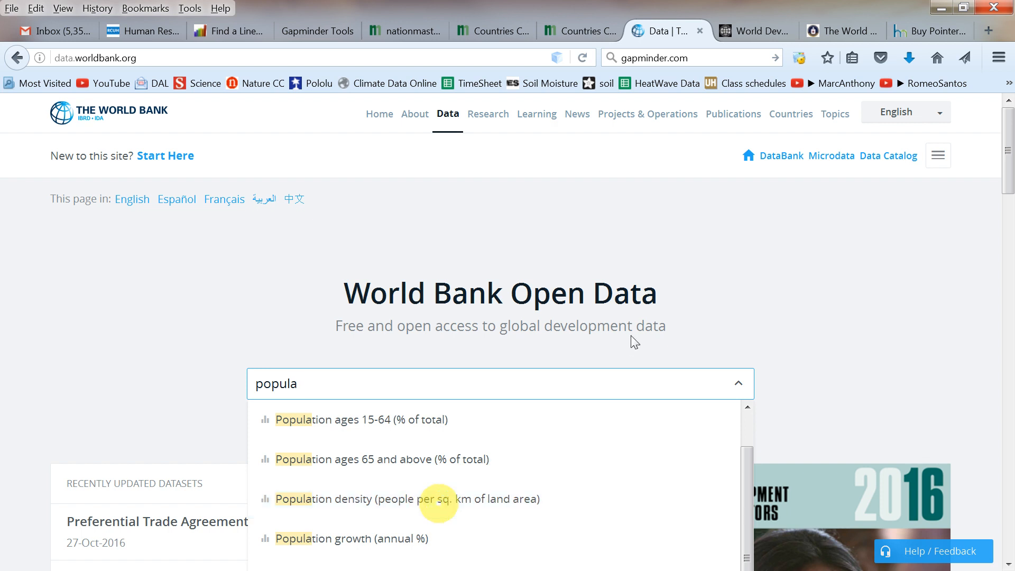
Open the Population density (people per sq. km of land area) indicator and show its available download formats
{"action": "left_click", "coordinate": [432, 504]}
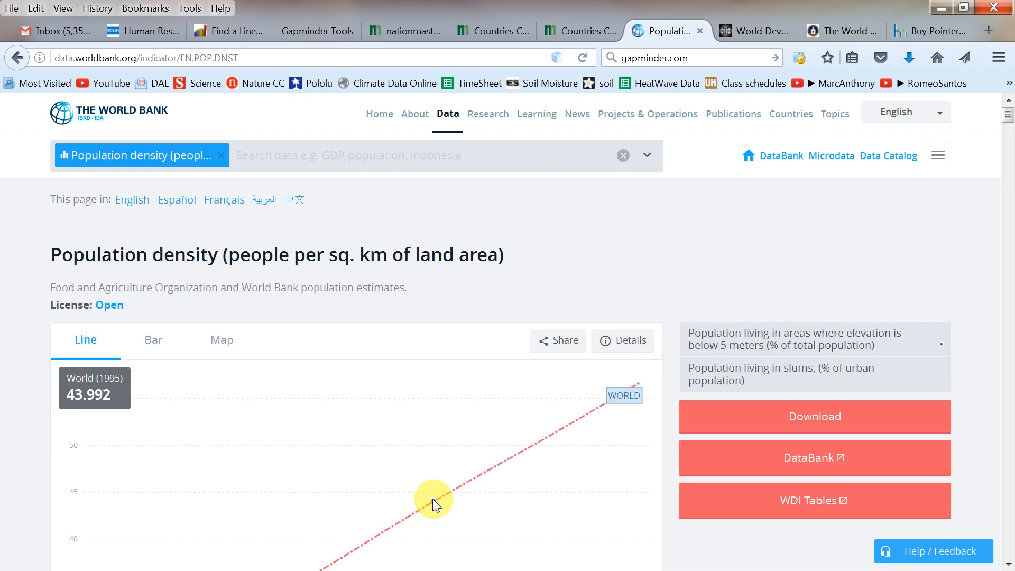
{"action": "scroll", "coordinate": [432, 499], "scroll_direction": "down", "scroll_amount": 3}
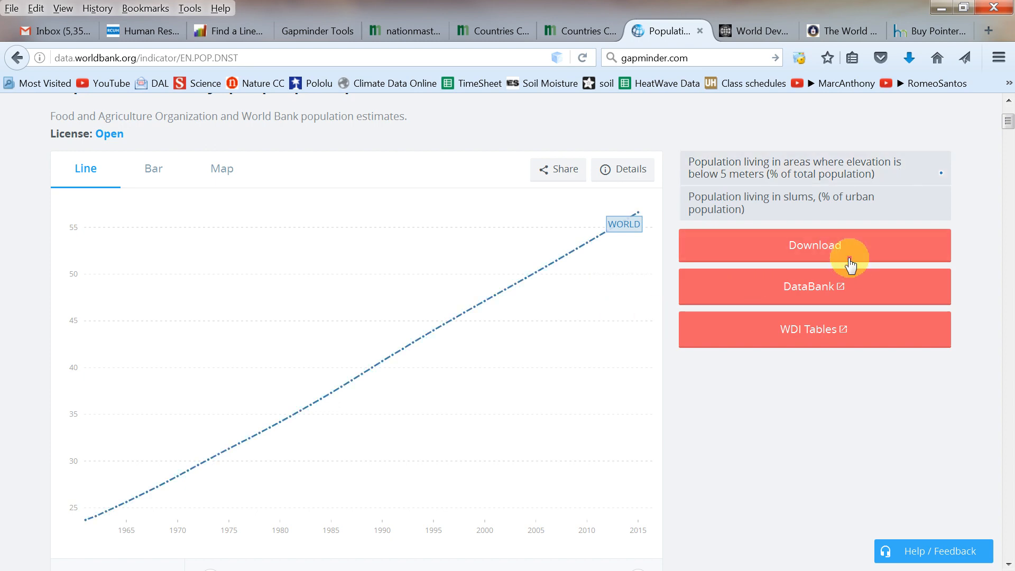
{"action": "left_click", "coordinate": [828, 256]}
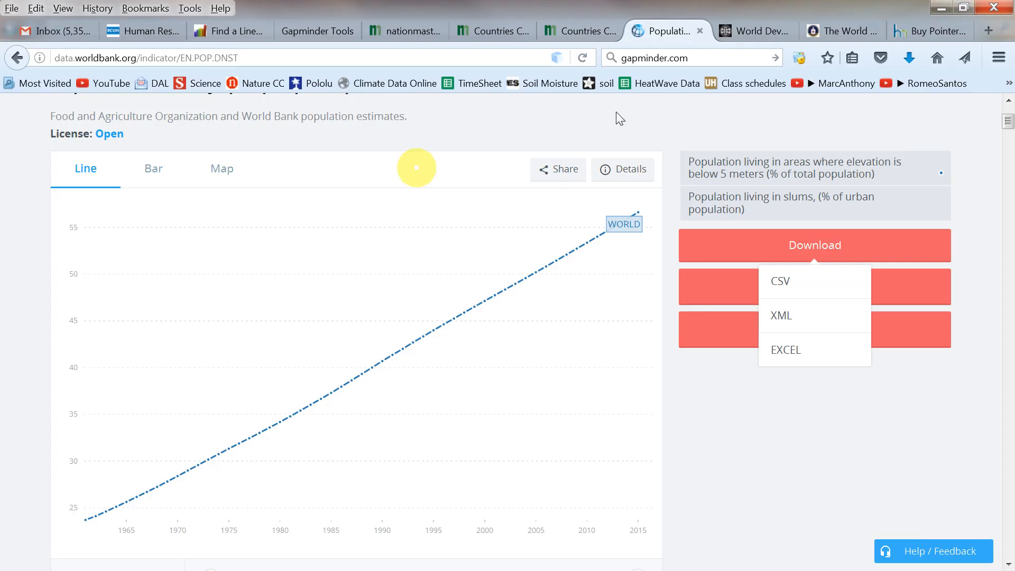
Open the browser's options and check the folder where downloaded files are saved
{"action": "left_click", "coordinate": [998, 59]}
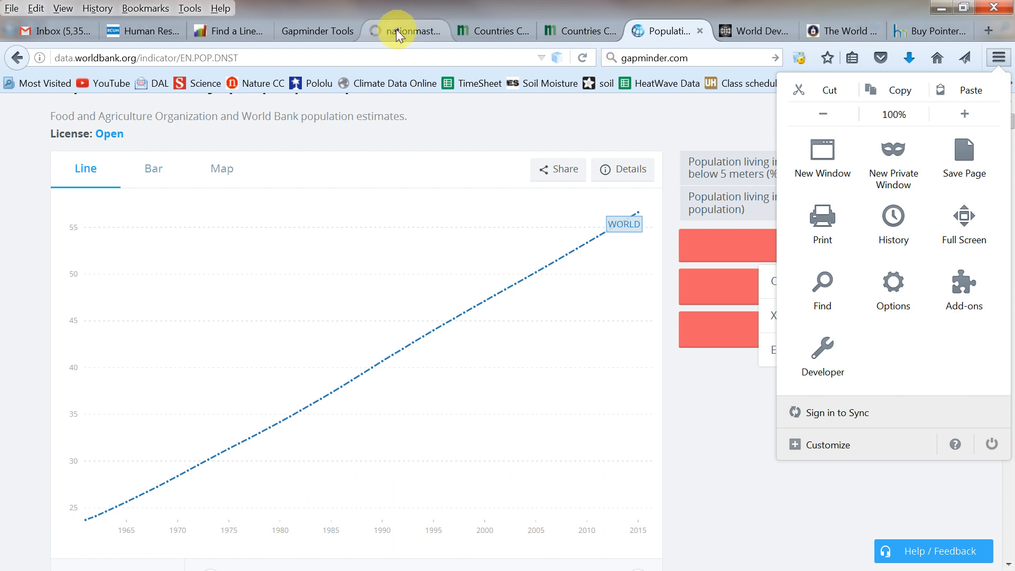
{"action": "left_click", "coordinate": [190, 9]}
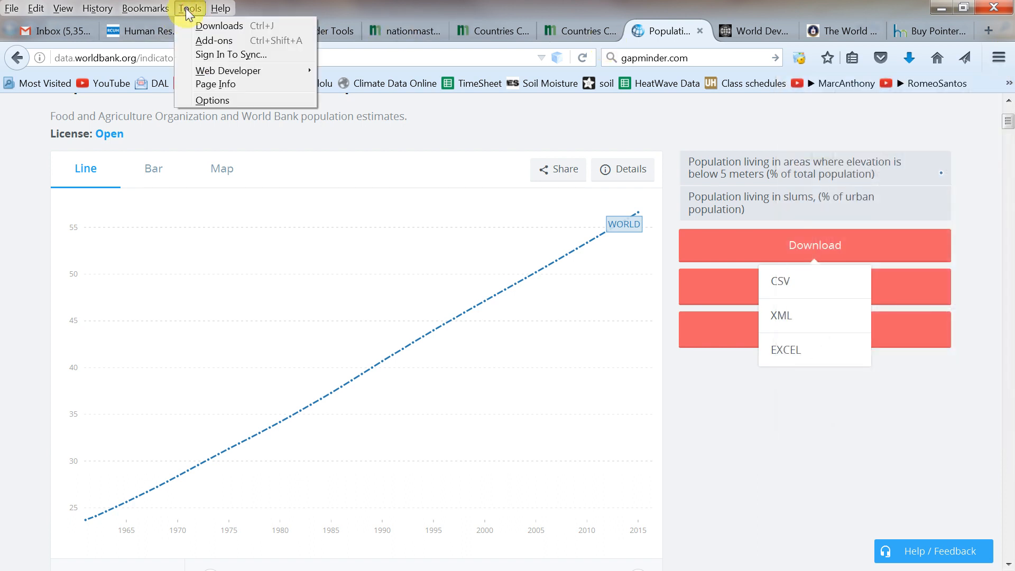
{"action": "left_click", "coordinate": [214, 98]}
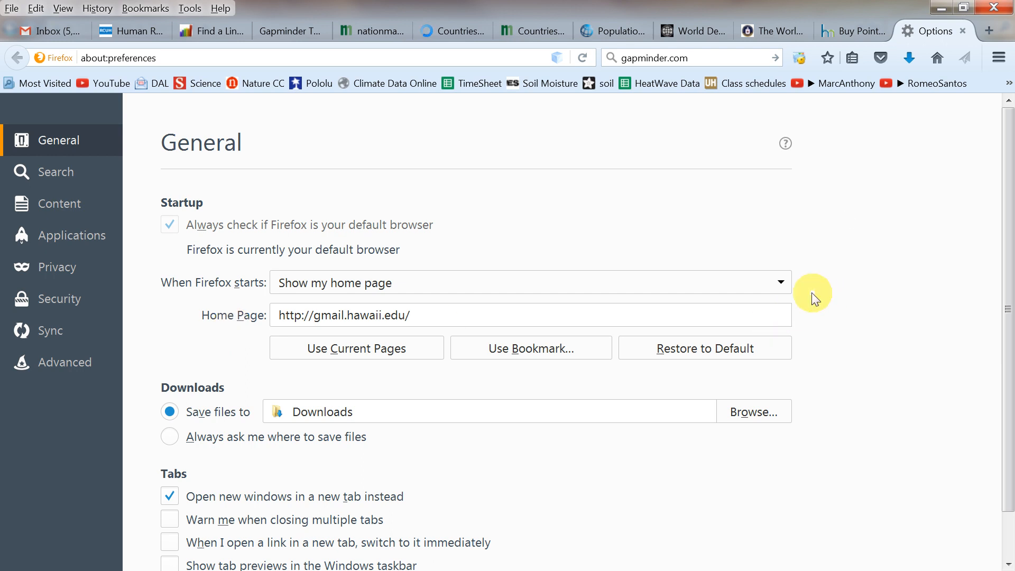
{"action": "scroll", "coordinate": [811, 293], "scroll_direction": "down", "scroll_amount": 2}
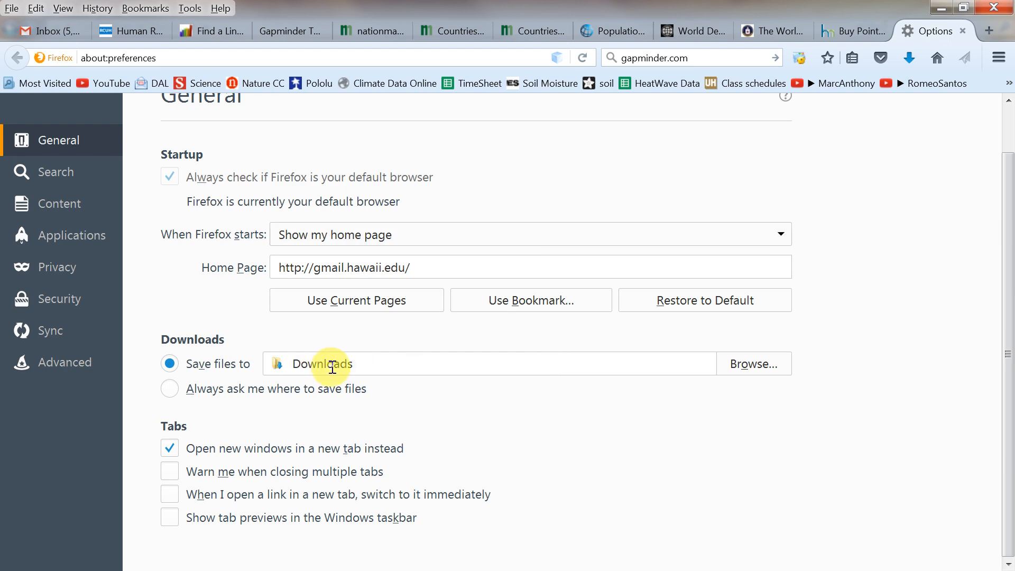
Switch to the Downloads folder, open API_EN.POP.DNST_DS2_en_csv_v2.csv from its extracted folder in Excel, and widen the Indicator Name column
{"action": "left_click", "coordinate": [942, 9]}
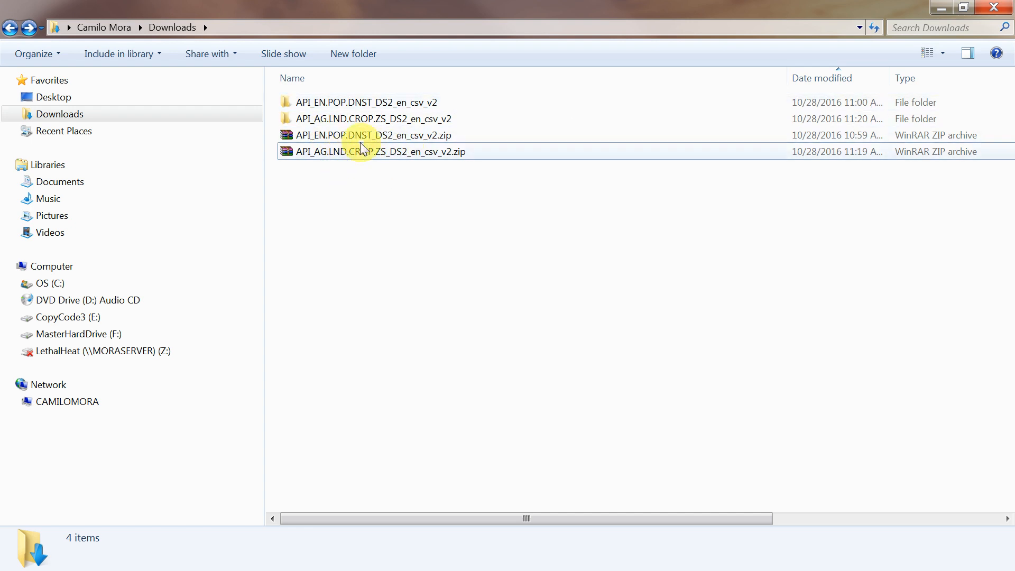
{"action": "double_click", "coordinate": [396, 106]}
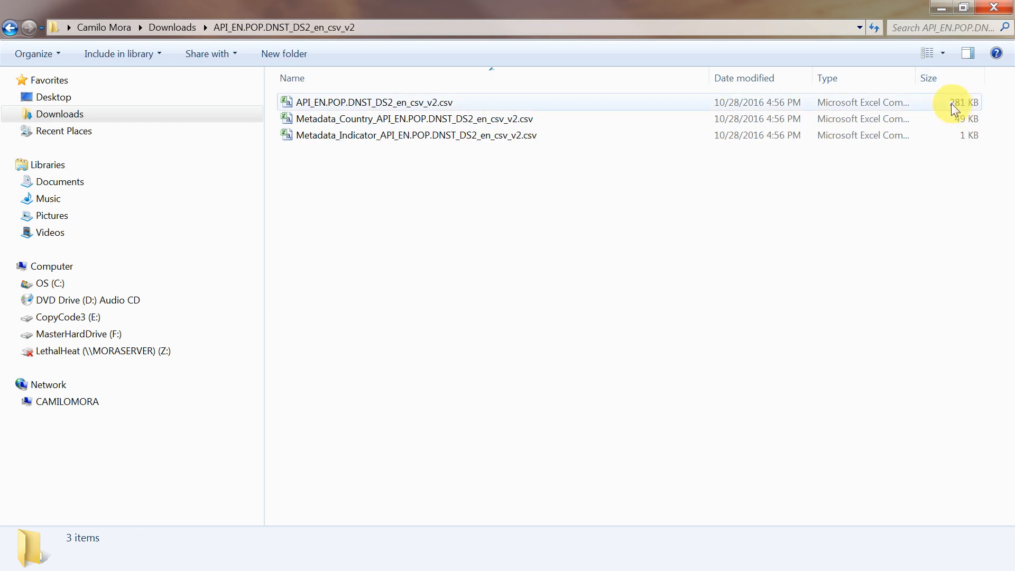
{"action": "double_click", "coordinate": [371, 103]}
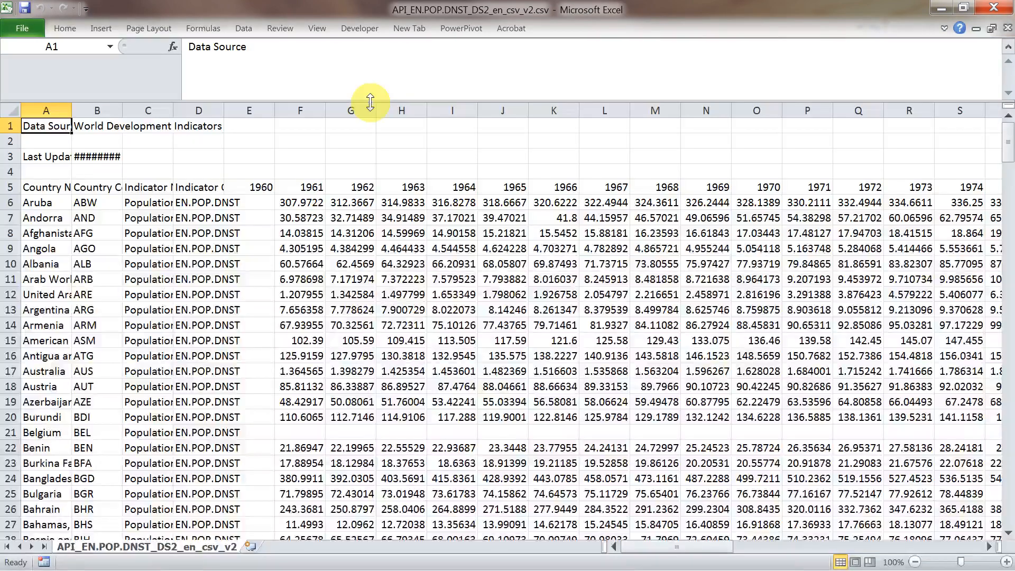
{"action": "left_click_drag", "start_coordinate": [173, 106], "coordinate": [270, 110]}
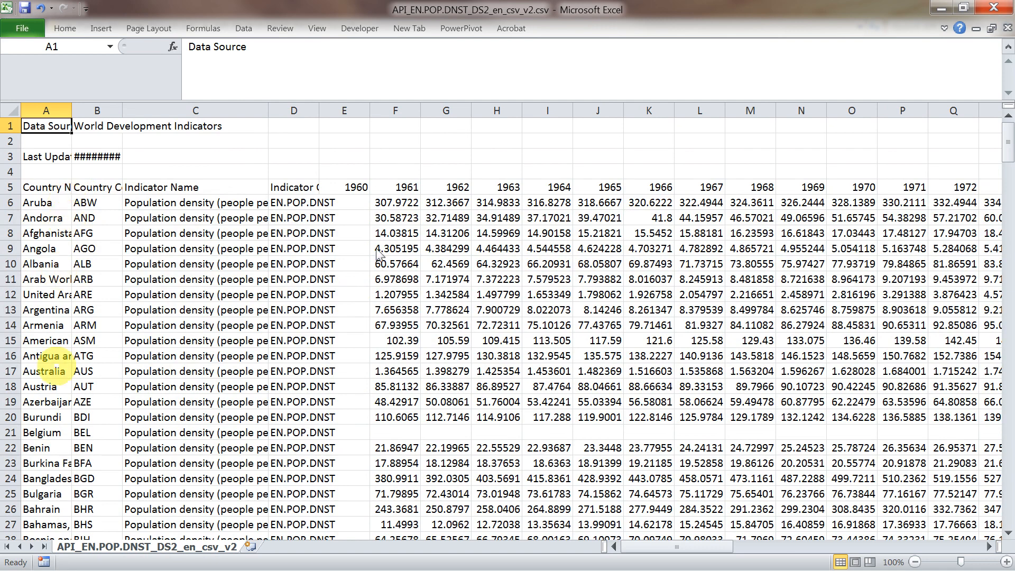
Examine the country list in column A by selecting it from A6 down to its last row
{"action": "left_click", "coordinate": [54, 203]}
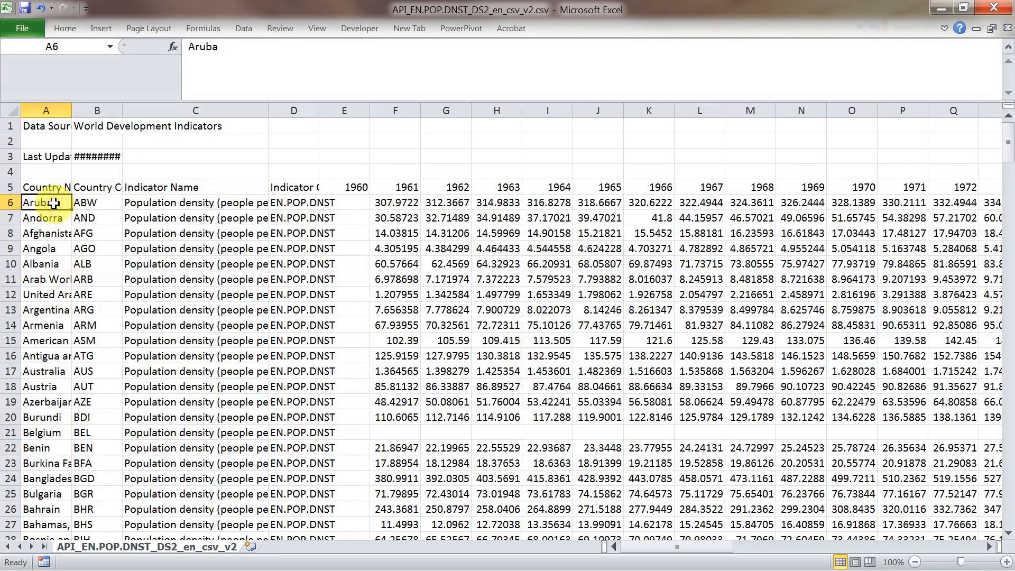
{"action": "key", "text": "ctrl+shift+Down"}
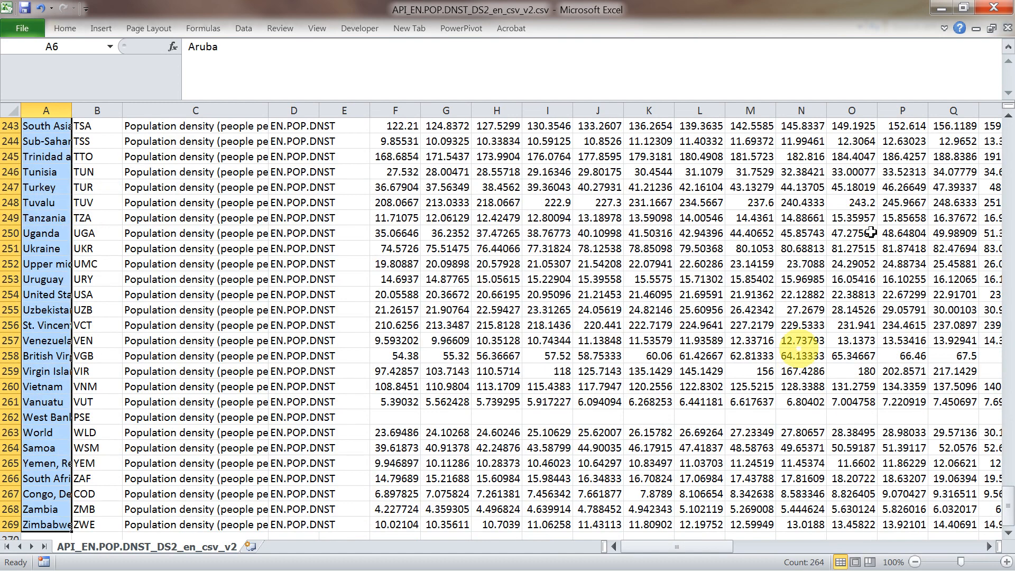
{"action": "key", "text": "ctrl+Up"}
{"action": "key", "text": "Up"}
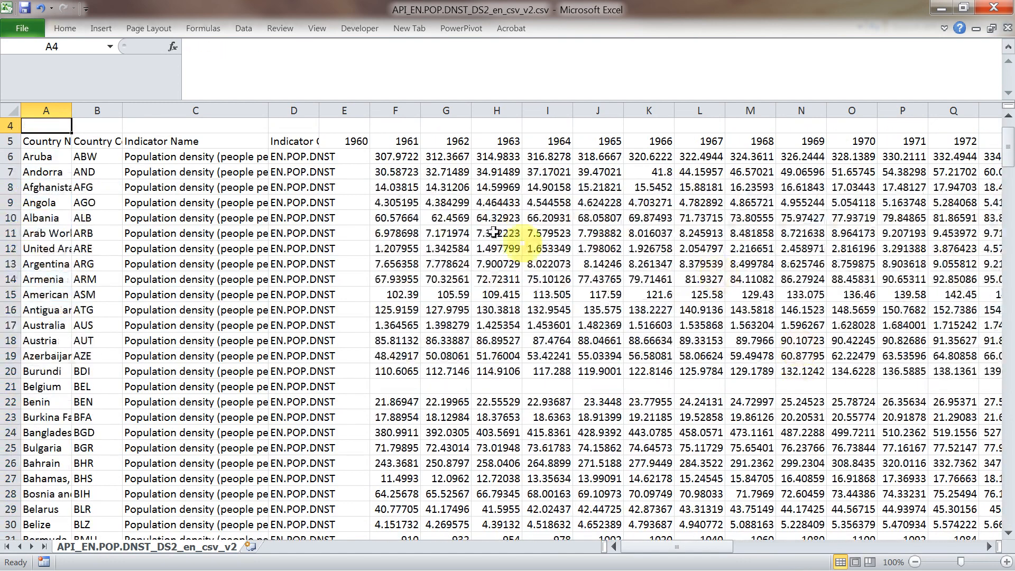
Examine the indicator name in C6 and the year headings along row 5 from 1960 to 1983
{"action": "left_click", "coordinate": [195, 156]}
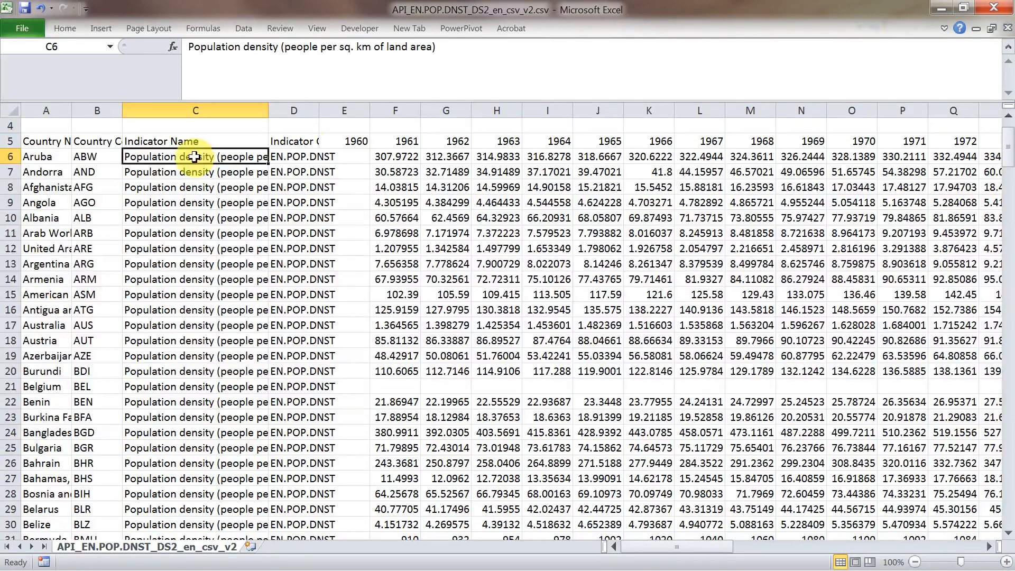
{"action": "left_click", "coordinate": [348, 139]}
{"action": "key", "text": "Right"}
{"action": "key", "text": "Right"}
{"action": "key", "text": "Right"}
{"action": "key", "text": "Right"}
{"action": "key", "text": "Right"}
{"action": "key", "text": "Right"}
{"action": "key", "text": "Right"}
{"action": "key", "text": "Right"}
{"action": "key", "text": "Right"}
{"action": "key", "text": "Right"}
{"action": "key", "text": "Right"}
{"action": "key", "text": "Right"}
{"action": "key", "text": "Right"}
{"action": "key", "text": "Right"}
{"action": "key", "text": "Right"}
{"action": "key", "text": "Right"}
{"action": "key", "text": "Right"}
{"action": "key", "text": "Right"}
{"action": "key", "text": "Right"}
{"action": "key", "text": "Right"}
{"action": "key", "text": "Right"}
{"action": "key", "text": "Right"}
{"action": "key", "text": "Right"}
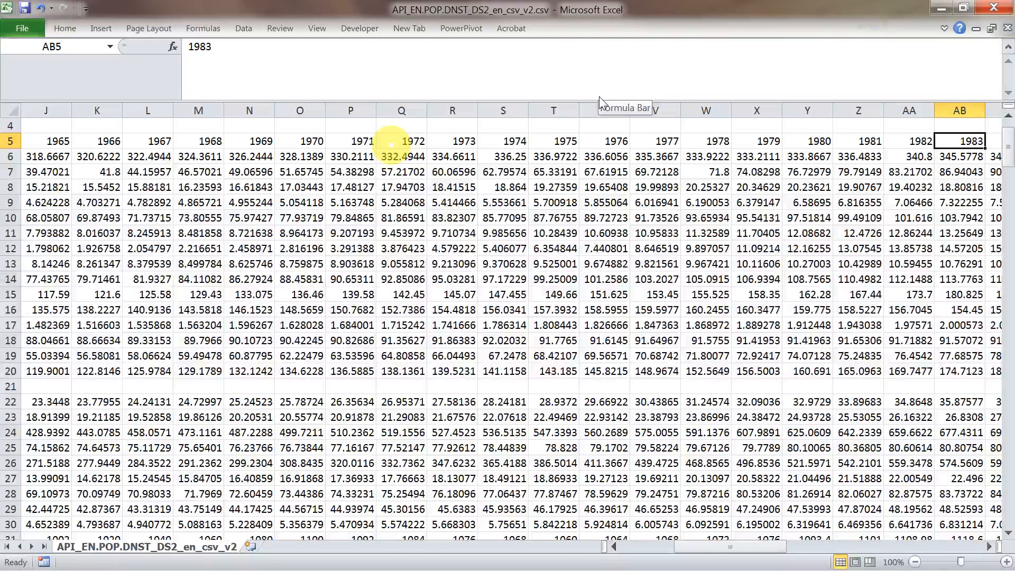
{"action": "key", "text": "ctrl+shift+Left"}
{"action": "scroll", "coordinate": [534, 140], "scroll_direction": "up", "scroll_amount": 1}
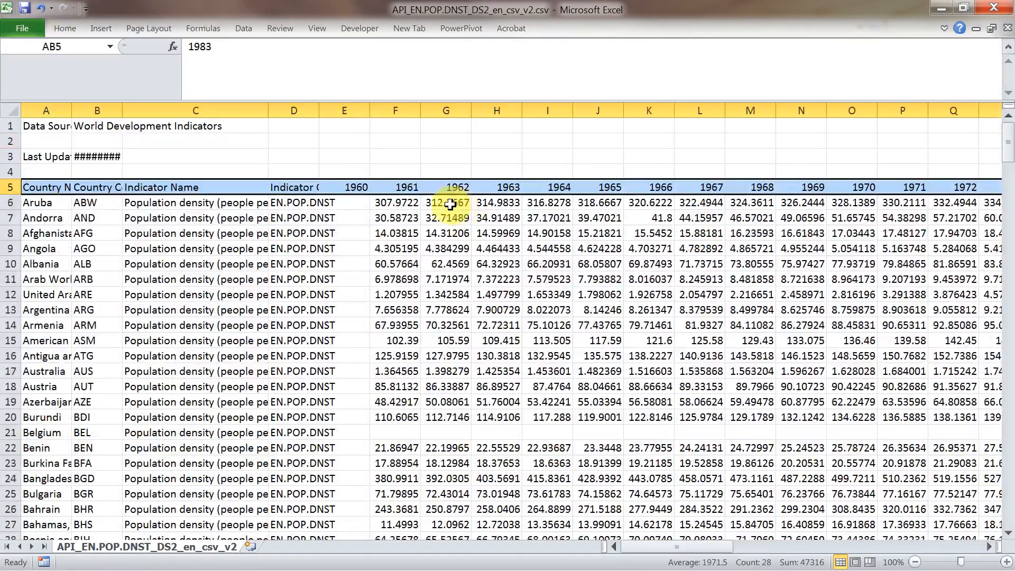
{"action": "left_click", "coordinate": [128, 156]}
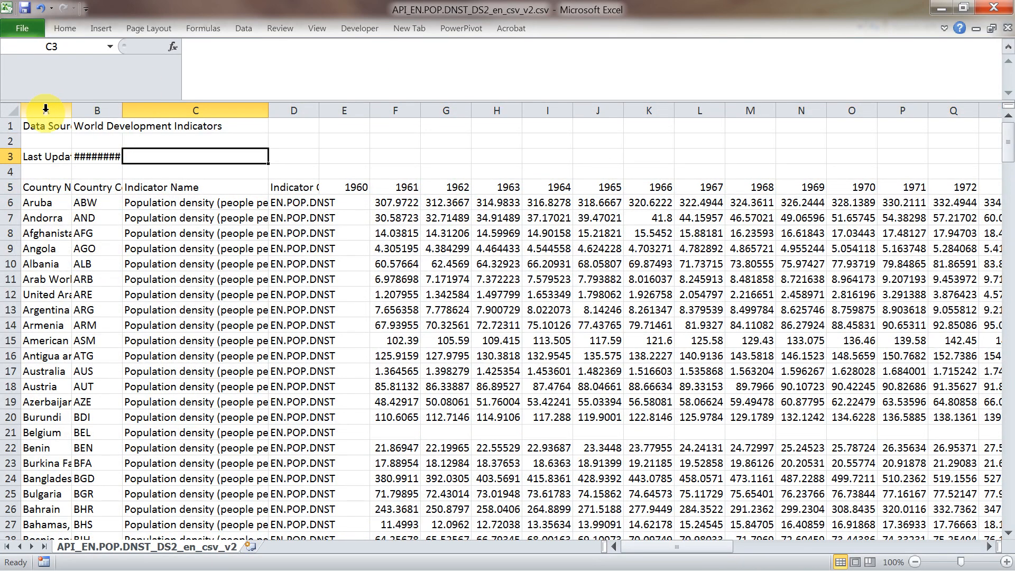
Copy columns A to C together with the 1963 population density column
{"action": "left_click_drag", "start_coordinate": [46, 110], "coordinate": [178, 108]}
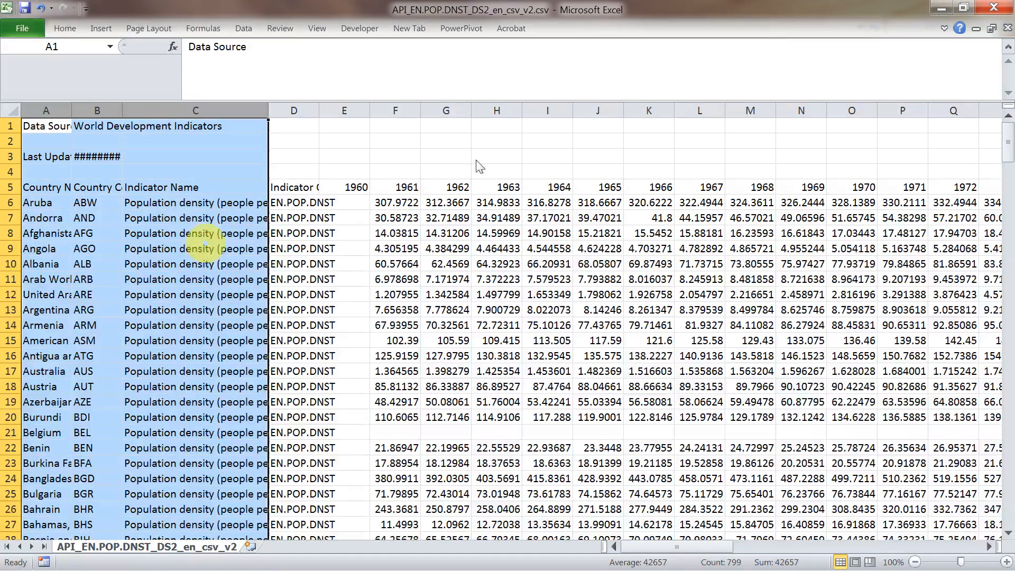
{"action": "left_click", "coordinate": [499, 108], "text": "ctrl"}
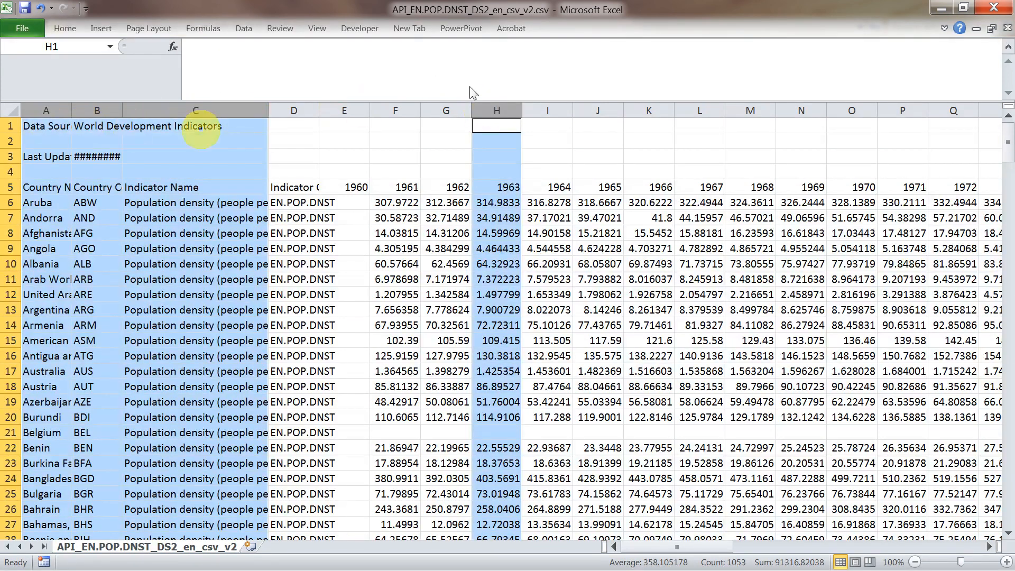
{"action": "right_click", "coordinate": [499, 168]}
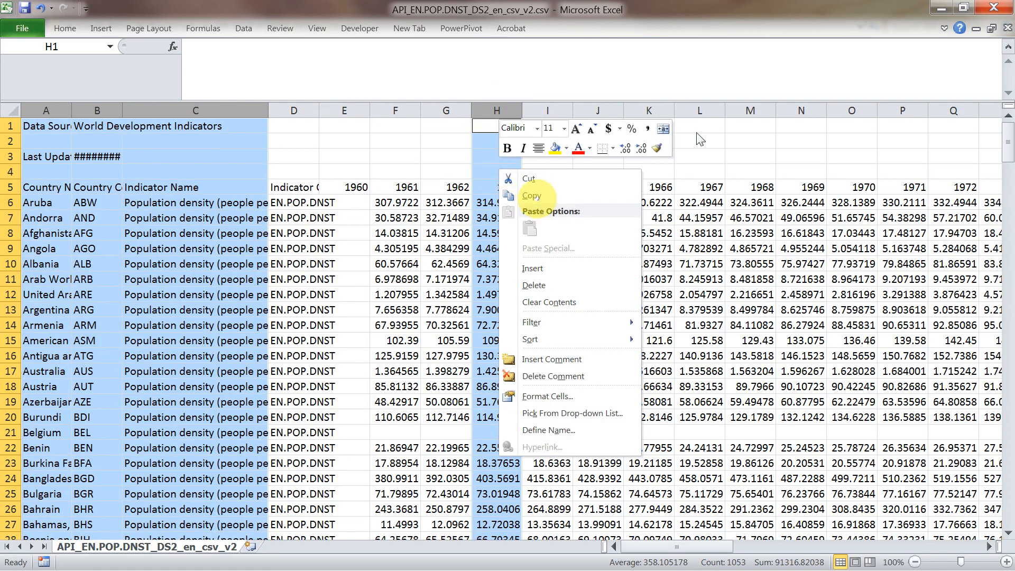
{"action": "left_click", "coordinate": [531, 195]}
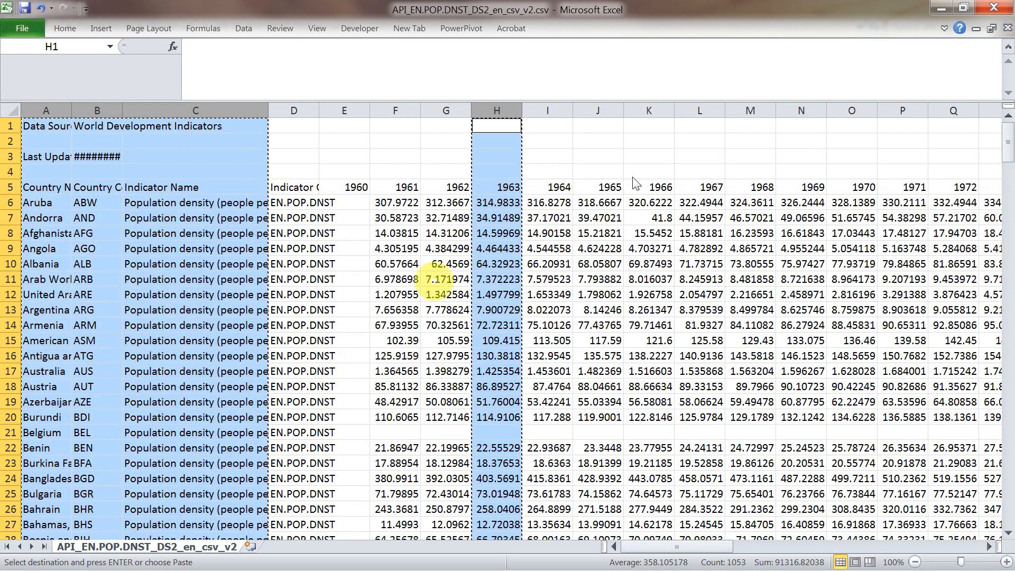
Copy columns A to C together with the 2010 population density column
{"action": "left_click", "coordinate": [44, 110]}
{"action": "left_click_drag", "start_coordinate": [44, 110], "coordinate": [210, 117]}
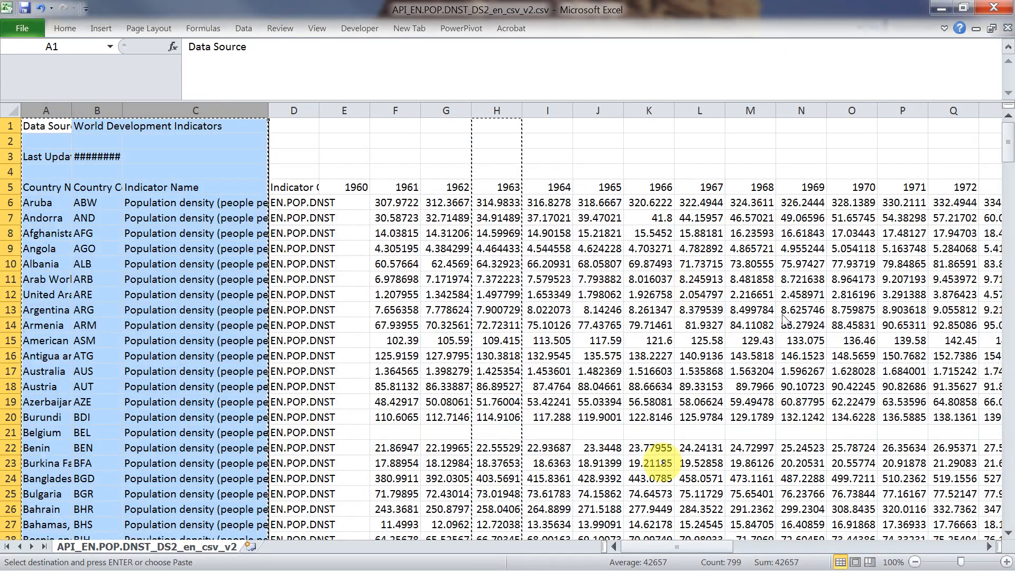
{"action": "left_click_drag", "start_coordinate": [678, 549], "coordinate": [923, 551]}
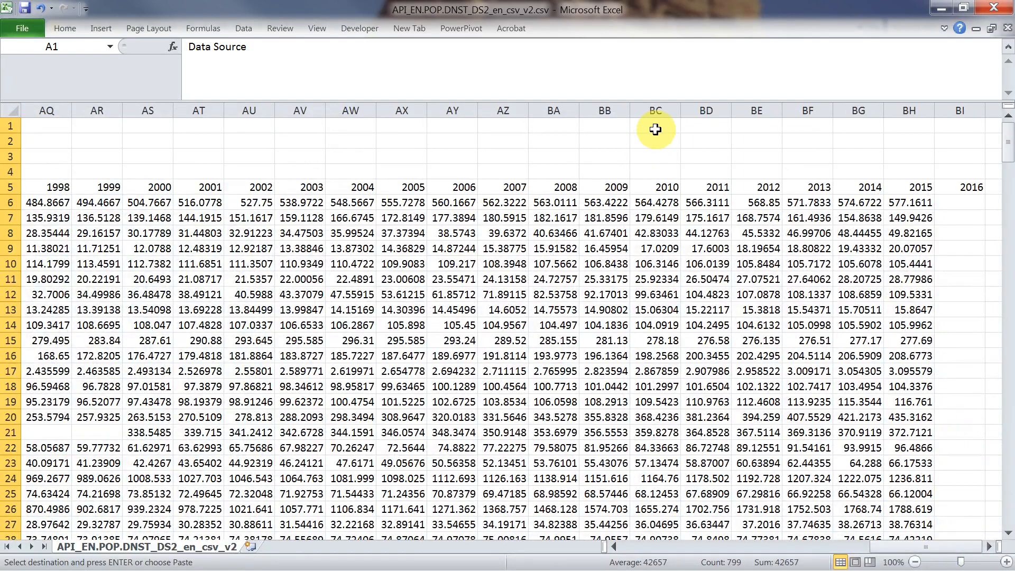
{"action": "left_click", "coordinate": [656, 109]}
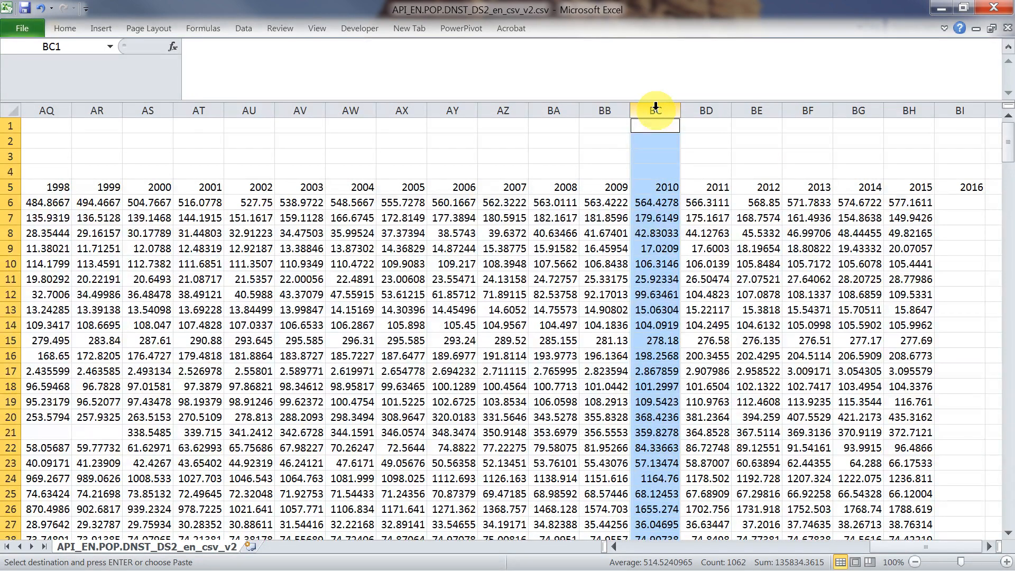
{"action": "right_click", "coordinate": [649, 136]}
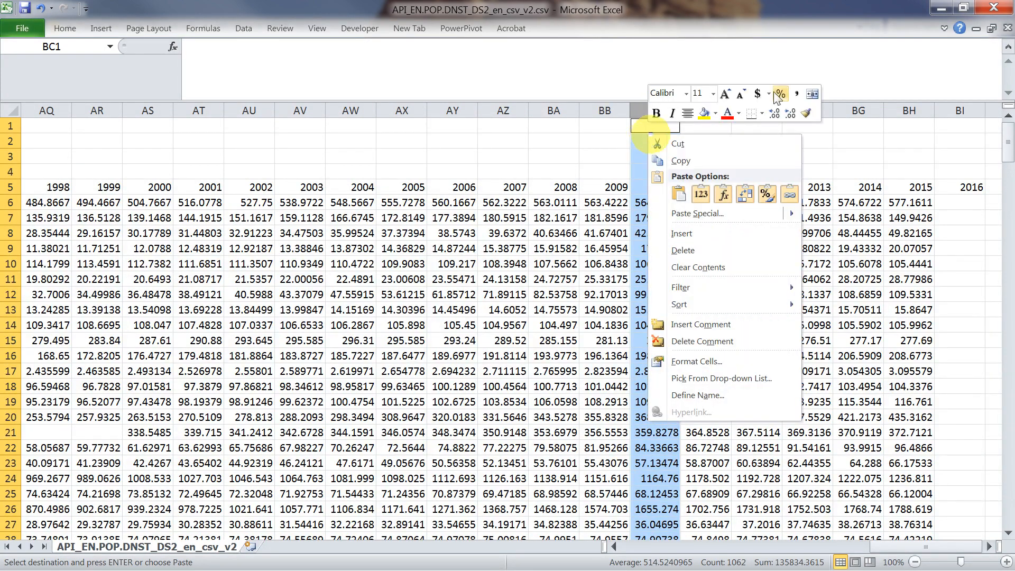
{"action": "left_click", "coordinate": [684, 161]}
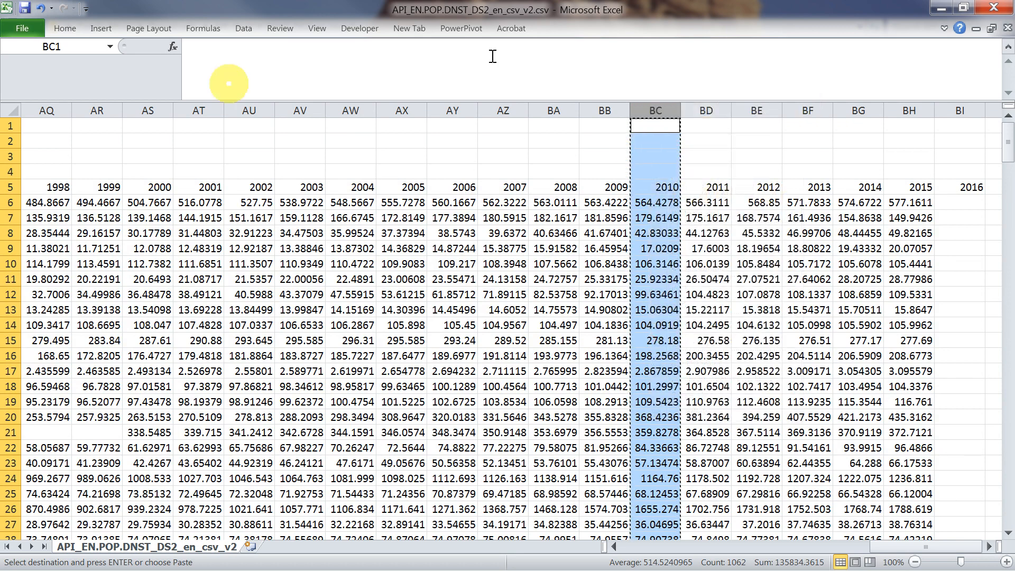
Paste the copied columns at A1 of a new blank workbook and widen the Indicator Name column
{"action": "left_click", "coordinate": [30, 31]}
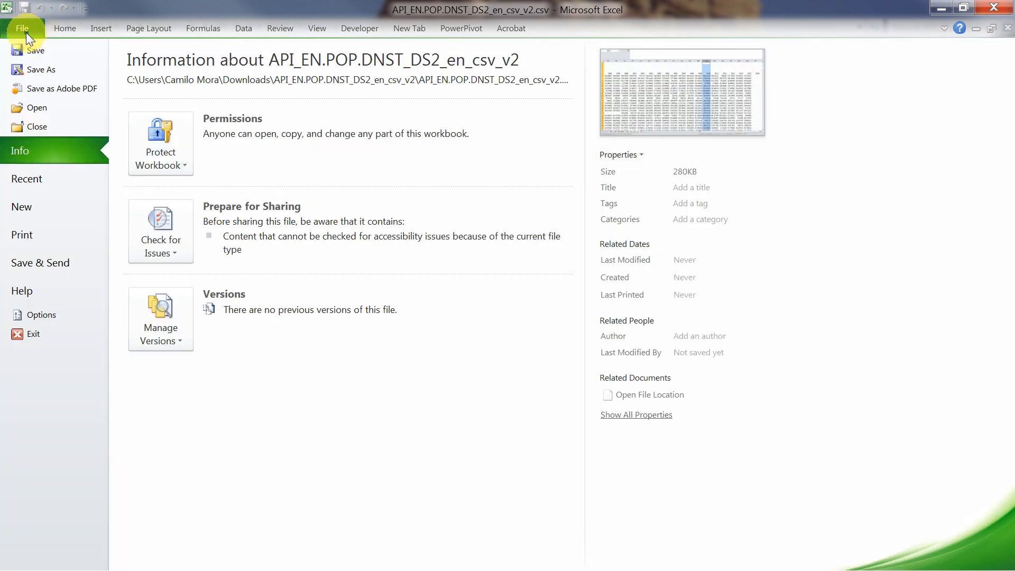
{"action": "left_click", "coordinate": [27, 207]}
{"action": "double_click", "coordinate": [154, 134]}
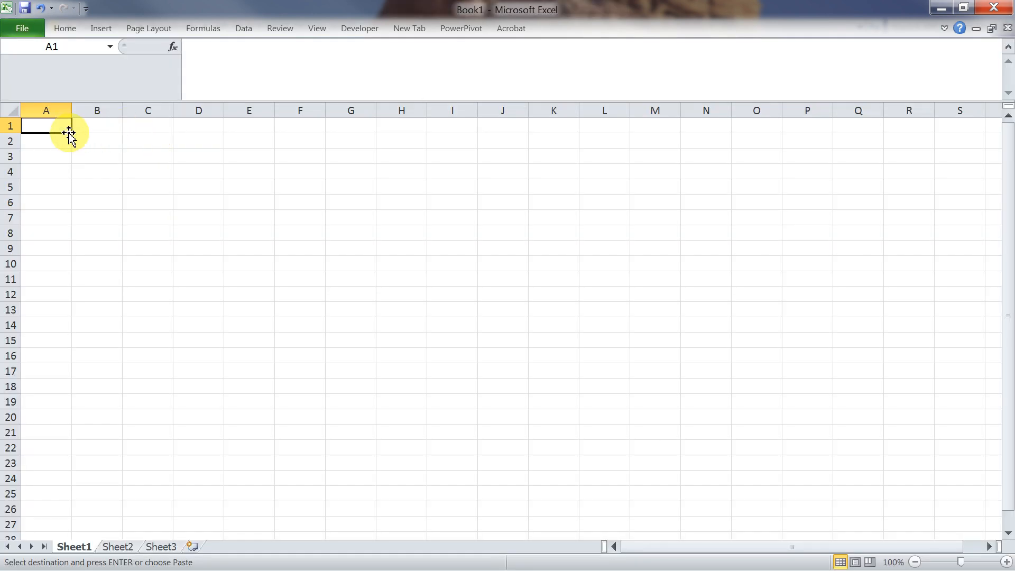
{"action": "right_click", "coordinate": [53, 127]}
{"action": "left_click", "coordinate": [108, 186]}
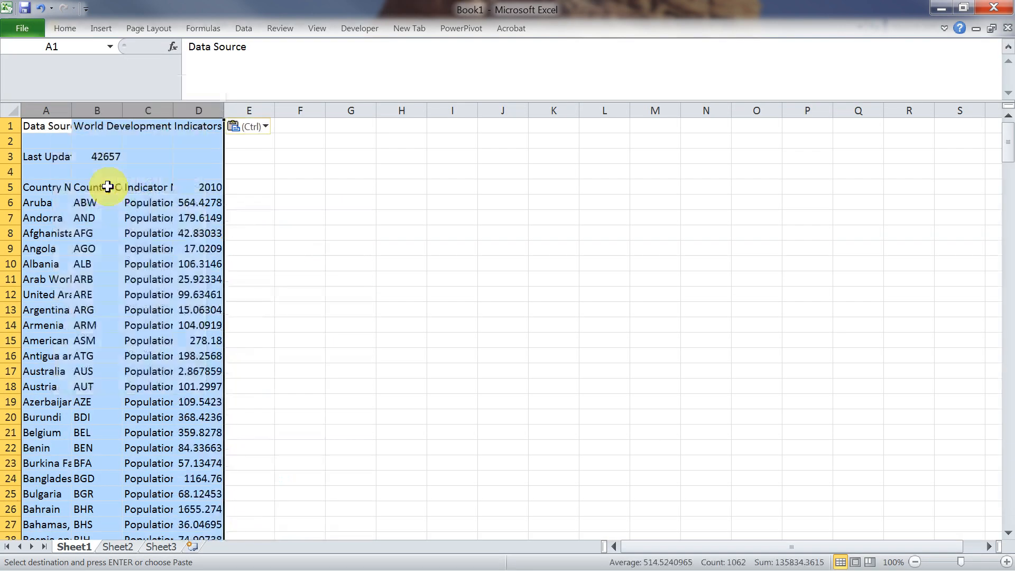
{"action": "left_click", "coordinate": [149, 203]}
{"action": "left_click_drag", "start_coordinate": [174, 110], "coordinate": [210, 111]}
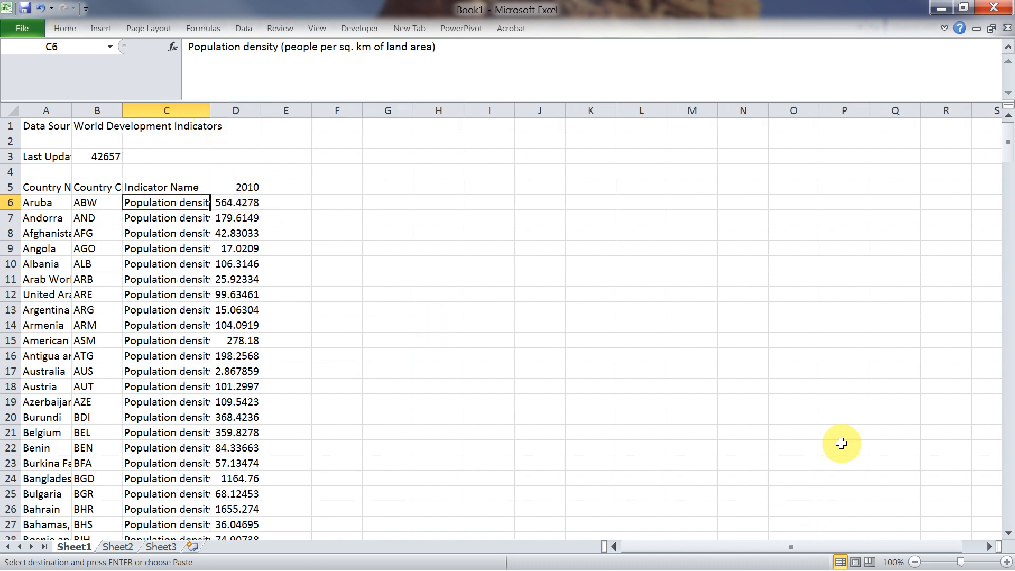
Open API_AG.LND.CROP.ZS_DS2_en_csv_v2.csv from the cropland data folder in Downloads
{"action": "key", "text": "alt+Tab"}
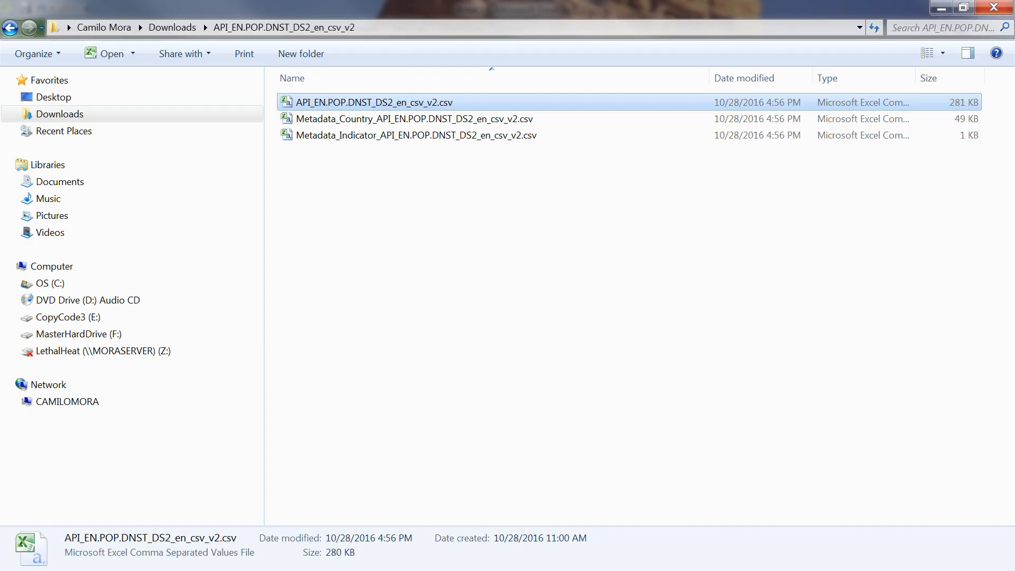
{"action": "left_click", "coordinate": [10, 29]}
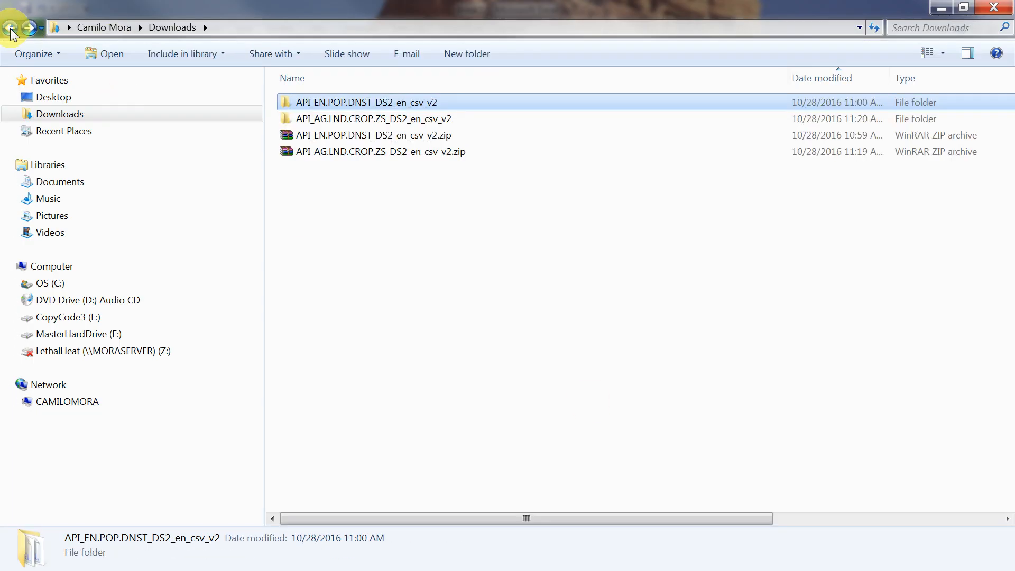
{"action": "left_click", "coordinate": [363, 119]}
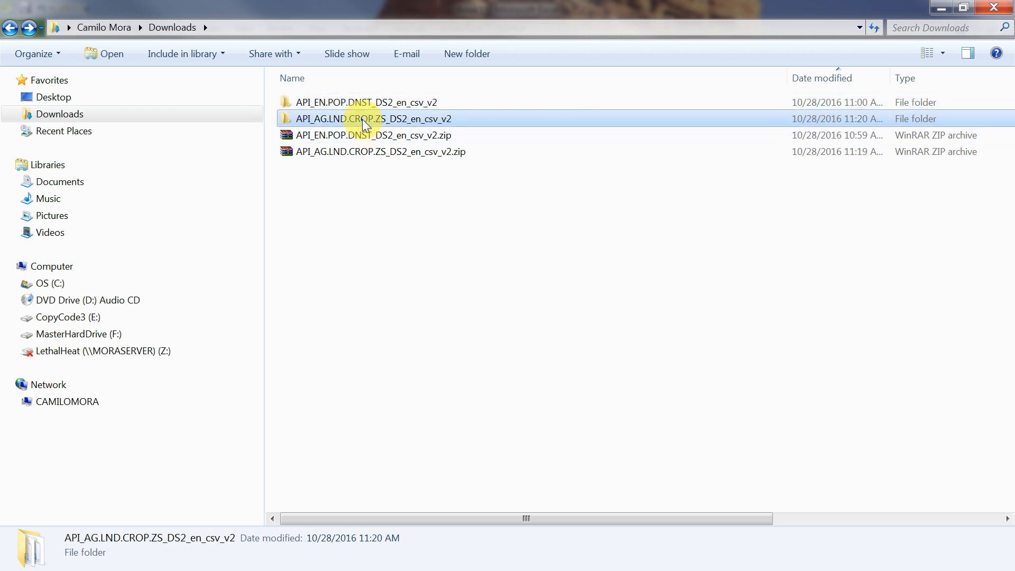
{"action": "double_click", "coordinate": [363, 119]}
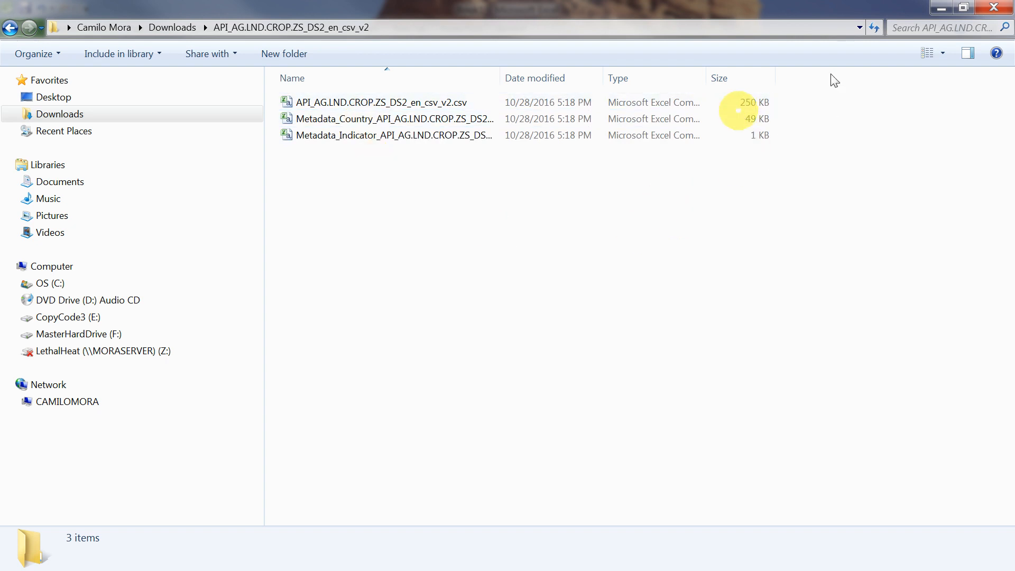
{"action": "double_click", "coordinate": [379, 104]}
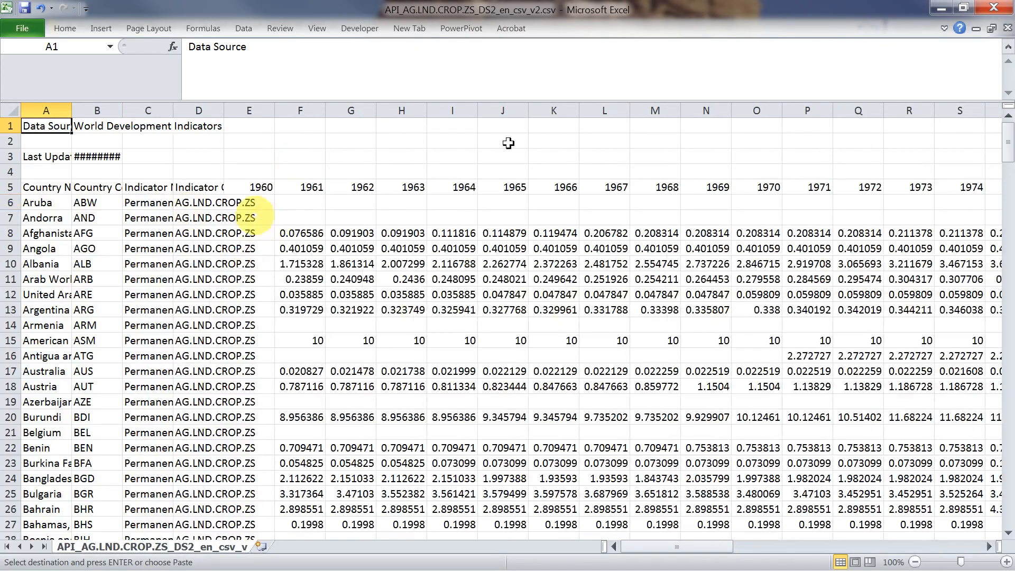
Copy columns A to C together with the 2010 permanent cropland column
{"action": "left_click_drag", "start_coordinate": [54, 105], "coordinate": [162, 117]}
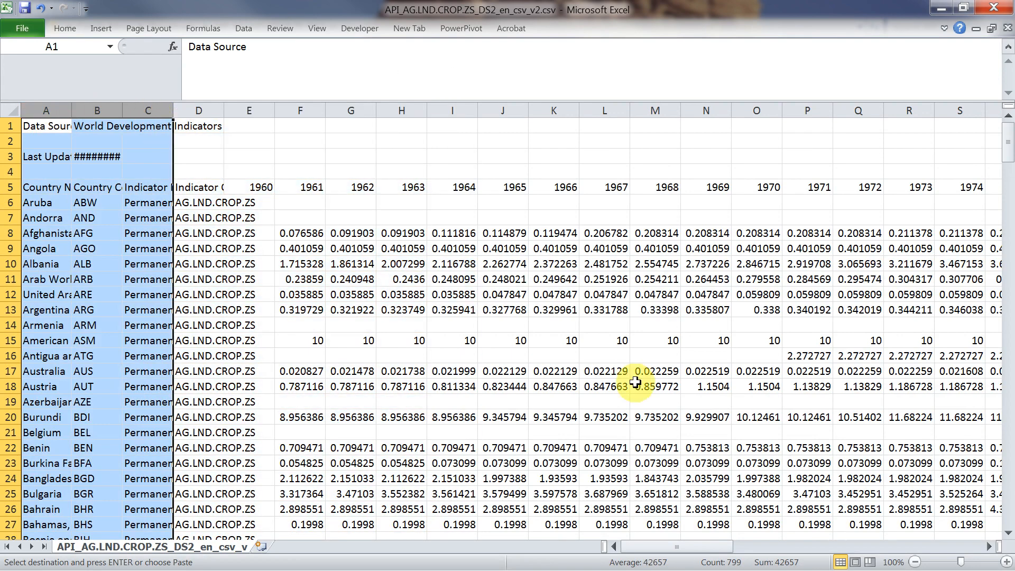
{"action": "left_click_drag", "start_coordinate": [676, 547], "coordinate": [918, 547]}
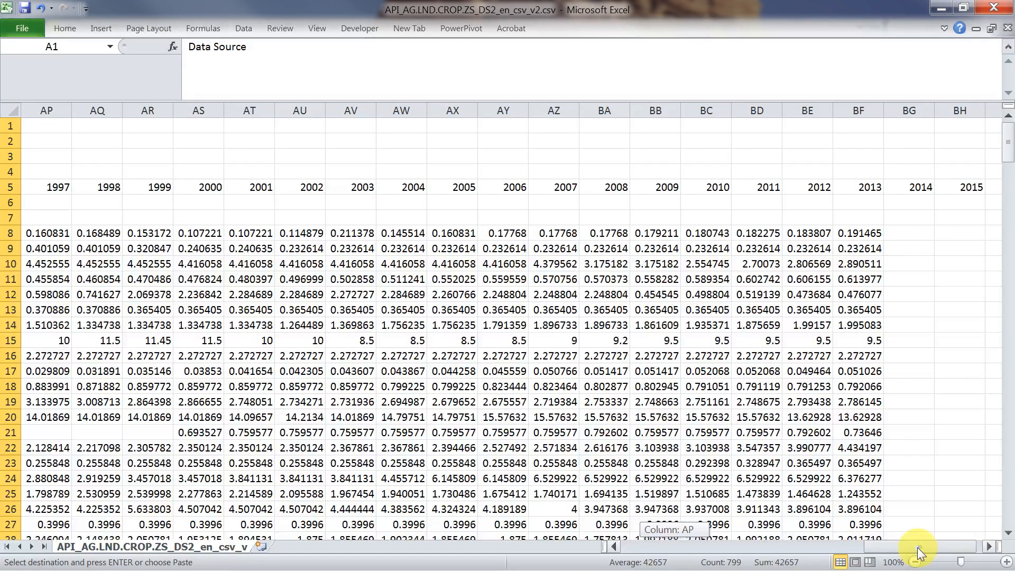
{"action": "left_click", "coordinate": [718, 107]}
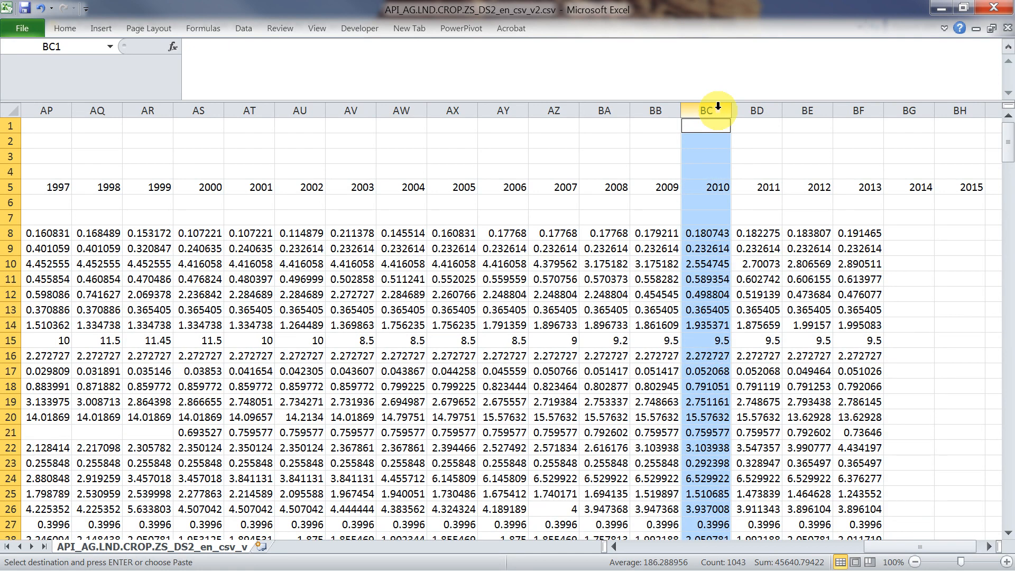
{"action": "key", "text": "ctrl+c"}
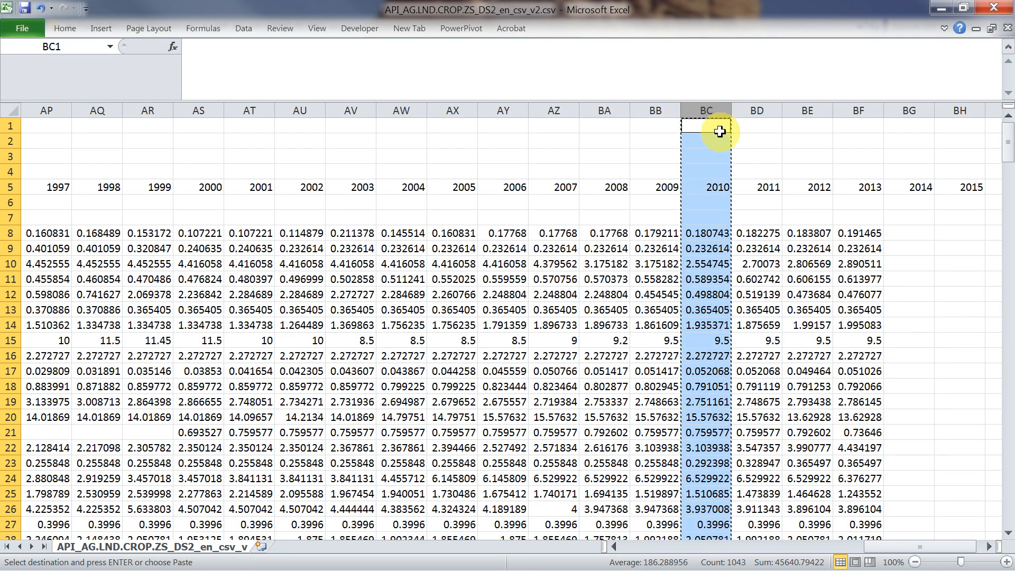
Paste the copied cropland columns at I1 of Sheet1 in Book1, beside the population density data
{"action": "left_click", "coordinate": [977, 30]}
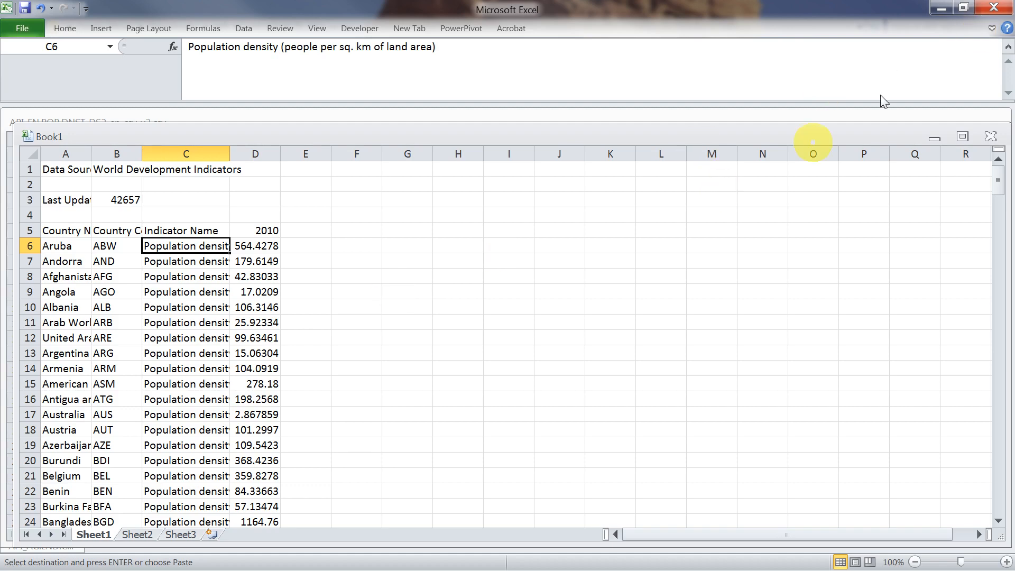
{"action": "left_click", "coordinate": [963, 137]}
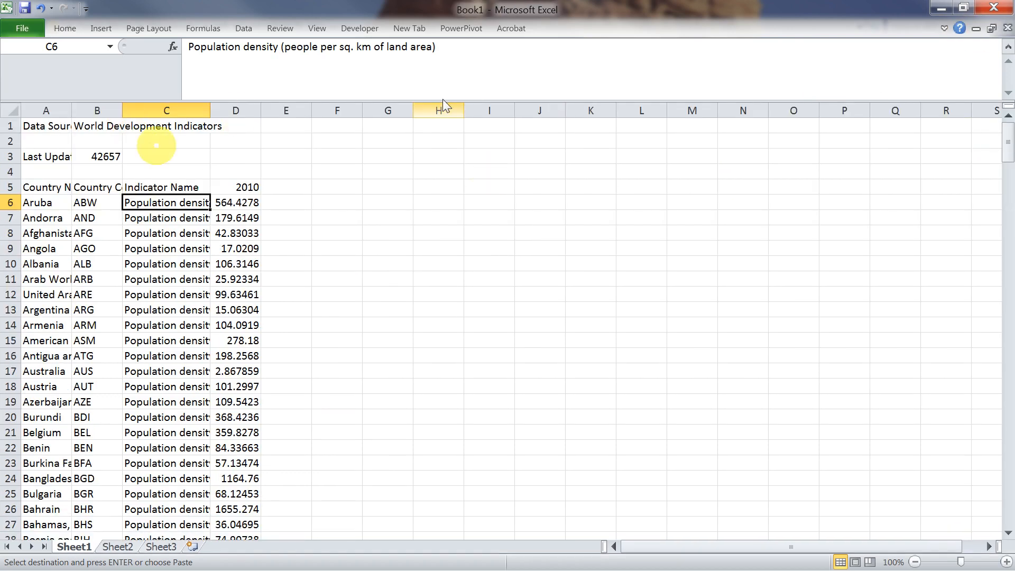
{"action": "left_click", "coordinate": [497, 127]}
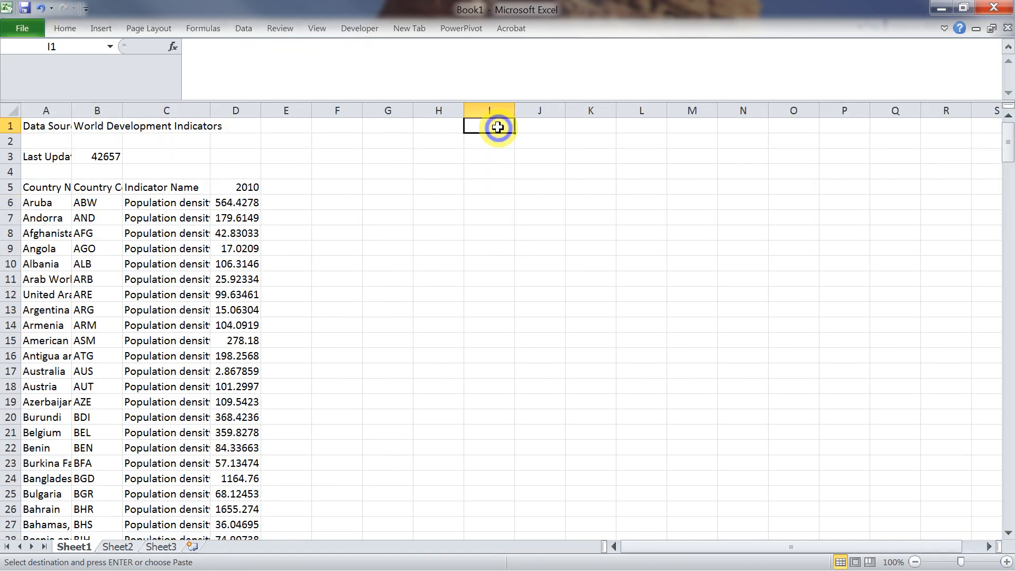
{"action": "right_click", "coordinate": [497, 128]}
{"action": "left_click", "coordinate": [556, 189]}
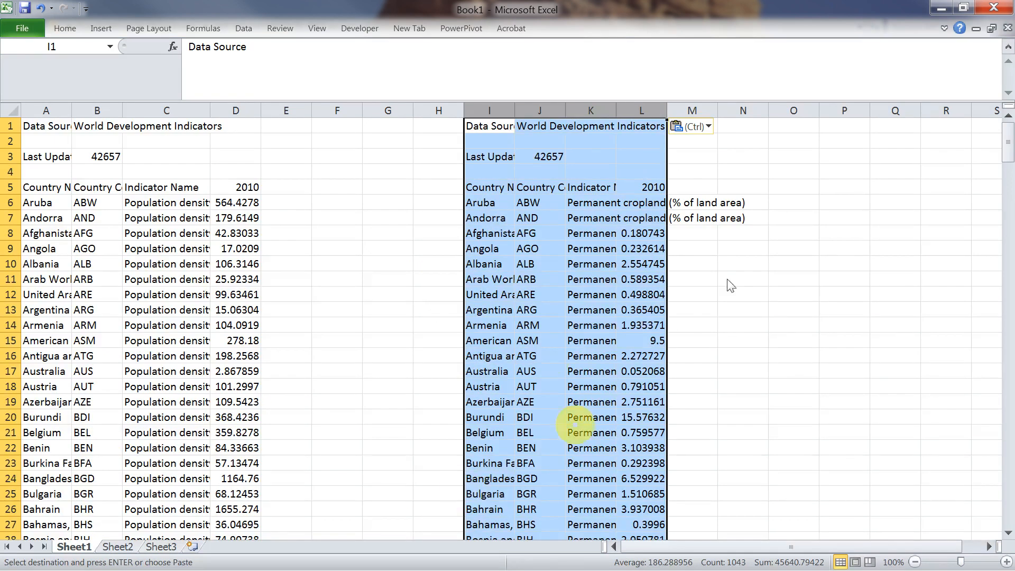
{"action": "left_click", "coordinate": [641, 110]}
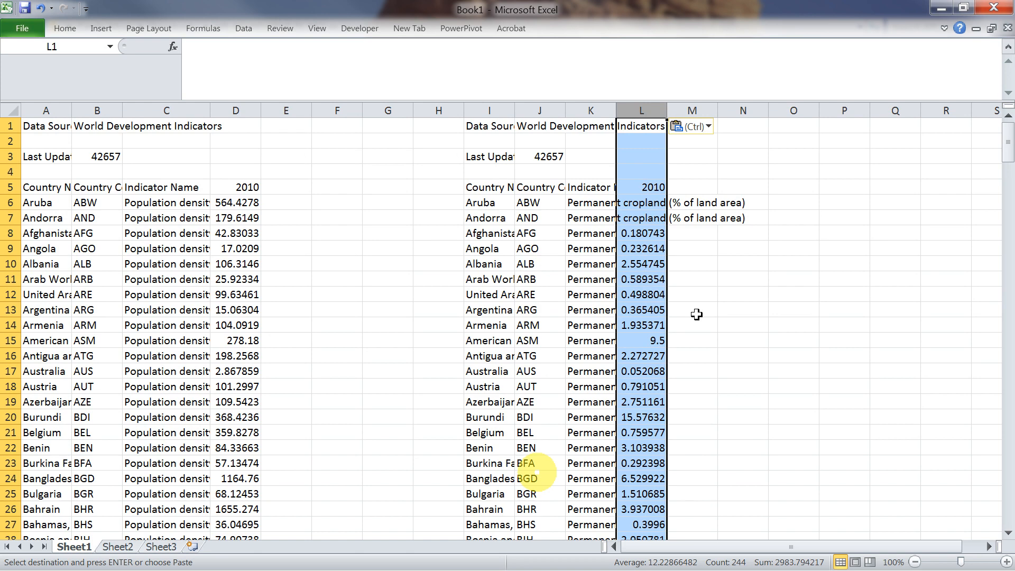
Enter the formula =vlookup(B6,J:L,3,false) in E6 to fetch the cropland value by country code
{"action": "left_click", "coordinate": [292, 198]}
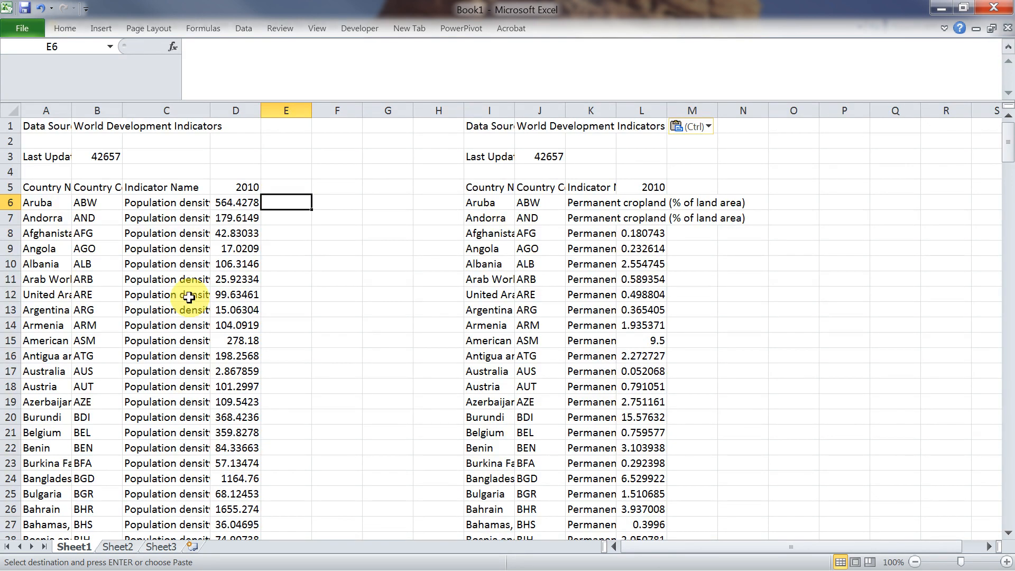
{"action": "type", "text": "="}
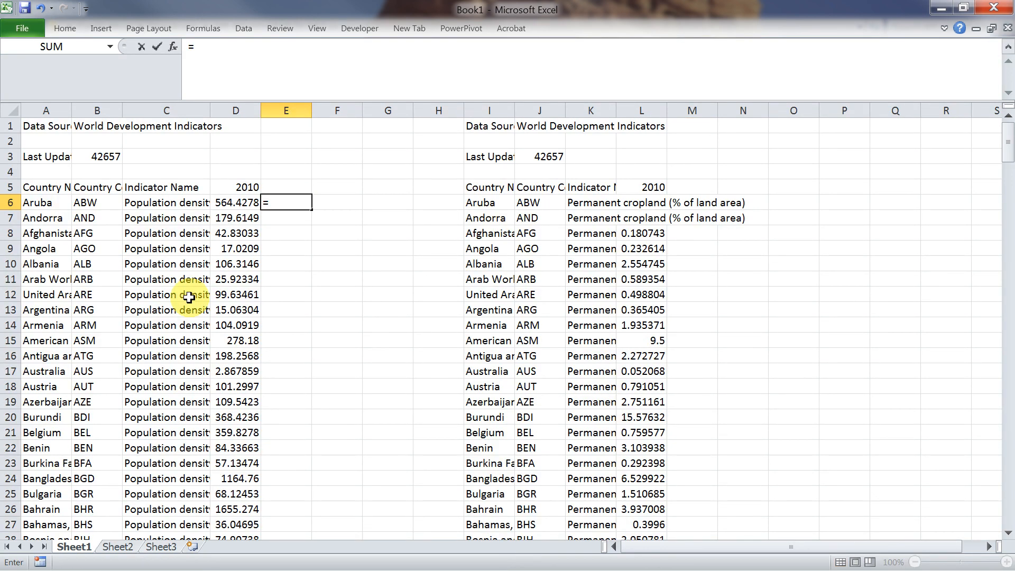
{"action": "type", "text": "vlooku"}
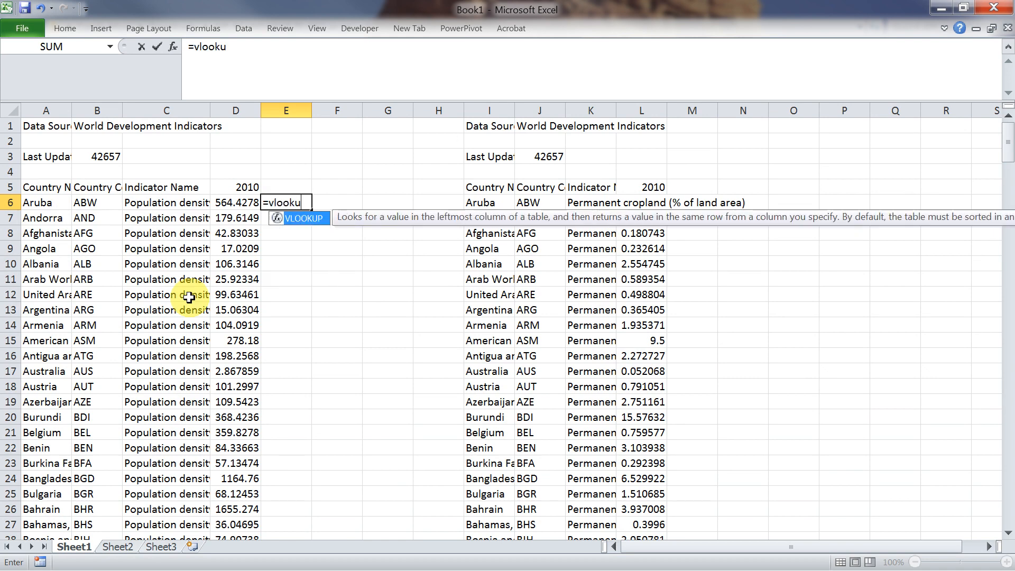
{"action": "type", "text": "p("}
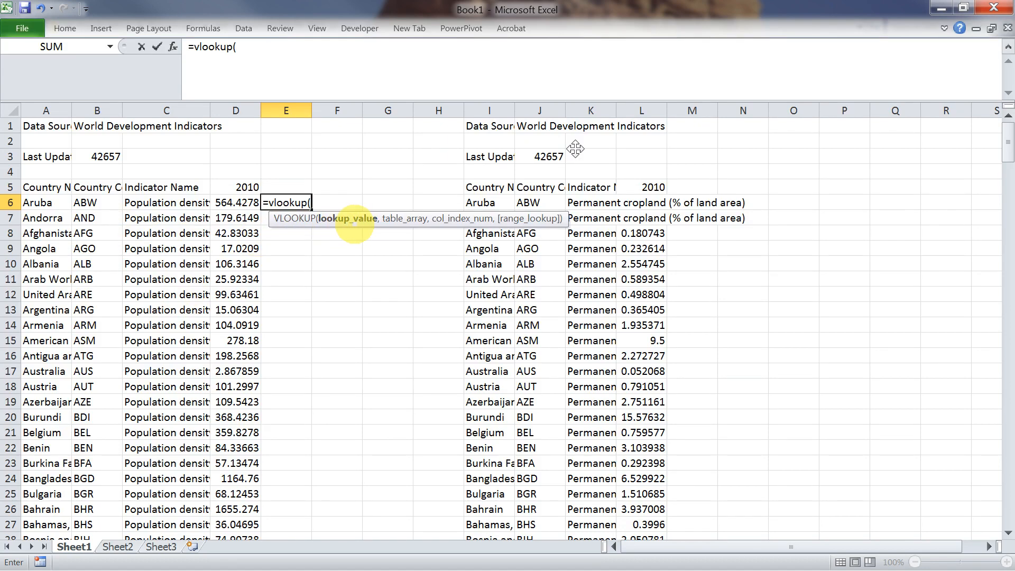
{"action": "left_click", "coordinate": [93, 204]}
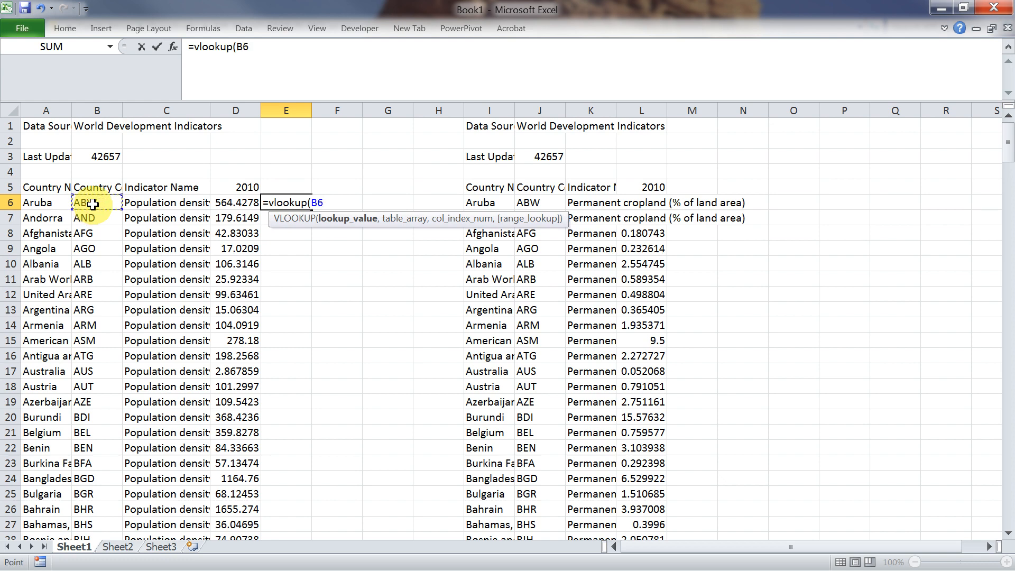
{"action": "type", "text": ","}
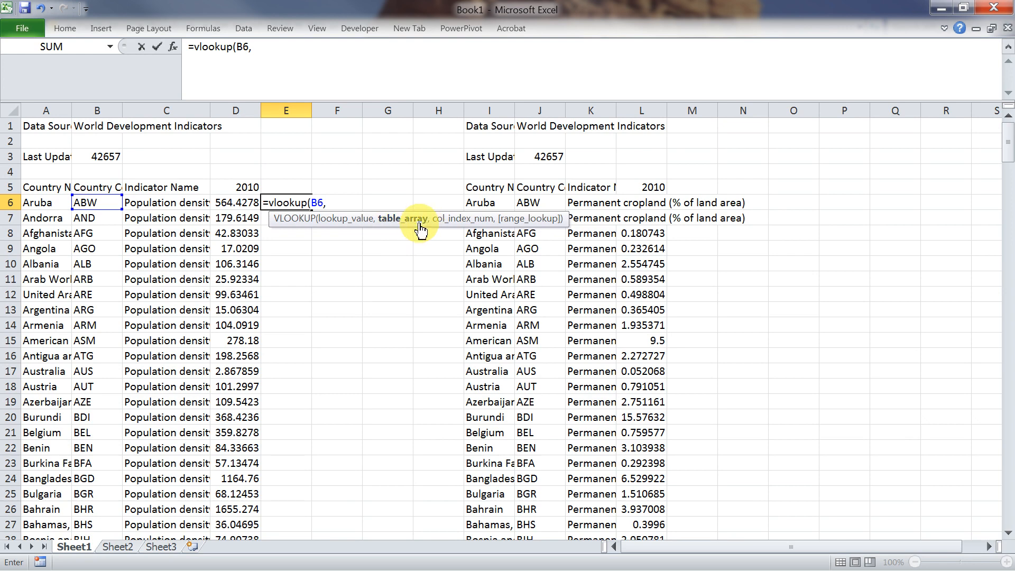
{"action": "left_click_drag", "start_coordinate": [539, 110], "coordinate": [639, 109]}
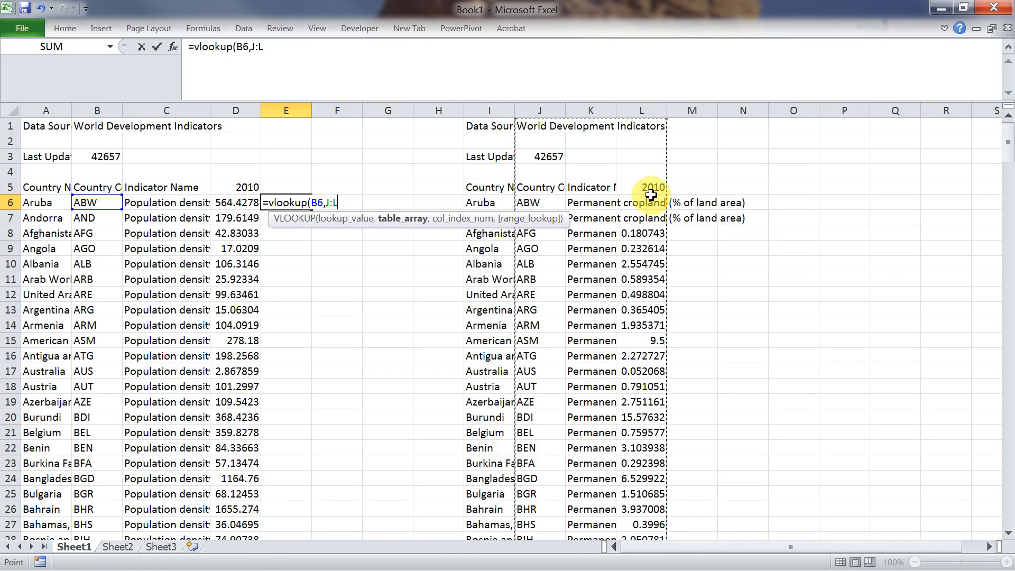
{"action": "type", "text": ","}
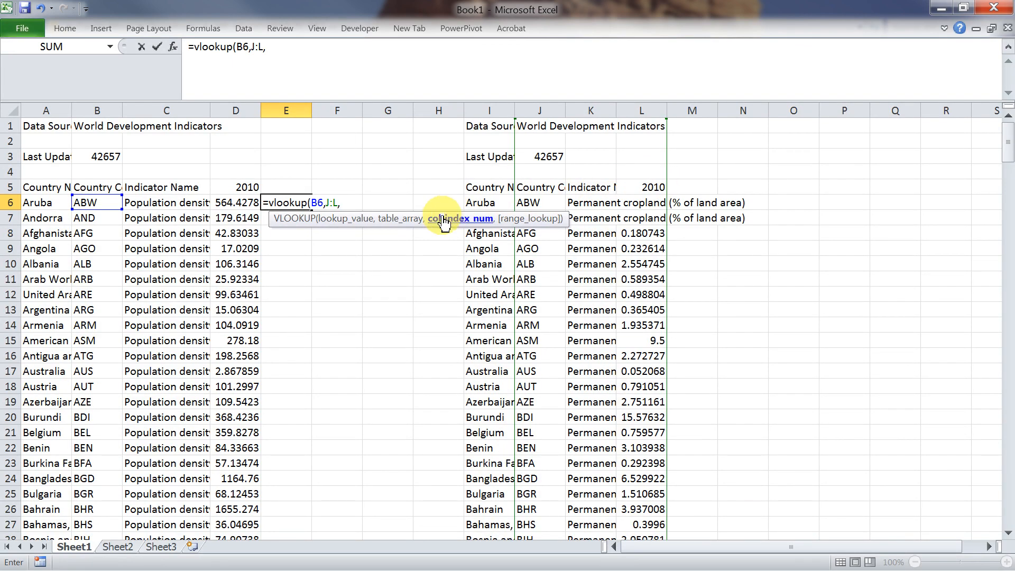
{"action": "type", "text": "3,"}
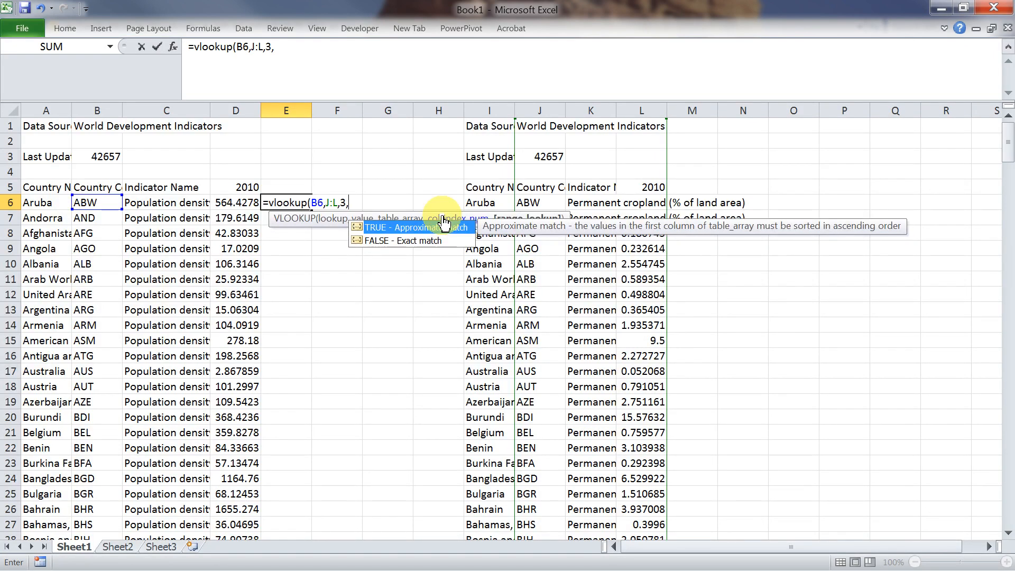
{"action": "type", "text": "false)"}
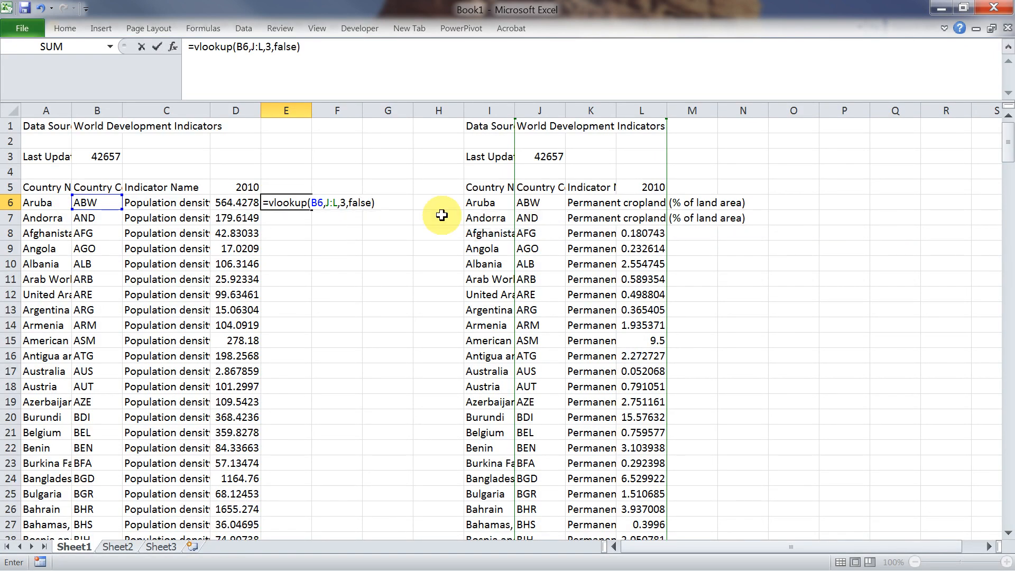
{"action": "key", "text": "Return"}
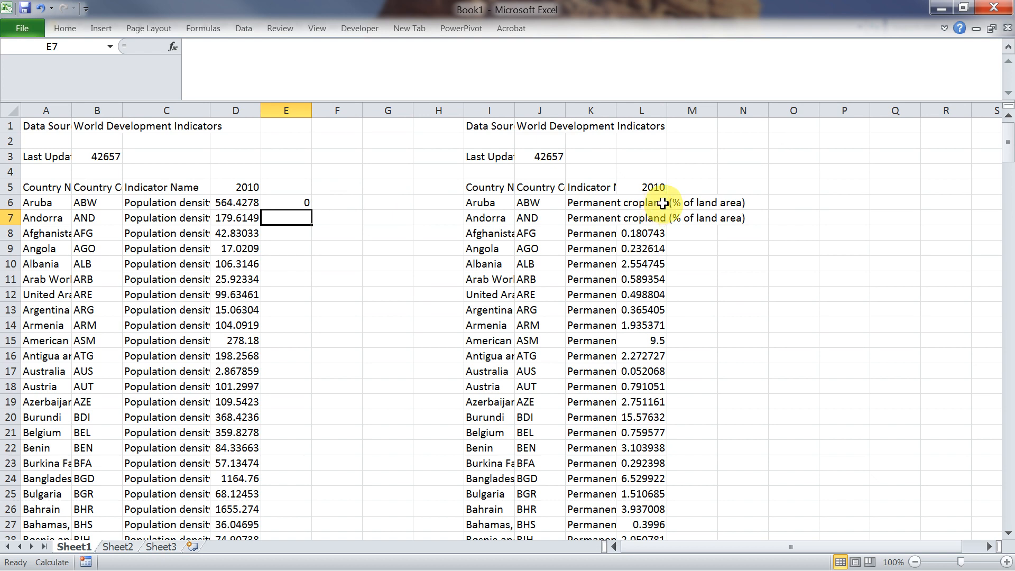
Fill the E6 lookup formula down column E for all countries and recalculate the sheet
{"action": "left_click", "coordinate": [299, 203]}
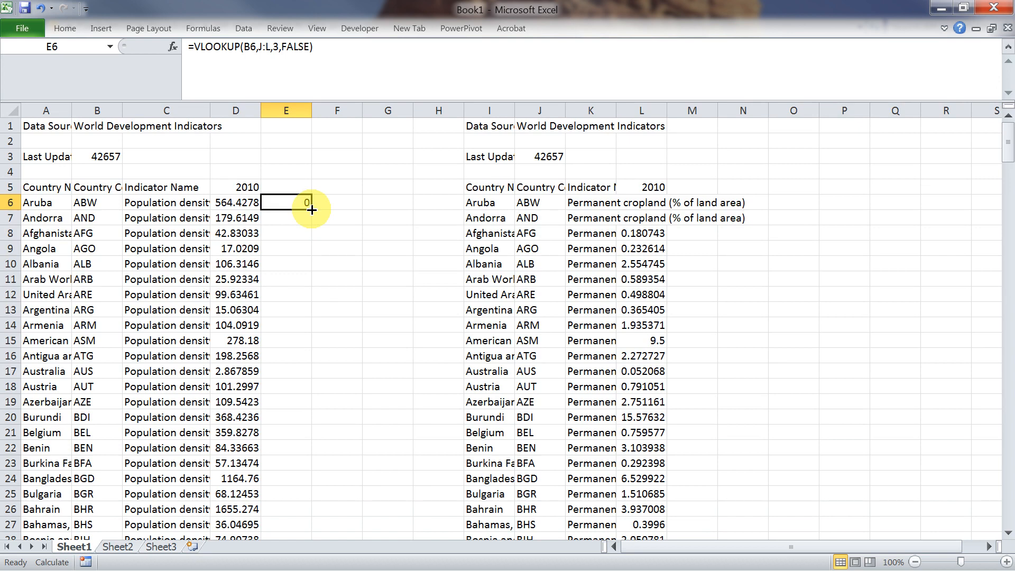
{"action": "double_click", "coordinate": [311, 210]}
{"action": "key", "text": "F9"}
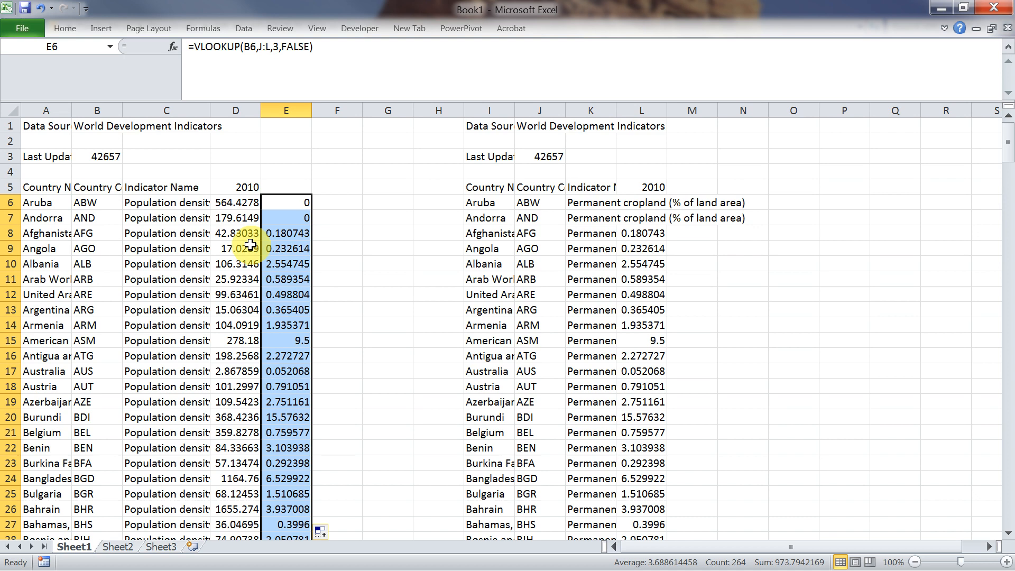
Set the heading in D5 to PopDensi and the heading in E5 to Cropland
{"action": "left_click", "coordinate": [238, 187]}
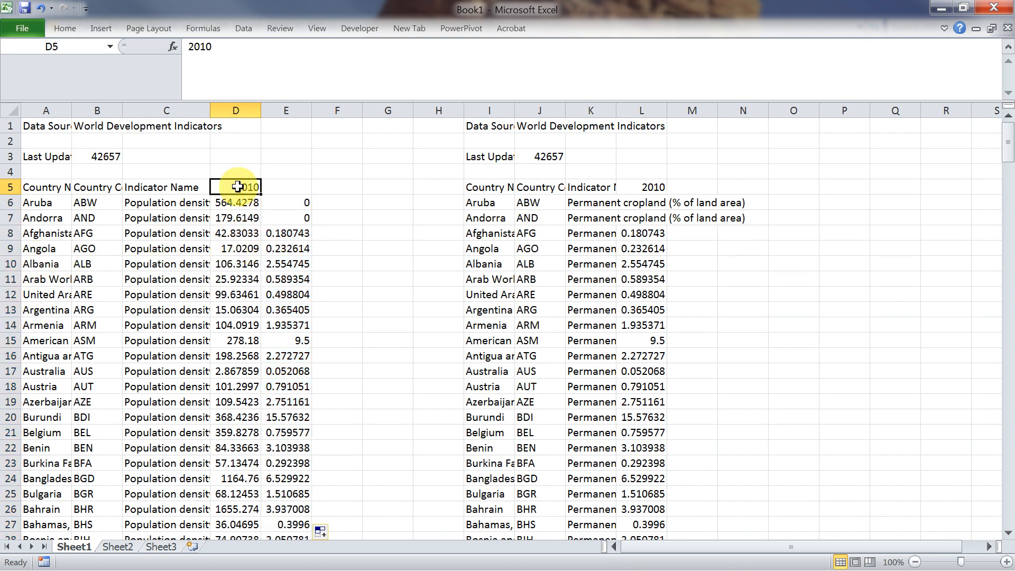
{"action": "type", "text": "P"}
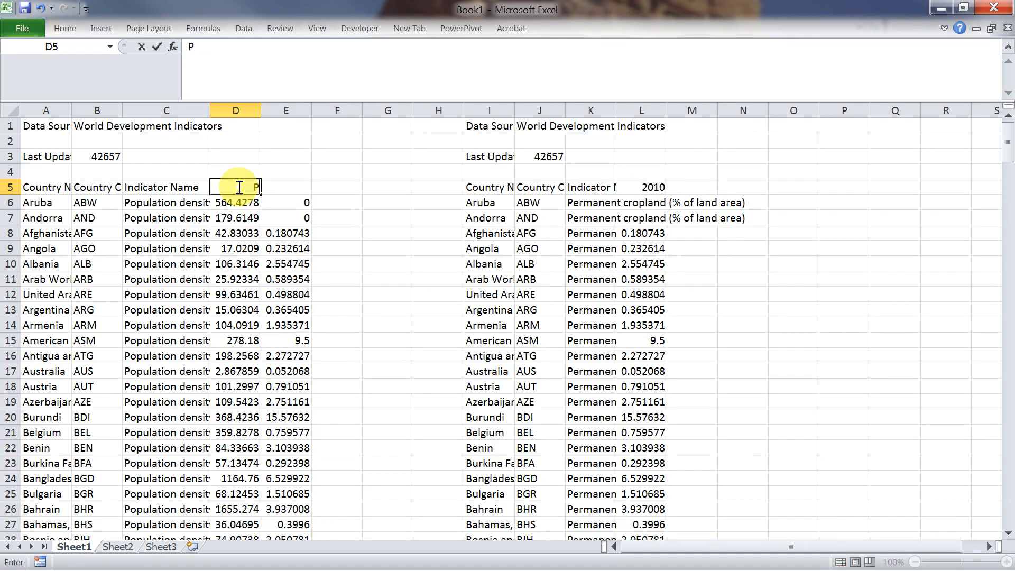
{"action": "type", "text": "opDensi"}
{"action": "left_click", "coordinate": [294, 184]}
{"action": "type", "text": "C"}
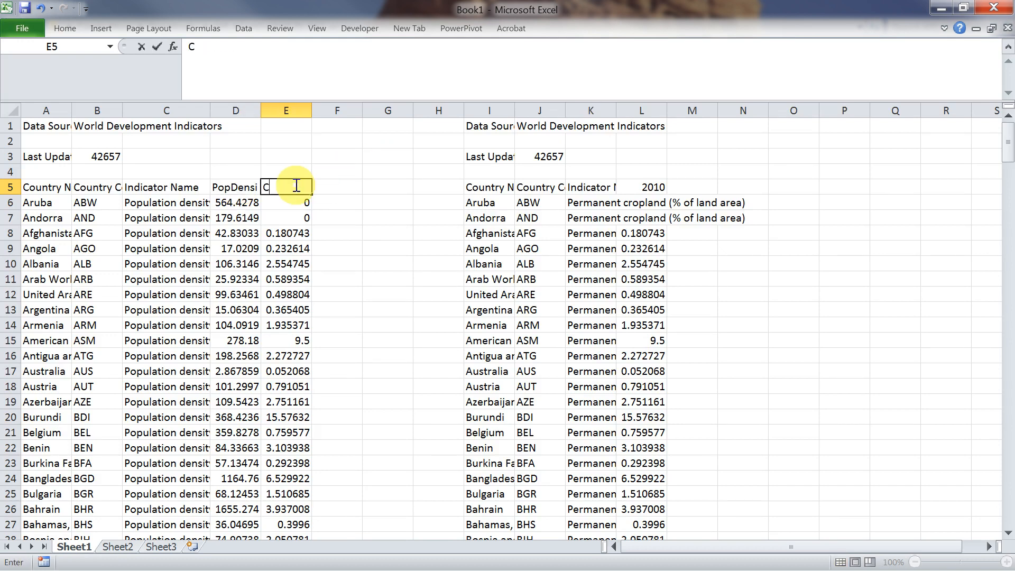
{"action": "type", "text": "ropland"}
{"action": "key", "text": "Return"}
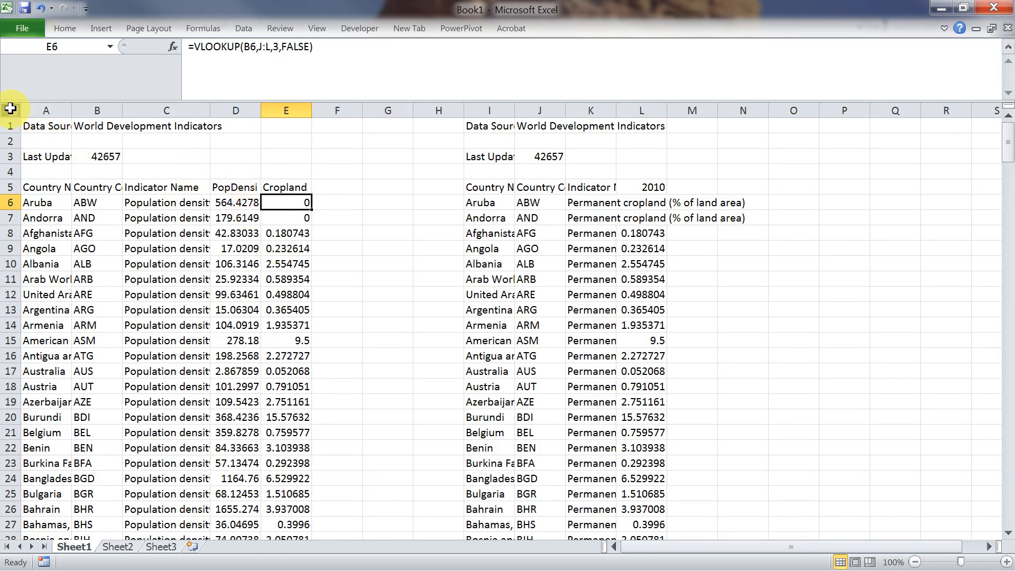
Copy the combined table in columns A to E from heading row 5 down and paste it as values at A1 of Sheet2
{"action": "left_click", "coordinate": [296, 186]}
{"action": "left_click_drag", "start_coordinate": [296, 186], "coordinate": [32, 188]}
{"action": "key", "text": "ctrl+shift+Down"}
{"action": "key", "text": "ctrl+c"}
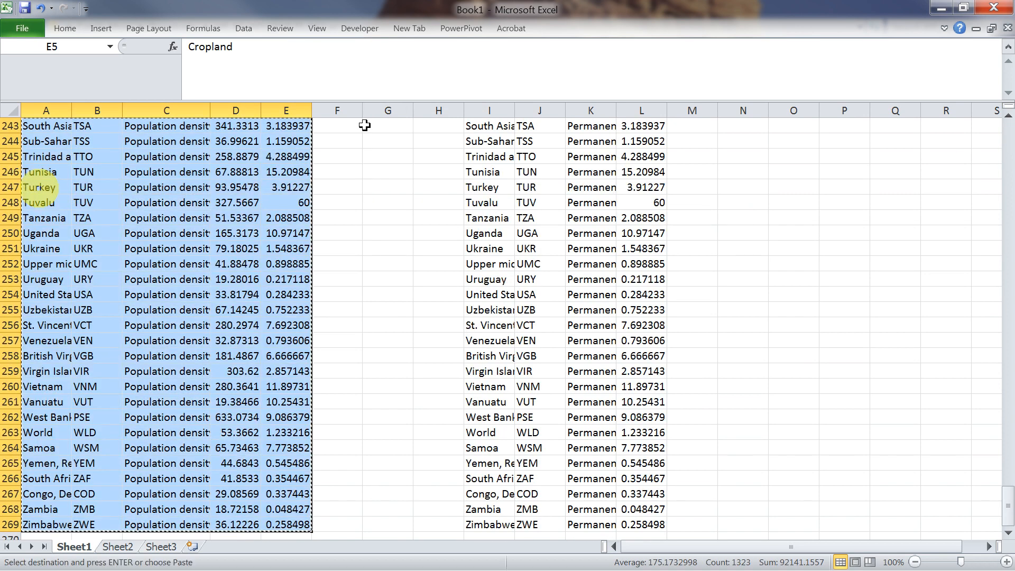
{"action": "left_click", "coordinate": [117, 546]}
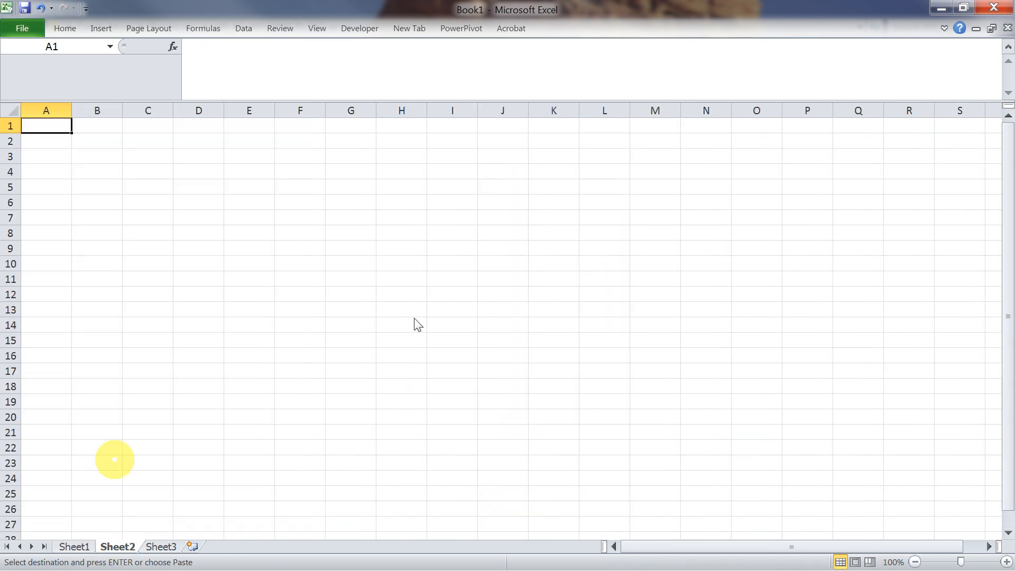
{"action": "right_click", "coordinate": [50, 125]}
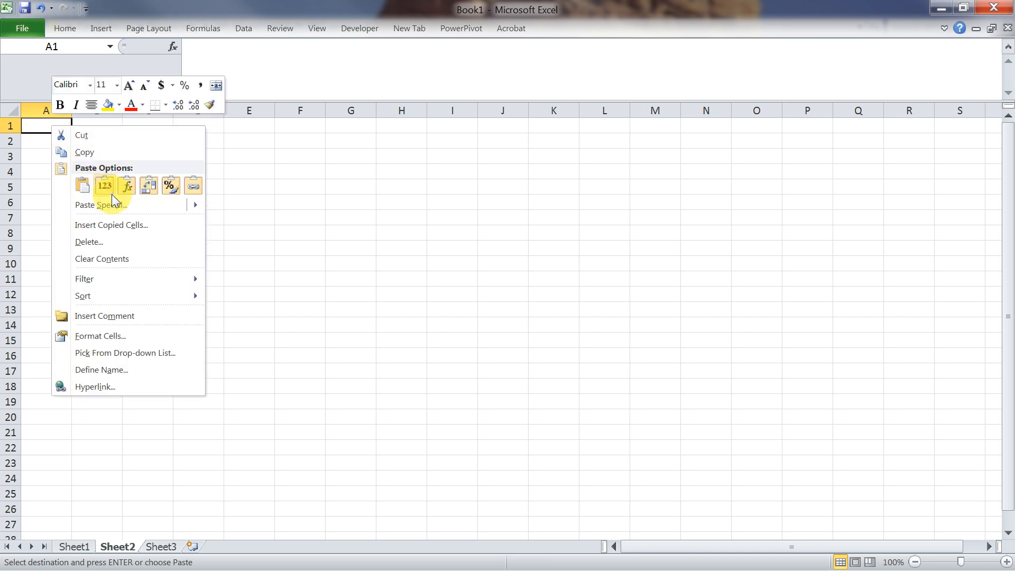
{"action": "left_click", "coordinate": [108, 187]}
{"action": "left_click", "coordinate": [354, 172]}
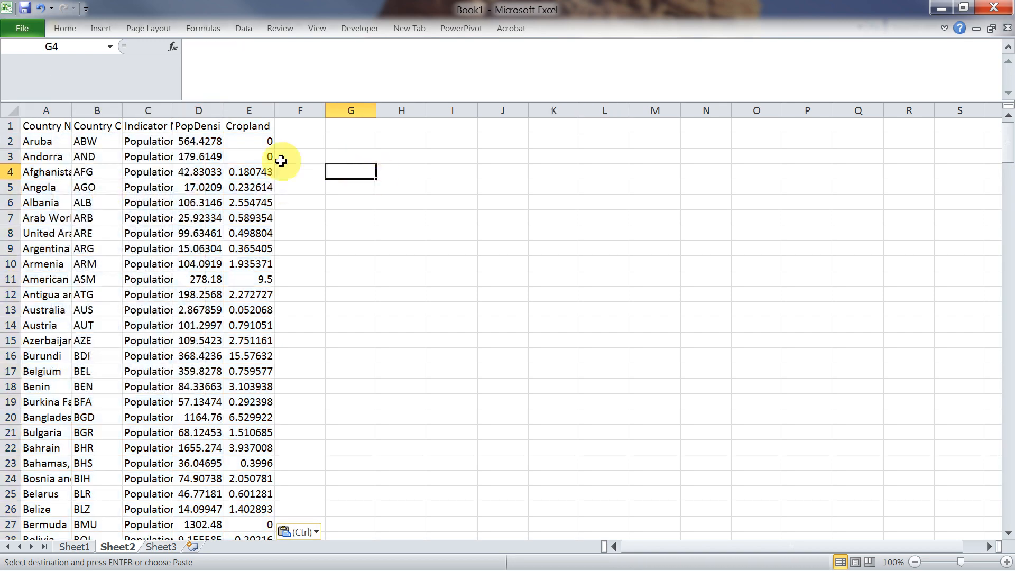
Delete the Indicator Name column from the pasted table and widen the Country Name column to fit the names
{"action": "left_click_drag", "start_coordinate": [177, 112], "coordinate": [200, 112]}
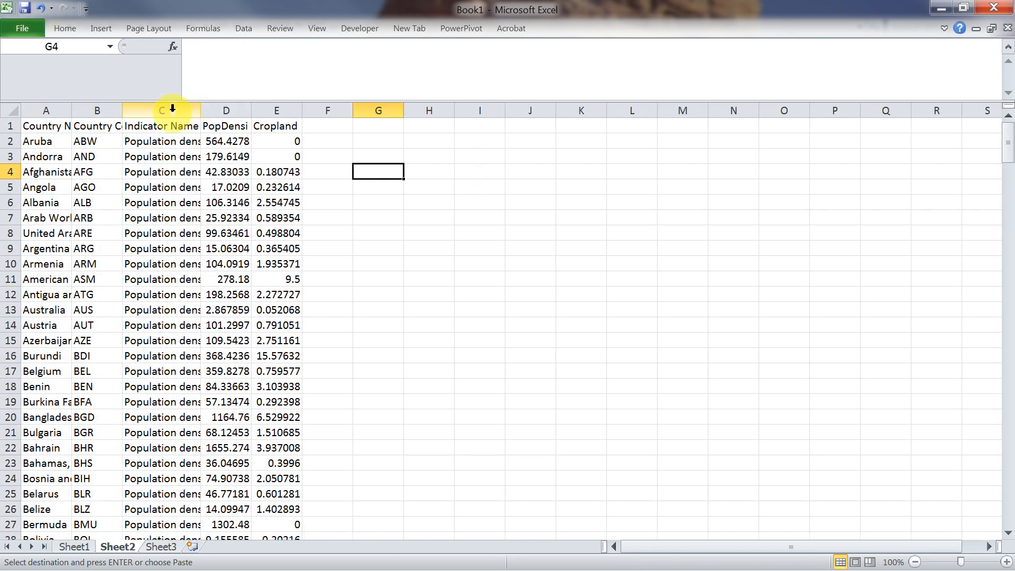
{"action": "left_click", "coordinate": [153, 110]}
{"action": "right_click", "coordinate": [172, 113]}
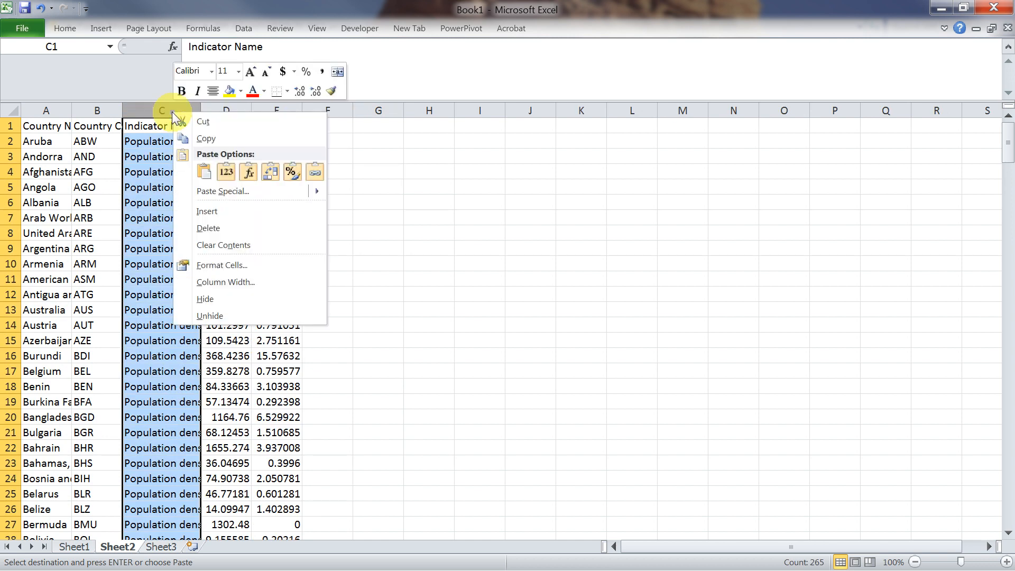
{"action": "left_click", "coordinate": [210, 228]}
{"action": "left_click_drag", "start_coordinate": [73, 112], "coordinate": [126, 111]}
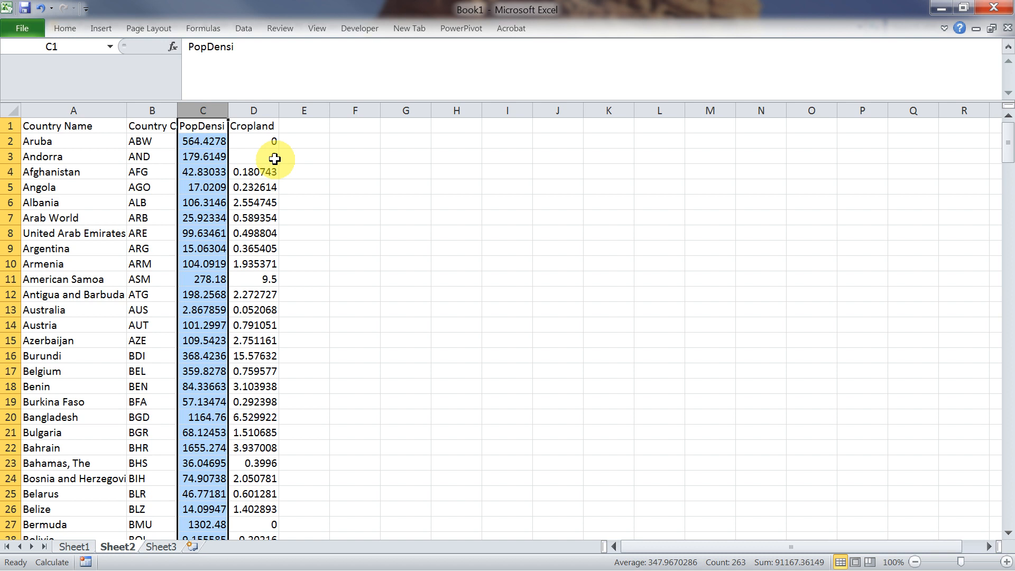
Insert a markers-only scatter chart from the PopDensi and Cropland columns C and D
{"action": "left_click_drag", "start_coordinate": [211, 110], "coordinate": [239, 108]}
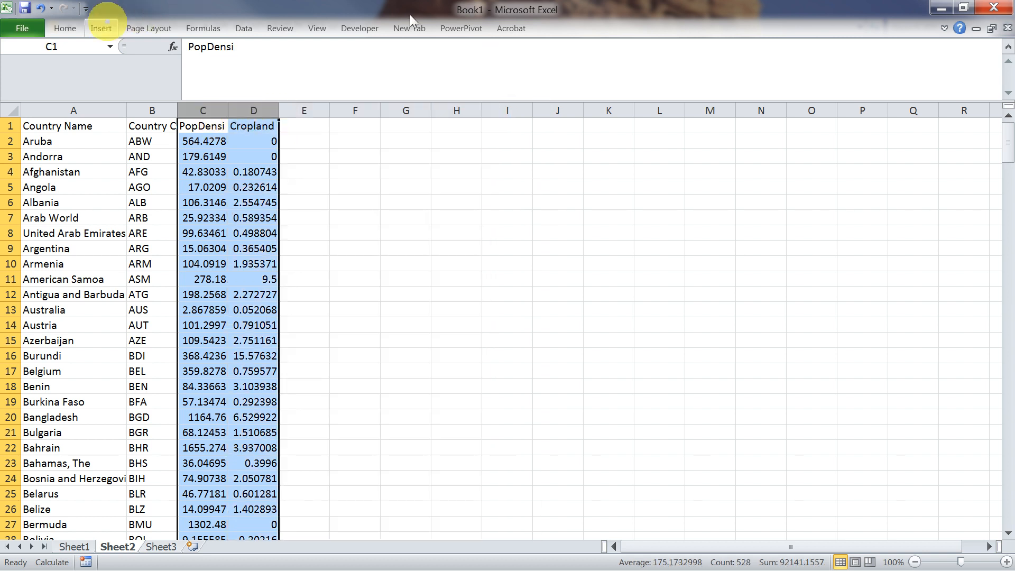
{"action": "left_click", "coordinate": [101, 28]}
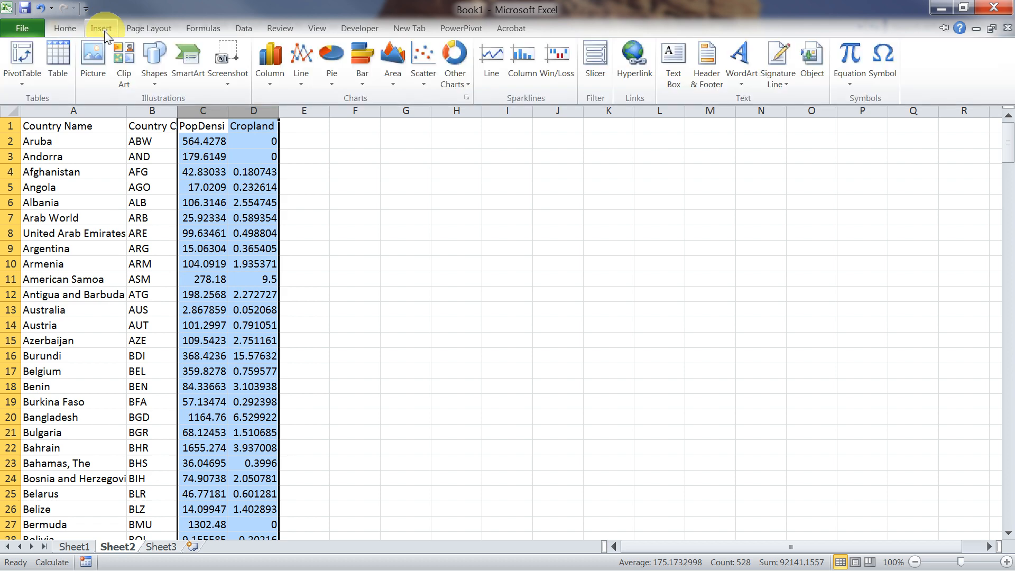
{"action": "left_click", "coordinate": [422, 57]}
{"action": "left_click", "coordinate": [430, 137]}
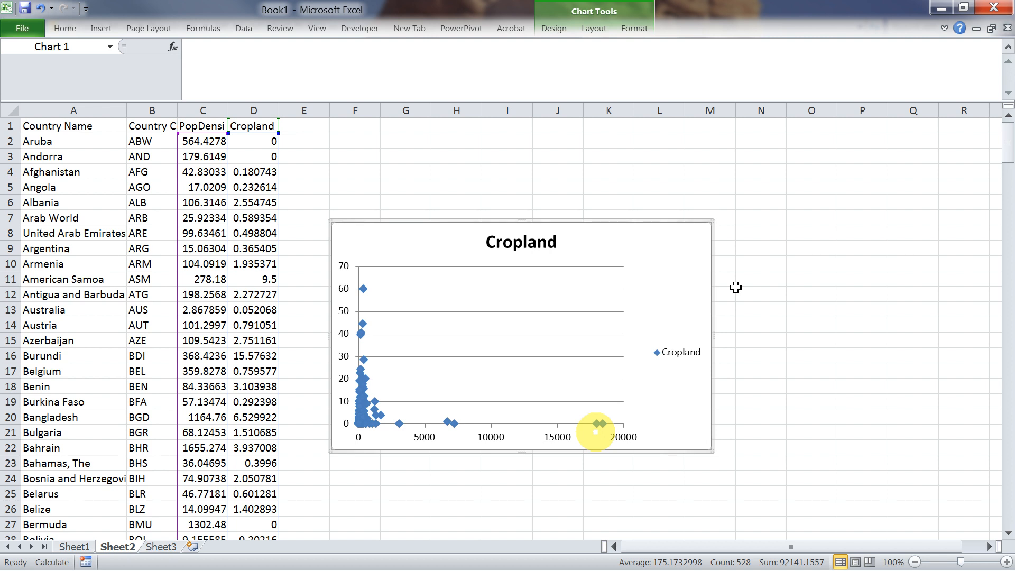
Set both the horizontal and vertical axes of the Cropland scatter chart to a logarithmic scale with base 10
{"action": "double_click", "coordinate": [556, 436]}
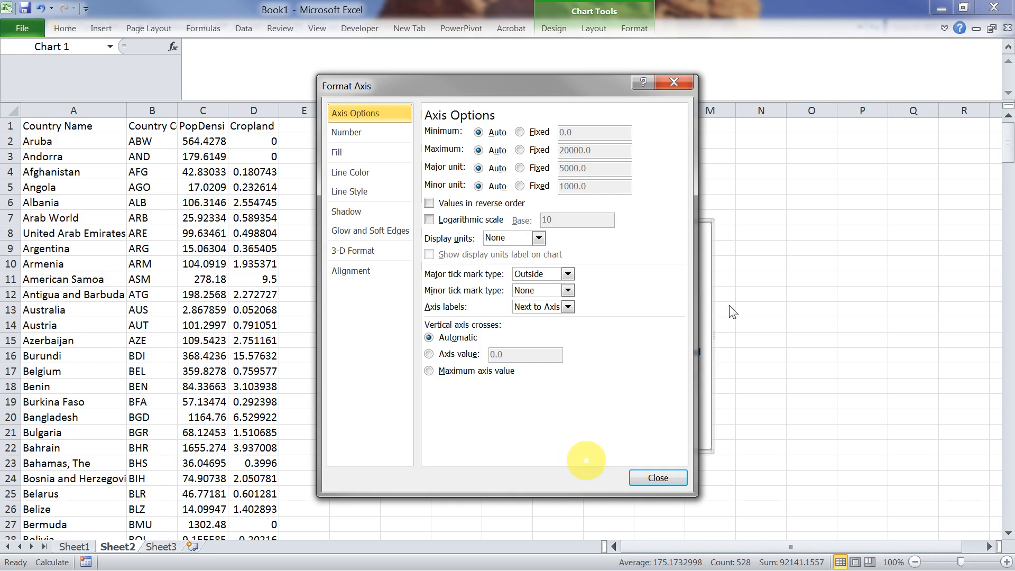
{"action": "left_click", "coordinate": [429, 221]}
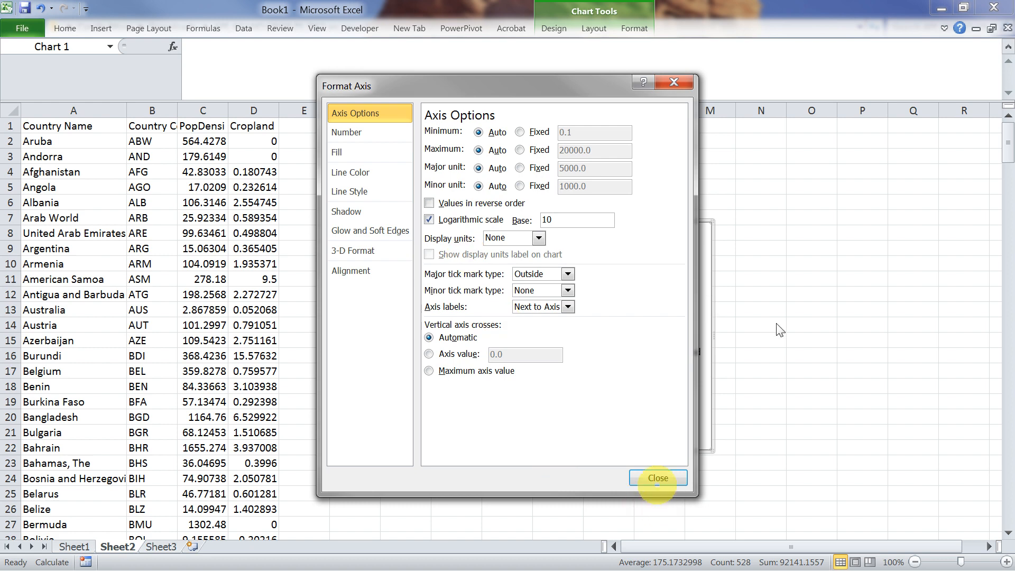
{"action": "left_click", "coordinate": [659, 476]}
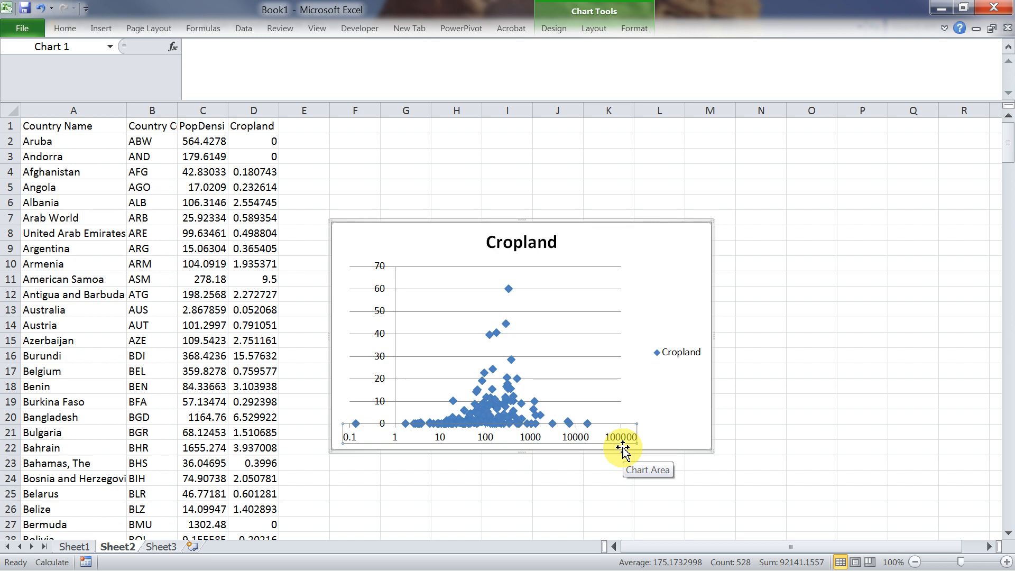
{"action": "left_click", "coordinate": [380, 363]}
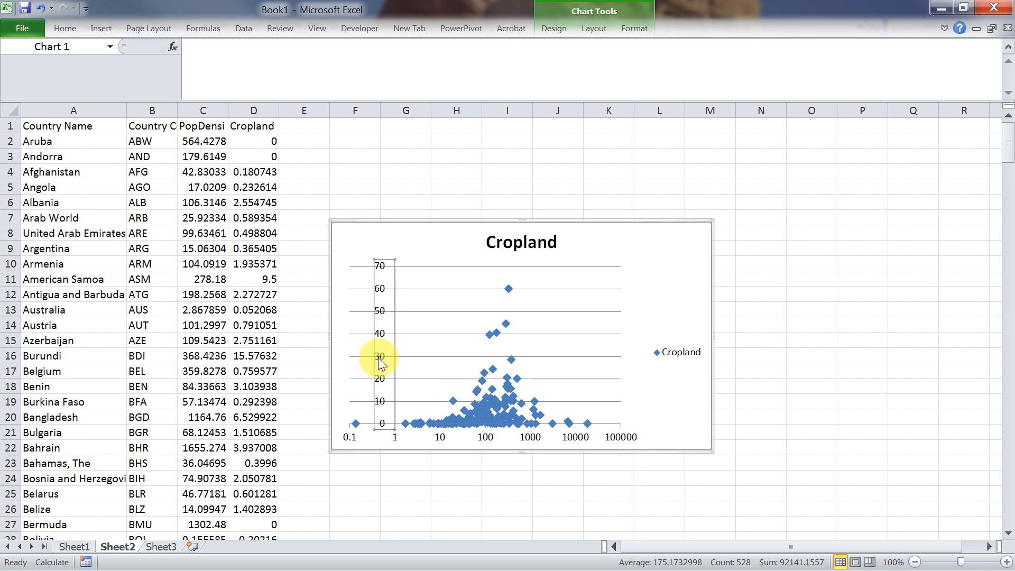
{"action": "double_click", "coordinate": [380, 363]}
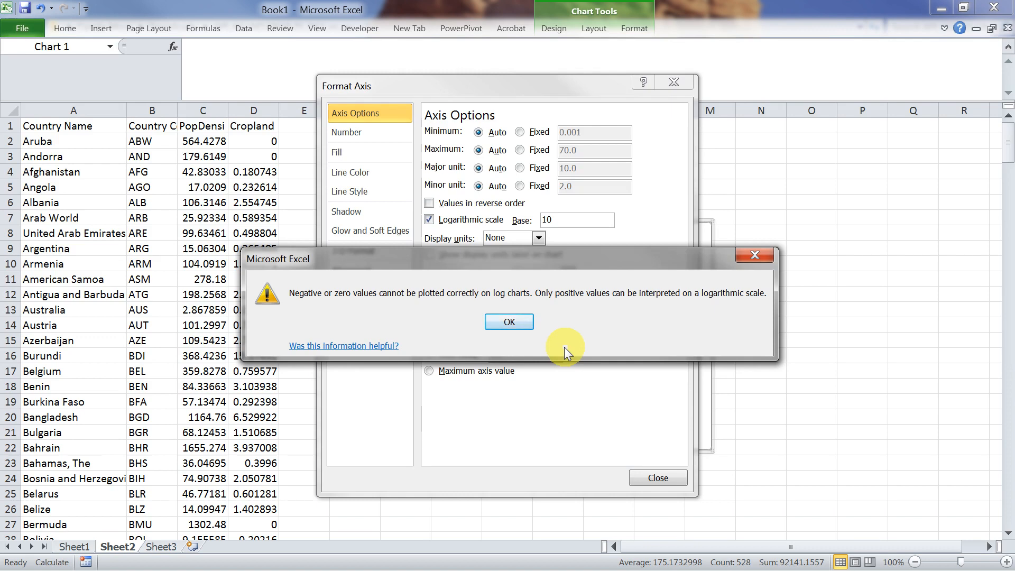
{"action": "left_click", "coordinate": [508, 323]}
{"action": "left_click", "coordinate": [649, 478]}
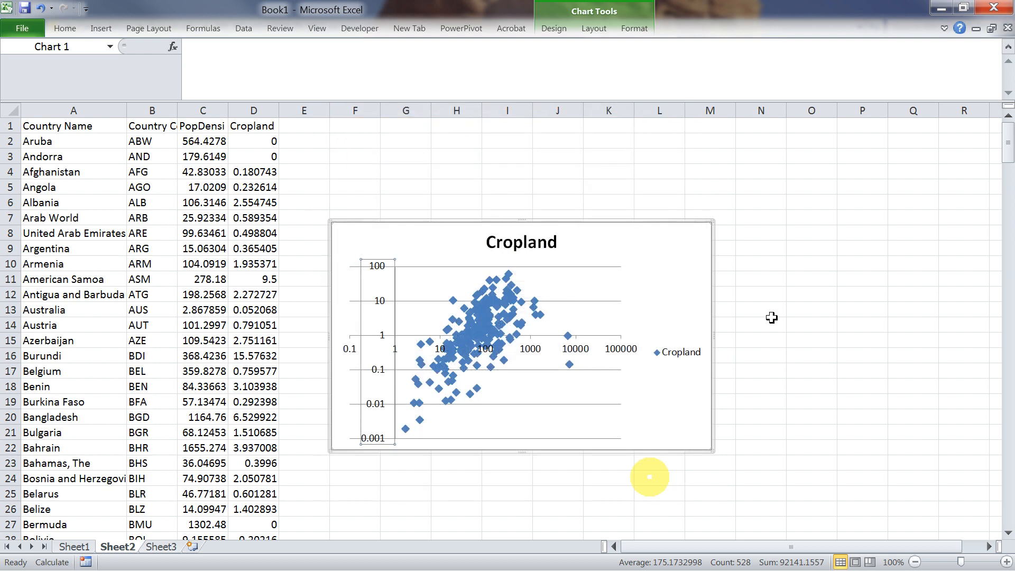
Sort the table in columns A to D by Cropland from smallest to largest, keeping the header row
{"action": "left_click_drag", "start_coordinate": [264, 100], "coordinate": [48, 110]}
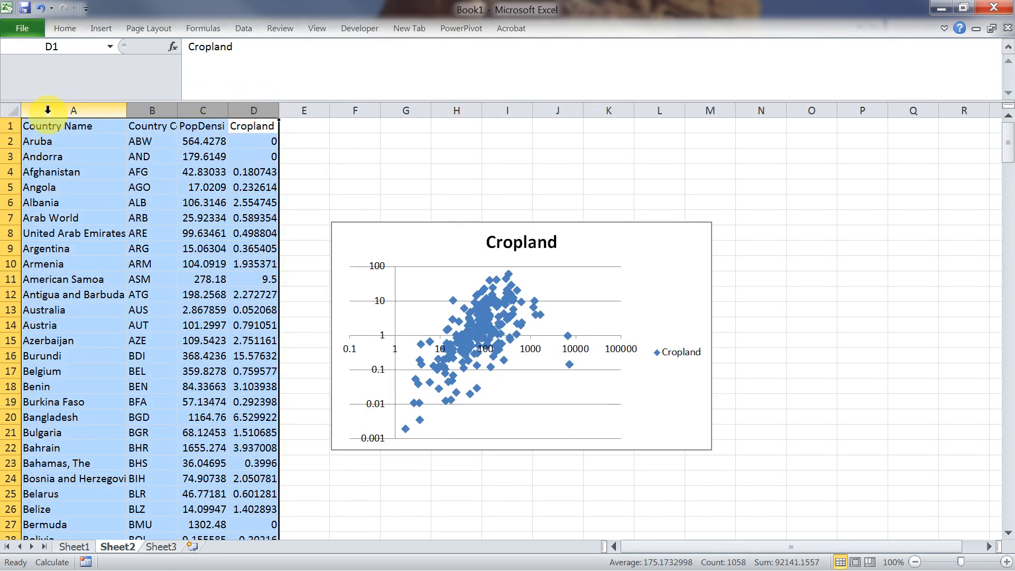
{"action": "left_click", "coordinate": [246, 33]}
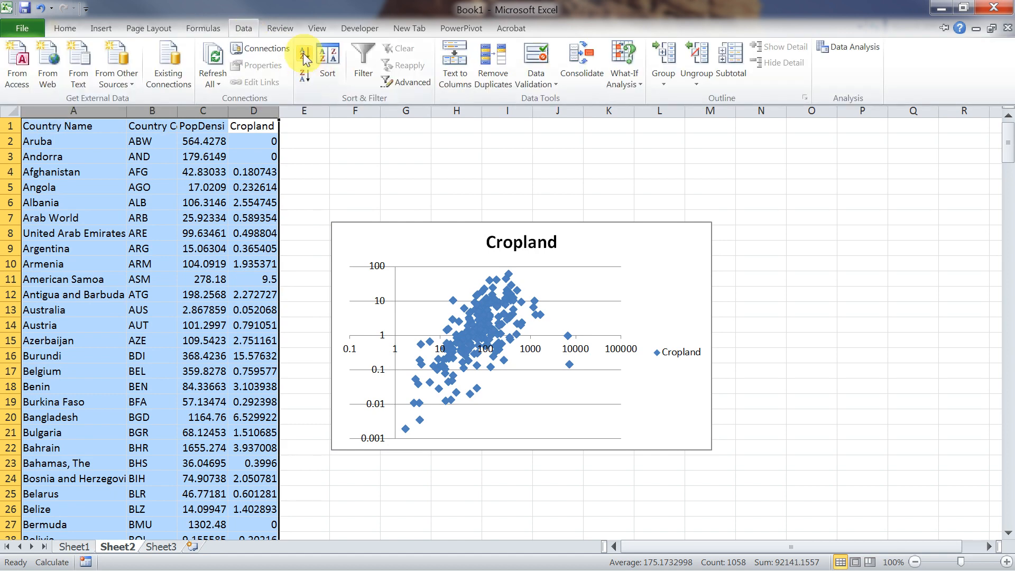
{"action": "left_click", "coordinate": [324, 78]}
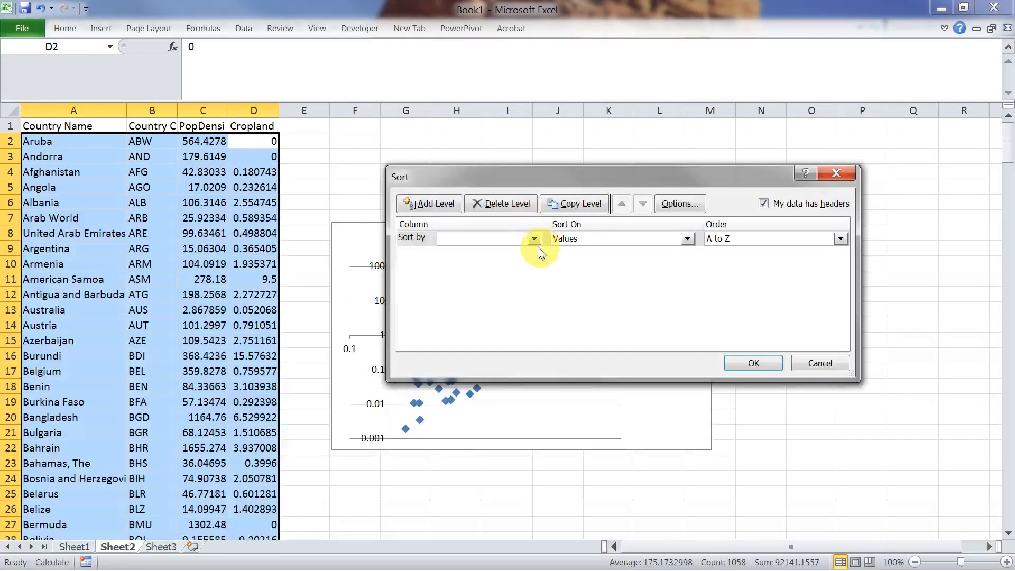
{"action": "left_click", "coordinate": [534, 238]}
{"action": "left_click", "coordinate": [454, 282]}
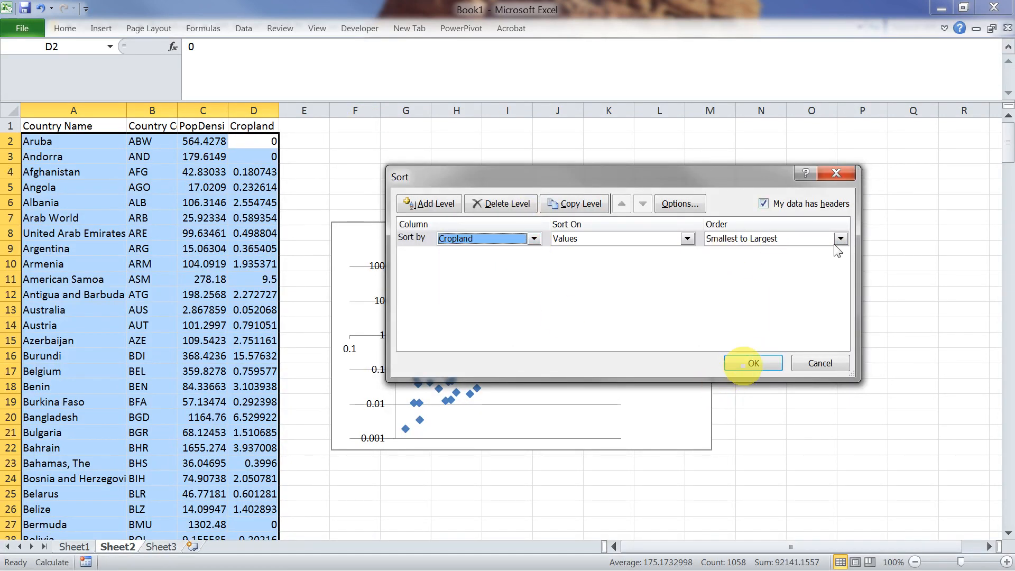
{"action": "left_click", "coordinate": [752, 364]}
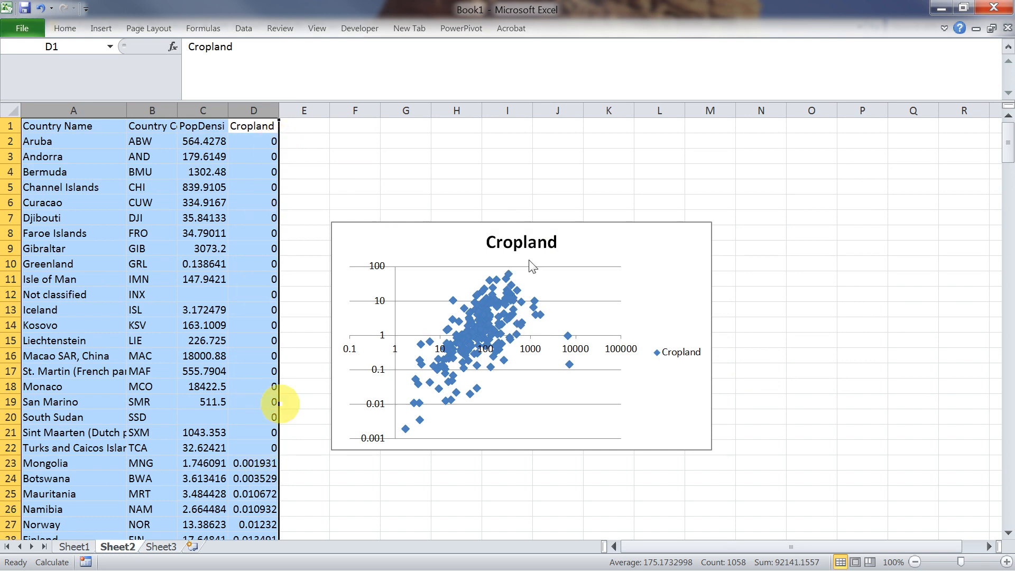
Delete rows 2 to 22, which hold the countries with a Cropland value of 0
{"action": "left_click_drag", "start_coordinate": [10, 141], "coordinate": [344, 313]}
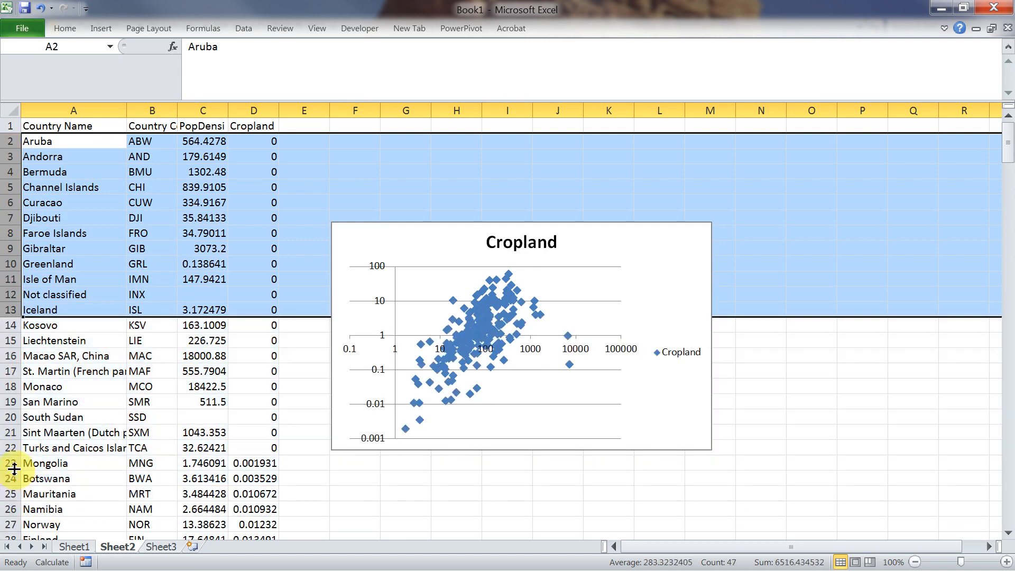
{"action": "key", "text": "shift+Down"}
{"action": "key", "text": "shift+Down"}
{"action": "key", "text": "shift+Down"}
{"action": "key", "text": "shift+Down"}
{"action": "key", "text": "shift+Down"}
{"action": "key", "text": "shift+Down"}
{"action": "key", "text": "shift+Down"}
{"action": "key", "text": "shift+Down"}
{"action": "key", "text": "shift+Down"}
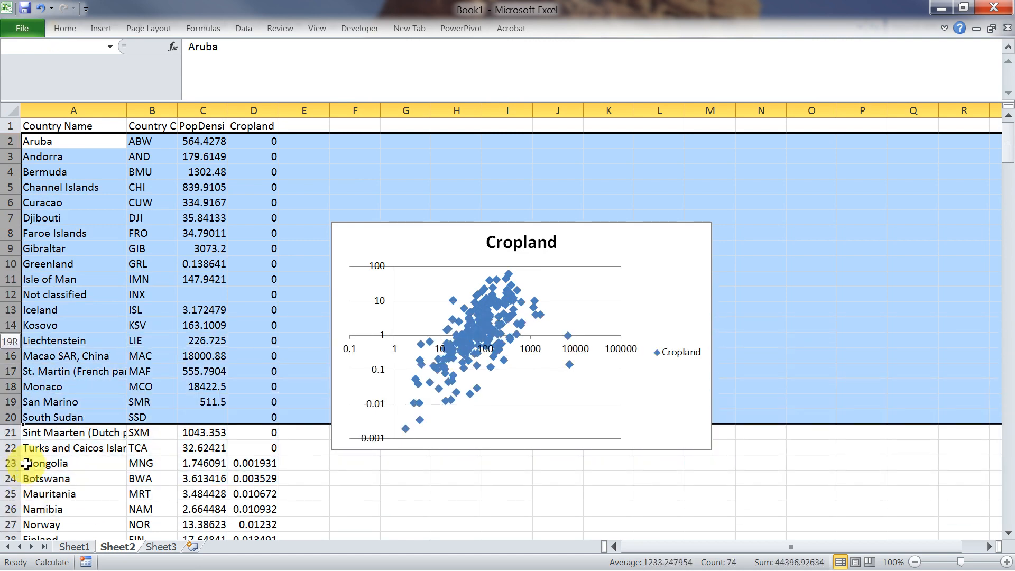
{"action": "left_click_drag", "start_coordinate": [26, 463], "coordinate": [30, 461]}
{"action": "right_click", "coordinate": [151, 371]}
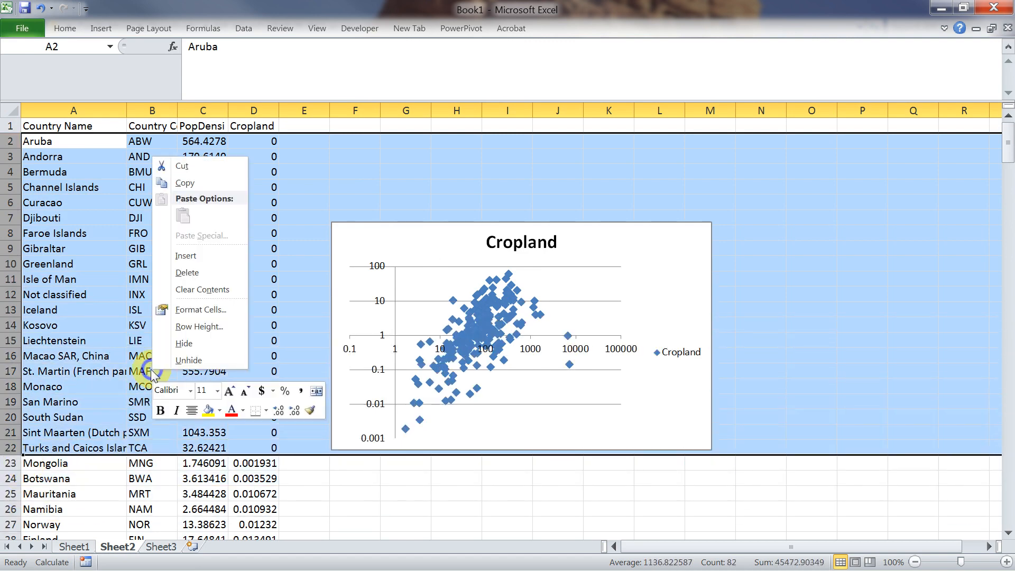
{"action": "left_click", "coordinate": [204, 272]}
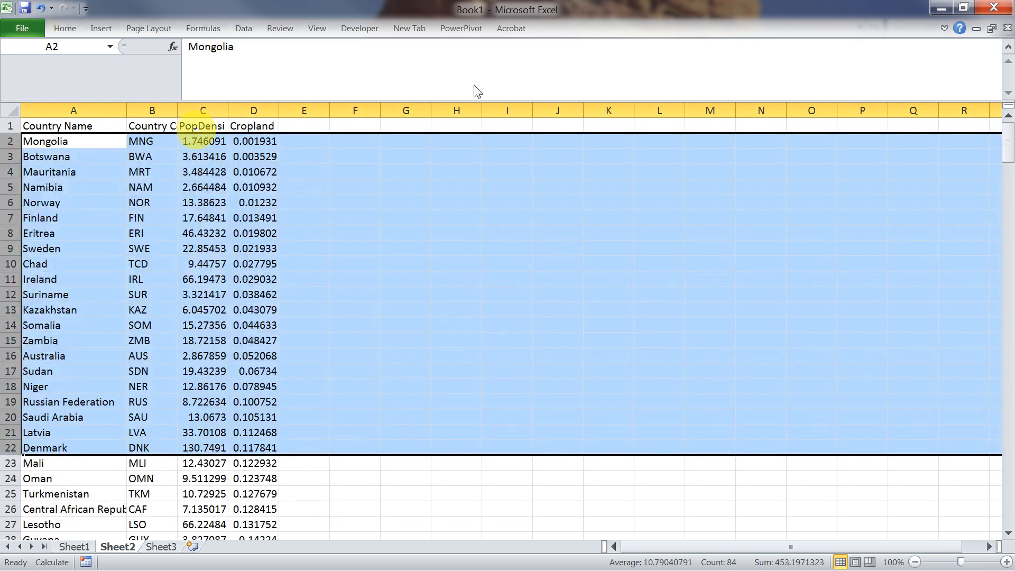
Sort the table in columns A to D by PopDensi from smallest to largest
{"action": "left_click_drag", "start_coordinate": [265, 109], "coordinate": [19, 103]}
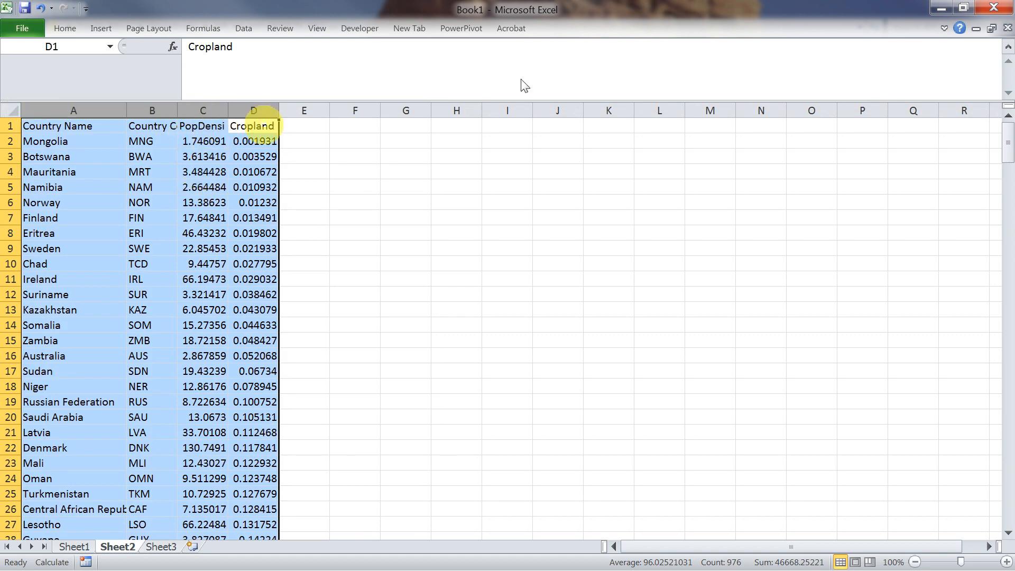
{"action": "left_click", "coordinate": [252, 33]}
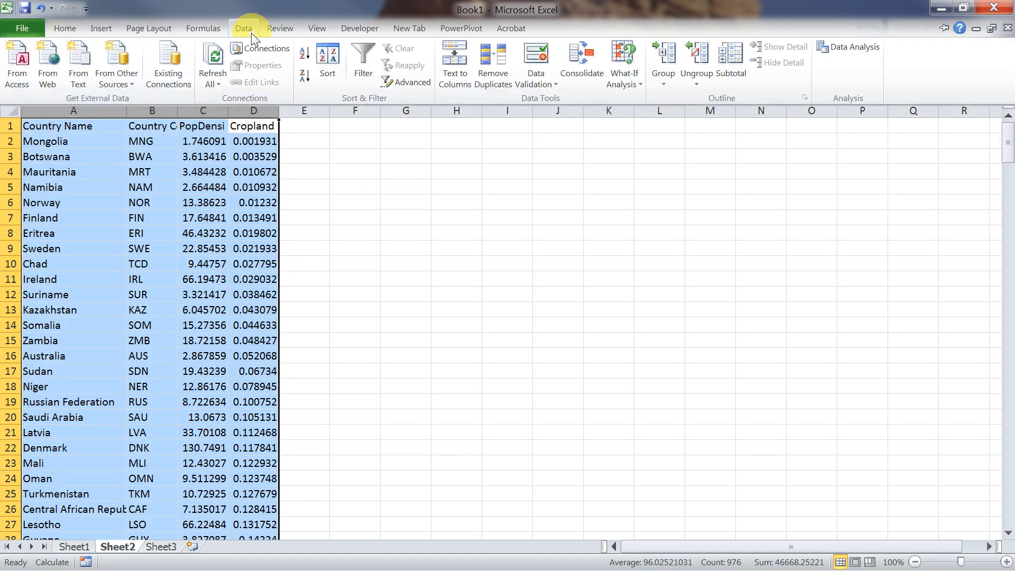
{"action": "left_click", "coordinate": [324, 74]}
{"action": "left_click", "coordinate": [534, 239]}
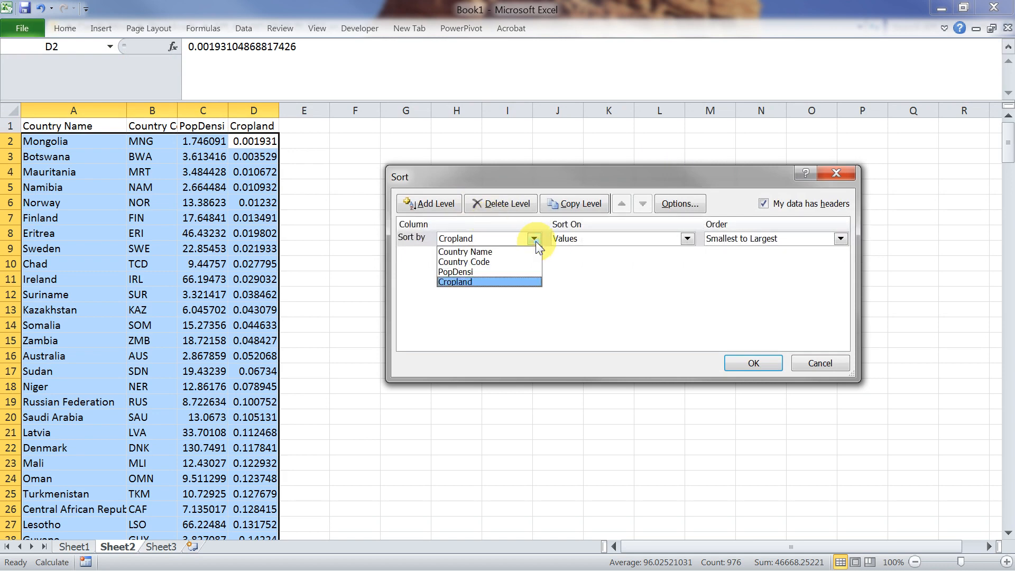
{"action": "left_click", "coordinate": [474, 269]}
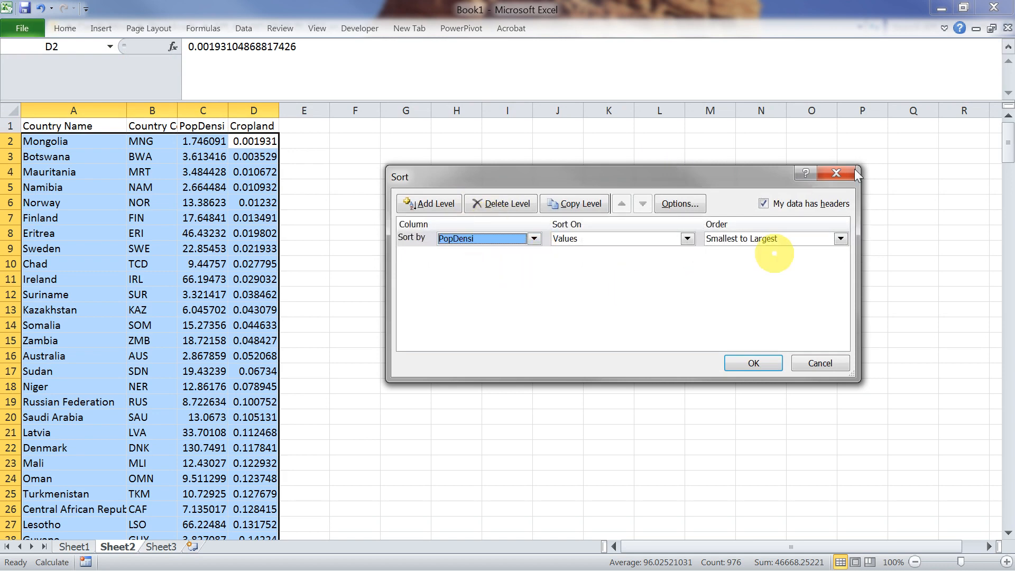
{"action": "left_click", "coordinate": [754, 364]}
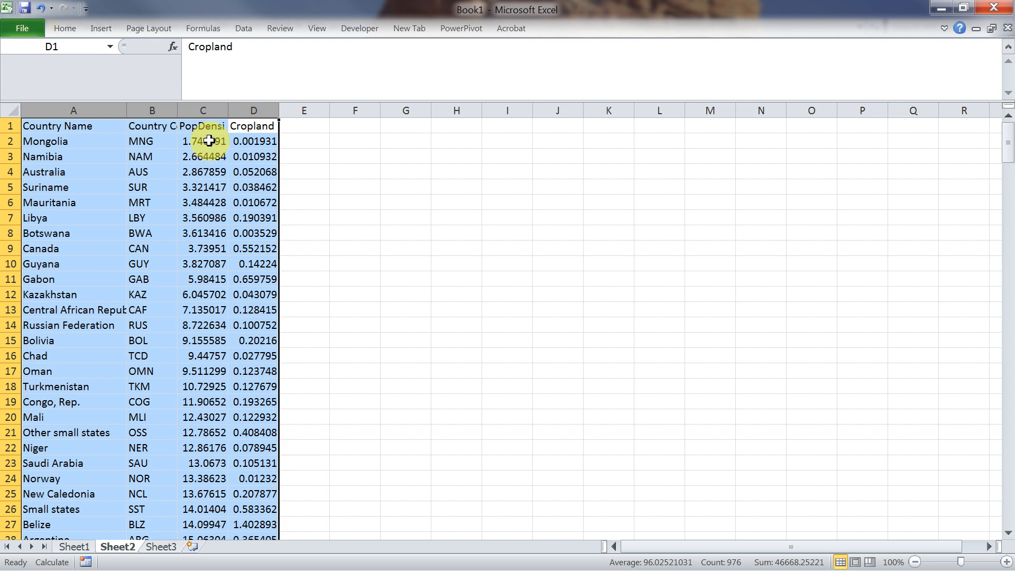
Insert a new markers-only scatter chart from the cleaned PopDensi and Cropland columns
{"action": "left_click_drag", "start_coordinate": [216, 109], "coordinate": [241, 103]}
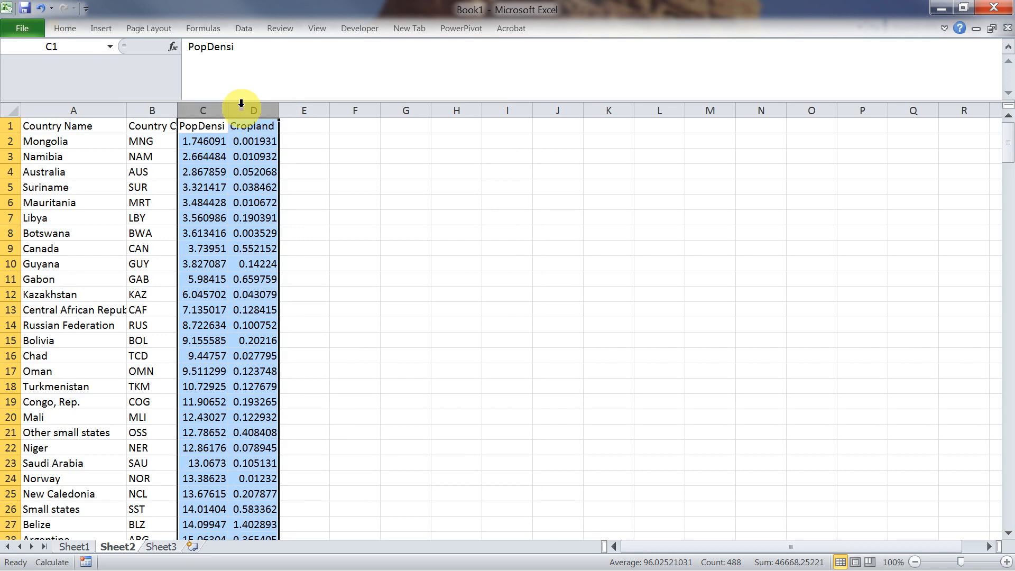
{"action": "left_click", "coordinate": [102, 29]}
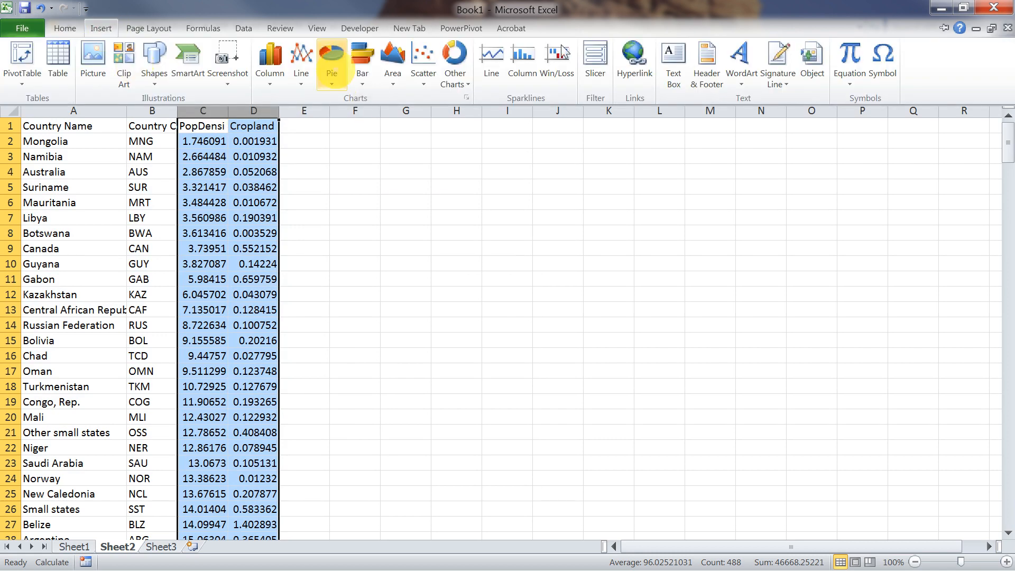
{"action": "left_click", "coordinate": [425, 60]}
{"action": "left_click", "coordinate": [432, 129]}
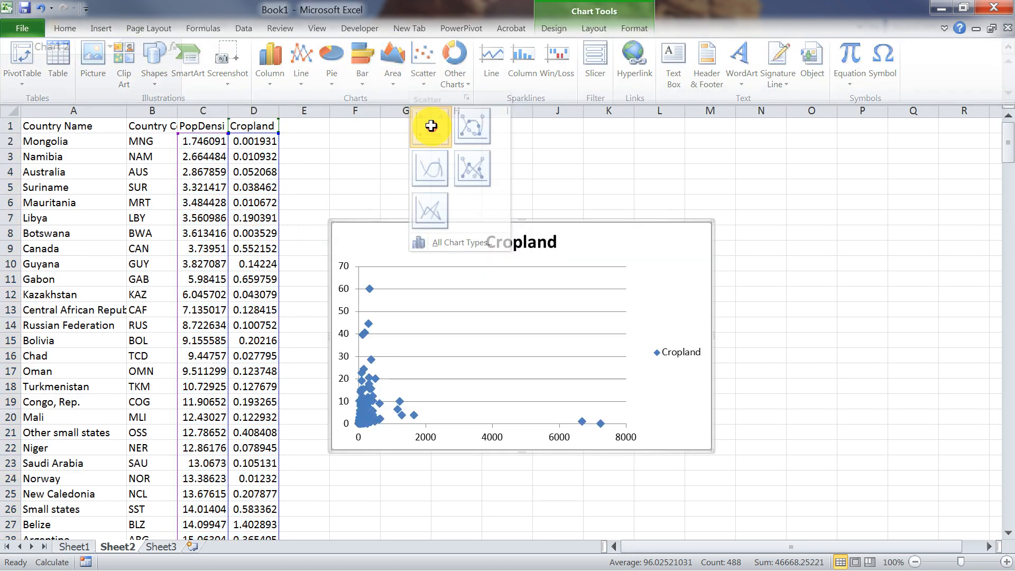
Apply a base 10 logarithmic scale to the horizontal and vertical axes of the new scatter chart
{"action": "double_click", "coordinate": [492, 437]}
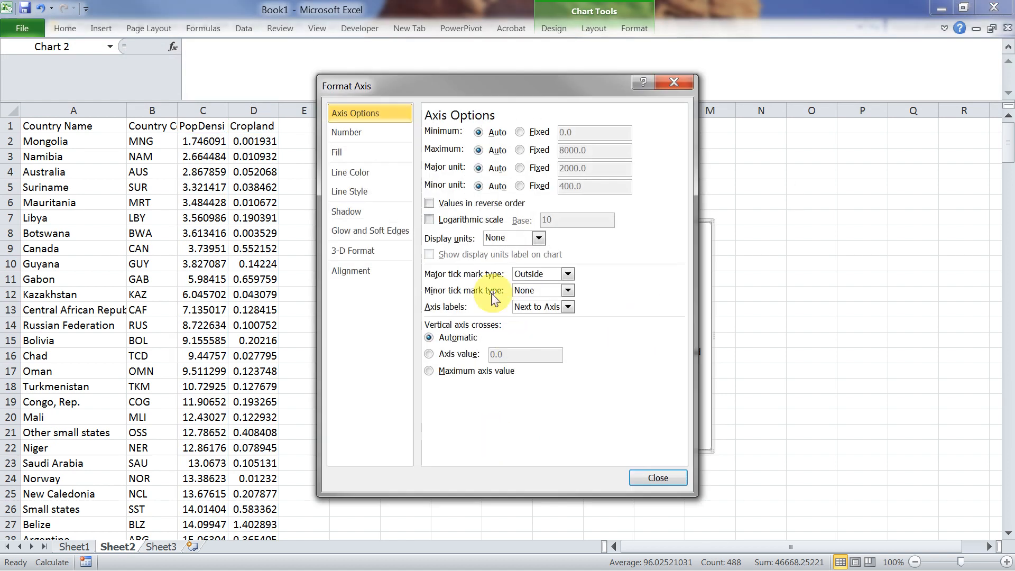
{"action": "left_click", "coordinate": [435, 219]}
{"action": "left_click_drag", "start_coordinate": [543, 91], "coordinate": [749, 86]}
{"action": "left_click", "coordinate": [342, 361]}
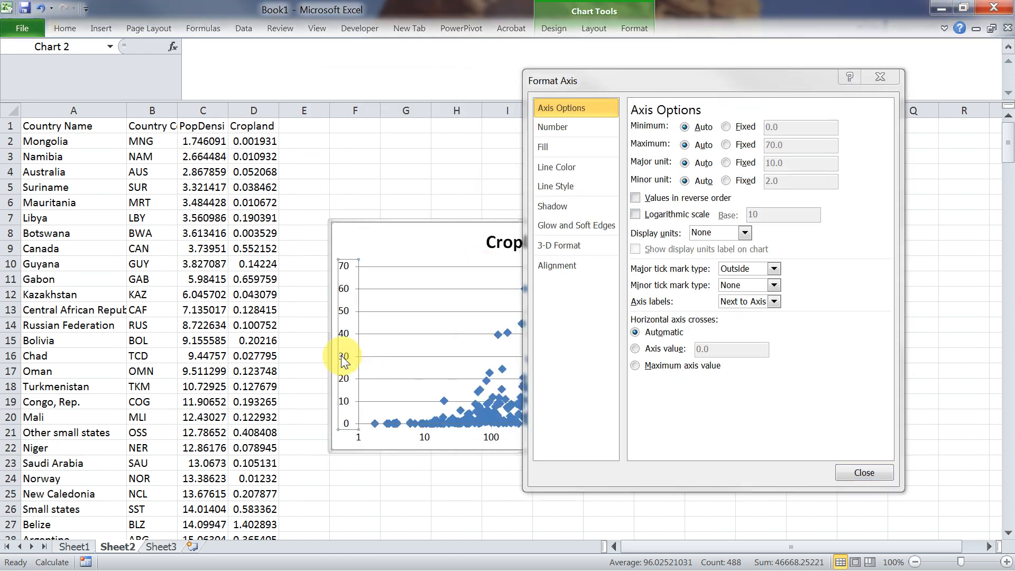
{"action": "left_click", "coordinate": [636, 214]}
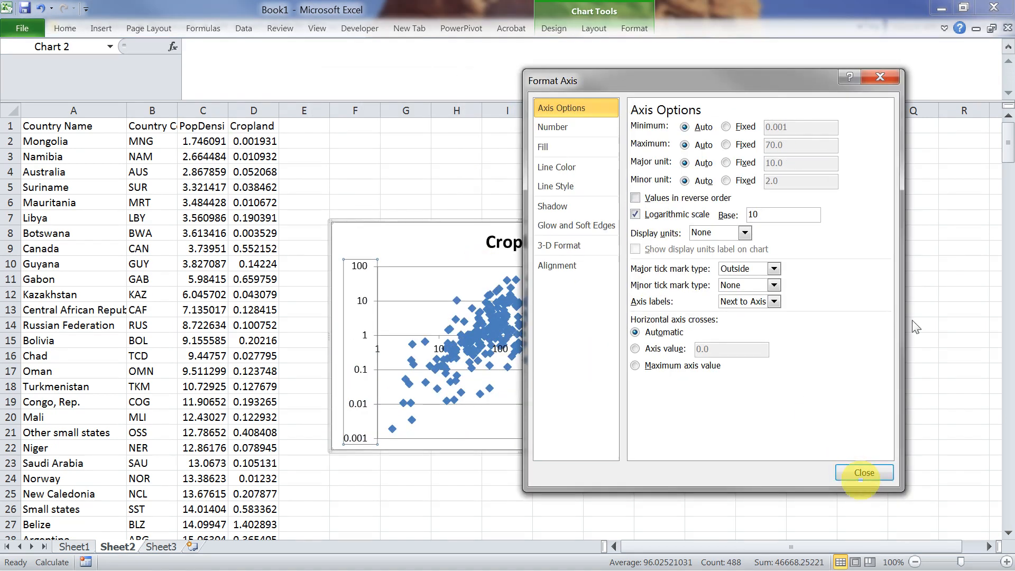
{"action": "left_click", "coordinate": [851, 472]}
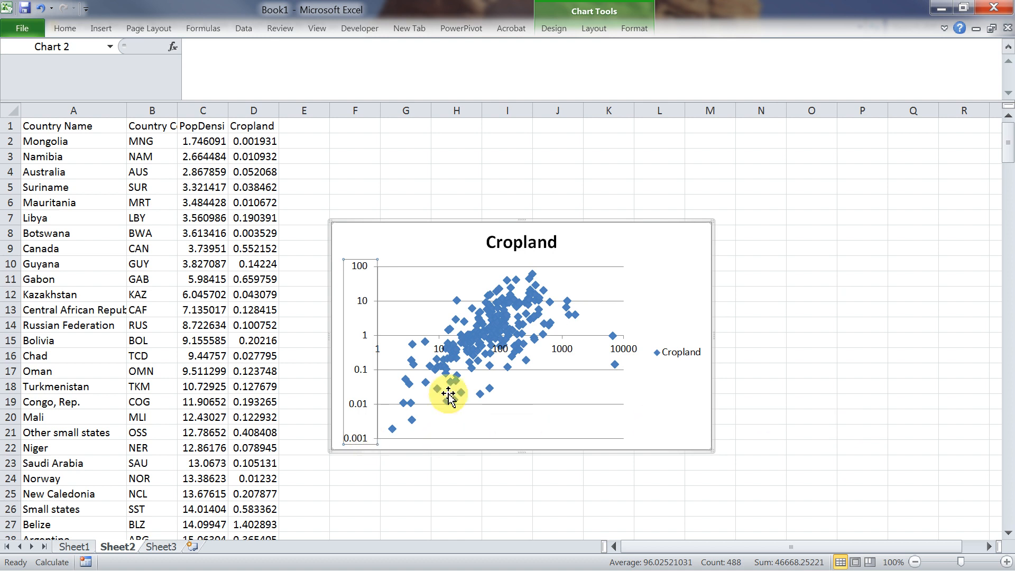
Add a Power trendline to the Cropland scatter chart, displaying its equation and R-squared value on the chart
{"action": "mouse_move", "coordinate": [525, 312]}
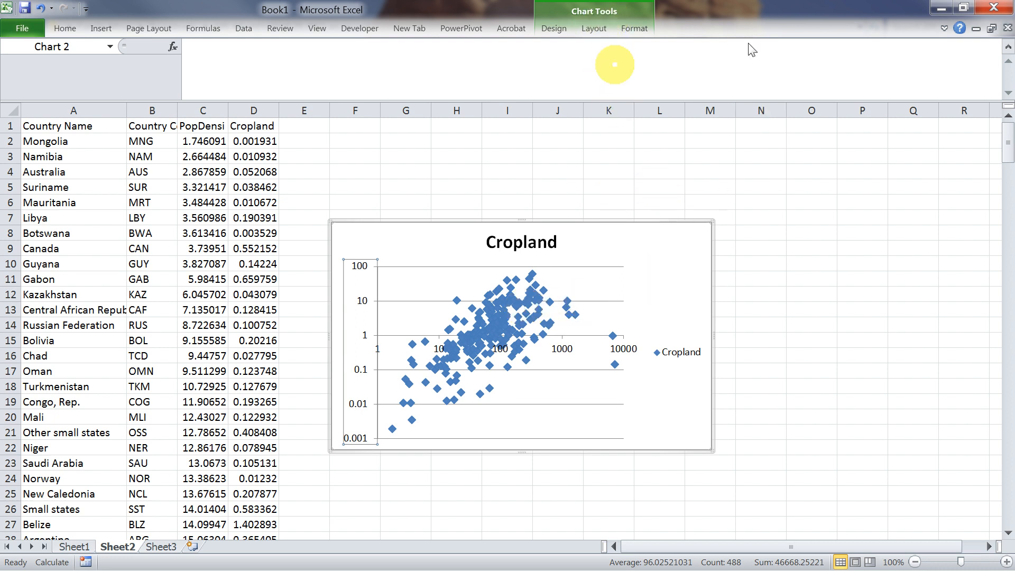
{"action": "left_click", "coordinate": [594, 26]}
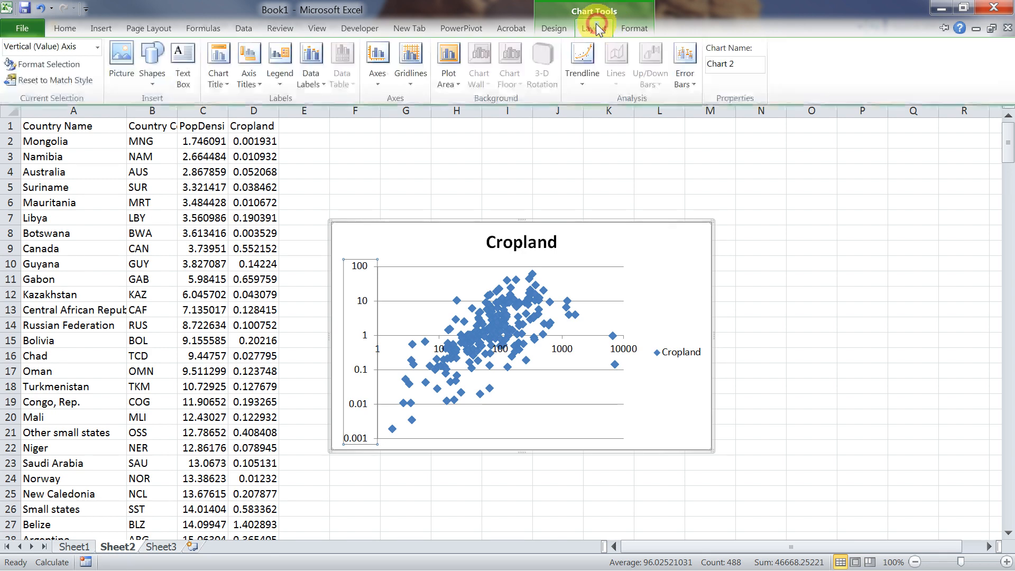
{"action": "left_click", "coordinate": [583, 74]}
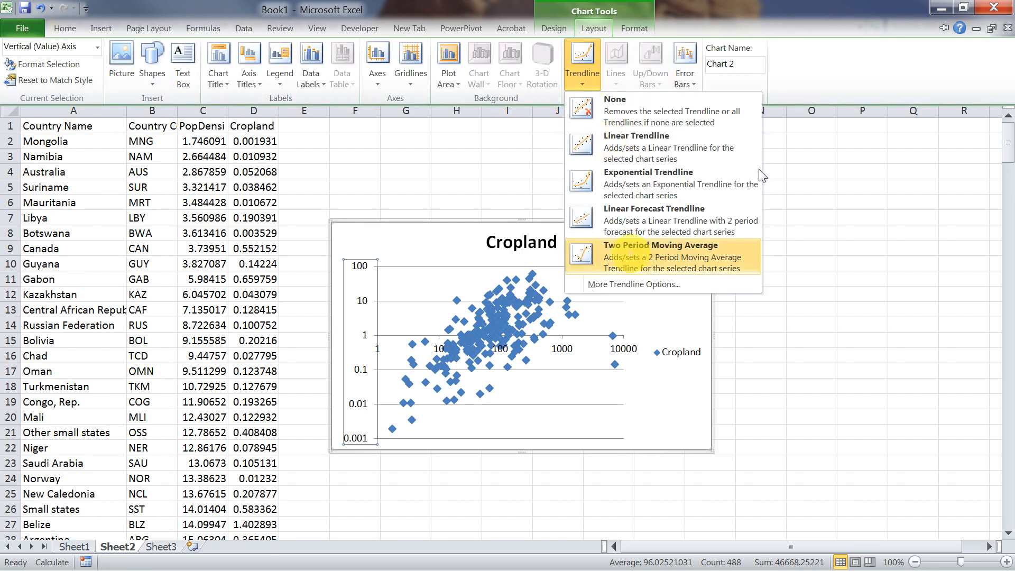
{"action": "left_click", "coordinate": [648, 284]}
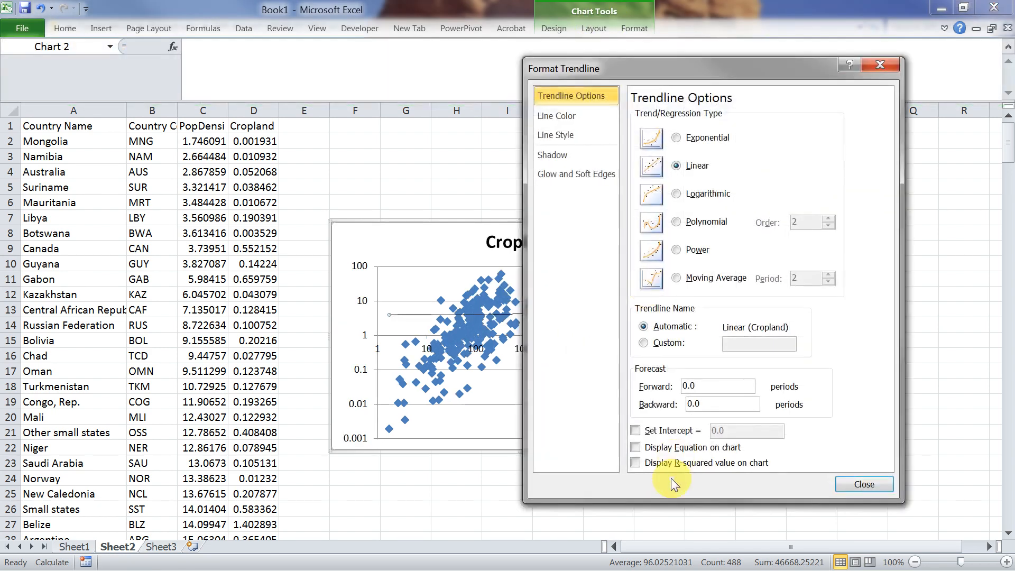
{"action": "left_click", "coordinate": [636, 447]}
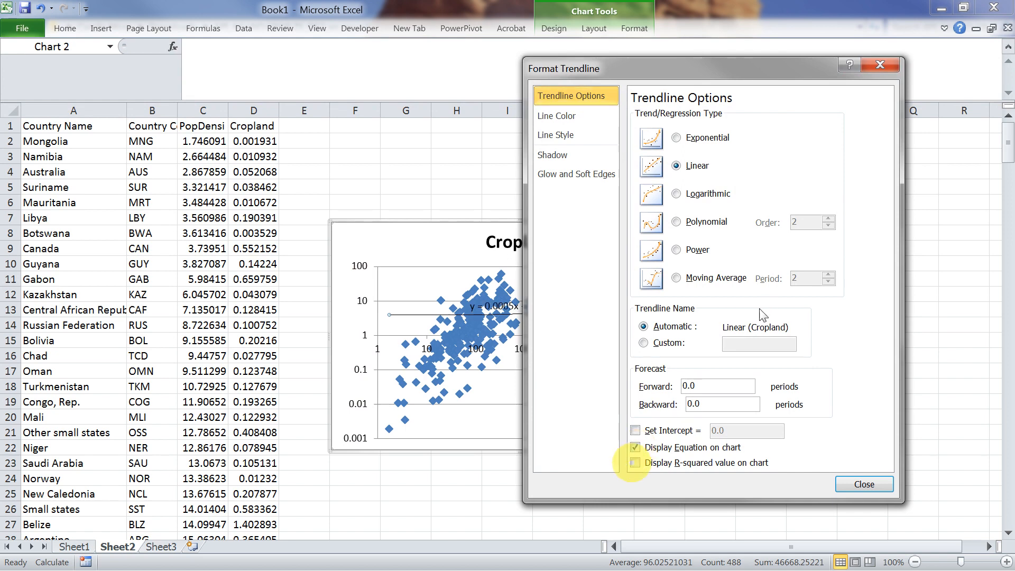
{"action": "left_click", "coordinate": [635, 463]}
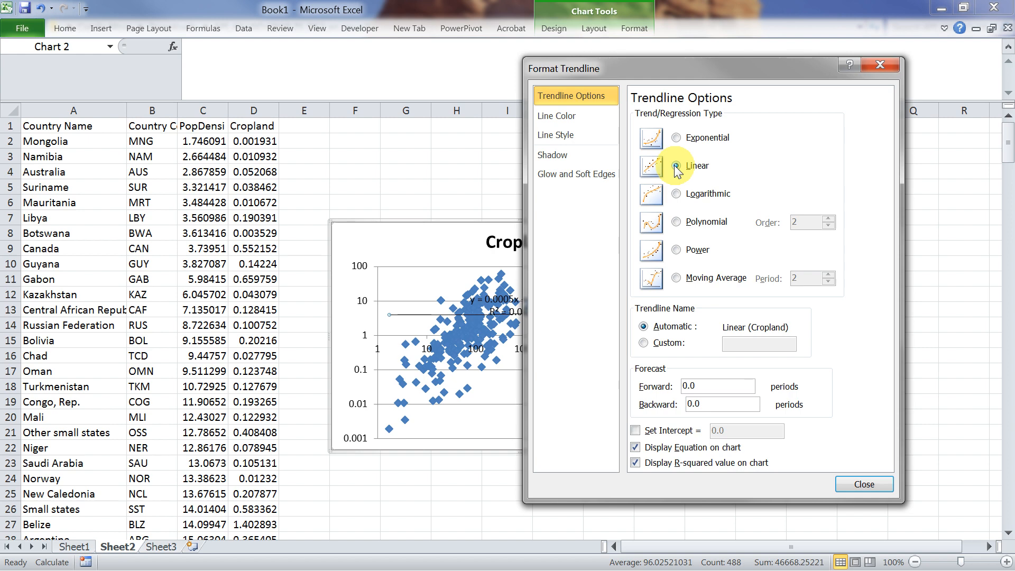
{"action": "left_click", "coordinate": [677, 250]}
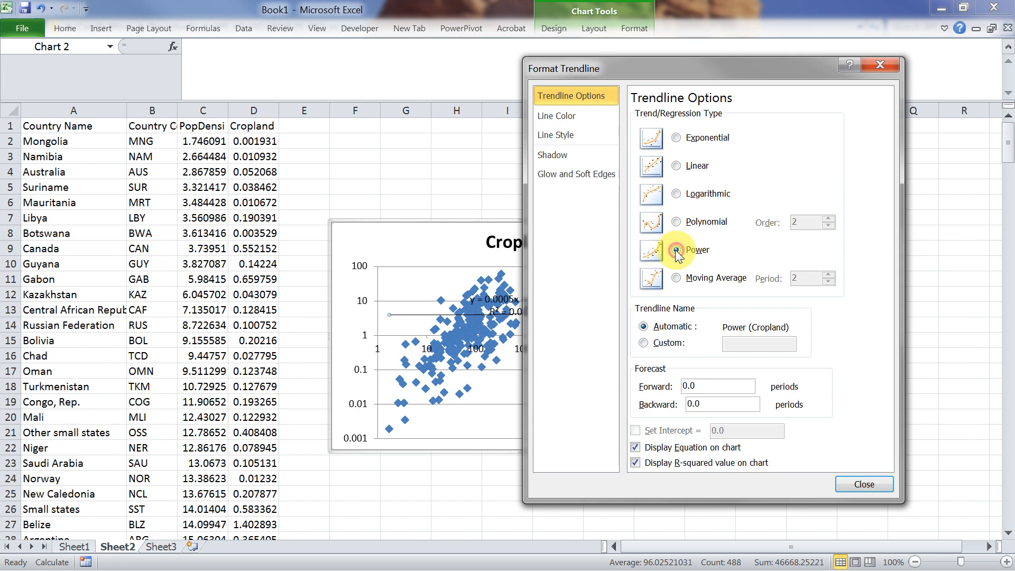
{"action": "left_click", "coordinate": [881, 484]}
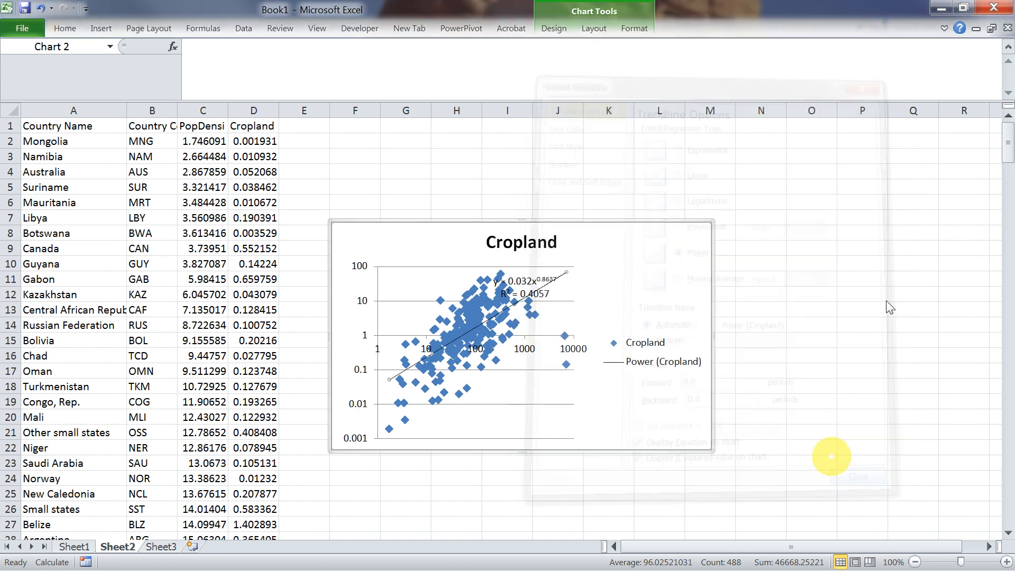
Move the trendline equation label to the chart's upper-right corner and examine the equation's coefficient and exponent
{"action": "left_click_drag", "start_coordinate": [526, 283], "coordinate": [625, 261]}
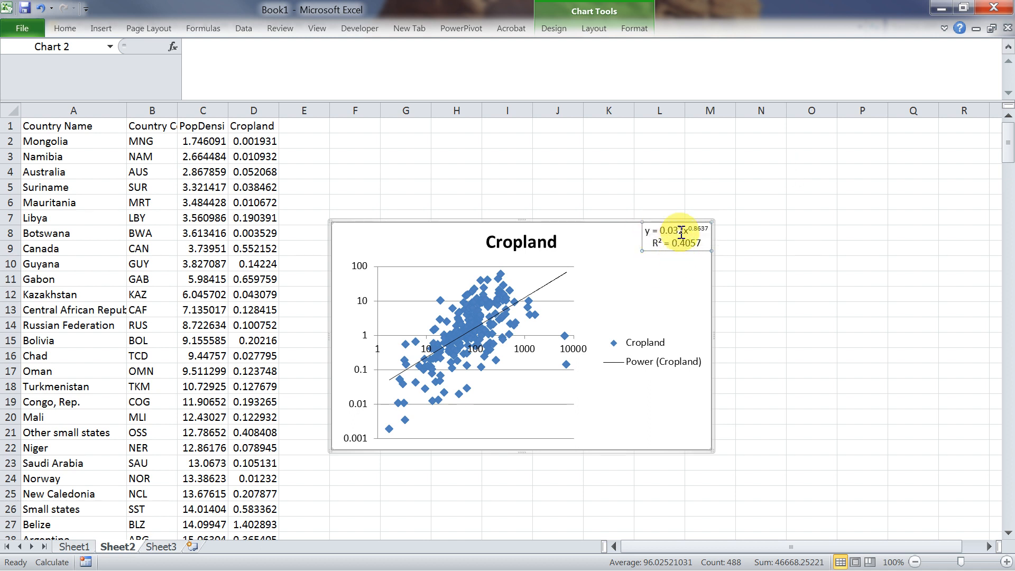
{"action": "left_click", "coordinate": [661, 229]}
{"action": "left_click_drag", "start_coordinate": [660, 229], "coordinate": [680, 231]}
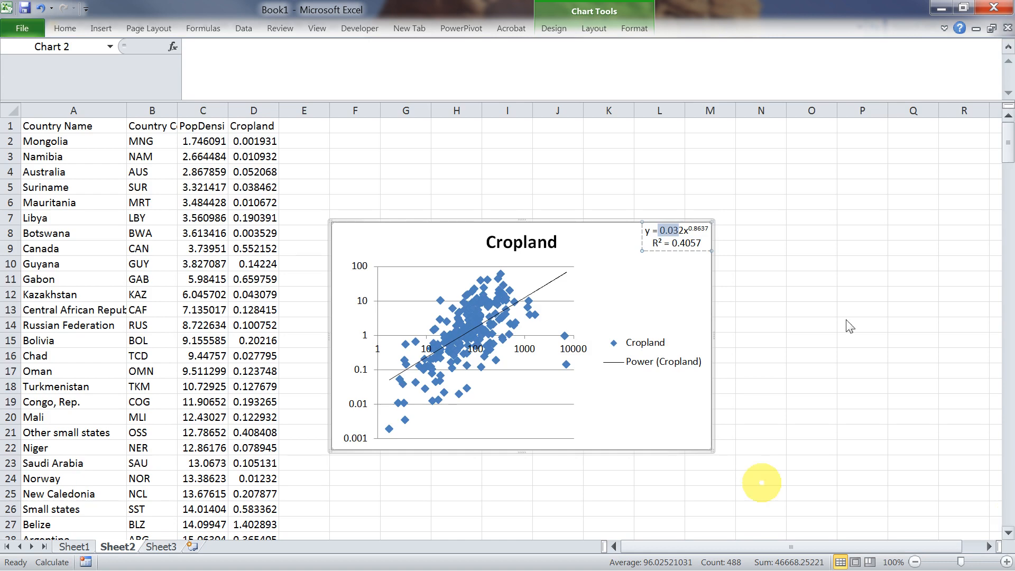
{"action": "left_click_drag", "start_coordinate": [689, 229], "coordinate": [709, 228]}
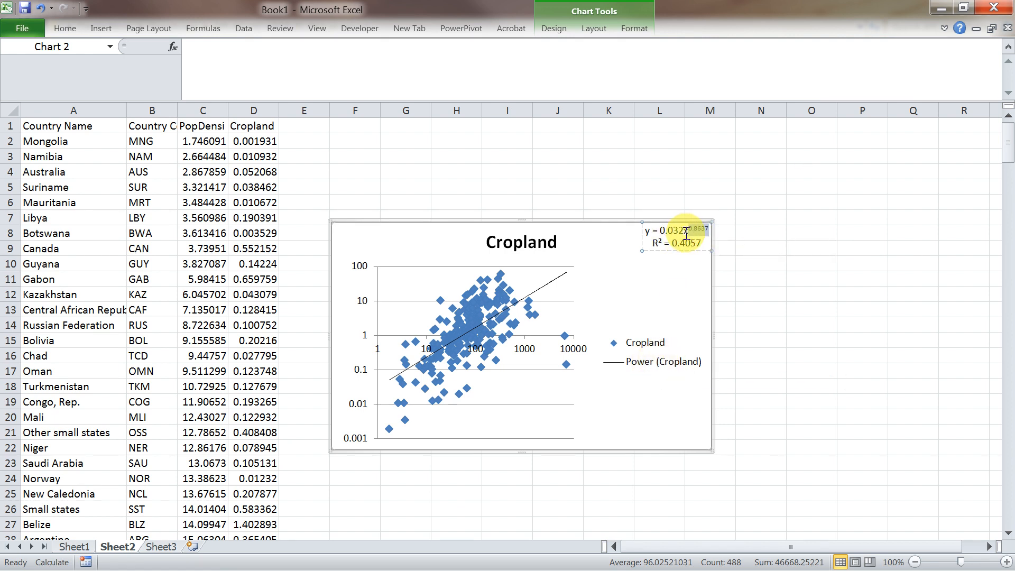
{"action": "left_click", "coordinate": [754, 262]}
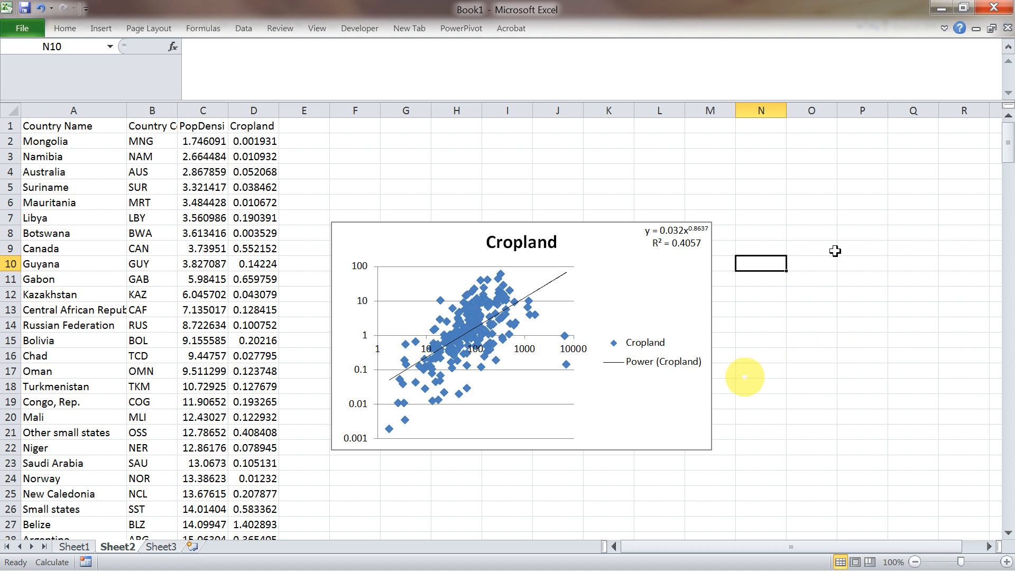
Open the Regression tool from the Data Analysis tools
{"action": "left_click", "coordinate": [247, 29]}
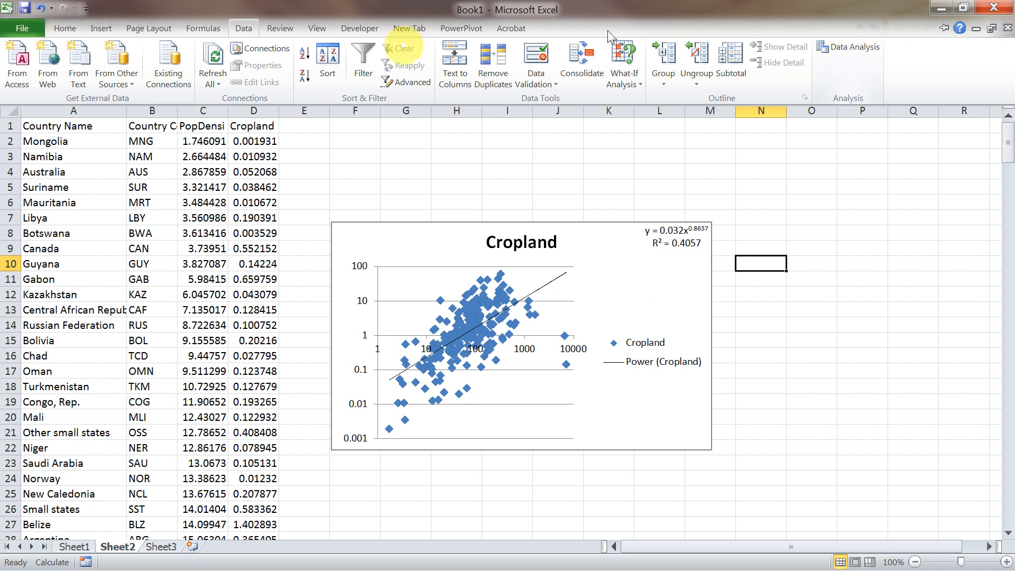
{"action": "left_click", "coordinate": [851, 48]}
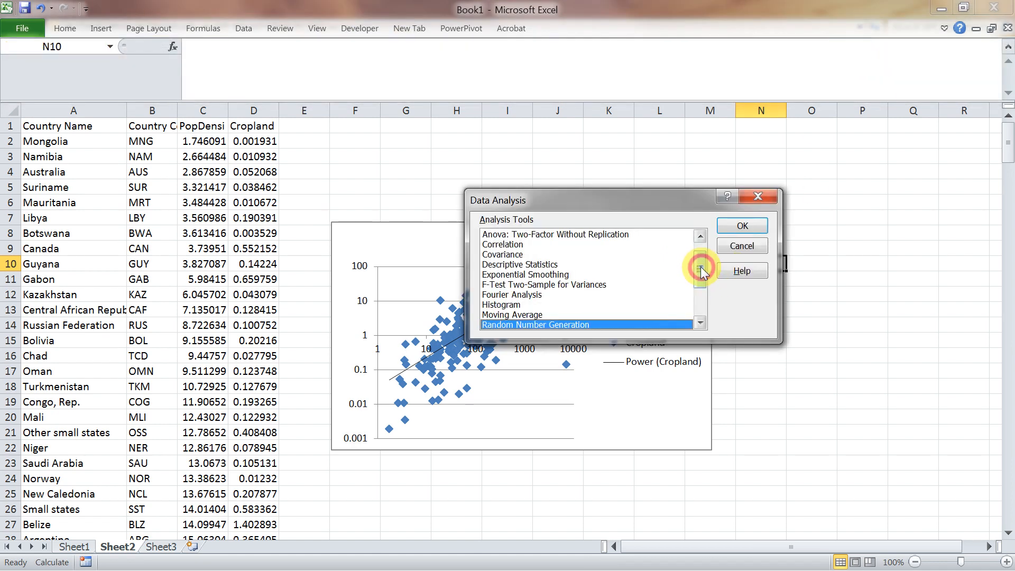
{"action": "left_click_drag", "start_coordinate": [700, 267], "coordinate": [700, 257]}
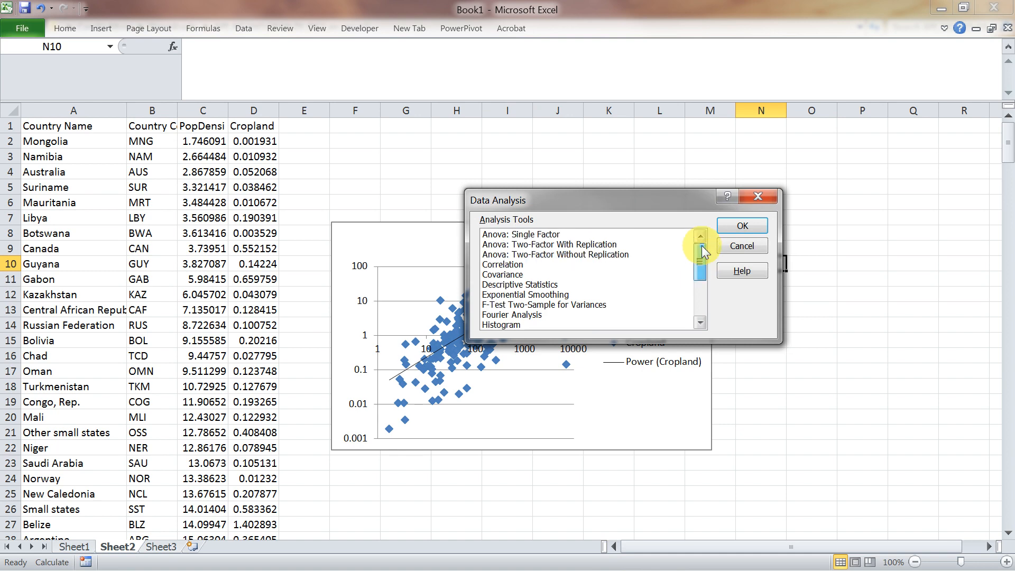
{"action": "left_click_drag", "start_coordinate": [702, 247], "coordinate": [695, 308]}
{"action": "left_click", "coordinate": [696, 308]}
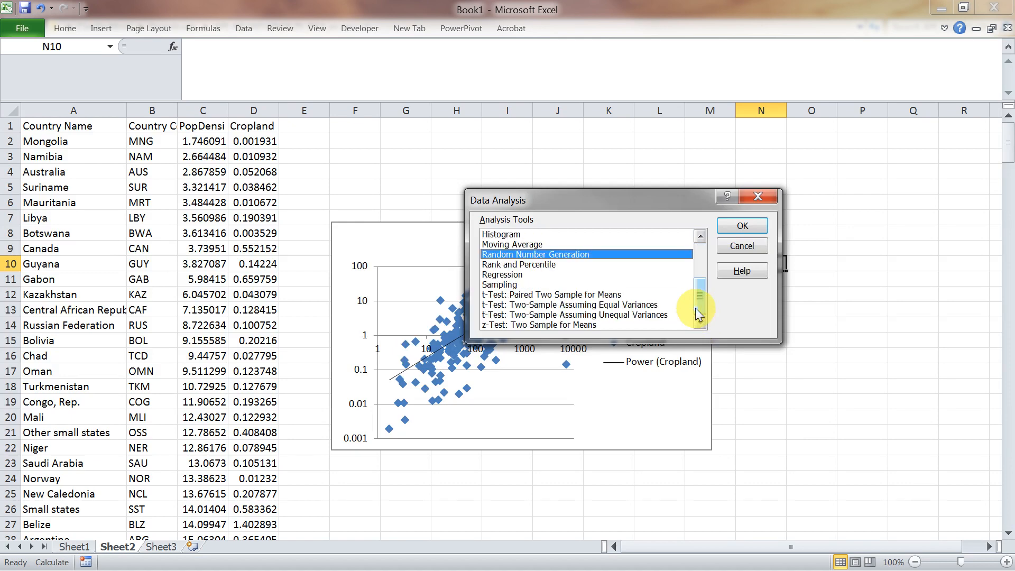
{"action": "left_click", "coordinate": [503, 274]}
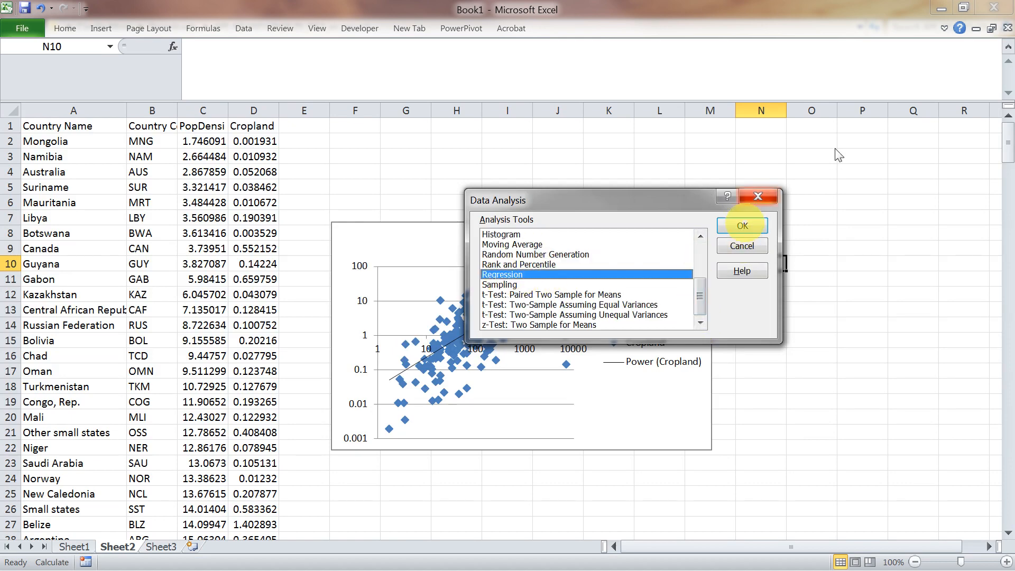
{"action": "left_click", "coordinate": [742, 226]}
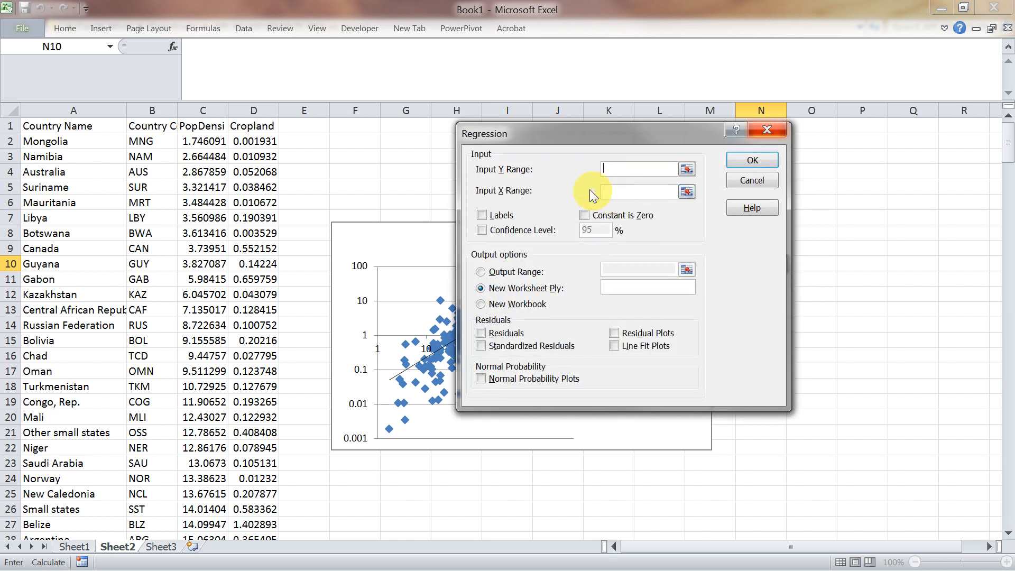
Try to run the regression with the whole column D as the Y range and the whole column C as the X range
{"action": "left_click", "coordinate": [688, 169]}
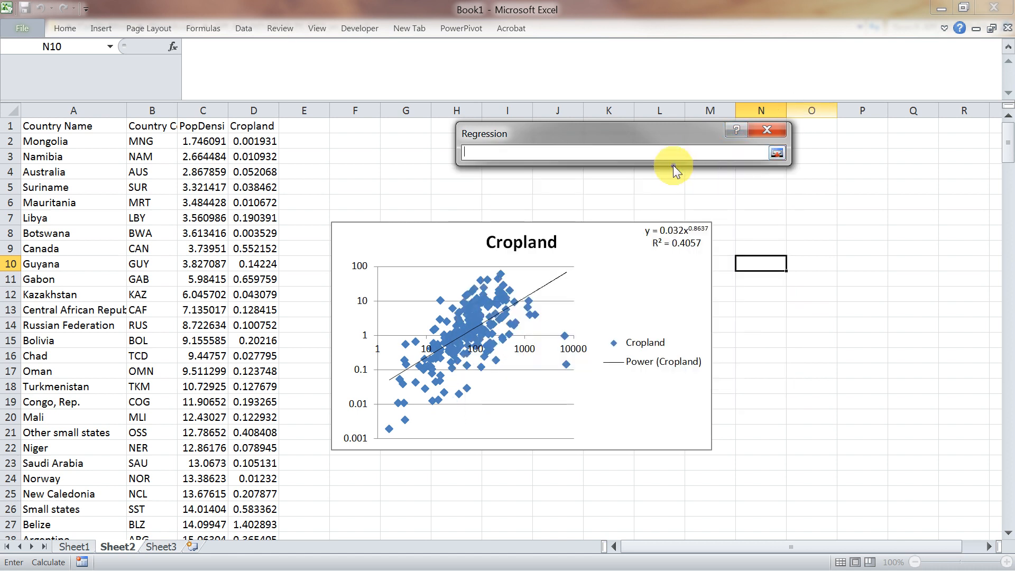
{"action": "left_click", "coordinate": [254, 108]}
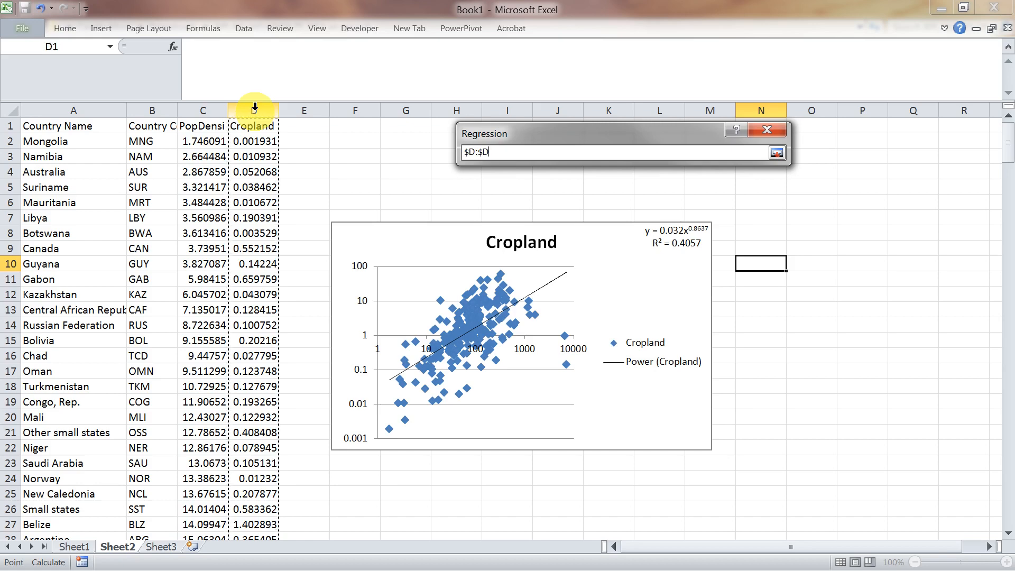
{"action": "left_click", "coordinate": [776, 153]}
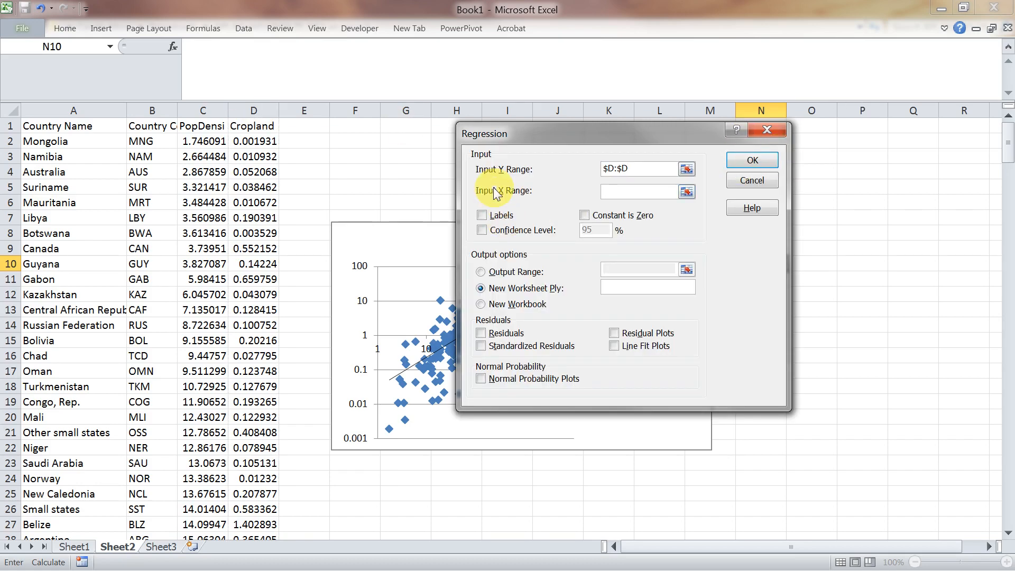
{"action": "left_click", "coordinate": [687, 191]}
{"action": "left_click", "coordinate": [203, 110]}
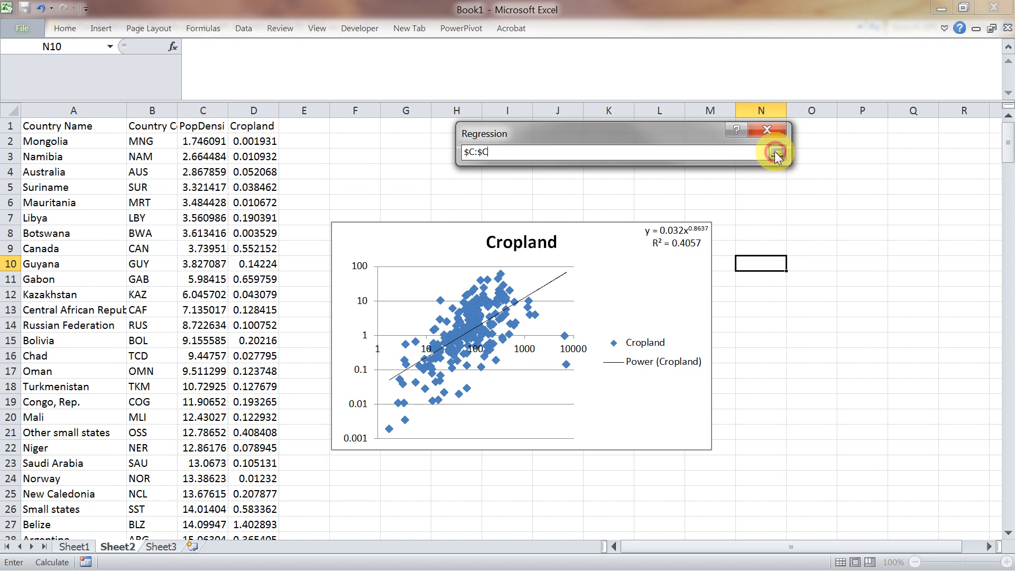
{"action": "left_click", "coordinate": [777, 152]}
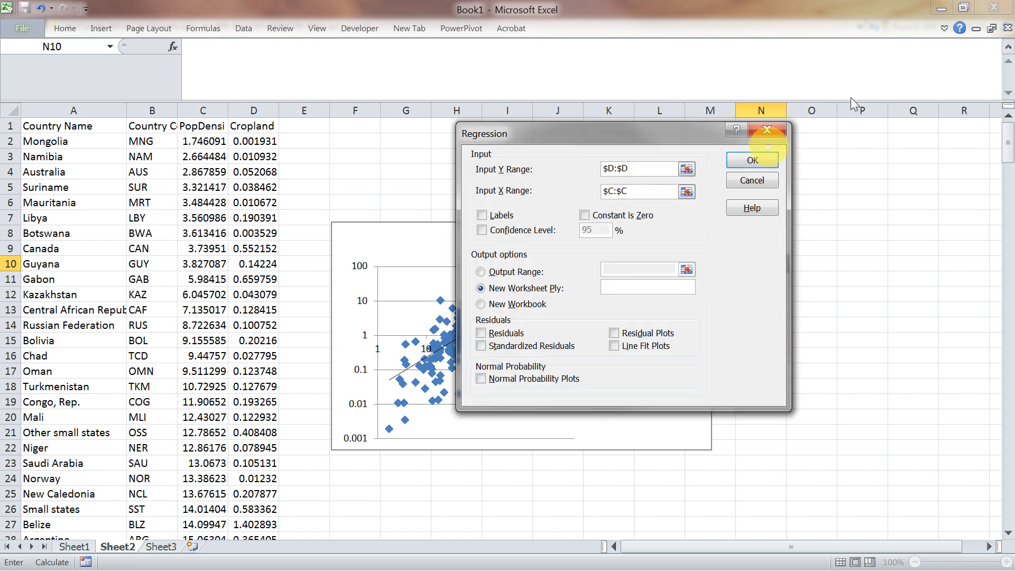
{"action": "left_click", "coordinate": [759, 160]}
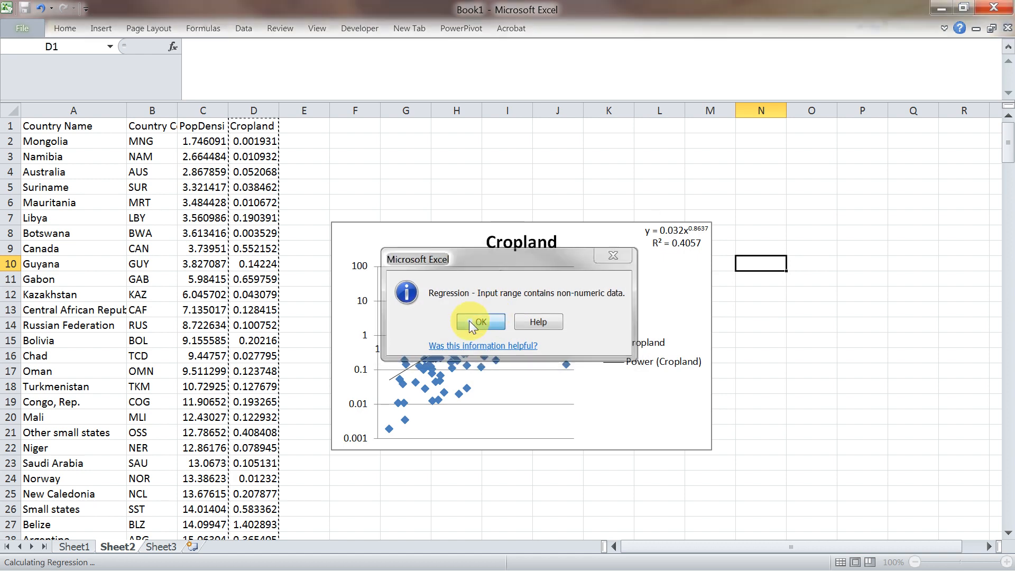
{"action": "left_click", "coordinate": [470, 321]}
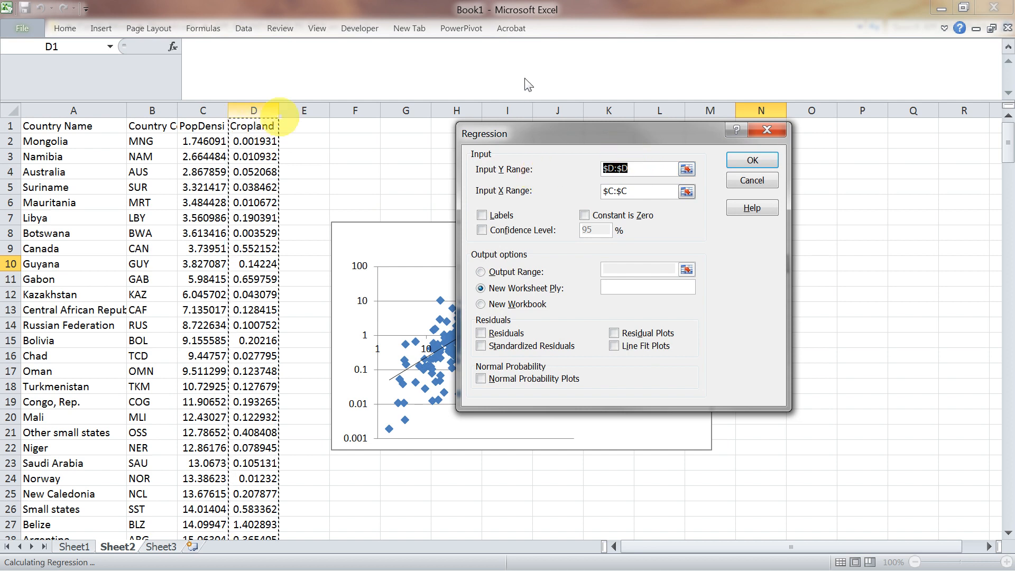
Set the regression's Y range to the Cropland values in D2:D244, leaving out the header
{"action": "left_click_drag", "start_coordinate": [643, 169], "coordinate": [586, 165]}
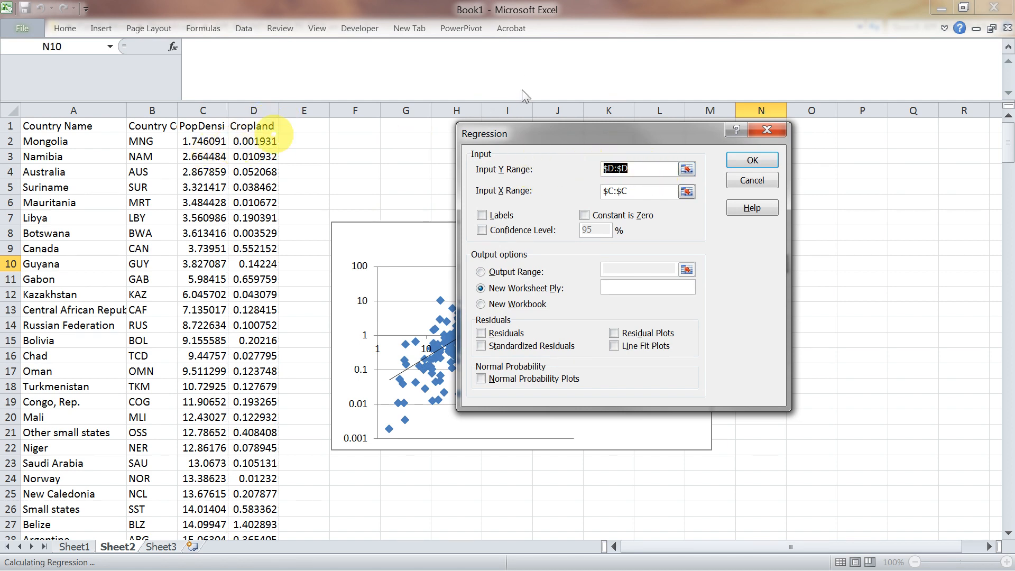
{"action": "left_click", "coordinate": [256, 142]}
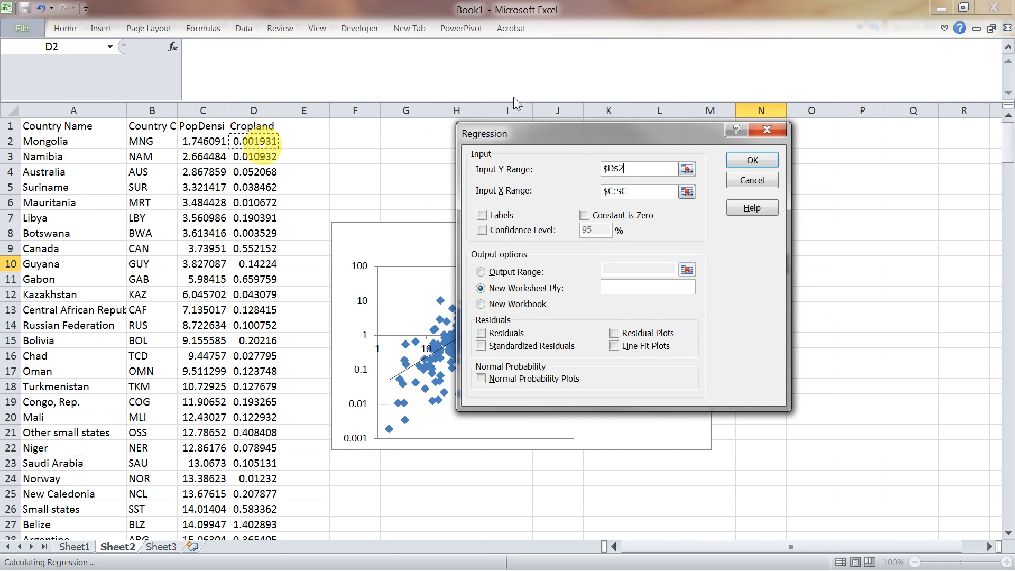
{"action": "key", "text": "ctrl+shift+Down"}
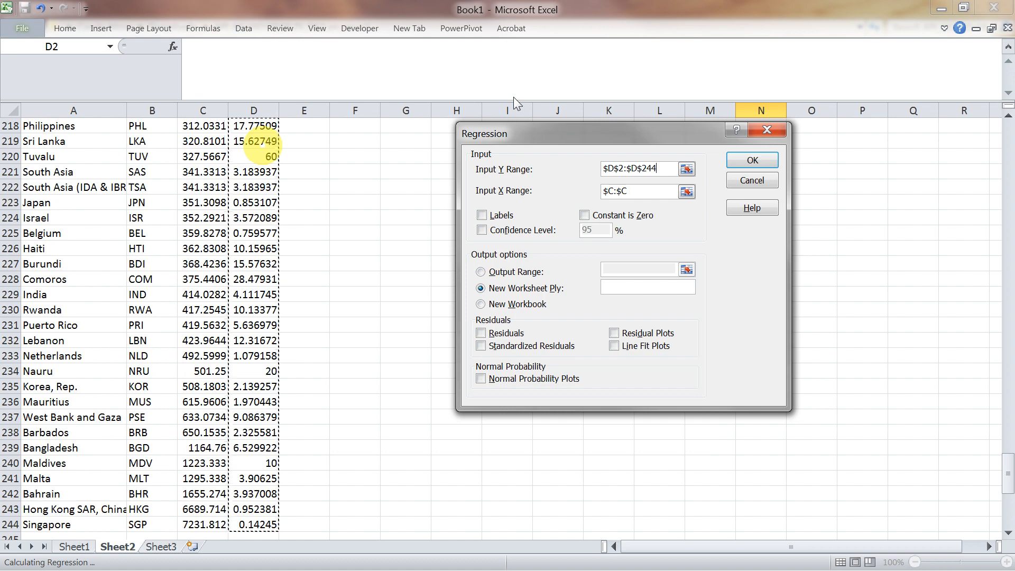
{"action": "left_click", "coordinate": [669, 171]}
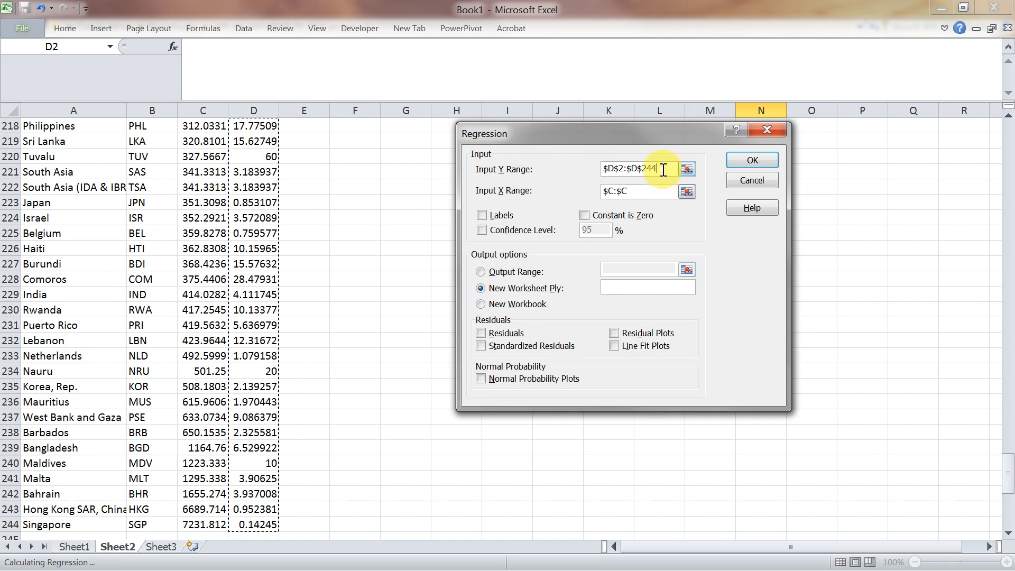
Set the regression's X range to the PopDensi values in C2:C244, leaving out the header
{"action": "left_click", "coordinate": [642, 193]}
{"action": "left_click_drag", "start_coordinate": [642, 194], "coordinate": [592, 191]}
{"action": "scroll", "coordinate": [328, 215], "scroll_direction": "up", "scroll_amount": 11}
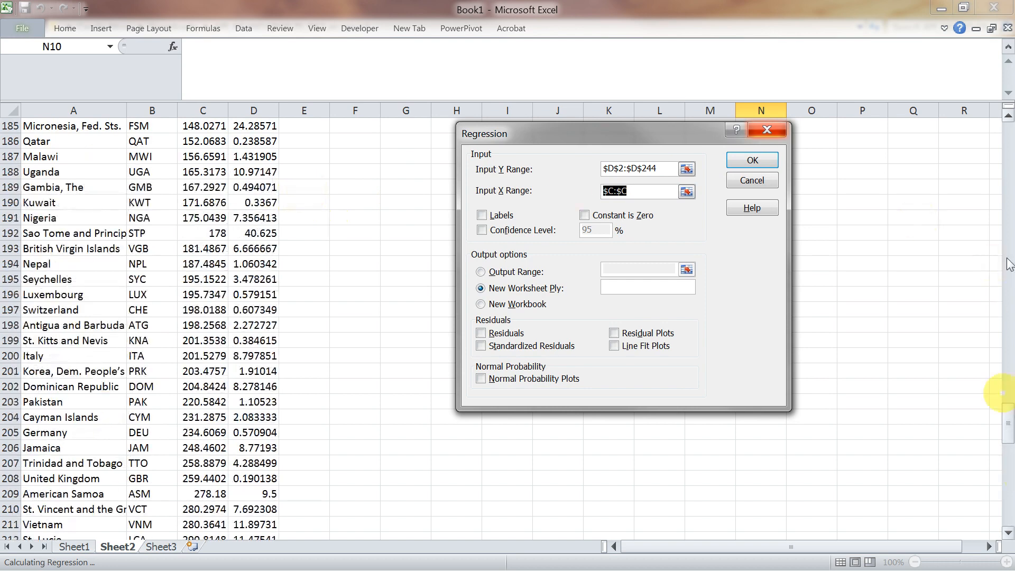
{"action": "left_click_drag", "start_coordinate": [1006, 426], "coordinate": [1005, 138]}
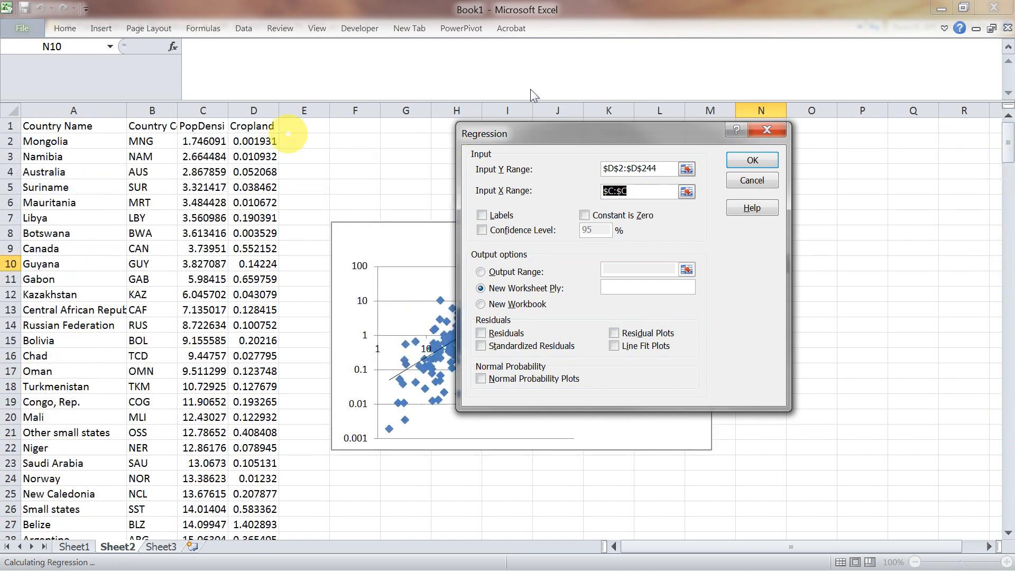
{"action": "left_click", "coordinate": [203, 142]}
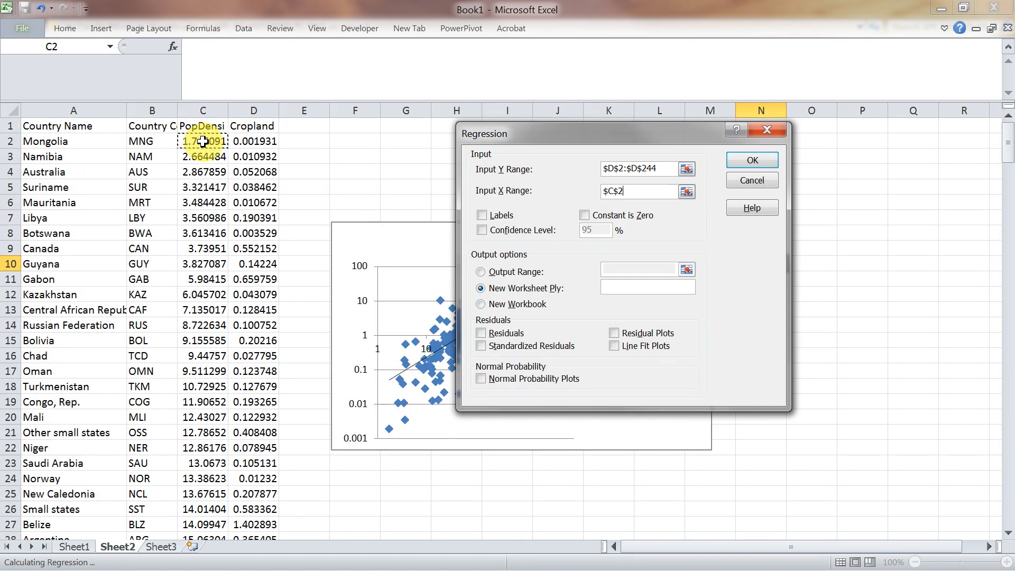
{"action": "key", "text": "ctrl+shift+Down"}
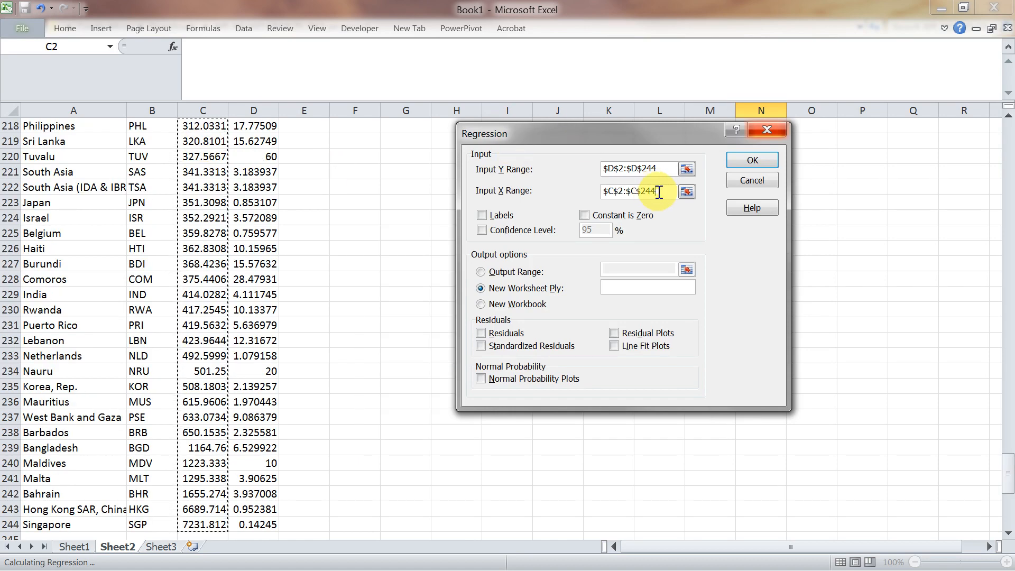
Run the regression into a new worksheet and widen column A of the output so its row labels fit
{"action": "left_click", "coordinate": [753, 161]}
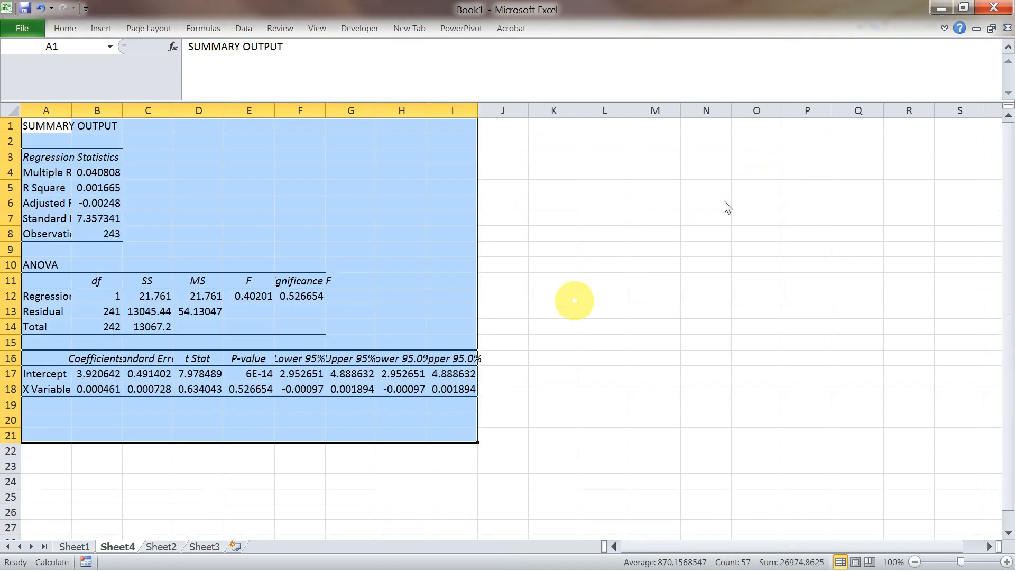
{"action": "left_click_drag", "start_coordinate": [71, 110], "coordinate": [113, 109]}
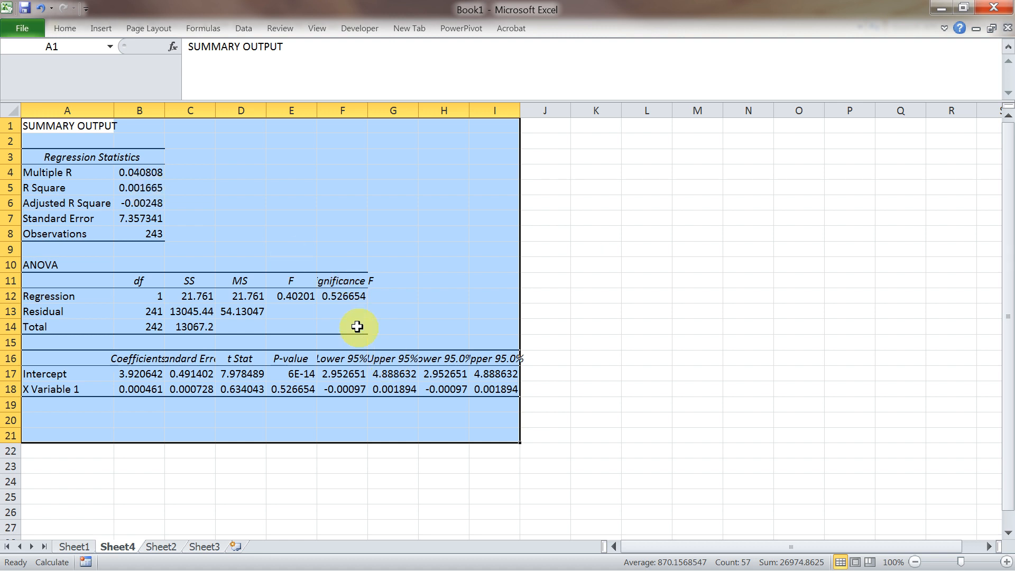
Widen column F of the regression output so the Significance F heading fits, and check the P-value of X Variable 1
{"action": "left_click", "coordinate": [349, 296]}
{"action": "left_click_drag", "start_coordinate": [368, 110], "coordinate": [474, 120]}
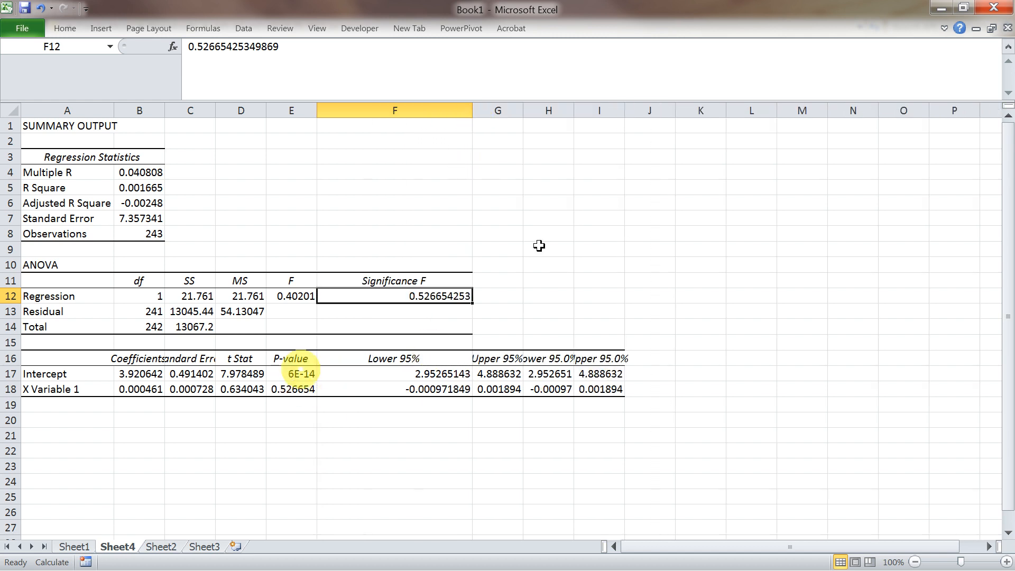
{"action": "left_click", "coordinate": [303, 390]}
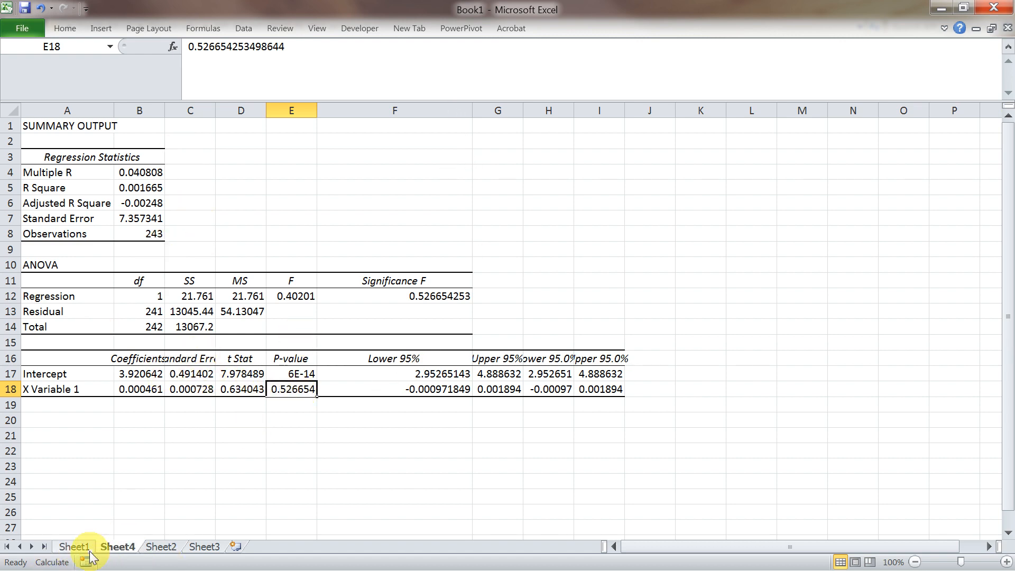
Return to the sorted data on Sheet2 and move the Cropland chart away from the data to free the columns beside Cropland
{"action": "left_click", "coordinate": [74, 547]}
{"action": "scroll", "coordinate": [317, 248], "scroll_direction": "up", "scroll_amount": 8}
{"action": "left_click_drag", "start_coordinate": [1000, 488], "coordinate": [1005, 143]}
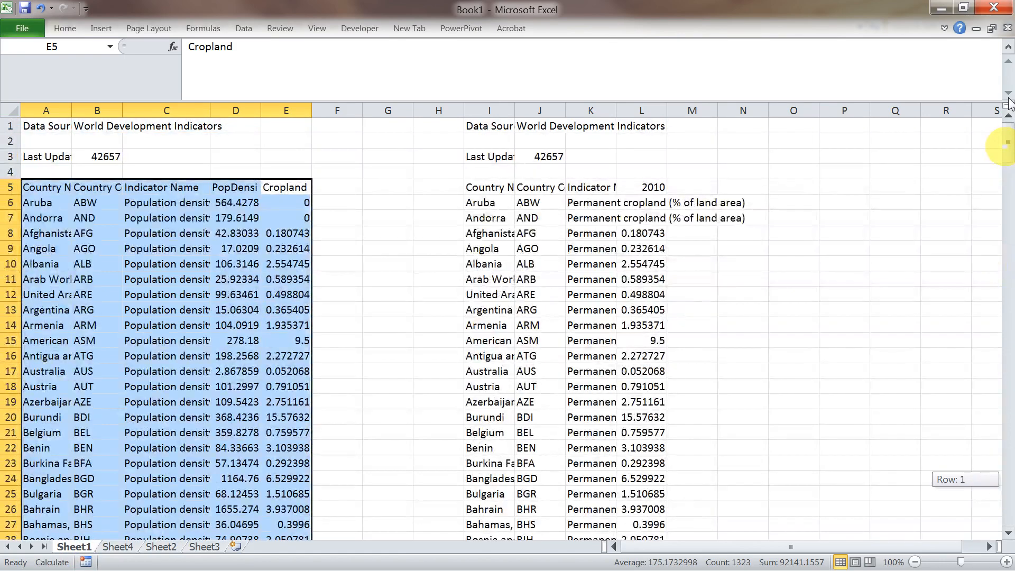
{"action": "left_click", "coordinate": [160, 548]}
{"action": "scroll", "coordinate": [390, 297], "scroll_direction": "up", "scroll_amount": 12}
{"action": "left_click_drag", "start_coordinate": [1008, 420], "coordinate": [1005, 92]}
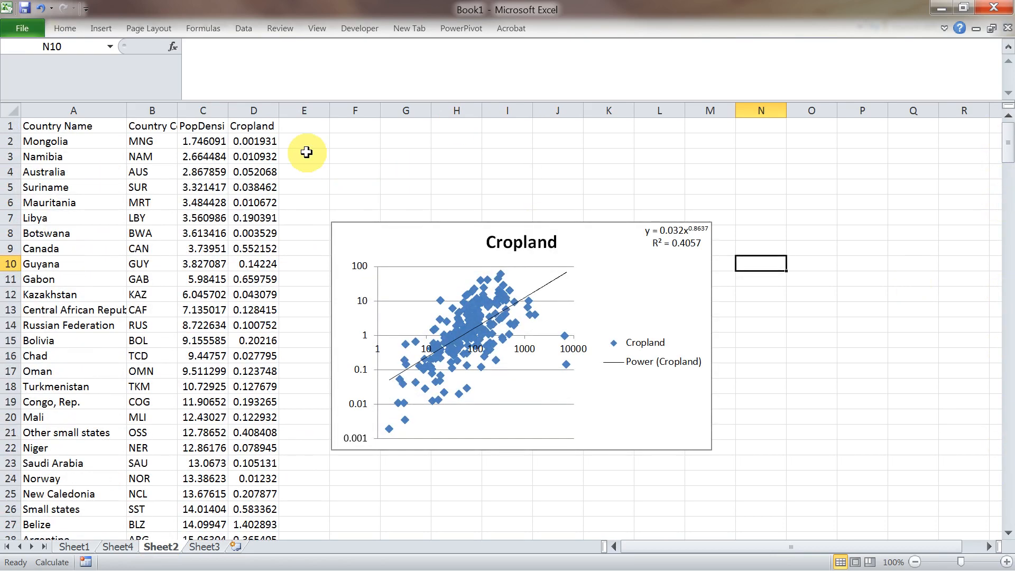
{"action": "left_click", "coordinate": [335, 223]}
{"action": "left_click_drag", "start_coordinate": [334, 224], "coordinate": [588, 215]}
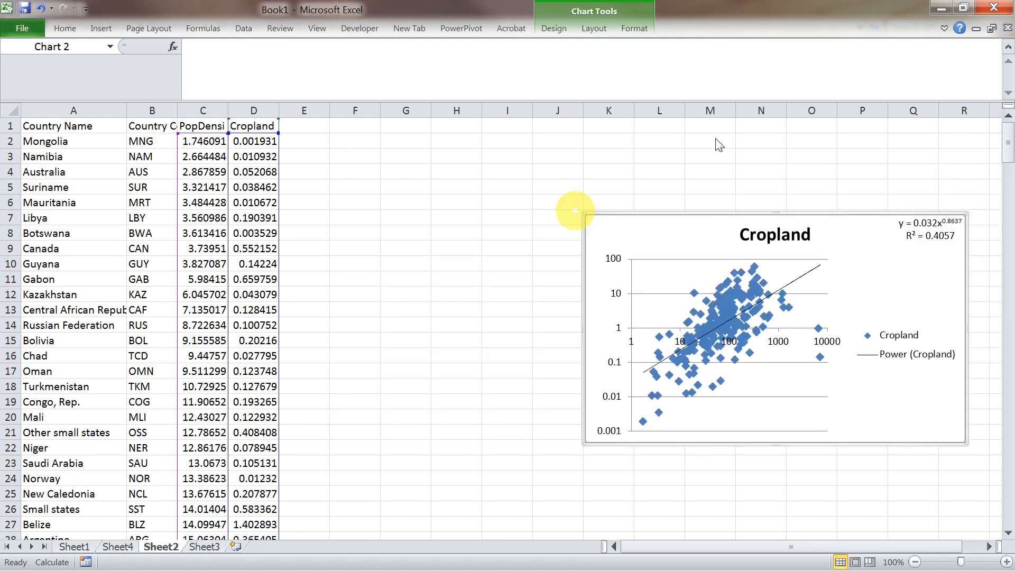
Enter =LOG(C2) in cell E2 to take the logarithm of Mongolia's population density
{"action": "left_click", "coordinate": [313, 141]}
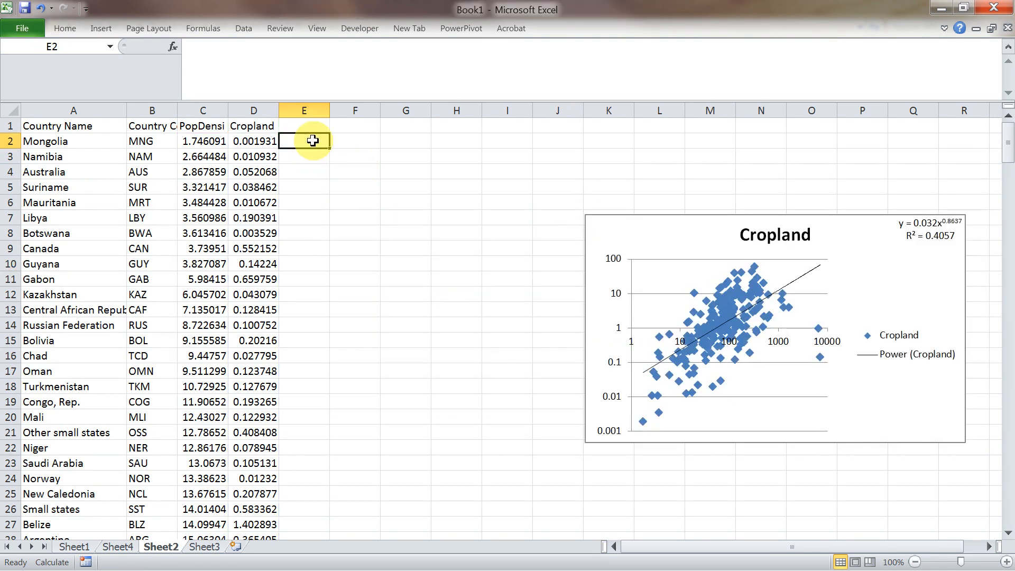
{"action": "type", "text": "=log("}
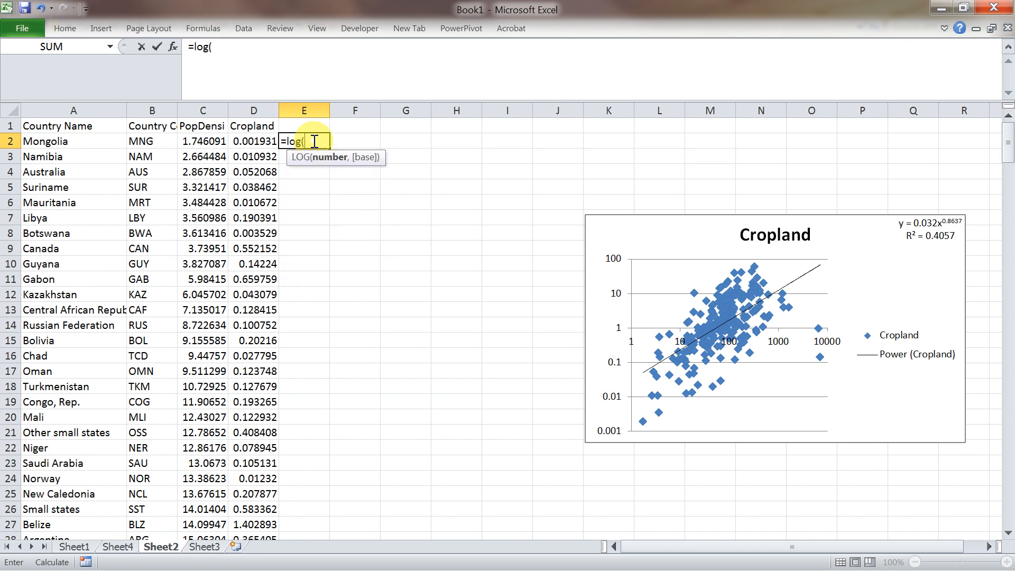
{"action": "left_click_drag", "start_coordinate": [202, 138], "coordinate": [471, 91]}
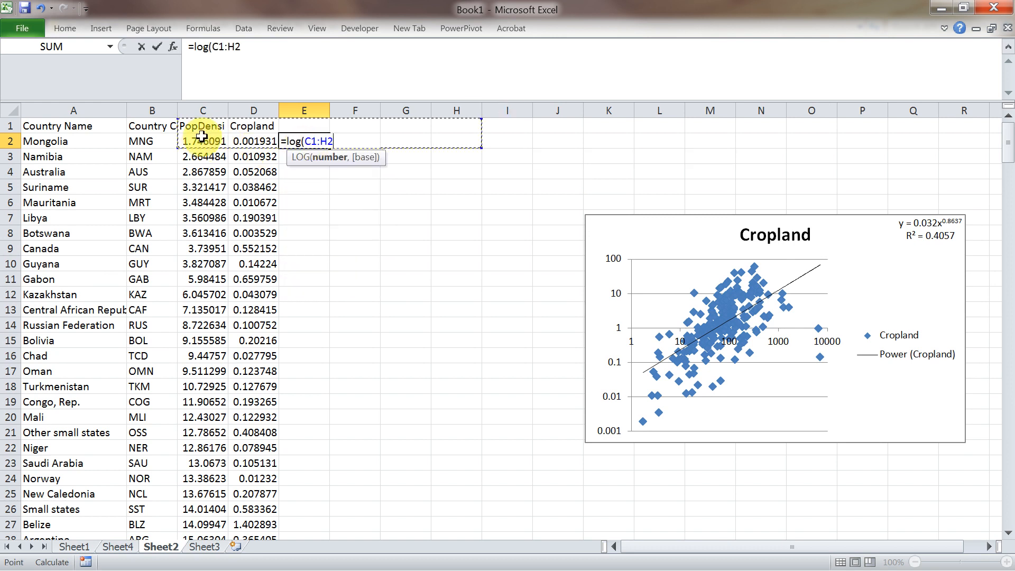
{"action": "left_click", "coordinate": [205, 141]}
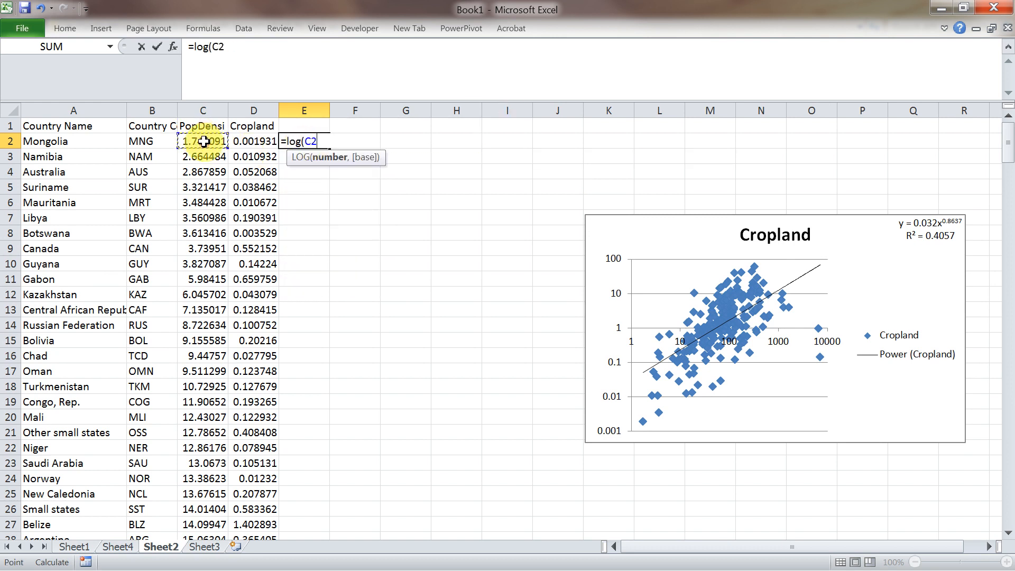
{"action": "type", "text": ")"}
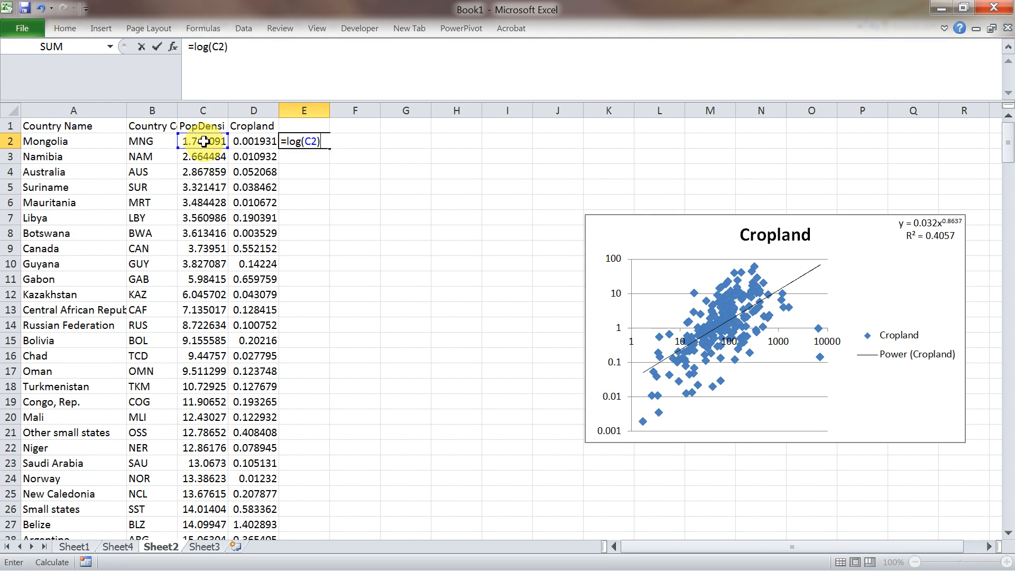
{"action": "key", "text": "Return"}
Label the two log columns with the headers logpop in E1 and logcrop in F1
{"action": "left_click", "coordinate": [299, 124]}
{"action": "type", "text": "logpop"}
{"action": "key", "text": "Tab"}
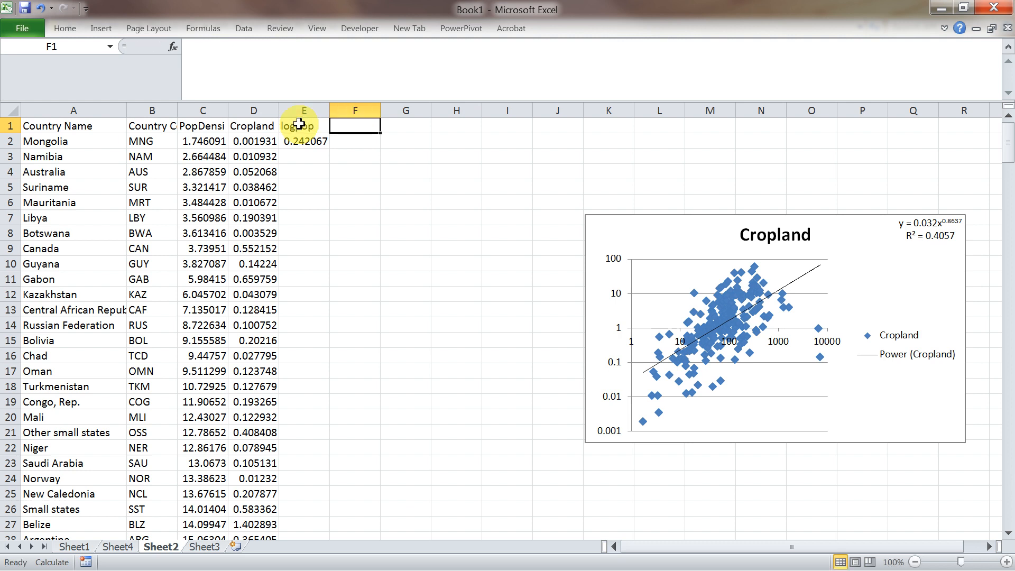
{"action": "type", "text": "logcrop"}
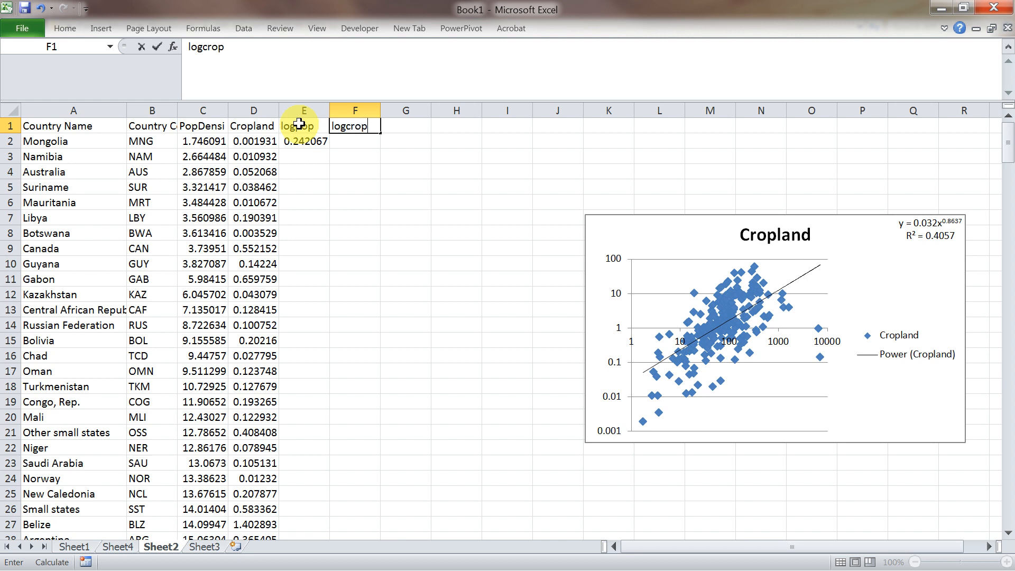
{"action": "key", "text": "Return"}
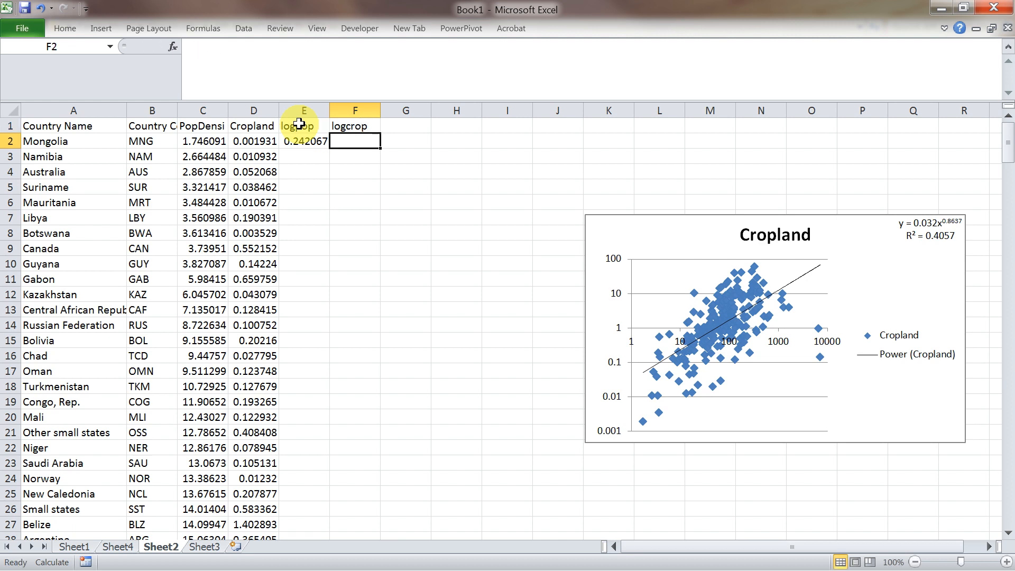
Enter =LOG(D2) in cell F2 to take the logarithm of the Cropland value
{"action": "type", "text": "=log("}
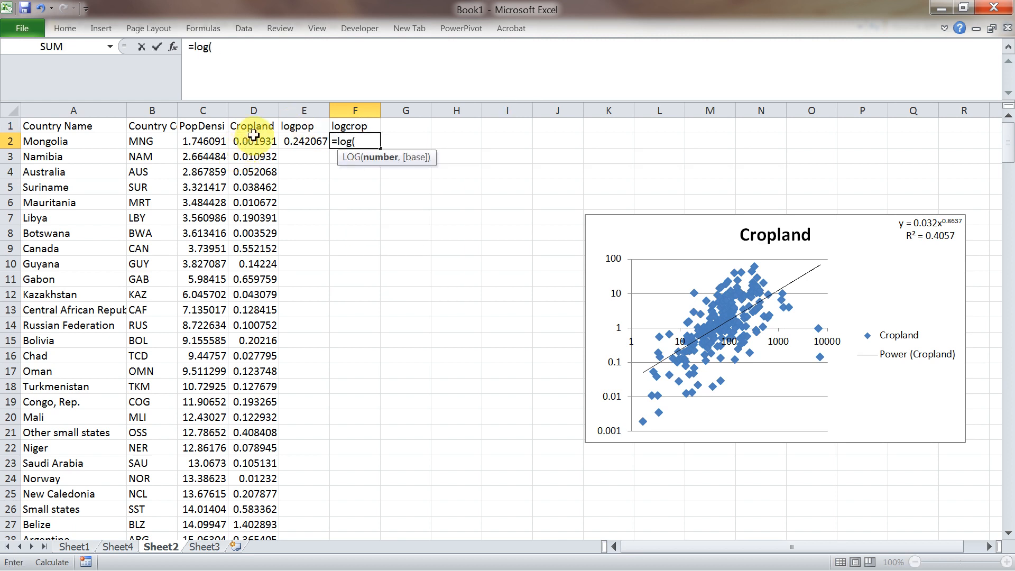
{"action": "left_click", "coordinate": [257, 139]}
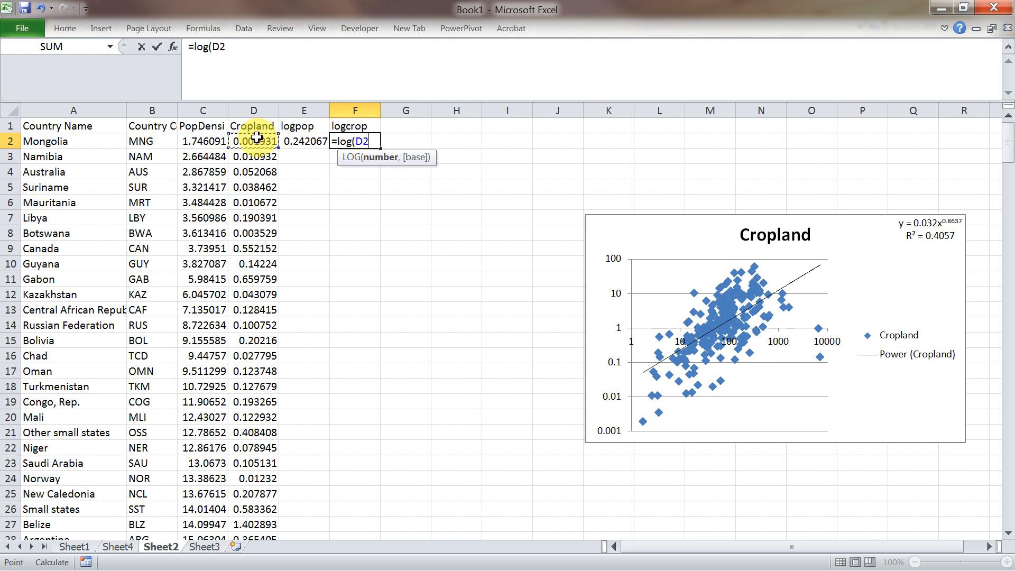
{"action": "key", "text": "Return"}
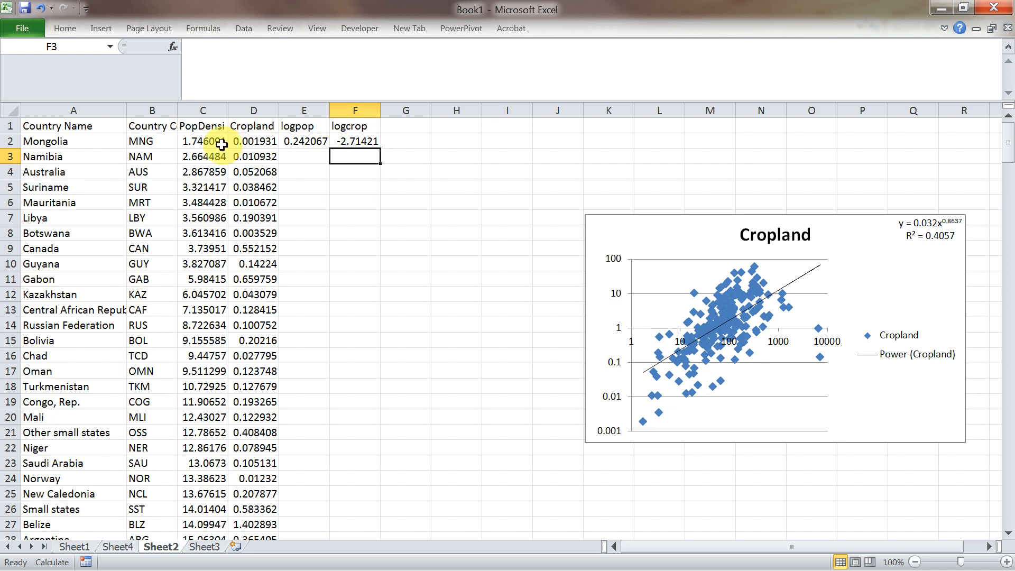
Check the formulas in E2 and F2 and fill both down through row 244
{"action": "left_click", "coordinate": [304, 139]}
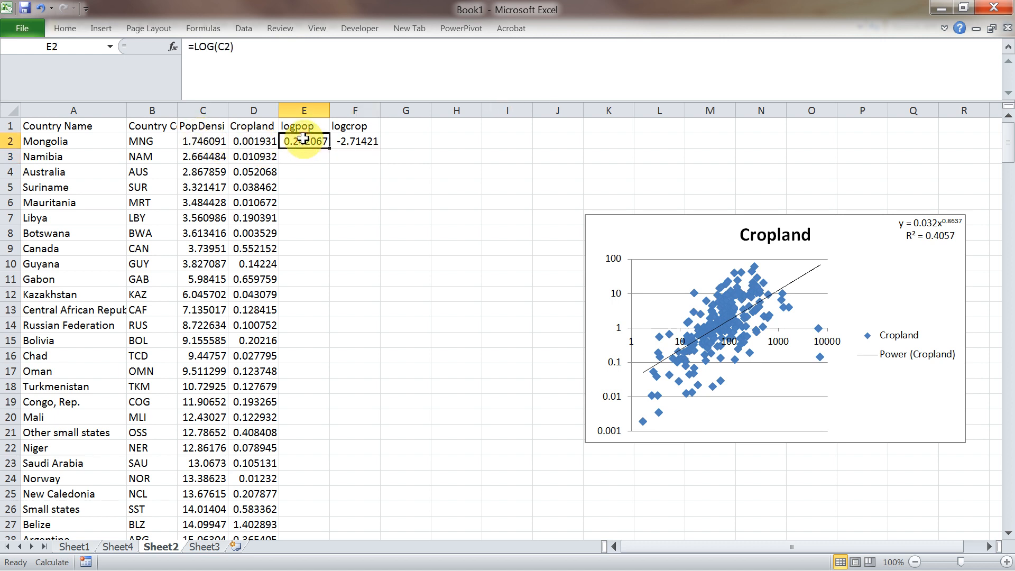
{"action": "left_click", "coordinate": [359, 139]}
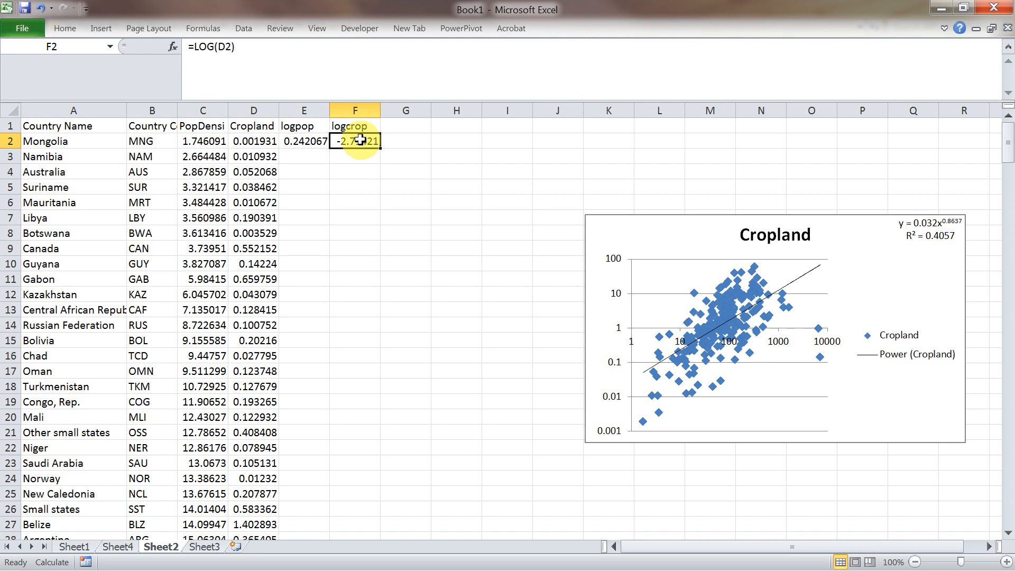
{"action": "left_click_drag", "start_coordinate": [303, 141], "coordinate": [353, 142]}
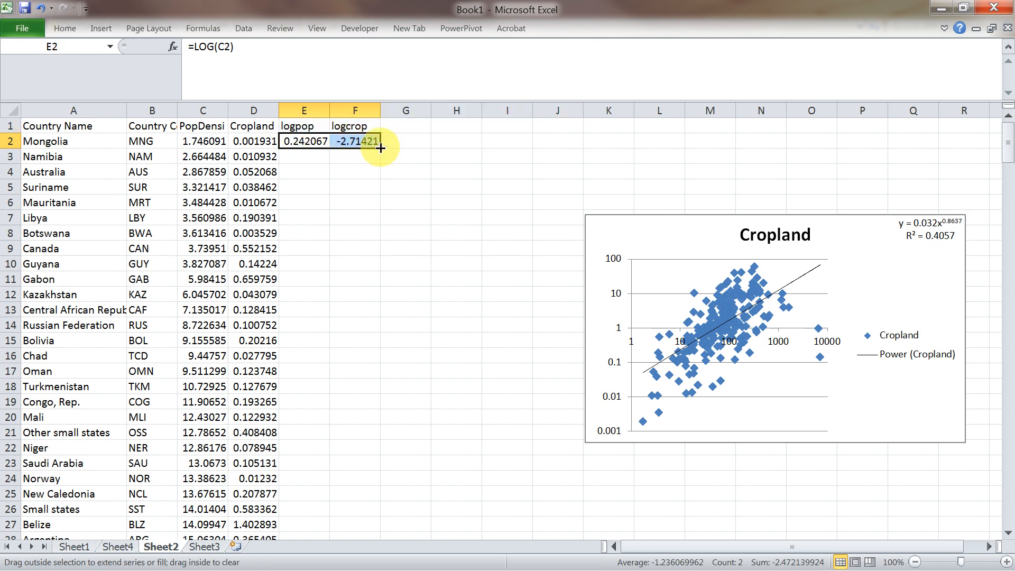
{"action": "double_click", "coordinate": [380, 148]}
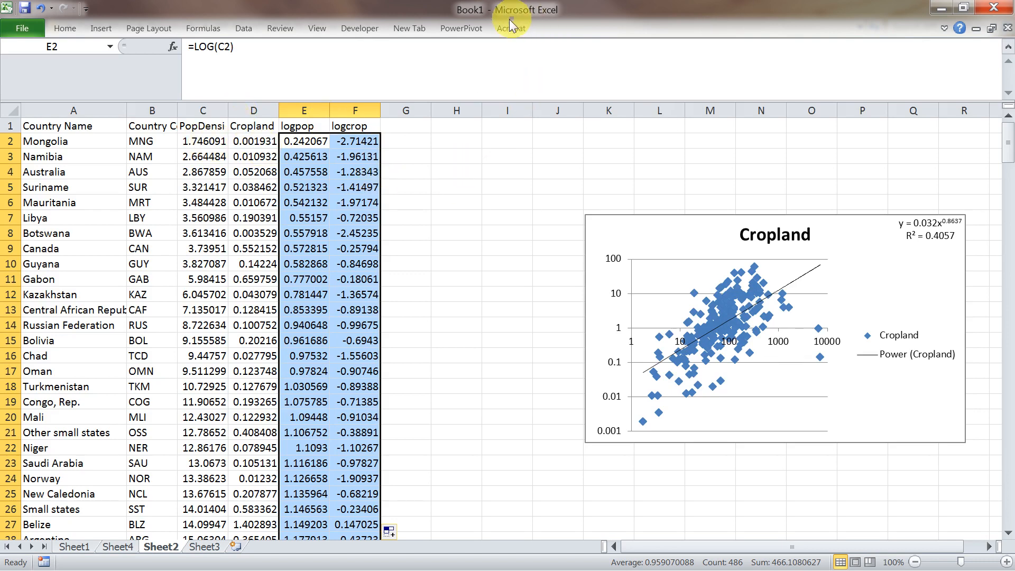
Start a new Regression analysis and set its Y range to the logcrop values in F2:F244
{"action": "left_click", "coordinate": [242, 29]}
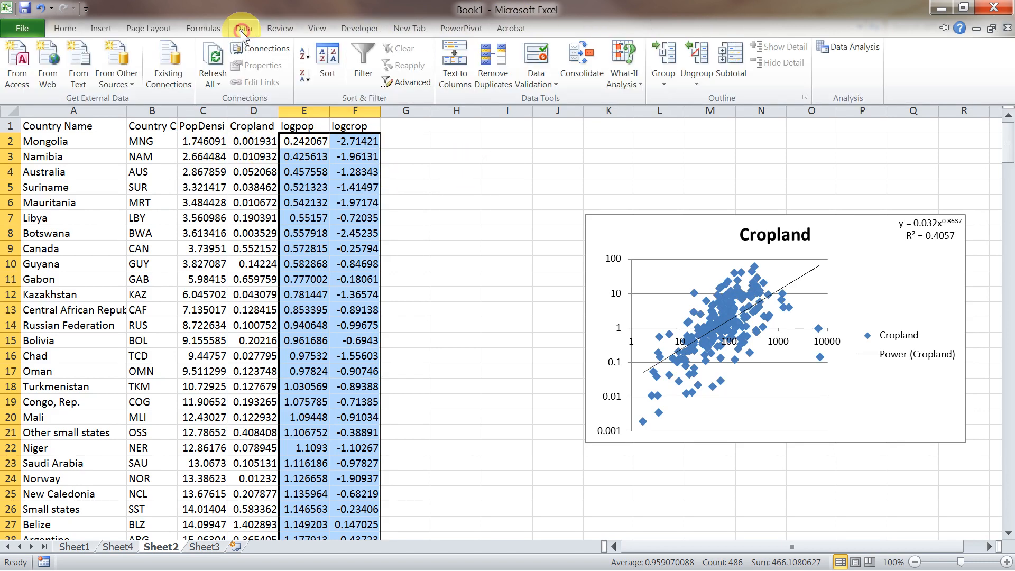
{"action": "left_click", "coordinate": [851, 47]}
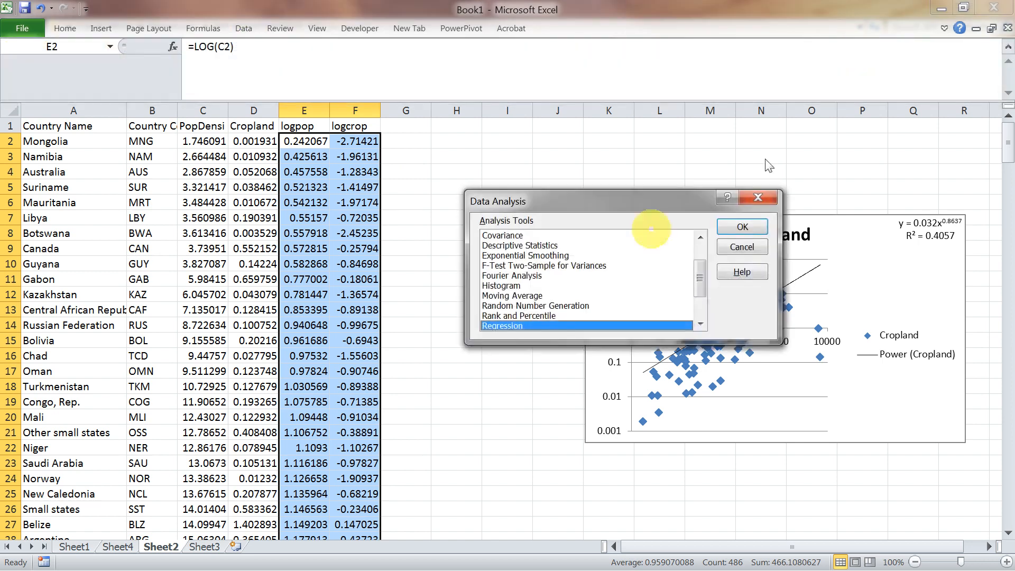
{"action": "left_click", "coordinate": [743, 227]}
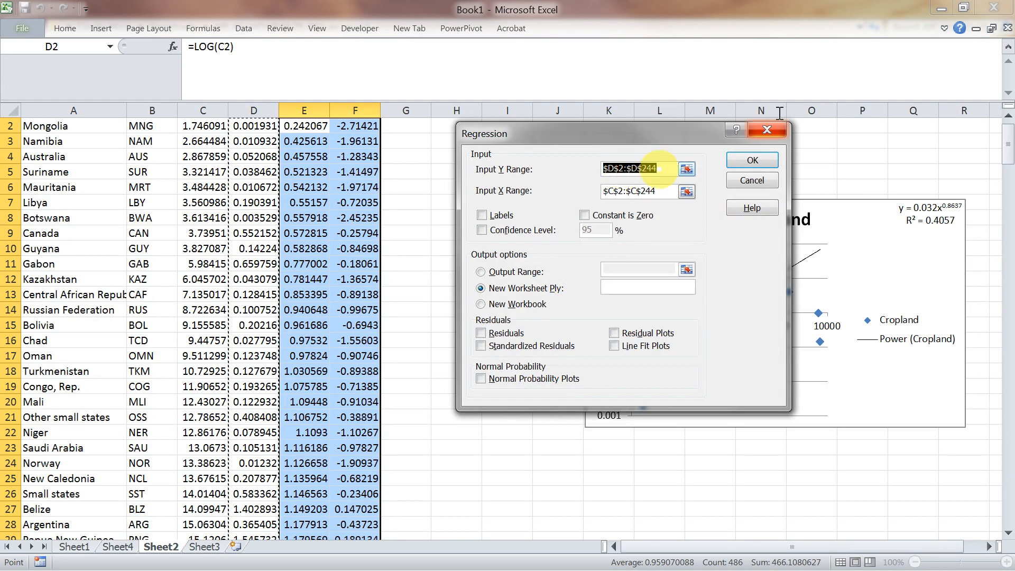
{"action": "left_click_drag", "start_coordinate": [673, 168], "coordinate": [573, 166]}
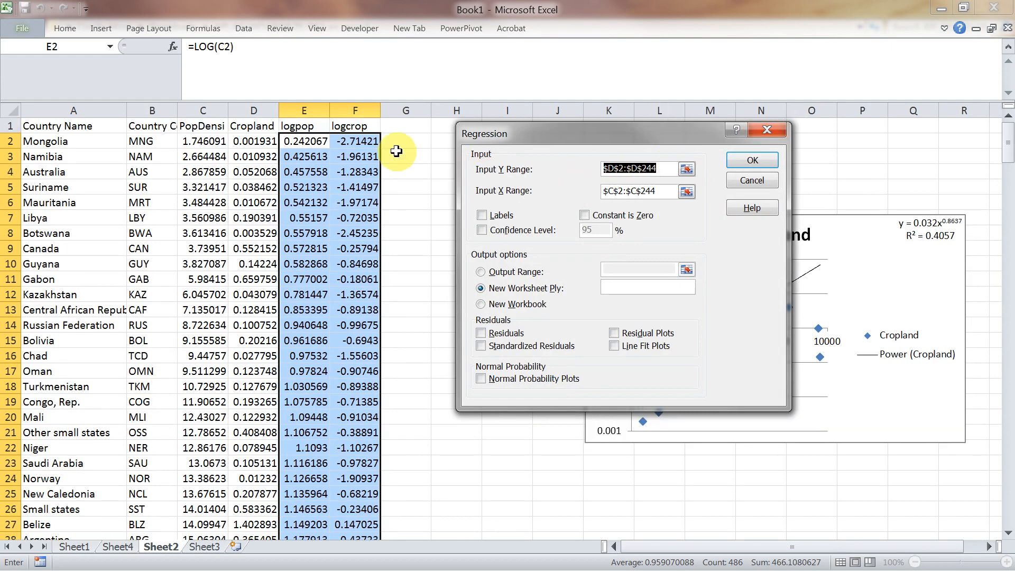
{"action": "left_click", "coordinate": [359, 142]}
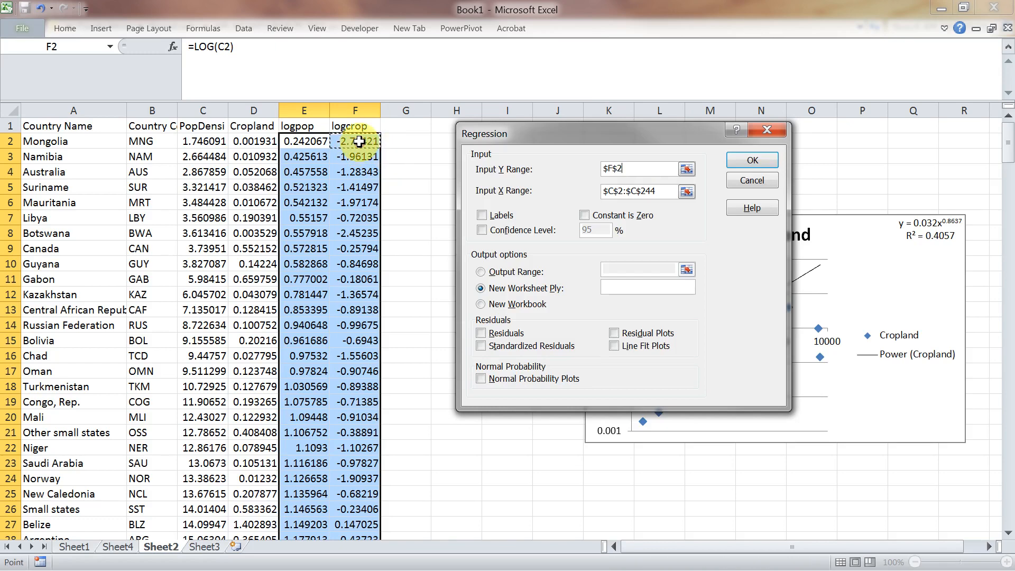
{"action": "key", "text": "ctrl+shift+Down"}
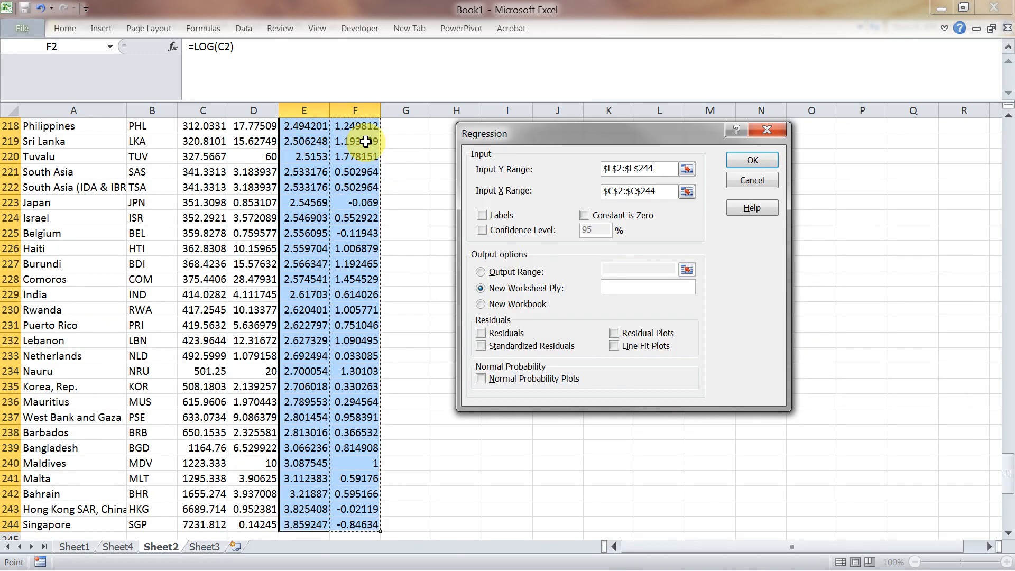
Set the regression's X range to the logpop values in E2:E244 and run it into a new worksheet
{"action": "left_click", "coordinate": [667, 193]}
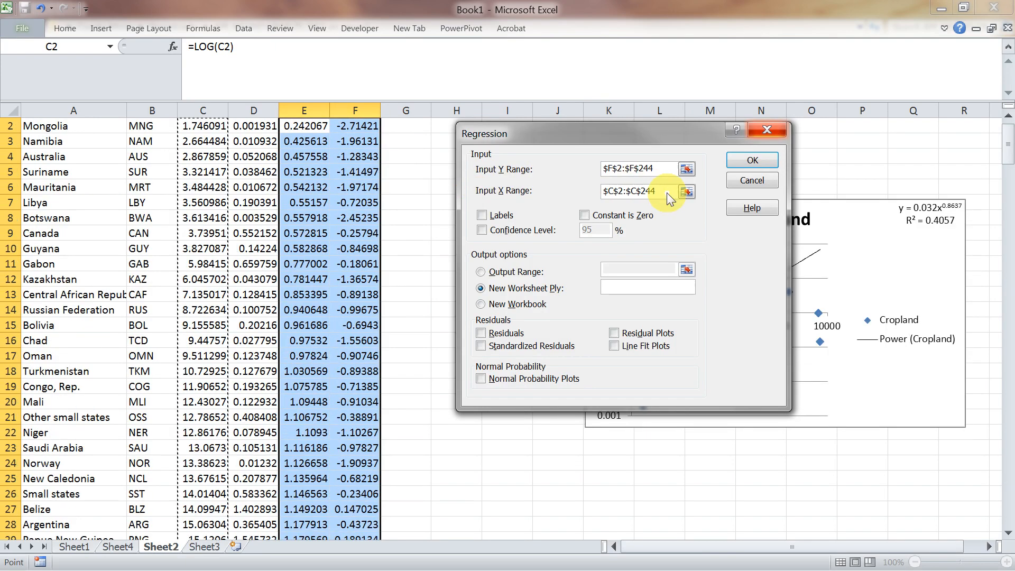
{"action": "scroll", "coordinate": [579, 187], "scroll_direction": "up", "scroll_amount": 1}
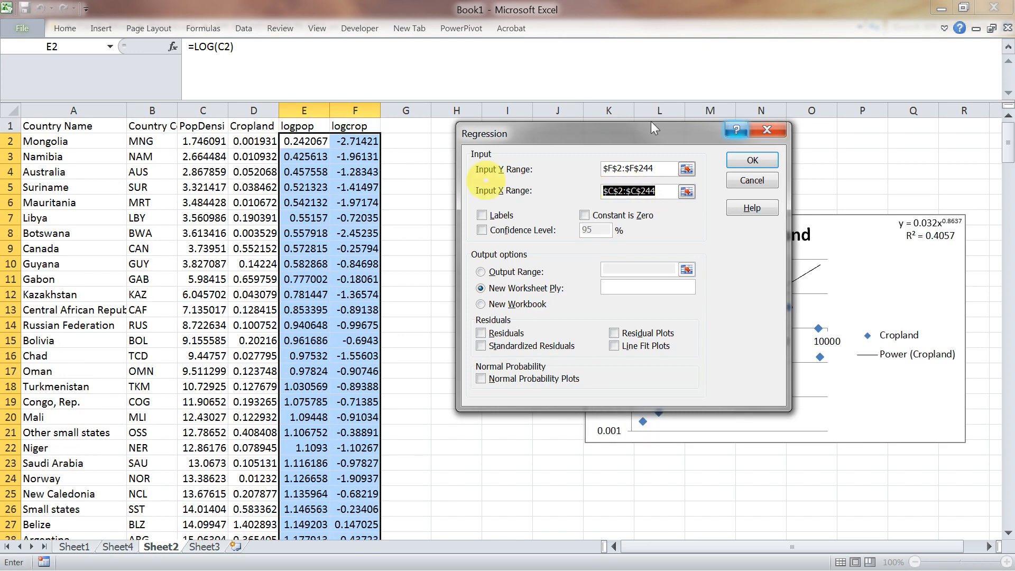
{"action": "left_click", "coordinate": [301, 140]}
{"action": "key", "text": "ctrl+shift+Down"}
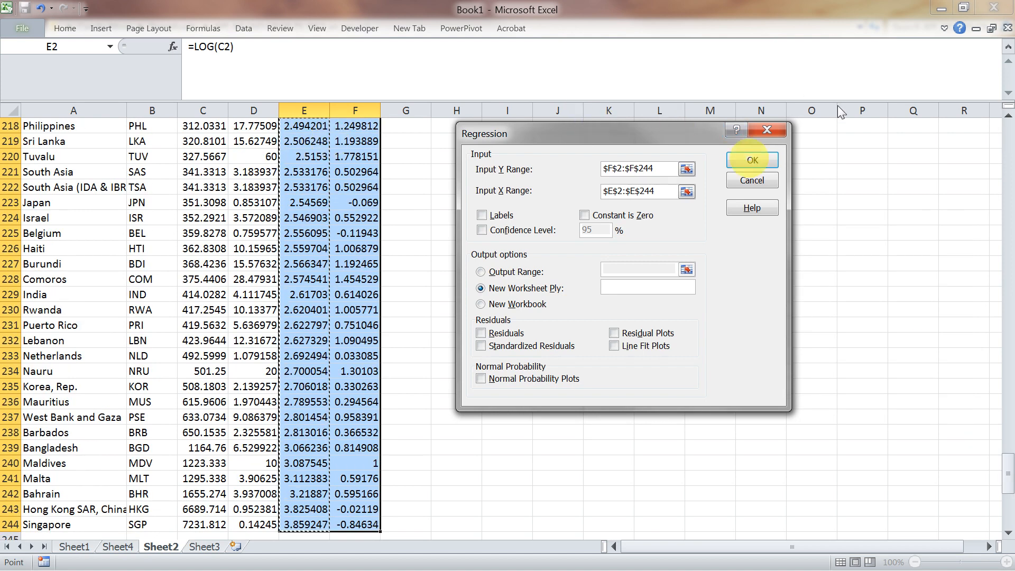
{"action": "left_click", "coordinate": [762, 160]}
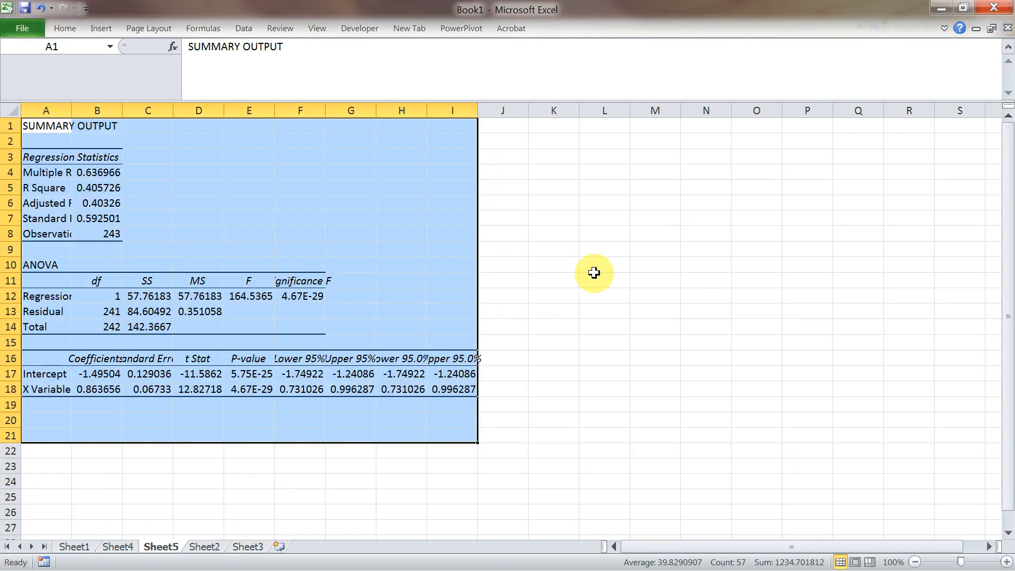
Widen columns A and E of the log regression output and check its R Square and the P-value of X Variable 1
{"action": "left_click_drag", "start_coordinate": [70, 114], "coordinate": [114, 114]}
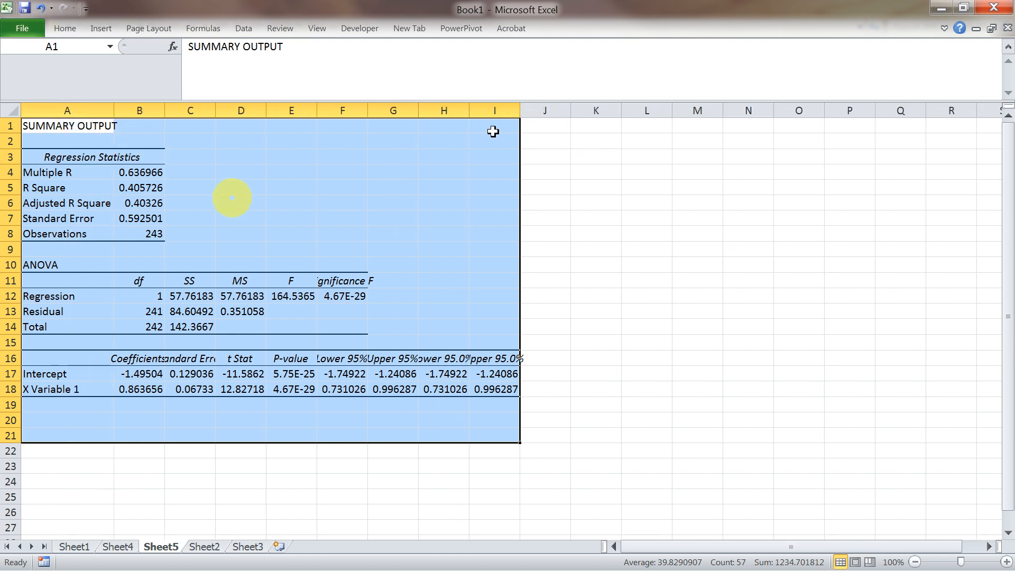
{"action": "left_click", "coordinate": [153, 186]}
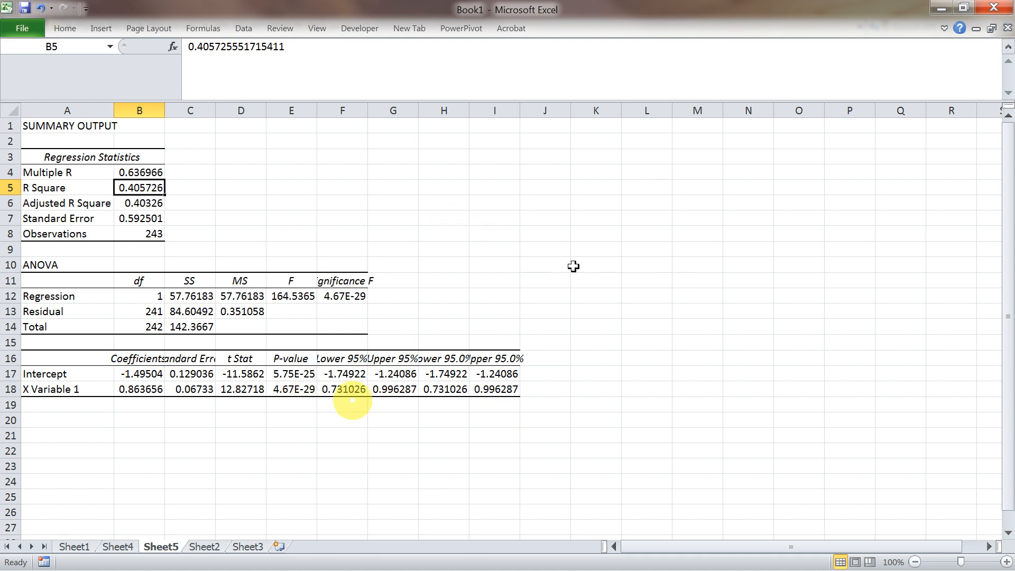
{"action": "left_click", "coordinate": [295, 389]}
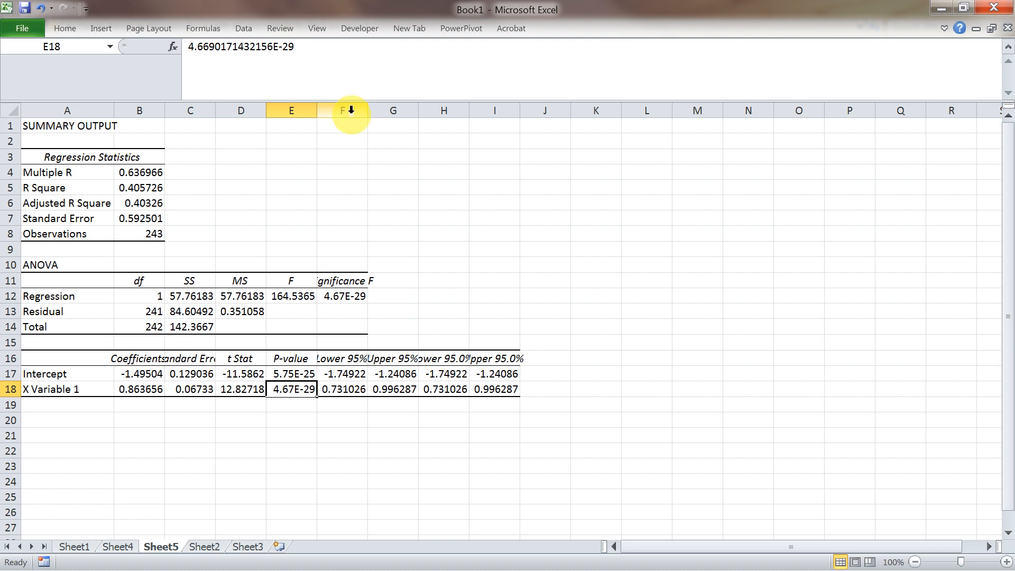
{"action": "left_click_drag", "start_coordinate": [318, 112], "coordinate": [431, 110]}
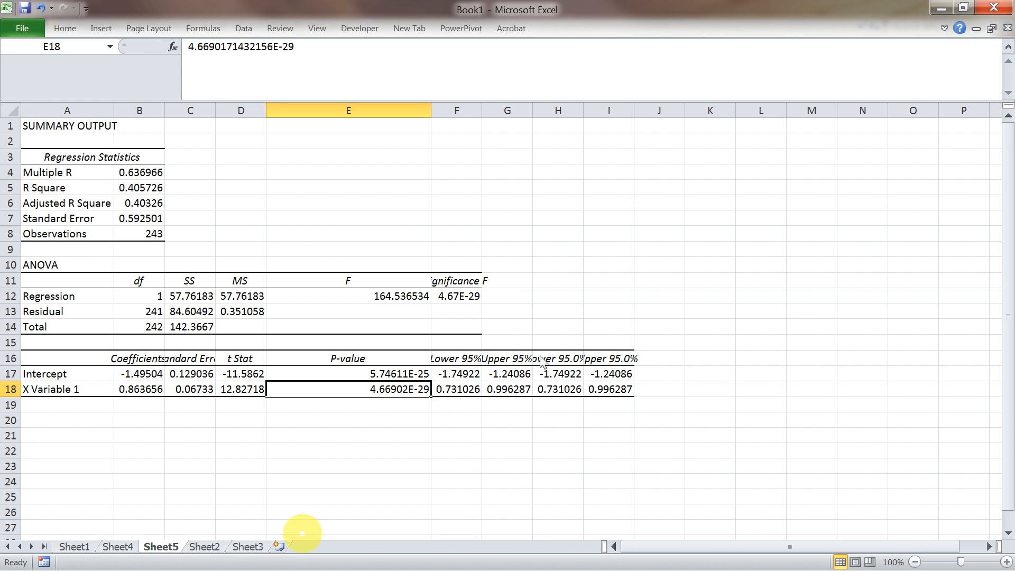
Compare the log regression output on Sheet5 with the power trendline equation and R² on Sheet2's Cropland chart
{"action": "left_click", "coordinate": [117, 546]}
{"action": "left_click", "coordinate": [212, 551]}
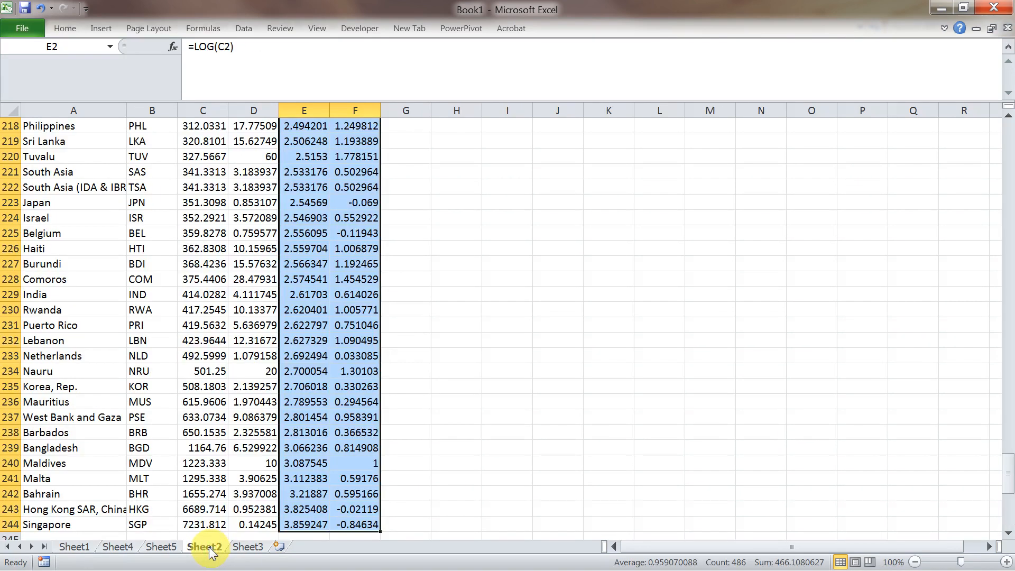
{"action": "scroll", "coordinate": [537, 444], "scroll_direction": "up", "scroll_amount": 3}
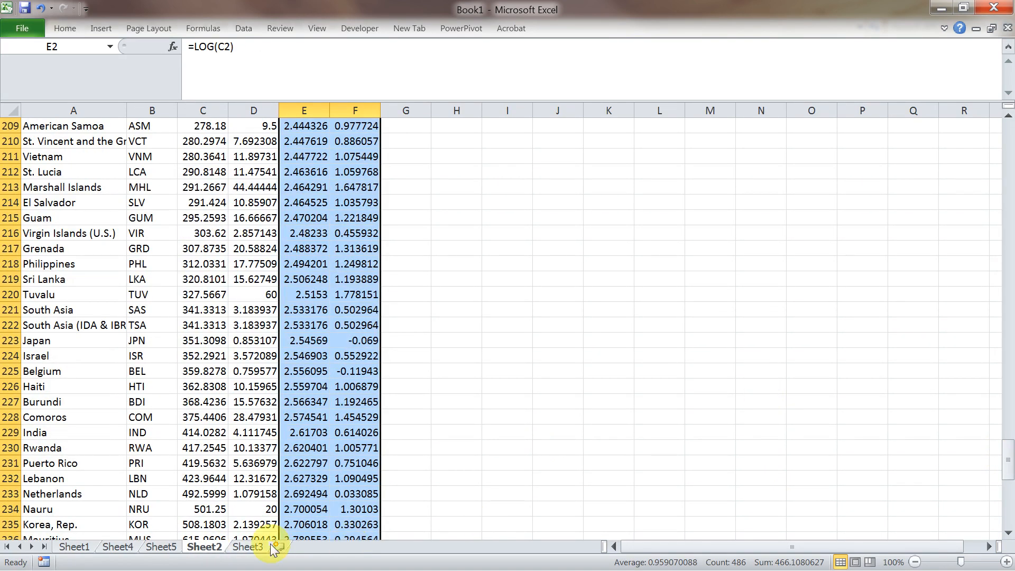
{"action": "left_click", "coordinate": [247, 546]}
{"action": "left_click", "coordinate": [204, 548]}
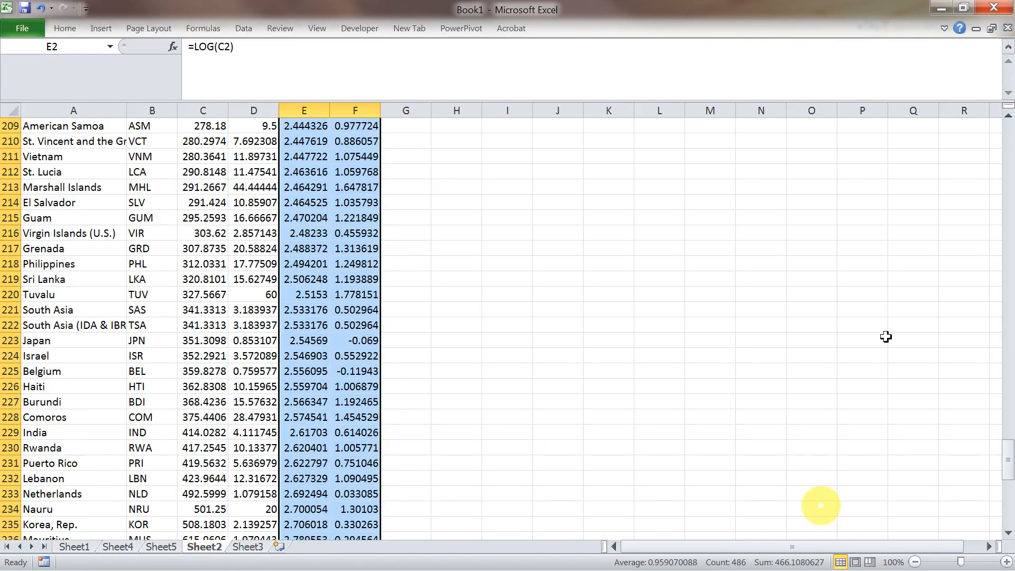
{"action": "left_click_drag", "start_coordinate": [1006, 458], "coordinate": [1000, 157]}
{"action": "scroll", "coordinate": [827, 181], "scroll_direction": "up", "scroll_amount": 3}
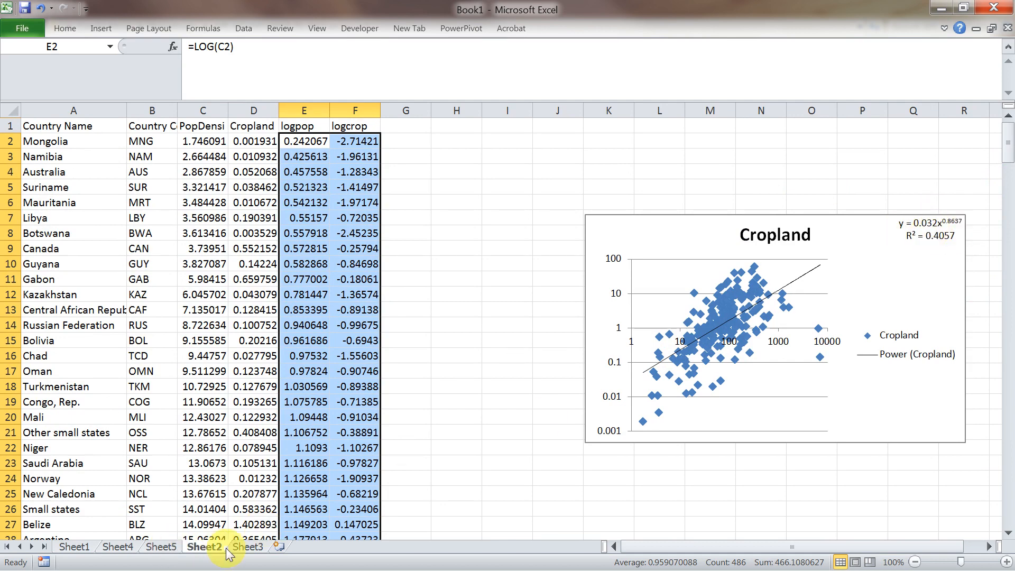
{"action": "left_click", "coordinate": [248, 547]}
{"action": "left_click", "coordinate": [161, 547]}
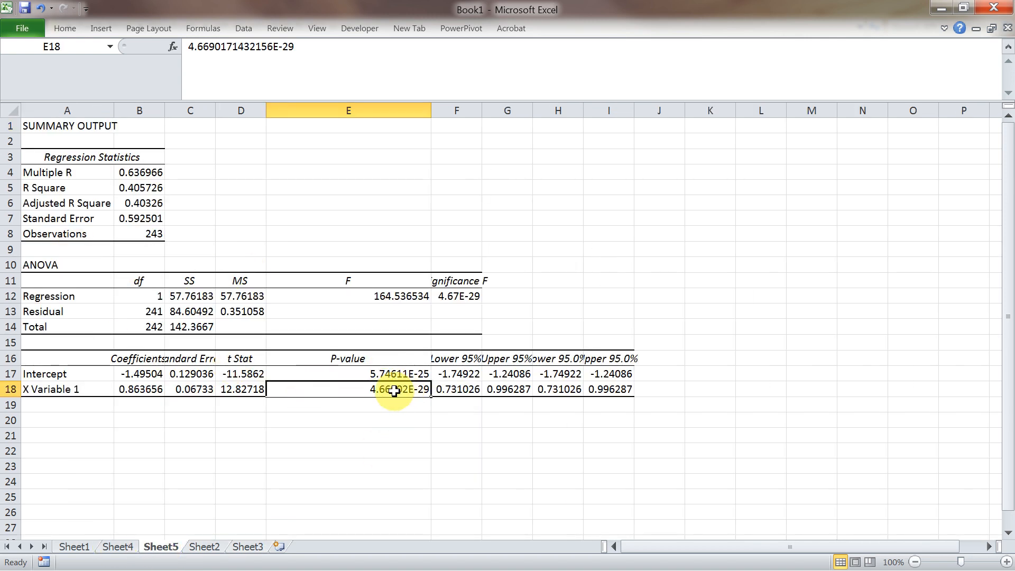
{"action": "left_click", "coordinate": [758, 390]}
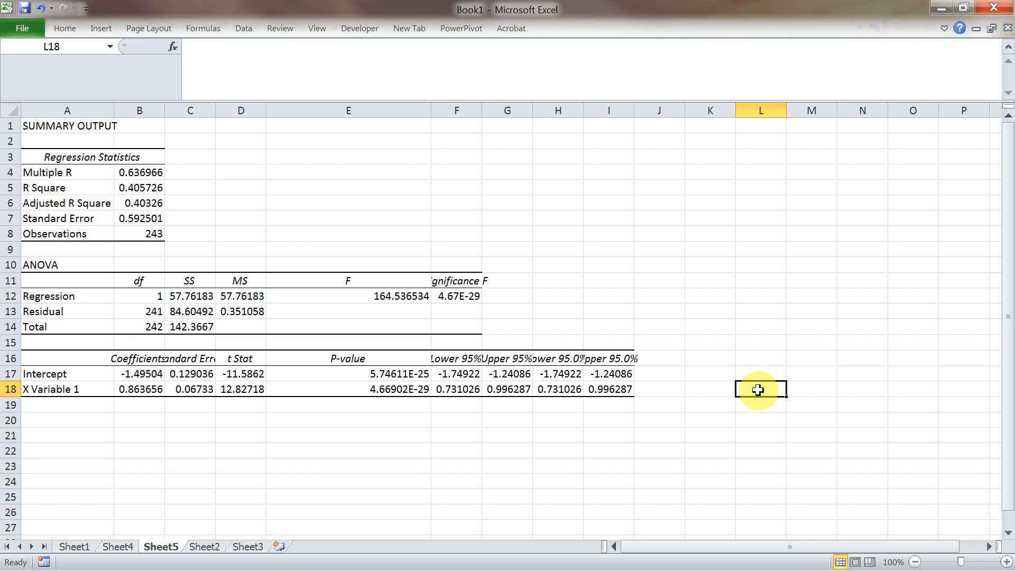
Close Book1 and both World Bank CSV workbooks without saving the changes
{"action": "left_click", "coordinate": [1003, 8]}
{"action": "left_click", "coordinate": [506, 322]}
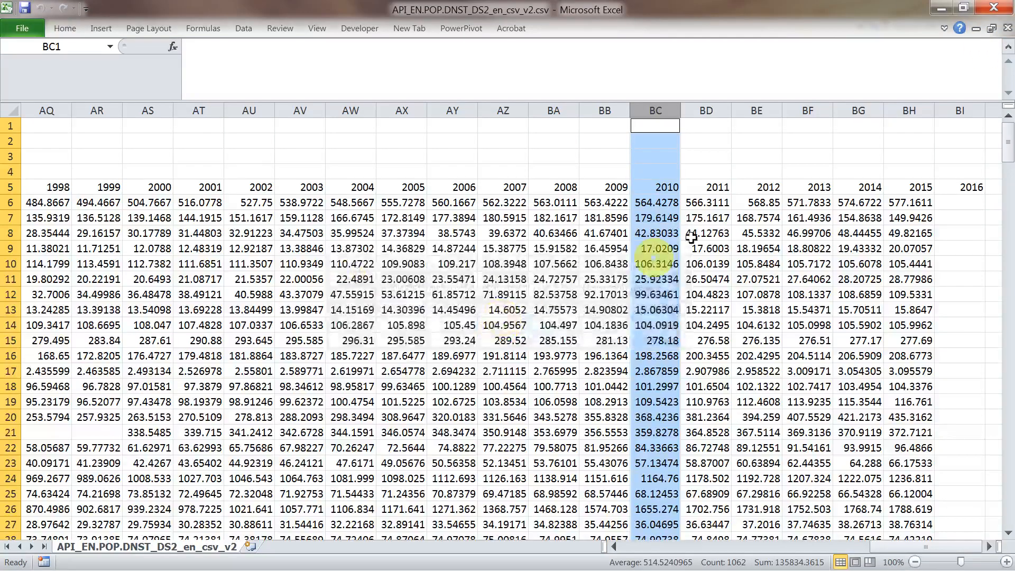
{"action": "left_click", "coordinate": [997, 7]}
{"action": "left_click", "coordinate": [534, 313]}
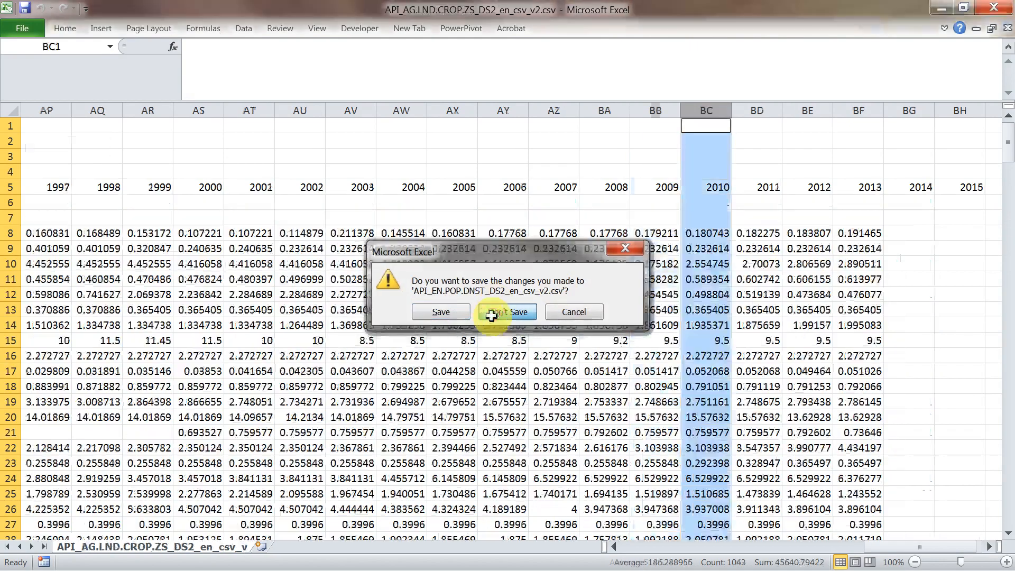
{"action": "left_click", "coordinate": [1003, 7]}
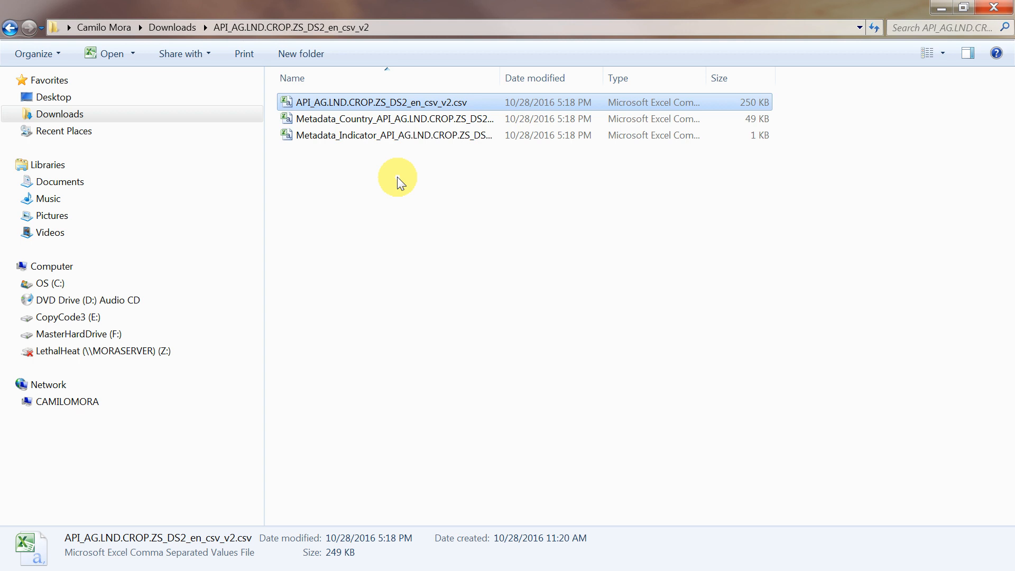
Delete rows 1 to 4 above the headers in API_AG.LND.CROP.ZS_DS2_en_csv_v2.csv, and close the file with its changes saved
{"action": "double_click", "coordinate": [360, 103]}
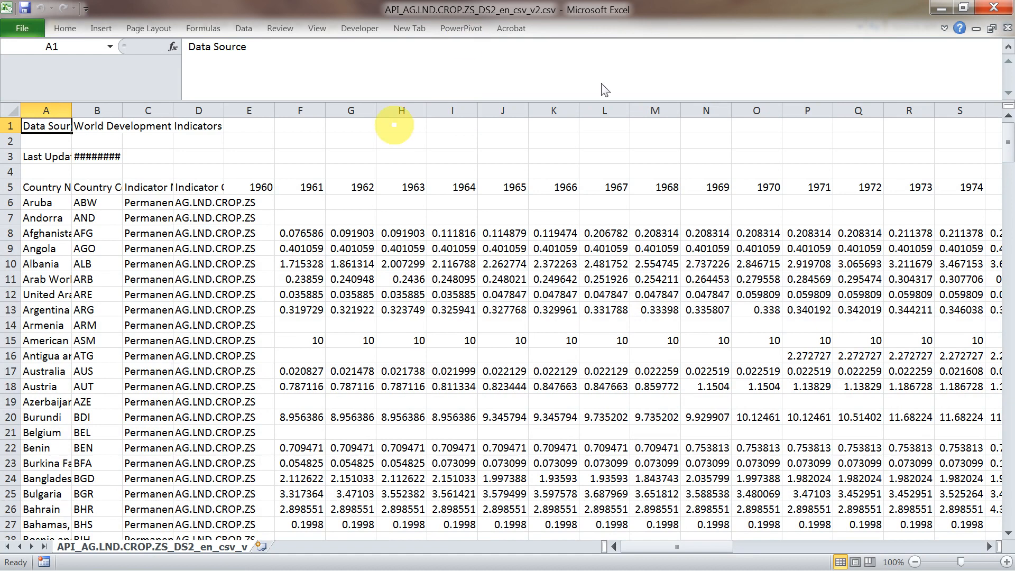
{"action": "left_click_drag", "start_coordinate": [5, 125], "coordinate": [8, 166]}
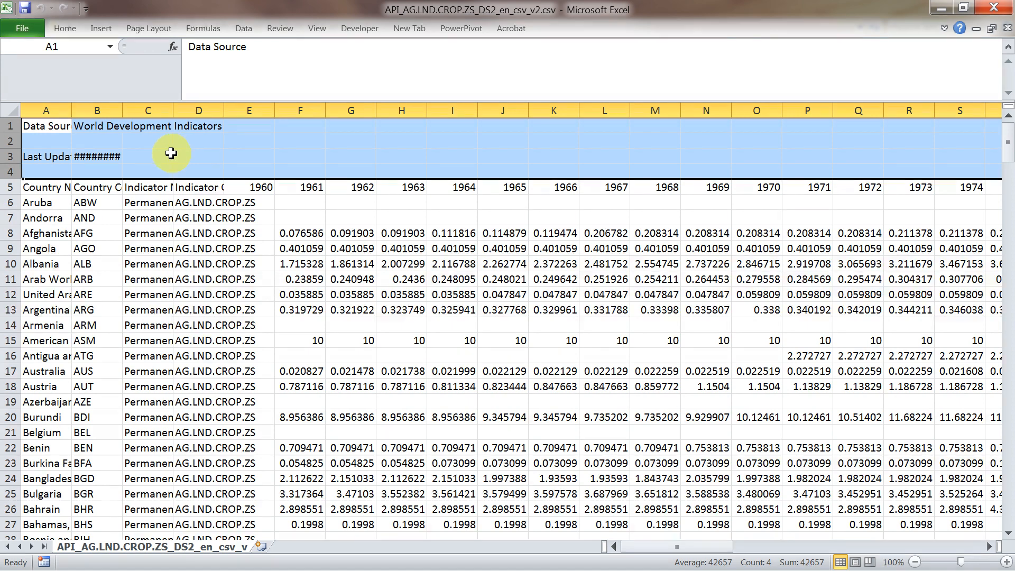
{"action": "right_click", "coordinate": [170, 153]}
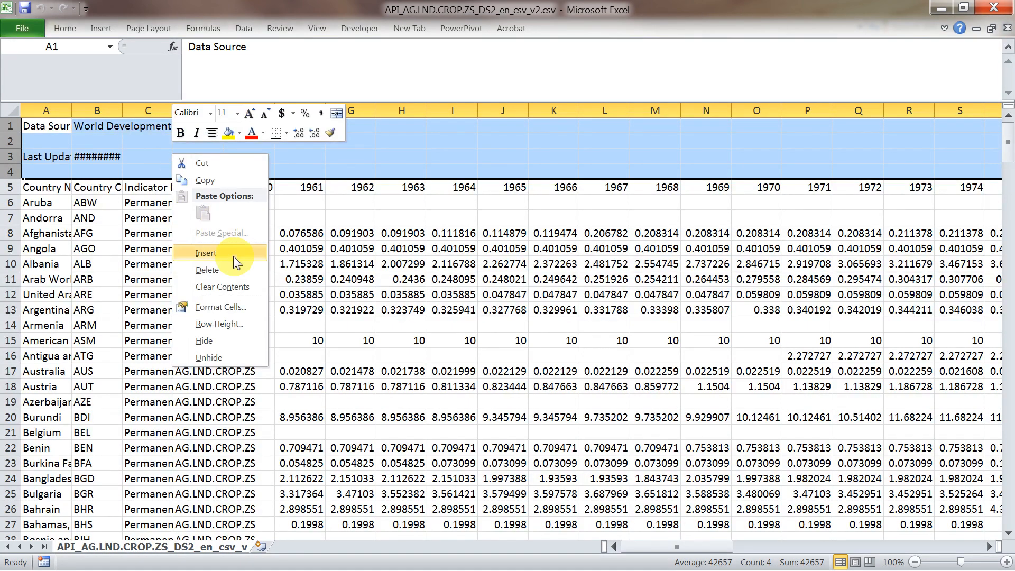
{"action": "left_click", "coordinate": [225, 269]}
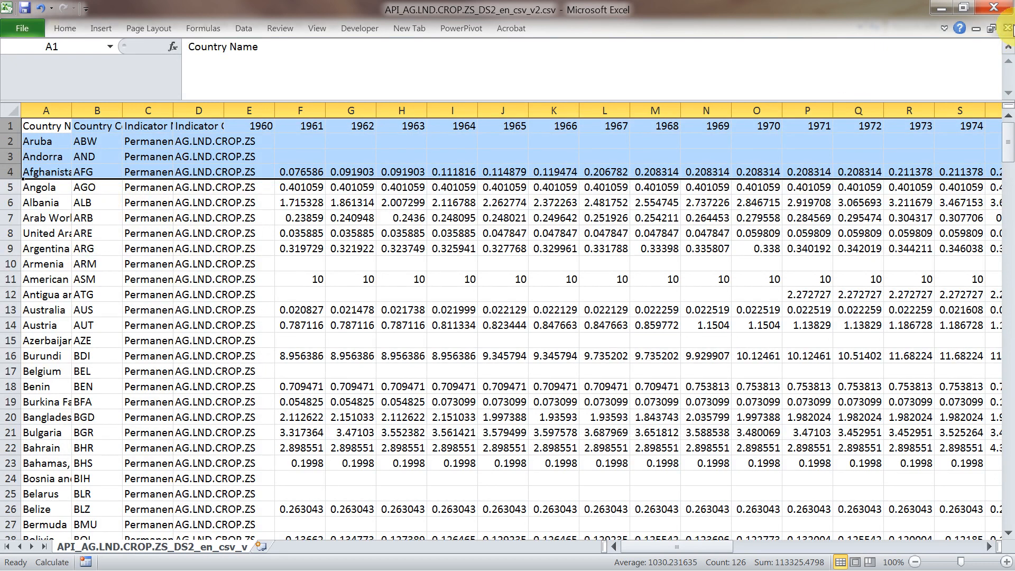
{"action": "left_click", "coordinate": [1007, 26]}
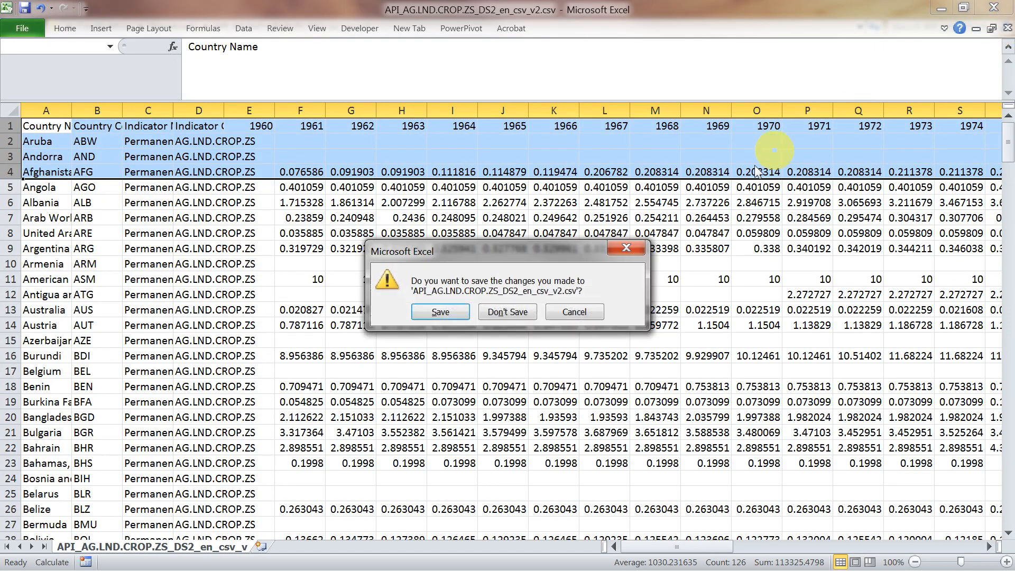
{"action": "left_click", "coordinate": [439, 315]}
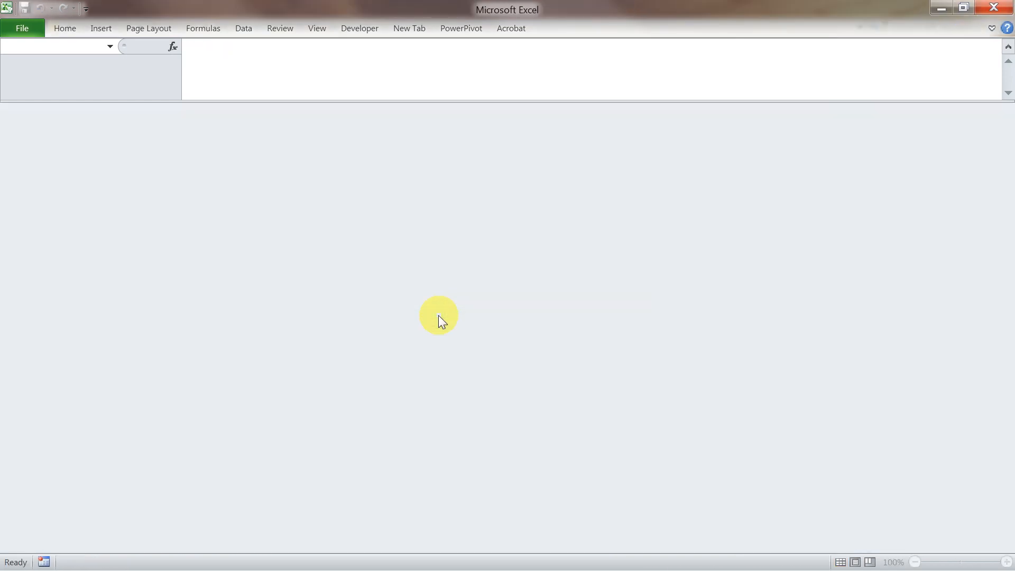
Return to the Downloads folder and open API_EN.POP.DNST_DS2_en_csv_v2.csv from the API_EN.POP.DNST_DS2_en_csv_v2 folder
{"action": "left_click", "coordinate": [943, 8]}
{"action": "left_click", "coordinate": [10, 27]}
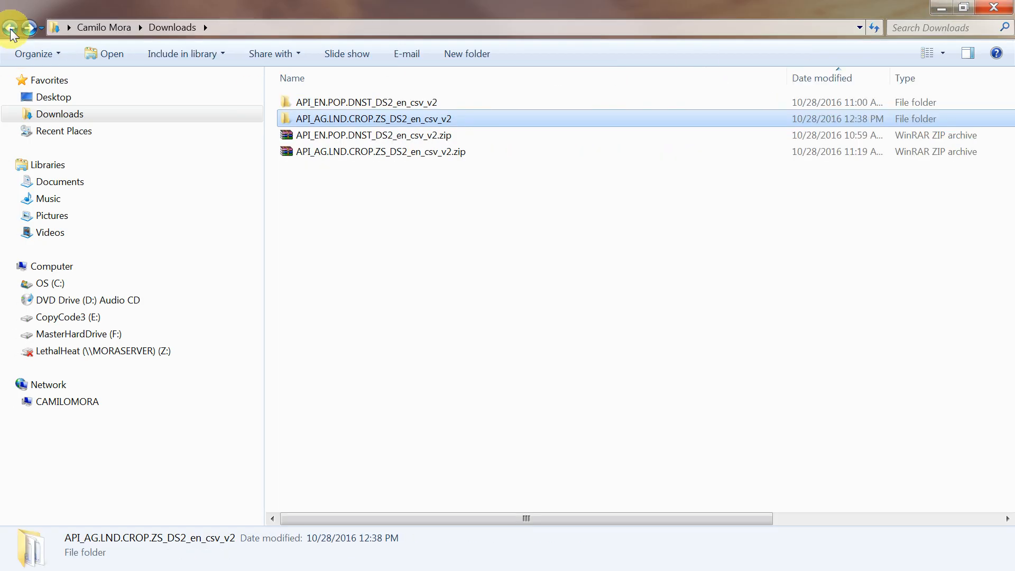
{"action": "left_click", "coordinate": [345, 106]}
{"action": "double_click", "coordinate": [344, 106]}
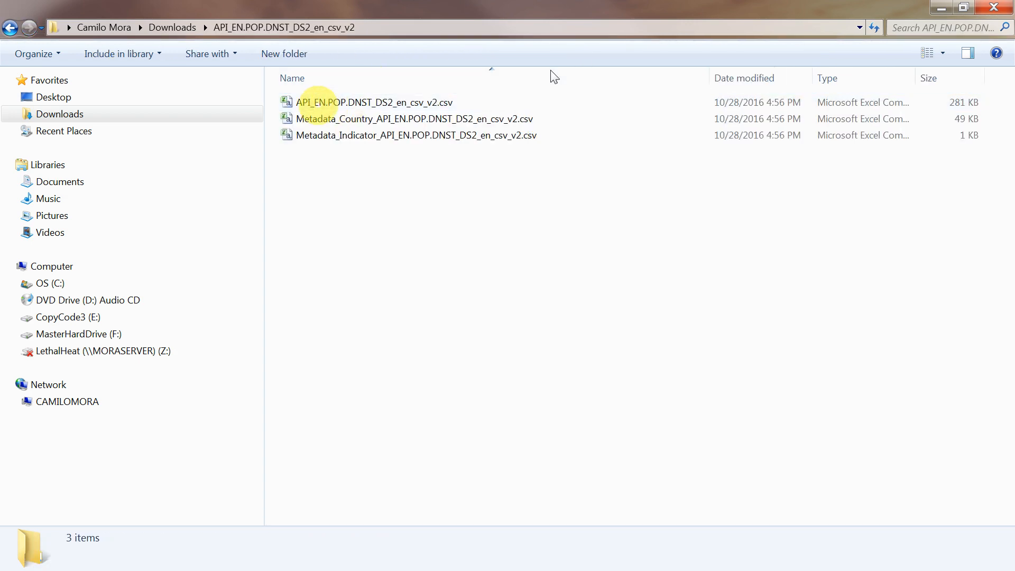
{"action": "double_click", "coordinate": [377, 102]}
Delete rows 1 to 4 above the headers in the population density file, and close it with its changes saved
{"action": "left_click_drag", "start_coordinate": [10, 126], "coordinate": [6, 186]}
{"action": "key", "text": "shift+Up"}
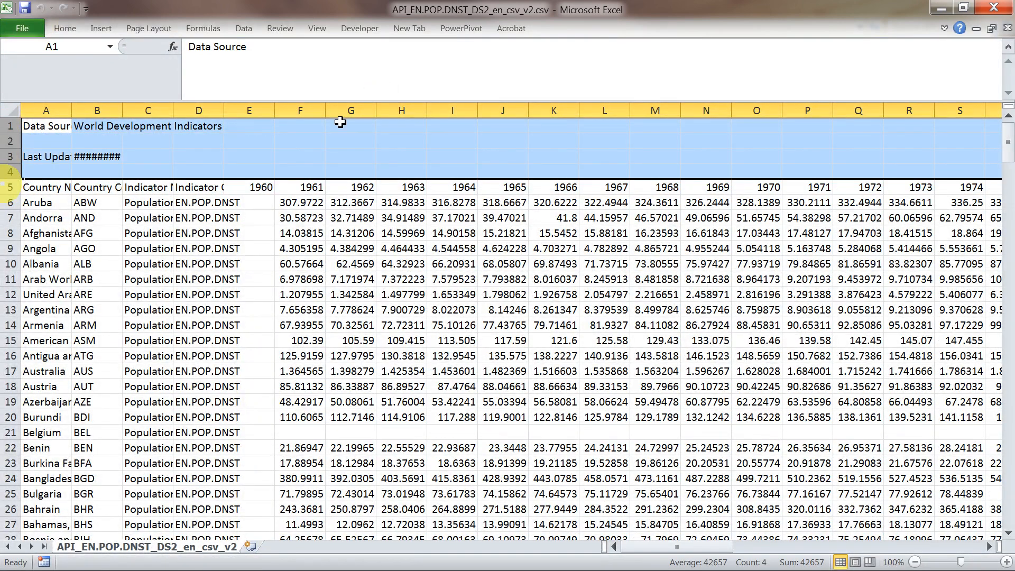
{"action": "right_click", "coordinate": [174, 162]}
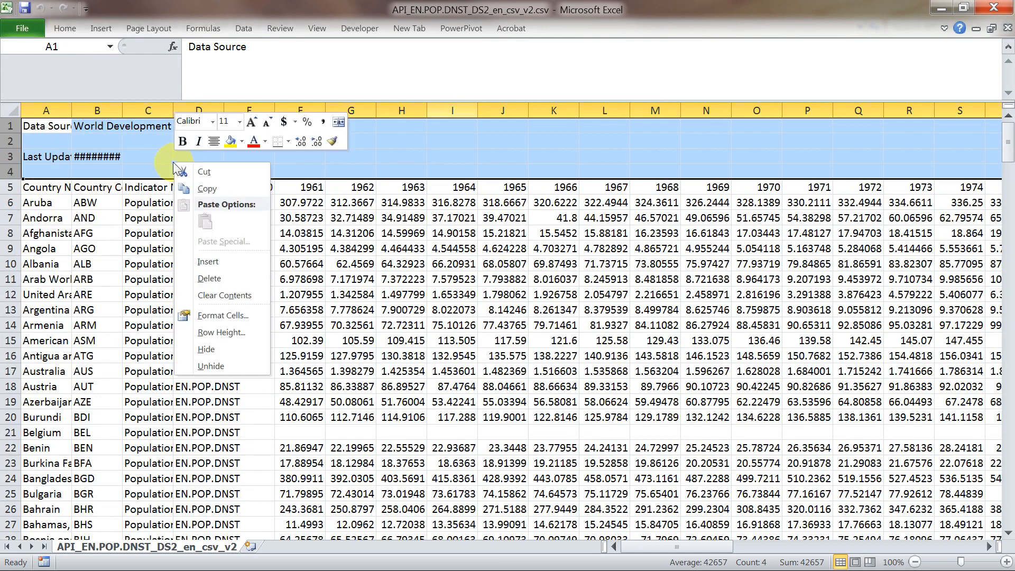
{"action": "left_click", "coordinate": [200, 280]}
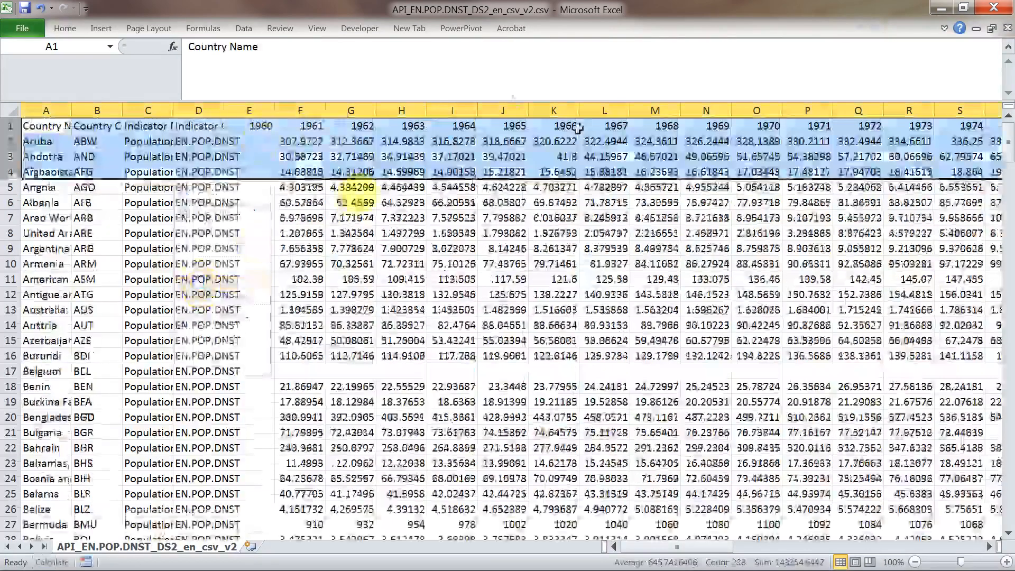
{"action": "left_click", "coordinate": [8, 128]}
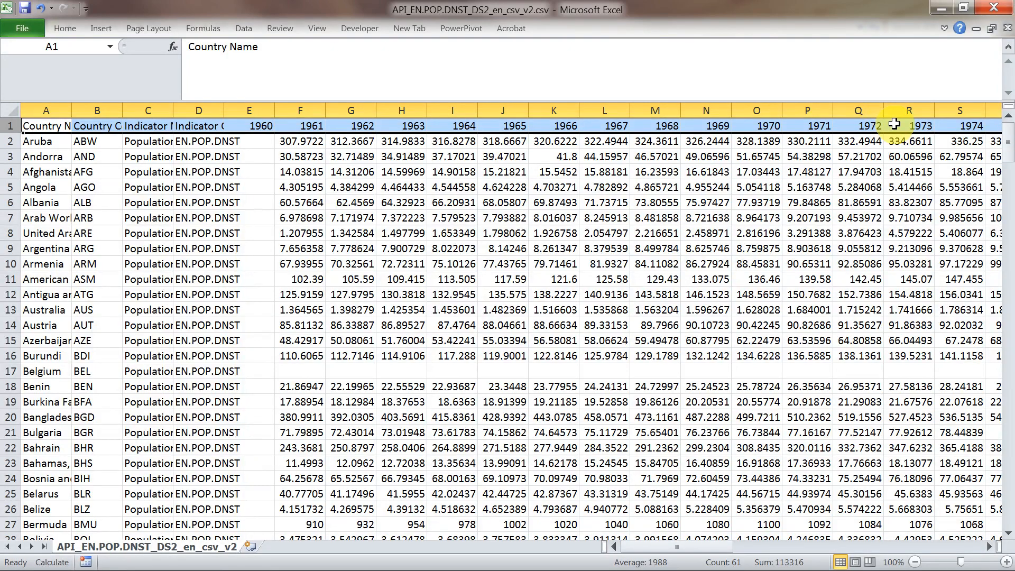
{"action": "left_click", "coordinate": [1006, 28]}
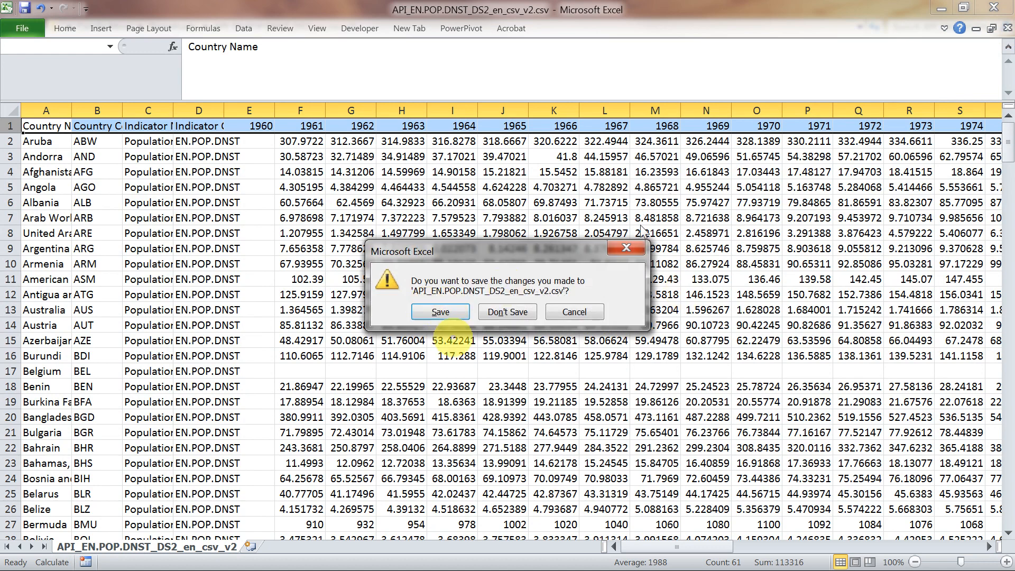
{"action": "left_click", "coordinate": [450, 310]}
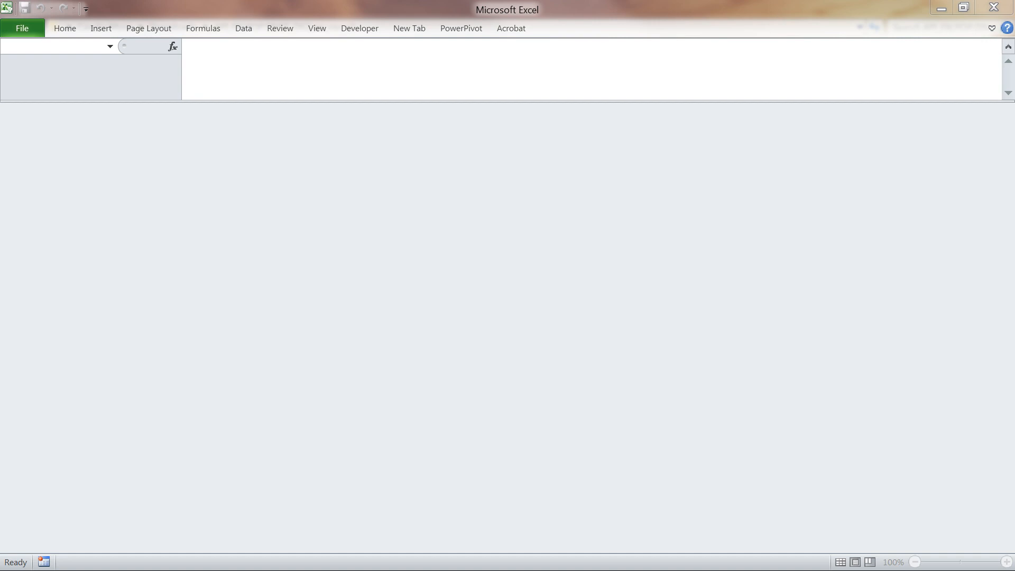
Switch to RGui, maximize the R Console, assign 1 to the variable a and print a
{"action": "left_click_drag", "start_coordinate": [1014, 47], "coordinate": [804, 1]}
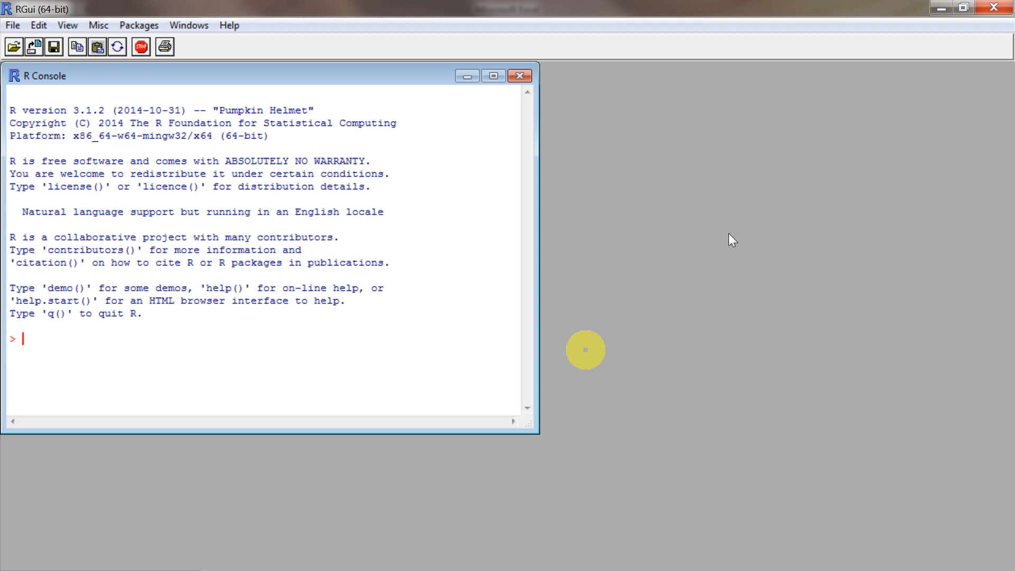
{"action": "left_click", "coordinate": [494, 76]}
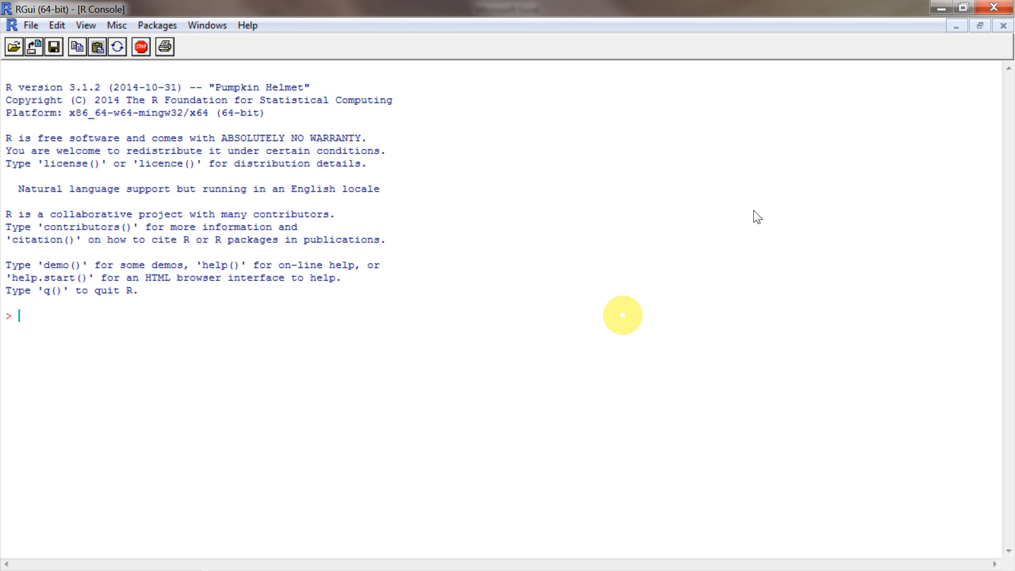
{"action": "type", "text": "a=1"}
{"action": "key", "text": "Return"}
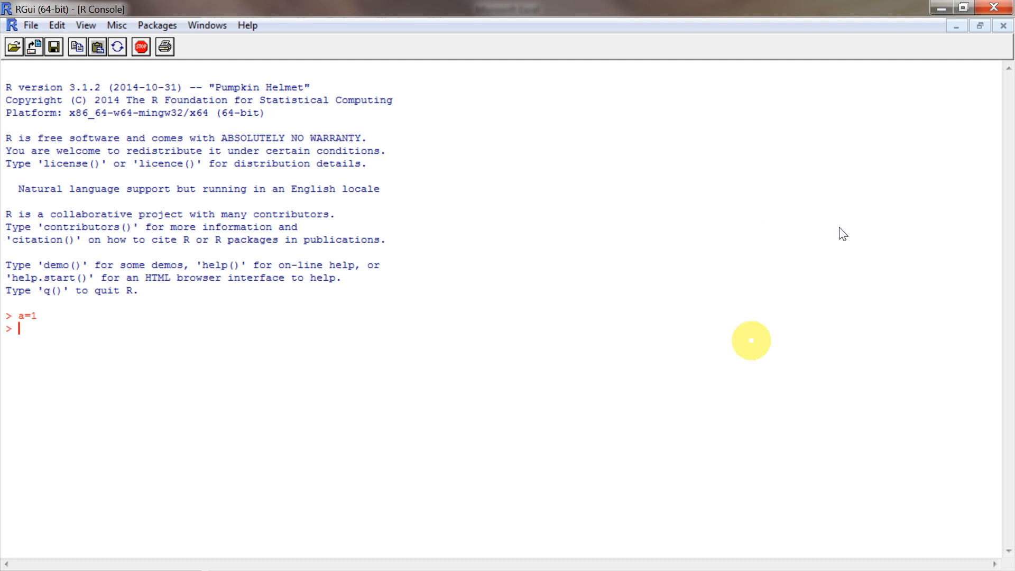
{"action": "key", "text": "Return"}
{"action": "key", "text": "Return"}
{"action": "key", "text": "Return"}
{"action": "type", "text": "a"}
{"action": "key", "text": "Return"}
{"action": "key", "text": "Return"}
{"action": "key", "text": "Return"}
Assign 2 to the variable b, print b and evaluate a+b
{"action": "type", "text": "b=2"}
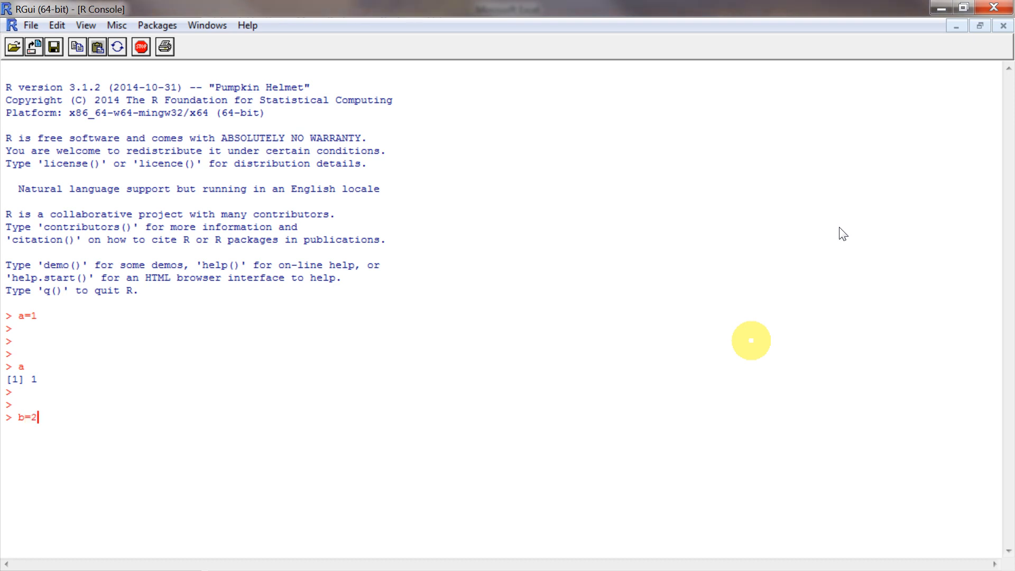
{"action": "key", "text": "Return"}
{"action": "key", "text": "Return"}
{"action": "type", "text": "b"}
{"action": "key", "text": "Return"}
{"action": "type", "text": "a+b"}
{"action": "key", "text": "Return"}
Begin an R command that assigns a read.csv( call to the variable pop
{"action": "type", "text": "pop"}
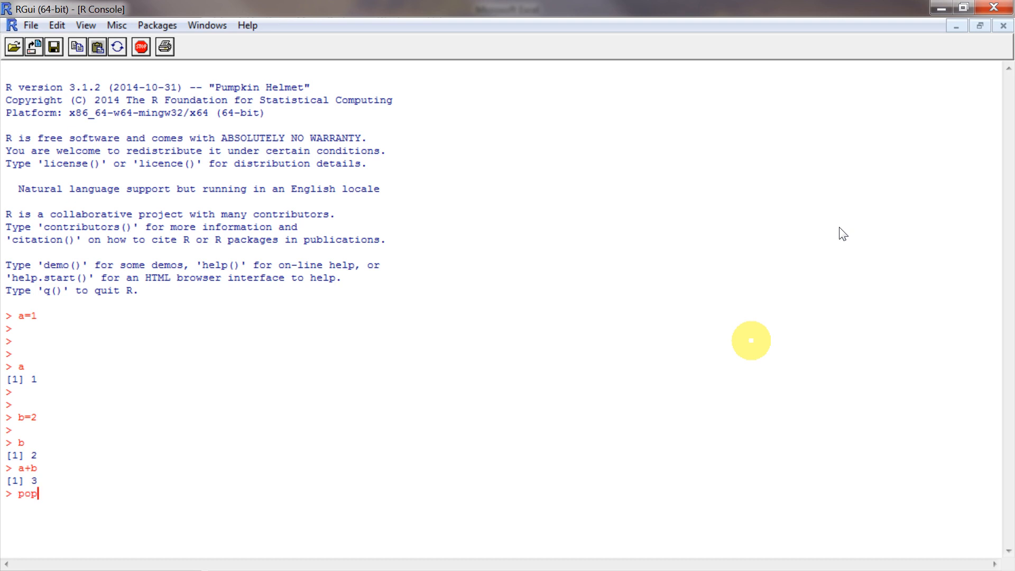
{"action": "type", "text": "="}
{"action": "type", "text": "read.csv("}
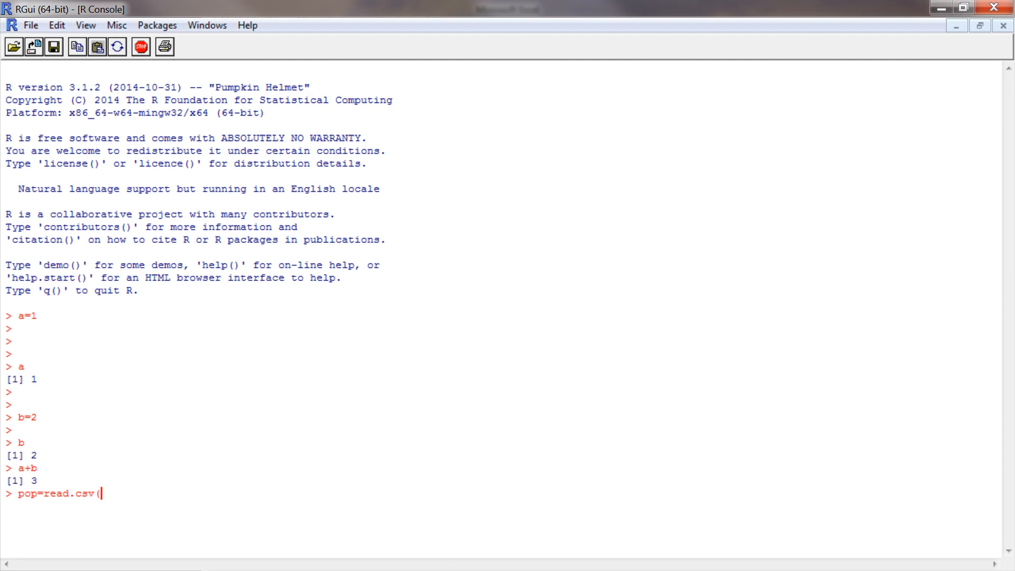
Copy the API_EN.POP.DNST_DS2_en_csv_v2 folder path from Windows Explorer and paste it after read.csv( in the R Console
{"action": "key", "text": "alt+Tab"}
{"action": "left_click_drag", "start_coordinate": [717, 6], "coordinate": [410, 1]}
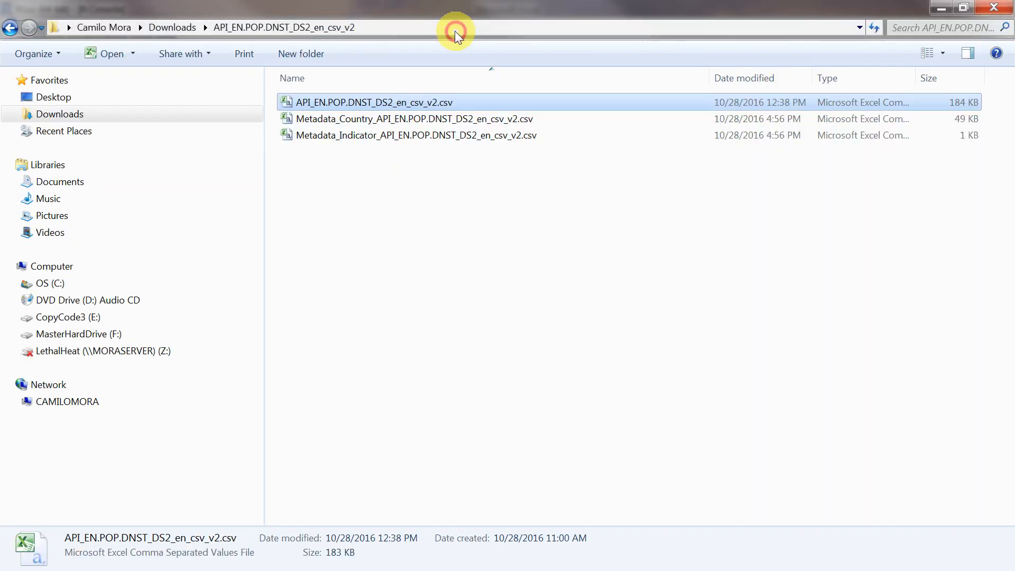
{"action": "left_click", "coordinate": [457, 31]}
{"action": "key", "text": "ctrl+c"}
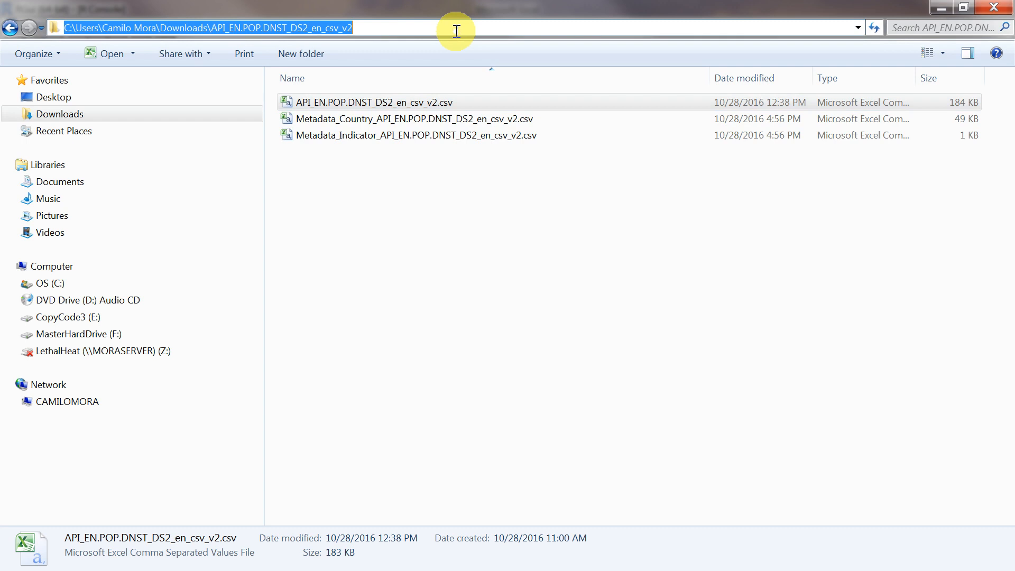
{"action": "right_click", "coordinate": [360, 27]}
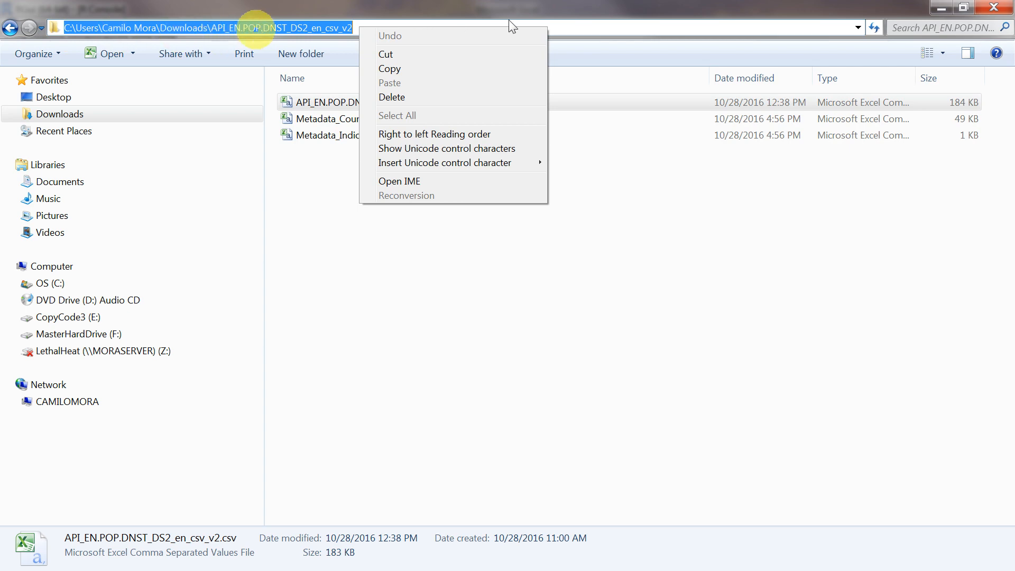
{"action": "left_click", "coordinate": [405, 69]}
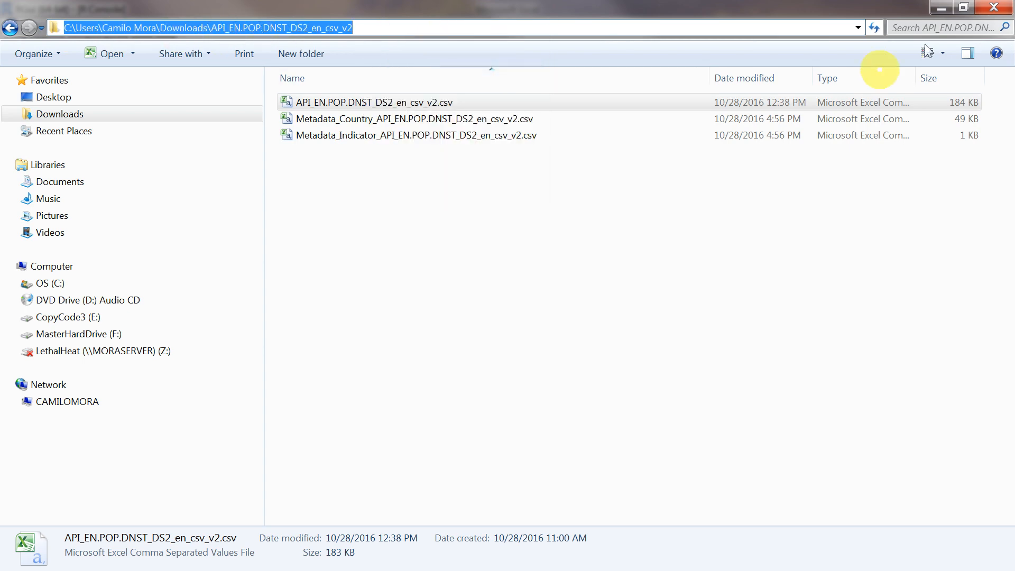
{"action": "left_click", "coordinate": [942, 7]}
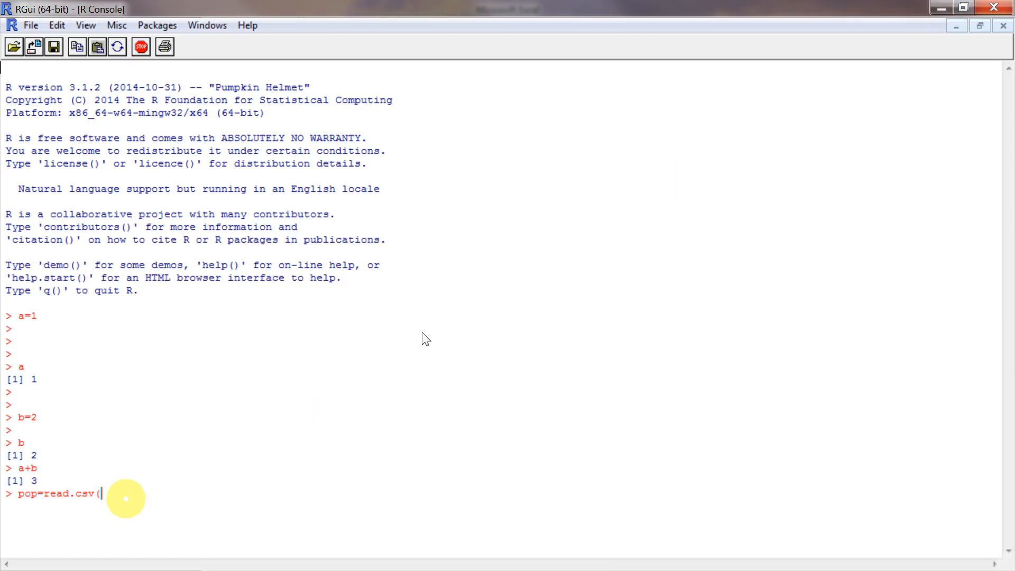
{"action": "right_click", "coordinate": [125, 499]}
{"action": "left_click", "coordinate": [192, 364]}
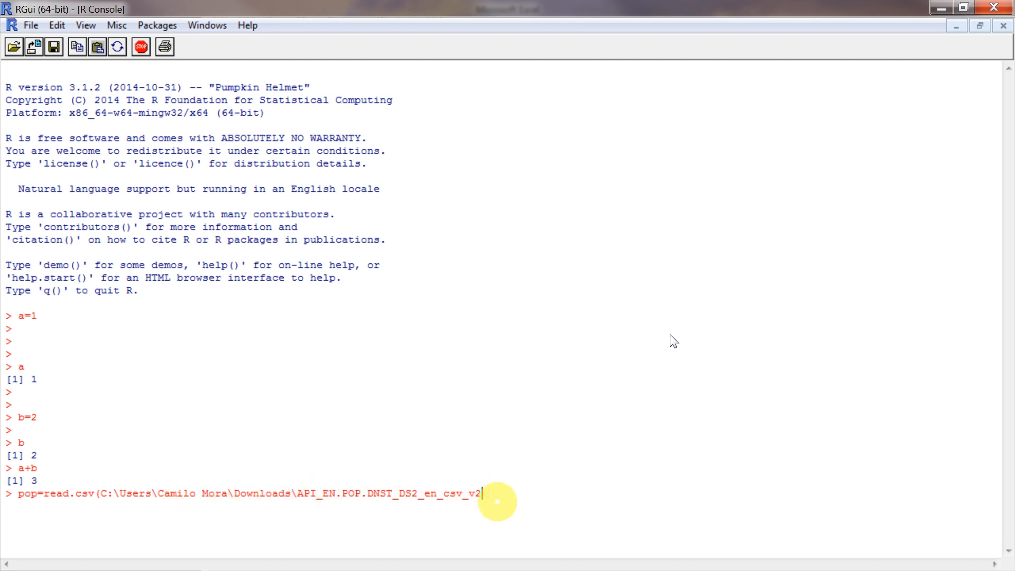
Append a forward slash to the path in the read.csv command and copy the full file name API_EN.POP.DNST_DS2_en_csv_v2.csv from Windows Explorer
{"action": "type", "text": "/"}
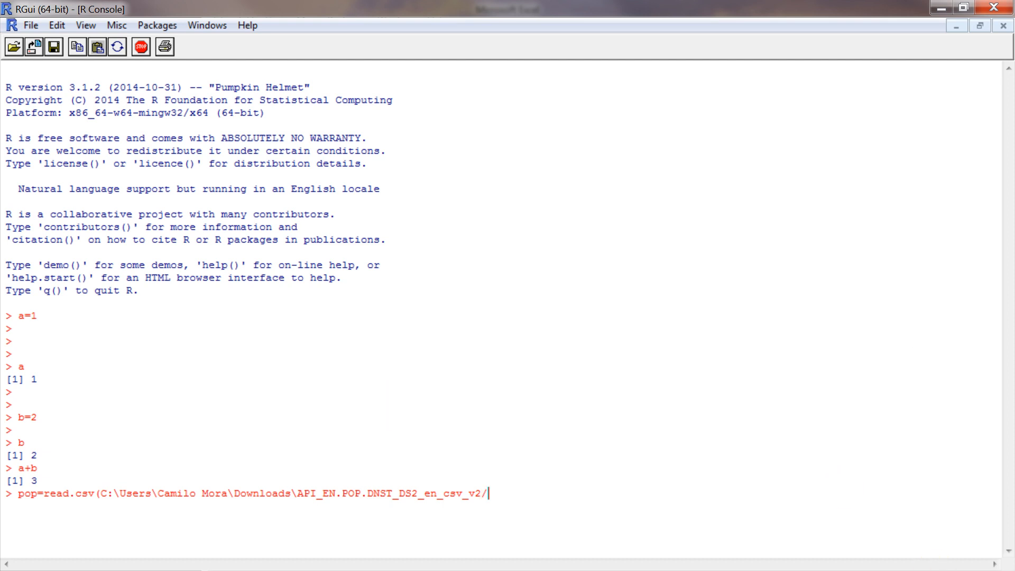
{"action": "key", "text": "alt+Tab"}
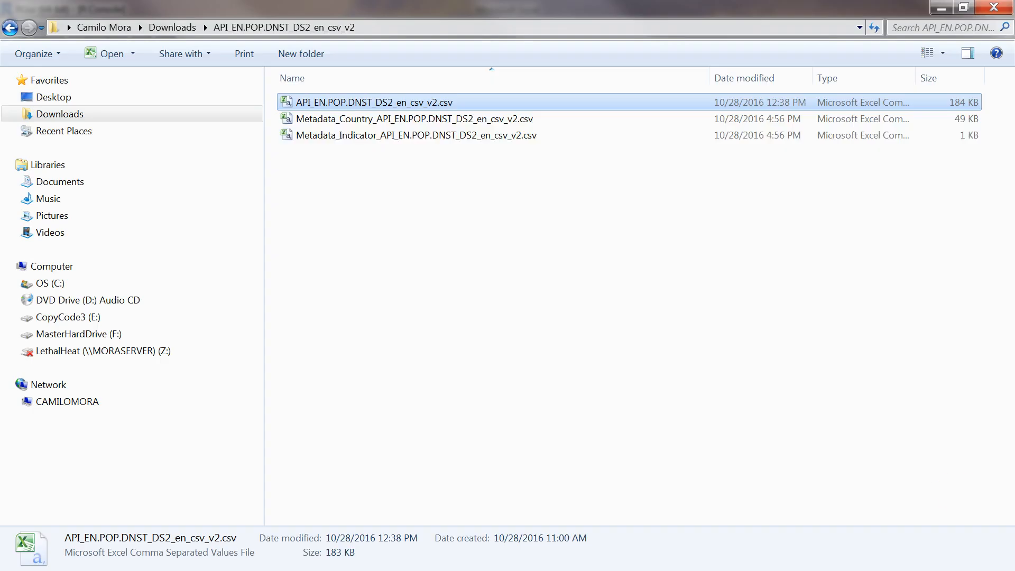
{"action": "right_click", "coordinate": [395, 106]}
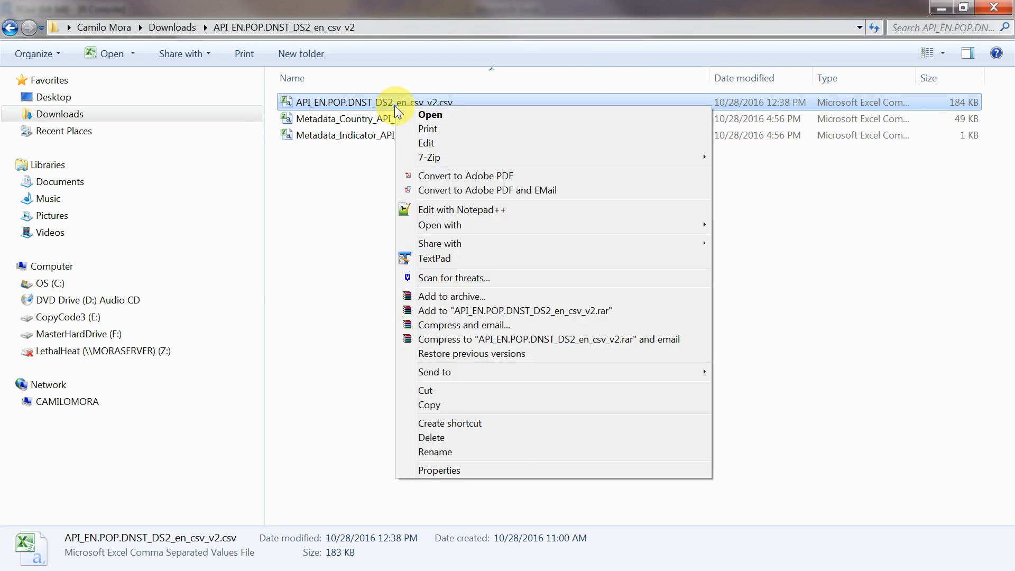
{"action": "left_click", "coordinate": [448, 452]}
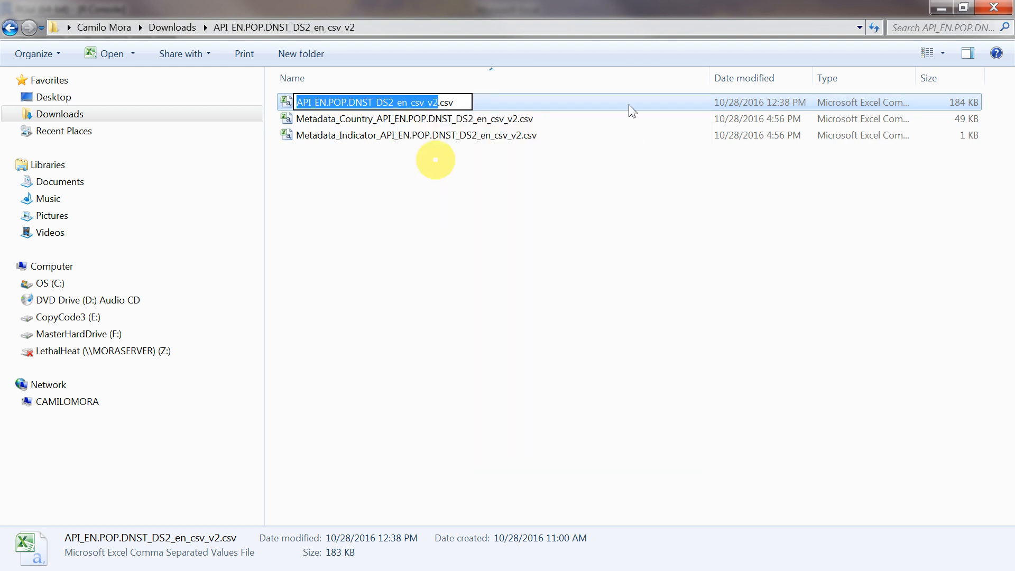
{"action": "left_click", "coordinate": [458, 102]}
{"action": "left_click_drag", "start_coordinate": [458, 102], "coordinate": [298, 98]}
{"action": "key", "text": "ctrl+c"}
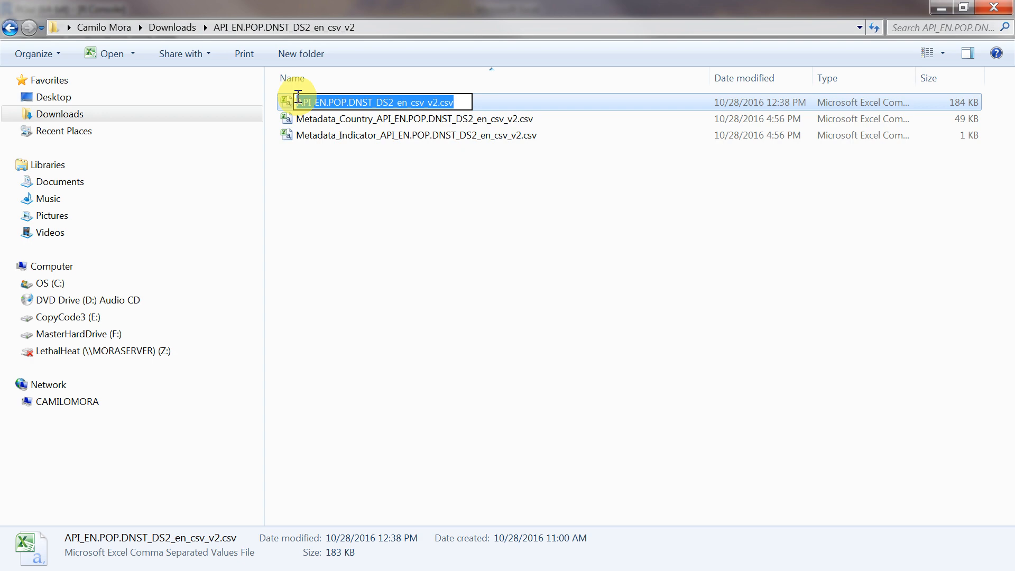
{"action": "key", "text": "Return"}
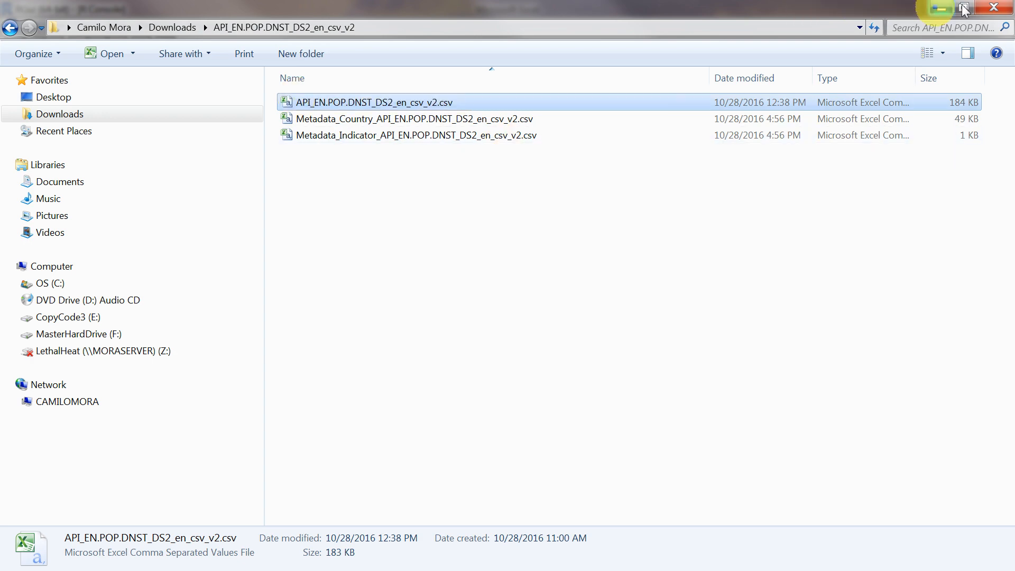
Return to the R Console, paste the file name after the slash, close the parenthesis and try to run the read.csv command
{"action": "left_click", "coordinate": [942, 8]}
{"action": "right_click", "coordinate": [501, 494]}
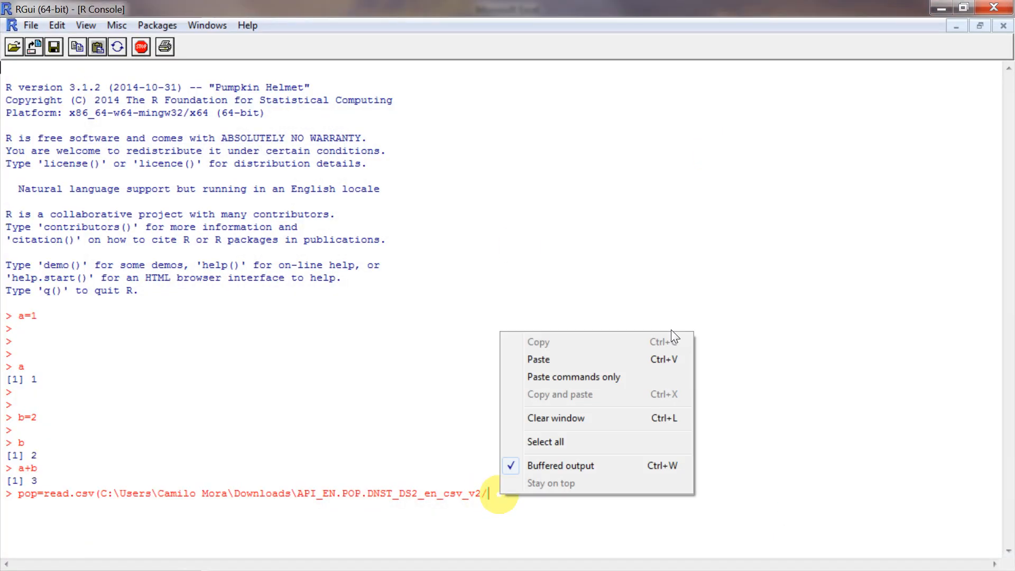
{"action": "left_click", "coordinate": [556, 361]}
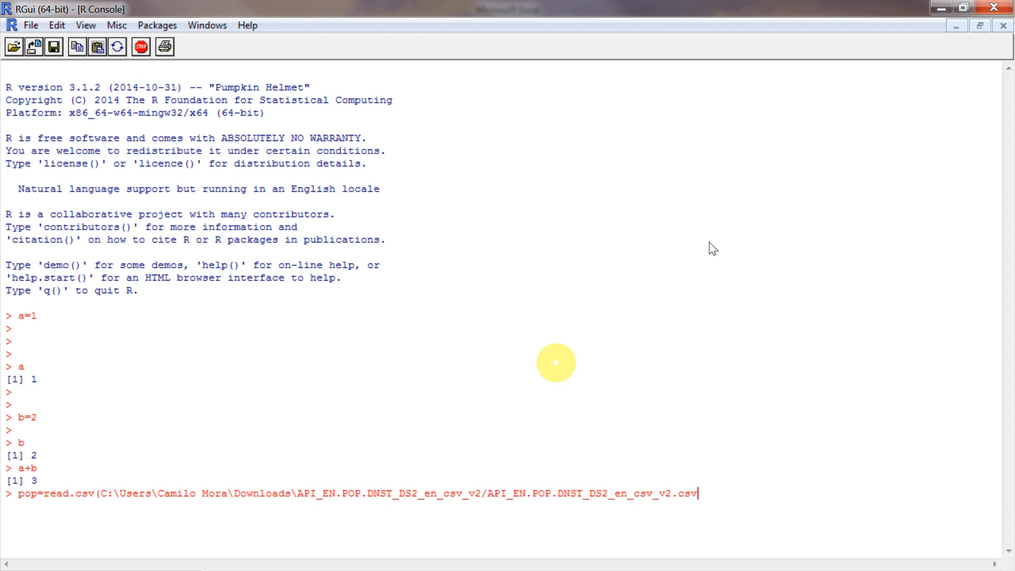
{"action": "type", "text": ")"}
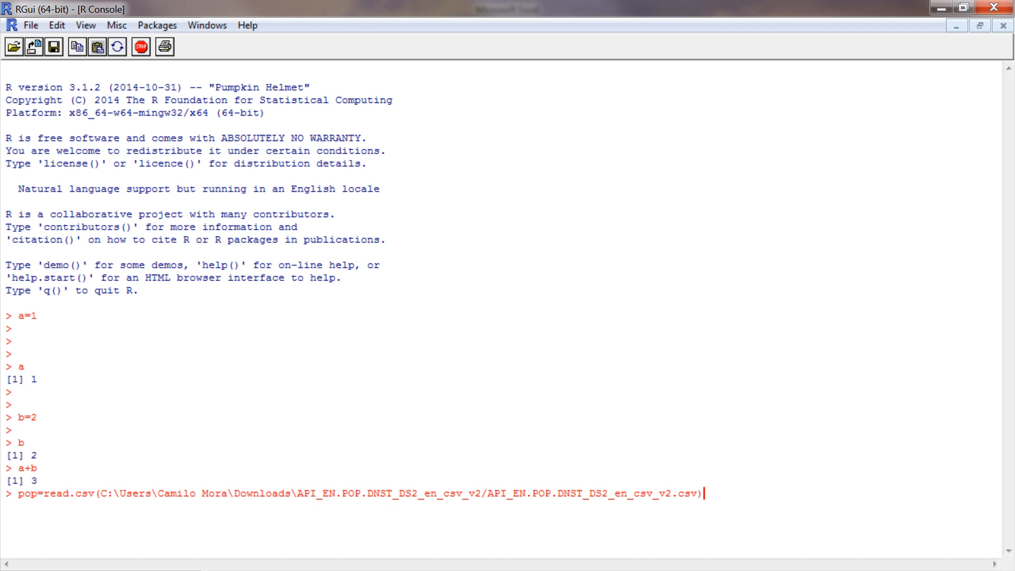
{"action": "key", "text": "Return"}
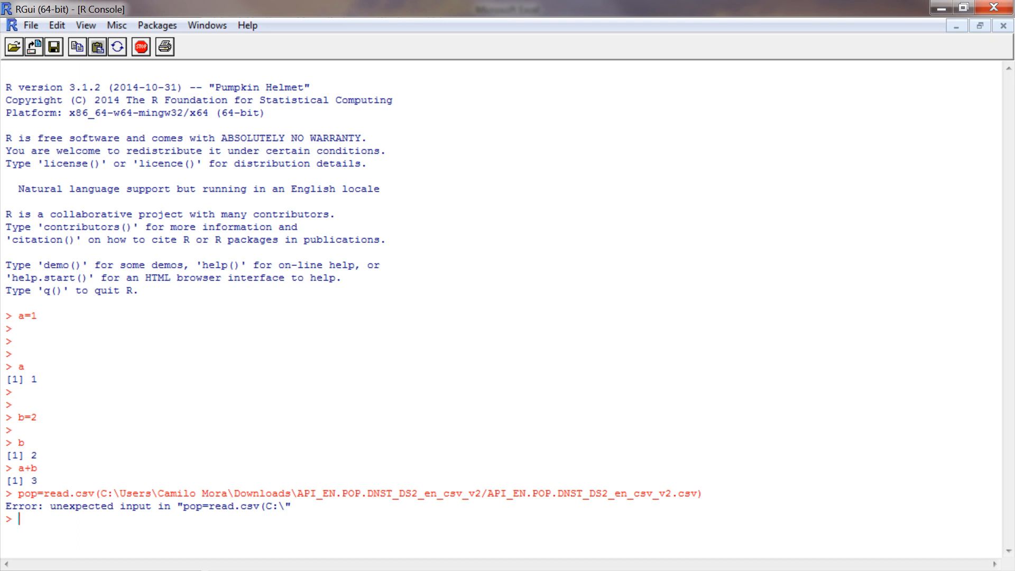
Recall the pop=read.csv command and replace the backslash after C: with a forward slash
{"action": "key", "text": "Up"}
{"action": "key", "text": "Left"}
{"action": "key", "text": "Left"}
{"action": "key", "text": "Left"}
{"action": "key", "text": "Left"}
{"action": "key", "text": "Left"}
{"action": "key", "text": "Left"}
{"action": "key", "text": "Left"}
{"action": "key", "text": "Left"}
{"action": "key", "text": "Left"}
{"action": "key", "text": "Left"}
{"action": "key", "text": "Left"}
{"action": "key", "text": "Left"}
{"action": "key", "text": "Left"}
{"action": "key", "text": "Left"}
{"action": "key", "text": "Left"}
{"action": "key", "text": "Left"}
{"action": "key", "text": "Left"}
{"action": "key", "text": "Left"}
{"action": "key", "text": "Left"}
{"action": "key", "text": "Left"}
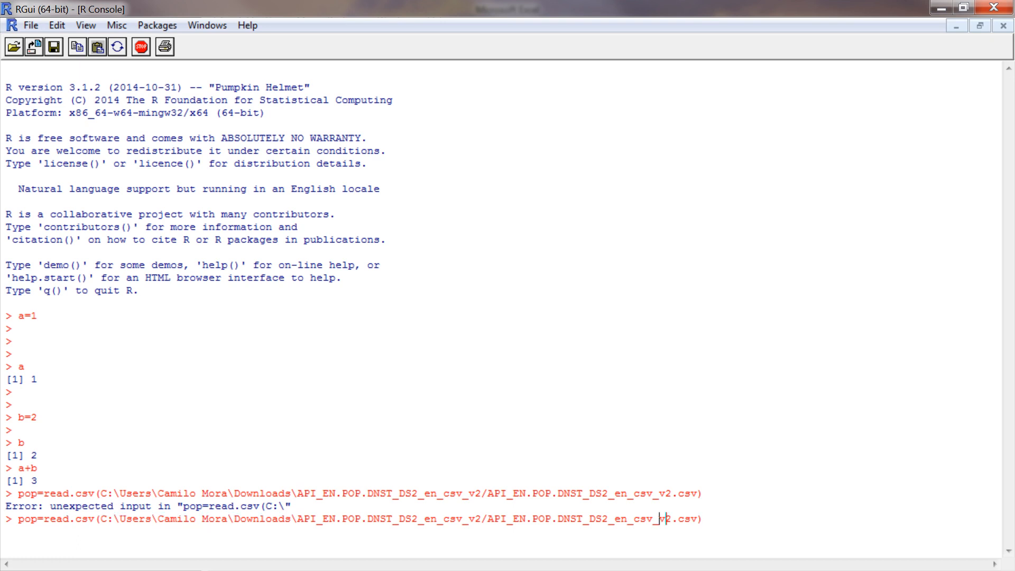
{"action": "key", "text": "Left"}
{"action": "key", "text": "Left"}
{"action": "key", "text": "Left"}
{"action": "key", "text": "Left"}
{"action": "key", "text": "Left"}
{"action": "key", "text": "Left"}
{"action": "key", "text": "Left"}
{"action": "key", "text": "Left"}
{"action": "key", "text": "Left"}
{"action": "key", "text": "Left"}
{"action": "key", "text": "Left"}
{"action": "key", "text": "Left"}
{"action": "key", "text": "Left"}
{"action": "key", "text": "Left"}
{"action": "key", "text": "Left"}
{"action": "key", "text": "Left"}
{"action": "key", "text": "Left"}
{"action": "key", "text": "Left"}
{"action": "key", "text": "Left"}
{"action": "key", "text": "Left"}
{"action": "key", "text": "Delete"}
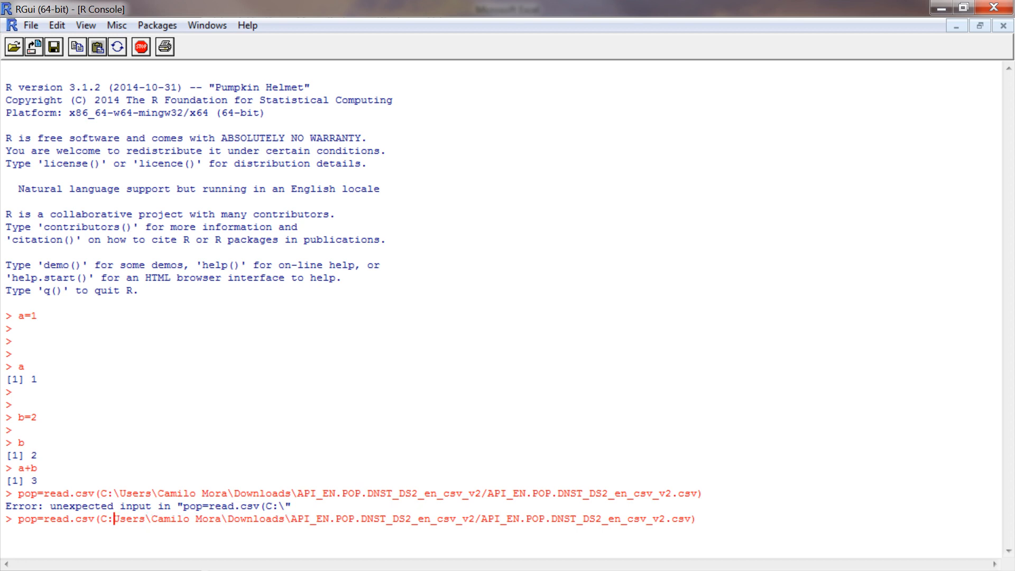
{"action": "type", "text": "/"}
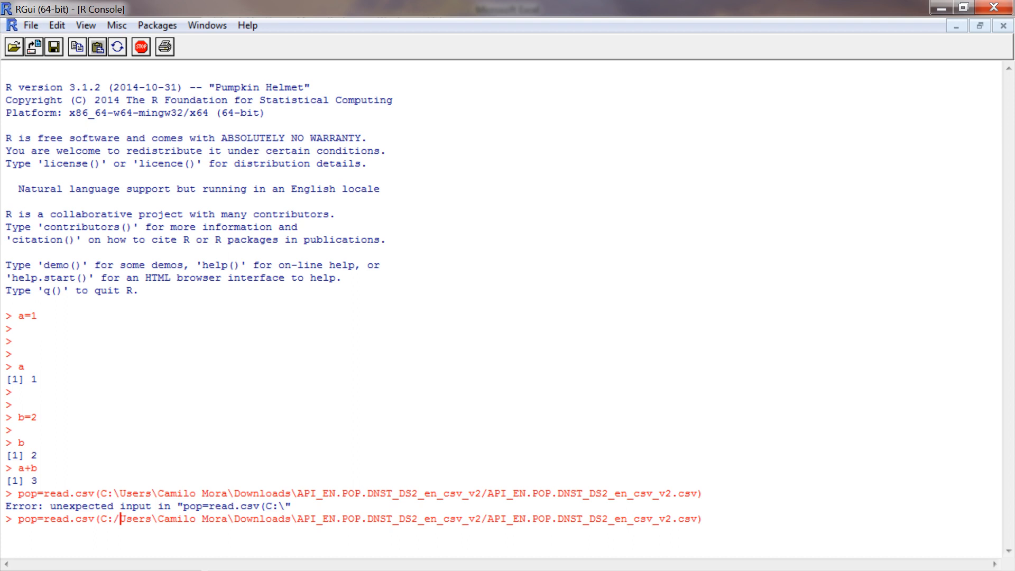
Replace the remaining backslashes in the read.csv folder path with forward slashes
{"action": "key", "text": "Right"}
{"action": "key", "text": "Right"}
{"action": "key", "text": "Right"}
{"action": "key", "text": "Right"}
{"action": "key", "text": "Delete"}
{"action": "type", "text": "/"}
{"action": "key", "text": "Right"}
{"action": "key", "text": "Right"}
{"action": "key", "text": "Right"}
{"action": "key", "text": "Right"}
{"action": "key", "text": "Right"}
{"action": "key", "text": "Right"}
{"action": "key", "text": "Right"}
{"action": "key", "text": "Right"}
{"action": "key", "text": "Right"}
{"action": "key", "text": "Right"}
{"action": "key", "text": "Right"}
{"action": "key", "text": "Right"}
{"action": "key", "text": "BackSpace"}
{"action": "type", "text": "/"}
{"action": "key", "text": "Right"}
{"action": "key", "text": "Right"}
{"action": "key", "text": "Right"}
{"action": "key", "text": "Right"}
{"action": "key", "text": "Right"}
{"action": "key", "text": "Right"}
{"action": "key", "text": "Right"}
{"action": "key", "text": "Right"}
{"action": "key", "text": "Right"}
{"action": "key", "text": "Delete"}
{"action": "type", "text": "/"}
Enclose the full file path inside read.csv in double quotes and run the pop= command
{"action": "key", "text": "Left"}
{"action": "key", "text": "Left"}
{"action": "key", "text": "Left"}
{"action": "key", "text": "Left"}
{"action": "key", "text": "Left"}
{"action": "key", "text": "Left"}
{"action": "key", "text": "Left"}
{"action": "key", "text": "Left"}
{"action": "key", "text": "Left"}
{"action": "key", "text": "Left"}
{"action": "key", "text": "Left"}
{"action": "key", "text": "Left"}
{"action": "key", "text": "Left"}
{"action": "key", "text": "Left"}
{"action": "key", "text": "Left"}
{"action": "key", "text": "Left"}
{"action": "key", "text": "Left"}
{"action": "key", "text": "Left"}
{"action": "key", "text": "Left"}
{"action": "key", "text": "Left"}
{"action": "key", "text": "Left"}
{"action": "key", "text": "Left"}
{"action": "key", "text": "Left"}
{"action": "key", "text": "Left"}
{"action": "type", "text": "\""}
{"action": "key", "text": "Right"}
{"action": "key", "text": "Right"}
{"action": "key", "text": "Right"}
{"action": "key", "text": "Right"}
{"action": "key", "text": "Right"}
{"action": "key", "text": "Right"}
{"action": "key", "text": "Right"}
{"action": "key", "text": "Right"}
{"action": "key", "text": "Right"}
{"action": "key", "text": "Right"}
{"action": "key", "text": "Right"}
{"action": "key", "text": "Right"}
{"action": "key", "text": "Right"}
{"action": "key", "text": "Right"}
{"action": "key", "text": "Right"}
{"action": "key", "text": "Right"}
{"action": "key", "text": "Right"}
{"action": "key", "text": "Right"}
{"action": "key", "text": "Right"}
{"action": "key", "text": "Right"}
{"action": "key", "text": "Right"}
{"action": "key", "text": "Right"}
{"action": "key", "text": "Right"}
{"action": "key", "text": "Right"}
{"action": "key", "text": "Right"}
{"action": "key", "text": "Right"}
{"action": "key", "text": "Right"}
{"action": "key", "text": "Right"}
{"action": "key", "text": "Right"}
{"action": "key", "text": "Right"}
{"action": "key", "text": "Right"}
{"action": "key", "text": "Right"}
{"action": "key", "text": "Right"}
{"action": "key", "text": "Right"}
{"action": "key", "text": "Right"}
{"action": "key", "text": "Right"}
{"action": "key", "text": "Right"}
{"action": "key", "text": "Right"}
{"action": "key", "text": "Right"}
{"action": "key", "text": "Right"}
{"action": "key", "text": "Right"}
{"action": "key", "text": "Right"}
{"action": "key", "text": "Right"}
{"action": "key", "text": "Right"}
{"action": "key", "text": "Right"}
{"action": "key", "text": "Right"}
{"action": "key", "text": "Right"}
{"action": "type", "text": "\""}
{"action": "key", "text": "Return"}
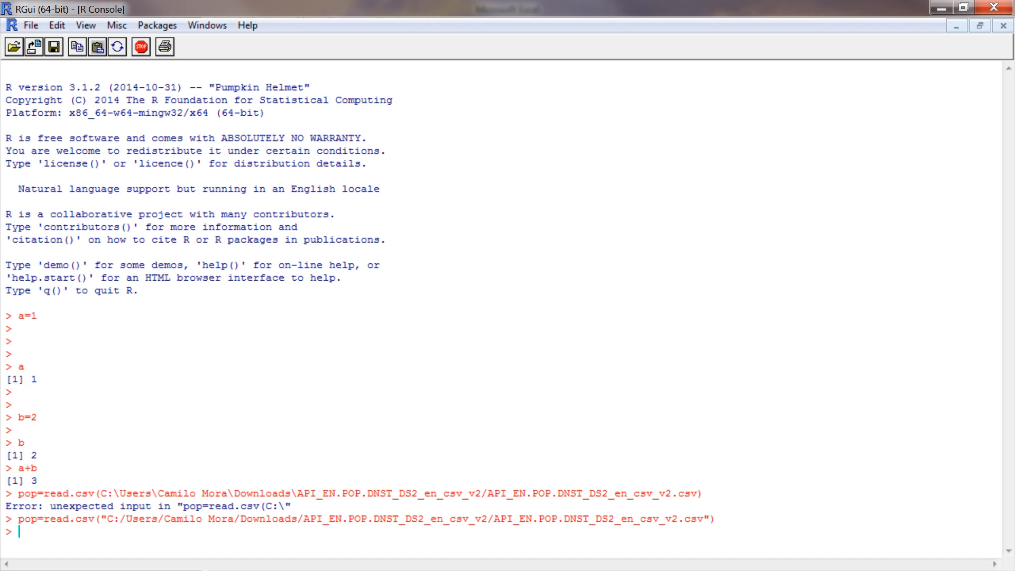
Print the pop data in the R Console and examine how its rows and columns were read
{"action": "type", "text": "pop"}
{"action": "key", "text": "Return"}
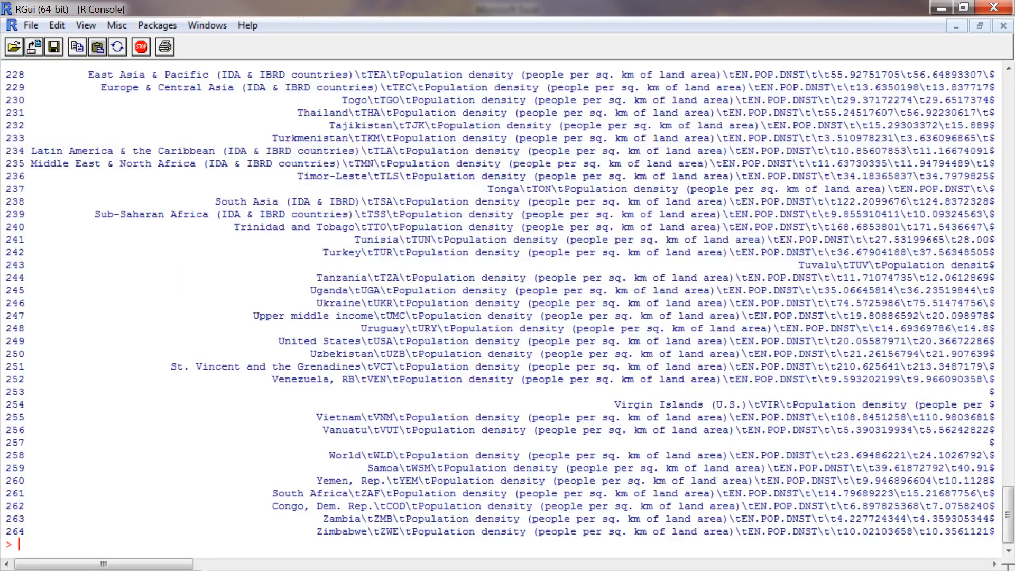
{"action": "scroll", "coordinate": [689, 476], "scroll_direction": "up", "scroll_amount": 2}
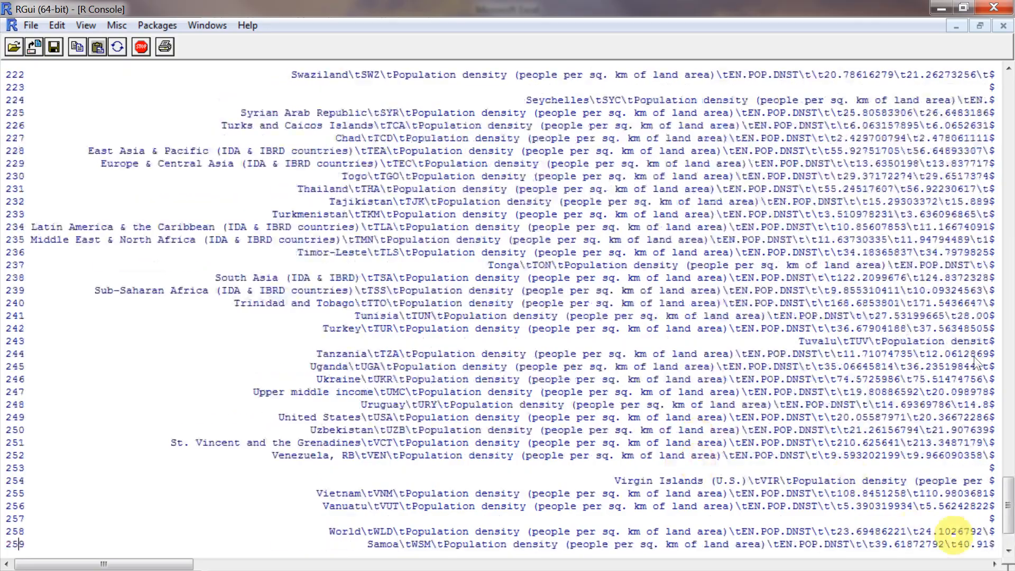
{"action": "left_click_drag", "start_coordinate": [1008, 515], "coordinate": [1009, 356]}
{"action": "left_click_drag", "start_coordinate": [1002, 248], "coordinate": [1008, 93]}
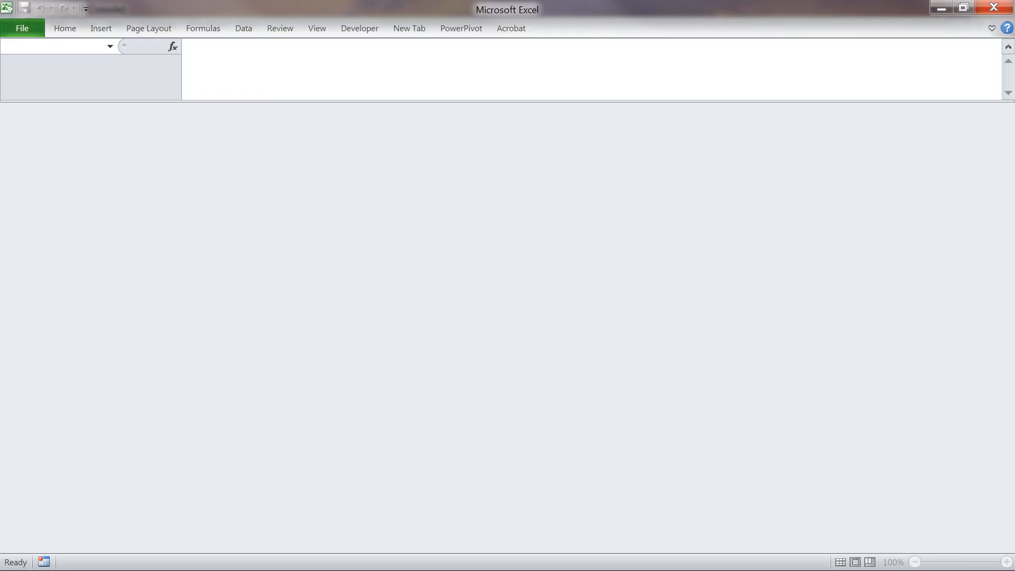
Open API_EN.POP.DNST_DS2_en_csv_v2.csv from Windows Explorer in Excel, inspect the contents of column A, and close the file without saving
{"action": "left_click", "coordinate": [998, 8]}
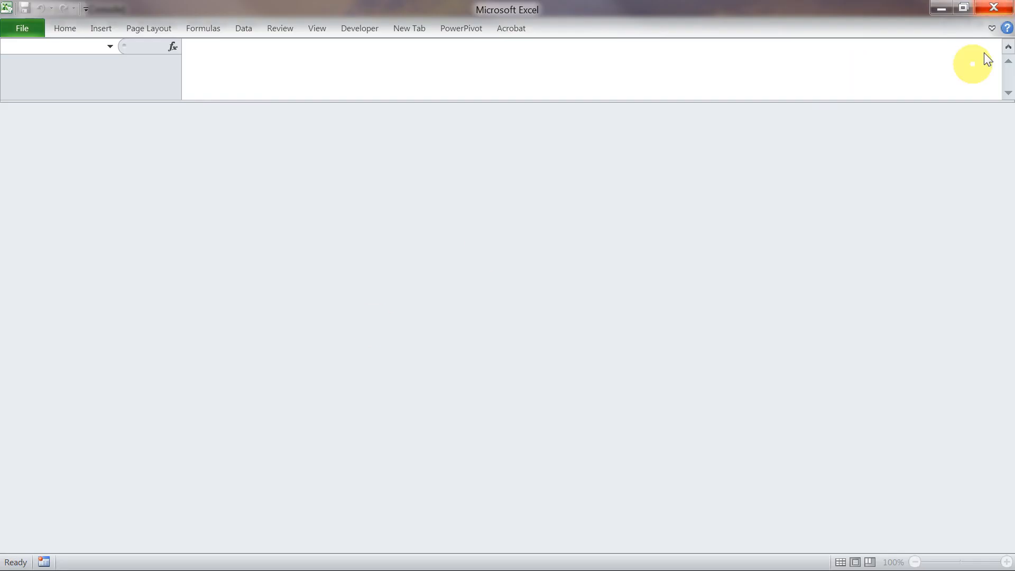
{"action": "key", "text": "alt+Tab"}
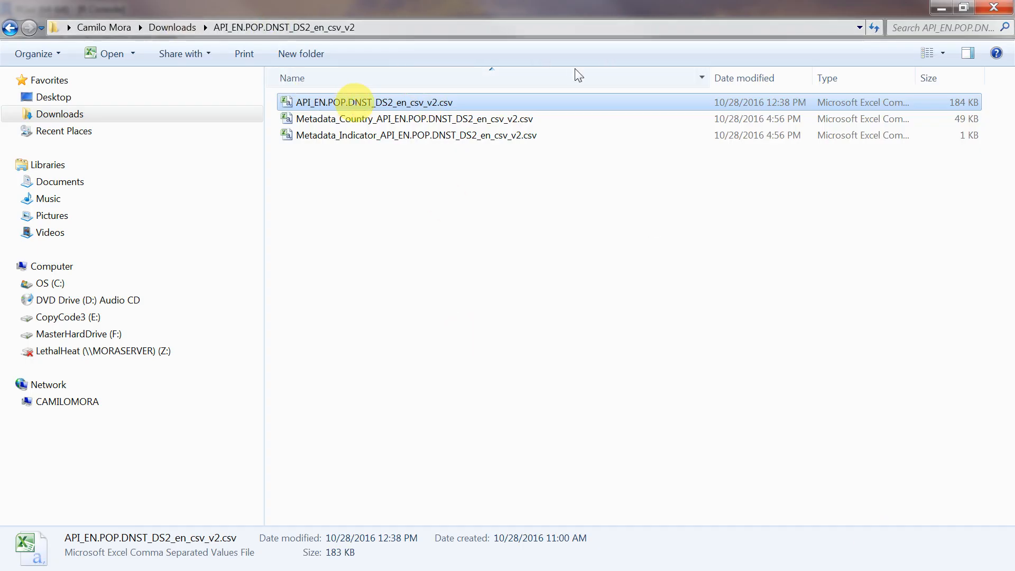
{"action": "double_click", "coordinate": [355, 102]}
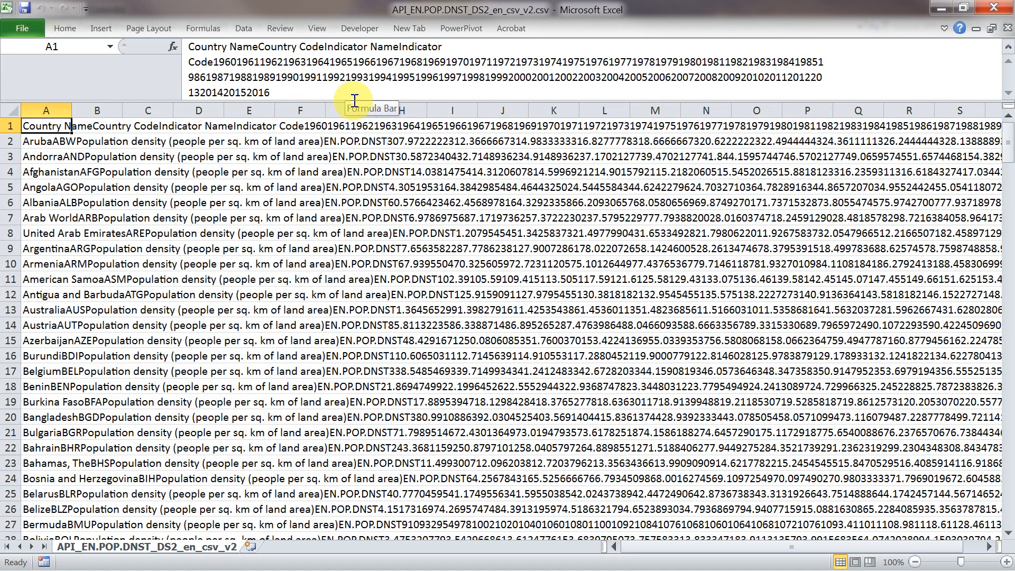
{"action": "scroll", "coordinate": [353, 215], "scroll_direction": "down", "scroll_amount": 3}
{"action": "scroll", "coordinate": [391, 217], "scroll_direction": "up", "scroll_amount": 3}
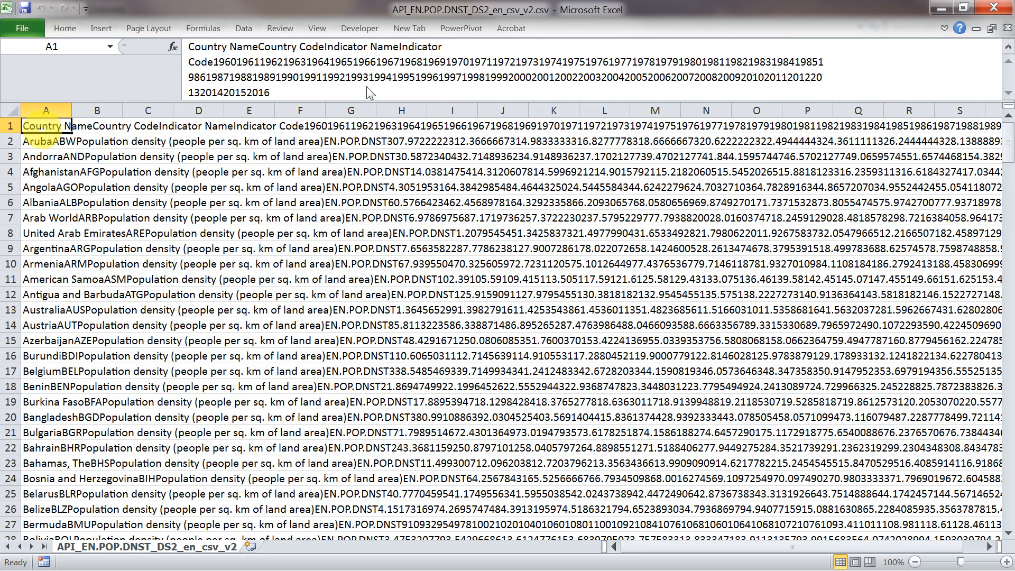
{"action": "left_click_drag", "start_coordinate": [72, 110], "coordinate": [608, 90]}
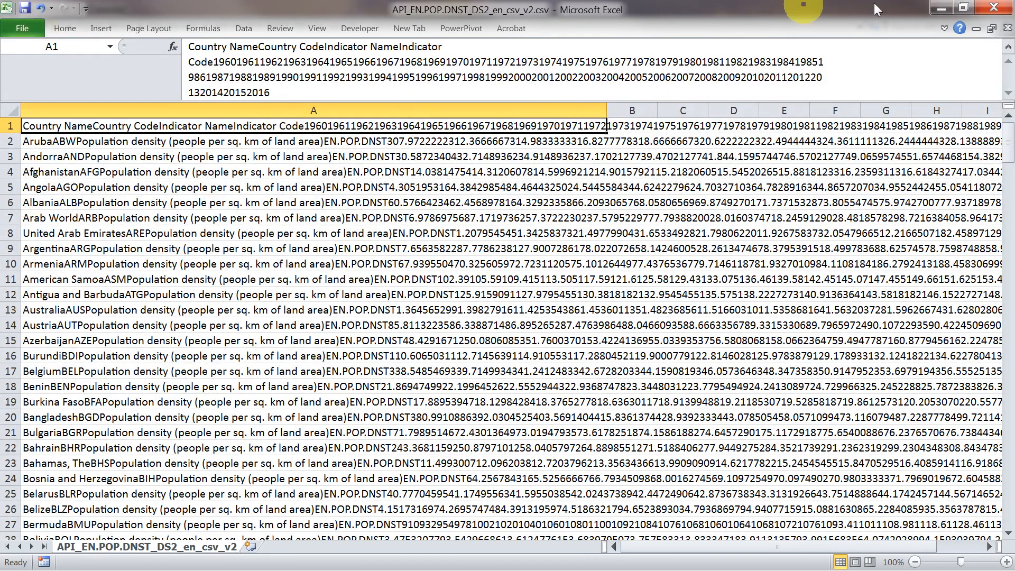
{"action": "left_click", "coordinate": [985, 15]}
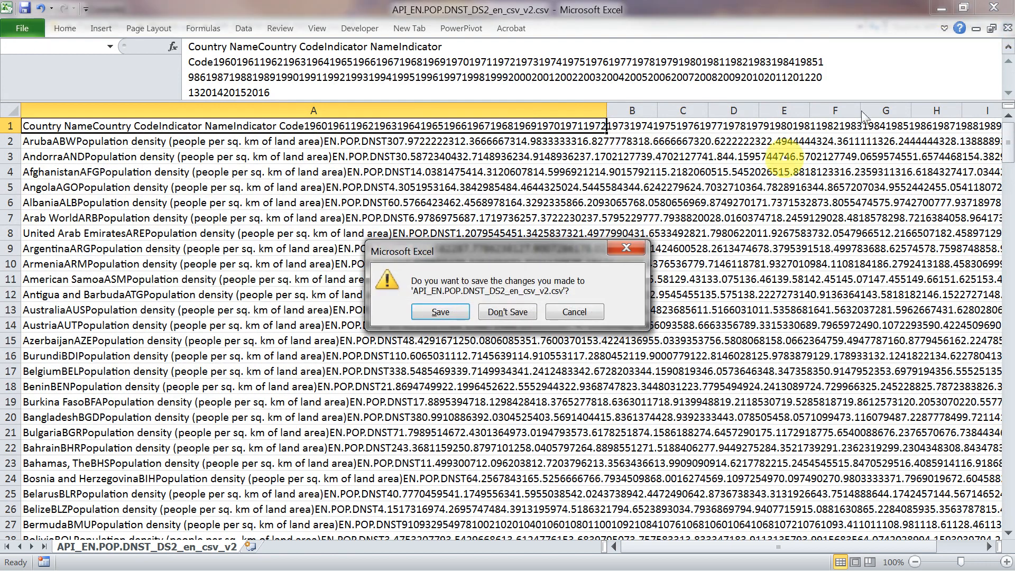
{"action": "left_click", "coordinate": [521, 317]}
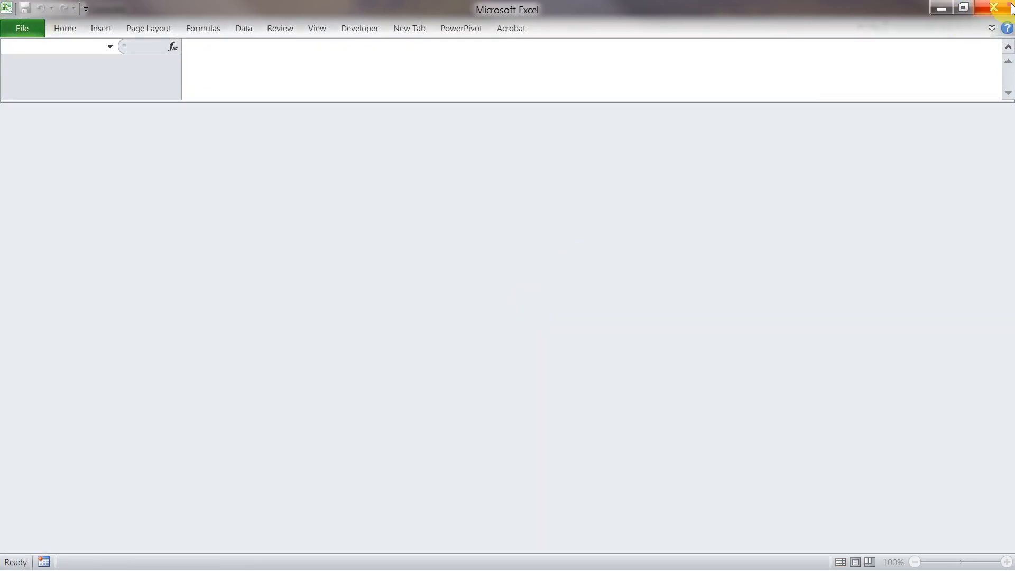
{"action": "left_click", "coordinate": [941, 10]}
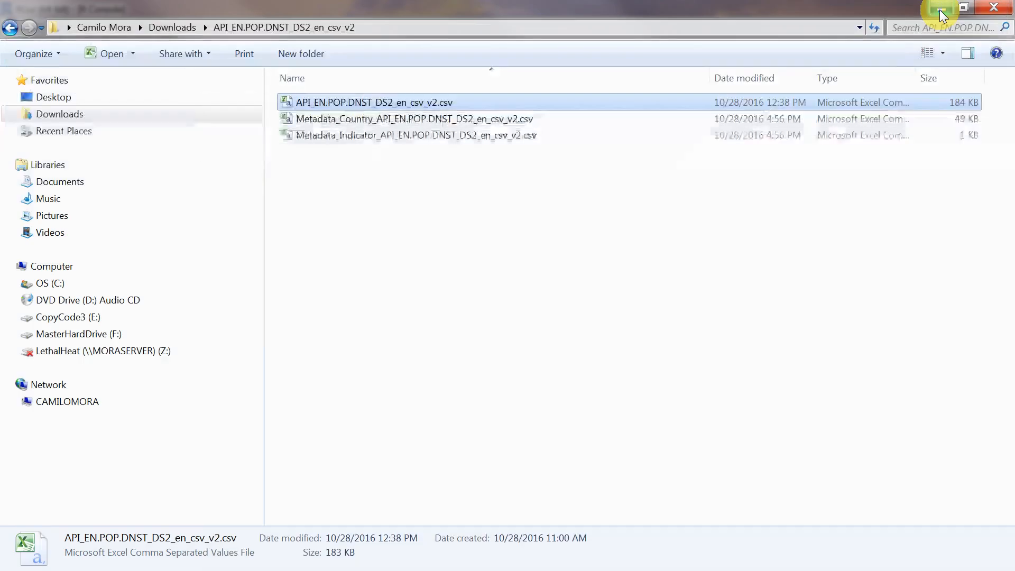
Delete the extracted API_AG.LND.CROP.ZS_DS2_en_csv_v2 and API_EN.POP.DNST_DS2_en_csv_v2 folders from Downloads
{"action": "left_click", "coordinate": [10, 27]}
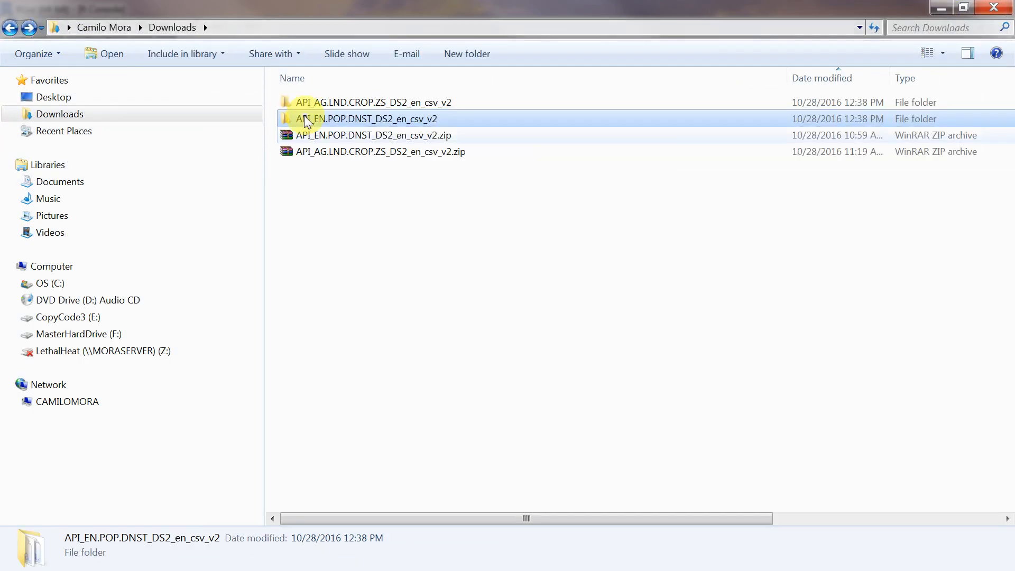
{"action": "left_click", "coordinate": [370, 102], "text": "ctrl"}
{"action": "right_click", "coordinate": [369, 102]}
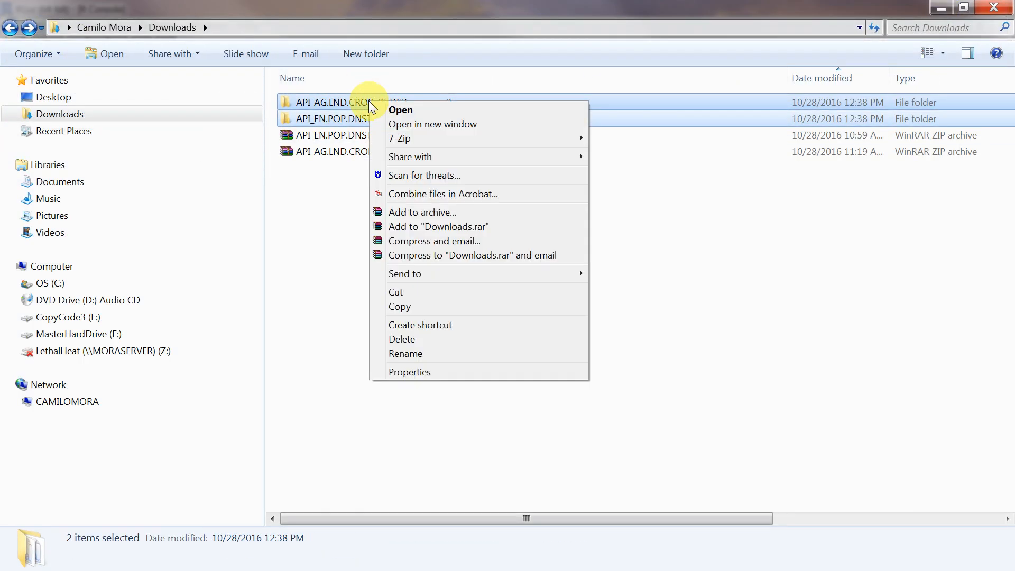
{"action": "left_click", "coordinate": [415, 339]}
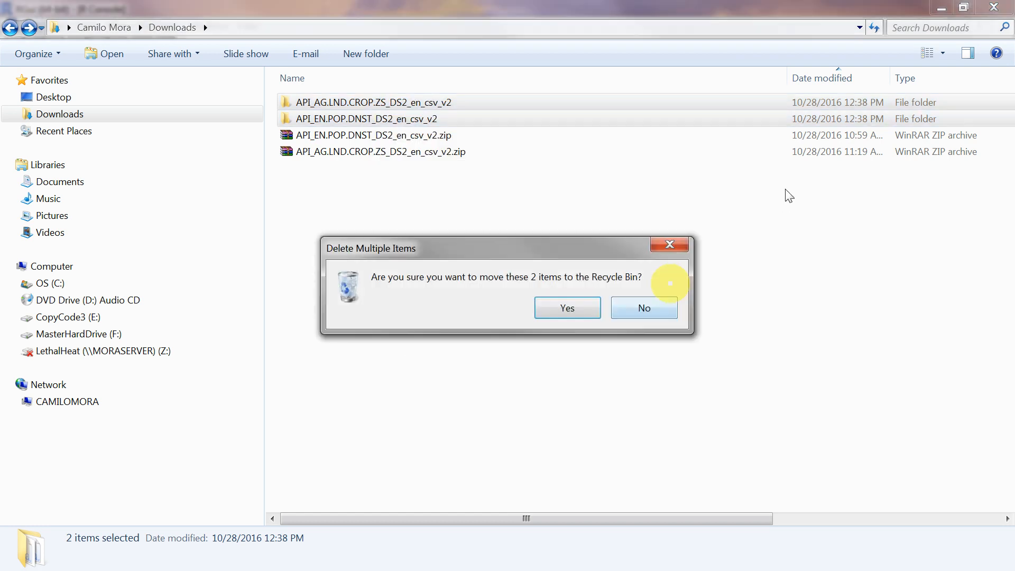
{"action": "left_click", "coordinate": [566, 308]}
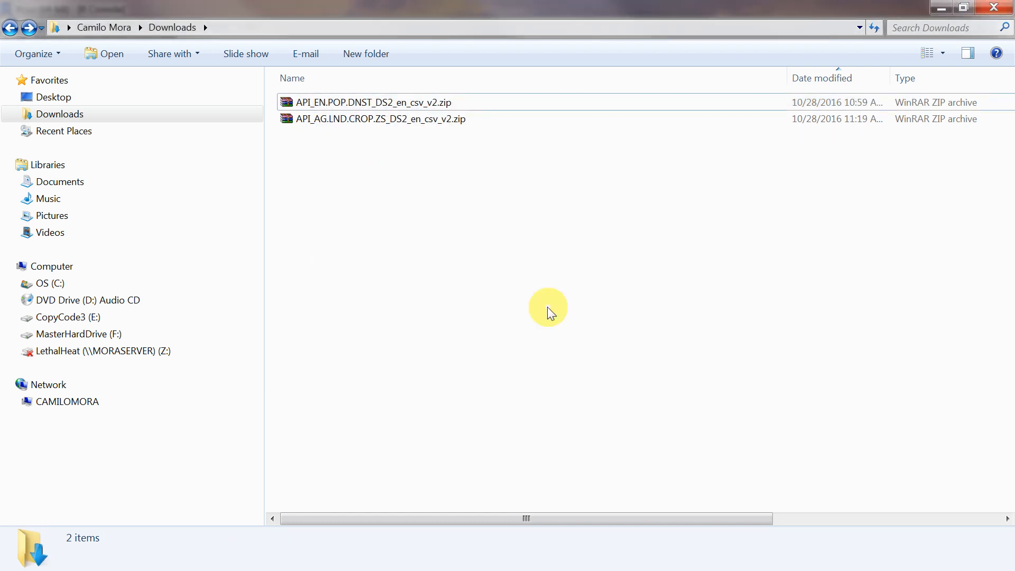
Extract API_EN.POP.DNST_DS2_en_csv_v2.zip with WinRAR into its own folder in Downloads and close the archive
{"action": "double_click", "coordinate": [443, 102]}
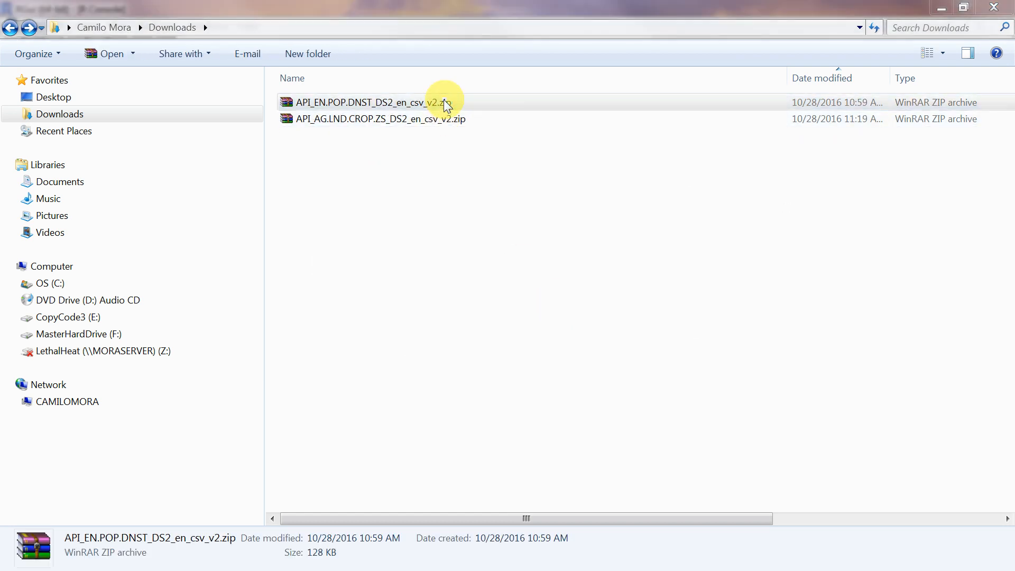
{"action": "left_click", "coordinate": [66, 49]}
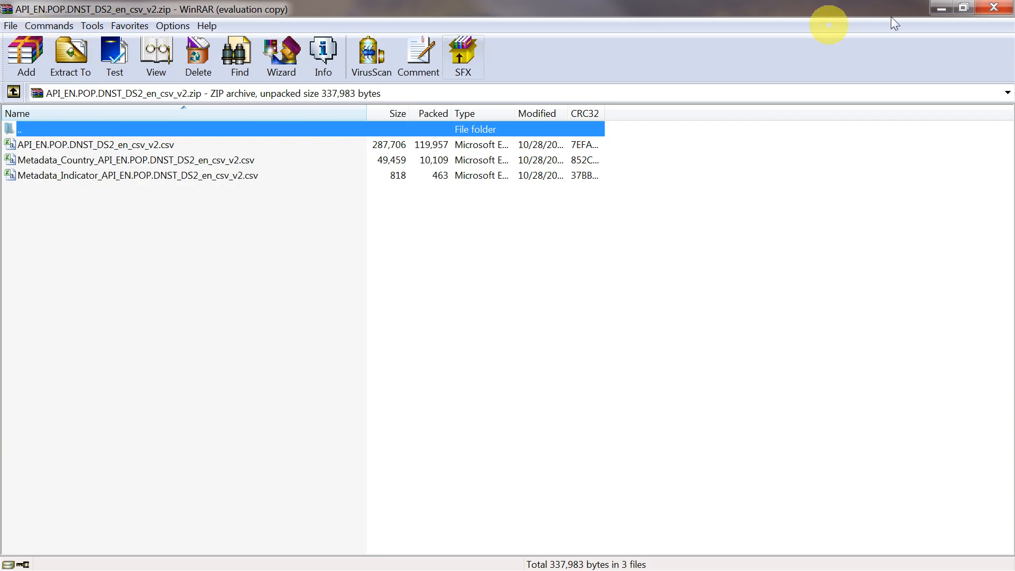
{"action": "left_click", "coordinate": [994, 7]}
Extract API_AG.LND.CROP.ZS_DS2_en_csv_v2.zip to its own folder in Downloads and close the archive
{"action": "left_click", "coordinate": [372, 139]}
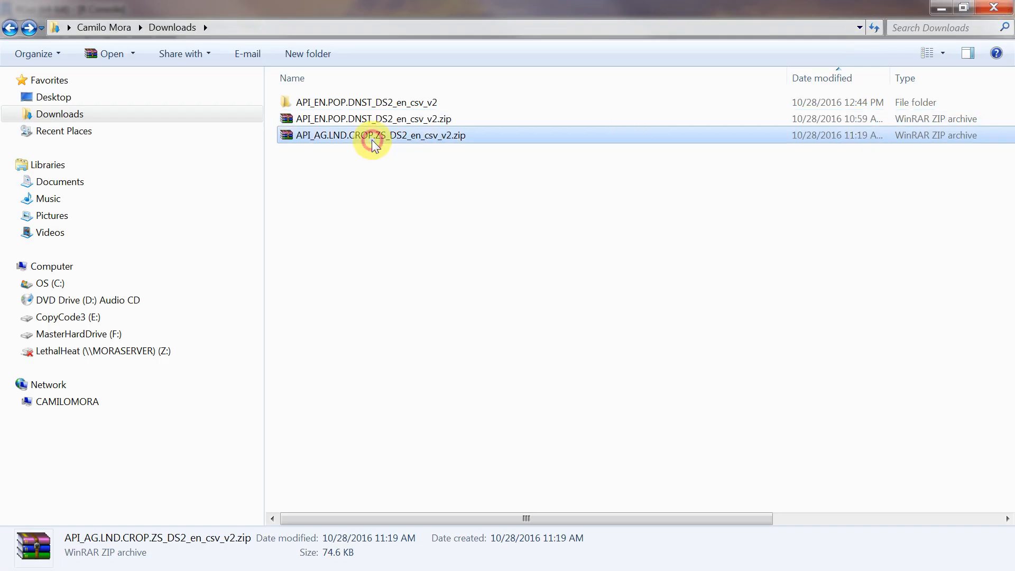
{"action": "double_click", "coordinate": [373, 140]}
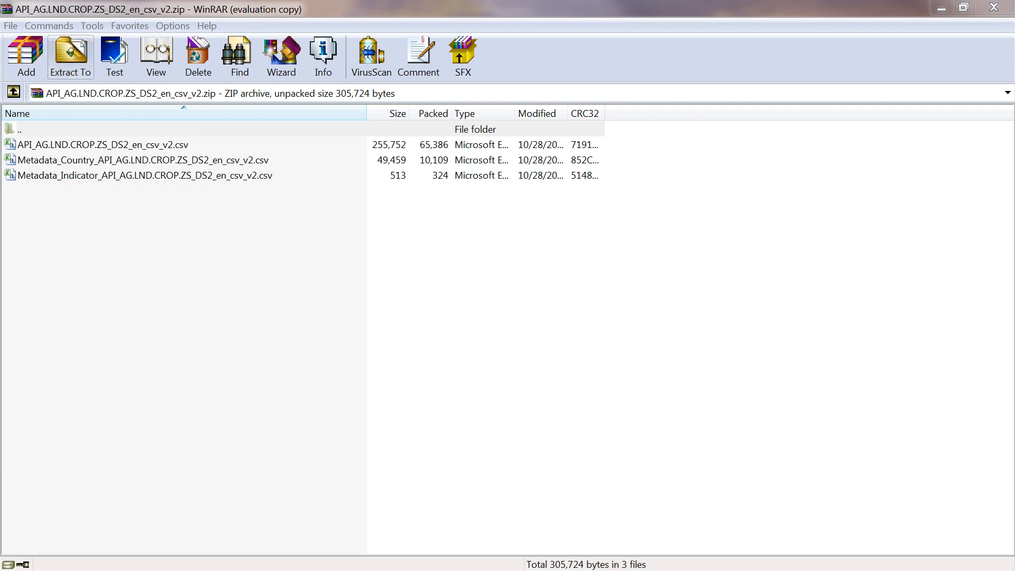
{"action": "left_click", "coordinate": [70, 56]}
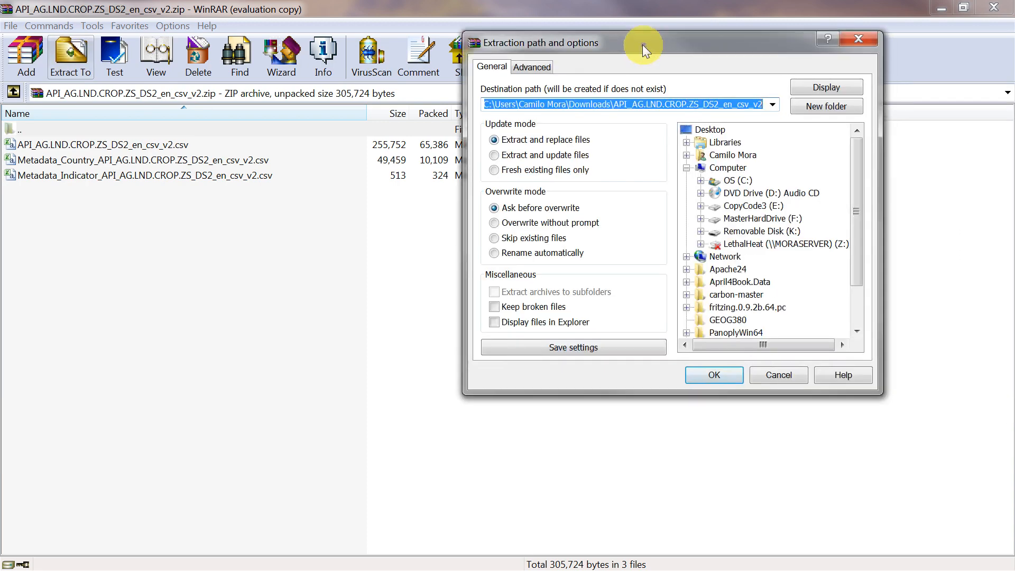
{"action": "left_click", "coordinate": [715, 375]}
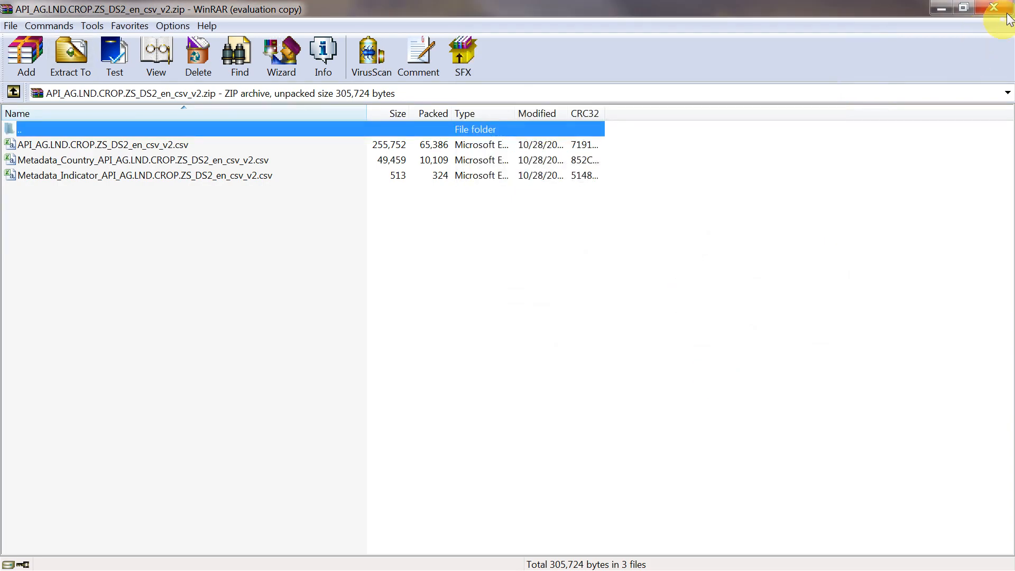
{"action": "left_click", "coordinate": [1003, 9]}
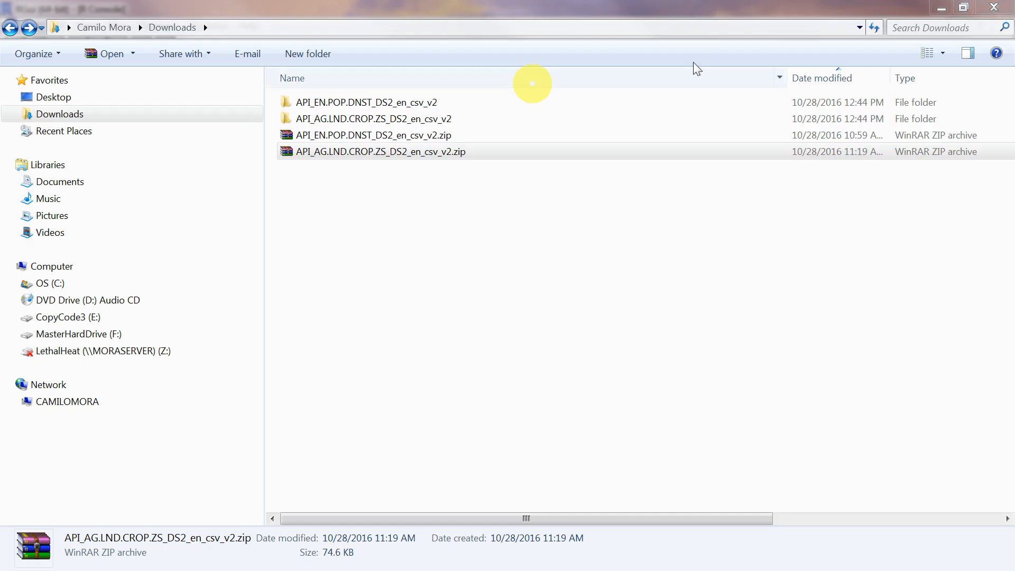
Open the freshly extracted API_EN.POP.DNST_DS2_en_csv_v2.csv in Excel and delete rows 1 to 4 above the Country Name header
{"action": "double_click", "coordinate": [369, 104]}
{"action": "left_click", "coordinate": [364, 104]}
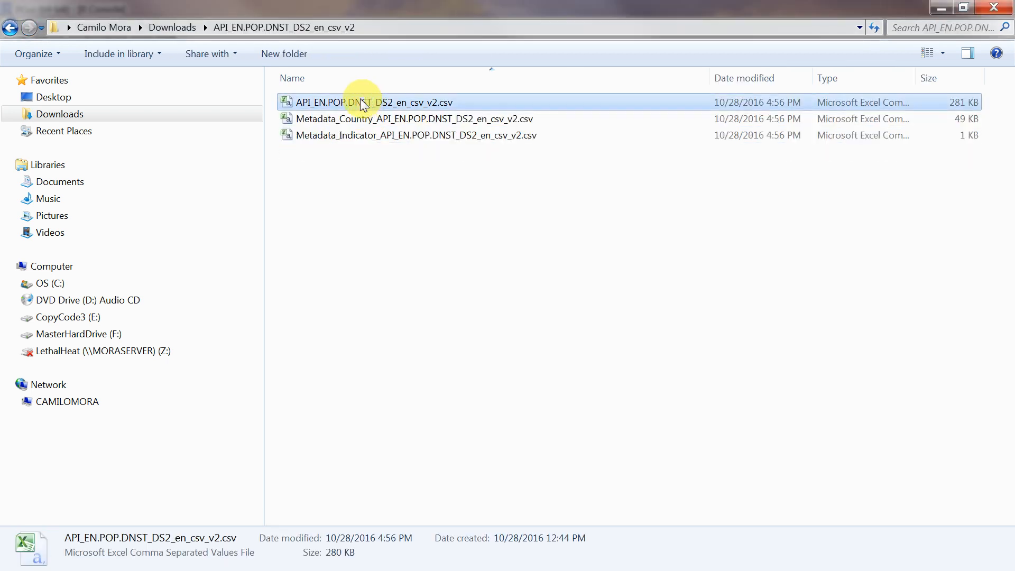
{"action": "double_click", "coordinate": [362, 104]}
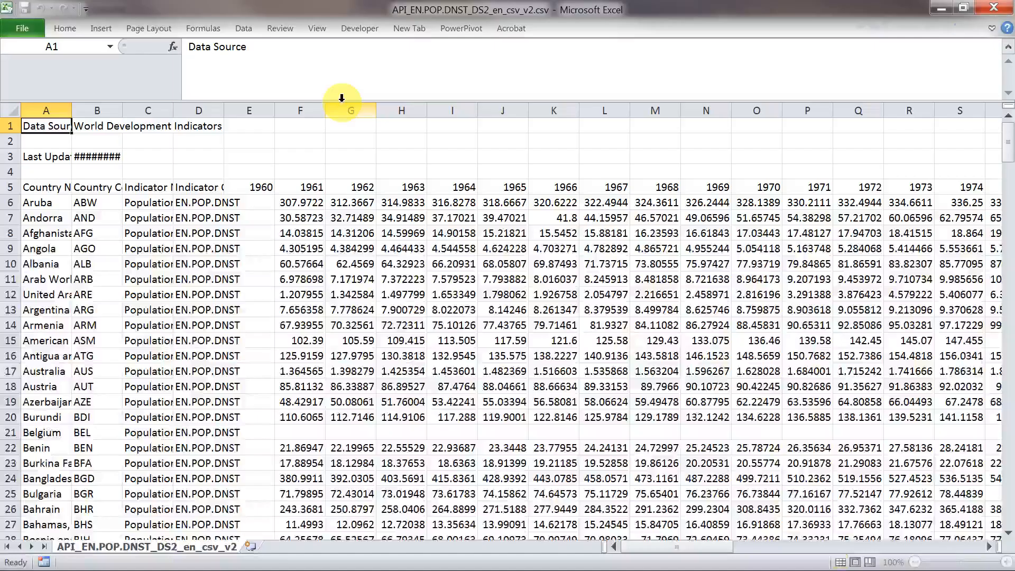
{"action": "left_click", "coordinate": [9, 127]}
{"action": "left_click_drag", "start_coordinate": [4, 138], "coordinate": [4, 186]}
{"action": "key", "text": "shift+Up"}
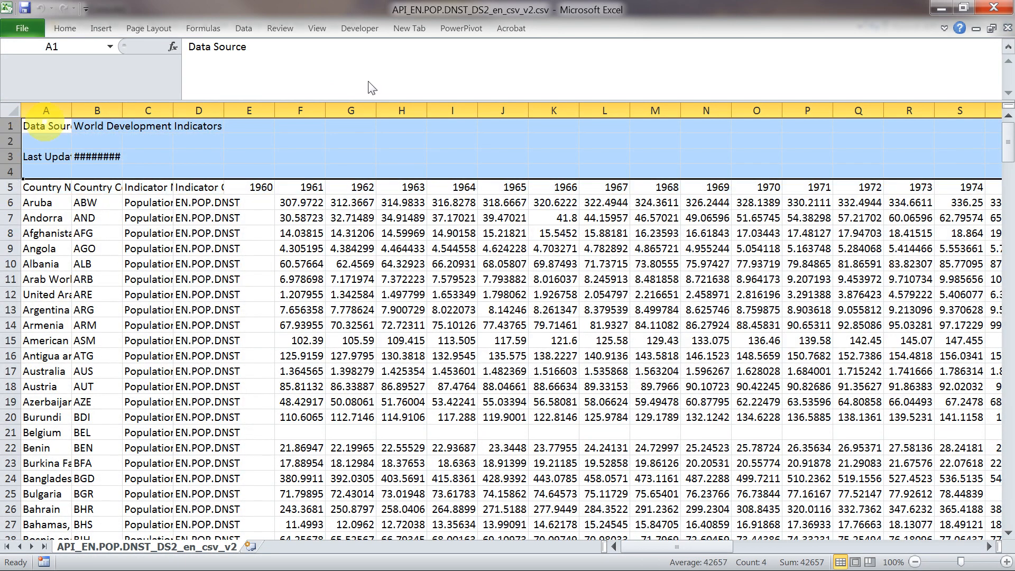
{"action": "right_click", "coordinate": [142, 141]}
{"action": "left_click", "coordinate": [188, 260]}
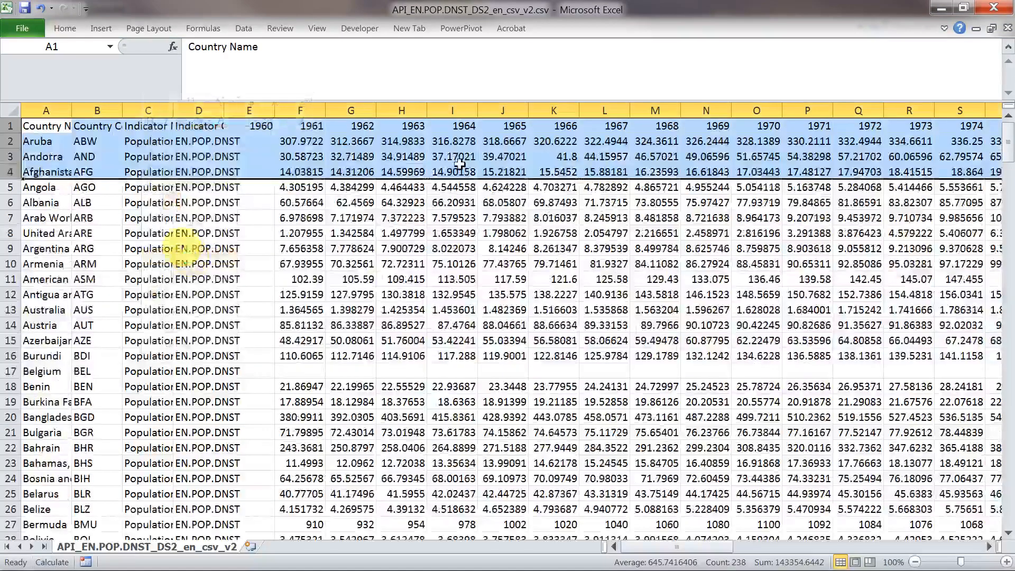
Save the cleaned population density sheet as Pop in CSV (Comma delimited) format in its extracted folder, keeping that format
{"action": "left_click", "coordinate": [20, 30]}
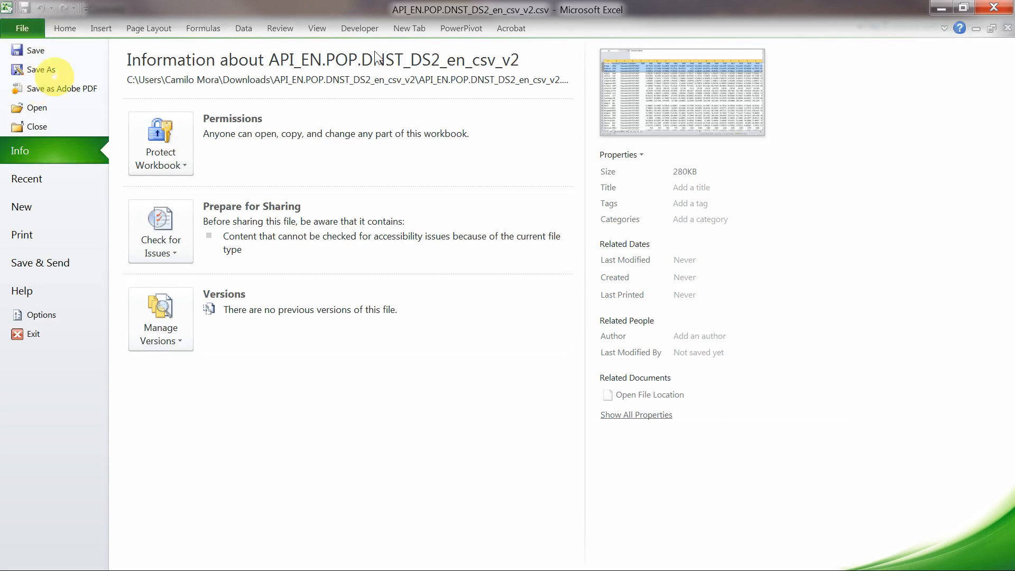
{"action": "left_click", "coordinate": [58, 72]}
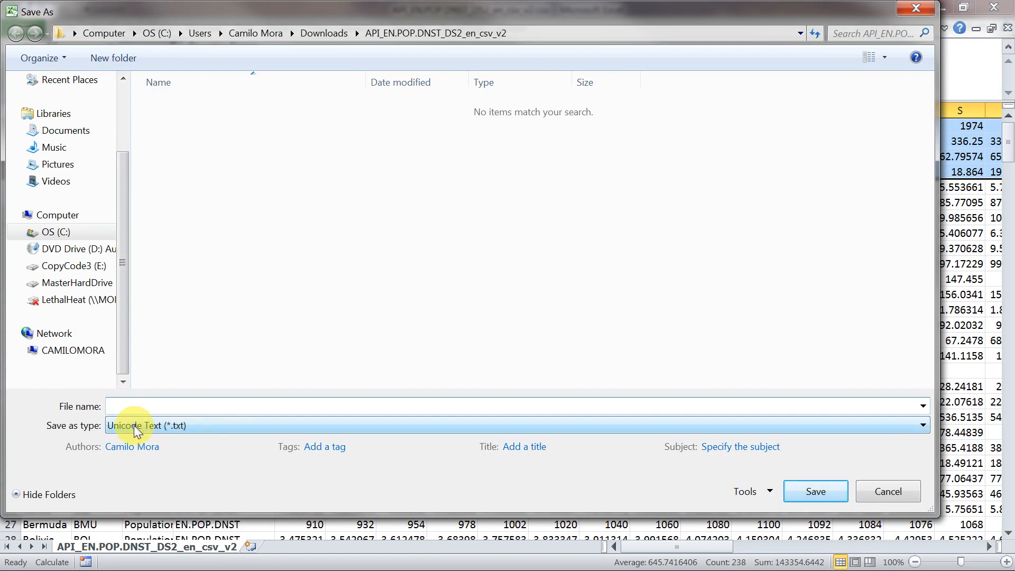
{"action": "left_click", "coordinate": [175, 425]}
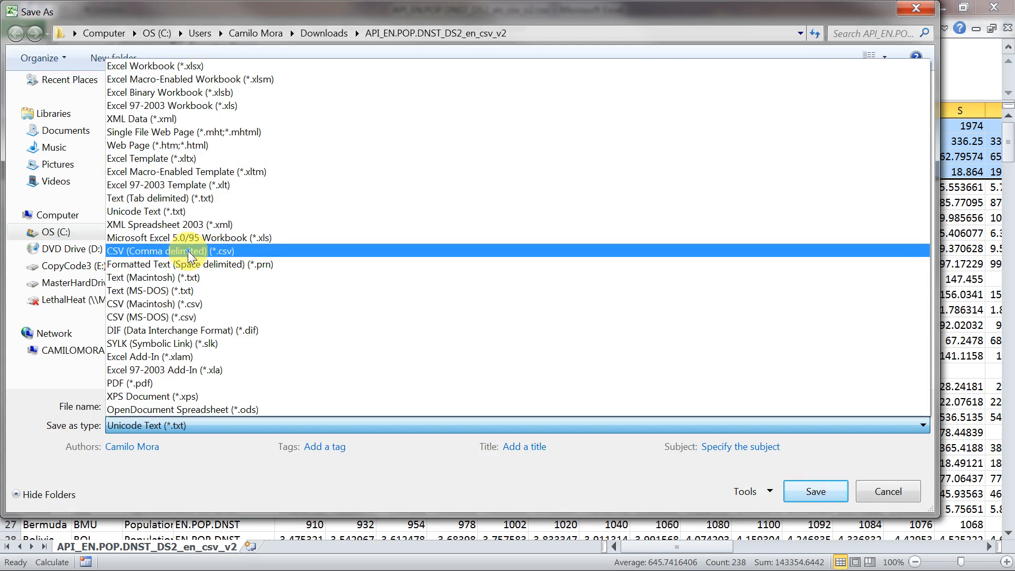
{"action": "left_click", "coordinate": [189, 252]}
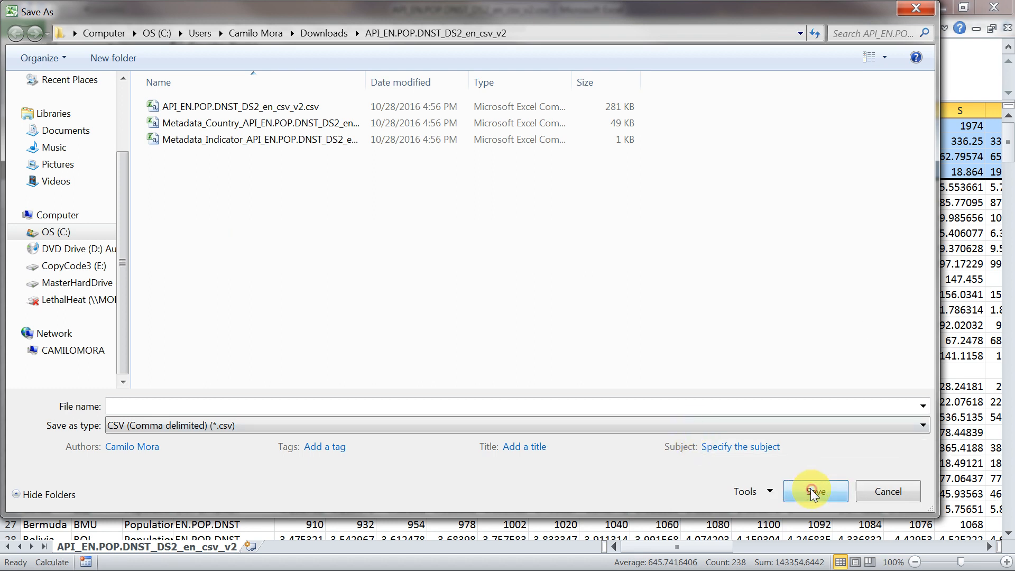
{"action": "left_click", "coordinate": [385, 403]}
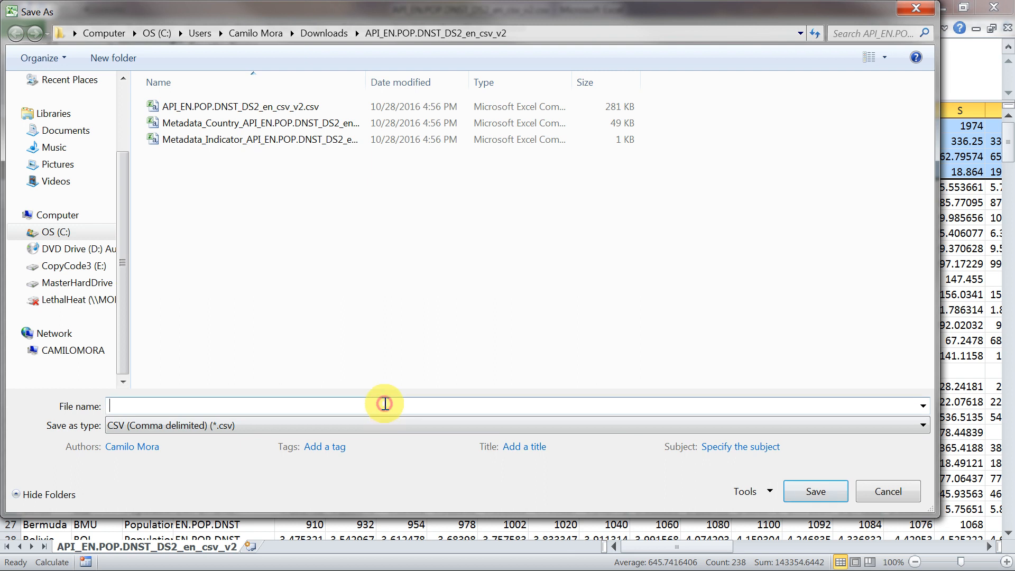
{"action": "type", "text": "Pop"}
{"action": "key", "text": "BackSpace"}
{"action": "key", "text": "BackSpace"}
{"action": "type", "text": "Pop"}
{"action": "key", "text": "BackSpace"}
{"action": "key", "text": "BackSpace"}
{"action": "type", "text": "op"}
{"action": "key", "text": "BackSpace"}
{"action": "key", "text": "BackSpace"}
{"action": "type", "text": "op"}
{"action": "left_click", "coordinate": [814, 494]}
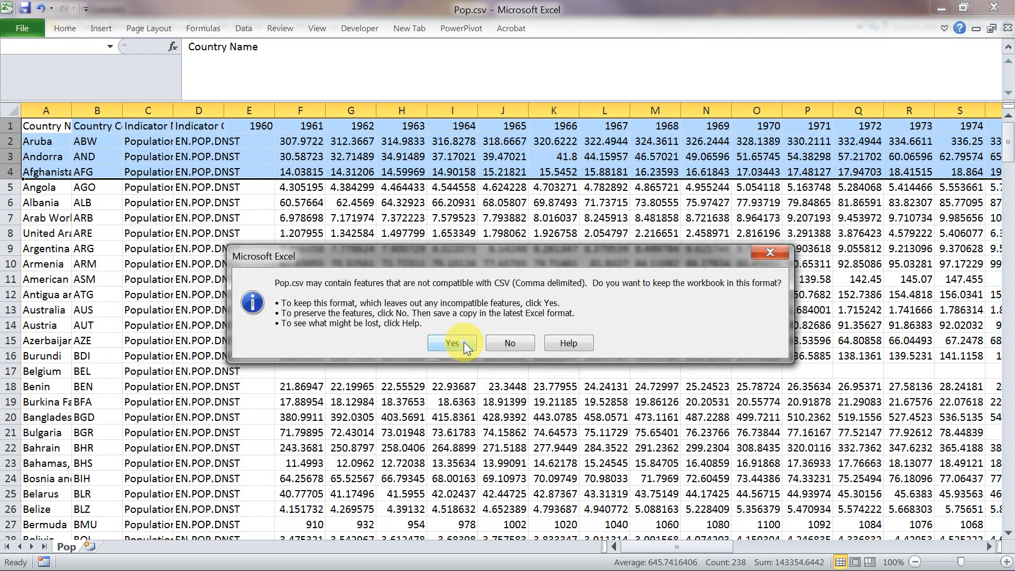
{"action": "left_click", "coordinate": [452, 344]}
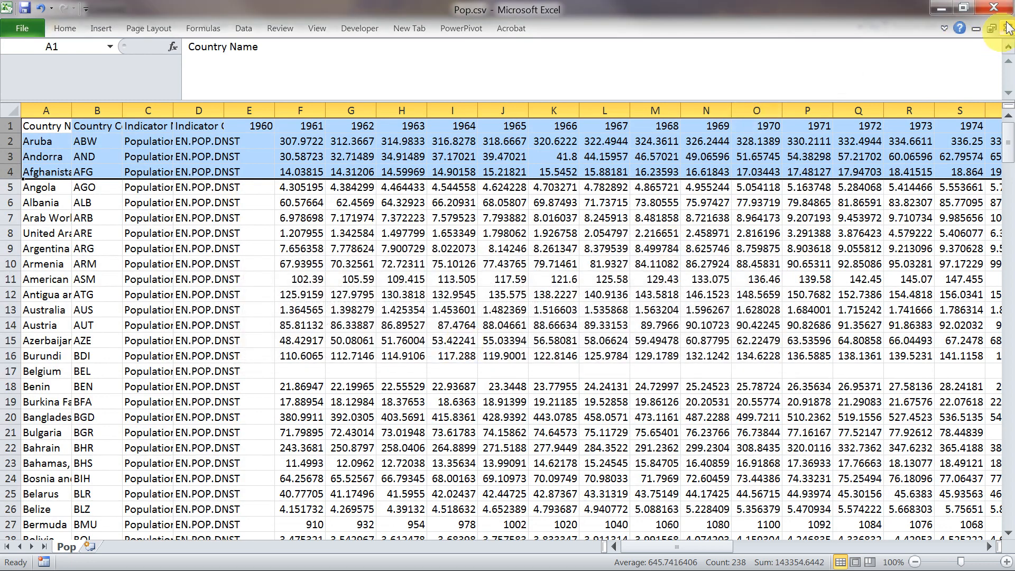
Close Pop.csv without saving again and minimize Excel
{"action": "left_click", "coordinate": [1006, 29]}
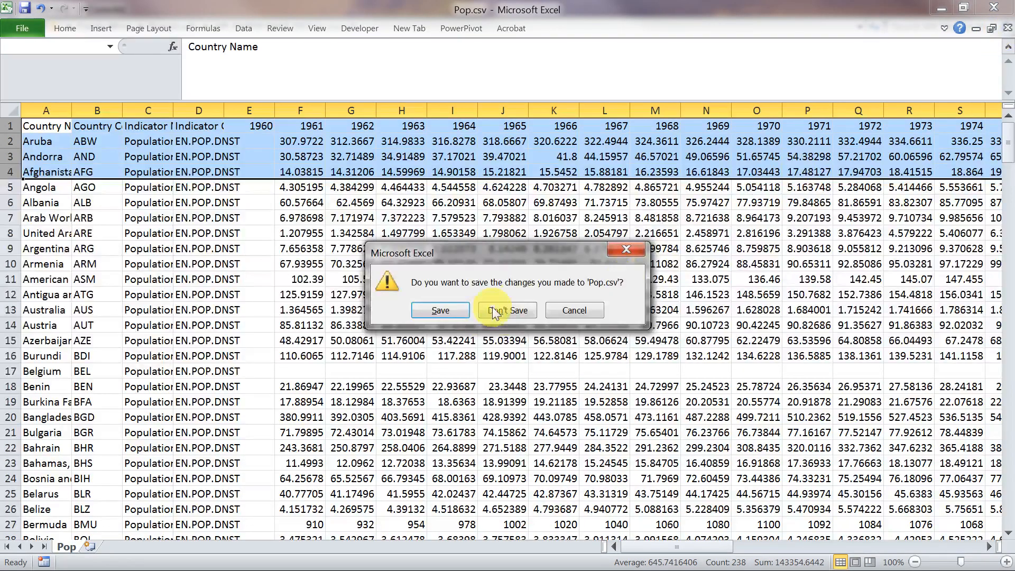
{"action": "left_click", "coordinate": [513, 311]}
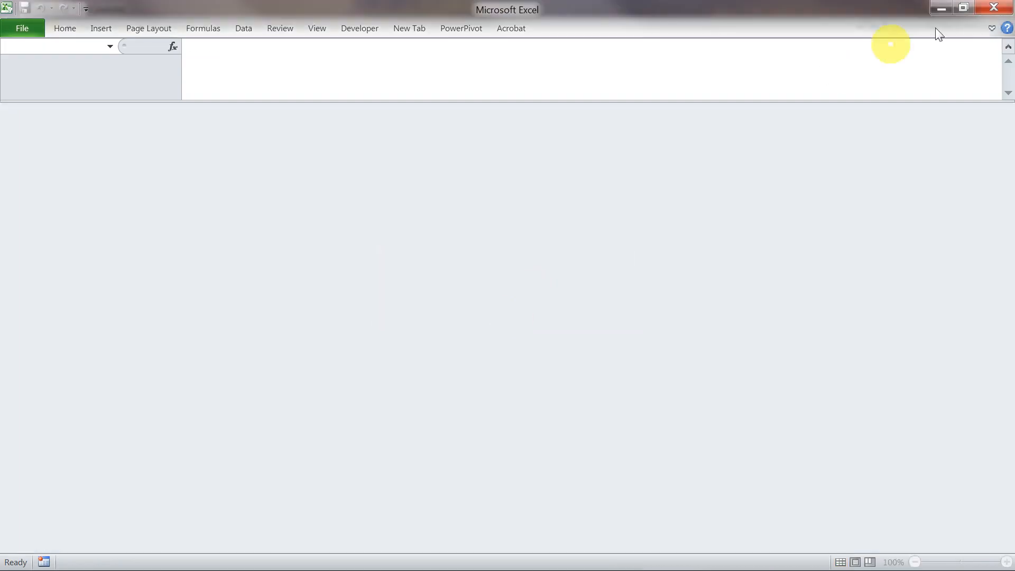
{"action": "left_click", "coordinate": [940, 9]}
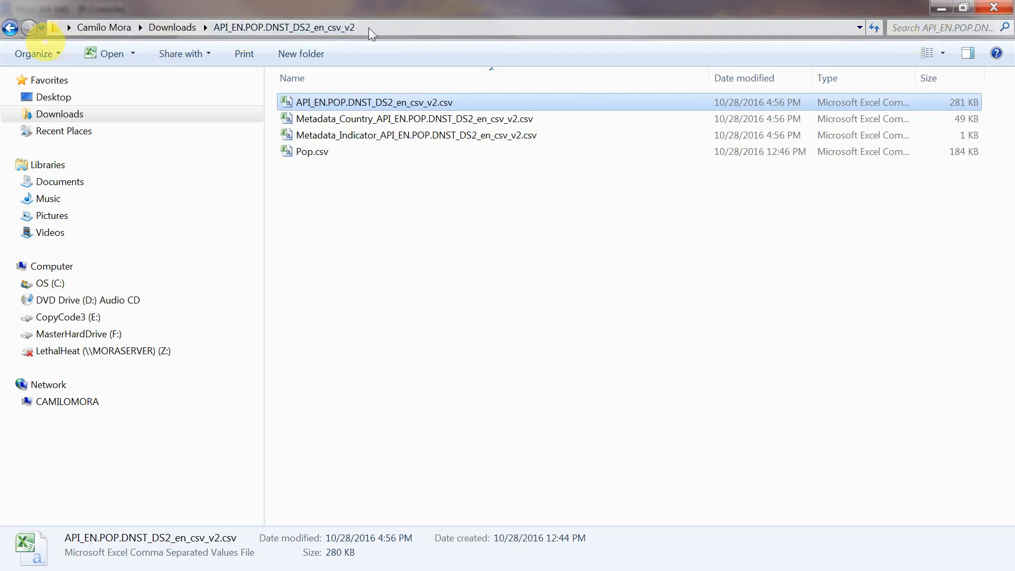
Open API_AG.LND.CROP.ZS_DS2_en_csv_v2.csv from its extracted folder in Downloads and delete rows 1 to 4 above the Country Name header
{"action": "left_click", "coordinate": [11, 28]}
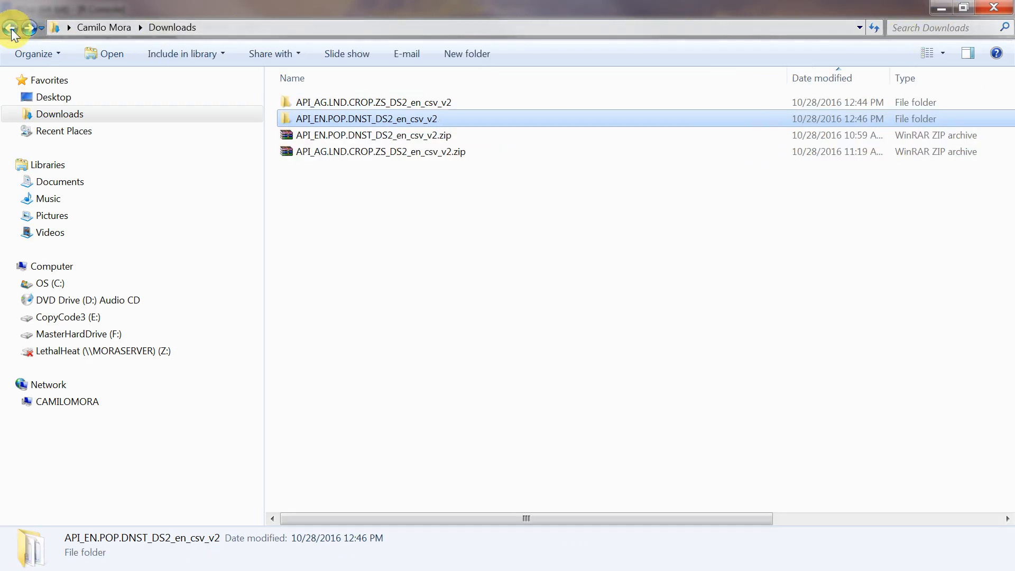
{"action": "double_click", "coordinate": [365, 103]}
{"action": "double_click", "coordinate": [344, 102]}
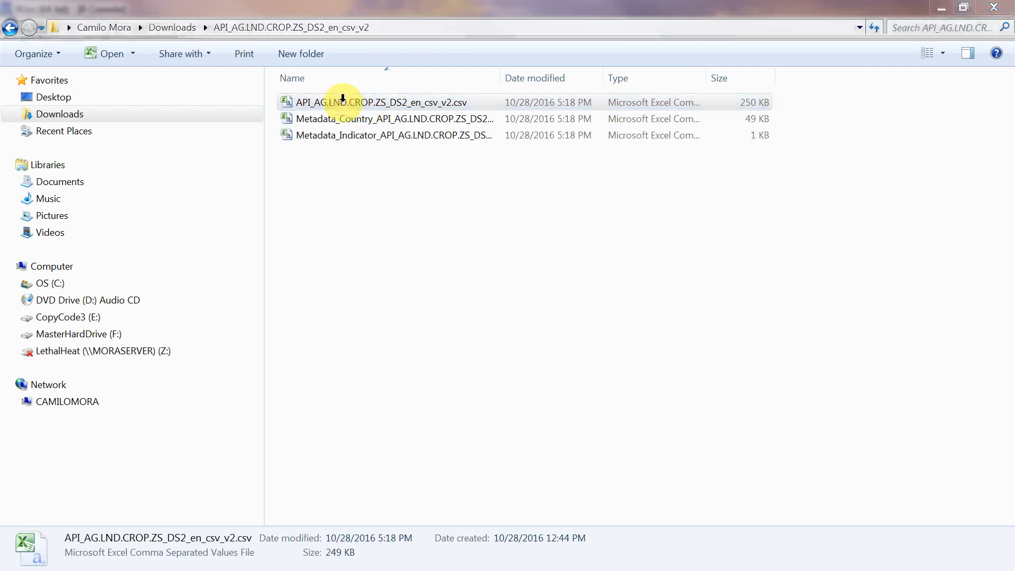
{"action": "left_click", "coordinate": [11, 125]}
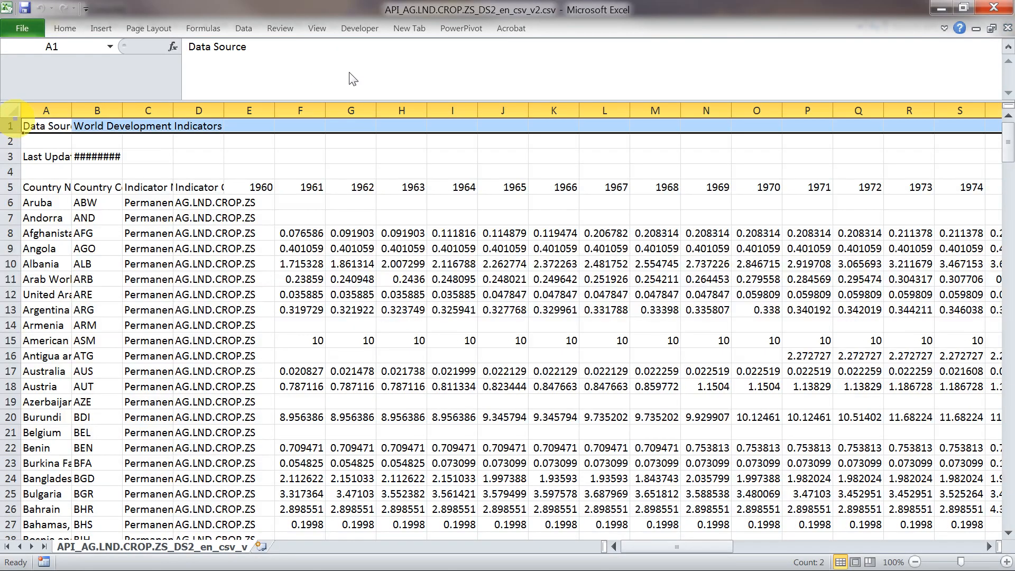
{"action": "key", "text": "shift+Down"}
{"action": "key", "text": "shift+Down"}
{"action": "key", "text": "shift+Down"}
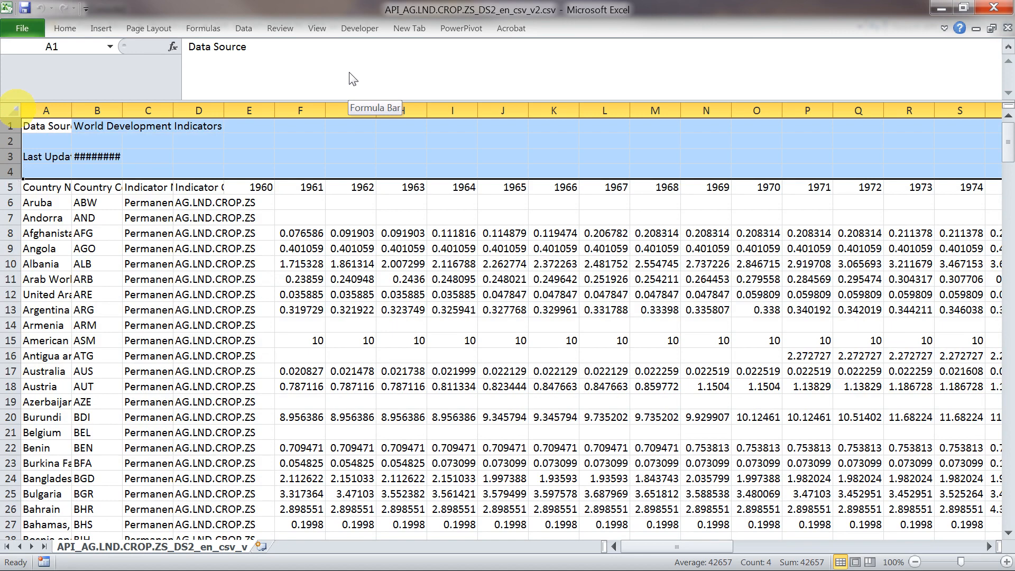
{"action": "right_click", "coordinate": [124, 150]}
{"action": "left_click", "coordinate": [165, 268]}
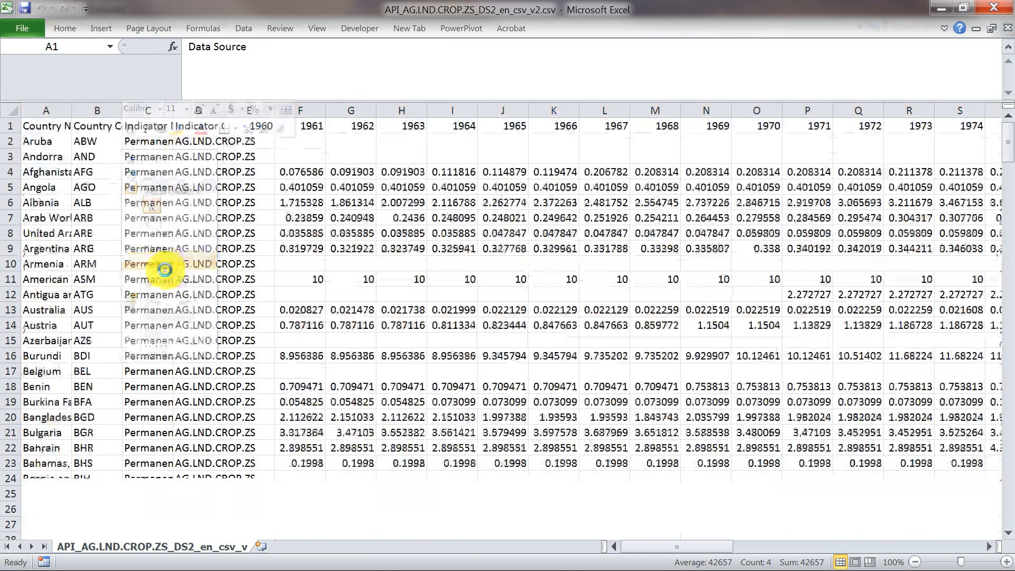
Save the cleaned cropland sheet as crop in CSV (Comma delimited) format in its extracted folder, keeping that format
{"action": "left_click", "coordinate": [33, 30]}
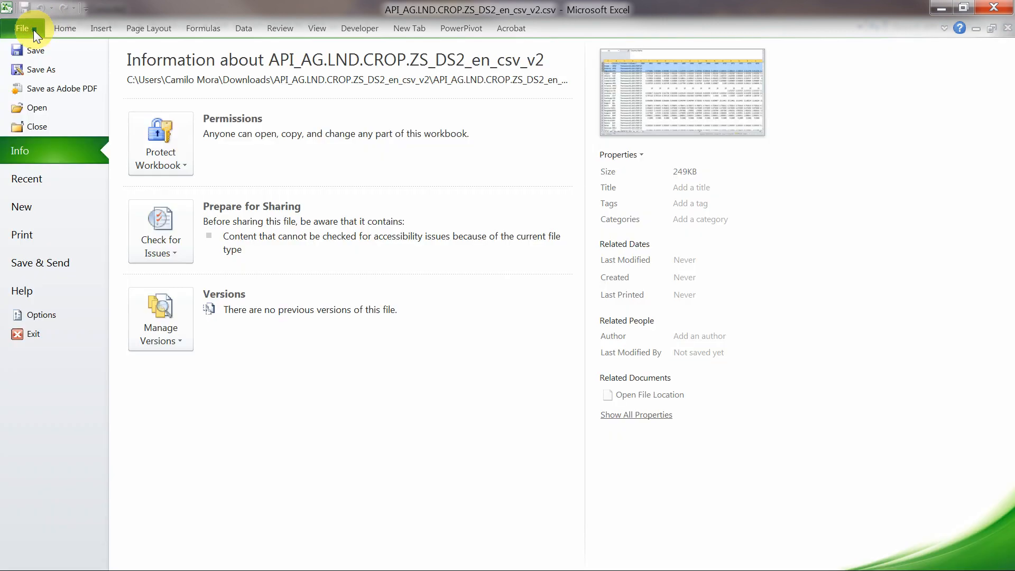
{"action": "left_click", "coordinate": [53, 71]}
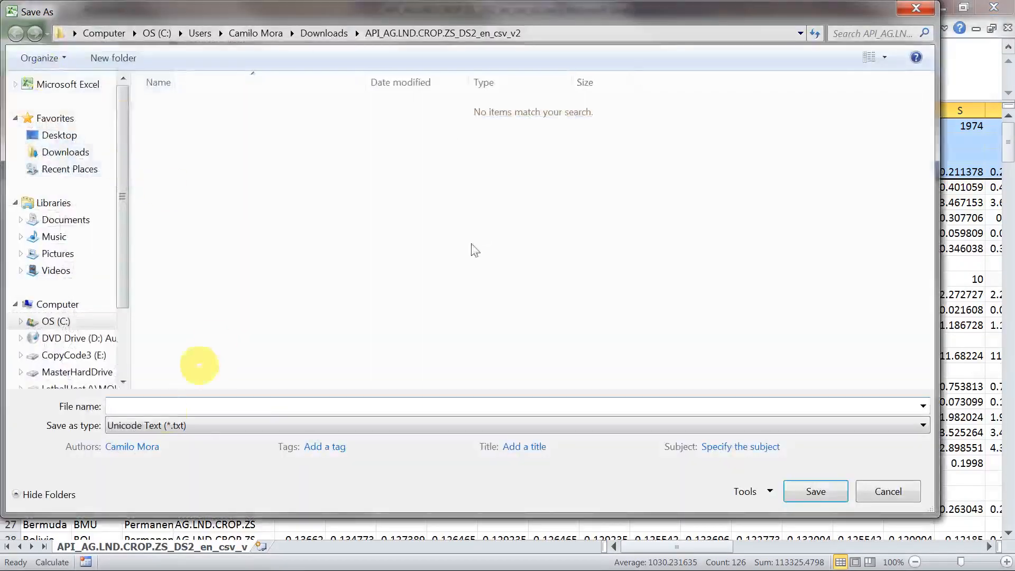
{"action": "left_click", "coordinate": [149, 423]}
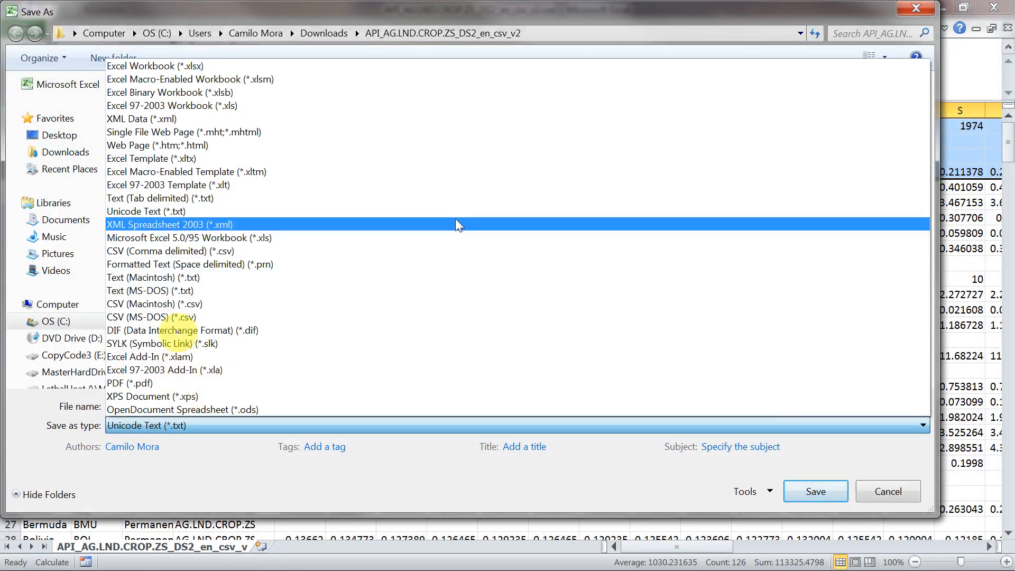
{"action": "left_click", "coordinate": [155, 253]}
{"action": "left_click", "coordinate": [164, 405]}
{"action": "type", "text": "crop"}
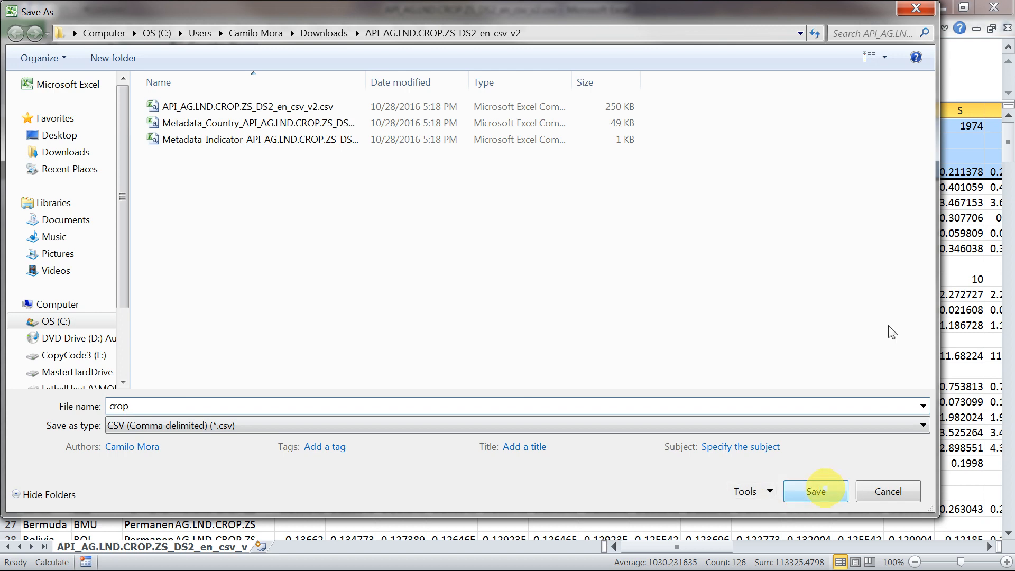
{"action": "left_click", "coordinate": [823, 491]}
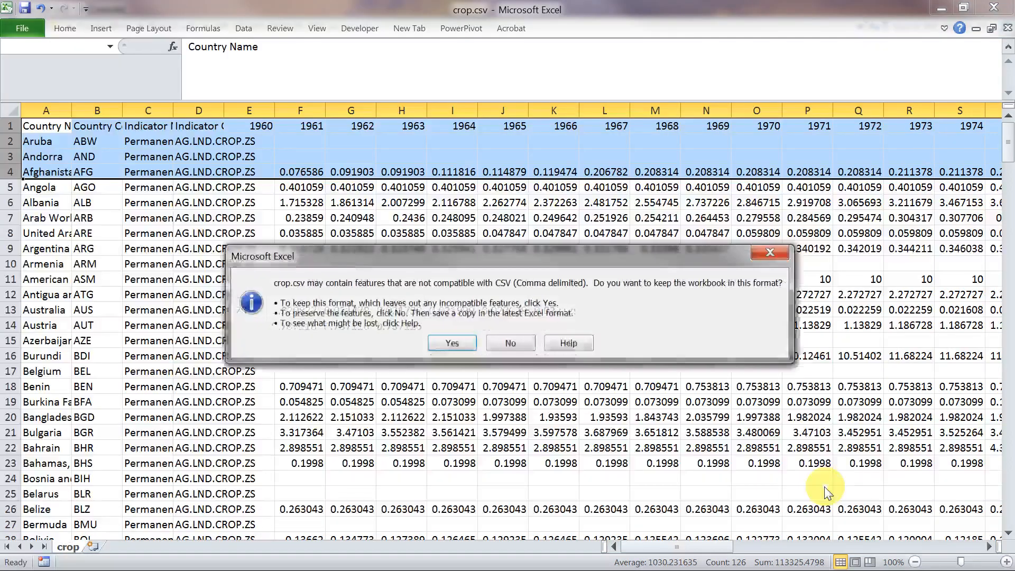
{"action": "left_click", "coordinate": [456, 341]}
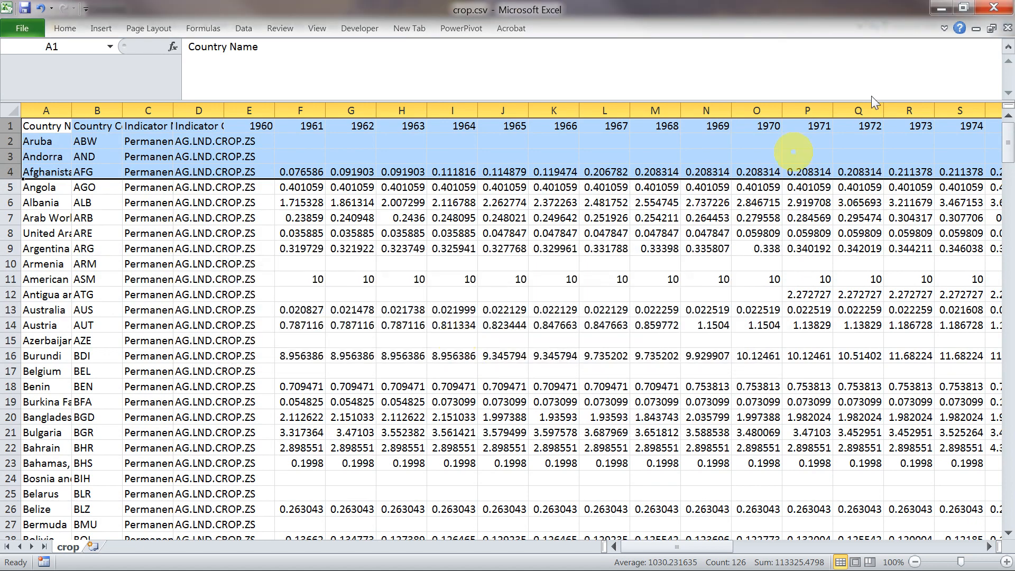
Close crop.csv without saving again and exit Excel
{"action": "left_click", "coordinate": [1008, 28]}
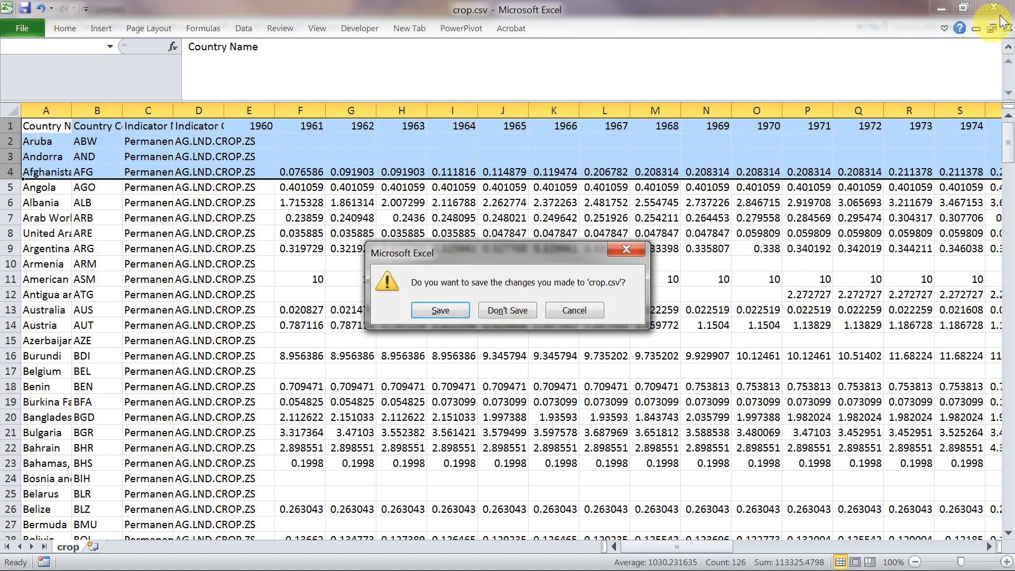
{"action": "left_click", "coordinate": [523, 313]}
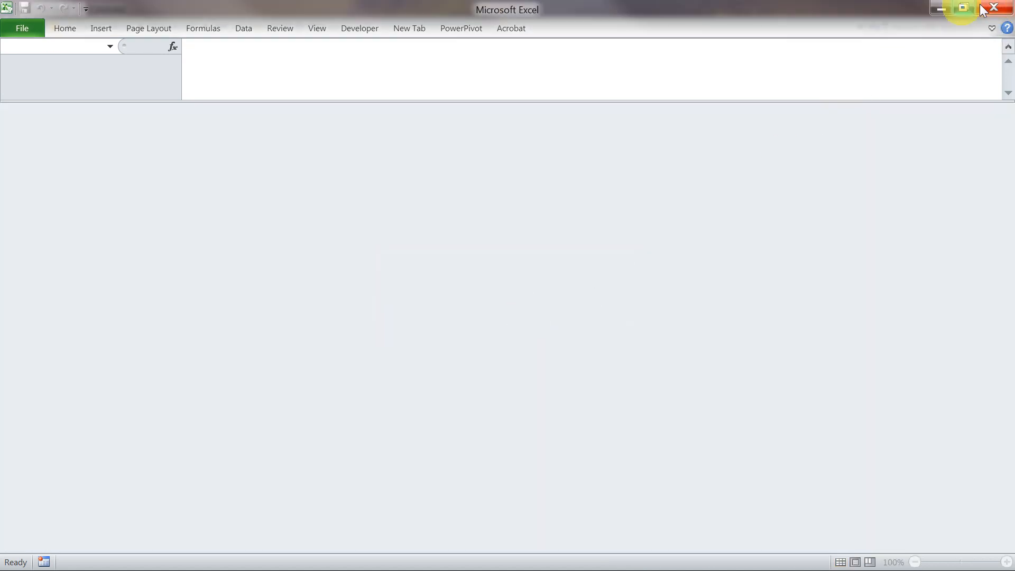
{"action": "left_click", "coordinate": [997, 6]}
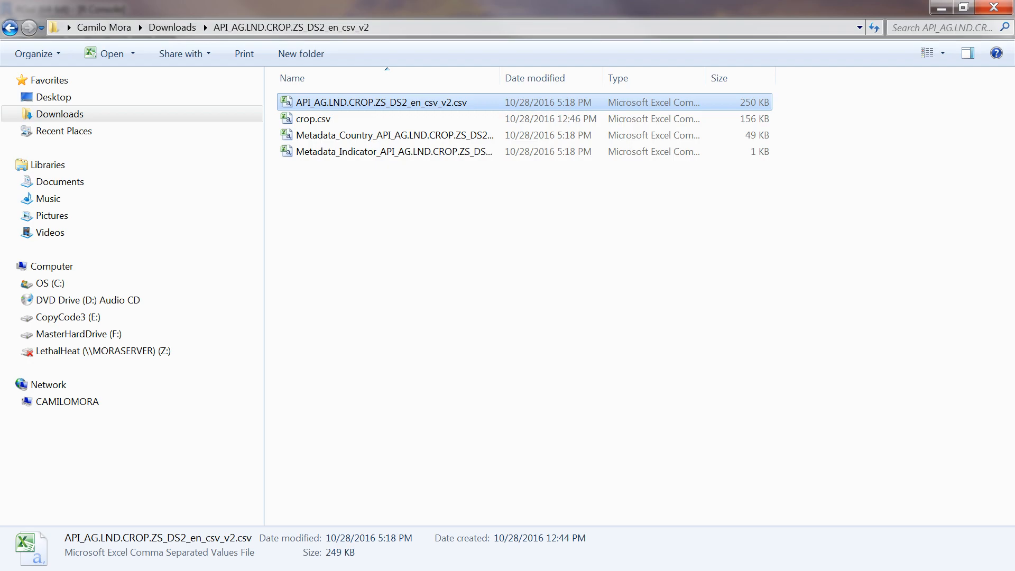
Switch to the R console and rerun the earlier read.csv command for pop with the file name changed to Pop.csv
{"action": "key", "text": "alt+Tab"}
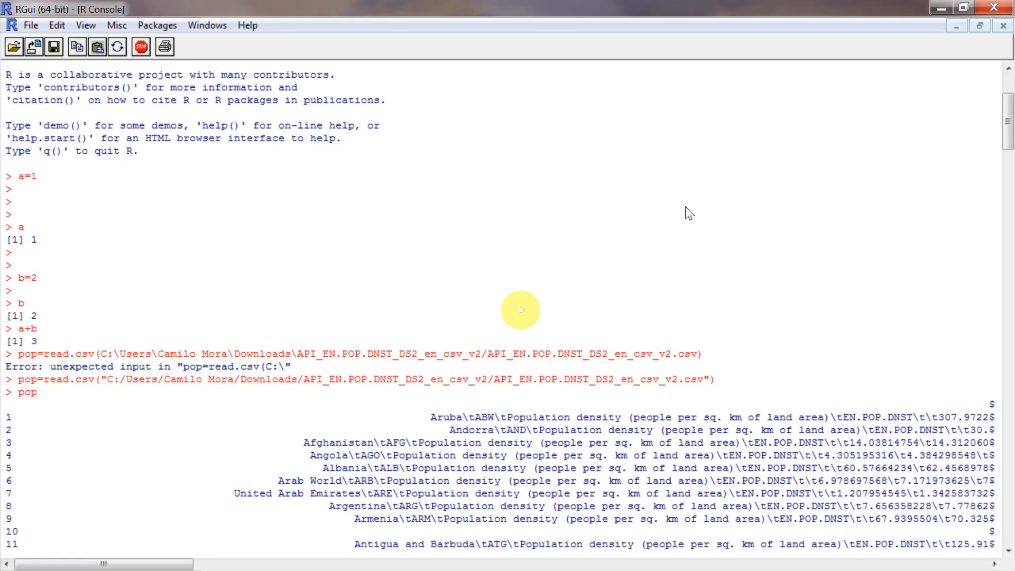
{"action": "type", "text": "pop"}
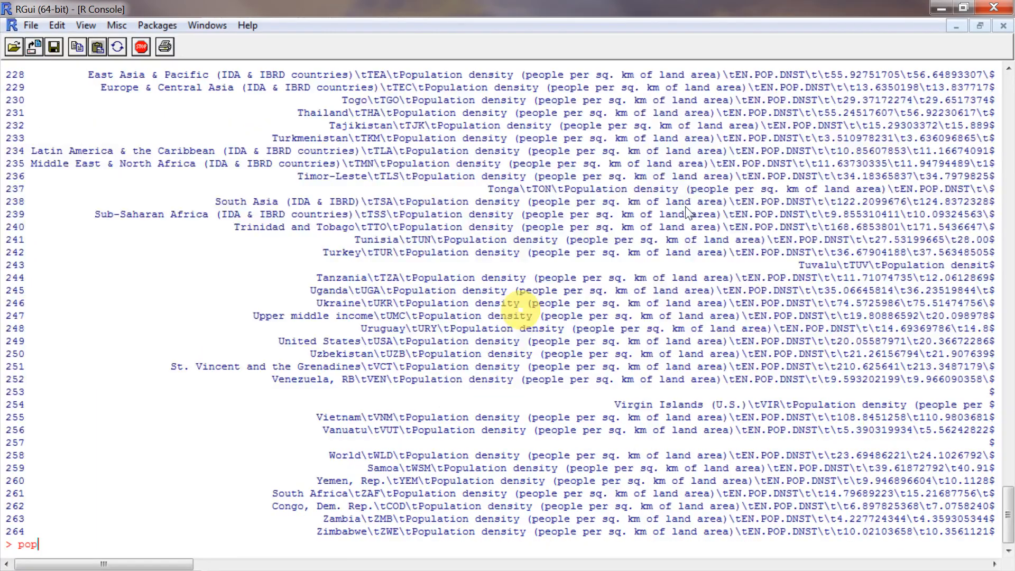
{"action": "type", "text": "=read.csv(\"C:/Users/Camilo Mora/Downloads/API_EN.POP.DNST_DS2_en_csv_v2/API_EN.POP.DNST_DS2_en_csv_v2.csv\")"}
{"action": "key", "text": "Left"}
{"action": "key", "text": "Left"}
{"action": "key", "text": "Left"}
{"action": "key", "text": "Left"}
{"action": "key", "text": "Left"}
{"action": "key", "text": "Left"}
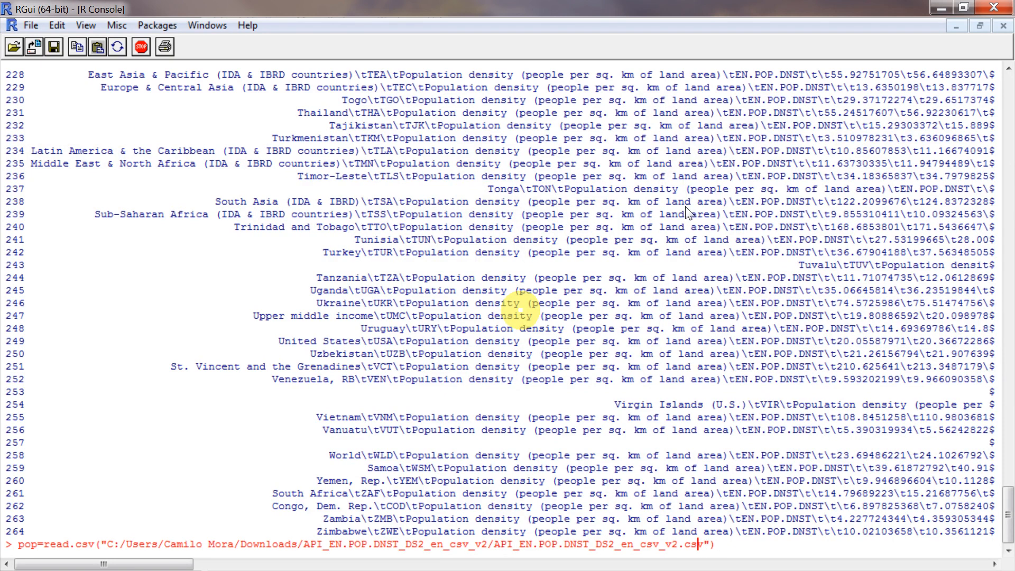
{"action": "key", "text": "BackSpace"}
{"action": "key", "text": "BackSpace"}
{"action": "key", "text": "BackSpace"}
{"action": "key", "text": "BackSpace"}
{"action": "key", "text": "BackSpace"}
{"action": "key", "text": "BackSpace"}
{"action": "key", "text": "BackSpace"}
{"action": "key", "text": "BackSpace"}
{"action": "key", "text": "BackSpace"}
{"action": "key", "text": "BackSpace"}
{"action": "key", "text": "BackSpace"}
{"action": "key", "text": "BackSpace"}
{"action": "key", "text": "BackSpace"}
{"action": "key", "text": "BackSpace"}
{"action": "key", "text": "BackSpace"}
{"action": "key", "text": "BackSpace"}
{"action": "key", "text": "BackSpace"}
{"action": "key", "text": "BackSpace"}
{"action": "key", "text": "BackSpace"}
{"action": "key", "text": "BackSpace"}
{"action": "key", "text": "BackSpace"}
{"action": "key", "text": "BackSpace"}
{"action": "key", "text": "BackSpace"}
{"action": "type", "text": "Pop"}
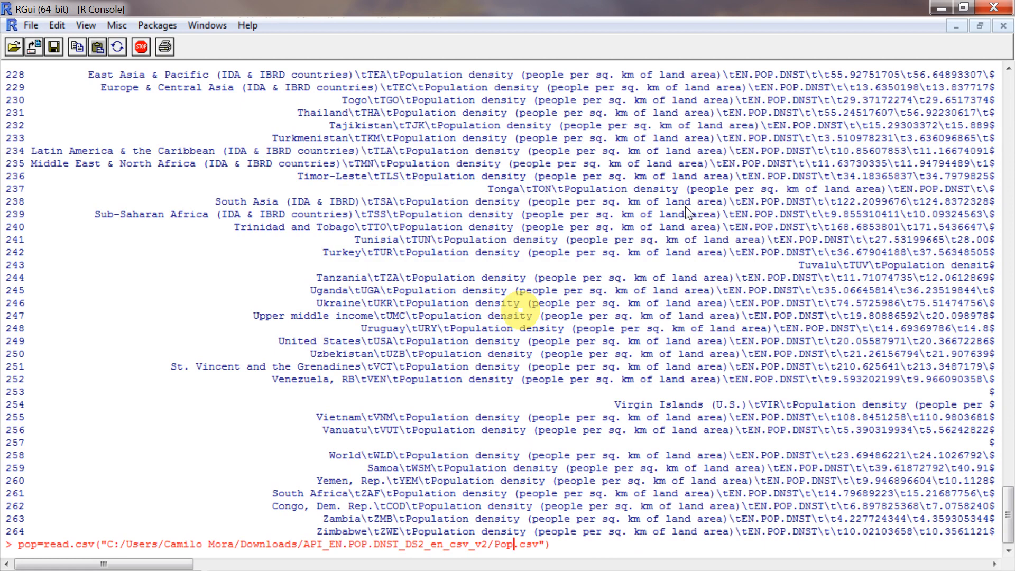
{"action": "key", "text": "Return"}
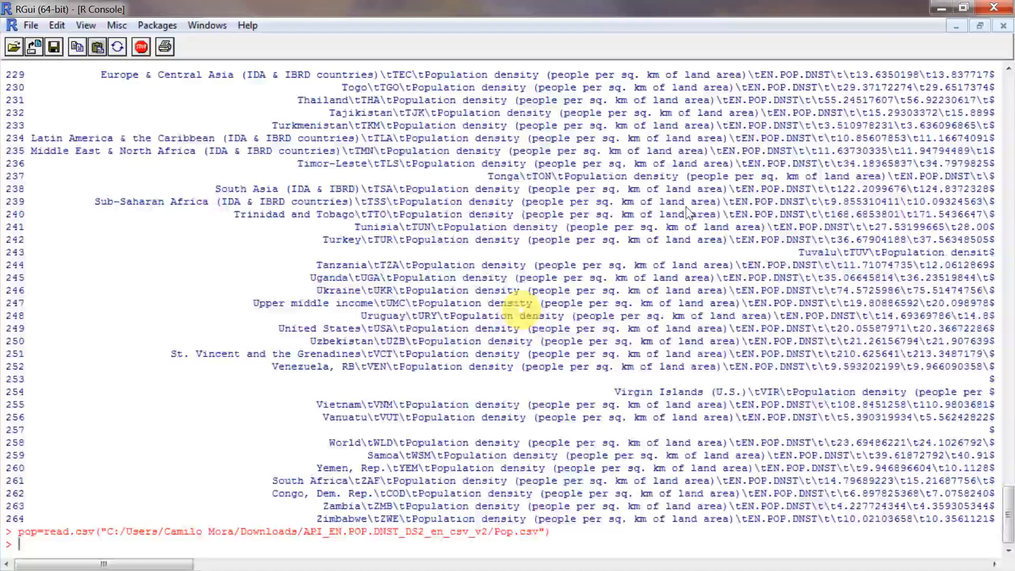
Print the pop data frame and examine its country rows and year columns in the console output
{"action": "type", "text": "pop"}
{"action": "key", "text": "Return"}
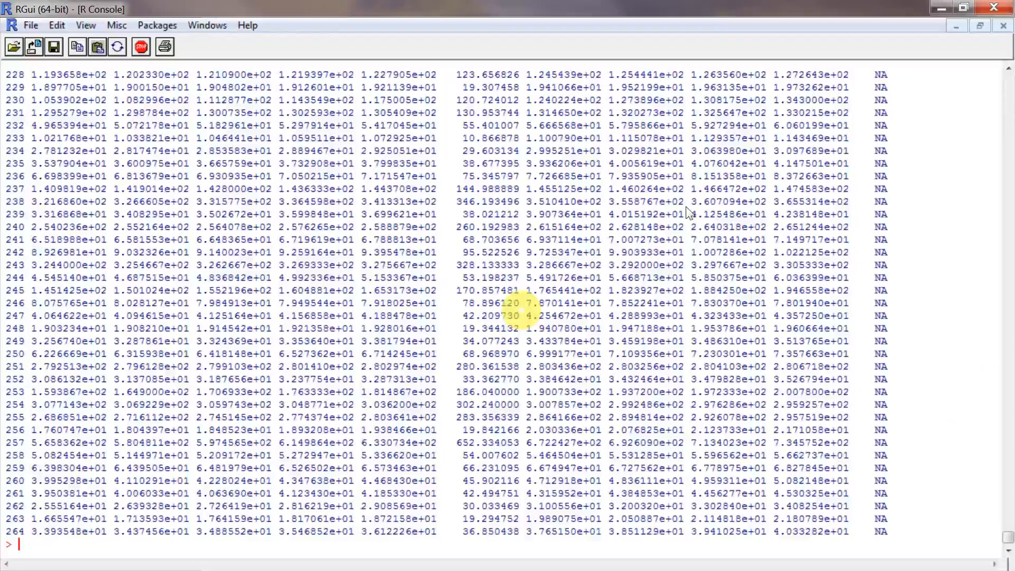
{"action": "left_click_drag", "start_coordinate": [1009, 539], "coordinate": [1001, 44]}
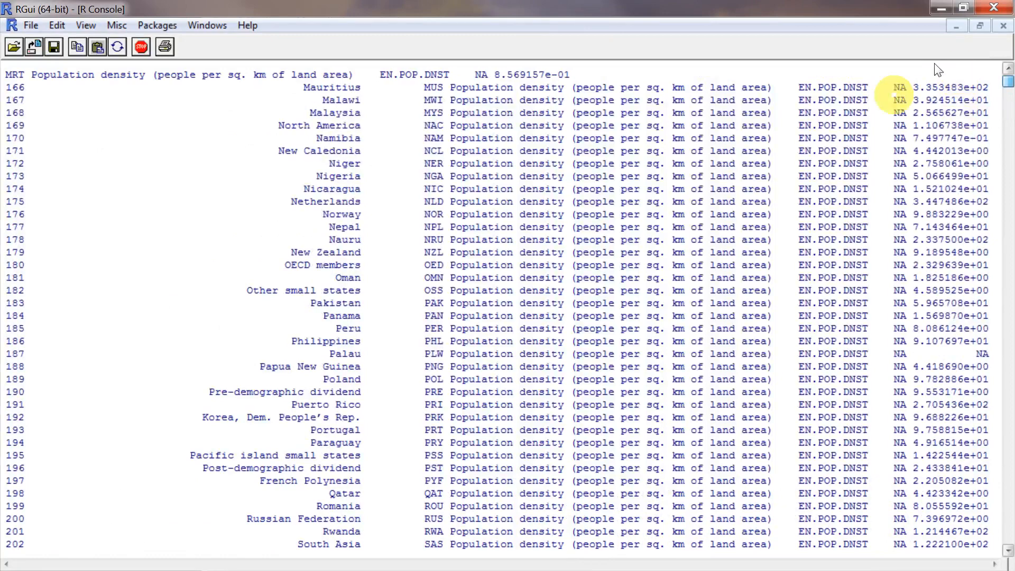
{"action": "scroll", "coordinate": [652, 233], "scroll_direction": "down", "scroll_amount": 1}
{"action": "scroll", "coordinate": [656, 238], "scroll_direction": "down", "scroll_amount": 9}
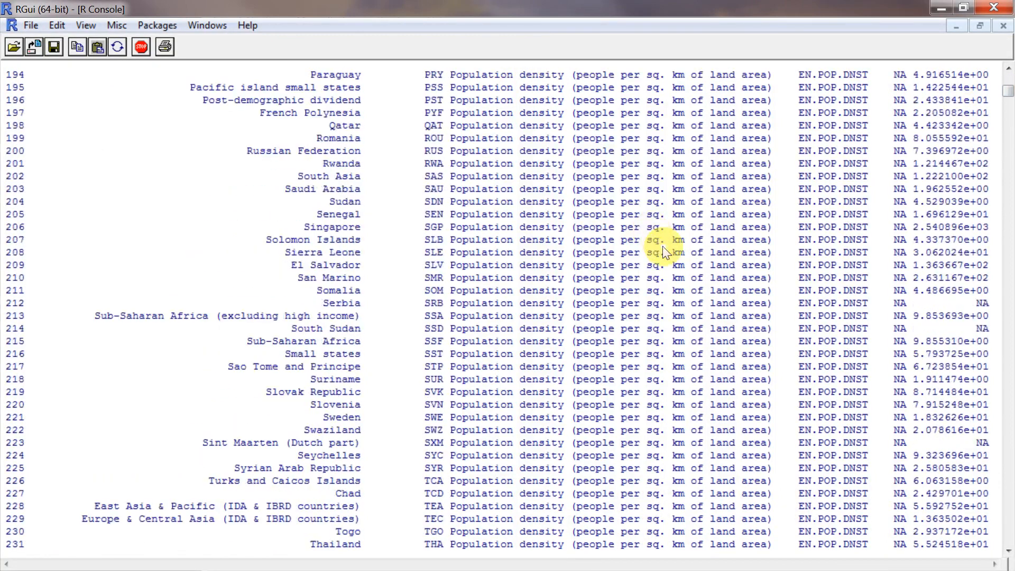
{"action": "scroll", "coordinate": [662, 246], "scroll_direction": "down", "scroll_amount": 19}
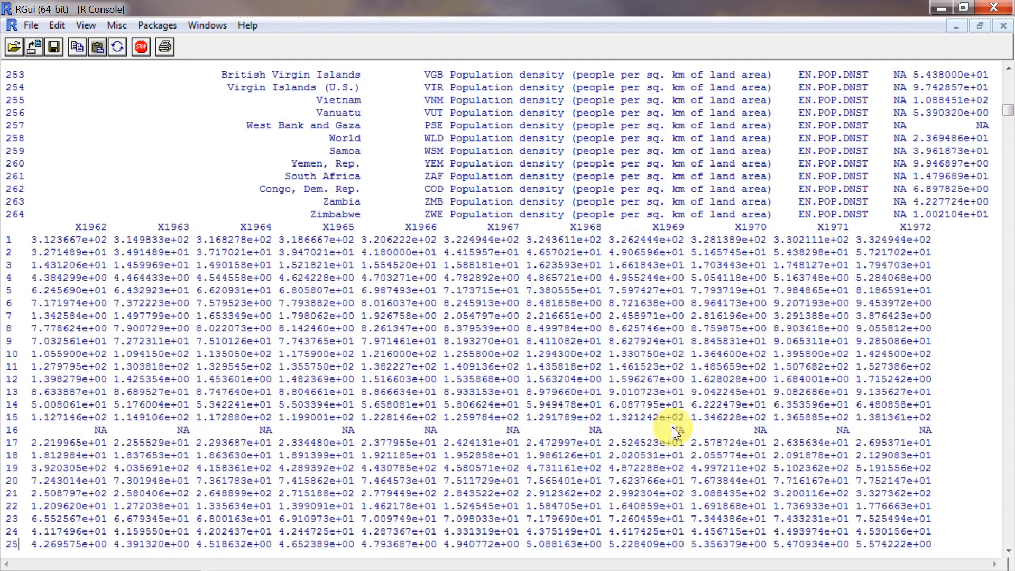
Print the first rows of the pop data frame with head(pop) and examine its columns
{"action": "type", "text": "head"}
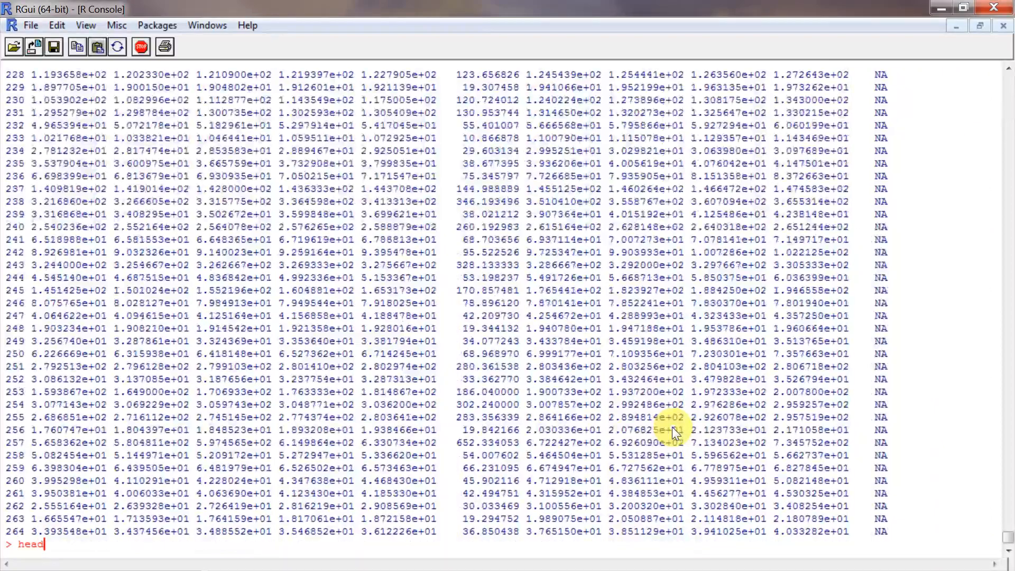
{"action": "type", "text": "(pop)"}
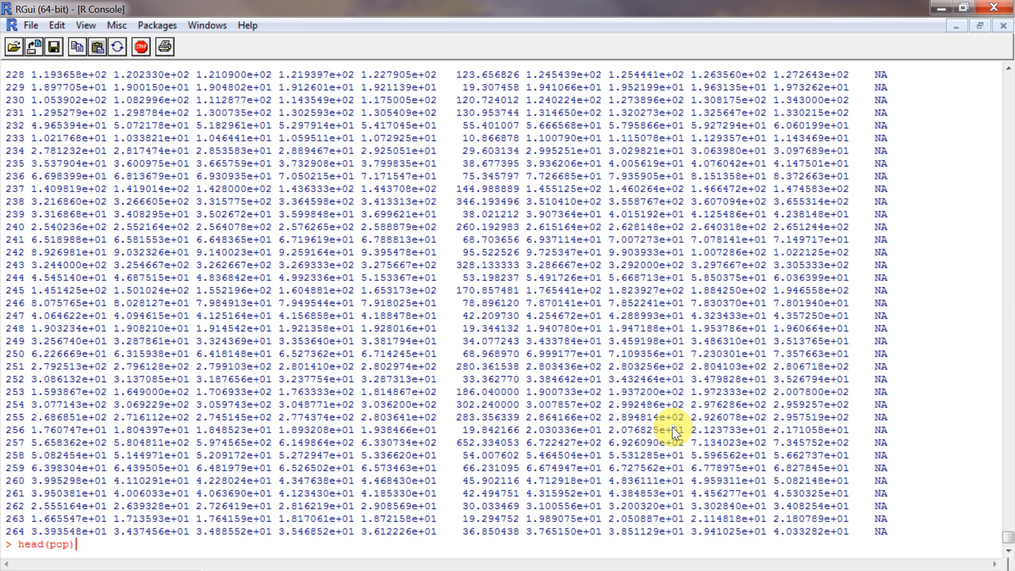
{"action": "key", "text": "Return"}
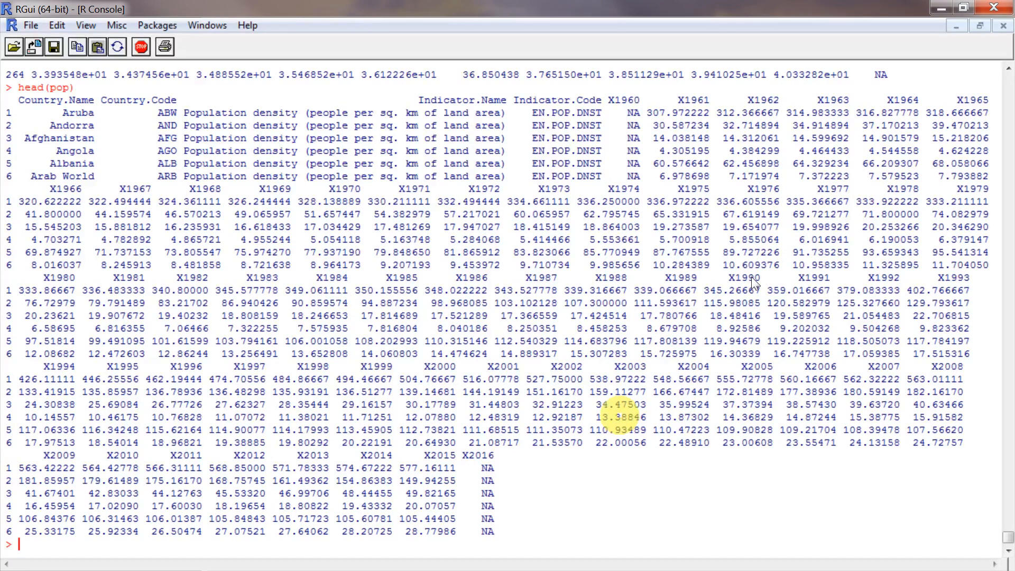
Begin an assignment to crop on a fresh console line, with an opening quotation mark for the file path
{"action": "key", "text": "Return"}
{"action": "key", "text": "Return"}
{"action": "type", "text": "c"}
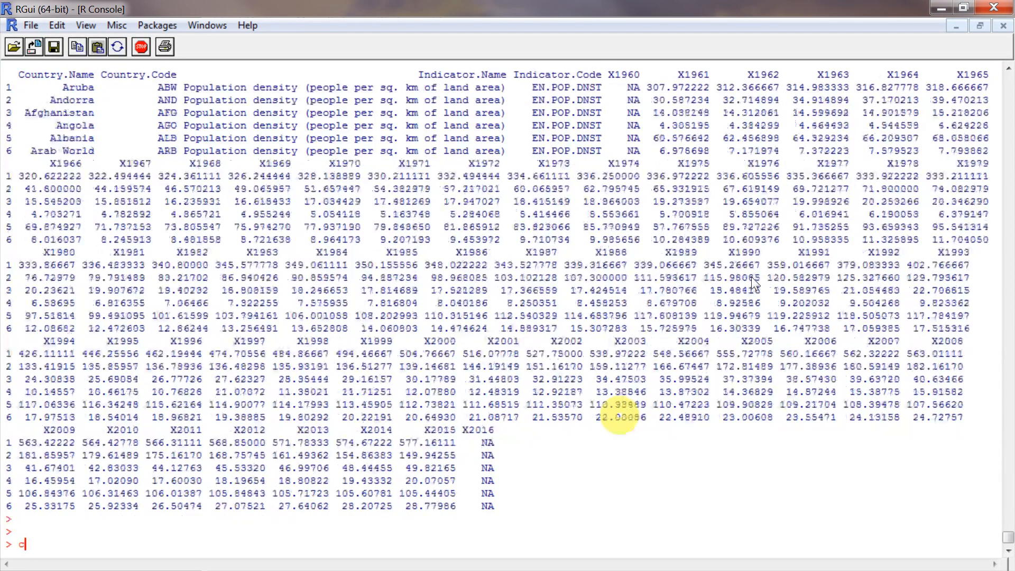
{"action": "type", "text": "rop"}
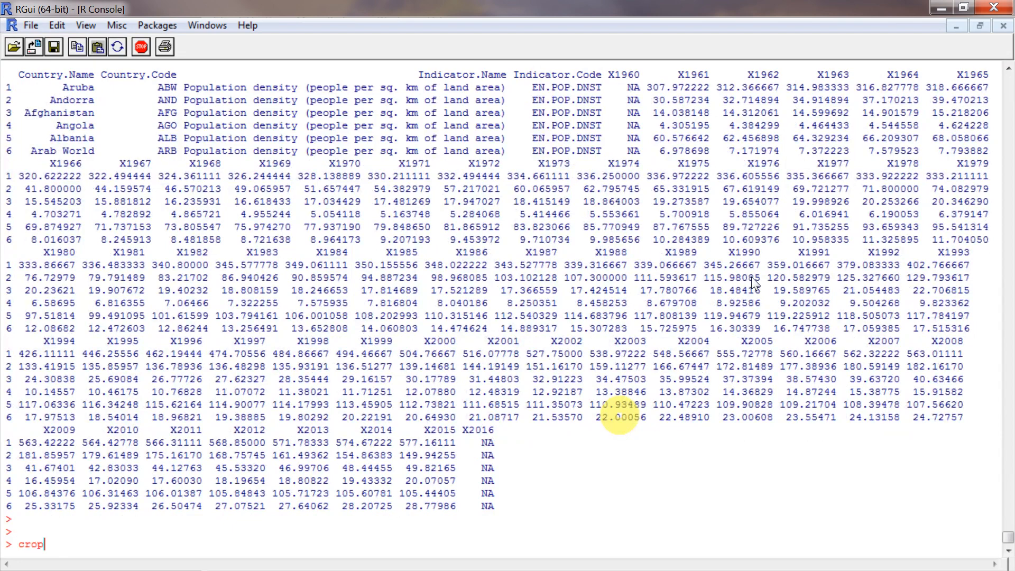
{"action": "type", "text": "="}
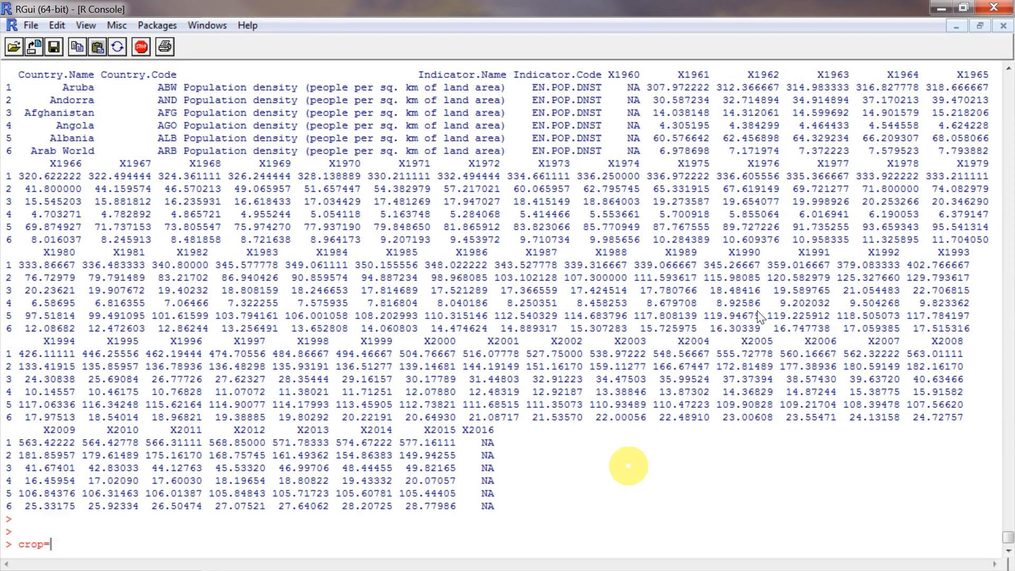
{"action": "type", "text": "\""}
Copy the API_AG.LND.CROP.ZS_DS2_en_csv_v2 folder path from Windows Explorer into the crop string in R, add a slash, and check the cropland CSV's file name
{"action": "key", "text": "alt+Tab"}
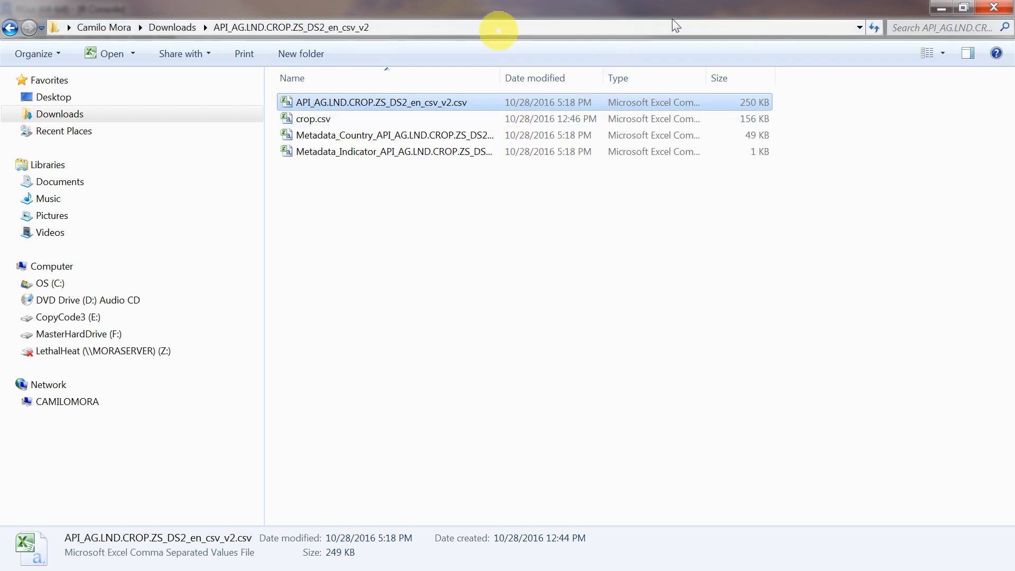
{"action": "left_click", "coordinate": [434, 33]}
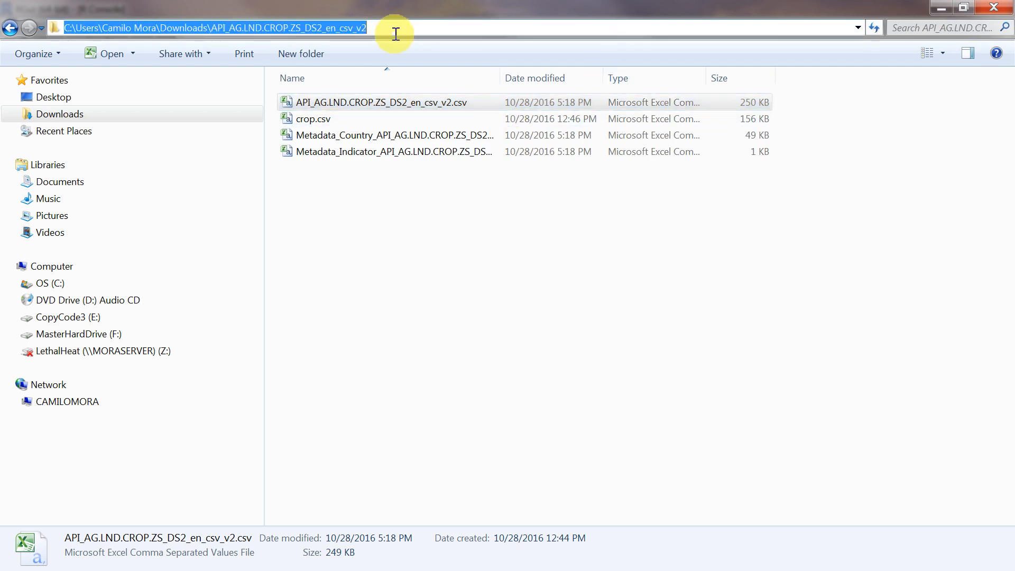
{"action": "key", "text": "ctrl+c"}
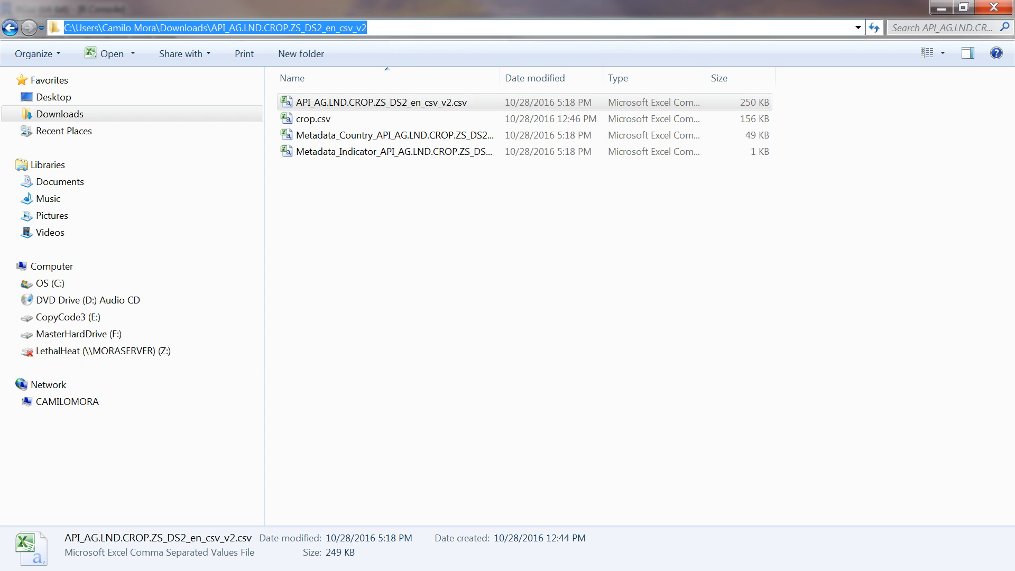
{"action": "key", "text": "alt+Tab"}
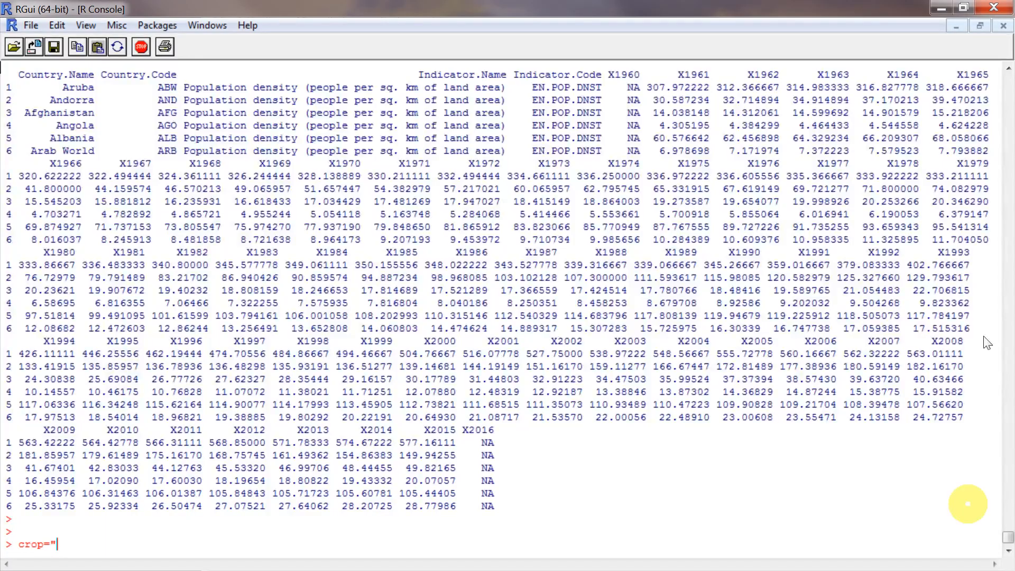
{"action": "key", "text": "ctrl+v"}
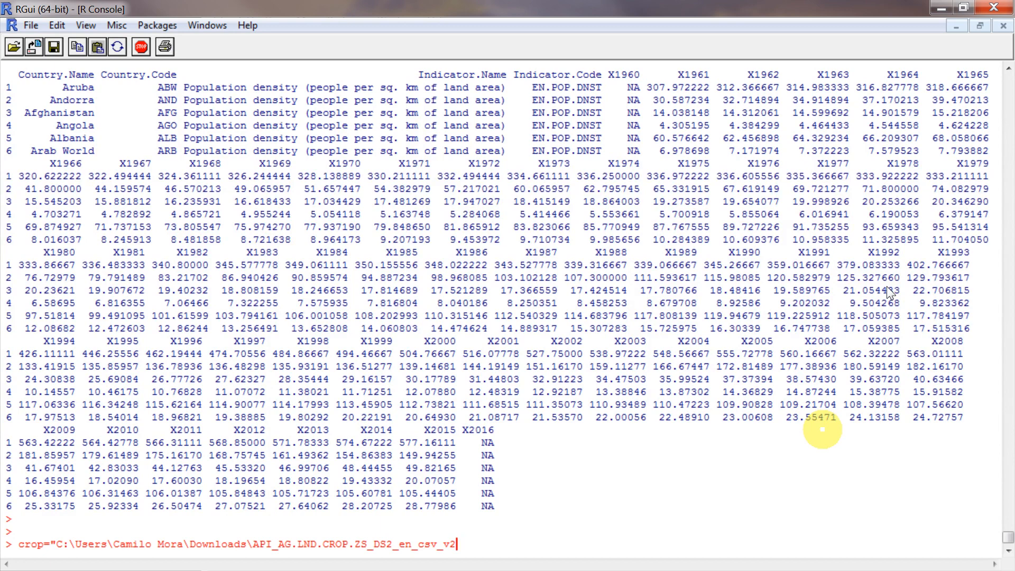
{"action": "type", "text": "/"}
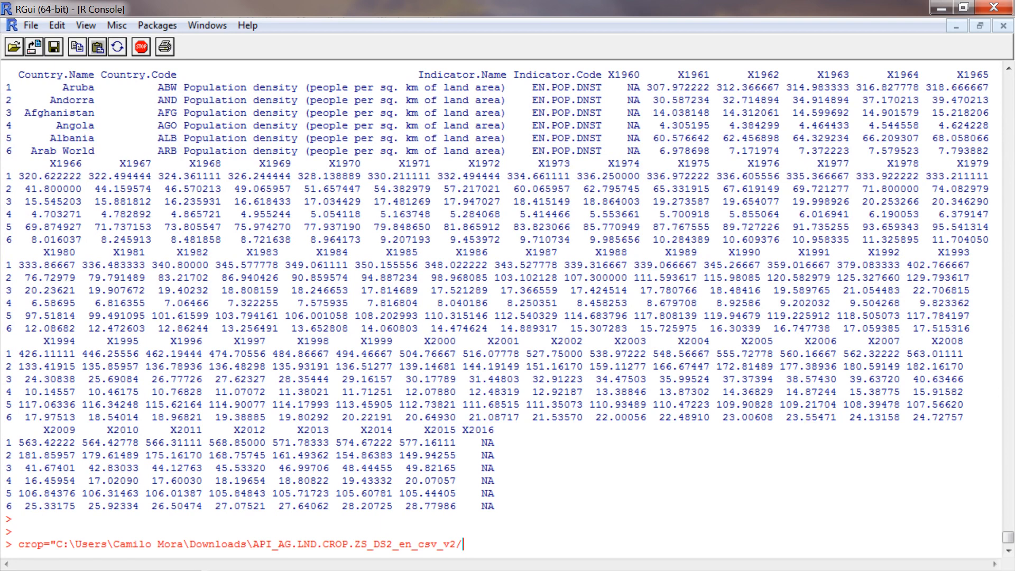
{"action": "key", "text": "alt+Tab"}
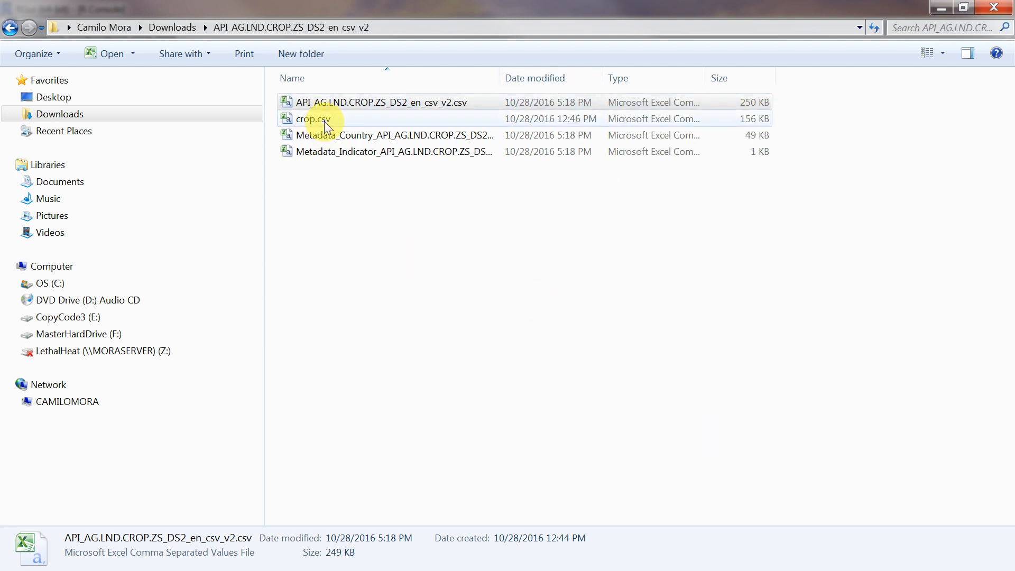
{"action": "left_click", "coordinate": [942, 7]}
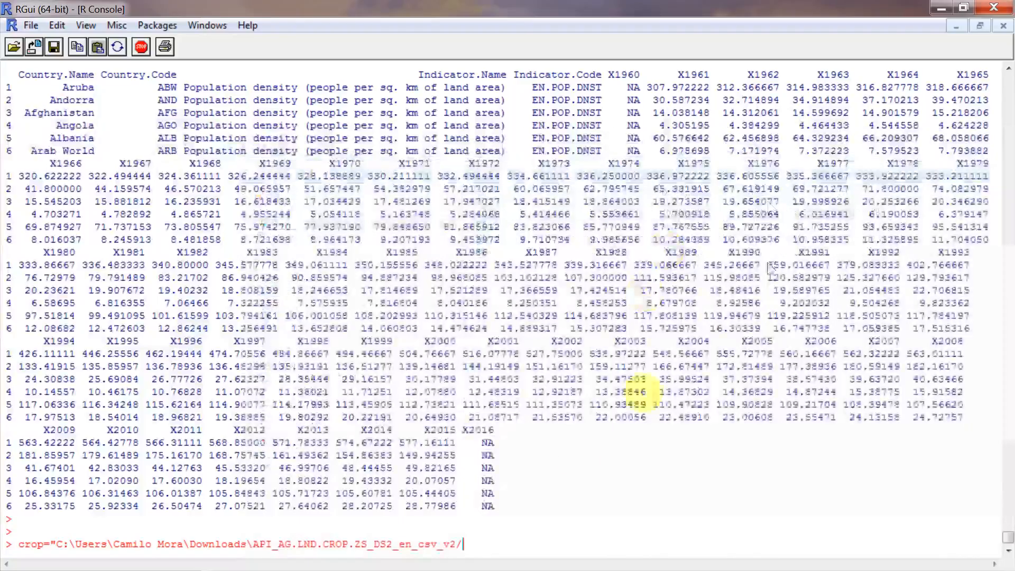
Try to assign the backslash path of crop.csv in the API_AG.LND.CROP.ZS_DS2_en_csv_v2 downloads folder to the variable crop
{"action": "type", "text": "crop"}
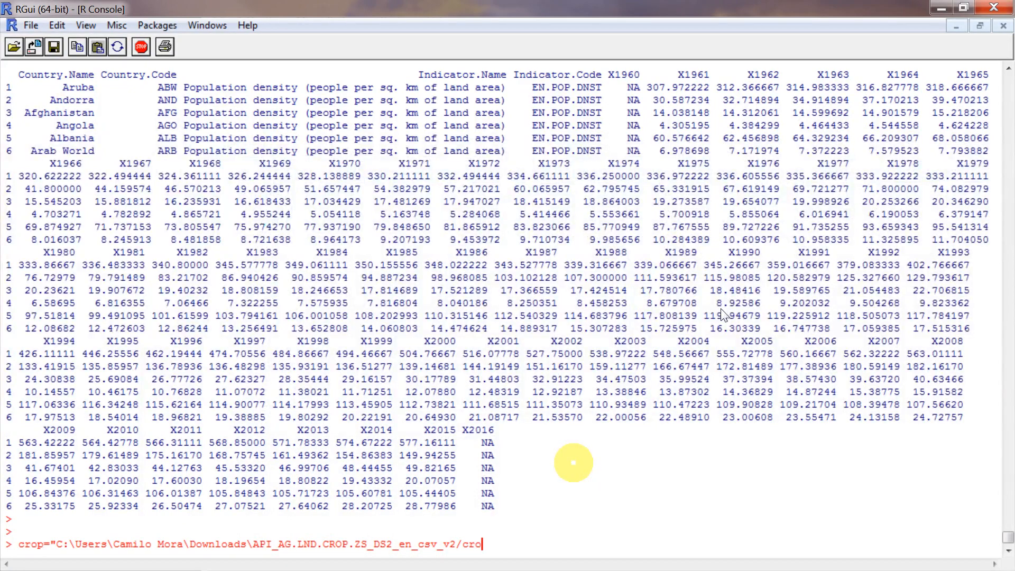
{"action": "type", "text": ".csv\""}
{"action": "key", "text": "Return"}
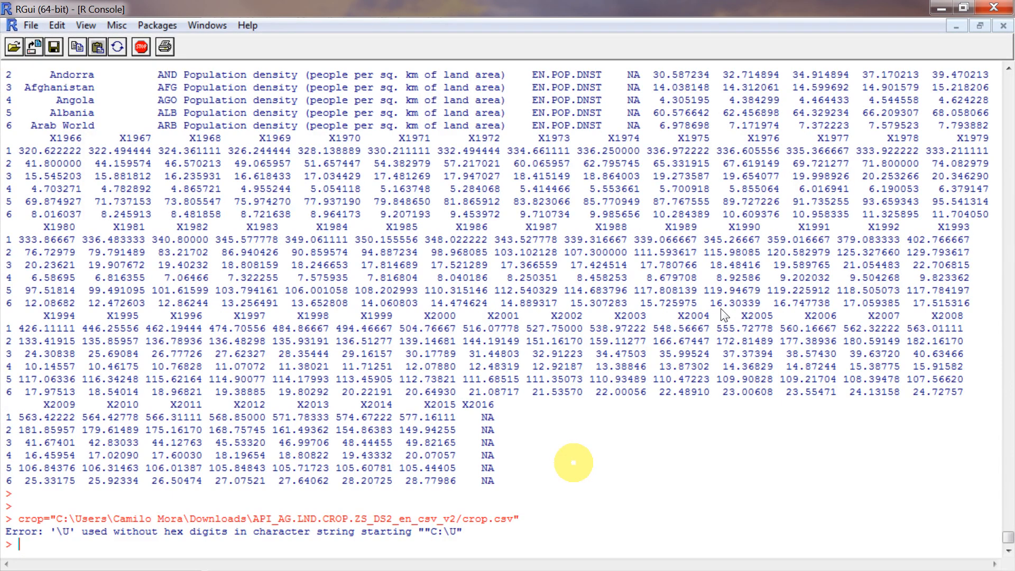
Recall the crop path assignment, replace each backslash with a forward slash, and run it again
{"action": "key", "text": "Up"}
{"action": "key", "text": "Left"}
{"action": "key", "text": "Left"}
{"action": "key", "text": "Left"}
{"action": "key", "text": "Left"}
{"action": "key", "text": "Left"}
{"action": "key", "text": "Left"}
{"action": "key", "text": "Left"}
{"action": "key", "text": "Left"}
{"action": "key", "text": "Left"}
{"action": "key", "text": "Left"}
{"action": "key", "text": "Left"}
{"action": "key", "text": "Left"}
{"action": "key", "text": "Left"}
{"action": "key", "text": "Left"}
{"action": "key", "text": "Left"}
{"action": "key", "text": "Left"}
{"action": "key", "text": "Left"}
{"action": "key", "text": "Left"}
{"action": "key", "text": "Left"}
{"action": "key", "text": "Left"}
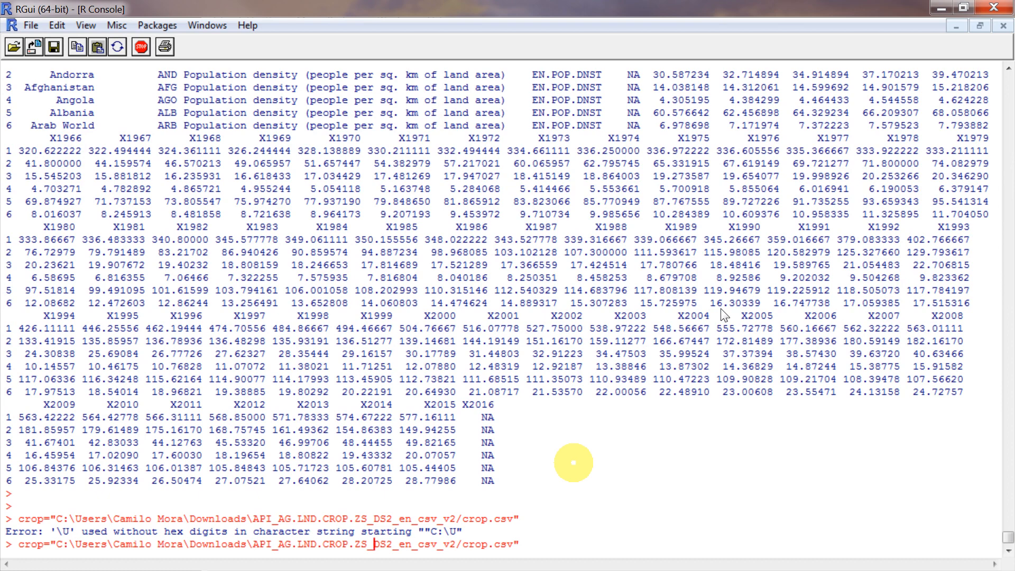
{"action": "key", "text": "Left"}
{"action": "key", "text": "Left"}
{"action": "key", "text": "Left"}
{"action": "key", "text": "Left"}
{"action": "key", "text": "Left"}
{"action": "key", "text": "Left"}
{"action": "key", "text": "Left"}
{"action": "key", "text": "Left"}
{"action": "key", "text": "Left"}
{"action": "key", "text": "Left"}
{"action": "key", "text": "Left"}
{"action": "key", "text": "Left"}
{"action": "key", "text": "Left"}
{"action": "key", "text": "Left"}
{"action": "key", "text": "Left"}
{"action": "key", "text": "Left"}
{"action": "key", "text": "Left"}
{"action": "key", "text": "Left"}
{"action": "key", "text": "Left"}
{"action": "key", "text": "Left"}
{"action": "key", "text": "BackSpace"}
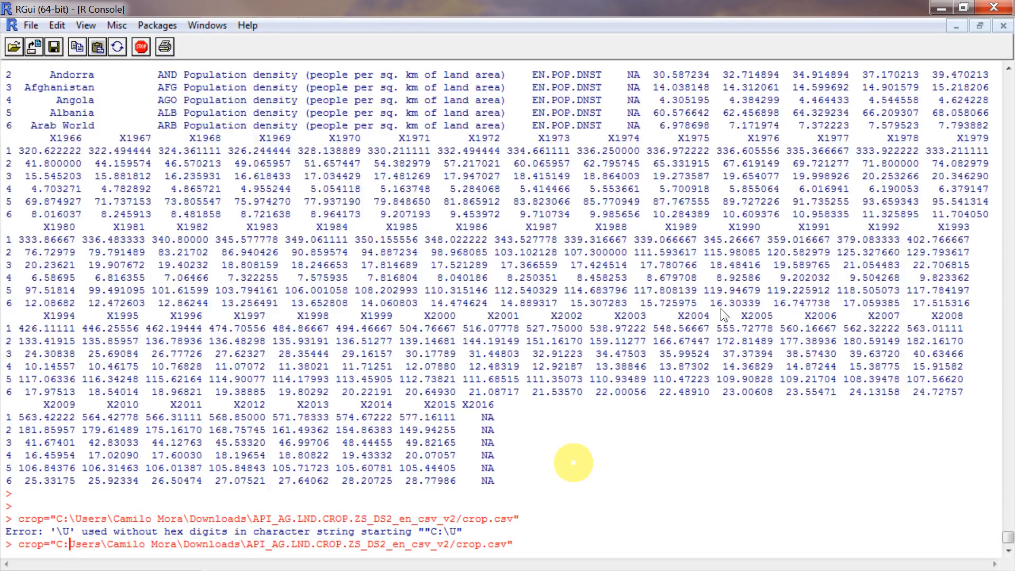
{"action": "type", "text": "/"}
{"action": "key", "text": "Right"}
{"action": "key", "text": "Right"}
{"action": "key", "text": "Right"}
{"action": "key", "text": "Right"}
{"action": "key", "text": "Right"}
{"action": "key", "text": "Right"}
{"action": "key", "text": "Right"}
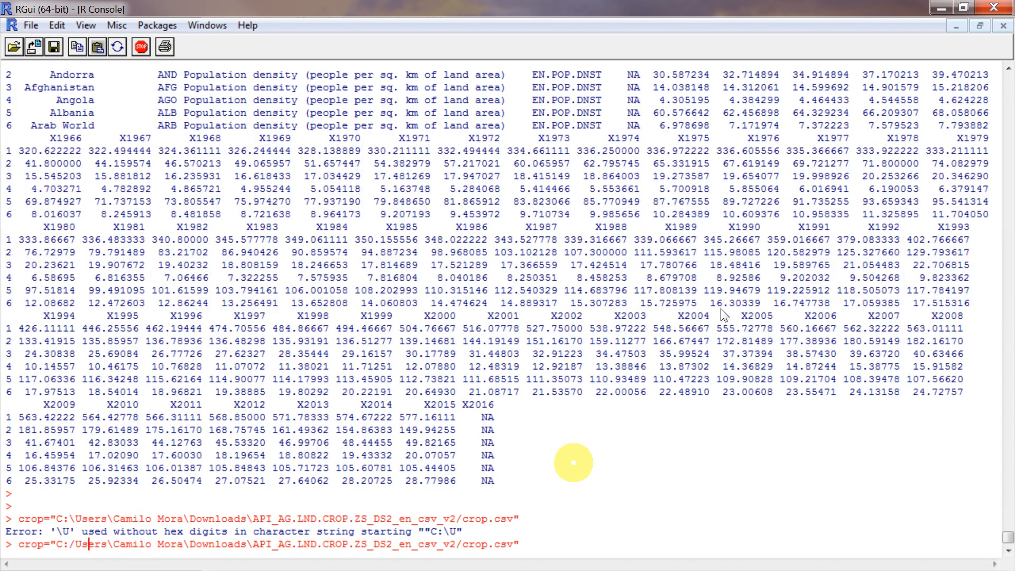
{"action": "key", "text": "Left"}
{"action": "key", "text": "BackSpace"}
{"action": "type", "text": "/"}
{"action": "key", "text": "Right"}
{"action": "key", "text": "Right"}
{"action": "key", "text": "Right"}
{"action": "key", "text": "Right"}
{"action": "key", "text": "Right"}
{"action": "key", "text": "Right"}
{"action": "key", "text": "Right"}
{"action": "key", "text": "Right"}
{"action": "key", "text": "Right"}
{"action": "key", "text": "Right"}
{"action": "key", "text": "Right"}
{"action": "key", "text": "Right"}
{"action": "key", "text": "BackSpace"}
{"action": "type", "text": "/"}
{"action": "key", "text": "Right"}
{"action": "key", "text": "Right"}
{"action": "key", "text": "Right"}
{"action": "key", "text": "Right"}
{"action": "key", "text": "Right"}
{"action": "key", "text": "Right"}
{"action": "key", "text": "Right"}
{"action": "key", "text": "Right"}
{"action": "key", "text": "Right"}
{"action": "key", "text": "Right"}
{"action": "key", "text": "Right"}
{"action": "key", "text": "Left"}
{"action": "key", "text": "BackSpace"}
{"action": "type", "text": "/"}
{"action": "key", "text": "Return"}
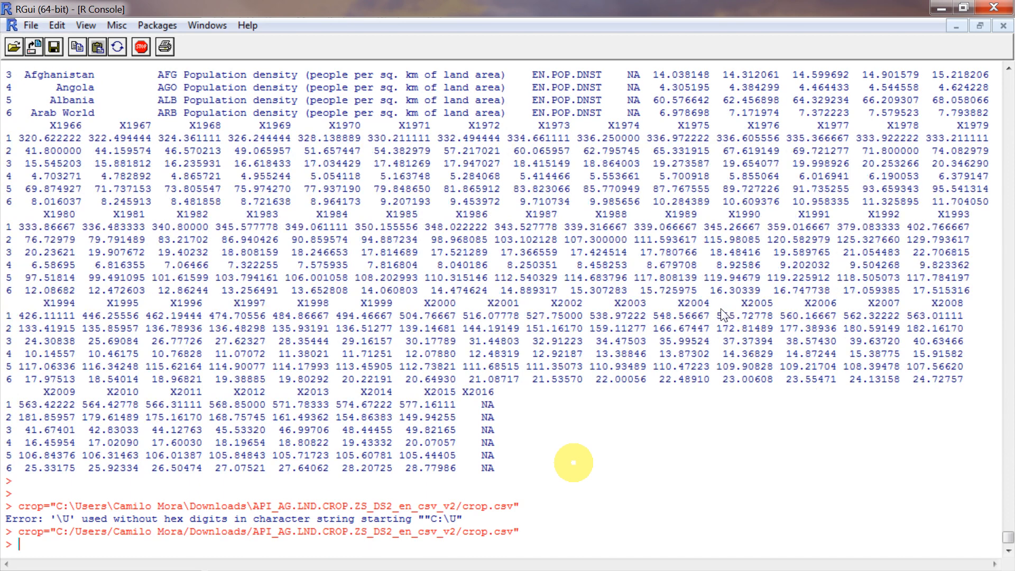
Print the contents of crop and pop in the console, and print crop again to compare them
{"action": "type", "text": "crop"}
{"action": "key", "text": "Return"}
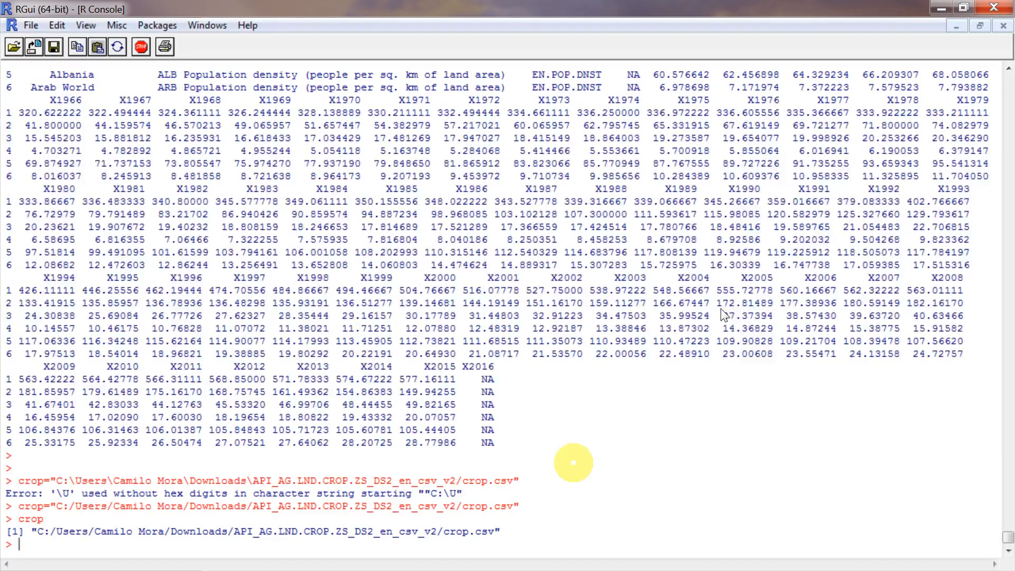
{"action": "type", "text": "op"}
{"action": "key", "text": "BackSpace"}
{"action": "key", "text": "BackSpace"}
{"action": "type", "text": "pop"}
{"action": "key", "text": "Return"}
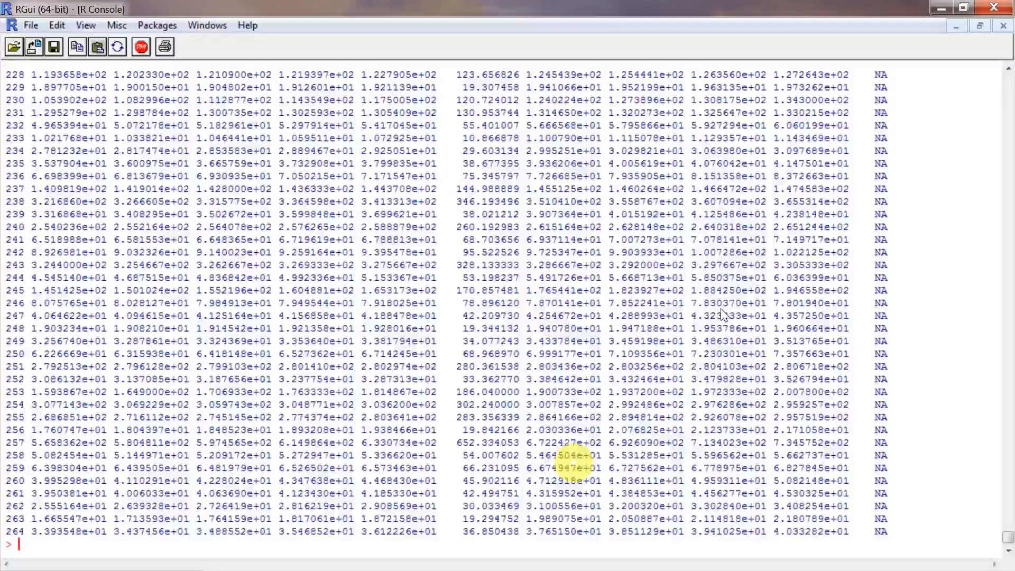
{"action": "type", "text": "crop"}
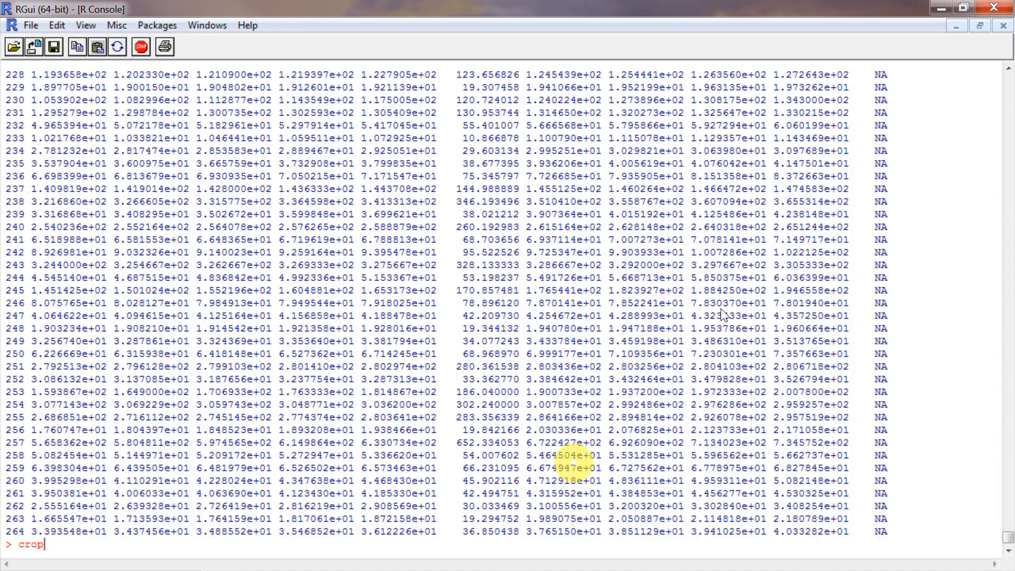
{"action": "key", "text": "Return"}
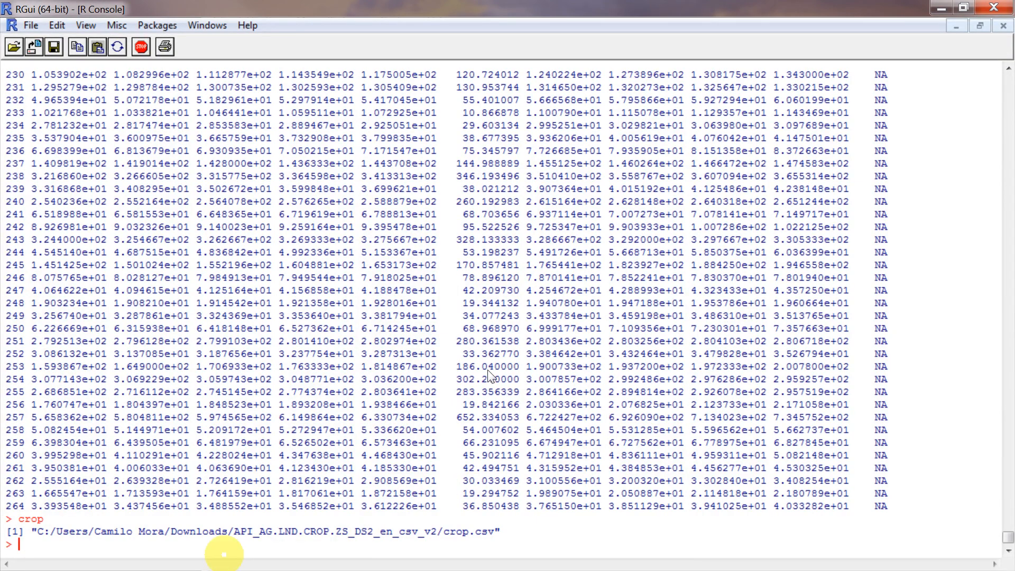
{"action": "left_click_drag", "start_coordinate": [48, 545], "coordinate": [399, 540]}
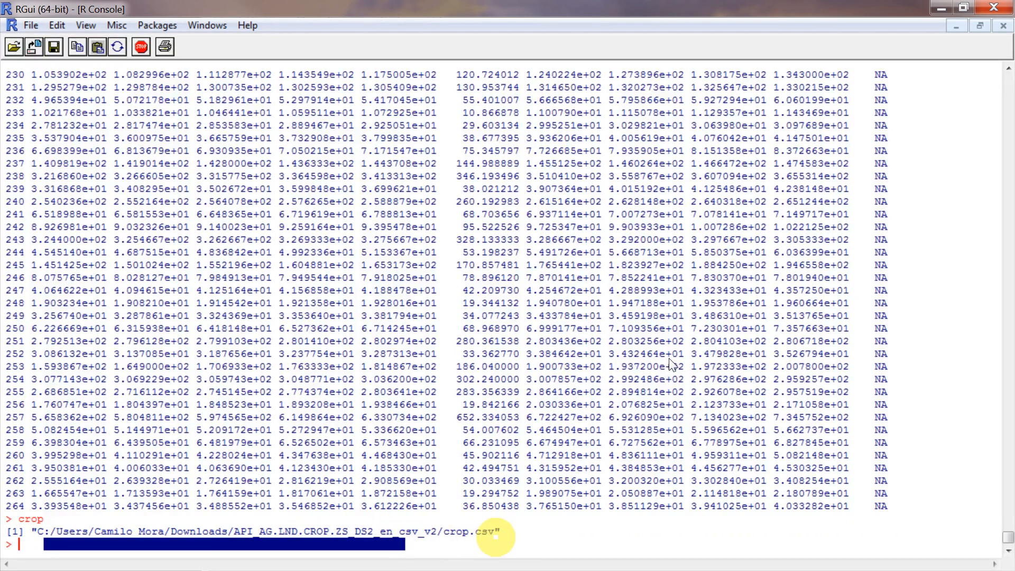
{"action": "left_click", "coordinate": [461, 533]}
Load crop.csv into the variable crop with read.csv, reusing the full file path copied from the console output
{"action": "type", "text": "c"}
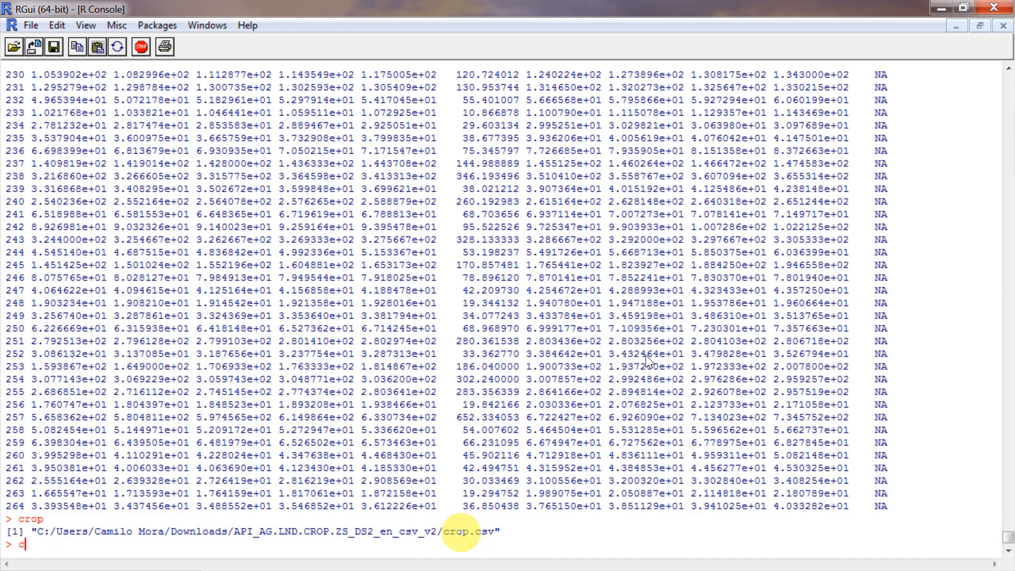
{"action": "type", "text": "rop=read.csv("}
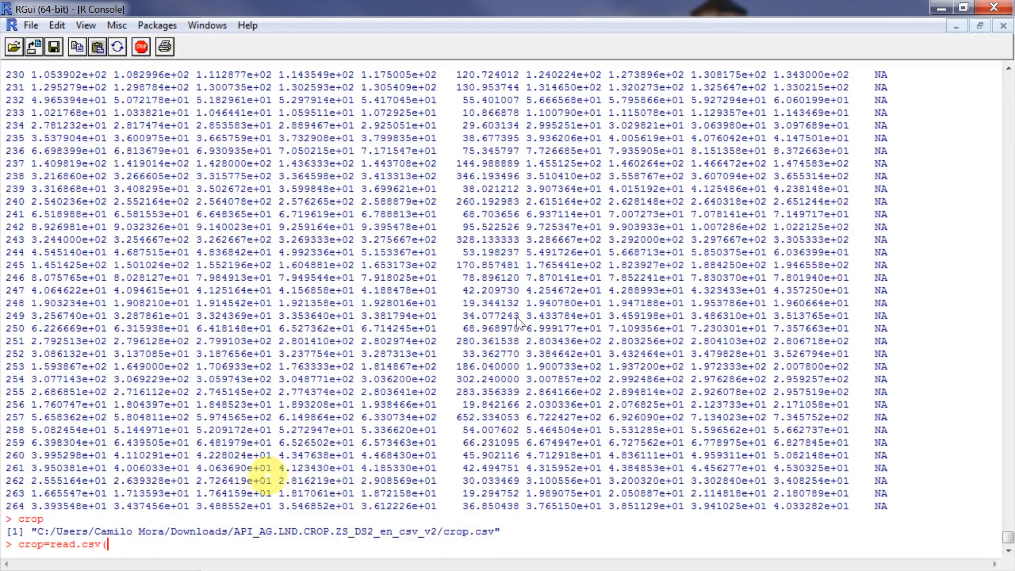
{"action": "left_click_drag", "start_coordinate": [31, 531], "coordinate": [500, 531]}
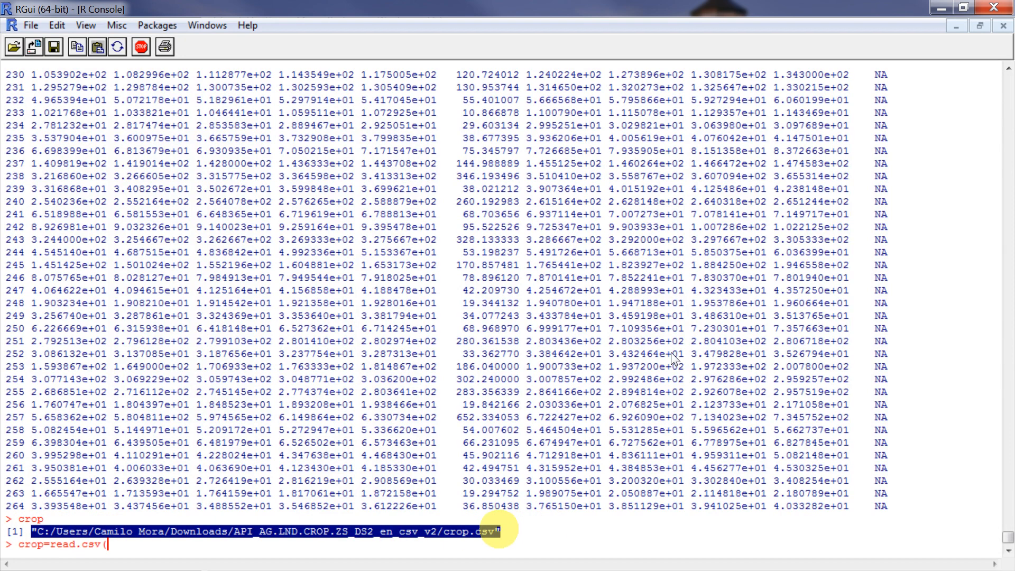
{"action": "key", "text": "ctrl+c"}
{"action": "key", "text": "ctrl+v"}
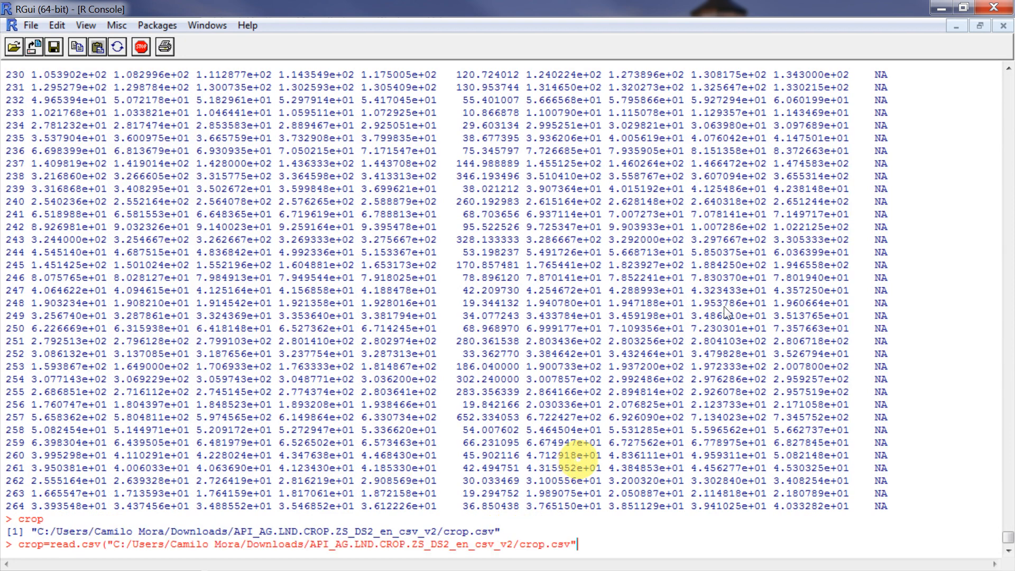
{"action": "type", "text": ")"}
{"action": "key", "text": "Return"}
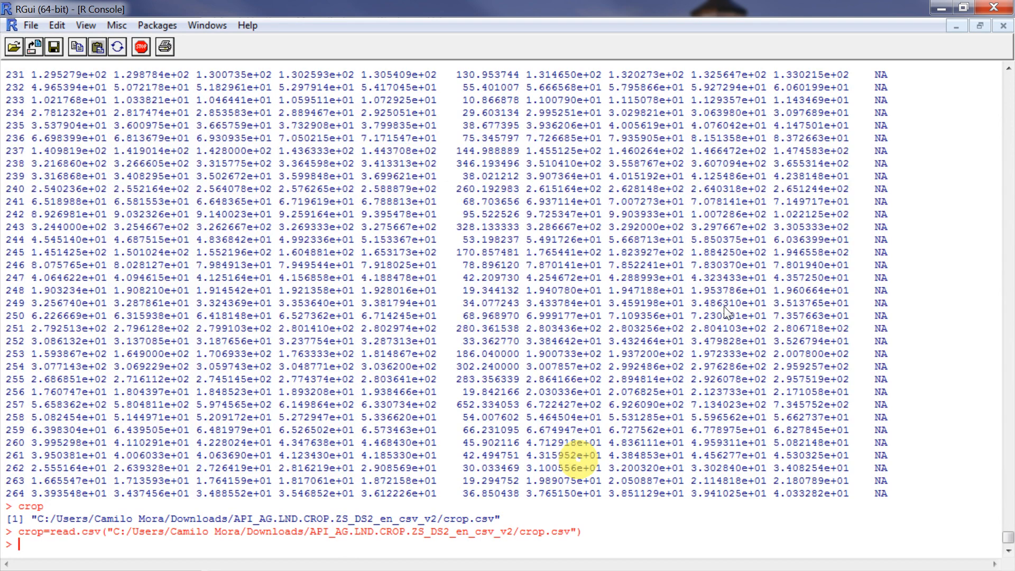
Show the first rows of the cropland data with head(crop) and review its columns
{"action": "type", "text": "head(crop)"}
{"action": "key", "text": "Return"}
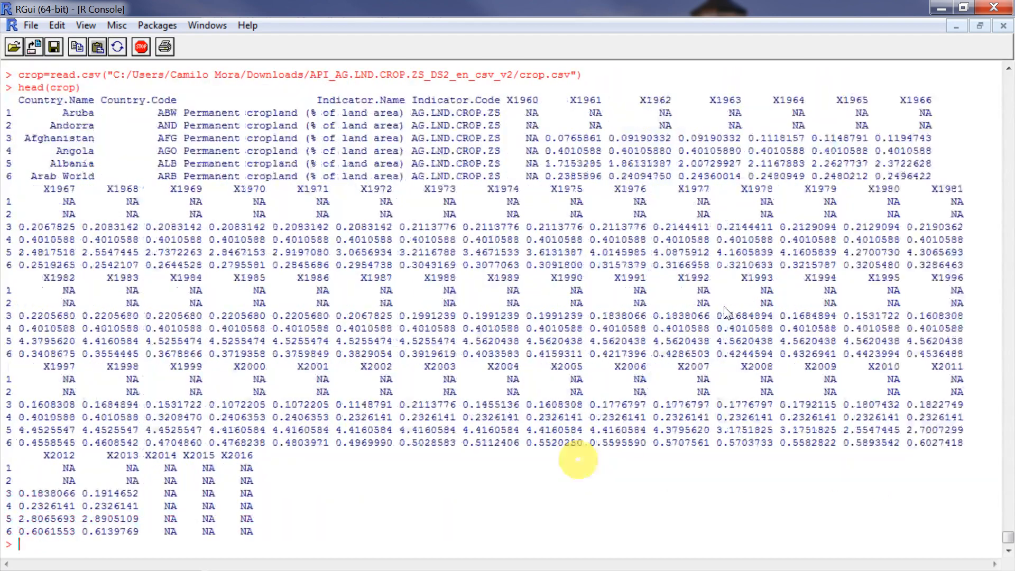
{"action": "scroll", "coordinate": [563, 461], "scroll_direction": "up", "scroll_amount": 2}
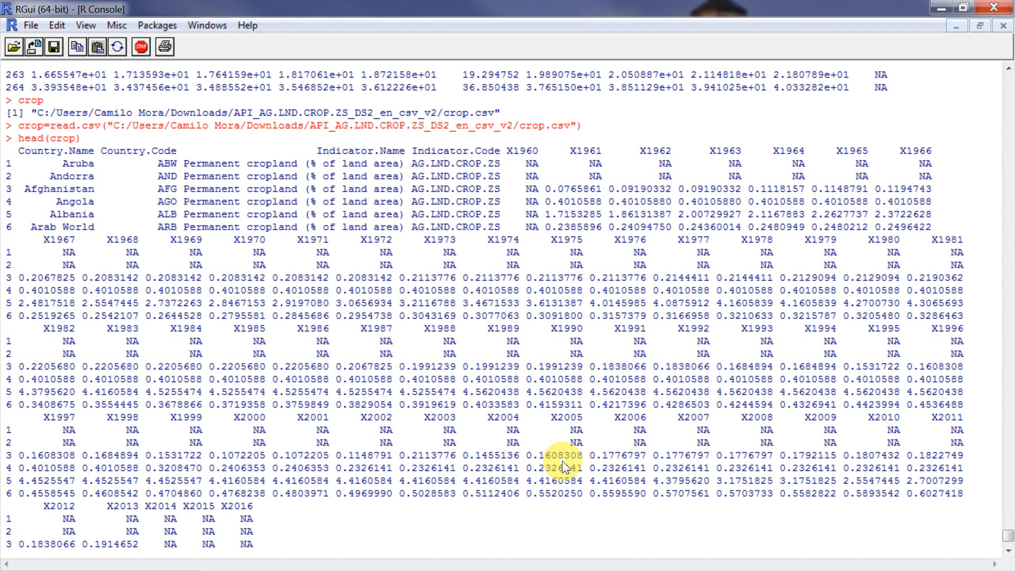
{"action": "scroll", "coordinate": [563, 461], "scroll_direction": "down", "scroll_amount": 2}
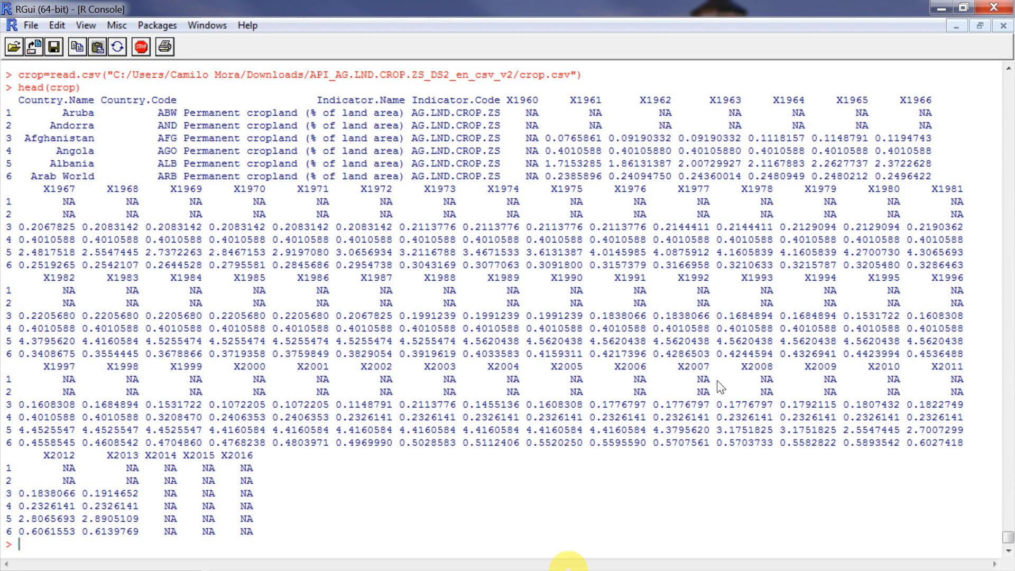
Switch to Firefox, search the web for "r" and open The R Project for Statistical Computing website
{"action": "key", "text": "alt+Tab"}
{"action": "left_click", "coordinate": [710, 62]}
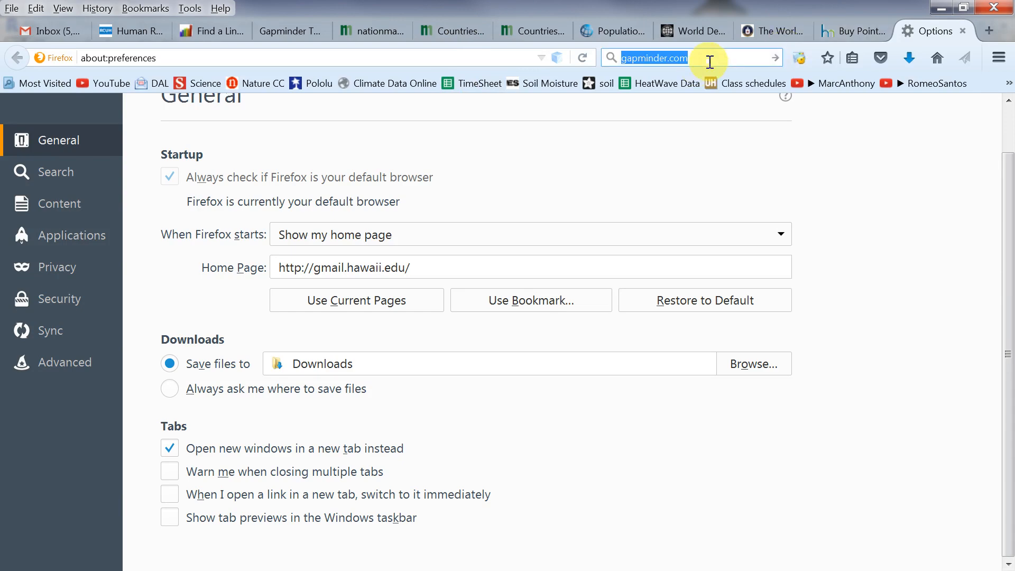
{"action": "type", "text": "r"}
{"action": "key", "text": "Return"}
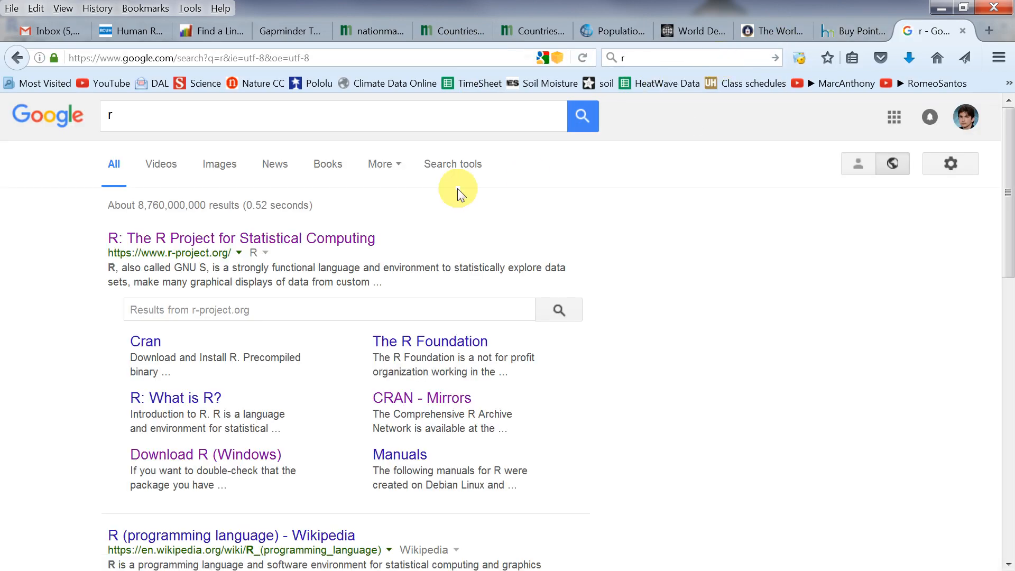
{"action": "left_click", "coordinate": [337, 246]}
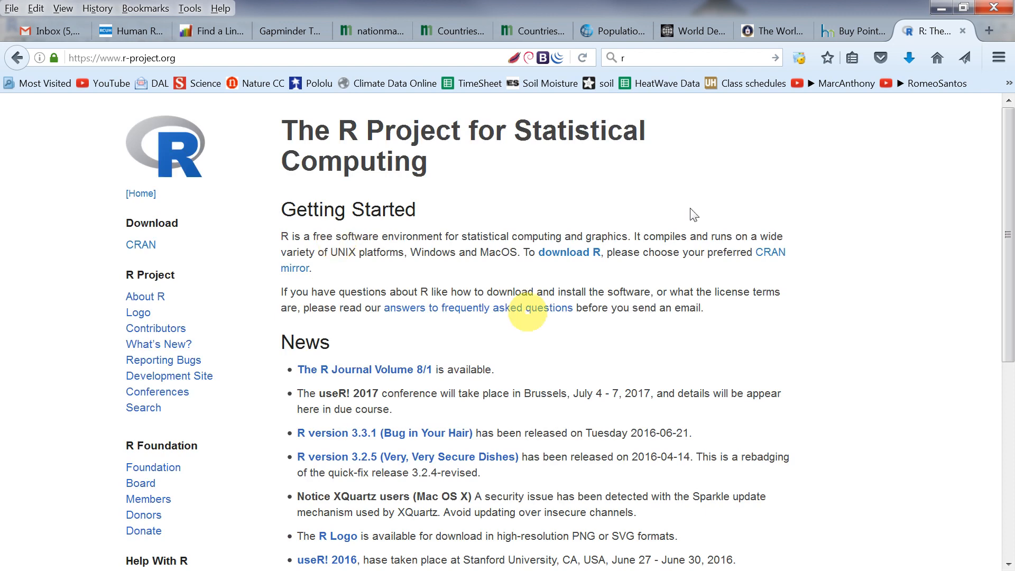
{"action": "left_click", "coordinate": [149, 249]}
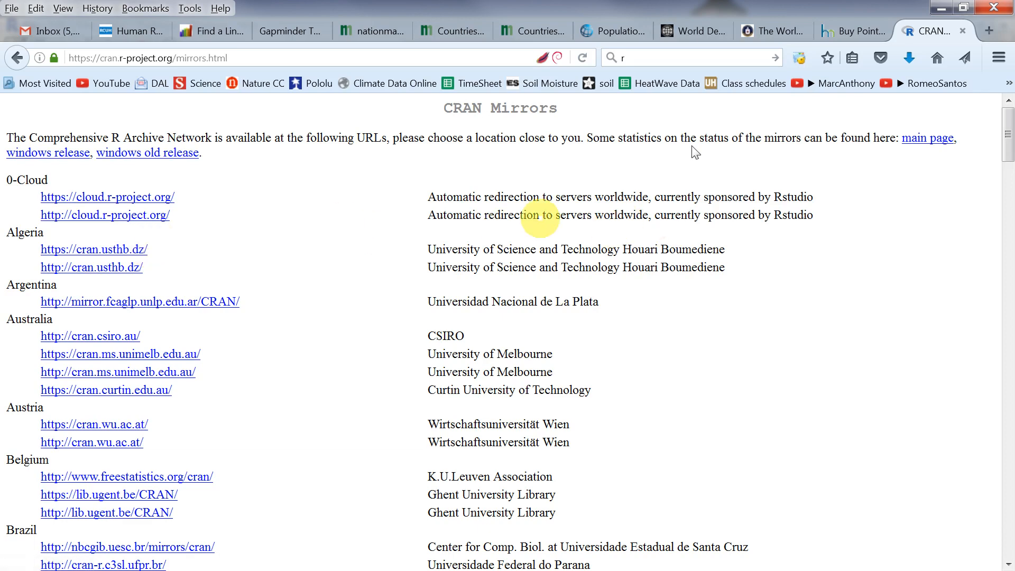
{"action": "scroll", "coordinate": [299, 299], "scroll_direction": "down", "scroll_amount": 3}
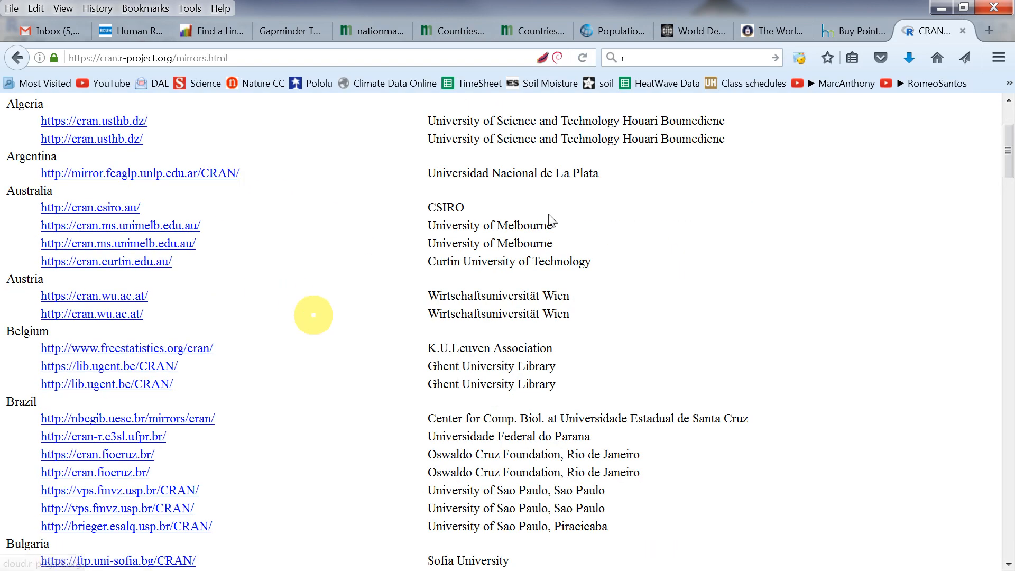
{"action": "scroll", "coordinate": [328, 365], "scroll_direction": "up", "scroll_amount": 3}
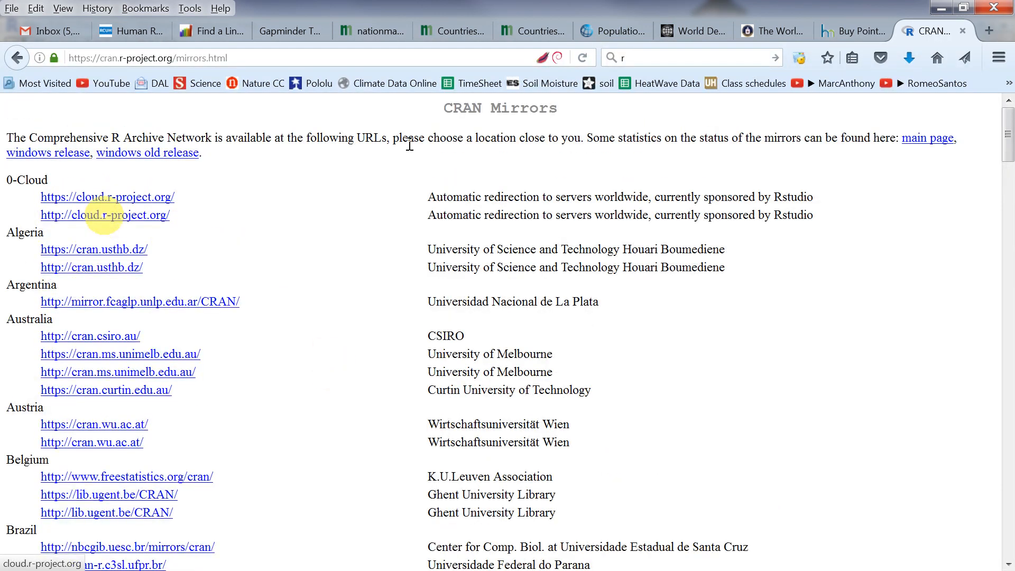
{"action": "left_click", "coordinate": [88, 217]}
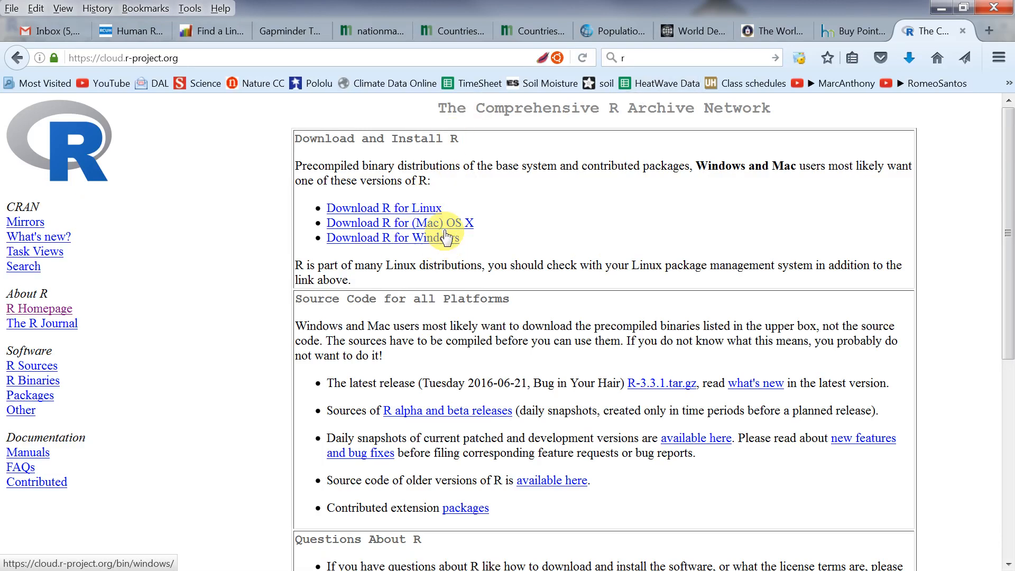
Open CRAN's contributed Packages page and look through its sections
{"action": "scroll", "coordinate": [740, 161], "scroll_direction": "down", "scroll_amount": 3}
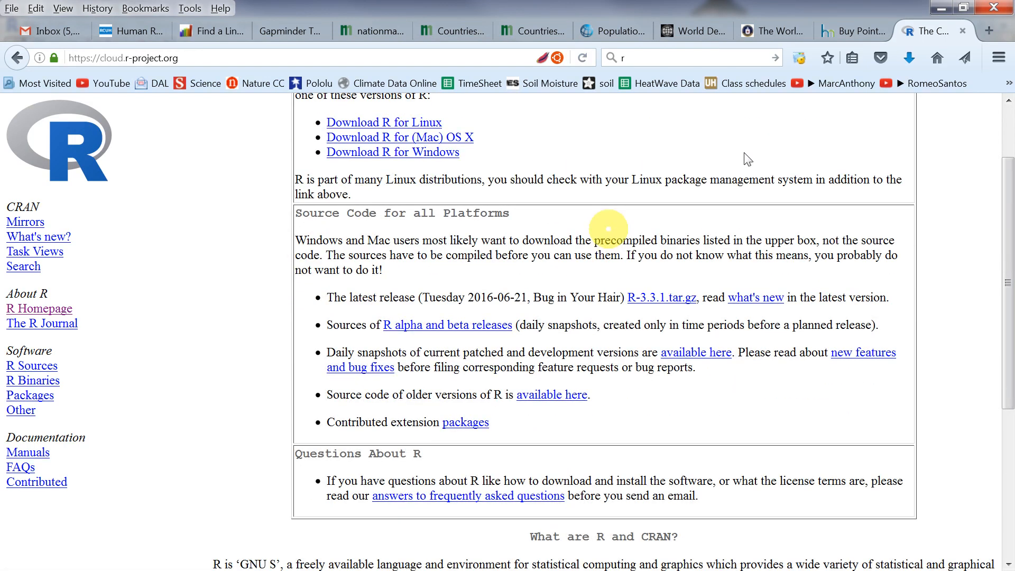
{"action": "left_click", "coordinate": [37, 401]}
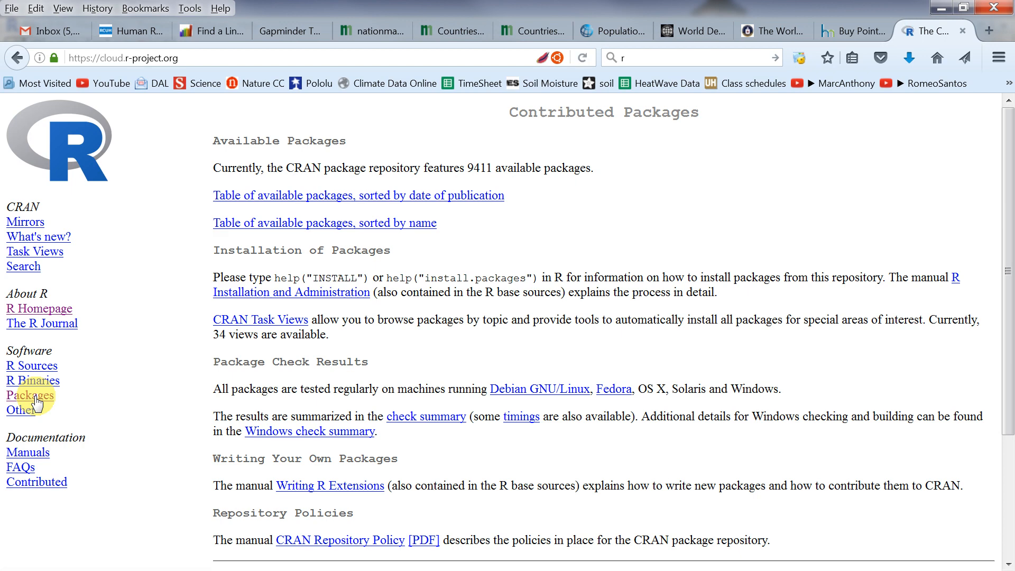
{"action": "scroll", "coordinate": [576, 341], "scroll_direction": "down", "scroll_amount": 1}
{"action": "scroll", "coordinate": [577, 340], "scroll_direction": "down", "scroll_amount": 3}
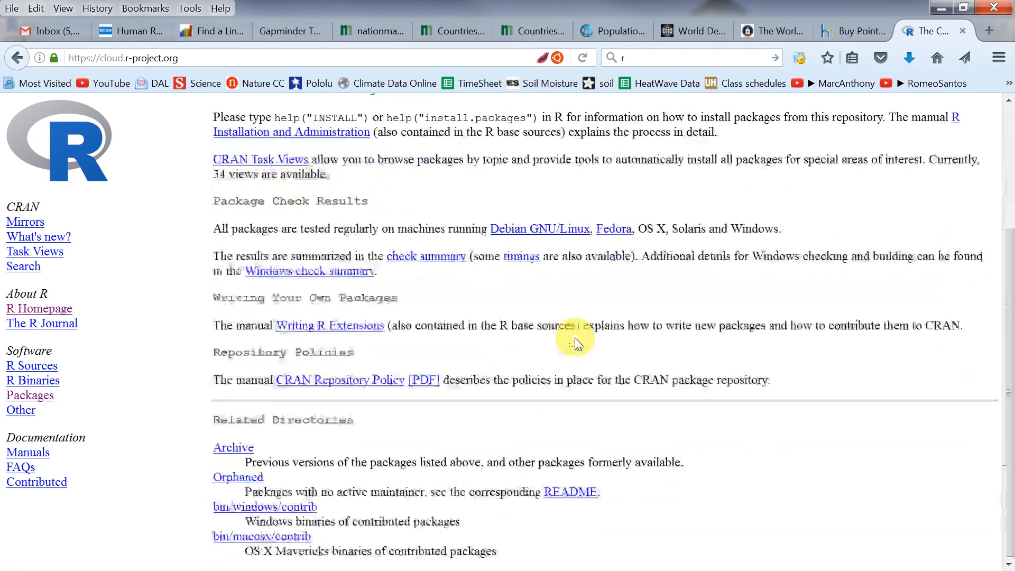
{"action": "scroll", "coordinate": [579, 337], "scroll_direction": "up", "scroll_amount": 4}
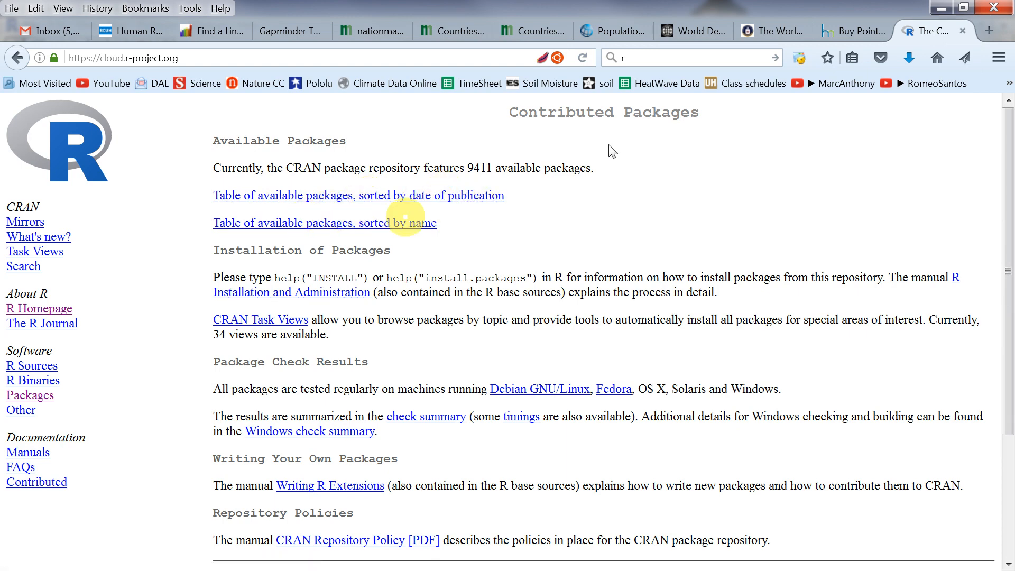
Open the table of available CRAN packages sorted by name and browse through the list
{"action": "left_click", "coordinate": [358, 228]}
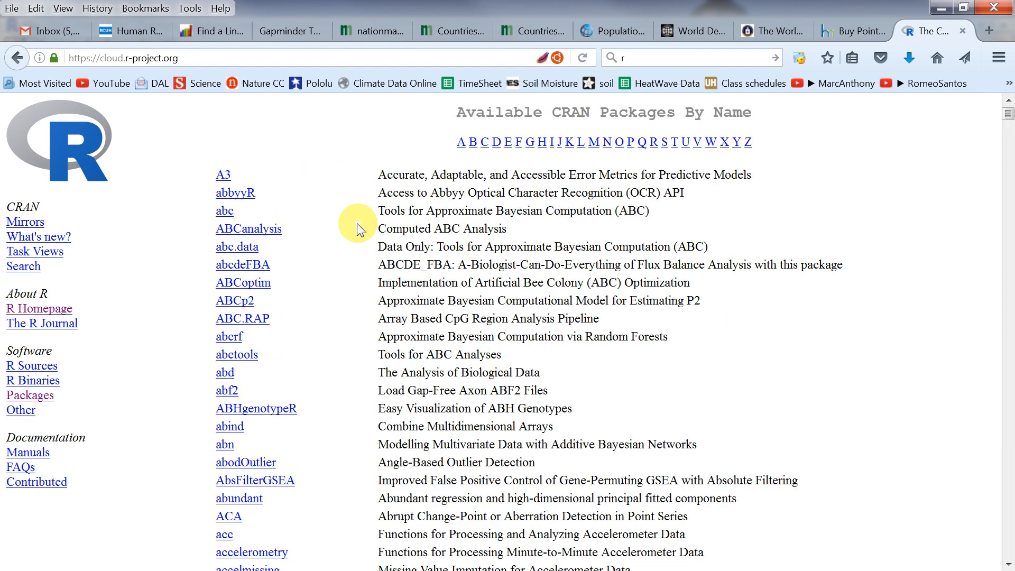
{"action": "left_click_drag", "start_coordinate": [1008, 113], "coordinate": [1000, 465]}
{"action": "scroll", "coordinate": [1000, 465], "scroll_direction": "down", "scroll_amount": 20}
{"action": "scroll", "coordinate": [992, 446], "scroll_direction": "down", "scroll_amount": 20}
{"action": "scroll", "coordinate": [992, 447], "scroll_direction": "down", "scroll_amount": 15}
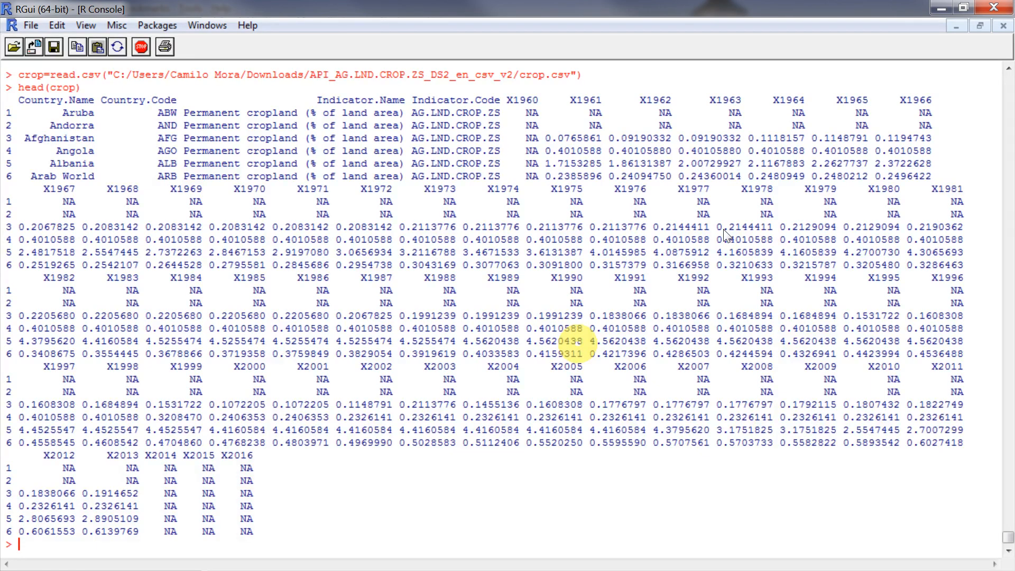
Start installing a package from CRAN and choose 0-Cloud as the session's mirror
{"action": "left_click", "coordinate": [158, 24]}
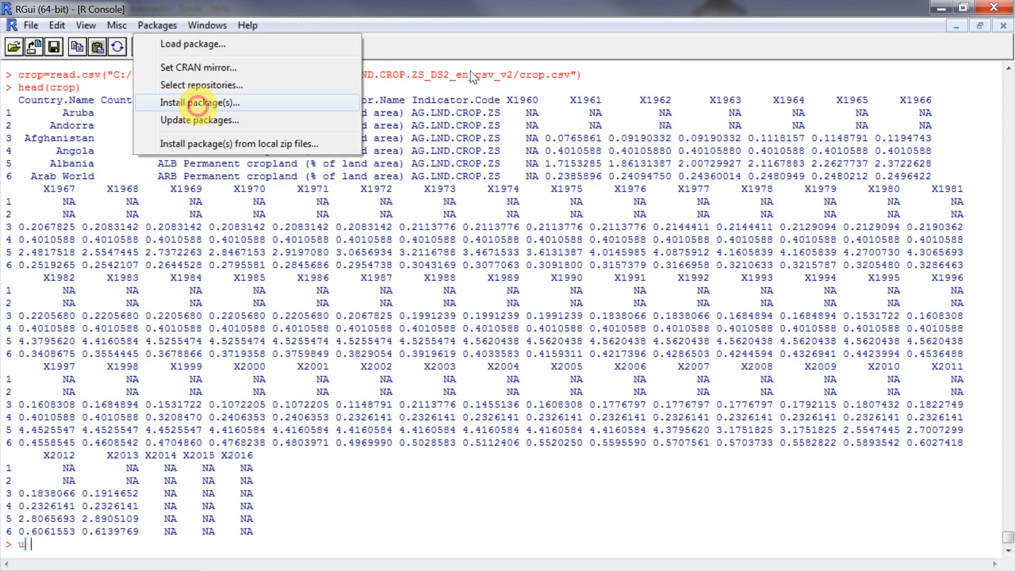
{"action": "left_click", "coordinate": [197, 103]}
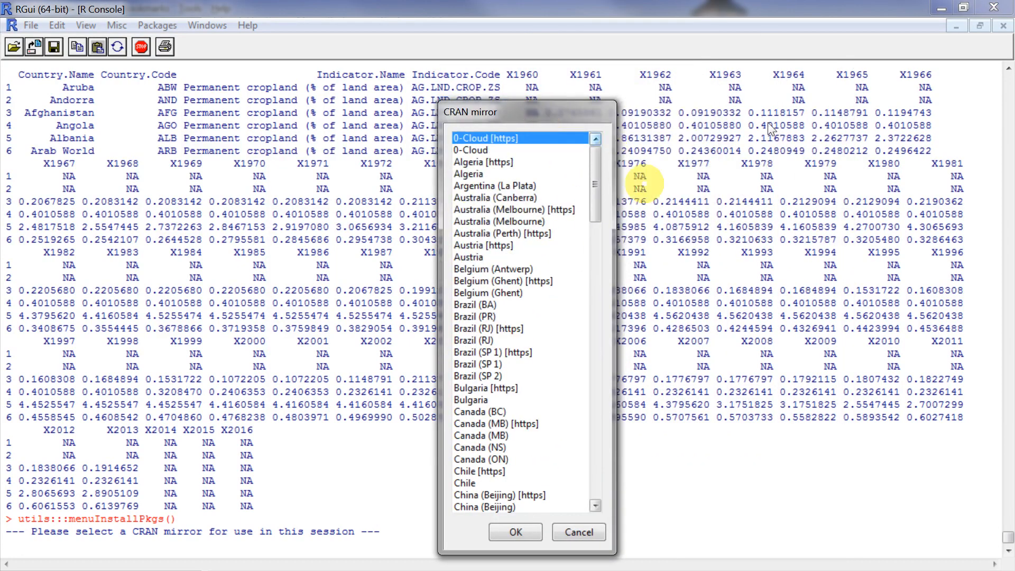
{"action": "left_click_drag", "start_coordinate": [595, 185], "coordinate": [588, 159]}
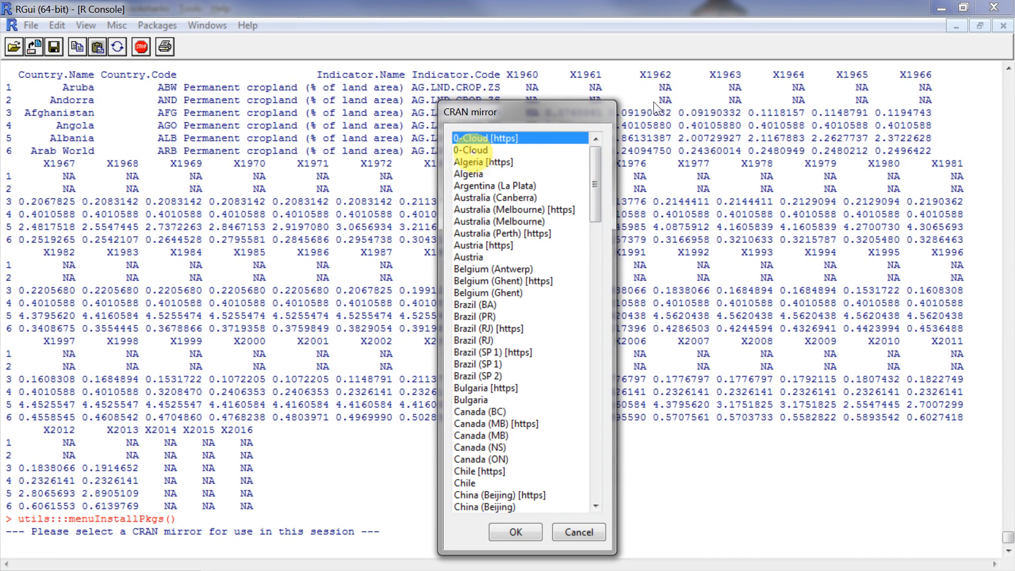
{"action": "left_click", "coordinate": [472, 150]}
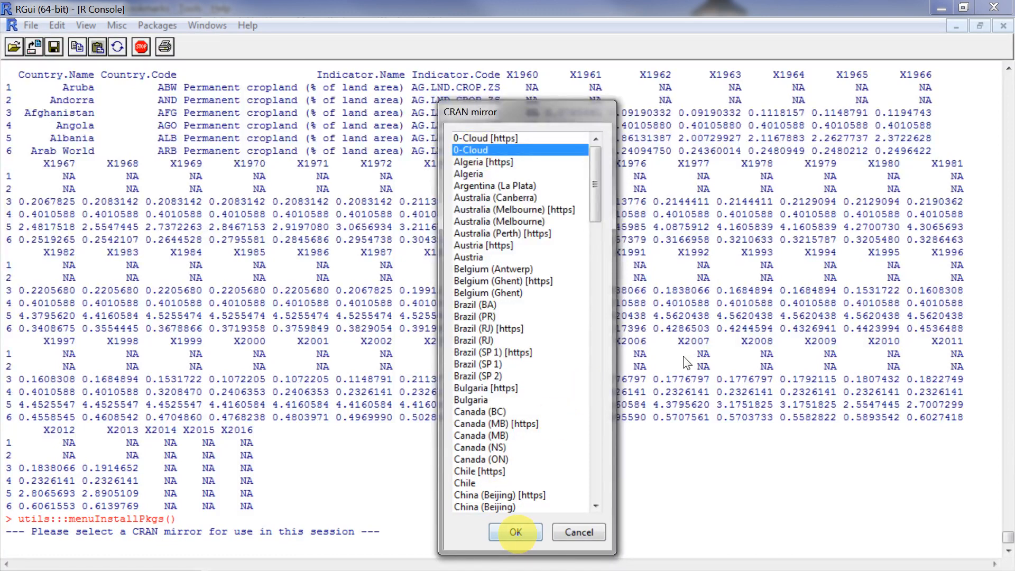
{"action": "left_click", "coordinate": [515, 532]}
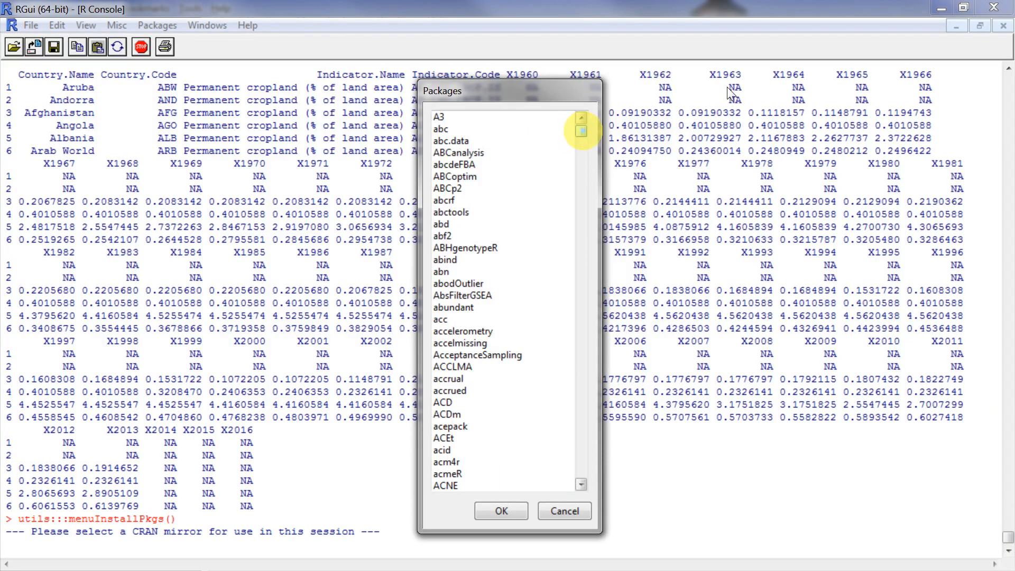
Find data.table in the list of available packages and install it
{"action": "left_click_drag", "start_coordinate": [581, 132], "coordinate": [582, 186]}
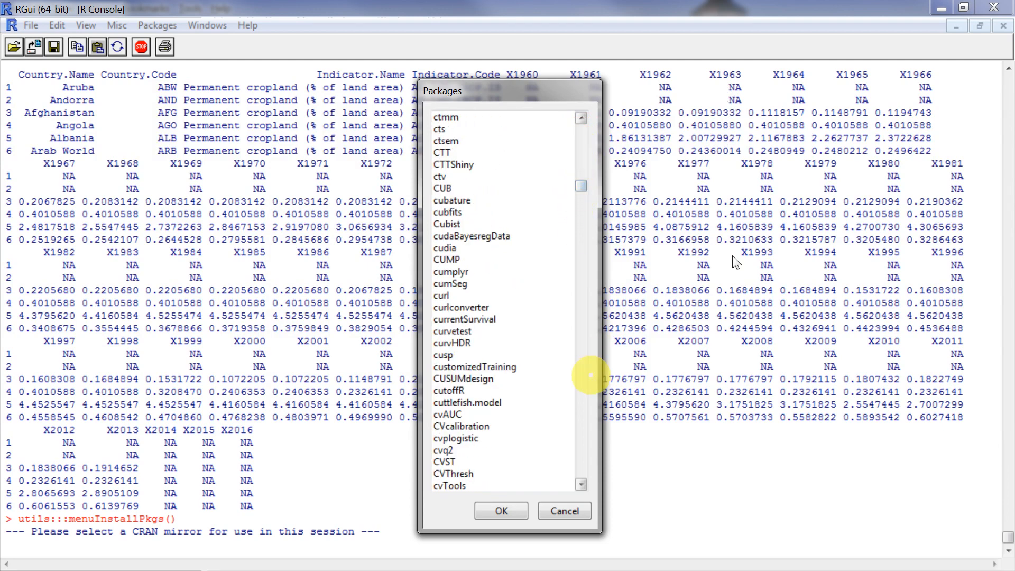
{"action": "left_click", "coordinate": [580, 413]}
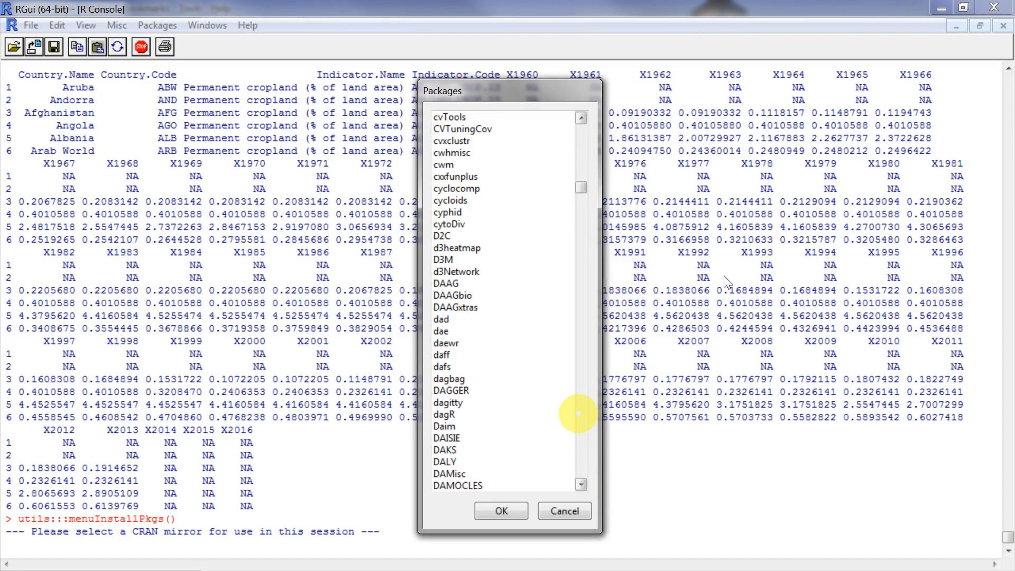
{"action": "left_click", "coordinate": [580, 413]}
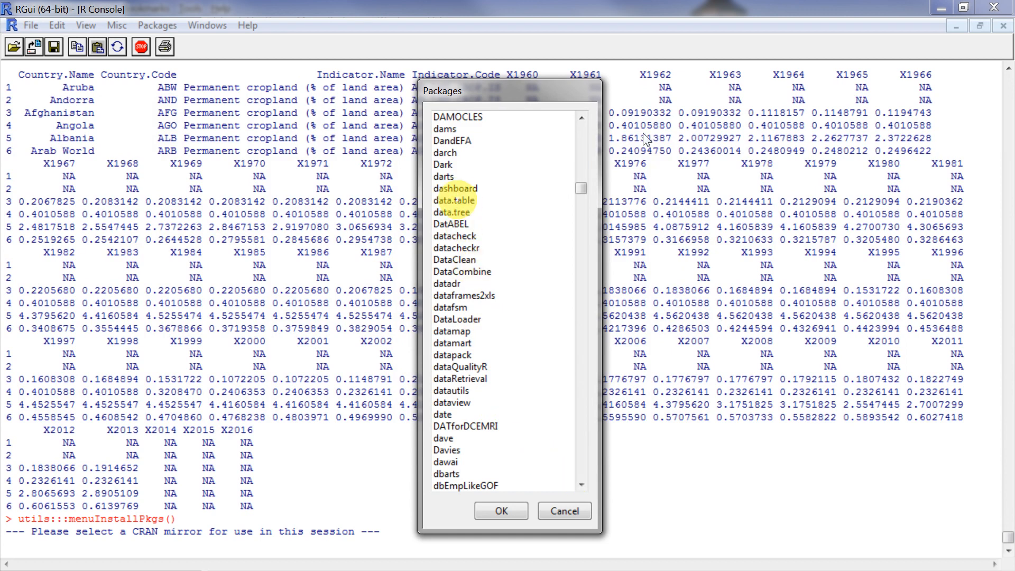
{"action": "left_click", "coordinate": [456, 200]}
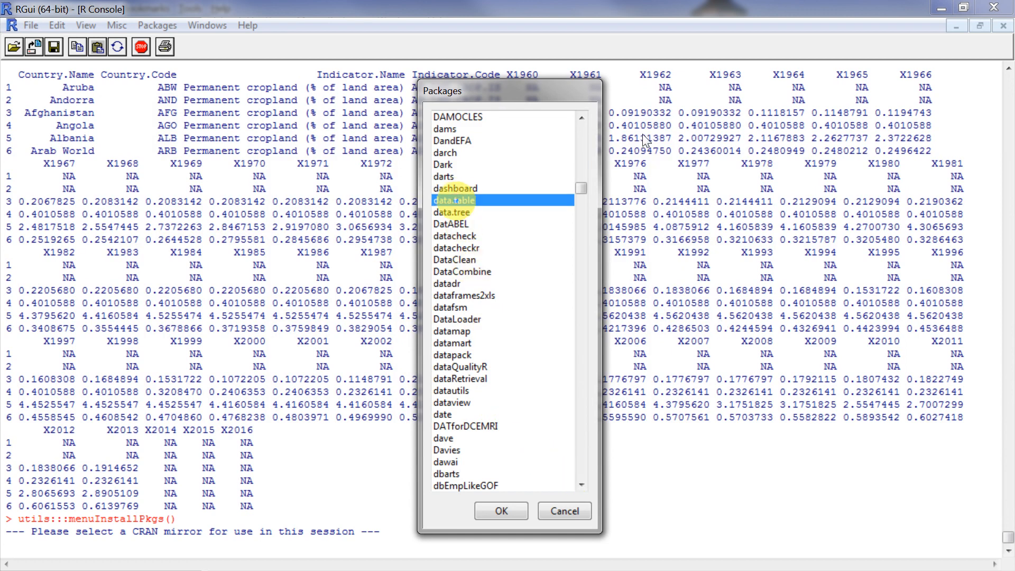
{"action": "left_click", "coordinate": [501, 510]}
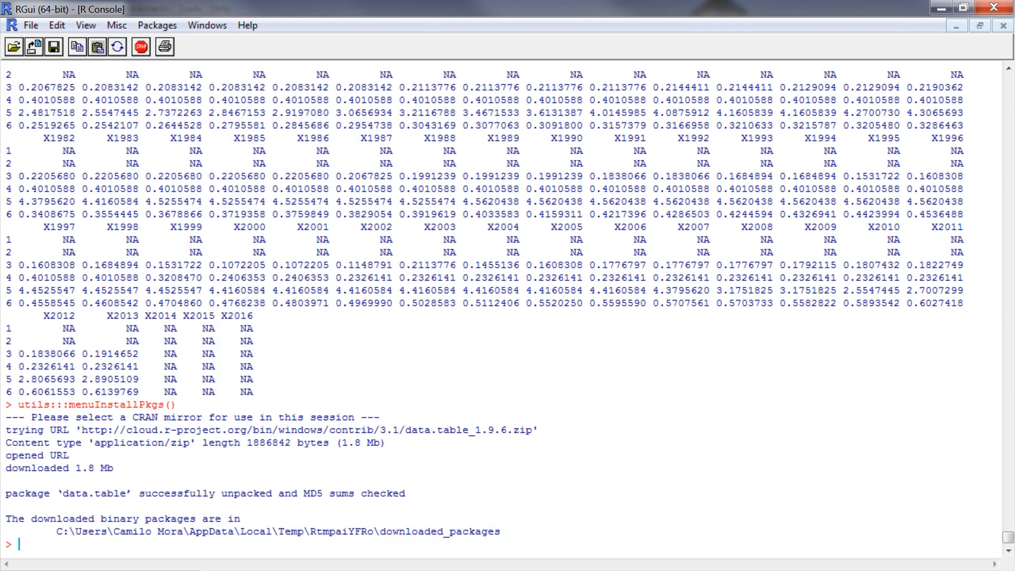
Switch to Windows Explorer and open the win-library folder inside the R folder of Documents
{"action": "key", "text": "alt+Tab"}
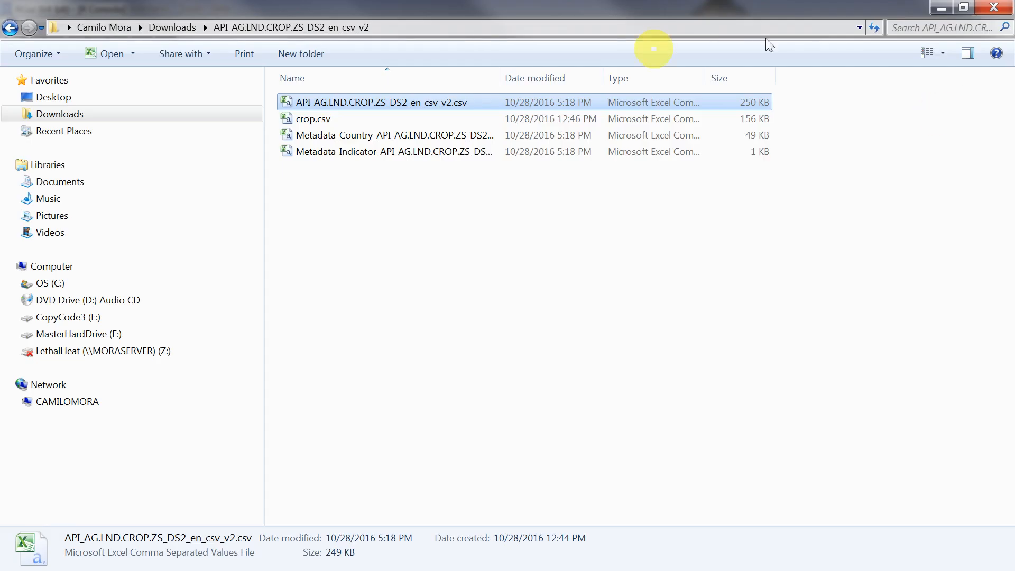
{"action": "left_click", "coordinate": [71, 185]}
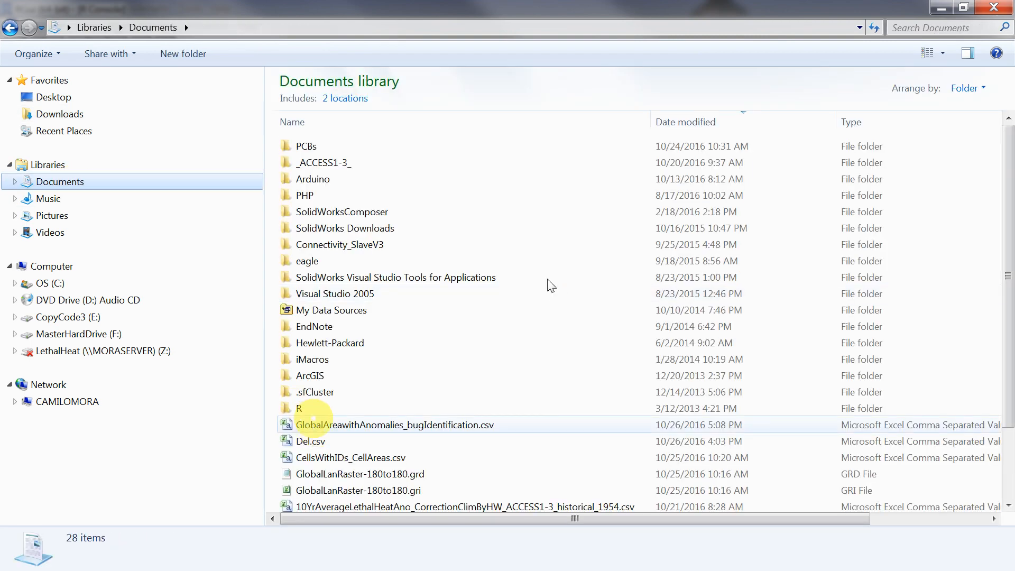
{"action": "double_click", "coordinate": [306, 407]}
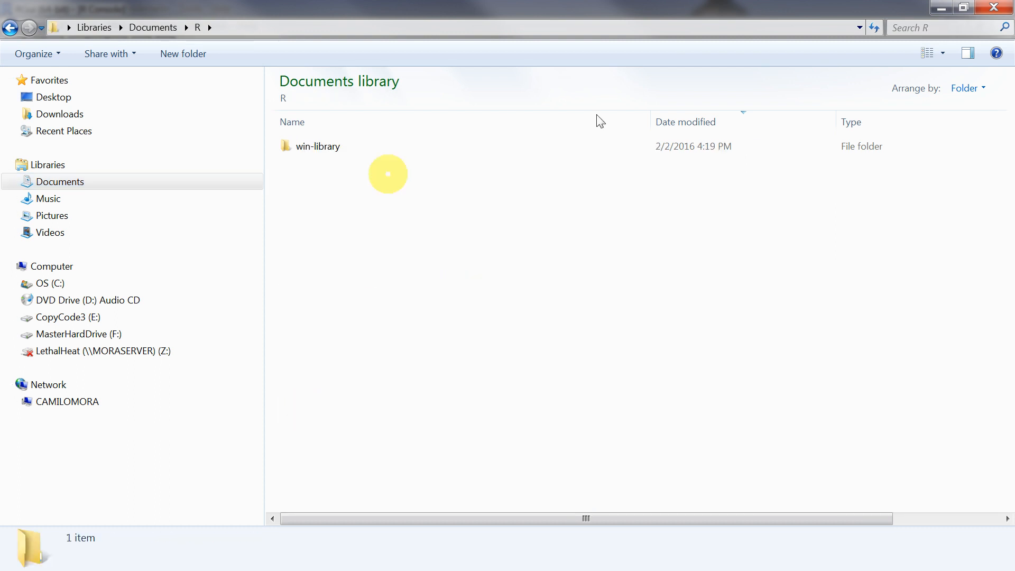
{"action": "double_click", "coordinate": [325, 146]}
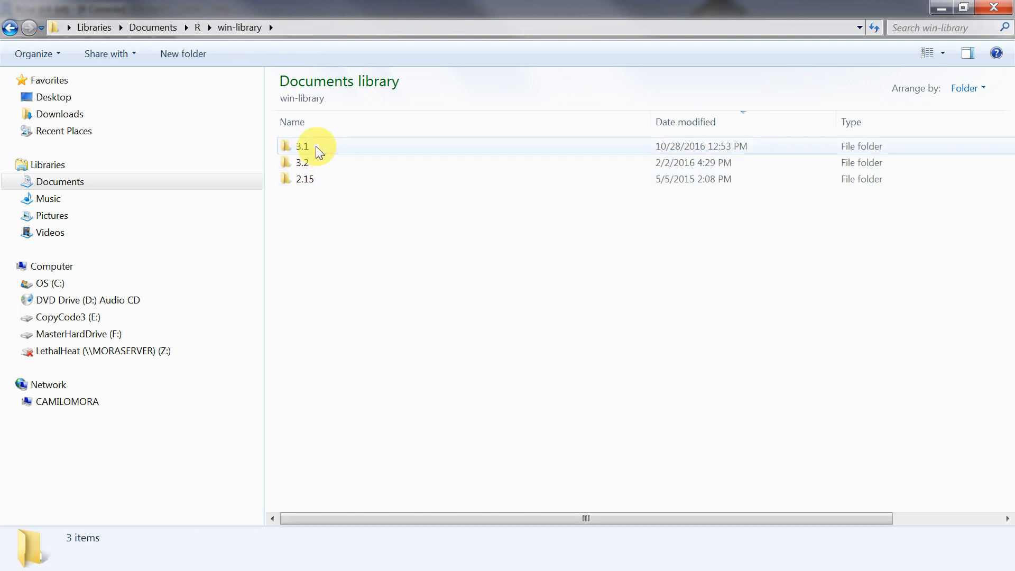
Open the 3.2 library folder, sort it by name and look through its package folders
{"action": "double_click", "coordinate": [316, 165]}
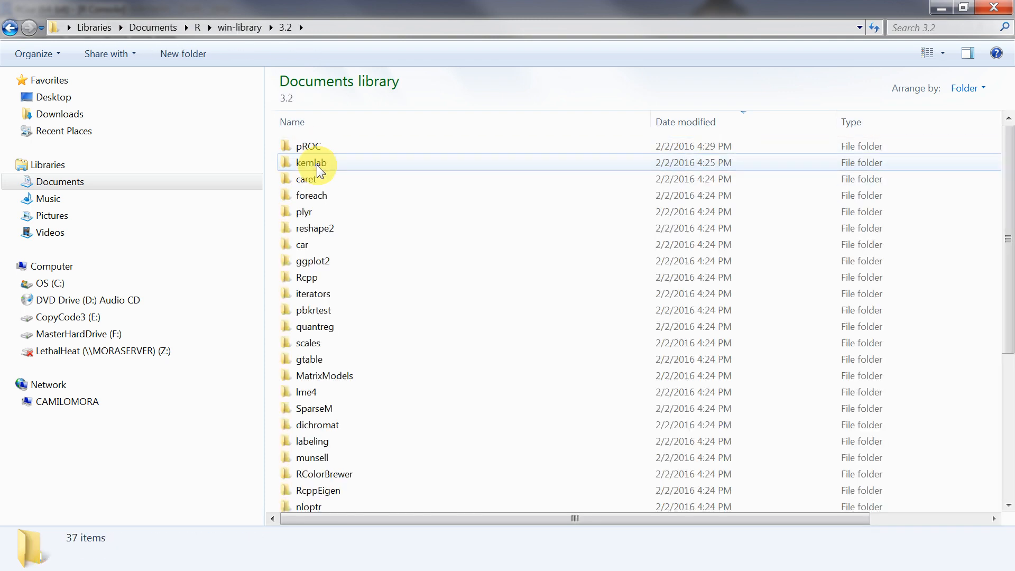
{"action": "scroll", "coordinate": [405, 198], "scroll_direction": "down", "scroll_amount": 5}
{"action": "scroll", "coordinate": [405, 199], "scroll_direction": "up", "scroll_amount": 5}
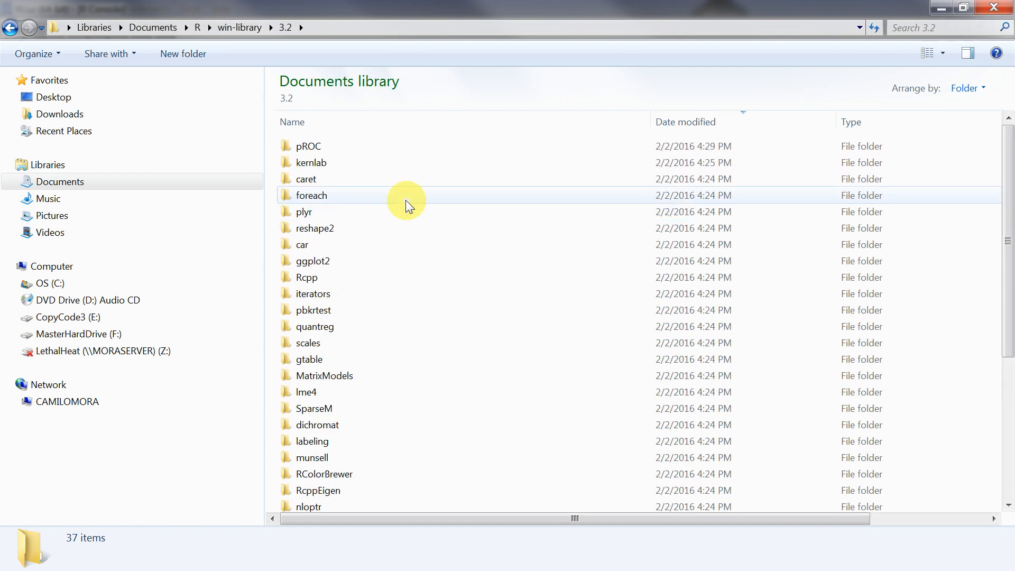
{"action": "scroll", "coordinate": [406, 200], "scroll_direction": "down", "scroll_amount": 5}
{"action": "scroll", "coordinate": [405, 200], "scroll_direction": "up", "scroll_amount": 5}
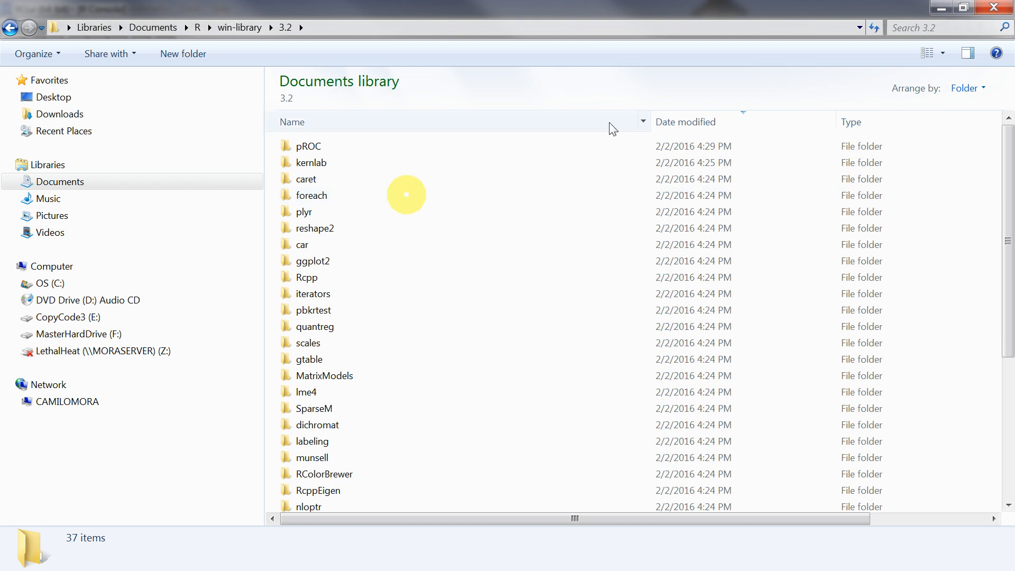
{"action": "left_click", "coordinate": [369, 126]}
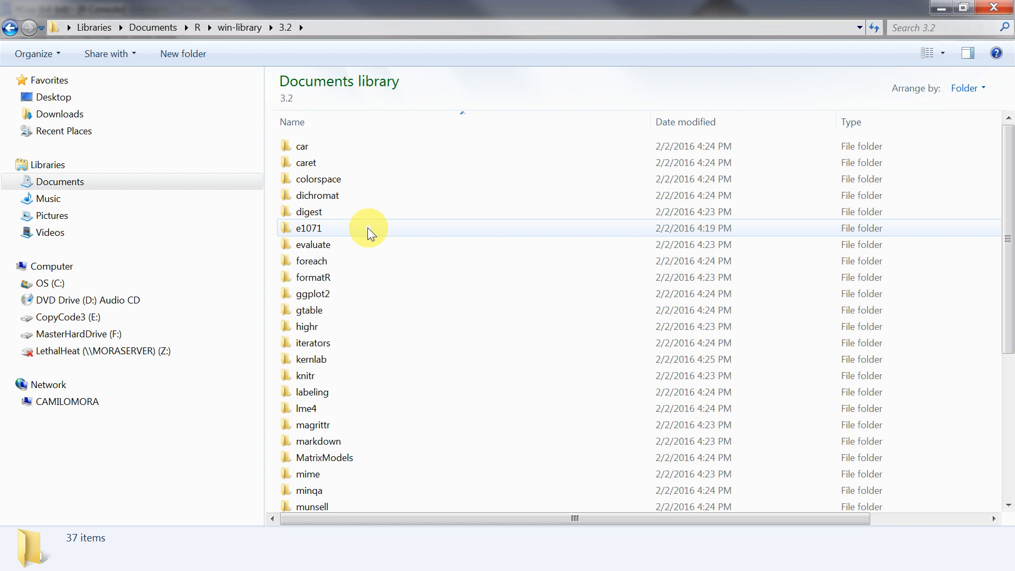
{"action": "scroll", "coordinate": [367, 228], "scroll_direction": "down", "scroll_amount": 5}
{"action": "scroll", "coordinate": [367, 228], "scroll_direction": "up", "scroll_amount": 5}
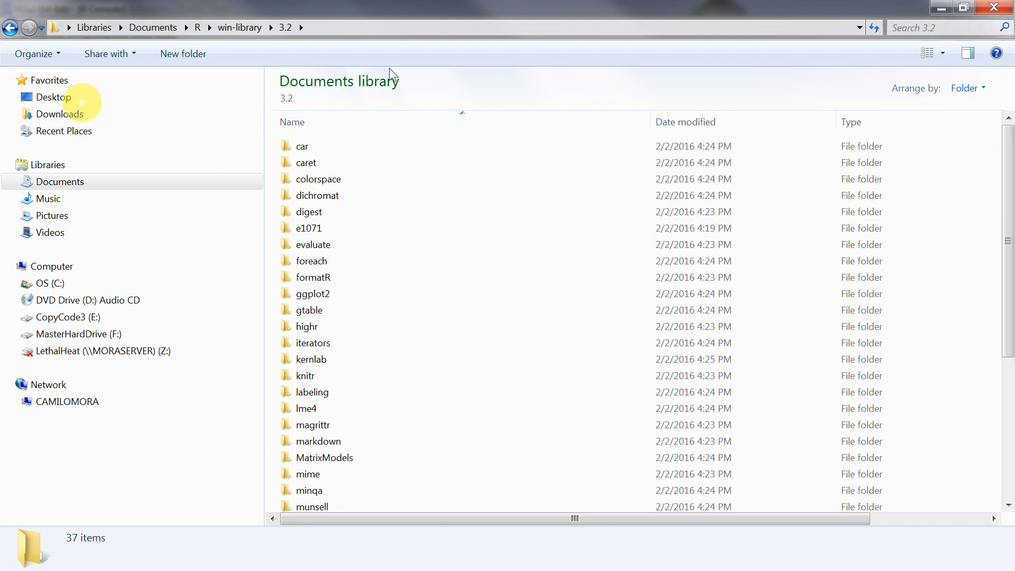
Go back to win-library, look for the data.table folder in the 3.1 library sorted by name, and close the window
{"action": "left_click", "coordinate": [19, 32]}
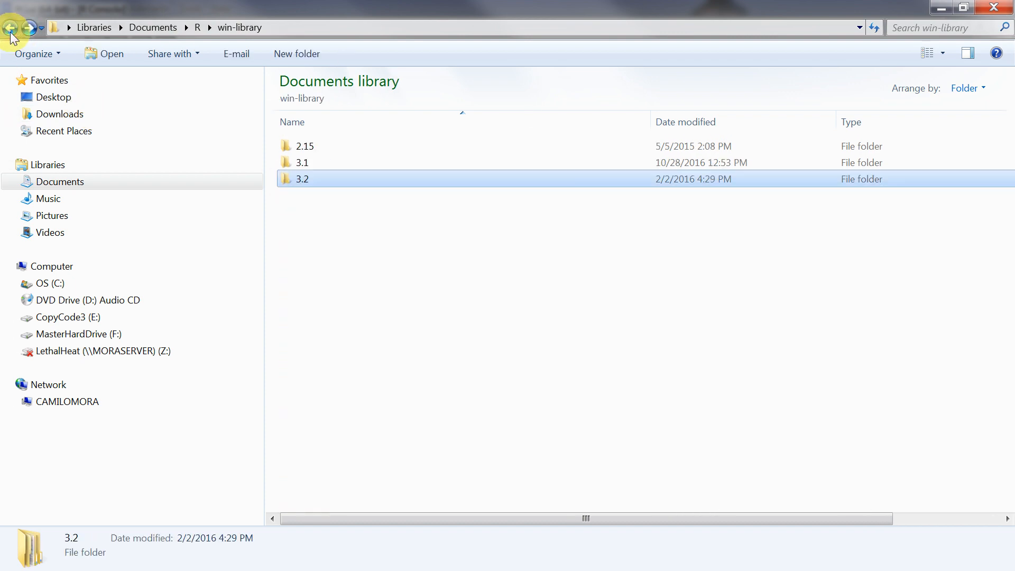
{"action": "double_click", "coordinate": [318, 157]}
{"action": "left_click", "coordinate": [363, 121]}
{"action": "left_click", "coordinate": [364, 122]}
{"action": "scroll", "coordinate": [370, 366], "scroll_direction": "down", "scroll_amount": 5}
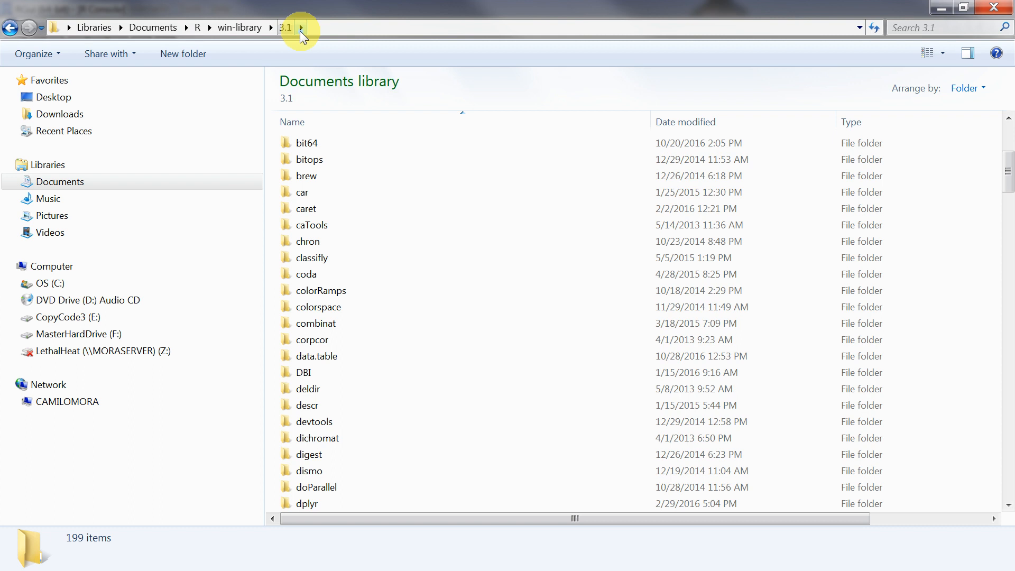
{"action": "left_click", "coordinate": [994, 8]}
Load the installed package in the R console with library(data.table)
{"action": "left_click_drag", "start_coordinate": [424, 316], "coordinate": [431, 329]}
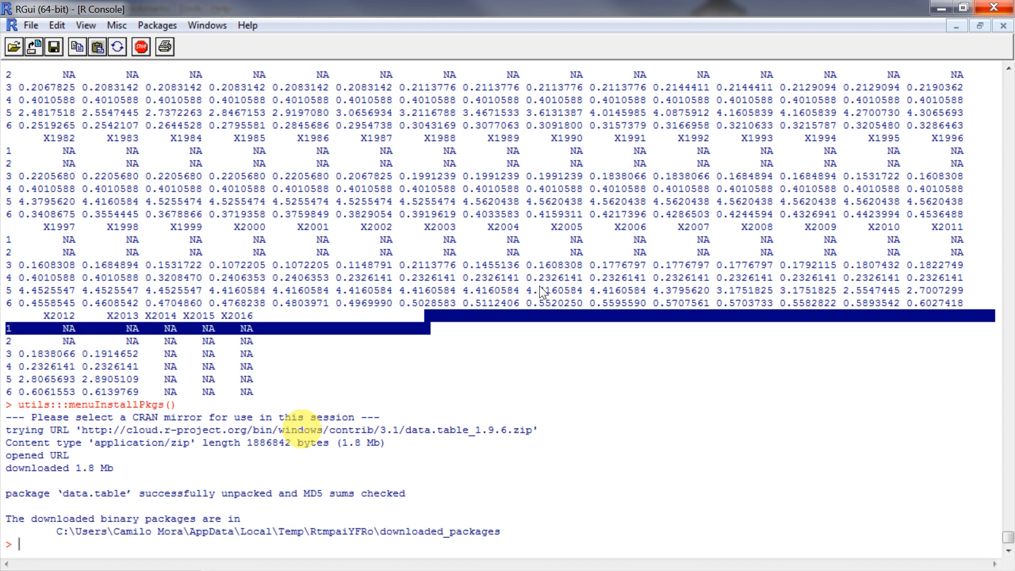
{"action": "type", "text": "libra"}
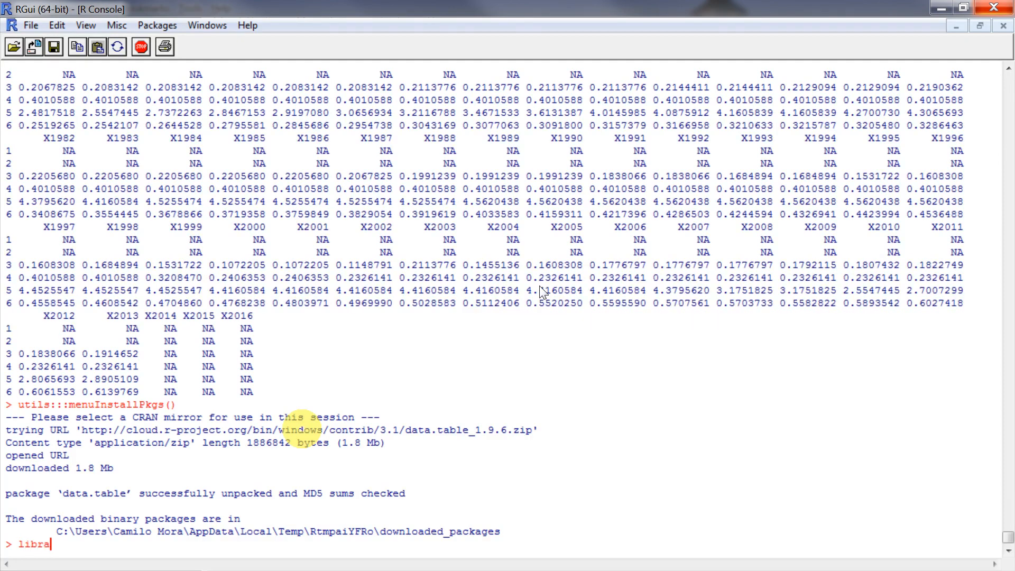
{"action": "type", "text": "ry(data.table)"}
{"action": "key", "text": "Return"}
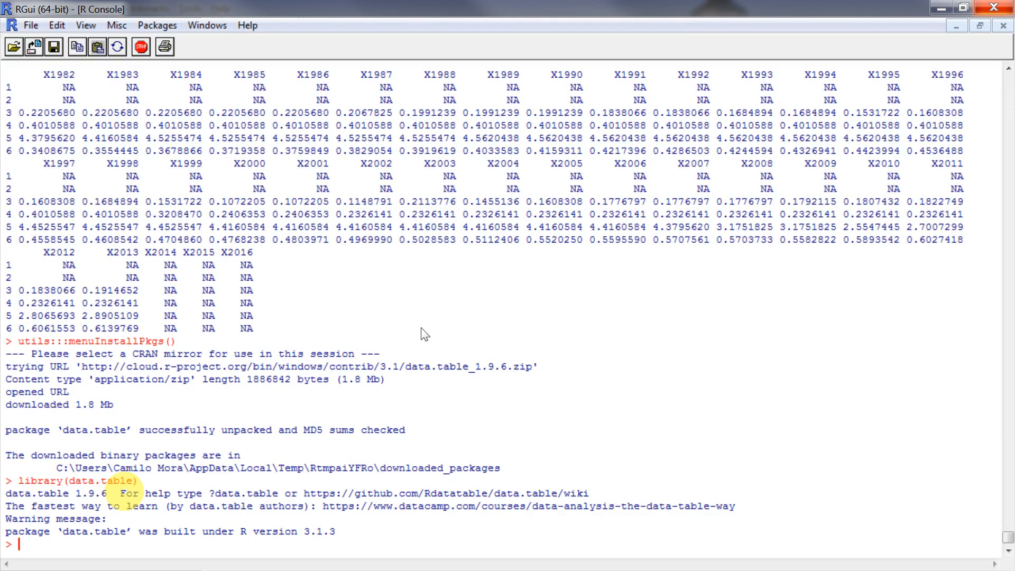
Recall the crop import command, replace read.csv with fread, and run it to reload crop.csv into crop
{"action": "key", "text": "Up"}
{"action": "key", "text": "Up"}
{"action": "key", "text": "Up"}
{"action": "key", "text": "Left"}
{"action": "key", "text": "Left"}
{"action": "key", "text": "Left"}
{"action": "key", "text": "Left"}
{"action": "key", "text": "Left"}
{"action": "key", "text": "Left"}
{"action": "key", "text": "Left"}
{"action": "key", "text": "Left"}
{"action": "key", "text": "Left"}
{"action": "key", "text": "Left"}
{"action": "key", "text": "Left"}
{"action": "key", "text": "Left"}
{"action": "key", "text": "Left"}
{"action": "key", "text": "Left"}
{"action": "key", "text": "Left"}
{"action": "key", "text": "Left"}
{"action": "key", "text": "Left"}
{"action": "key", "text": "Left"}
{"action": "key", "text": "Left"}
{"action": "key", "text": "Left"}
{"action": "key", "text": "Left"}
{"action": "key", "text": "Left"}
{"action": "key", "text": "Left"}
{"action": "key", "text": "Left"}
{"action": "key", "text": "Left"}
{"action": "key", "text": "Left"}
{"action": "key", "text": "Left"}
{"action": "key", "text": "Left"}
{"action": "key", "text": "Left"}
{"action": "key", "text": "Left"}
{"action": "key", "text": "Left"}
{"action": "key", "text": "Left"}
{"action": "key", "text": "Left"}
{"action": "key", "text": "Left"}
{"action": "key", "text": "Left"}
{"action": "key", "text": "Left"}
{"action": "key", "text": "Left"}
{"action": "key", "text": "Left"}
{"action": "key", "text": "Left"}
{"action": "key", "text": "Left"}
{"action": "key", "text": "BackSpace"}
{"action": "key", "text": "BackSpace"}
{"action": "key", "text": "BackSpace"}
{"action": "key", "text": "BackSpace"}
{"action": "key", "text": "BackSpace"}
{"action": "key", "text": "BackSpace"}
{"action": "key", "text": "BackSpace"}
{"action": "key", "text": "BackSpace"}
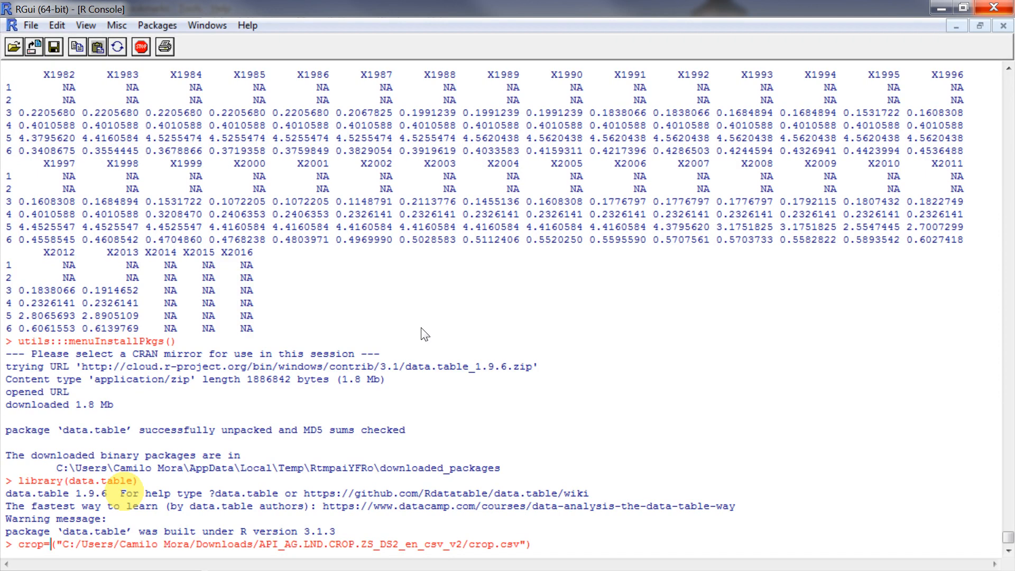
{"action": "type", "text": "fread"}
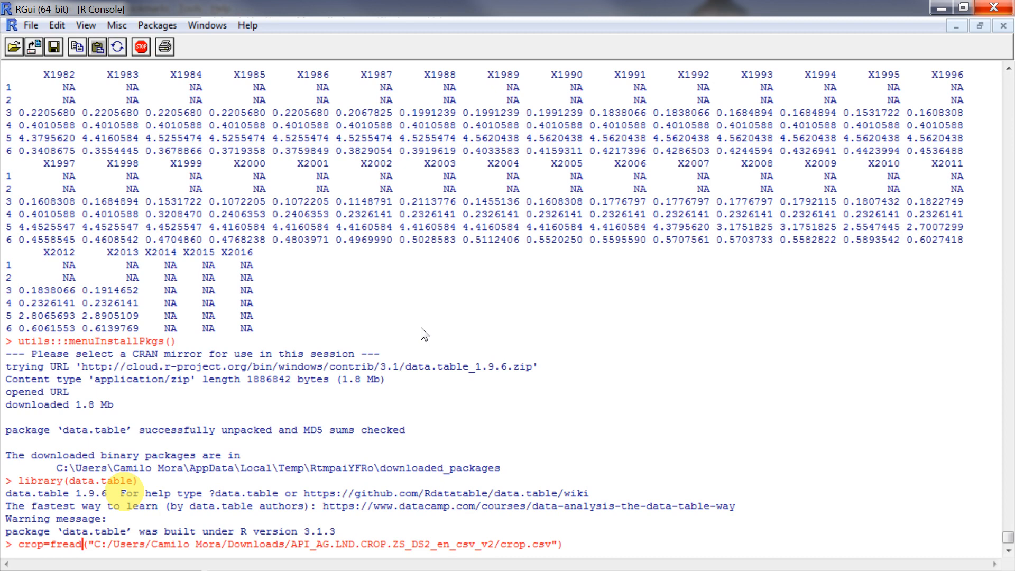
{"action": "key", "text": "Return"}
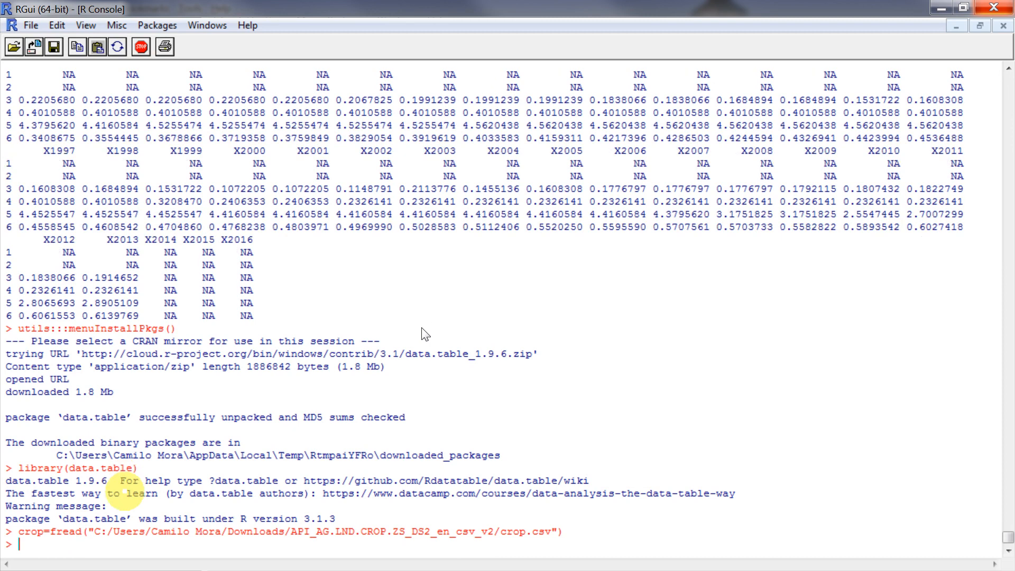
Recall the pop import command for Pop.csv and try to run it with feread in place of read.csv
{"action": "key", "text": "Up"}
{"action": "key", "text": "Up"}
{"action": "key", "text": "Up"}
{"action": "key", "text": "Up"}
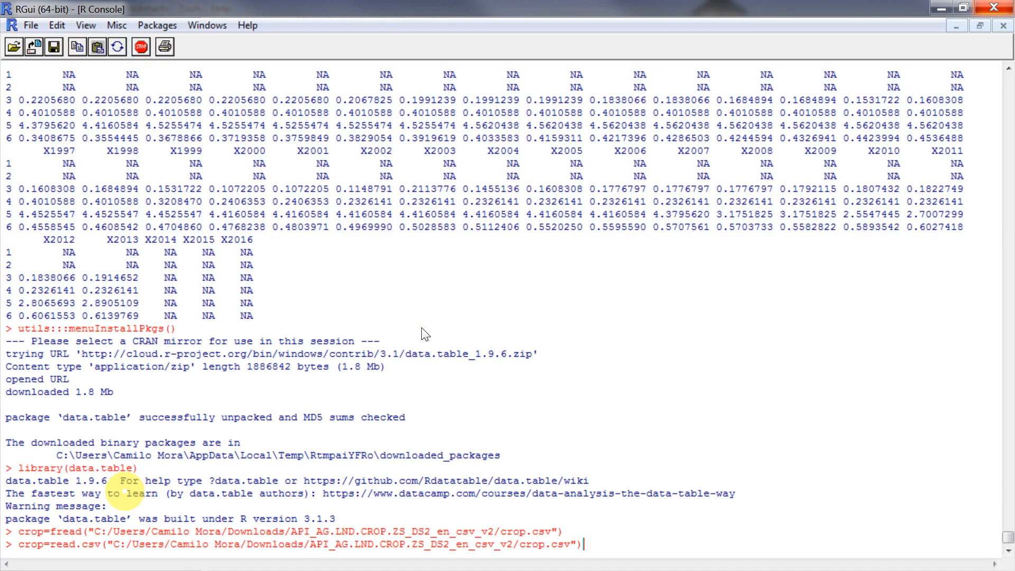
{"action": "key", "text": "Up"}
{"action": "key", "text": "Up"}
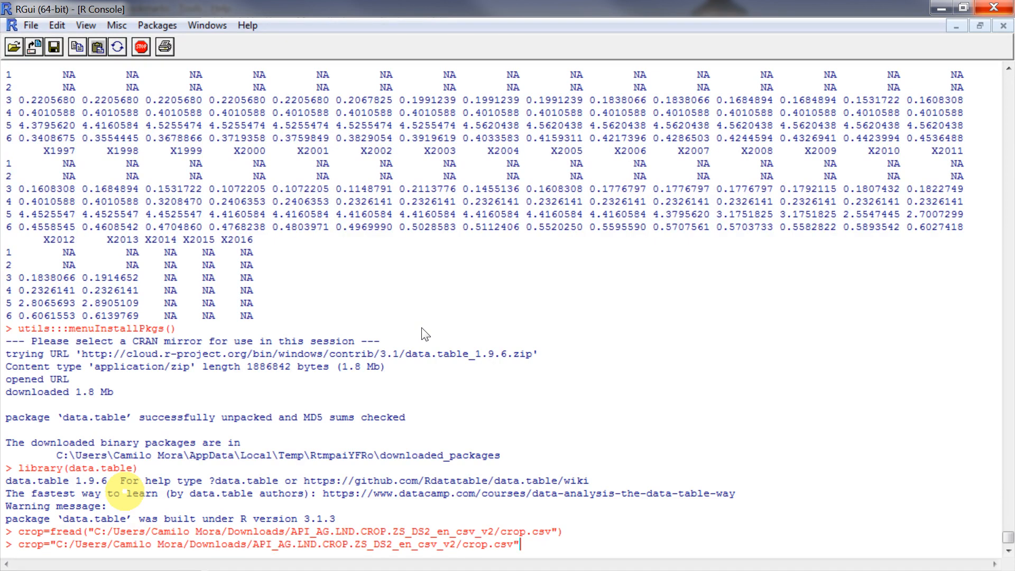
{"action": "key", "text": "Up"}
{"action": "key", "text": "Up"}
{"action": "key", "text": "Up"}
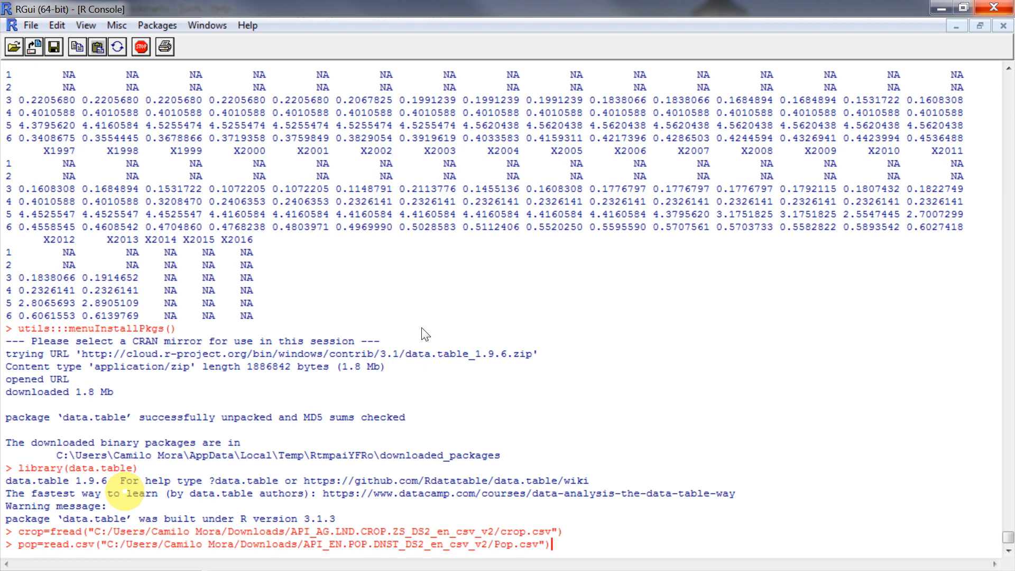
{"action": "key", "text": "Left"}
{"action": "key", "text": "Left"}
{"action": "key", "text": "Left"}
{"action": "key", "text": "Left"}
{"action": "key", "text": "Left"}
{"action": "key", "text": "Left"}
{"action": "key", "text": "Left"}
{"action": "key", "text": "Left"}
{"action": "key", "text": "Left"}
{"action": "key", "text": "Left"}
{"action": "key", "text": "Left"}
{"action": "key", "text": "Left"}
{"action": "key", "text": "Left"}
{"action": "key", "text": "Left"}
{"action": "key", "text": "Left"}
{"action": "key", "text": "Left"}
{"action": "key", "text": "Left"}
{"action": "key", "text": "Left"}
{"action": "key", "text": "Left"}
{"action": "key", "text": "Left"}
{"action": "key", "text": "Left"}
{"action": "key", "text": "Left"}
{"action": "key", "text": "Left"}
{"action": "key", "text": "Left"}
{"action": "key", "text": "Left"}
{"action": "key", "text": "Left"}
{"action": "key", "text": "Left"}
{"action": "key", "text": "Left"}
{"action": "key", "text": "Left"}
{"action": "key", "text": "Left"}
{"action": "key", "text": "Left"}
{"action": "key", "text": "Left"}
{"action": "key", "text": "Left"}
{"action": "key", "text": "Left"}
{"action": "key", "text": "Left"}
{"action": "key", "text": "Left"}
{"action": "key", "text": "Left"}
{"action": "key", "text": "Left"}
{"action": "key", "text": "Left"}
{"action": "key", "text": "Left"}
{"action": "key", "text": "Right"}
{"action": "key", "text": "BackSpace"}
{"action": "key", "text": "BackSpace"}
{"action": "key", "text": "BackSpace"}
{"action": "key", "text": "BackSpace"}
{"action": "key", "text": "BackSpace"}
{"action": "key", "text": "BackSpace"}
{"action": "key", "text": "BackSpace"}
{"action": "key", "text": "BackSpace"}
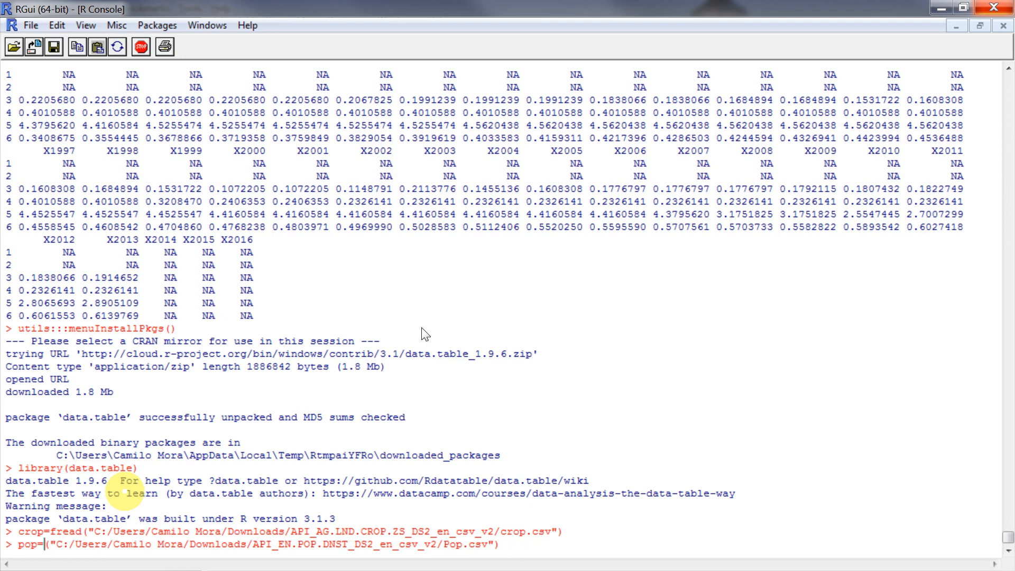
{"action": "type", "text": "feread"}
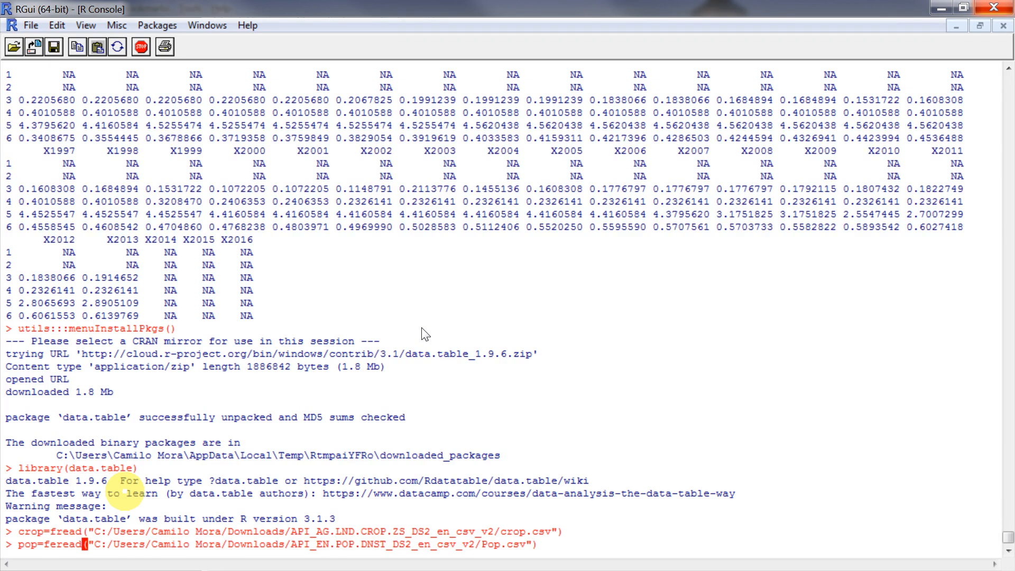
{"action": "key", "text": "Return"}
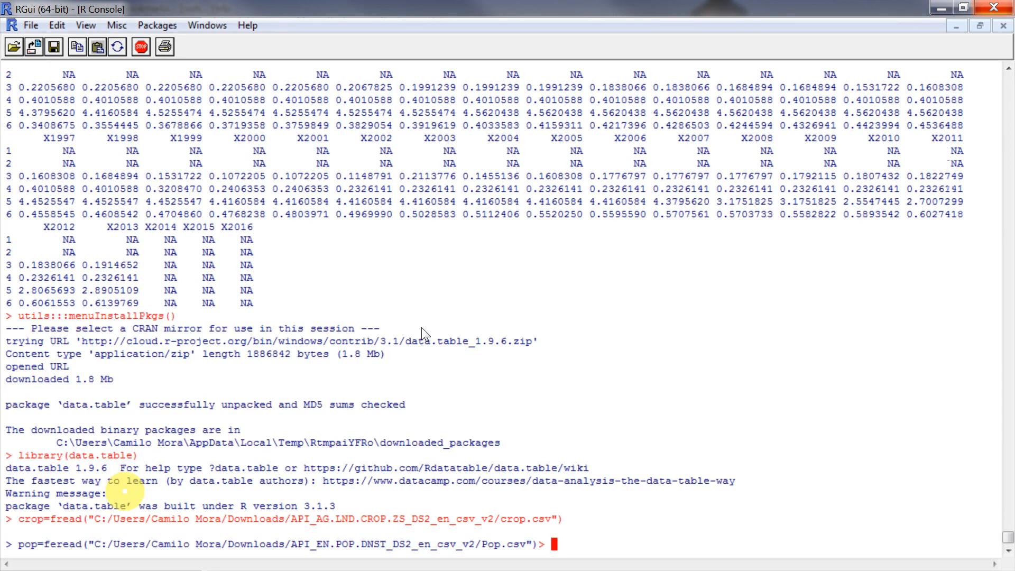
Print pop, and try to reload it by recalling and running the read.csv import of API_EN.POP.DNST_DS2_en_csv_v2.csv
{"action": "key", "text": "Return"}
{"action": "type", "text": "pop"}
{"action": "key", "text": "Return"}
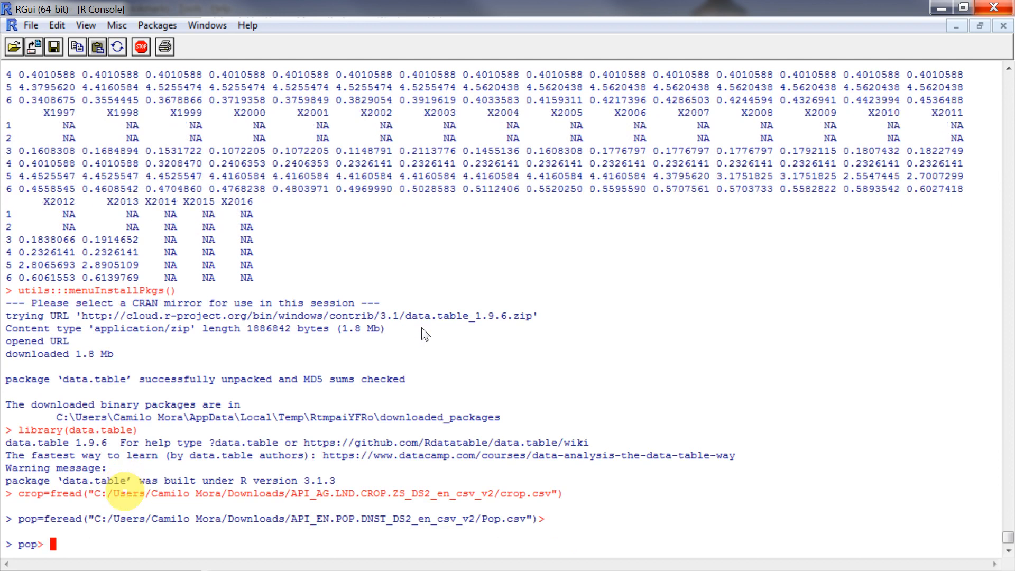
{"action": "type", "text": "pop=read.csv(\"C:/Users/Camilo Mora/Downloads/API_EN.POP.DNST_DS2_en_csv_v2/API_EN.POP.DNST_DS2_en_csv_v2.csv\")"}
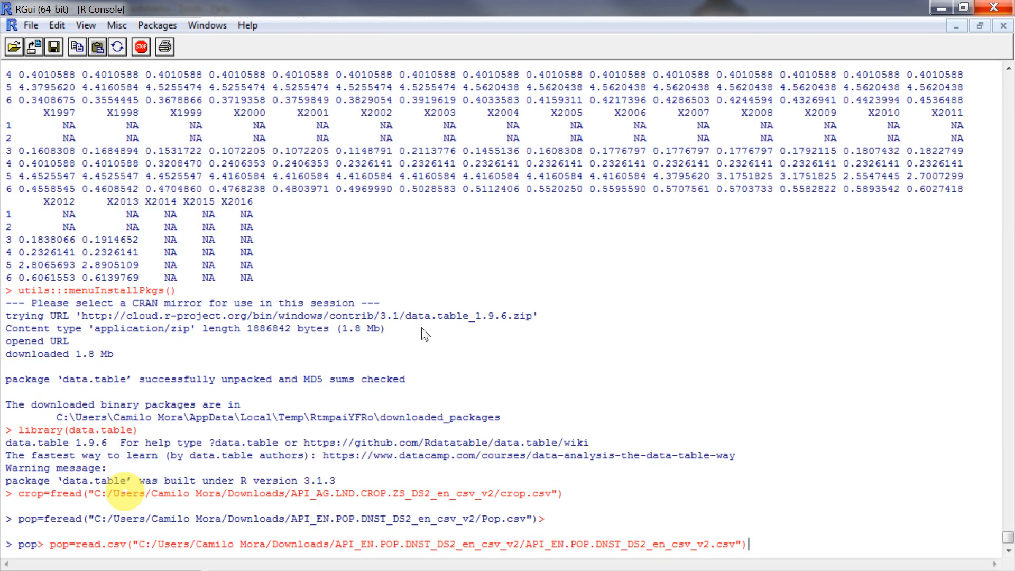
{"action": "key", "text": "Return"}
Recall the pop import command for API_EN.POP.DNST_DS2_en_csv_v2.csv, replace read.csv with fread, and run it
{"action": "type", "text": "pop=read.csv(\"C:/Users/Camilo Mora/Downloads/API_EN.POP.DNST_DS2_en_csv_v2/API_EN.POP.DNST_DS2_en_csv_v2.csv\")"}
{"action": "key", "text": "Left"}
{"action": "key", "text": "Left"}
{"action": "key", "text": "Left"}
{"action": "key", "text": "Left"}
{"action": "key", "text": "Left"}
{"action": "key", "text": "Left"}
{"action": "key", "text": "Left"}
{"action": "key", "text": "Left"}
{"action": "key", "text": "Left"}
{"action": "key", "text": "Left"}
{"action": "key", "text": "Left"}
{"action": "key", "text": "Left"}
{"action": "key", "text": "Left"}
{"action": "key", "text": "Left"}
{"action": "key", "text": "Left"}
{"action": "key", "text": "Left"}
{"action": "key", "text": "Left"}
{"action": "key", "text": "Left"}
{"action": "key", "text": "Left"}
{"action": "key", "text": "Left"}
{"action": "key", "text": "Left"}
{"action": "key", "text": "Left"}
{"action": "key", "text": "Left"}
{"action": "key", "text": "Left"}
{"action": "key", "text": "Left"}
{"action": "key", "text": "Left"}
{"action": "key", "text": "Left"}
{"action": "key", "text": "Left"}
{"action": "key", "text": "Left"}
{"action": "key", "text": "Left"}
{"action": "key", "text": "Left"}
{"action": "key", "text": "Left"}
{"action": "key", "text": "Left"}
{"action": "key", "text": "Left"}
{"action": "key", "text": "Left"}
{"action": "key", "text": "Left"}
{"action": "key", "text": "Left"}
{"action": "key", "text": "Left"}
{"action": "key", "text": "Left"}
{"action": "key", "text": "Left"}
{"action": "key", "text": "Left"}
{"action": "key", "text": "BackSpace"}
{"action": "key", "text": "BackSpace"}
{"action": "key", "text": "BackSpace"}
{"action": "key", "text": "BackSpace"}
{"action": "key", "text": "BackSpace"}
{"action": "key", "text": "BackSpace"}
{"action": "key", "text": "BackSpace"}
{"action": "key", "text": "BackSpace"}
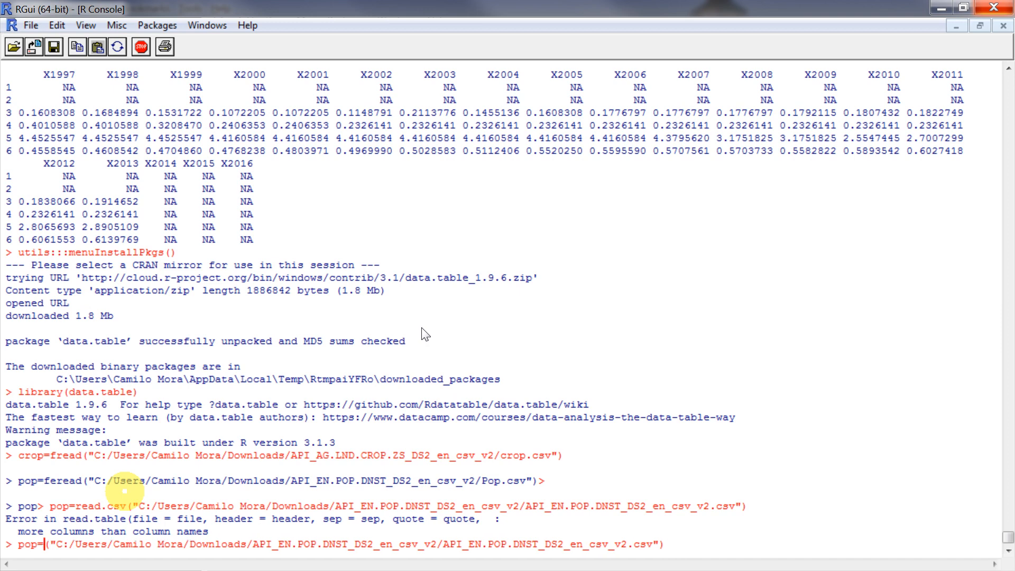
{"action": "type", "text": "fread"}
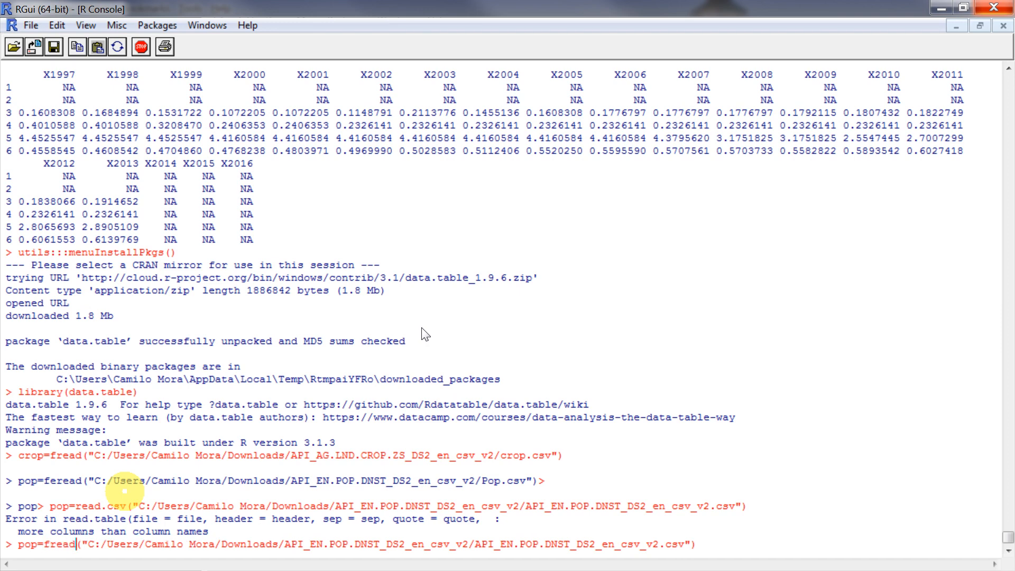
{"action": "key", "text": "Return"}
{"action": "key", "text": "Return"}
{"action": "key", "text": "Return"}
{"action": "key", "text": "Return"}
{"action": "key", "text": "Return"}
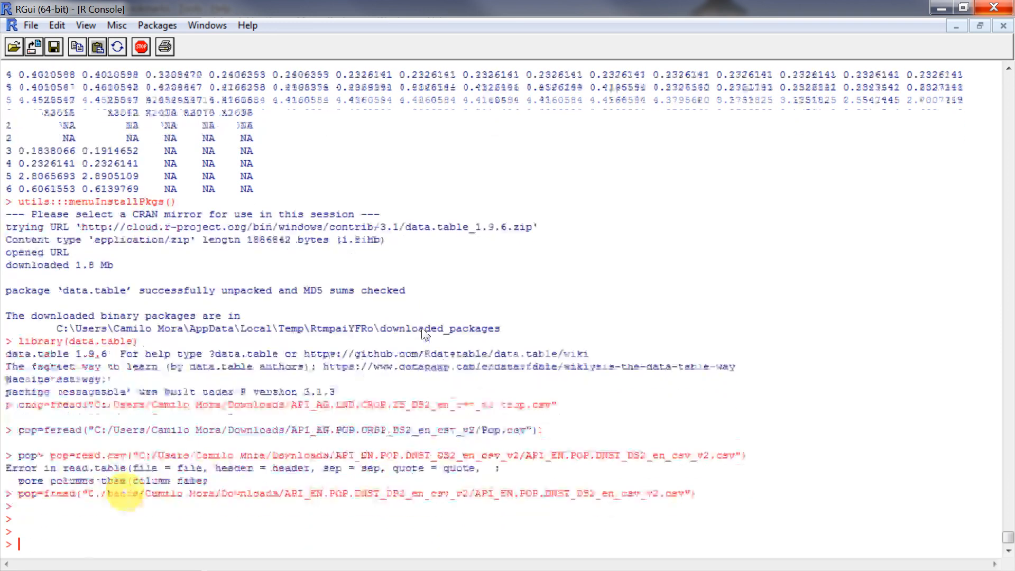
Print the pop table in the console and look over its rows and year columns
{"action": "type", "text": "pop"}
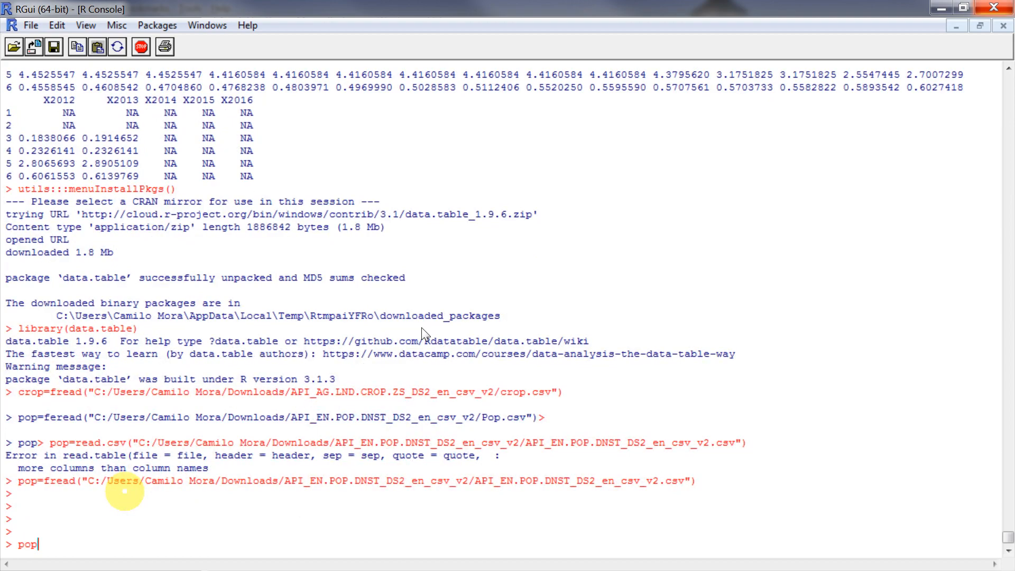
{"action": "key", "text": "Return"}
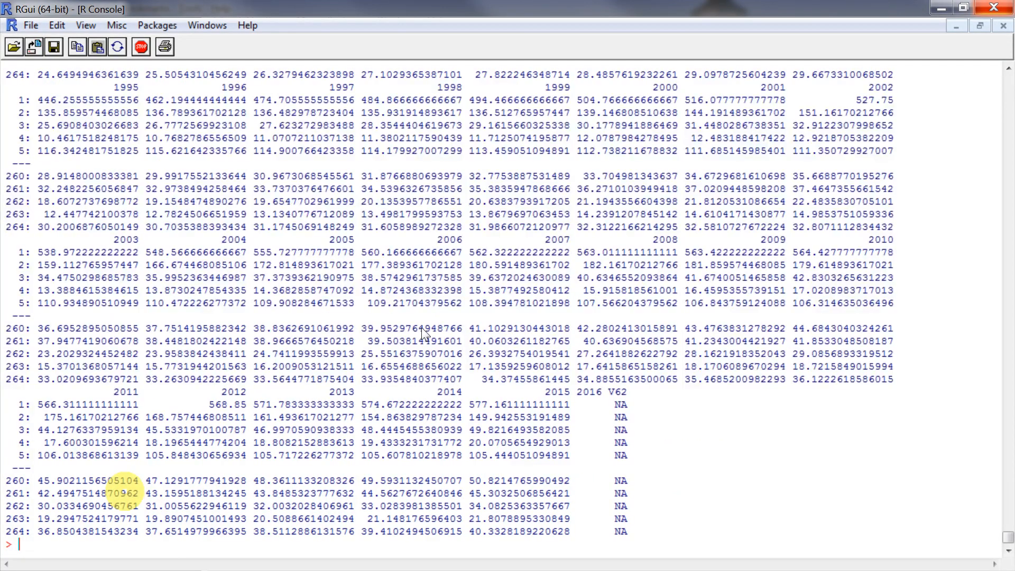
{"action": "scroll", "coordinate": [140, 481], "scroll_direction": "up", "scroll_amount": 10}
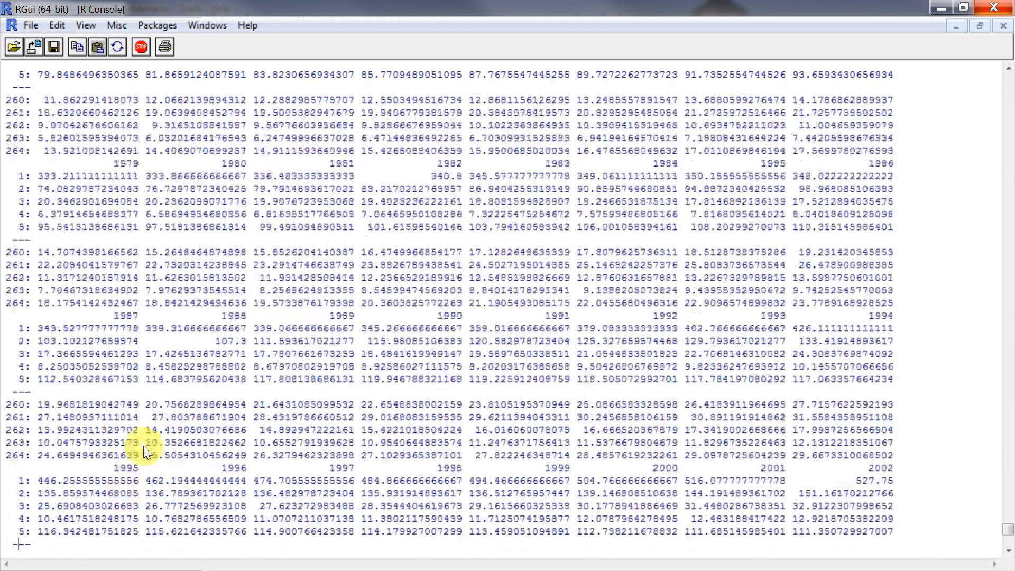
Clear the typed pop entry and print the crop table instead
{"action": "type", "text": "pop"}
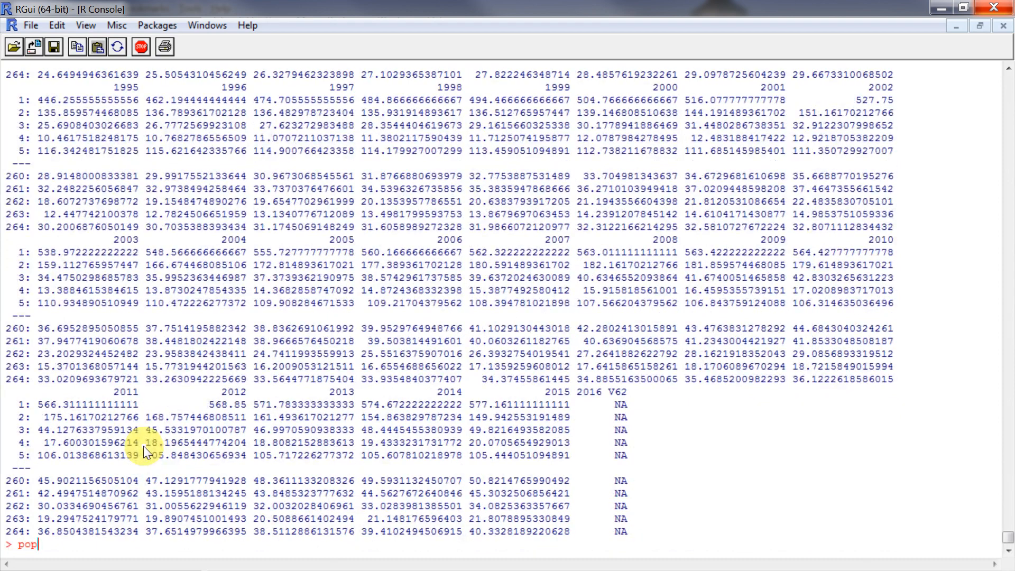
{"action": "key", "text": "BackSpace"}
{"action": "key", "text": "BackSpace"}
{"action": "key", "text": "BackSpace"}
{"action": "type", "text": "crop"}
{"action": "key", "text": "Return"}
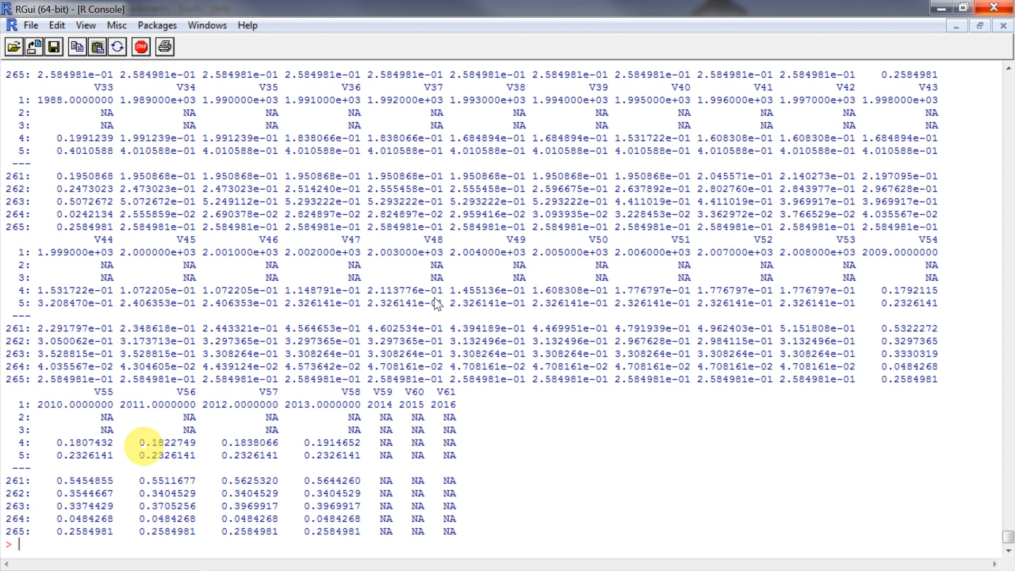
{"action": "type", "text": "set"}
{"action": "type", "text": "key("}
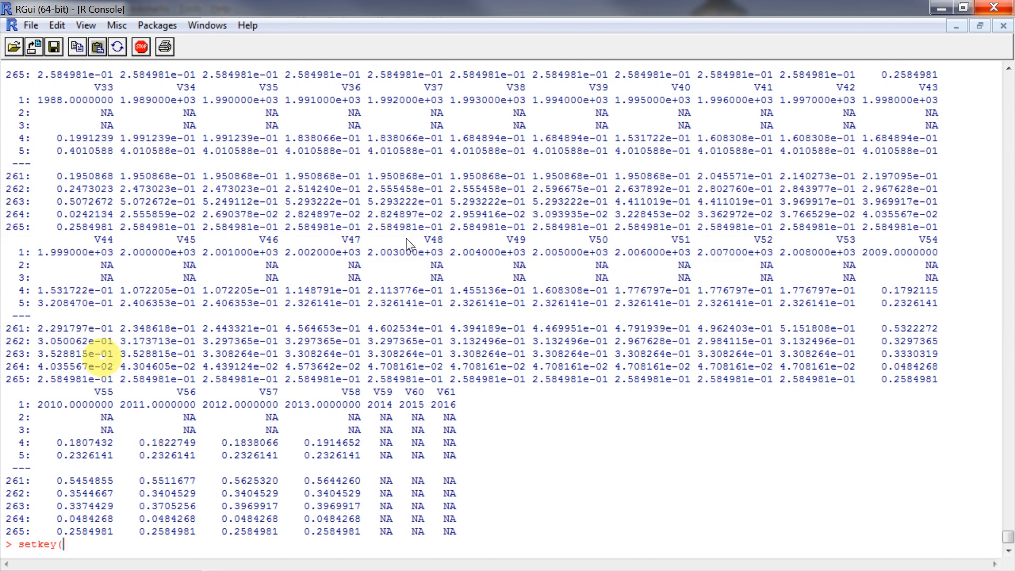
{"action": "scroll", "coordinate": [428, 131], "scroll_direction": "up", "scroll_amount": 4}
{"action": "scroll", "coordinate": [434, 149], "scroll_direction": "down", "scroll_amount": 4}
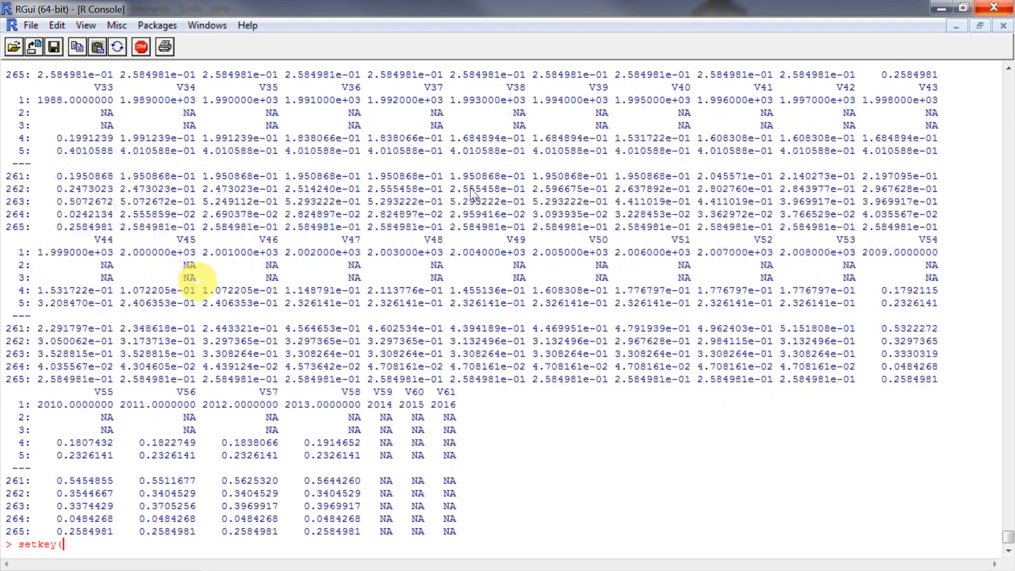
{"action": "type", "text": "p"}
{"action": "type", "text": "op"}
{"action": "type", "text": ")"}
Examine the start of the printed crop table, comparing its V1, V2 column names with the Country Name and Country Code row, and return to the prompt
{"action": "scroll", "coordinate": [243, 294], "scroll_direction": "up", "scroll_amount": 10}
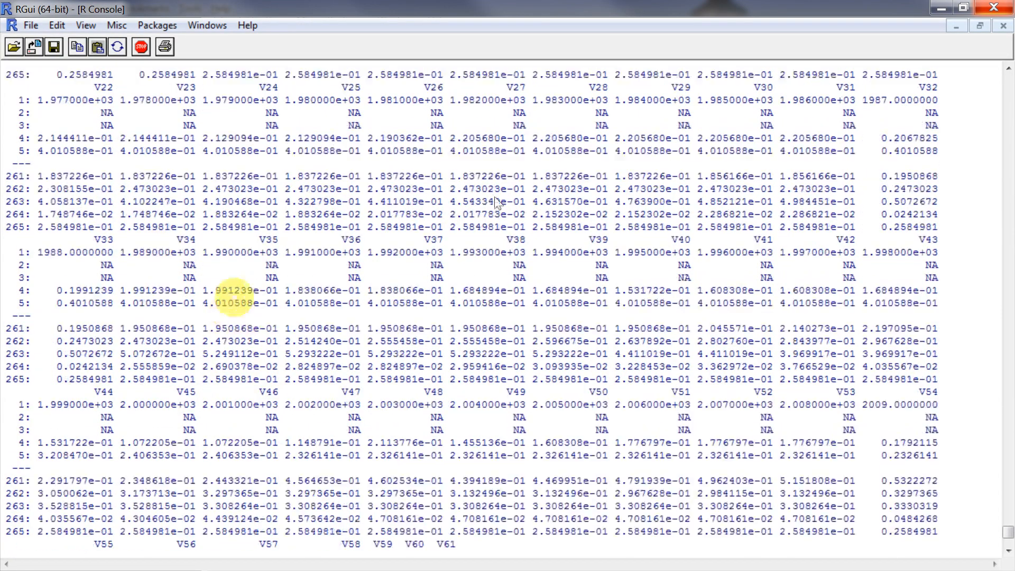
{"action": "scroll", "coordinate": [239, 290], "scroll_direction": "up", "scroll_amount": 7}
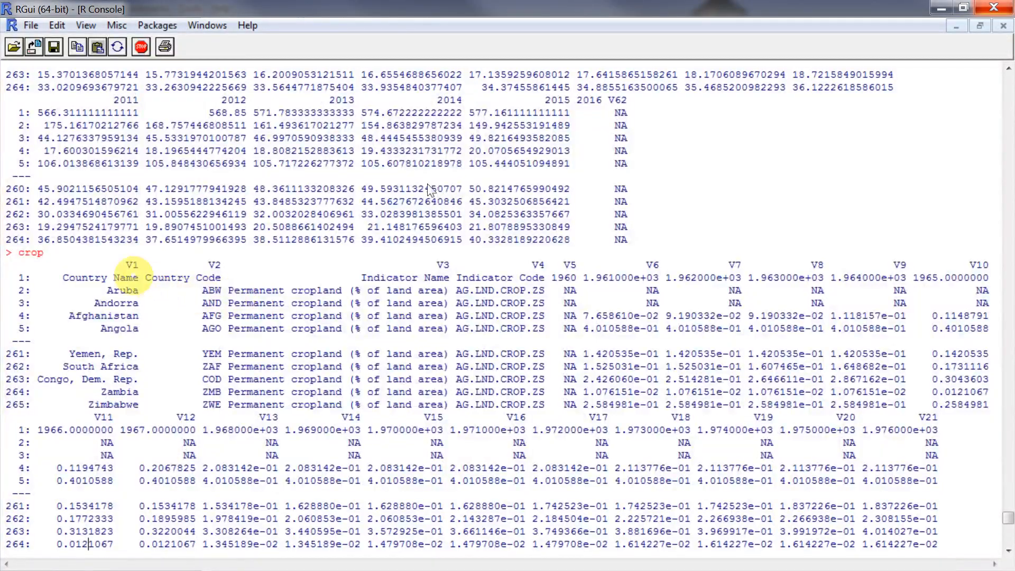
{"action": "left_click_drag", "start_coordinate": [146, 278], "coordinate": [215, 278]}
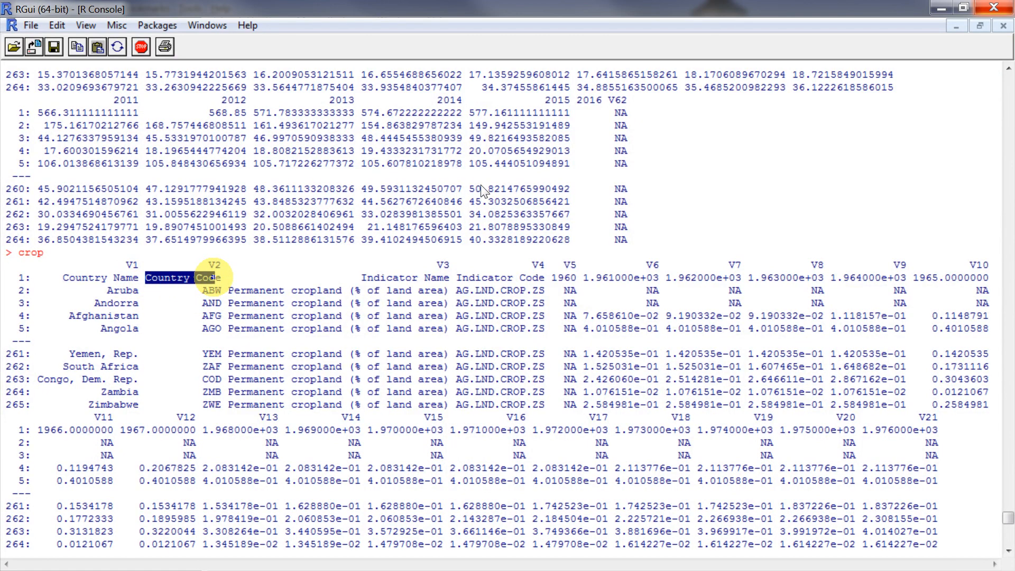
{"action": "left_click_drag", "start_coordinate": [214, 276], "coordinate": [233, 280]}
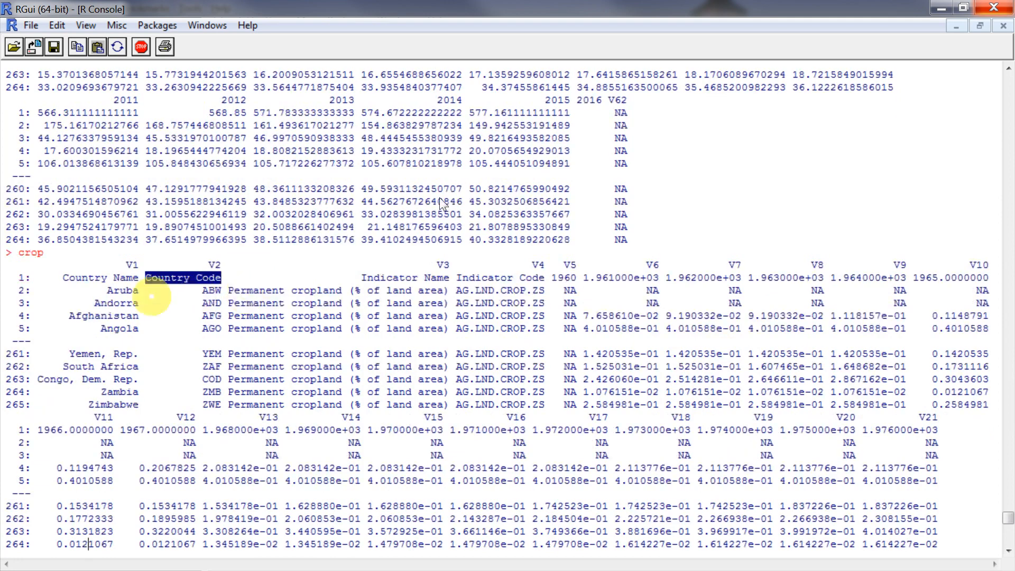
{"action": "scroll", "coordinate": [274, 334], "scroll_direction": "up", "scroll_amount": 1}
{"action": "scroll", "coordinate": [274, 332], "scroll_direction": "down", "scroll_amount": 1}
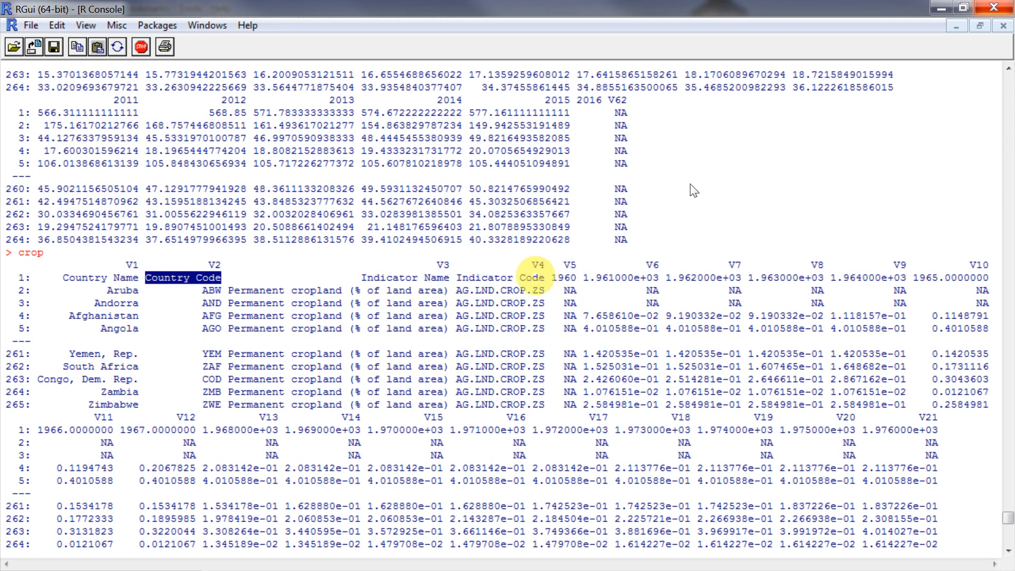
{"action": "left_click_drag", "start_coordinate": [120, 265], "coordinate": [826, 266]}
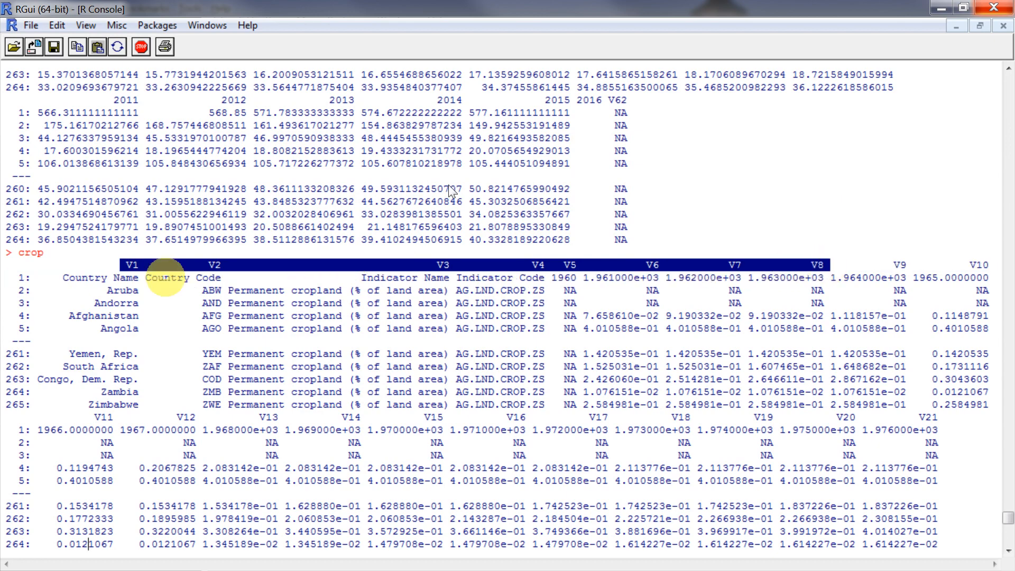
{"action": "left_click_drag", "start_coordinate": [62, 277], "coordinate": [594, 278]}
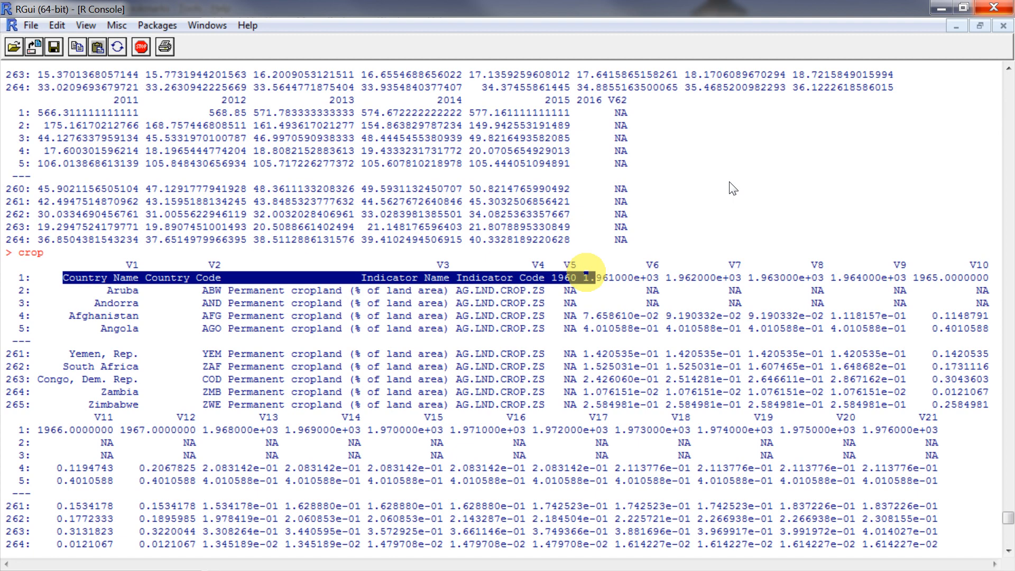
{"action": "key", "text": "Down"}
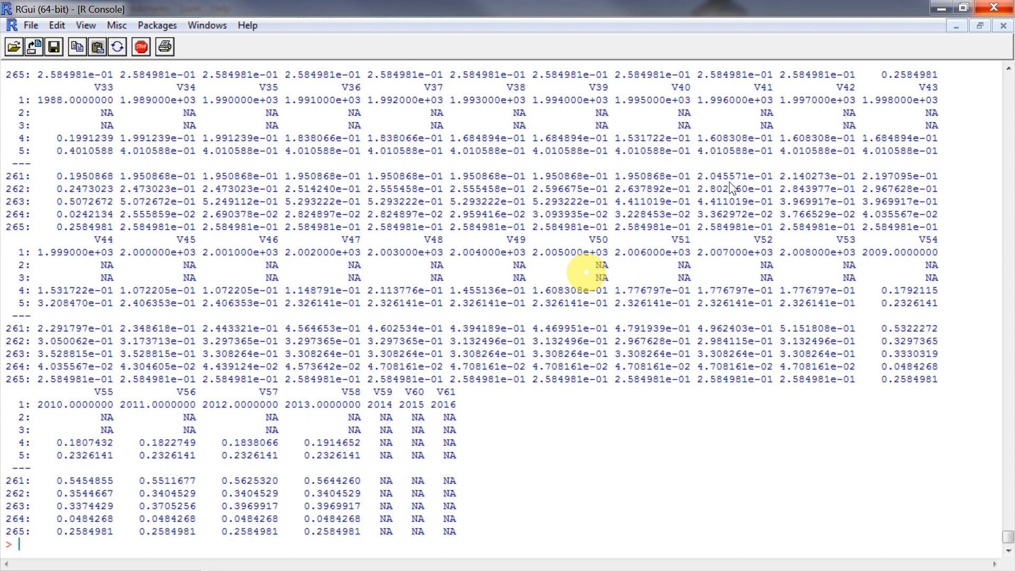
Open the fread documentation with ?fread and look through its description, arguments, details and examples
{"action": "type", "text": "?fread"}
{"action": "key", "text": "Return"}
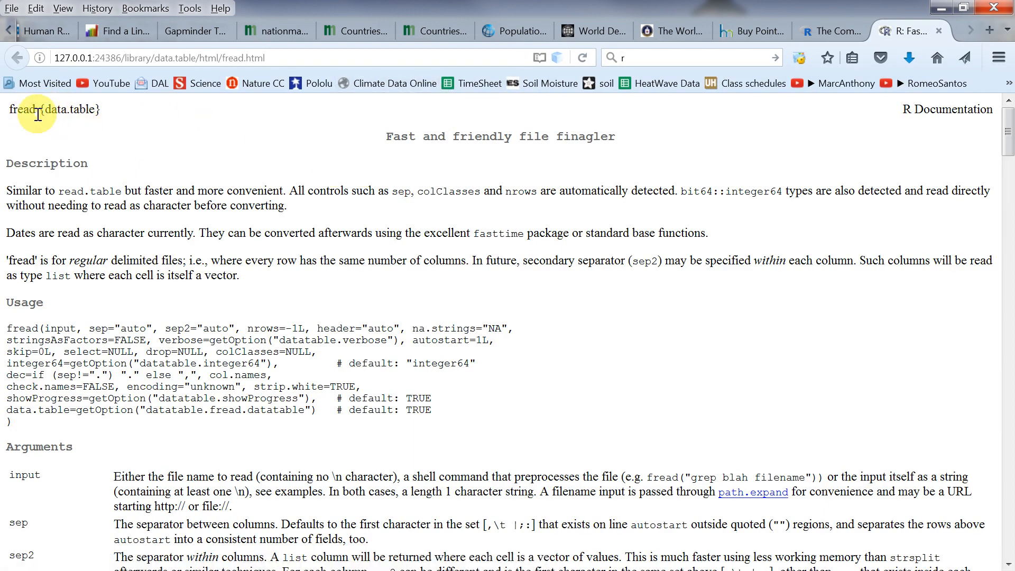
{"action": "left_click_drag", "start_coordinate": [35, 110], "coordinate": [100, 109]}
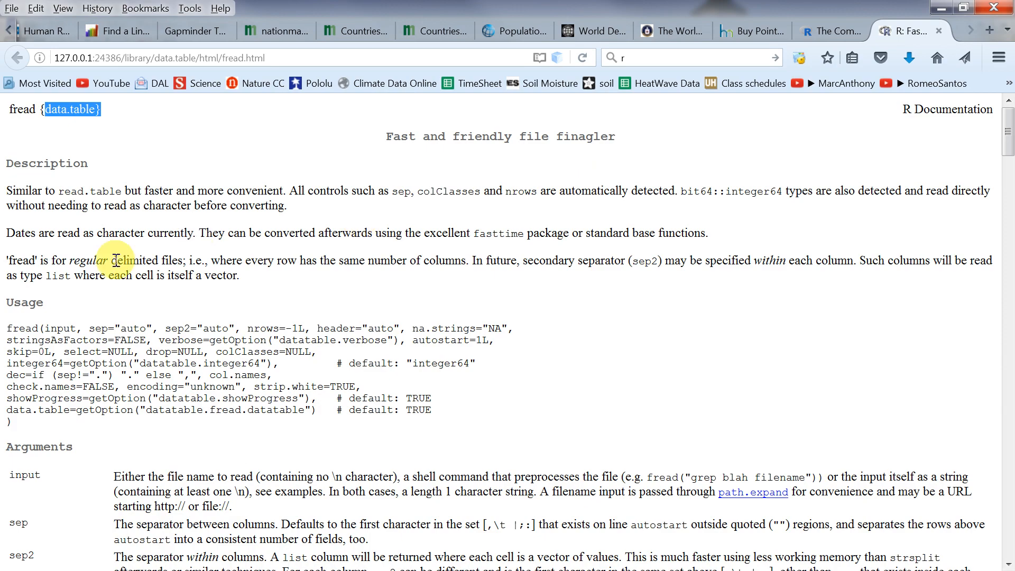
{"action": "scroll", "coordinate": [82, 343], "scroll_direction": "down", "scroll_amount": 3}
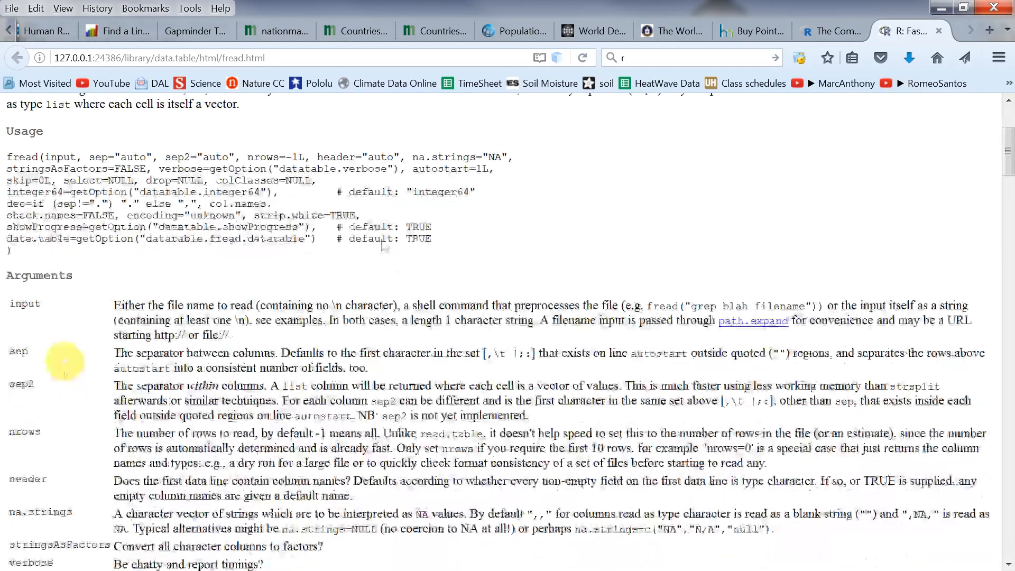
{"action": "scroll", "coordinate": [94, 462], "scroll_direction": "down", "scroll_amount": 13}
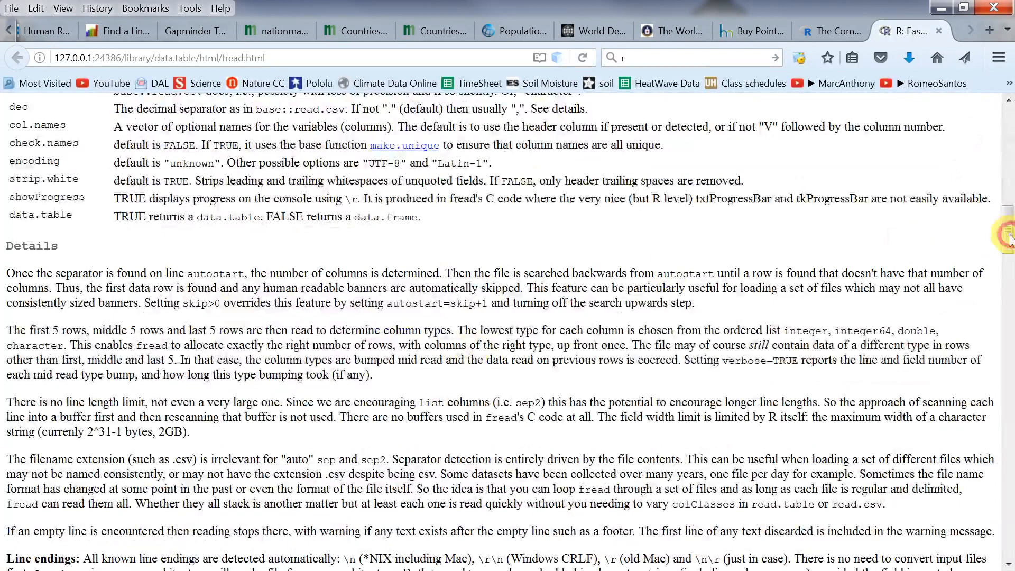
{"action": "left_click_drag", "start_coordinate": [1010, 241], "coordinate": [1009, 550]}
{"action": "scroll", "coordinate": [800, 321], "scroll_direction": "up", "scroll_amount": 4}
{"action": "scroll", "coordinate": [85, 341], "scroll_direction": "up", "scroll_amount": 7}
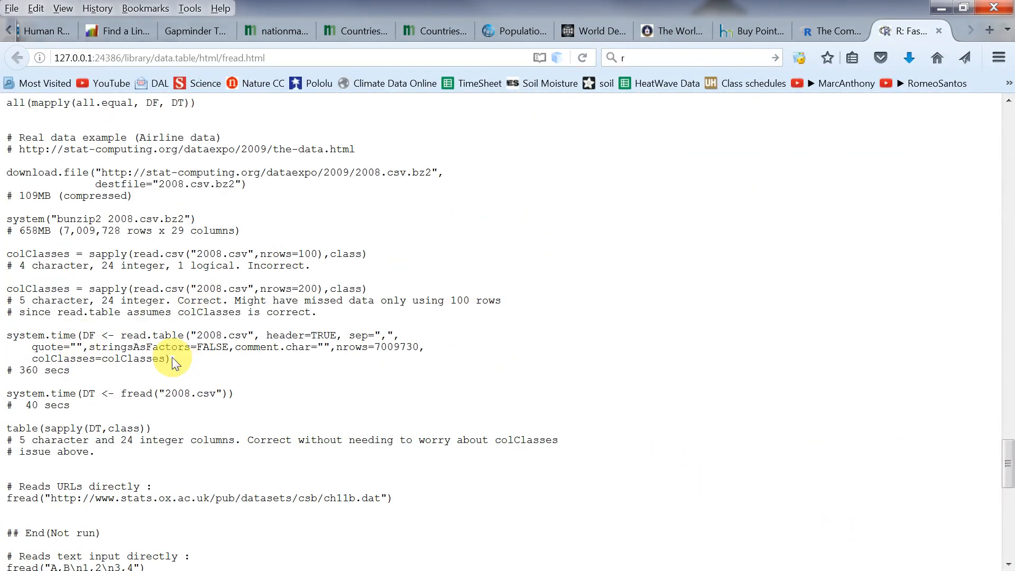
{"action": "scroll", "coordinate": [170, 392], "scroll_direction": "up", "scroll_amount": 8}
{"action": "scroll", "coordinate": [176, 357], "scroll_direction": "up", "scroll_amount": 10}
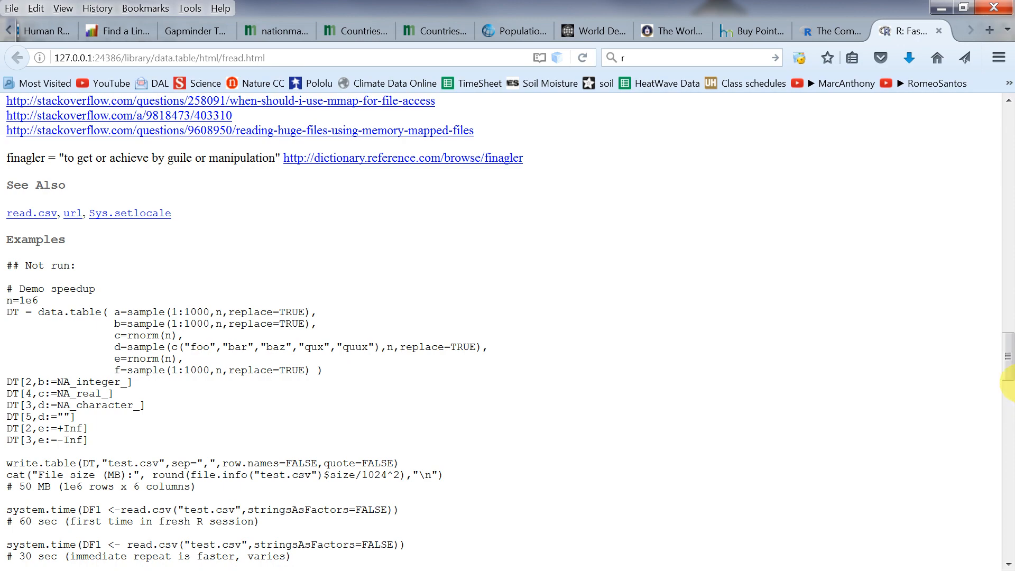
{"action": "left_click_drag", "start_coordinate": [1006, 372], "coordinate": [1006, 129]}
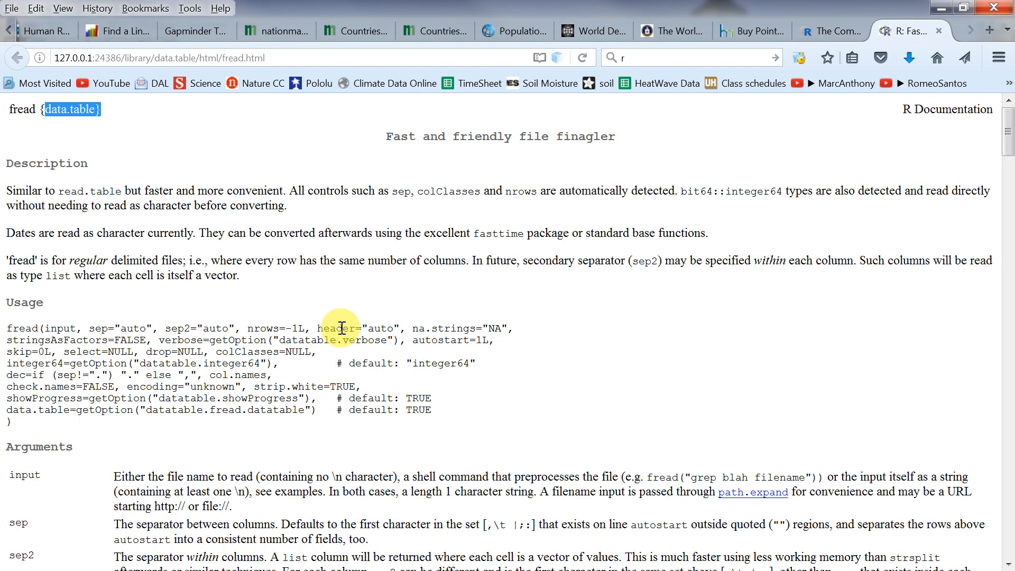
Read the header entry under the fread arguments, focusing on the TRUE option
{"action": "scroll", "coordinate": [341, 328], "scroll_direction": "down", "scroll_amount": 3}
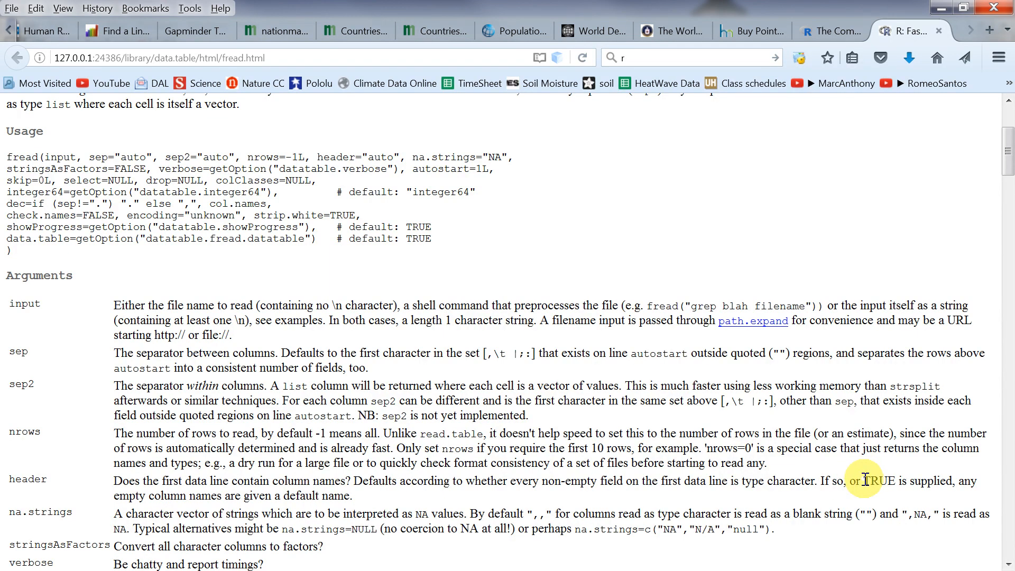
{"action": "left_click_drag", "start_coordinate": [863, 481], "coordinate": [902, 481]}
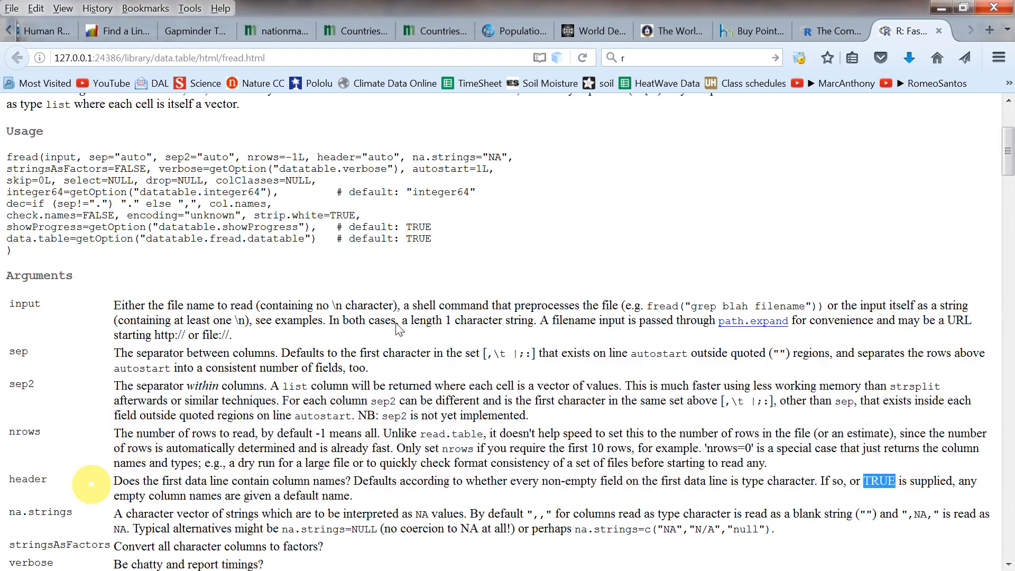
{"action": "left_click_drag", "start_coordinate": [47, 479], "coordinate": [8, 480]}
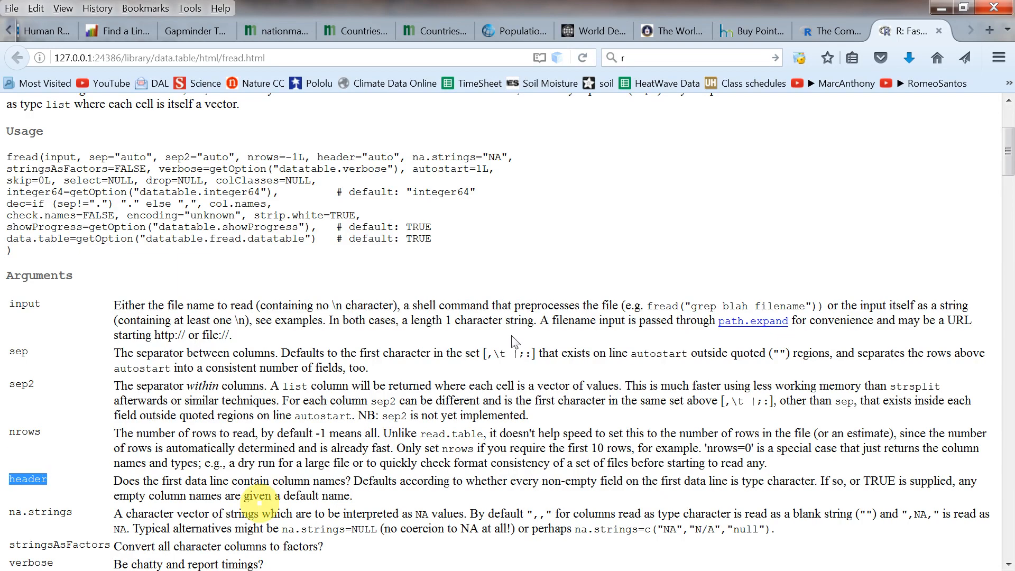
Switch back to the R console, recall the pop fread command, add header=TRUE after the file path, and run it
{"action": "key", "text": "alt+Tab"}
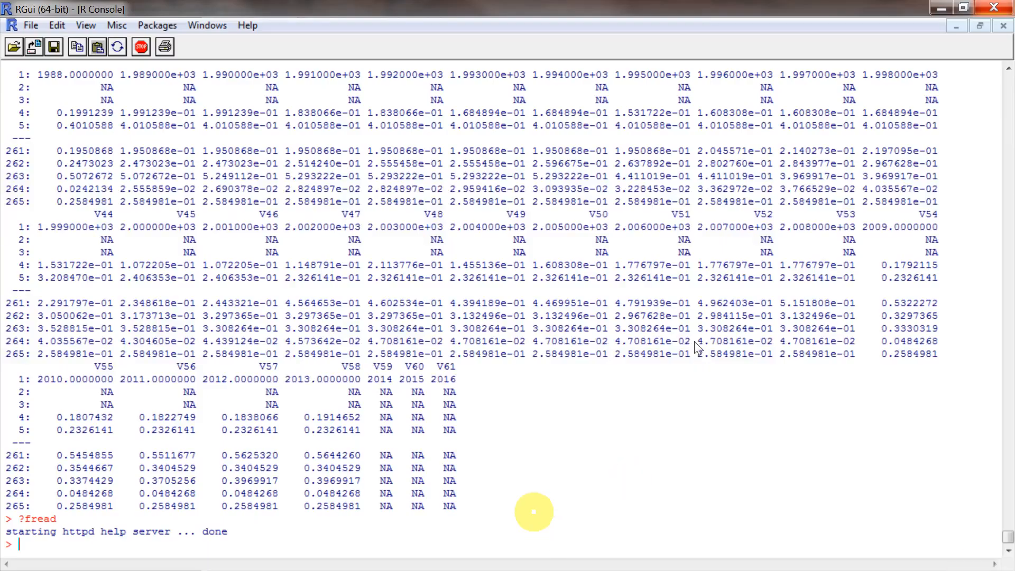
{"action": "key", "text": "Up"}
{"action": "key", "text": "Up"}
{"action": "key", "text": "Up"}
{"action": "key", "text": "Up"}
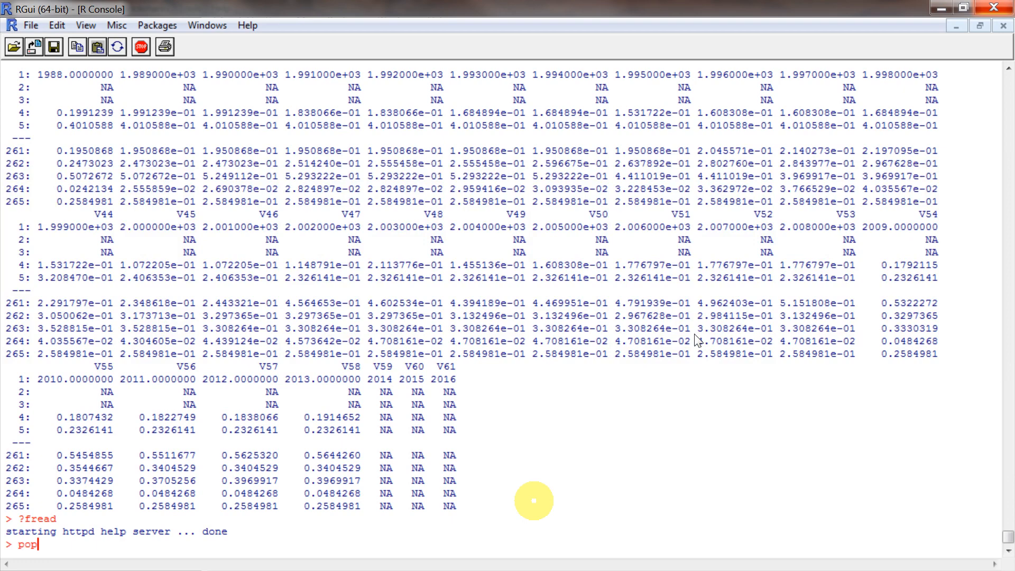
{"action": "key", "text": "Left"}
{"action": "type", "text": ",header"}
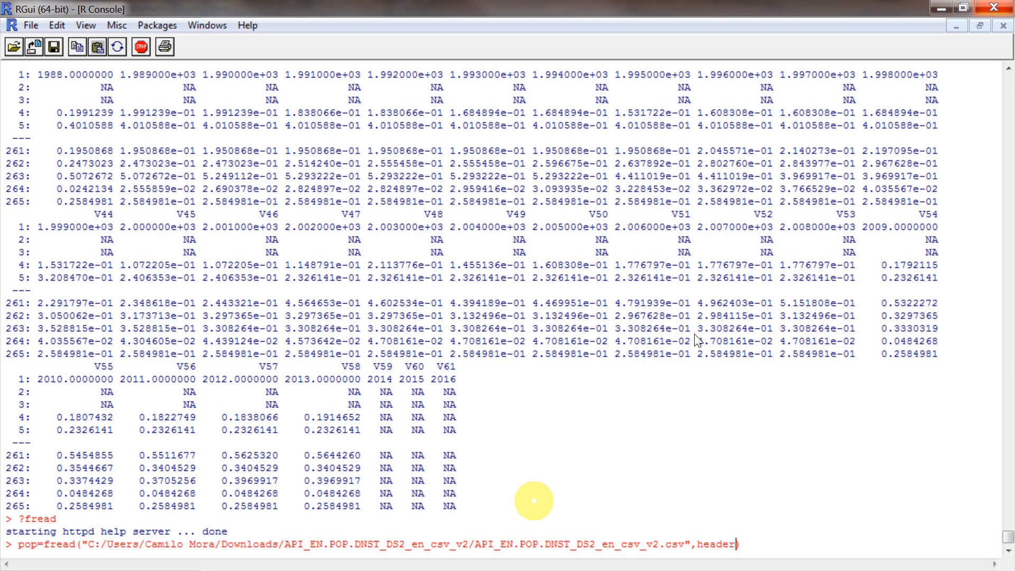
{"action": "type", "text": "=TRUE"}
{"action": "key", "text": "Return"}
Print the reloaded pop table and check the column names at its beginning
{"action": "type", "text": "pop"}
{"action": "key", "text": "Return"}
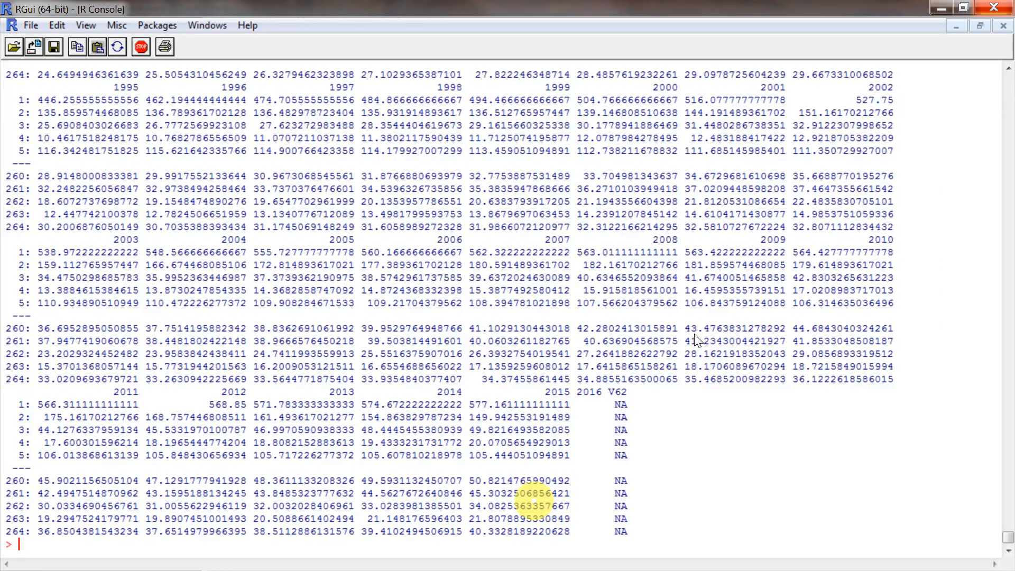
{"action": "left_click", "coordinate": [1008, 274]}
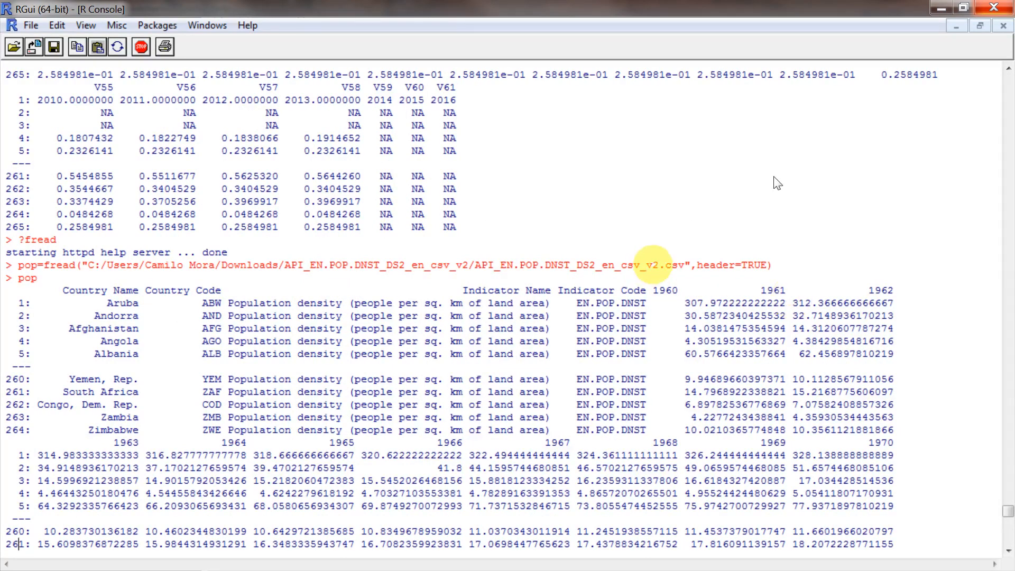
Recall the crop fread command for crop.csv, add header=TRUE after the file path, and run it
{"action": "type", "text": "pop"}
{"action": "key", "text": "Up"}
{"action": "key", "text": "Up"}
{"action": "key", "text": "Up"}
{"action": "key", "text": "Up"}
{"action": "key", "text": "Up"}
{"action": "key", "text": "Up"}
{"action": "key", "text": "Up"}
{"action": "key", "text": "Left"}
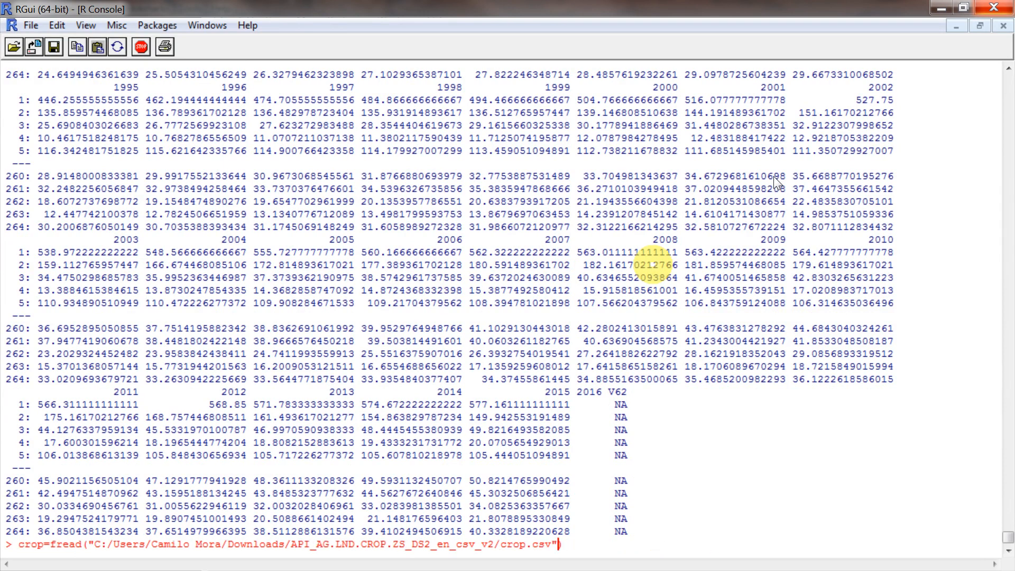
{"action": "type", "text": ",header=TRUE"}
{"action": "key", "text": "Return"}
Print the reloaded crop table and check the column names at its beginning
{"action": "type", "text": "crop"}
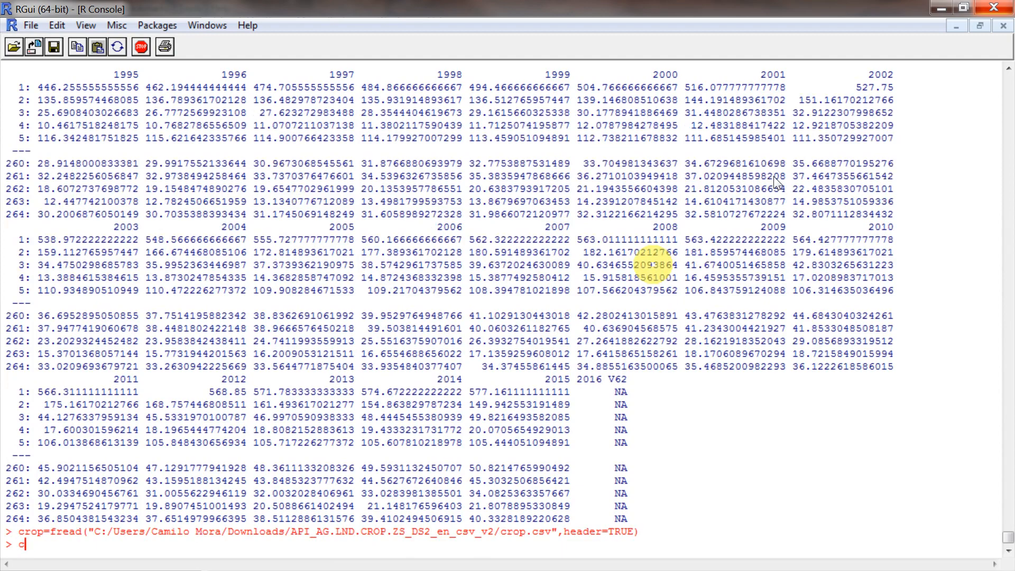
{"action": "key", "text": "Return"}
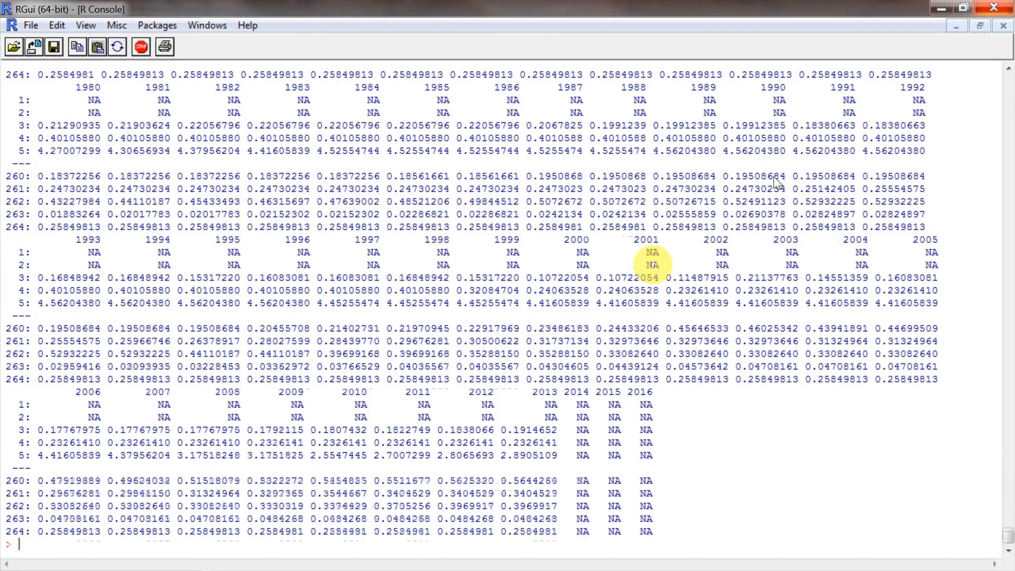
{"action": "scroll", "coordinate": [380, 221], "scroll_direction": "up", "scroll_amount": 14}
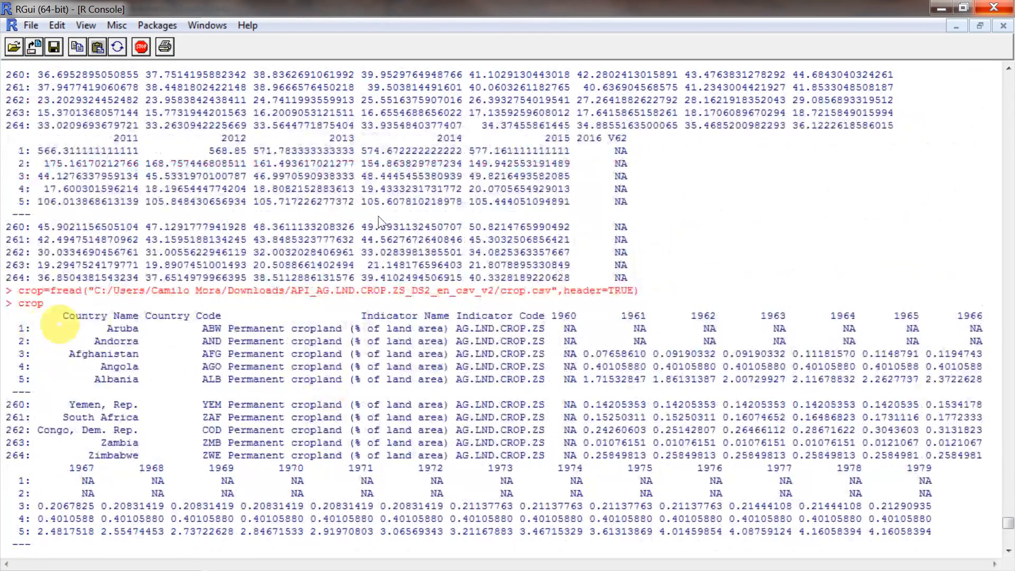
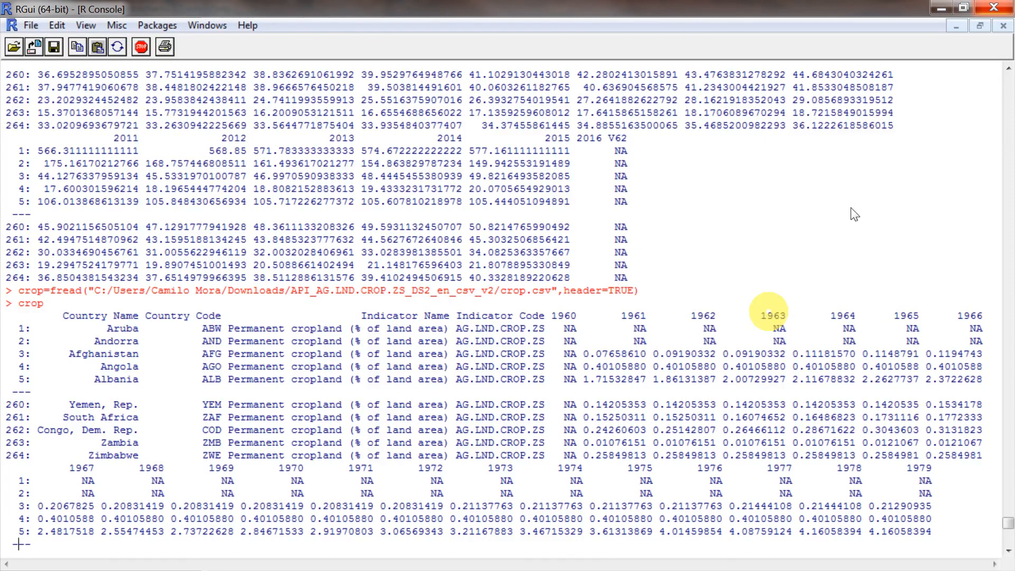
Print the crop and pop tables again and look at the beginning of the pop output
{"action": "key", "text": "Return"}
{"action": "key", "text": "Return"}
{"action": "type", "text": "crop"}
{"action": "key", "text": "Return"}
{"action": "key", "text": "Return"}
{"action": "key", "text": "Return"}
{"action": "type", "text": "pop"}
{"action": "key", "text": "Return"}
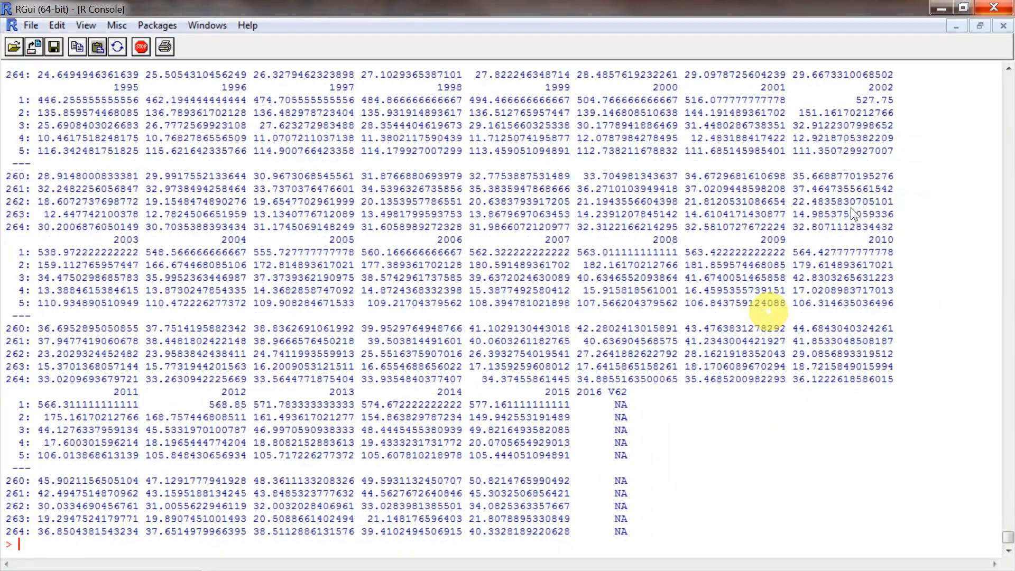
{"action": "scroll", "coordinate": [744, 314], "scroll_direction": "up", "scroll_amount": 20}
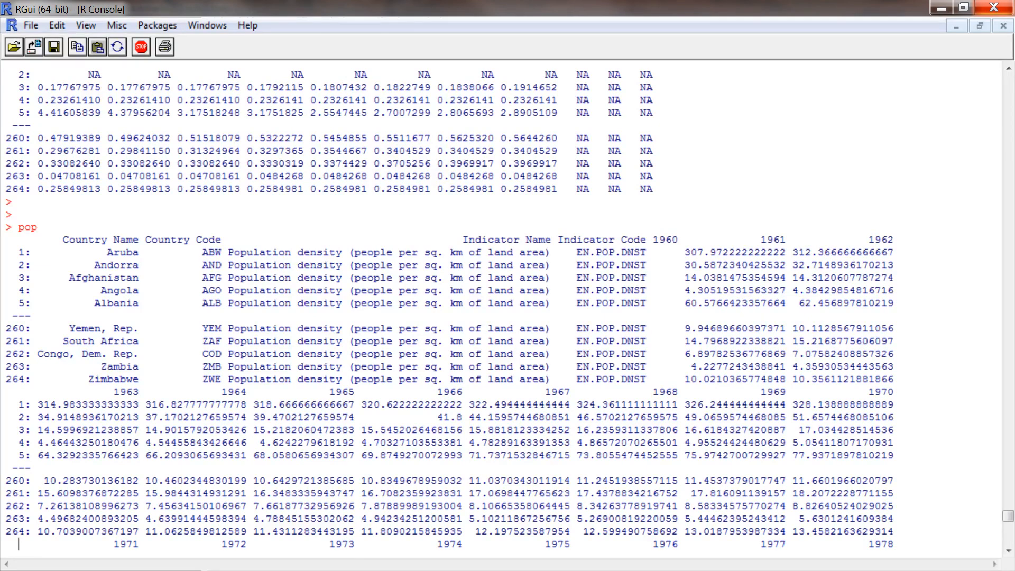
Switch to the browser and search the web for "how to select a column from a data.table in r"
{"action": "key", "text": "alt+Tab"}
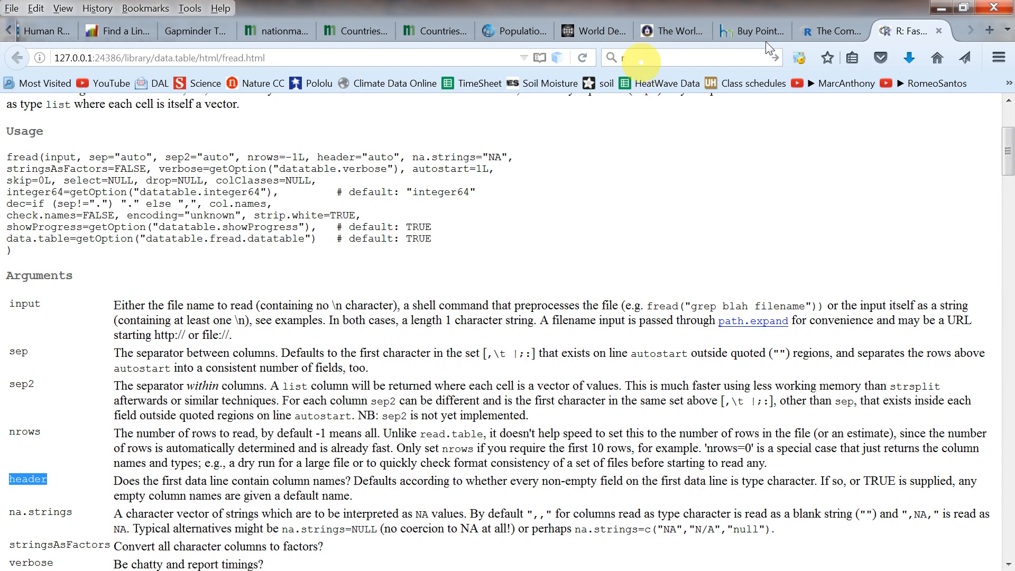
{"action": "left_click", "coordinate": [624, 58]}
{"action": "type", "text": "r"}
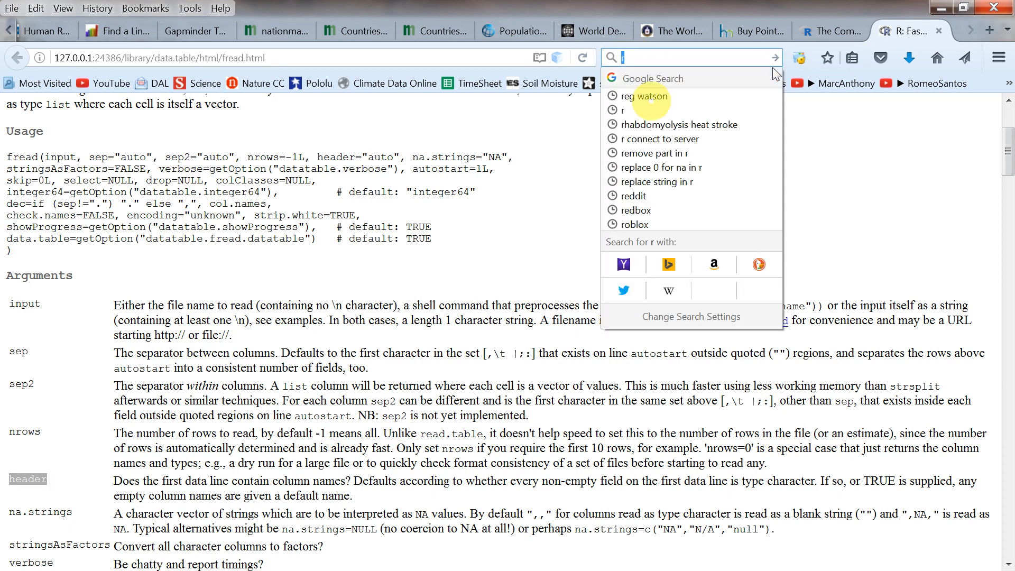
{"action": "type", "text": "how to select a column fro"}
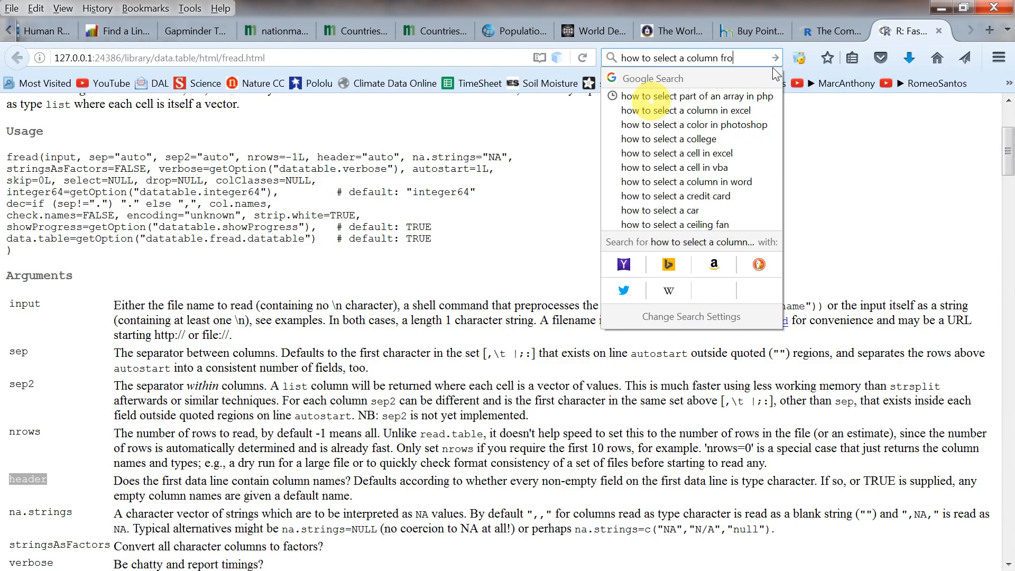
{"action": "type", "text": "m a data"}
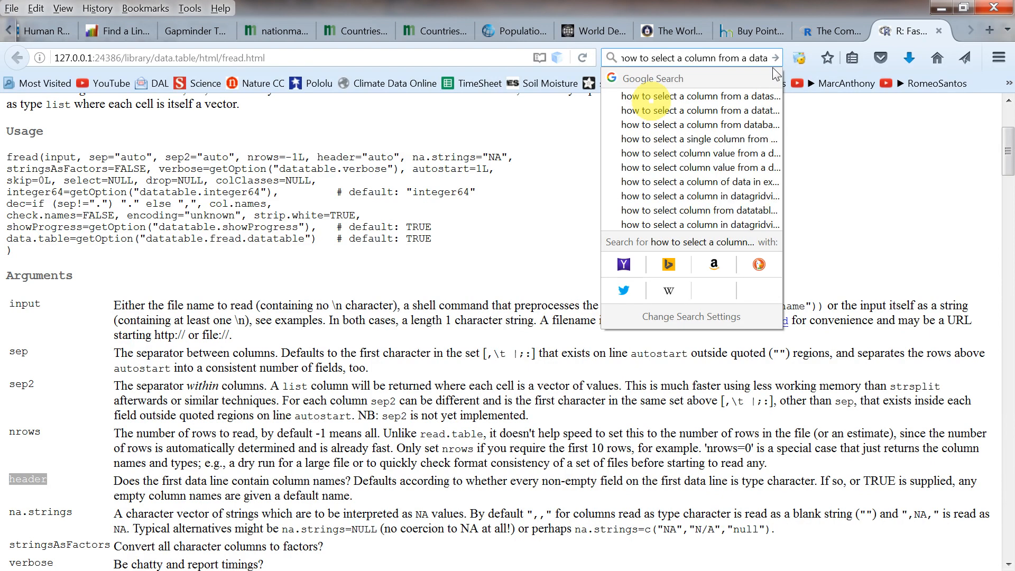
{"action": "type", "text": ".table in r"}
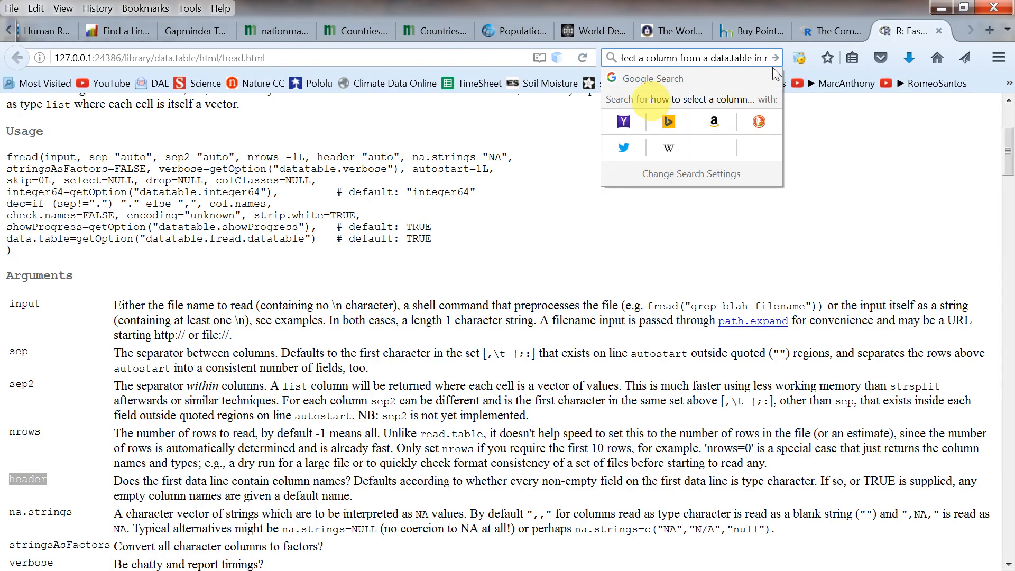
{"action": "key", "text": "Return"}
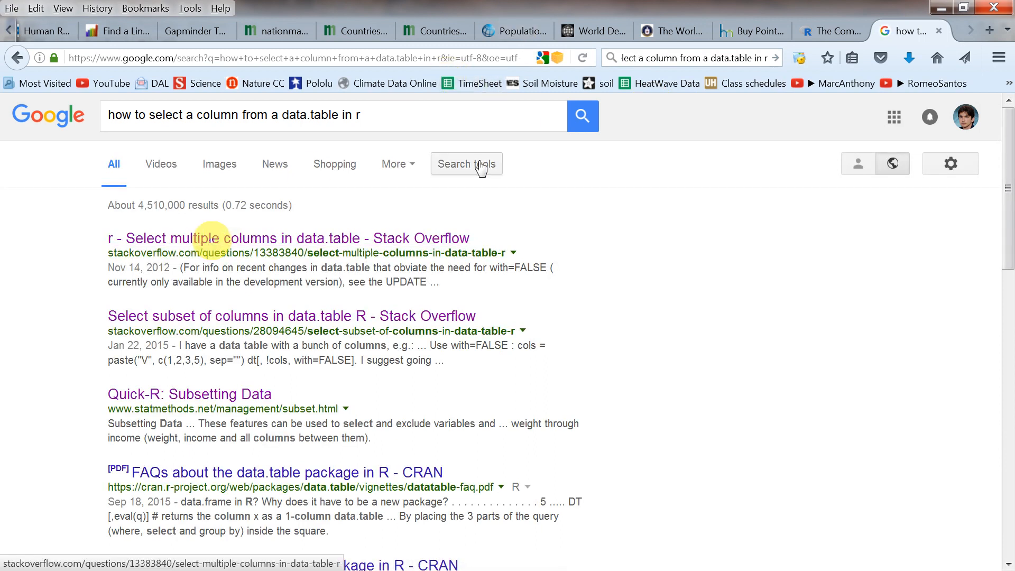
Open the Stack Overflow result "Select multiple columns in data.table" and read its answers for column selection syntax
{"action": "left_click", "coordinate": [171, 244]}
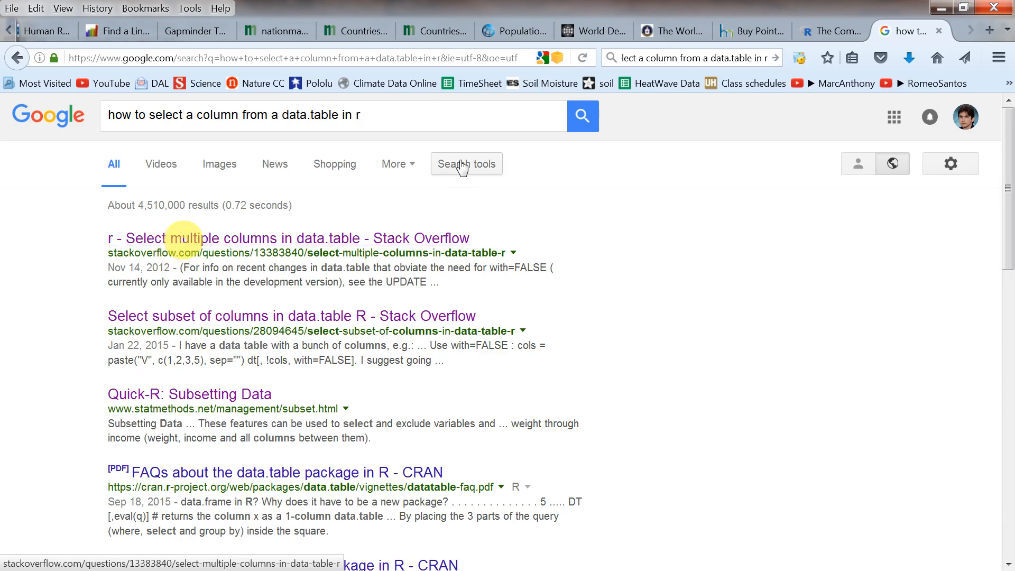
{"action": "left_click", "coordinate": [177, 245]}
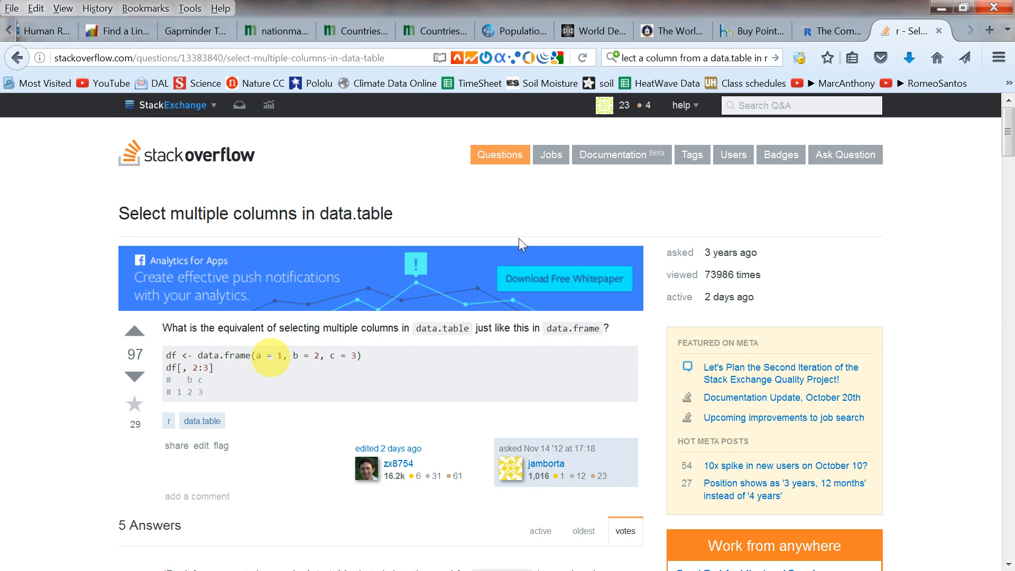
{"action": "scroll", "coordinate": [519, 241], "scroll_direction": "down", "scroll_amount": 5}
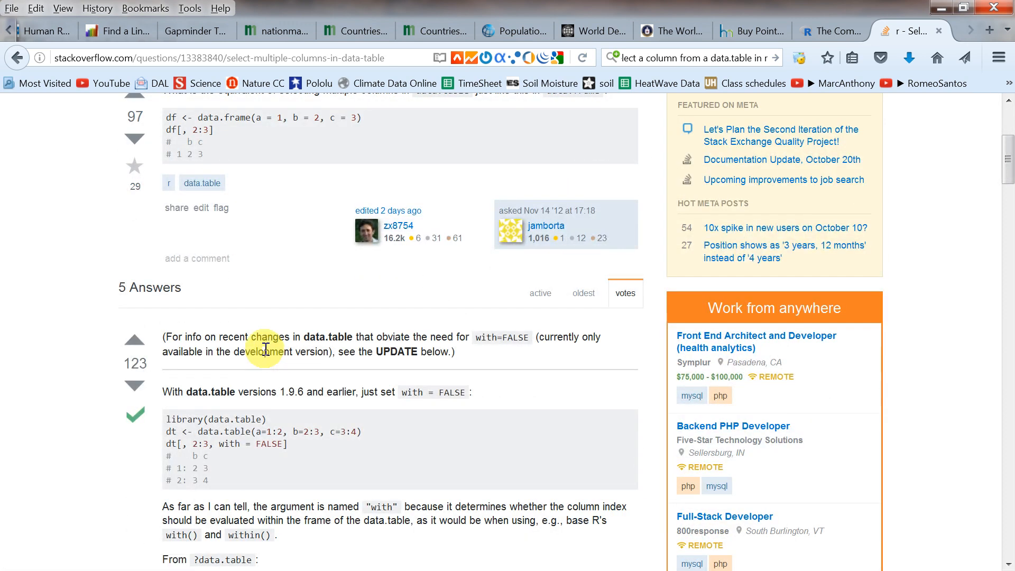
{"action": "scroll", "coordinate": [261, 345], "scroll_direction": "down", "scroll_amount": 3}
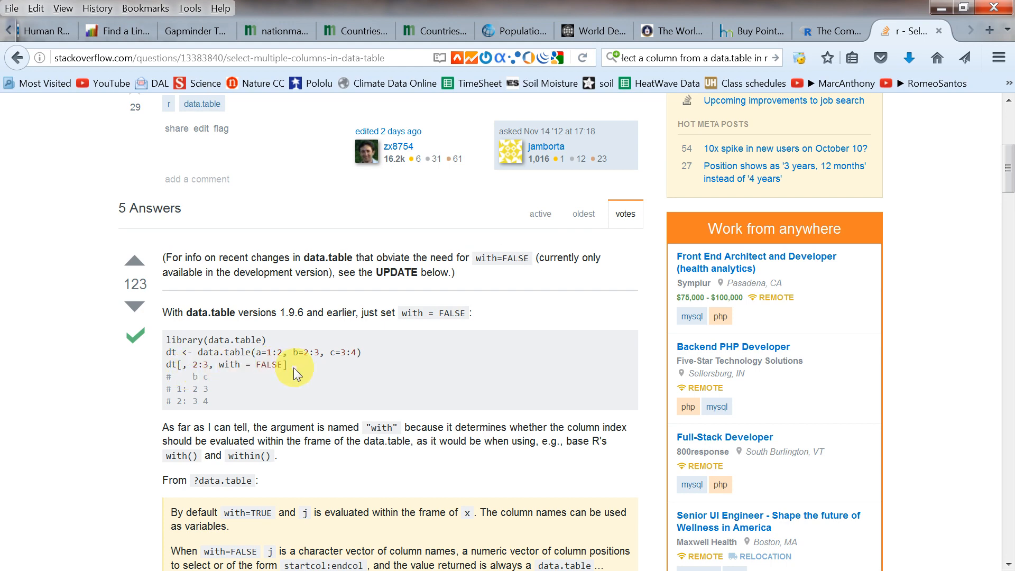
{"action": "scroll", "coordinate": [307, 362], "scroll_direction": "down", "scroll_amount": 2}
{"action": "scroll", "coordinate": [315, 356], "scroll_direction": "down", "scroll_amount": 10}
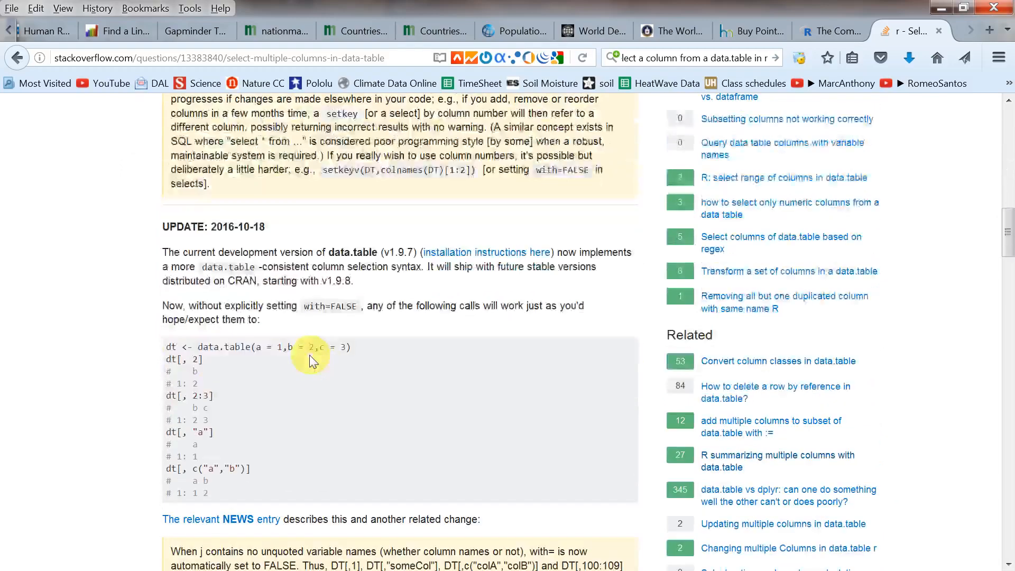
{"action": "scroll", "coordinate": [406, 373], "scroll_direction": "down", "scroll_amount": 15}
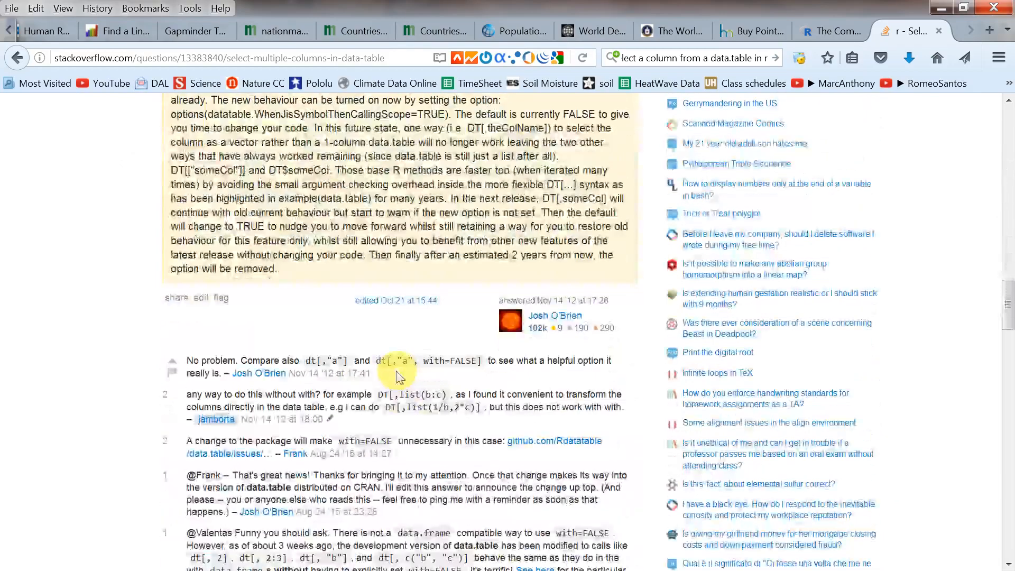
{"action": "scroll", "coordinate": [396, 371], "scroll_direction": "down", "scroll_amount": 8}
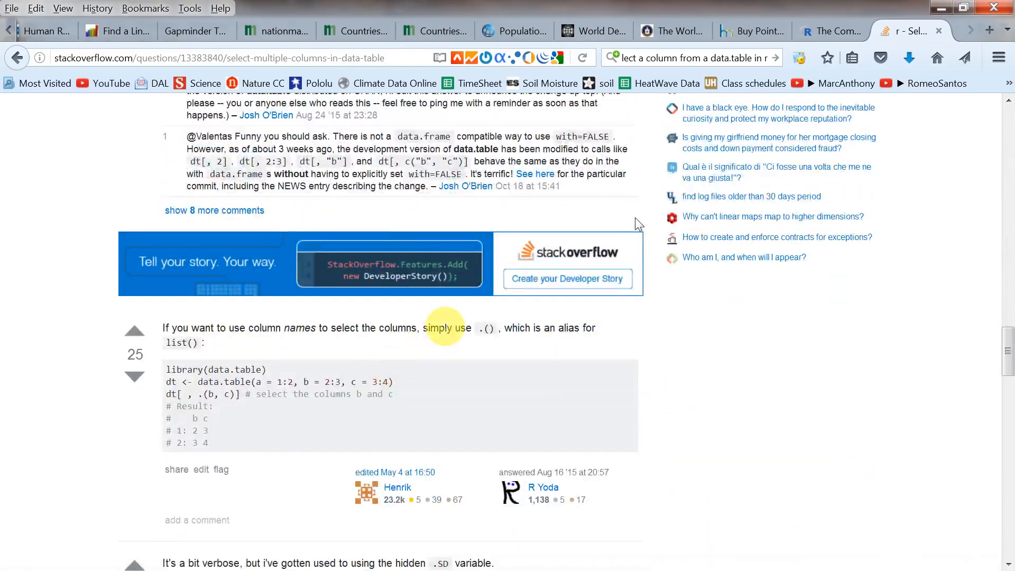
{"action": "scroll", "coordinate": [443, 326], "scroll_direction": "down", "scroll_amount": 4}
{"action": "scroll", "coordinate": [441, 326], "scroll_direction": "down", "scroll_amount": 5}
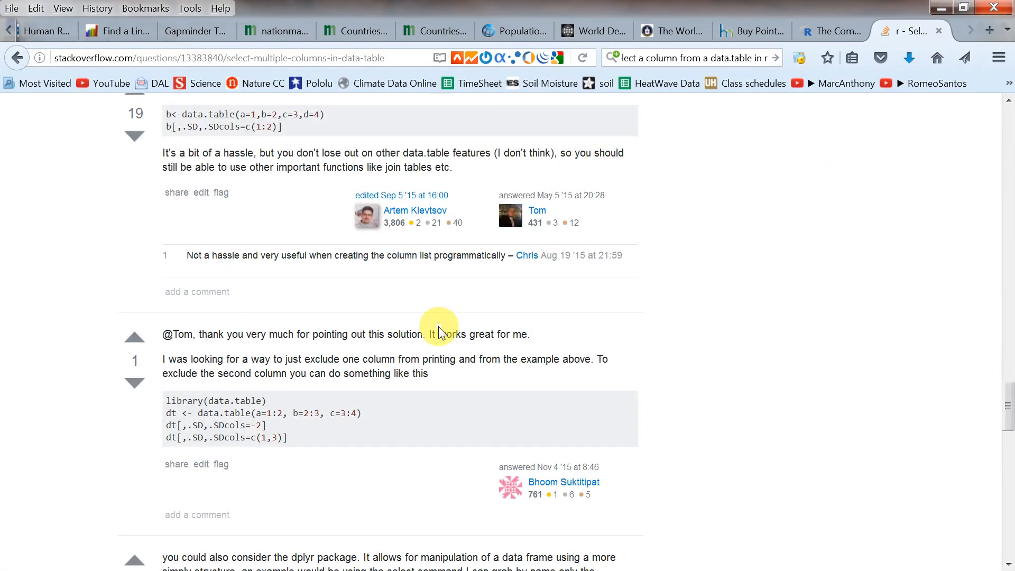
{"action": "scroll", "coordinate": [439, 326], "scroll_direction": "down", "scroll_amount": 7}
{"action": "scroll", "coordinate": [434, 325], "scroll_direction": "down", "scroll_amount": 5}
{"action": "scroll", "coordinate": [431, 324], "scroll_direction": "up", "scroll_amount": 4}
Return to the search results, open "Select subset of columns in data.table R" and look through its answers
{"action": "left_click", "coordinate": [8, 59]}
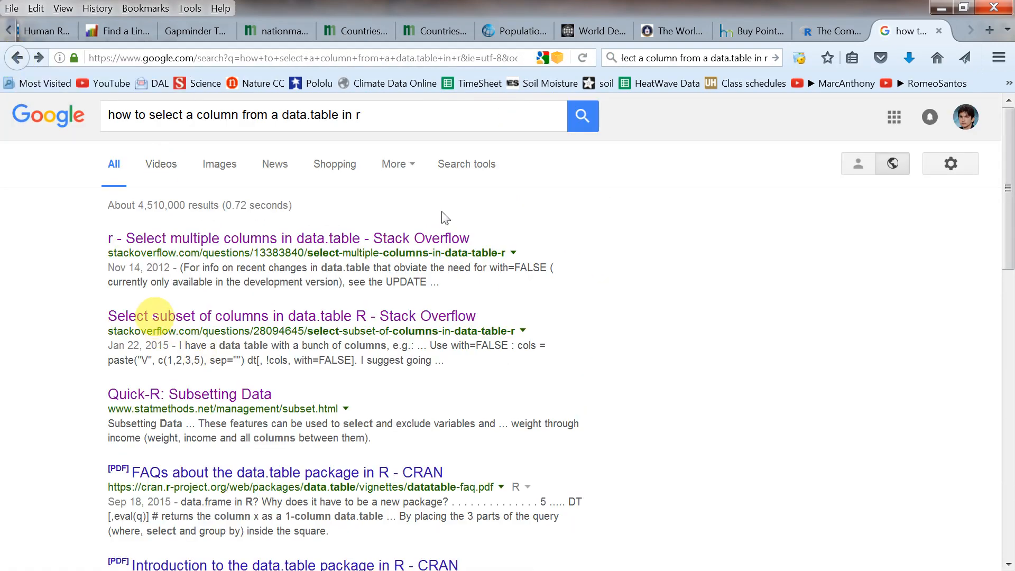
{"action": "left_click", "coordinate": [172, 320]}
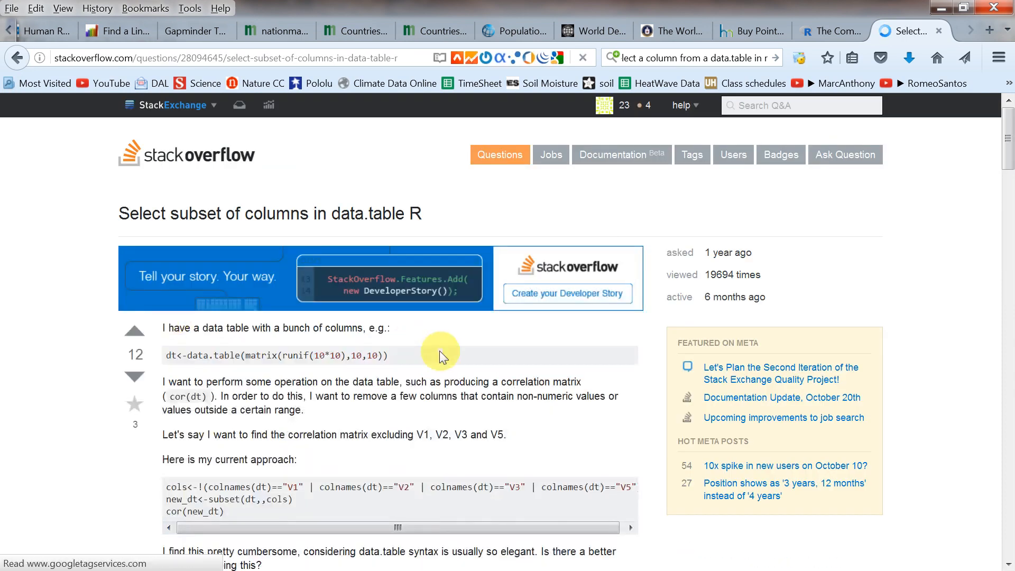
{"action": "scroll", "coordinate": [438, 347], "scroll_direction": "down", "scroll_amount": 1}
{"action": "scroll", "coordinate": [437, 347], "scroll_direction": "down", "scroll_amount": 8}
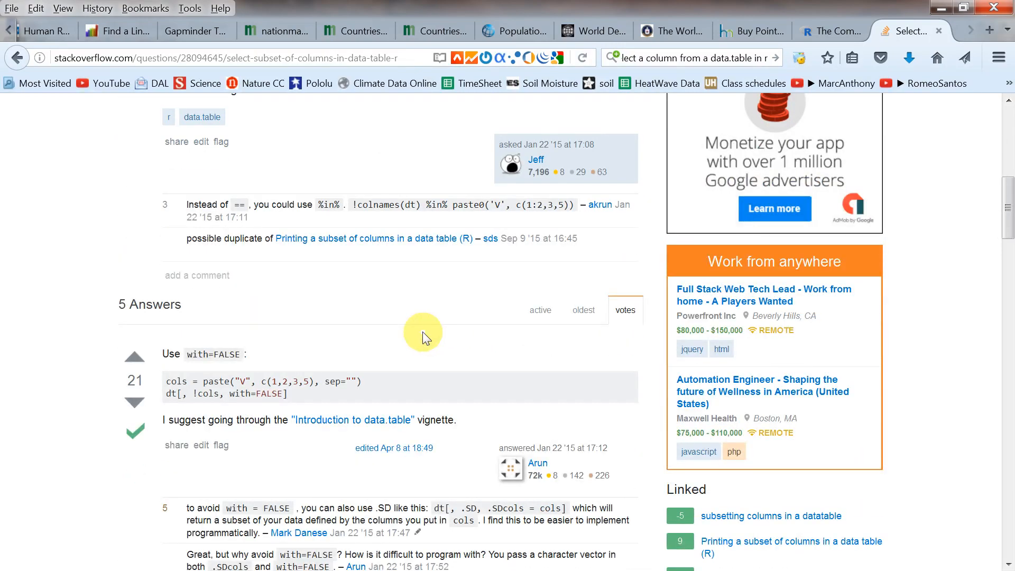
{"action": "scroll", "coordinate": [423, 331], "scroll_direction": "down", "scroll_amount": 9}
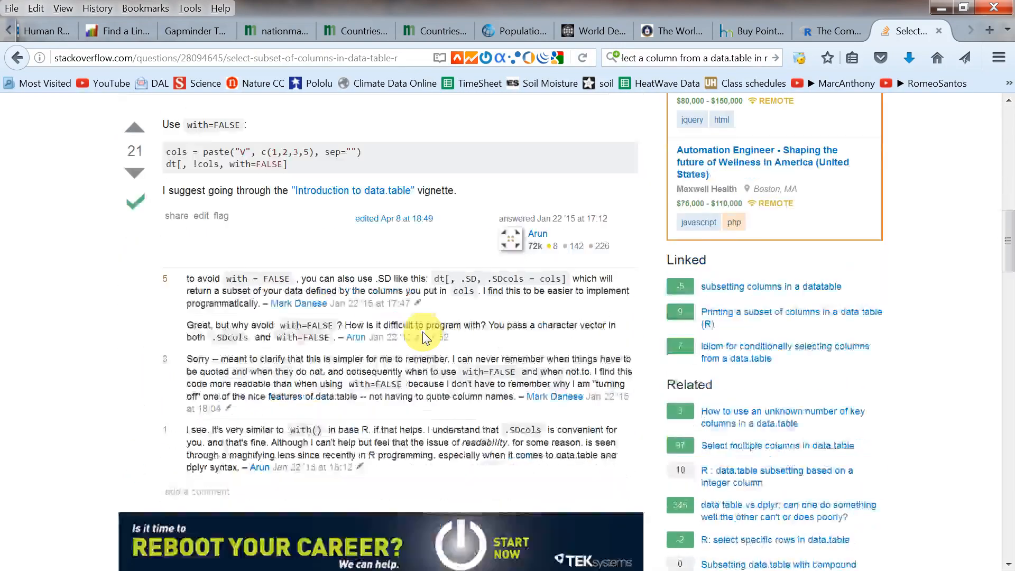
{"action": "scroll", "coordinate": [418, 332], "scroll_direction": "down", "scroll_amount": 5}
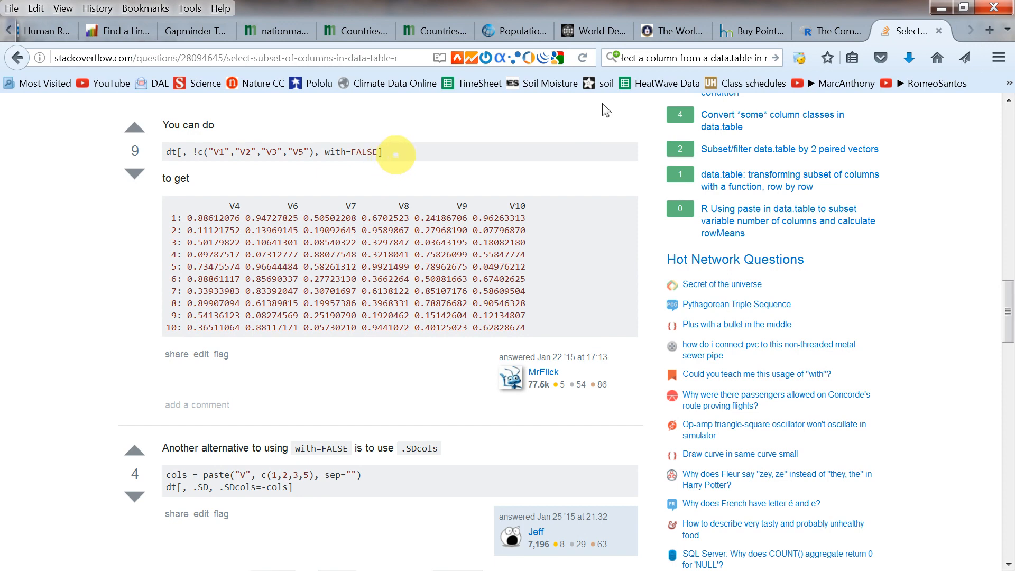
Copy the answer's dt[, !c("V1","V2","V3","V5"), with=FALSE] line and paste it at a fresh prompt in the R console
{"action": "left_click_drag", "start_coordinate": [384, 154], "coordinate": [168, 155]}
{"action": "key", "text": "ctrl+c"}
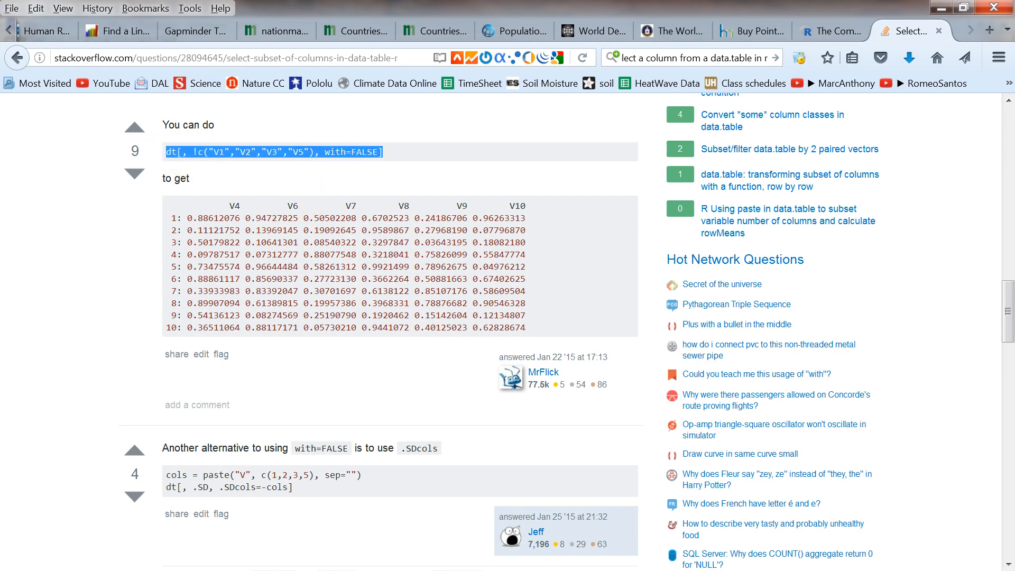
{"action": "key", "text": "alt+Tab"}
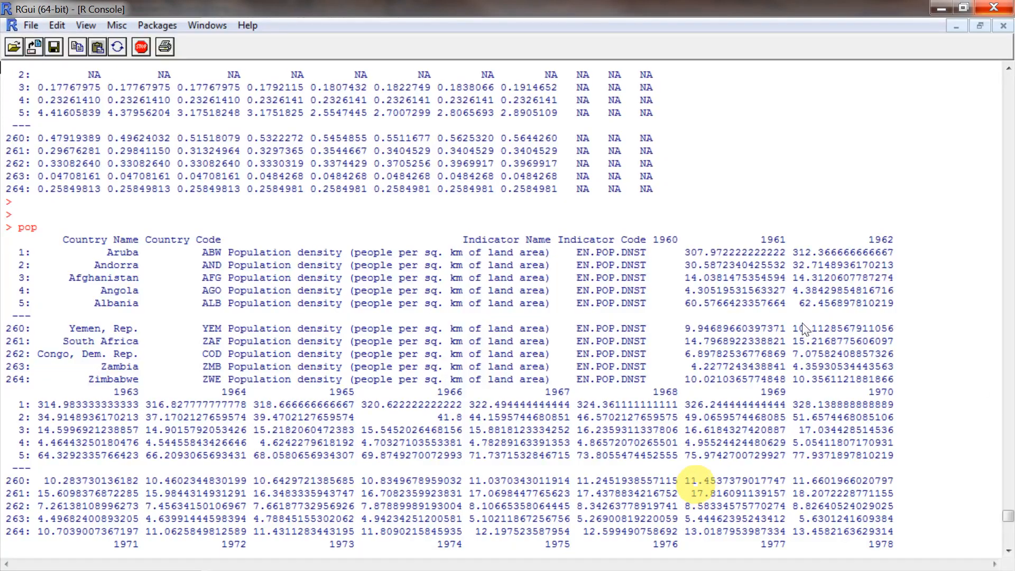
{"action": "key", "text": "Return"}
{"action": "key", "text": "Return"}
{"action": "key", "text": "ctrl+v"}
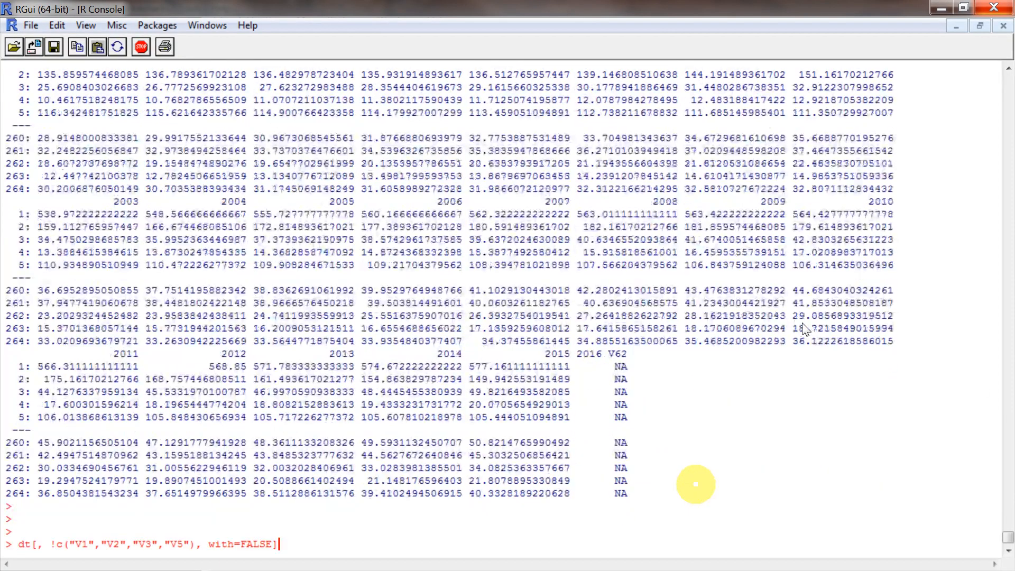
Change the table name in the pasted command from dt to pop and remove the exclamation mark before c(
{"action": "key", "text": "Left"}
{"action": "key", "text": "Left"}
{"action": "key", "text": "Left"}
{"action": "key", "text": "Left"}
{"action": "key", "text": "Left"}
{"action": "key", "text": "Left"}
{"action": "key", "text": "Left"}
{"action": "key", "text": "Left"}
{"action": "key", "text": "Left"}
{"action": "key", "text": "Left"}
{"action": "key", "text": "Left"}
{"action": "key", "text": "Left"}
{"action": "key", "text": "Left"}
{"action": "key", "text": "Left"}
{"action": "key", "text": "Left"}
{"action": "key", "text": "Left"}
{"action": "key", "text": "Left"}
{"action": "key", "text": "Left"}
{"action": "key", "text": "Left"}
{"action": "key", "text": "Left"}
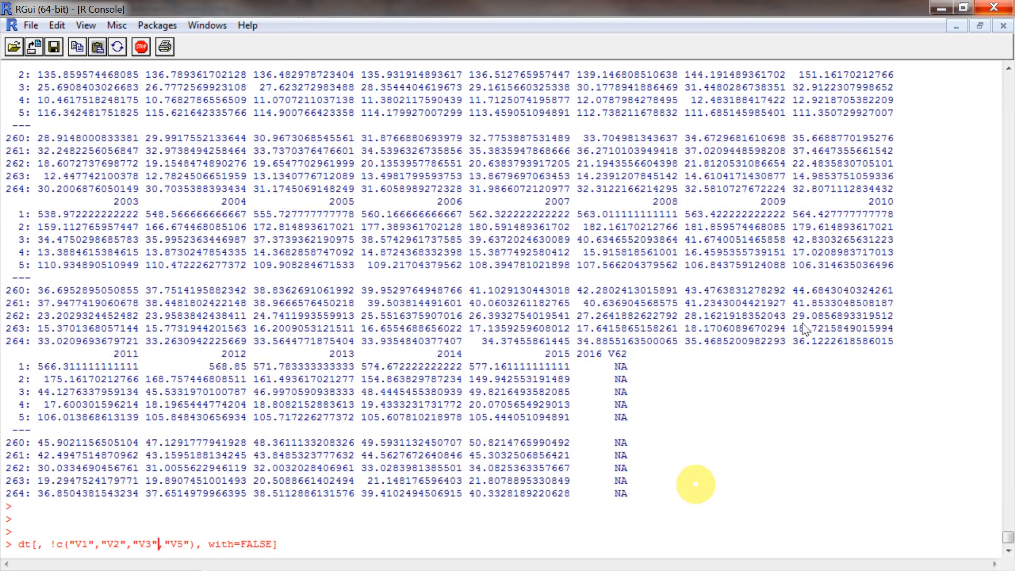
{"action": "key", "text": "Left"}
{"action": "key", "text": "Left"}
{"action": "key", "text": "Left"}
{"action": "key", "text": "Left"}
{"action": "key", "text": "Left"}
{"action": "key", "text": "Left"}
{"action": "key", "text": "Left"}
{"action": "key", "text": "BackSpace"}
{"action": "key", "text": "Delete"}
{"action": "type", "text": "pop"}
{"action": "key", "text": "Right"}
{"action": "key", "text": "Right"}
{"action": "key", "text": "Right"}
{"action": "key", "text": "Delete"}
{"action": "key", "text": "Right"}
{"action": "key", "text": "Right"}
Replace the V1, V2, V3 and V5 column names in the pop[, c(...)] command with "Country Code", copied from the printed pop table's header
{"action": "scroll", "coordinate": [388, 298], "scroll_direction": "up", "scroll_amount": 20}
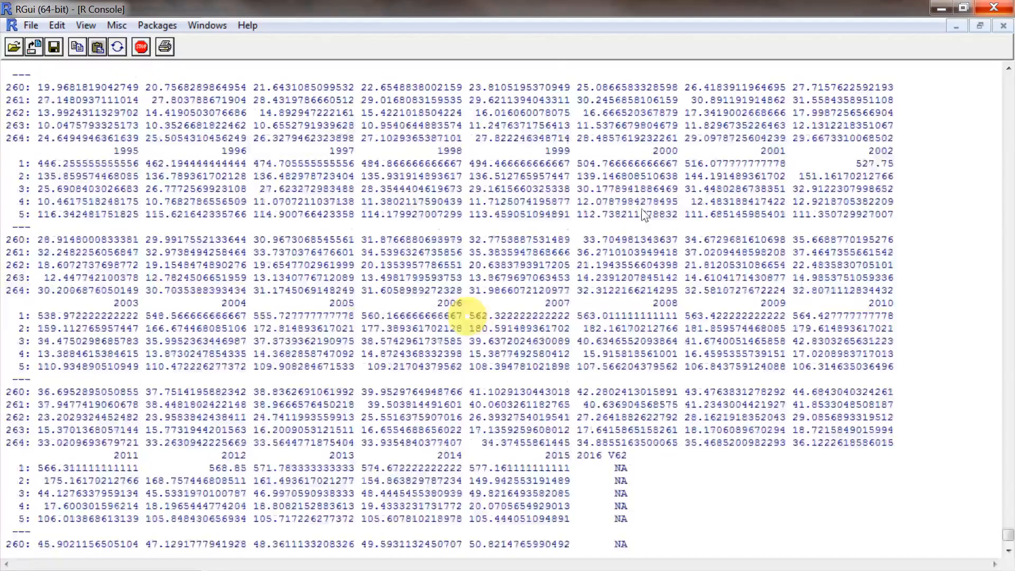
{"action": "scroll", "coordinate": [381, 304], "scroll_direction": "up", "scroll_amount": 2}
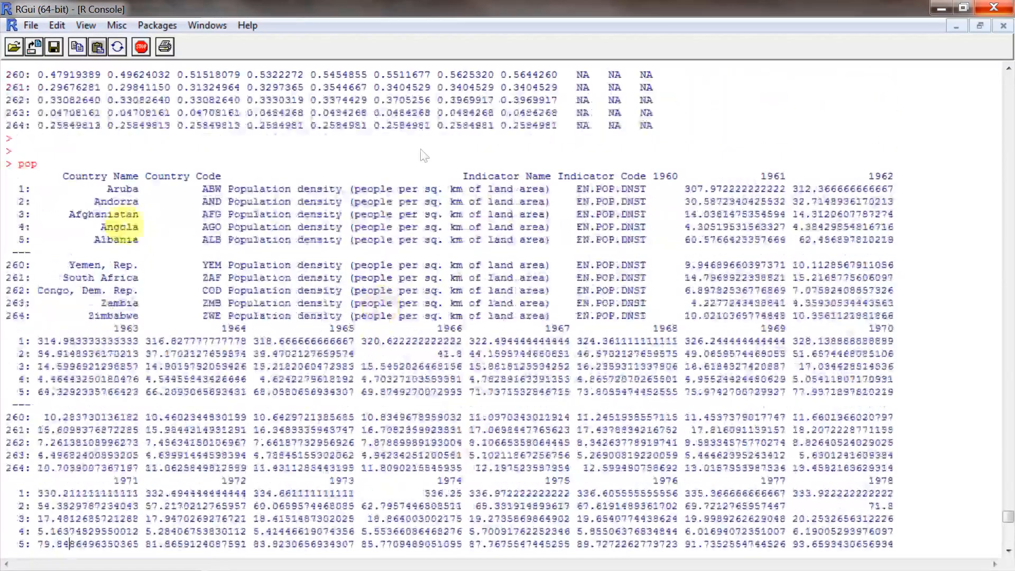
{"action": "left_click_drag", "start_coordinate": [146, 177], "coordinate": [217, 177]}
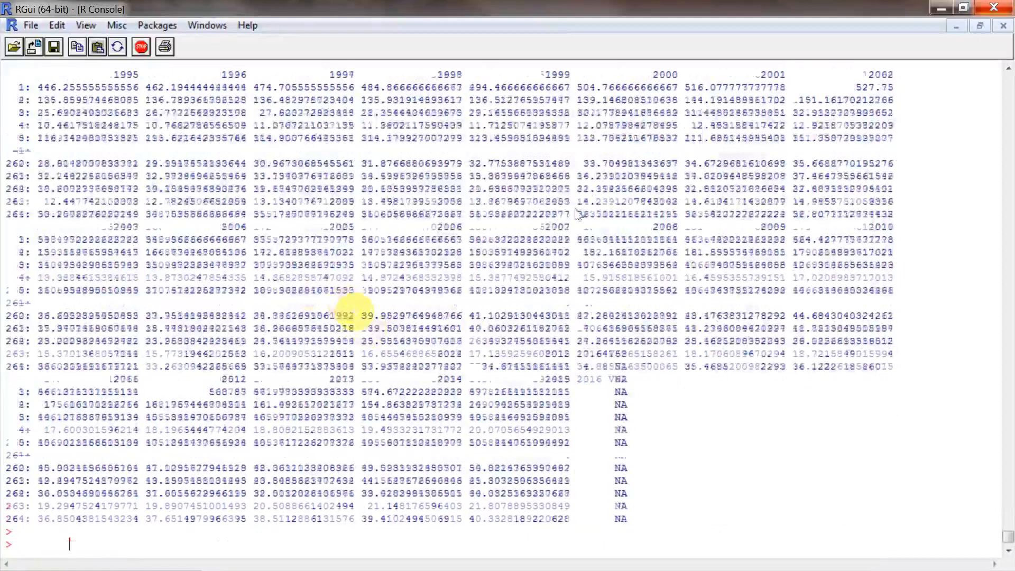
{"action": "key", "text": "Right"}
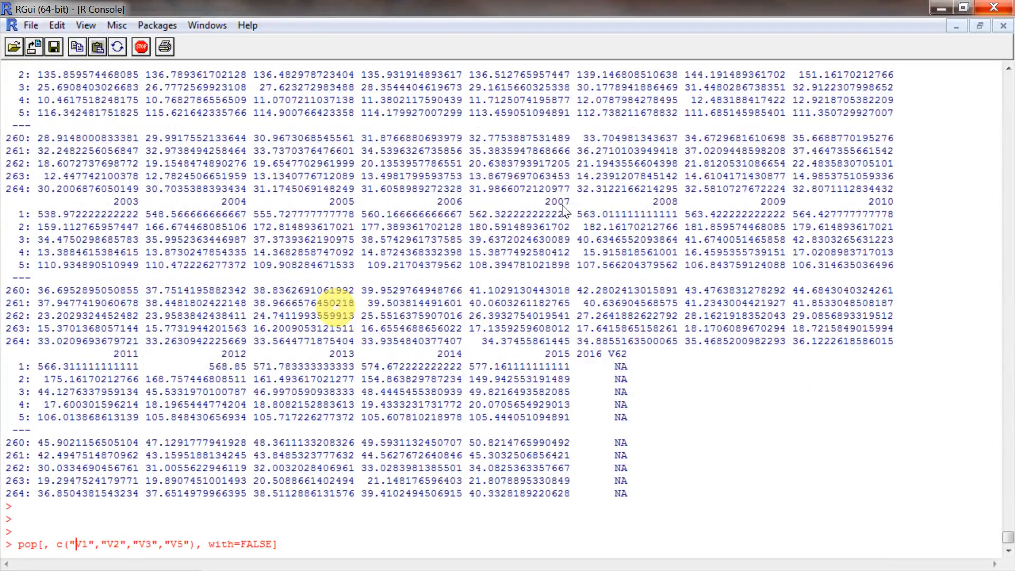
{"action": "key", "text": "Delete"}
{"action": "key", "text": "Delete"}
{"action": "key", "text": "Delete"}
{"action": "key", "text": "Delete"}
{"action": "key", "text": "Delete"}
{"action": "key", "text": "Delete"}
{"action": "key", "text": "Delete"}
{"action": "key", "text": "Delete"}
{"action": "key", "text": "Delete"}
{"action": "key", "text": "Delete"}
{"action": "key", "text": "Delete"}
{"action": "key", "text": "Delete"}
{"action": "key", "text": "Delete"}
{"action": "key", "text": "Delete"}
{"action": "key", "text": "Delete"}
{"action": "key", "text": "Delete"}
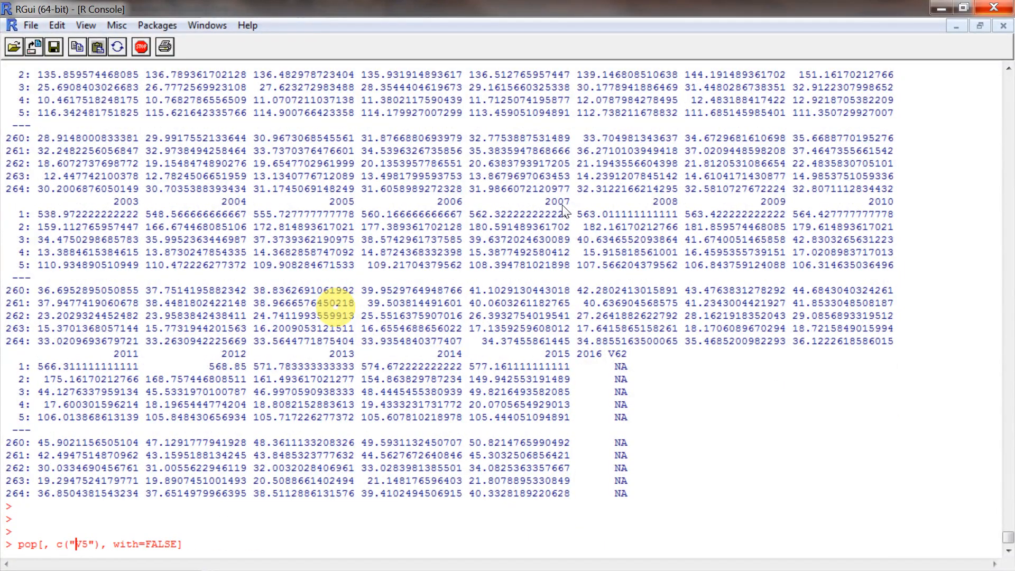
{"action": "key", "text": "Delete"}
{"action": "type", "text": "Country Code"}
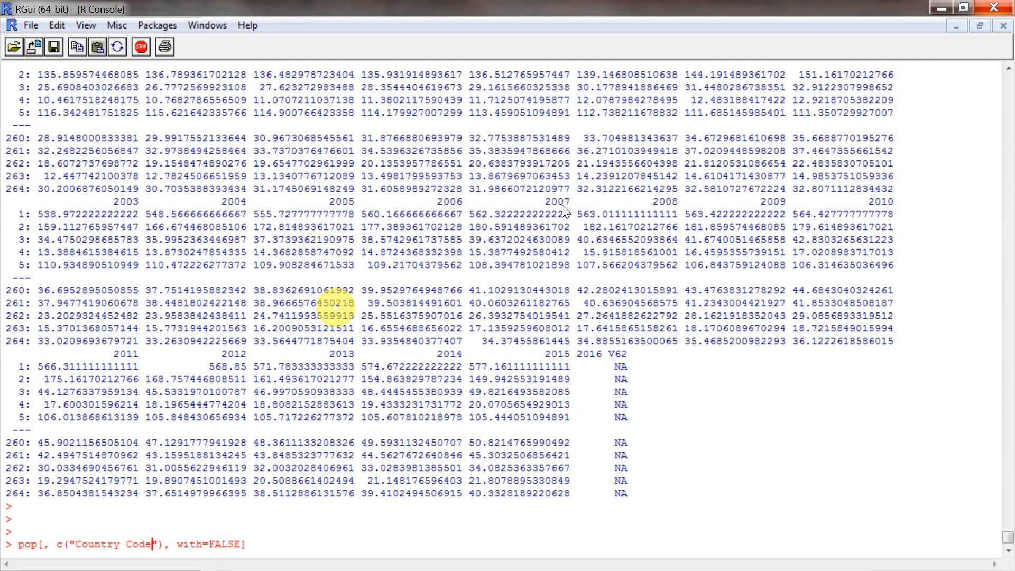
Add "2010" as the second column in the c(...) selection and run the pop command
{"action": "key", "text": "Right"}
{"action": "type", "text": ","}
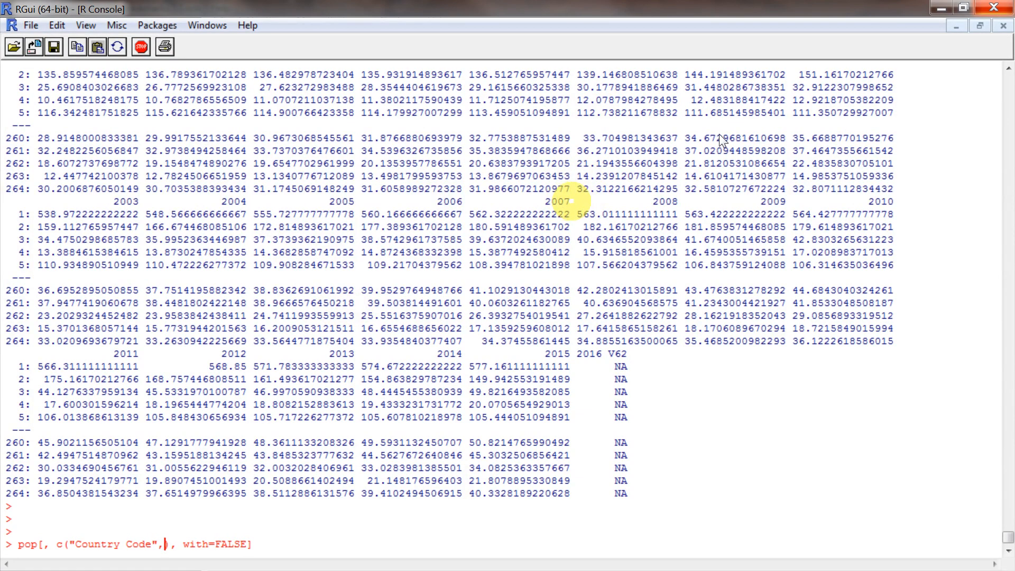
{"action": "type", "text": "\"2010"}
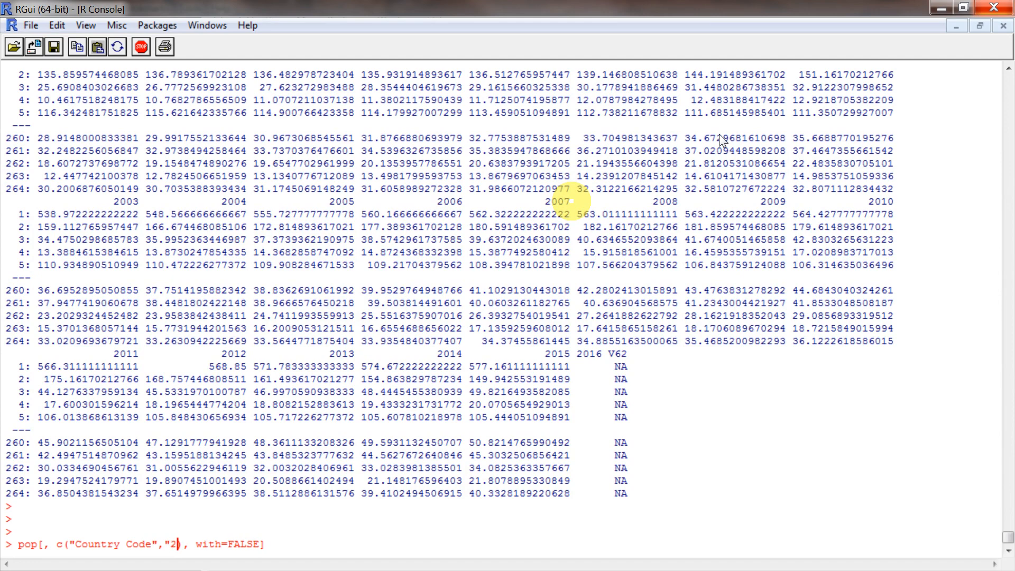
{"action": "type", "text": "\""}
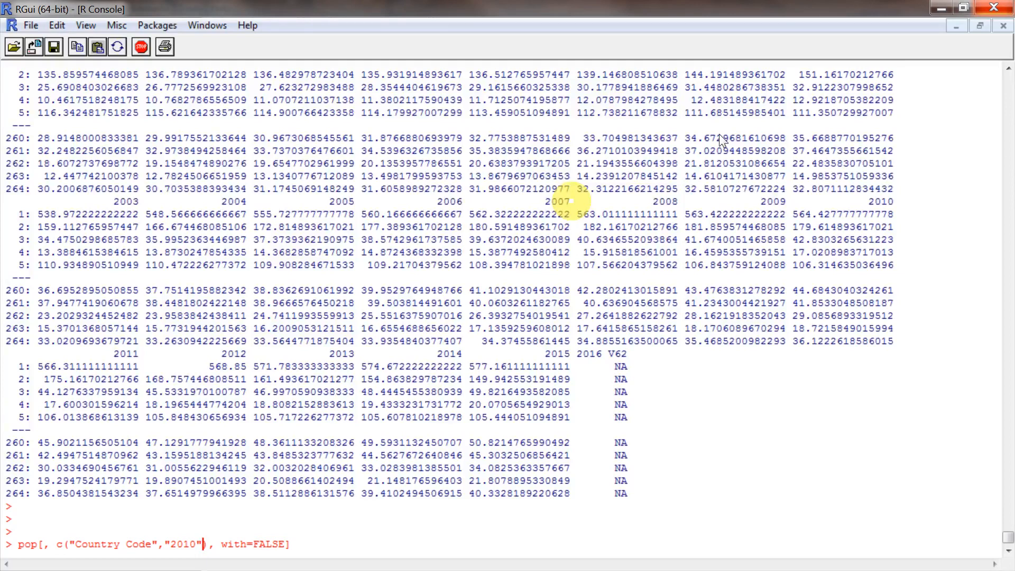
{"action": "key", "text": "Return"}
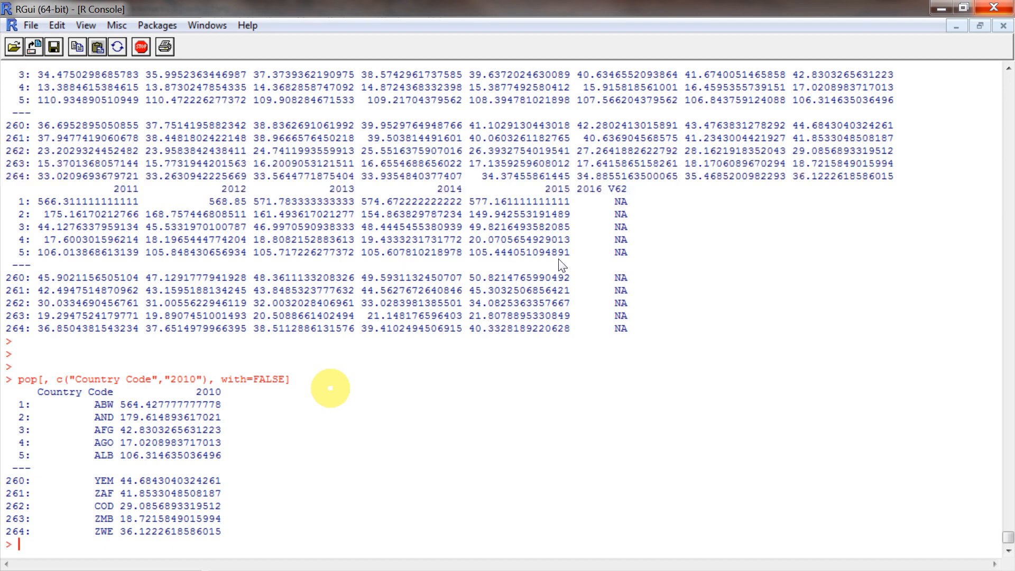
Assign pop[, c("Country Code","2010"), with=FALSE] to pop2010 and print the new table
{"action": "type", "text": "pop2010="}
{"action": "left_click_drag", "start_coordinate": [19, 379], "coordinate": [286, 381]}
{"action": "key", "text": "ctrl+c"}
{"action": "key", "text": "ctrl+v"}
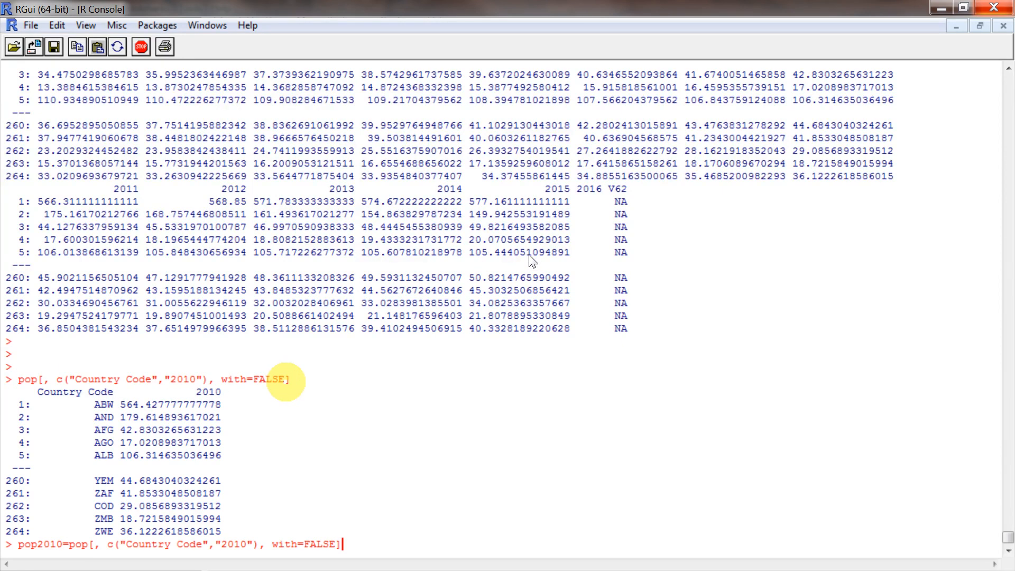
{"action": "key", "text": "Return"}
{"action": "type", "text": "pop2010"}
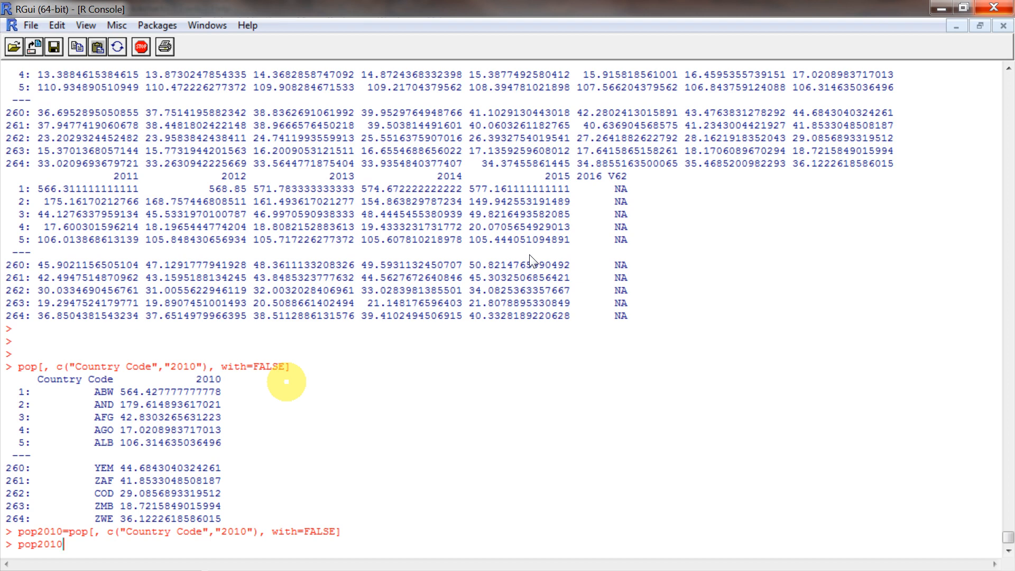
{"action": "key", "text": "Return"}
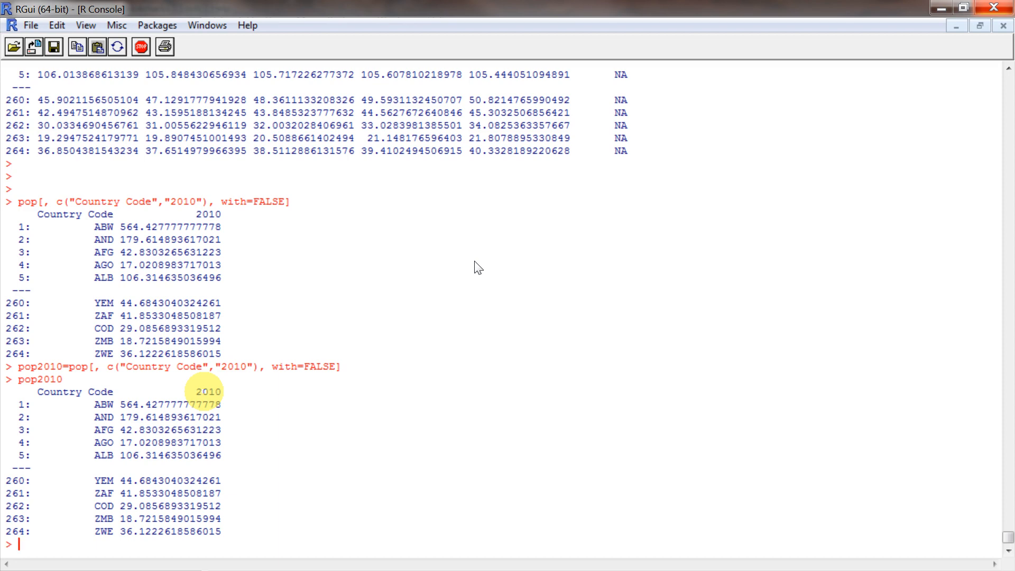
Try to rename the 2010 column by running setname(pop2010,2010,"pop2010")
{"action": "type", "text": "setname("}
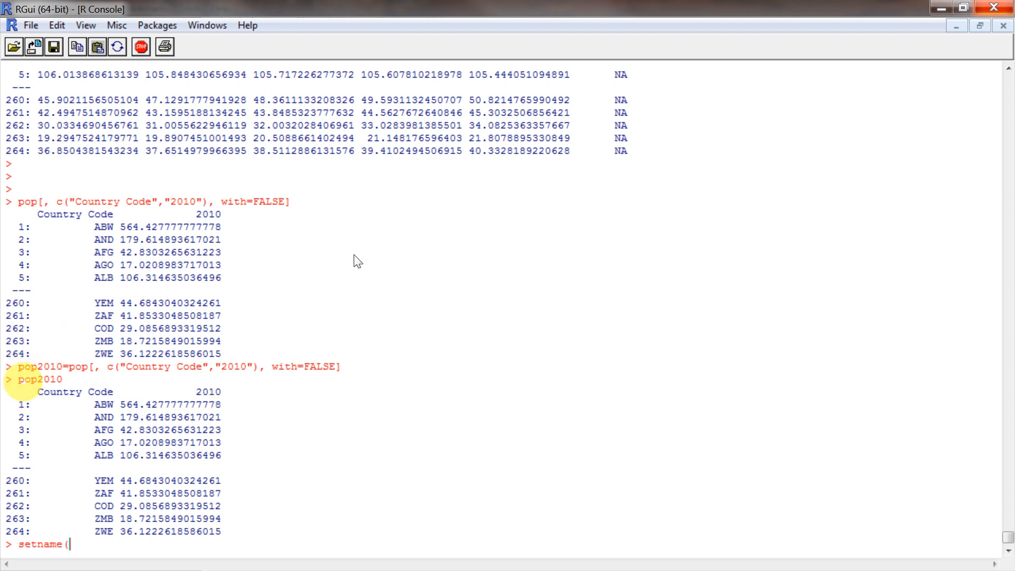
{"action": "left_click_drag", "start_coordinate": [18, 379], "coordinate": [63, 380]}
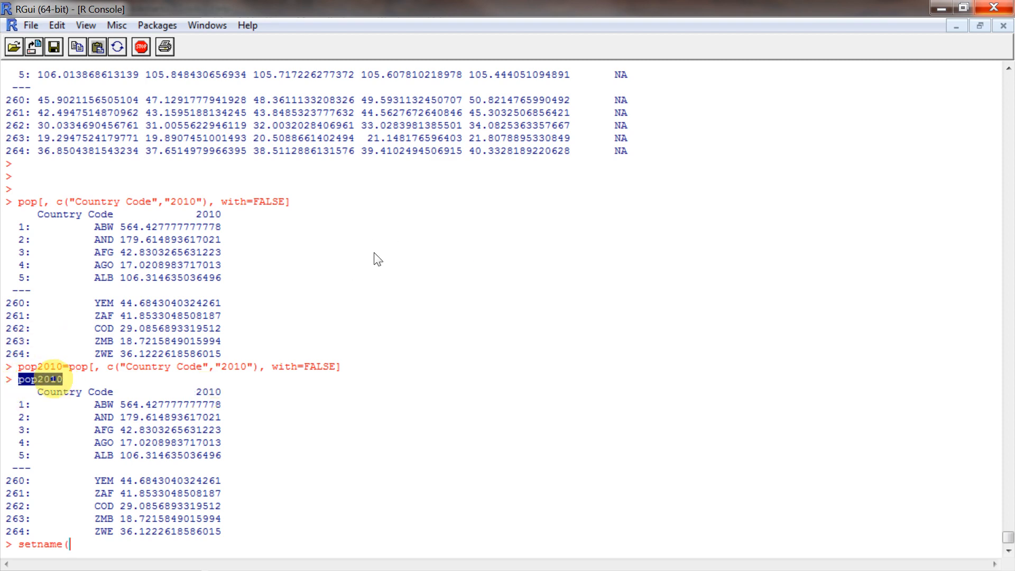
{"action": "key", "text": "ctrl+v"}
{"action": "type", "text": ","}
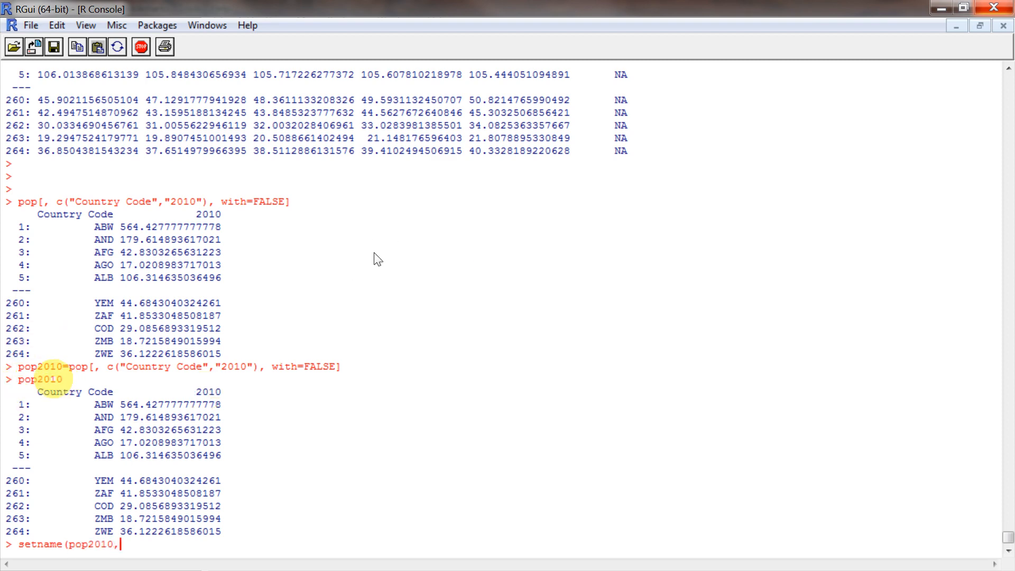
{"action": "left_click_drag", "start_coordinate": [195, 392], "coordinate": [214, 393]}
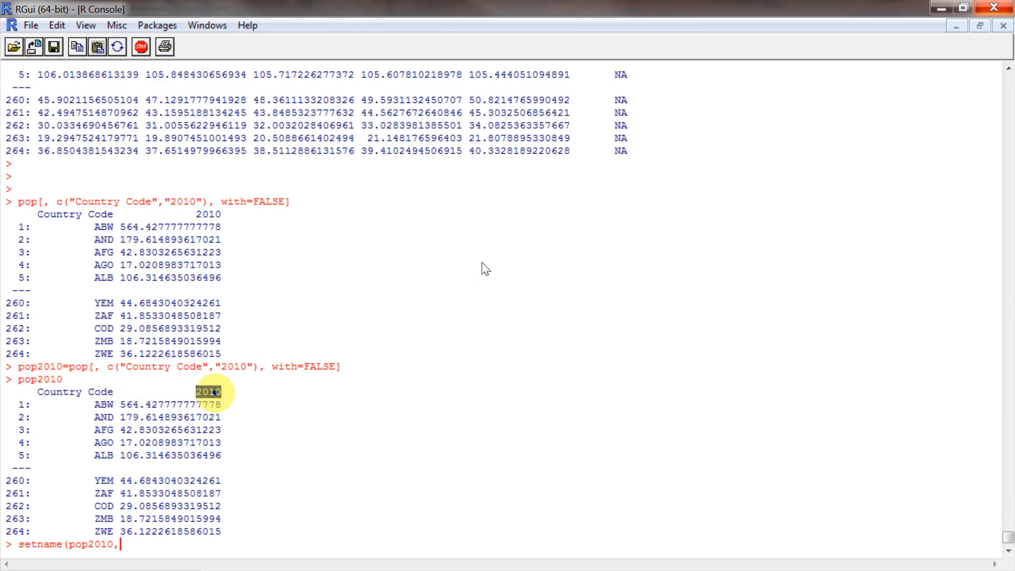
{"action": "key", "text": "ctrl+x"}
{"action": "type", "text": ",\"pop"}
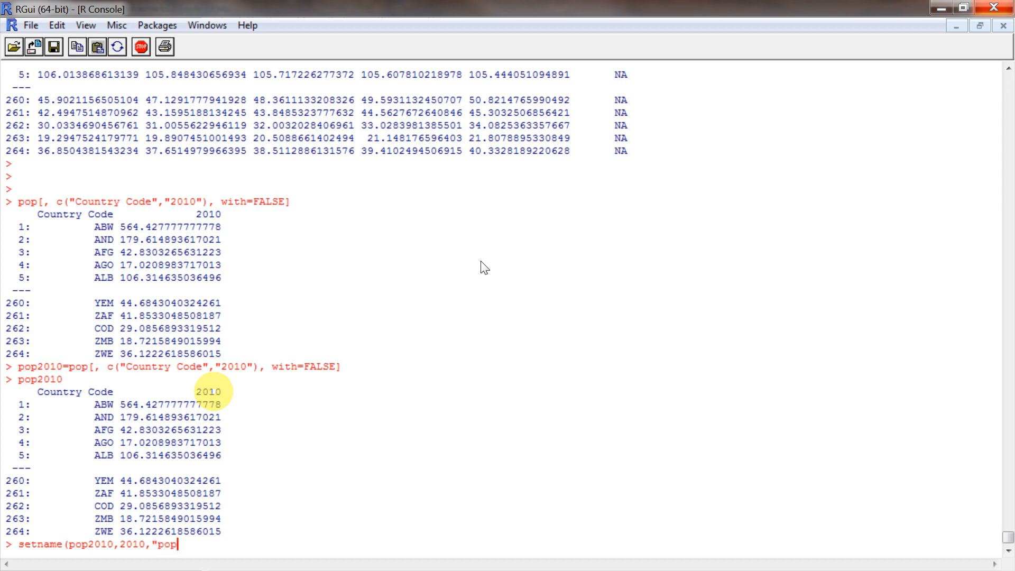
{"action": "type", "text": "2010\")"}
{"action": "key", "text": "Return"}
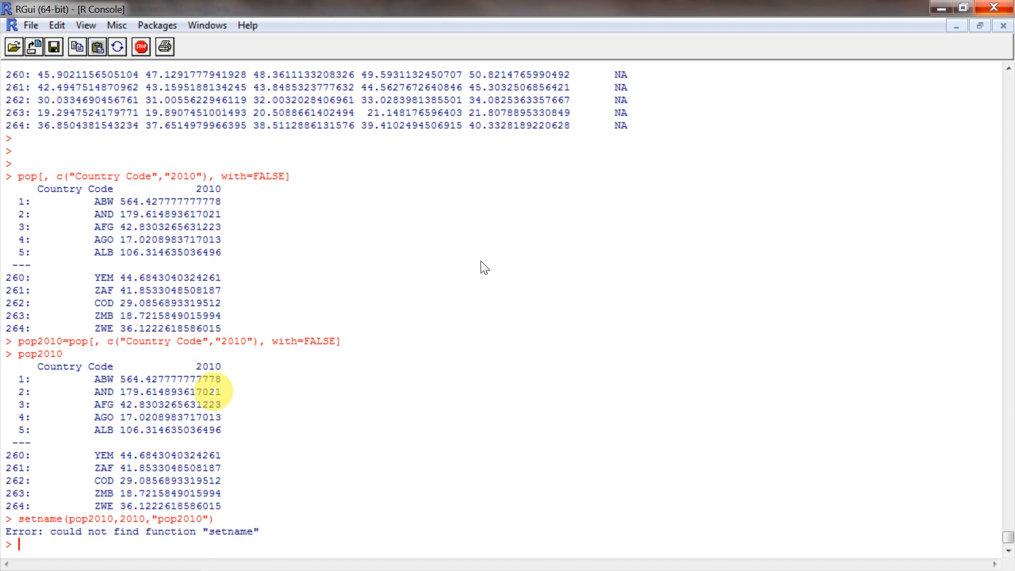
Recall the rename command, correct the function name to setnames and run it again
{"action": "key", "text": "Up"}
{"action": "key", "text": "Left"}
{"action": "key", "text": "Left"}
{"action": "key", "text": "Left"}
{"action": "key", "text": "Left"}
{"action": "key", "text": "Left"}
{"action": "key", "text": "Left"}
{"action": "key", "text": "Left"}
{"action": "key", "text": "Left"}
{"action": "key", "text": "Left"}
{"action": "key", "text": "Left"}
{"action": "key", "text": "Left"}
{"action": "key", "text": "Left"}
{"action": "key", "text": "Left"}
{"action": "key", "text": "Left"}
{"action": "key", "text": "Left"}
{"action": "key", "text": "Left"}
{"action": "key", "text": "Left"}
{"action": "key", "text": "Left"}
{"action": "key", "text": "Left"}
{"action": "key", "text": "Left"}
{"action": "key", "text": "Left"}
{"action": "type", "text": "s"}
{"action": "key", "text": "Return"}
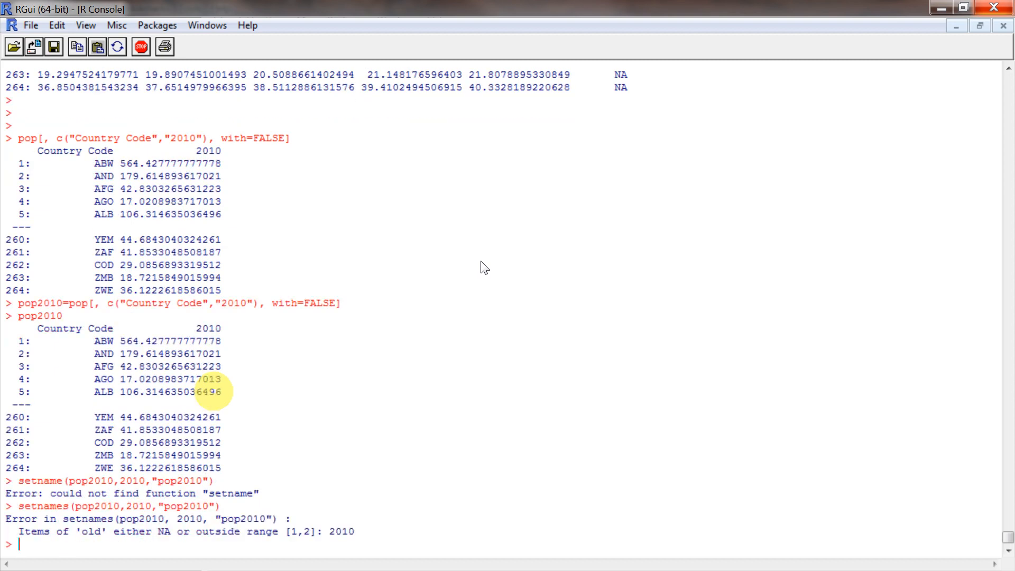
Put the old column name 2010 in quotes and run setnames(pop2010,"2010","pop2010")
{"action": "key", "text": "Up"}
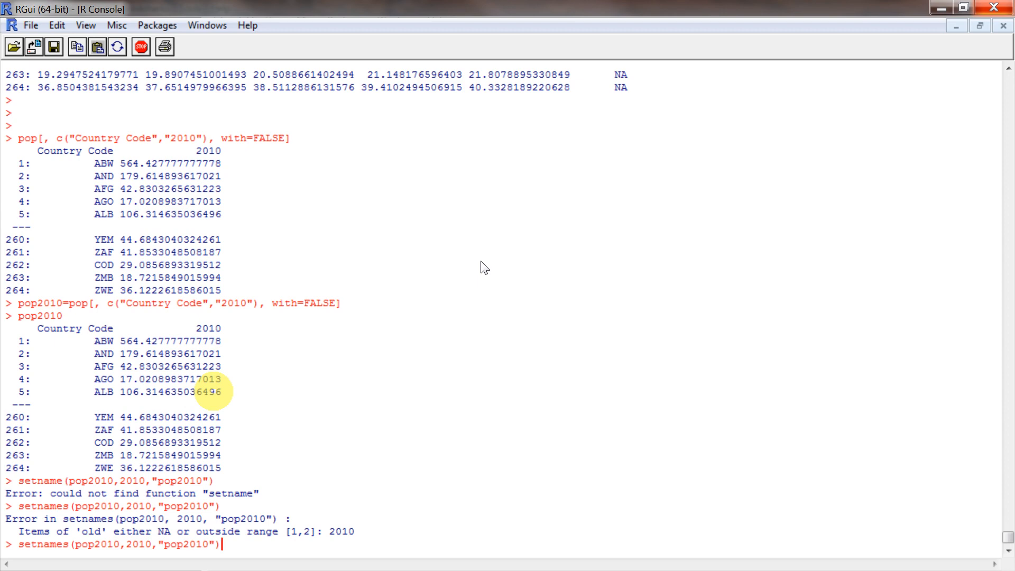
{"action": "key", "text": "Left"}
{"action": "key", "text": "Left"}
{"action": "key", "text": "Left"}
{"action": "key", "text": "Left"}
{"action": "key", "text": "Left"}
{"action": "key", "text": "Left"}
{"action": "key", "text": "Left"}
{"action": "key", "text": "Left"}
{"action": "key", "text": "Left"}
{"action": "key", "text": "Left"}
{"action": "key", "text": "Left"}
{"action": "key", "text": "Left"}
{"action": "key", "text": "Left"}
{"action": "key", "text": "Left"}
{"action": "key", "text": "Left"}
{"action": "type", "text": "\""}
{"action": "key", "text": "Right"}
{"action": "key", "text": "Right"}
{"action": "key", "text": "Right"}
{"action": "key", "text": "Right"}
{"action": "type", "text": "\""}
{"action": "key", "text": "Return"}
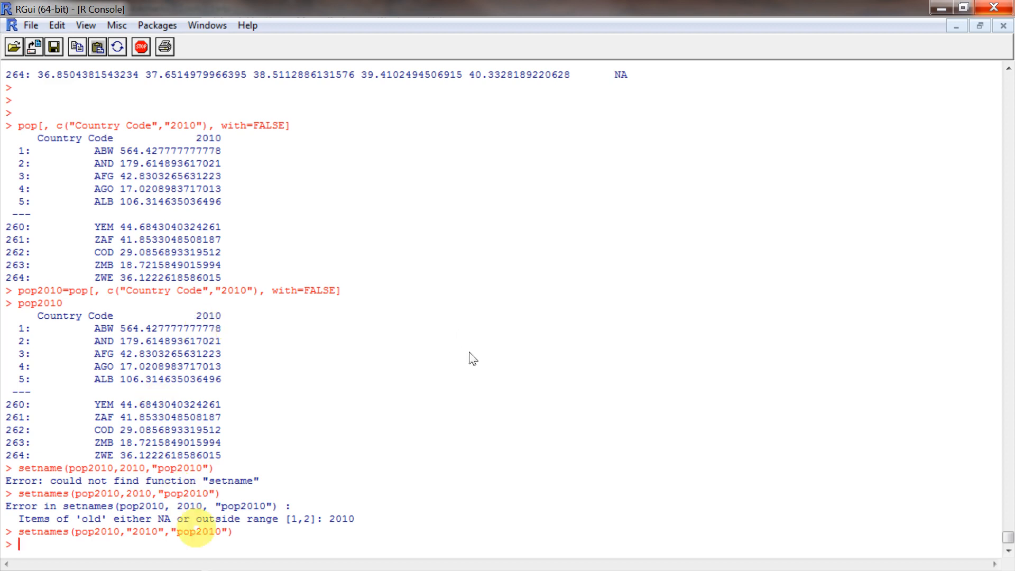
{"action": "left_click", "coordinate": [174, 531]}
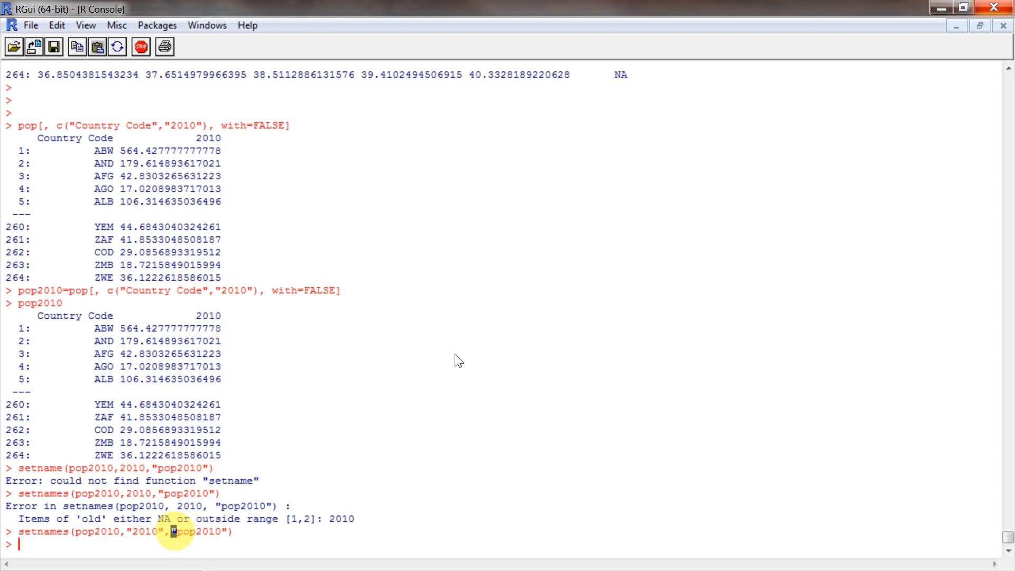
{"action": "left_click", "coordinate": [222, 531]}
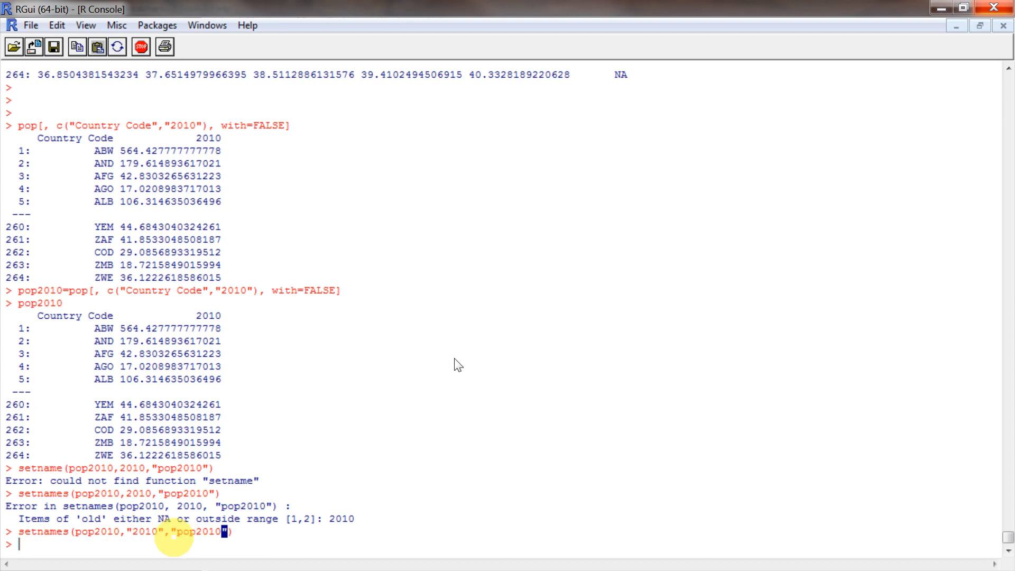
{"action": "left_click_drag", "start_coordinate": [126, 493], "coordinate": [152, 493]}
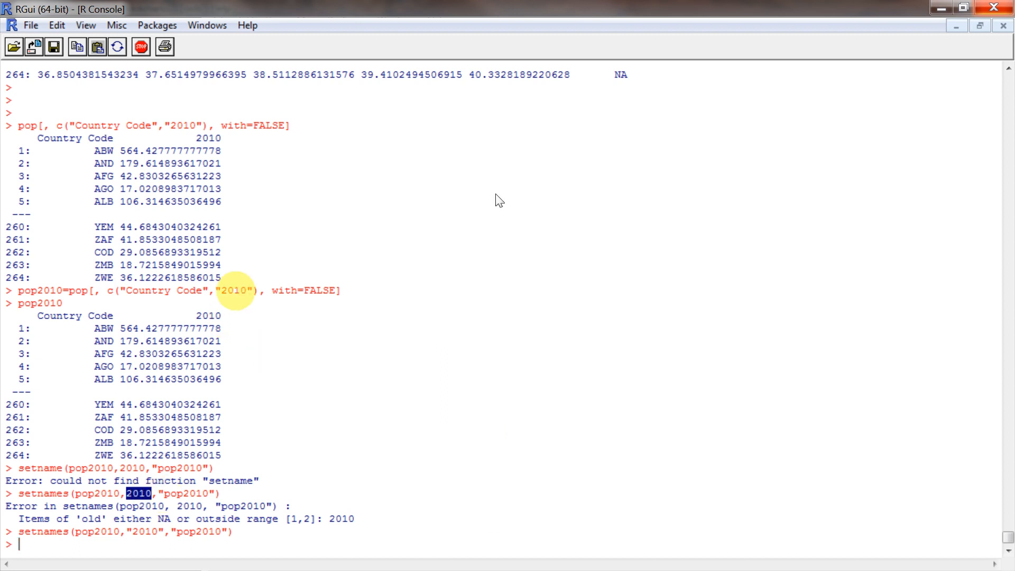
{"action": "left_click_drag", "start_coordinate": [196, 316], "coordinate": [215, 315]}
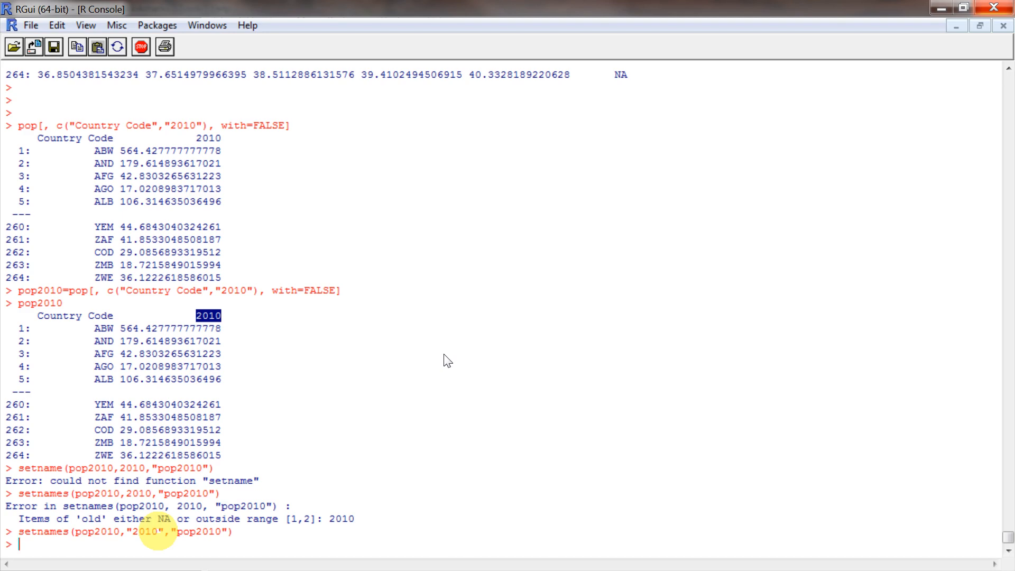
Print the pop table and the pop2010 table to check the column names
{"action": "type", "text": "pop"}
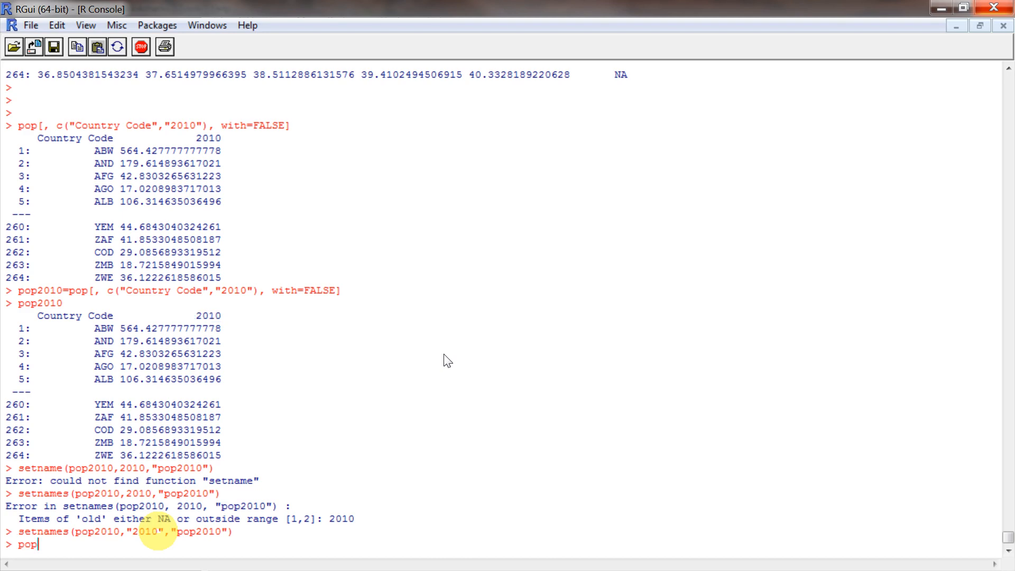
{"action": "key", "text": "Return"}
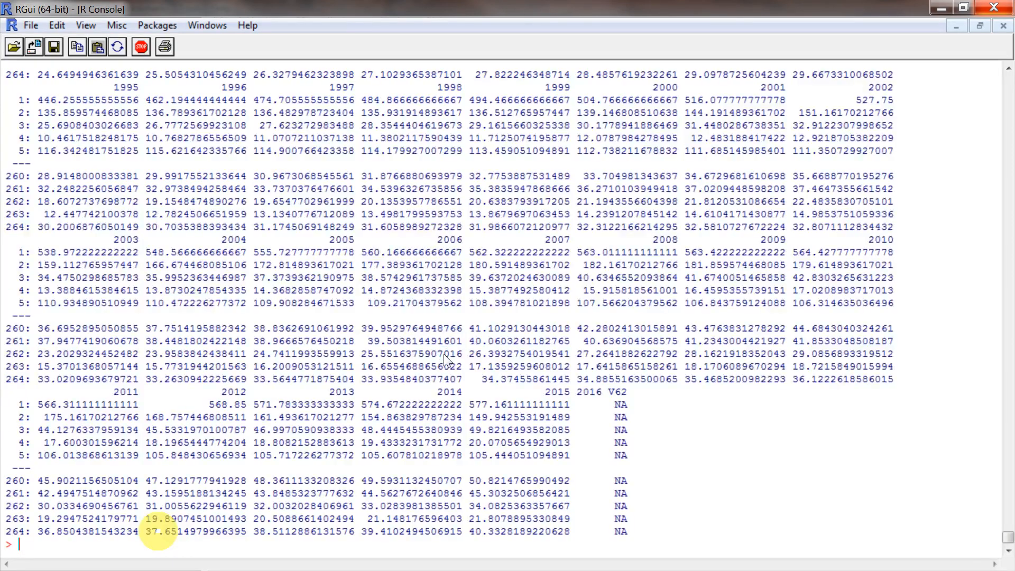
{"action": "type", "text": "pop2010"}
{"action": "key", "text": "Return"}
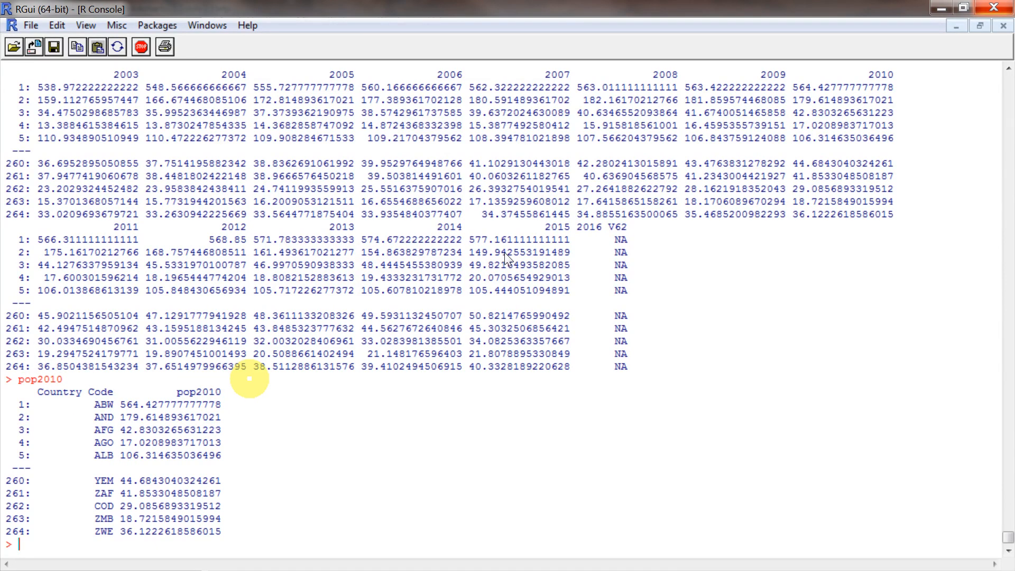
Recall the earlier pop2010 column-extraction command and change its source table from pop to crop
{"action": "key", "text": "Up"}
{"action": "key", "text": "Up"}
{"action": "key", "text": "Up"}
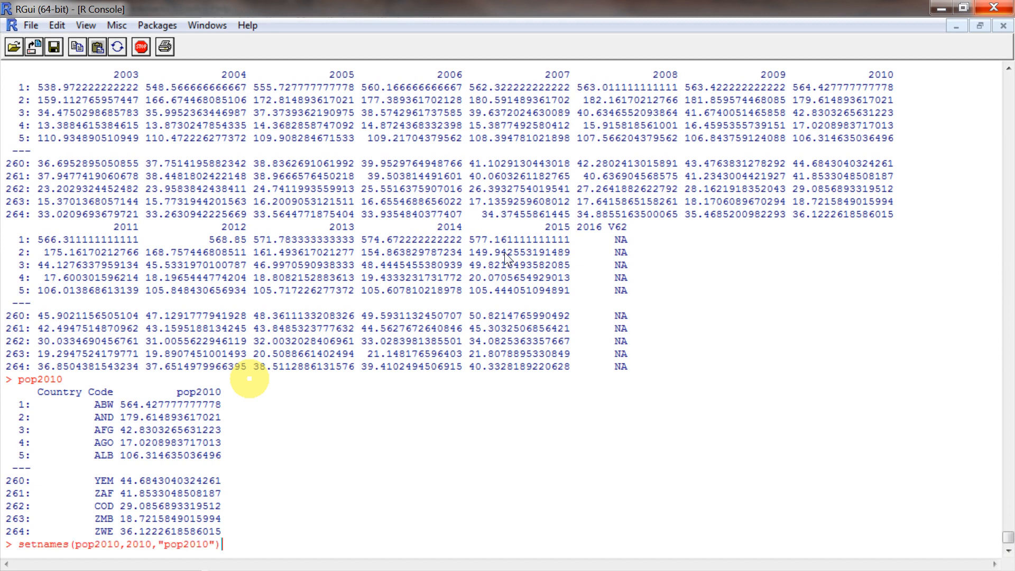
{"action": "key", "text": "Up"}
{"action": "key", "text": "Up"}
{"action": "key", "text": "Up"}
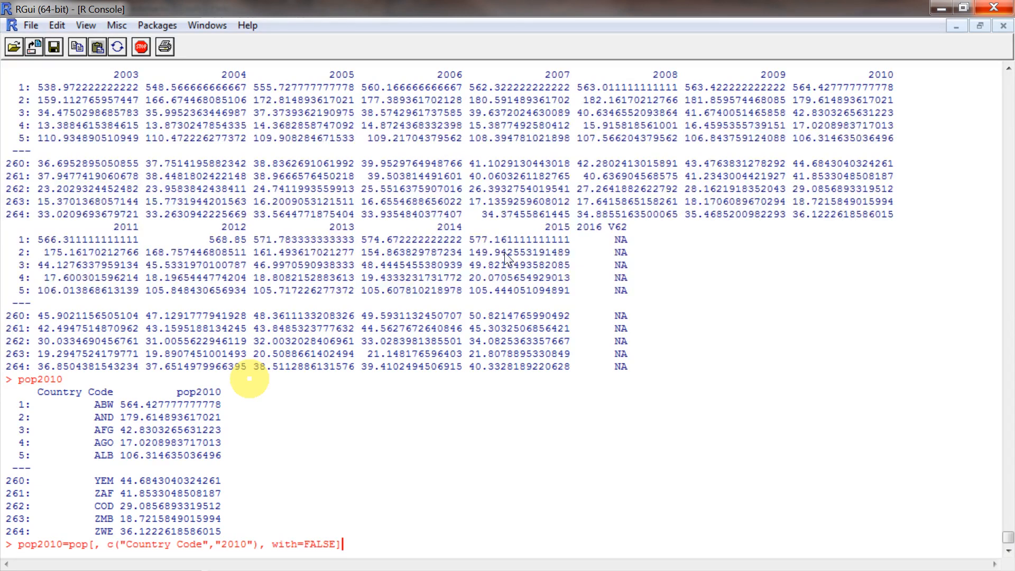
{"action": "key", "text": "Left"}
{"action": "key", "text": "Left"}
{"action": "key", "text": "Left"}
{"action": "key", "text": "Left"}
{"action": "key", "text": "Left"}
{"action": "key", "text": "Left"}
{"action": "key", "text": "Left"}
{"action": "key", "text": "Left"}
{"action": "key", "text": "Left"}
{"action": "key", "text": "Left"}
{"action": "key", "text": "Left"}
{"action": "key", "text": "Left"}
{"action": "key", "text": "Left"}
{"action": "key", "text": "Left"}
{"action": "key", "text": "Left"}
{"action": "key", "text": "Left"}
{"action": "key", "text": "Left"}
{"action": "key", "text": "Left"}
{"action": "key", "text": "Left"}
{"action": "key", "text": "Left"}
{"action": "key", "text": "Left"}
{"action": "key", "text": "Left"}
{"action": "key", "text": "Left"}
{"action": "key", "text": "Left"}
{"action": "key", "text": "Left"}
{"action": "key", "text": "Delete"}
{"action": "key", "text": "Delete"}
{"action": "key", "text": "Delete"}
{"action": "type", "text": "crop"}
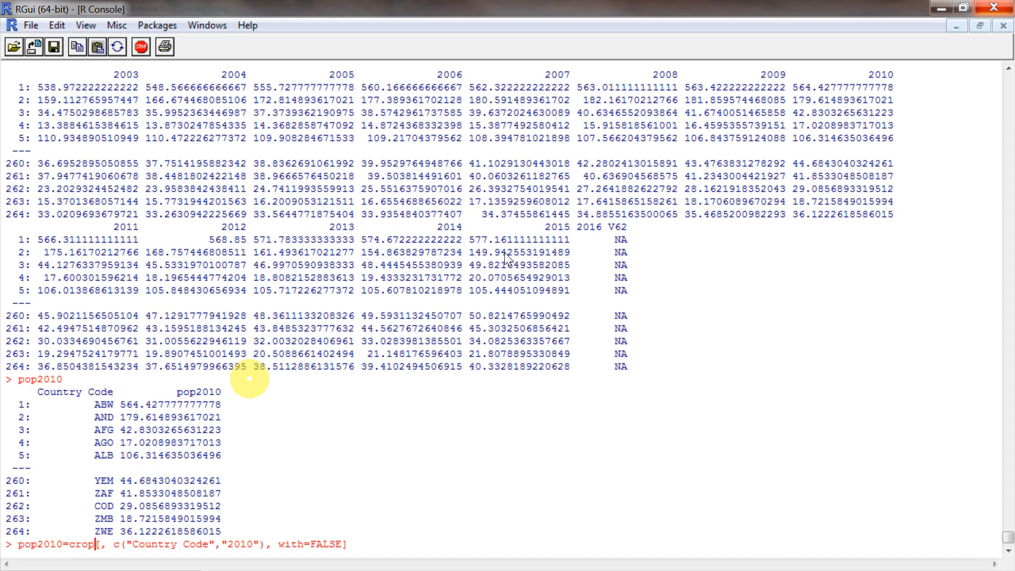
Change the assigned table name to crop2010 and run crop2010=crop[, c("Country Code","2010"), with=FALSE]
{"action": "key", "text": "Left"}
{"action": "key", "text": "Left"}
{"action": "key", "text": "Left"}
{"action": "key", "text": "Left"}
{"action": "key", "text": "Left"}
{"action": "key", "text": "Left"}
{"action": "key", "text": "Left"}
{"action": "key", "text": "Left"}
{"action": "key", "text": "Left"}
{"action": "key", "text": "Left"}
{"action": "key", "text": "BackSpace"}
{"action": "key", "text": "BackSpace"}
{"action": "key", "text": "Delete"}
{"action": "type", "text": "crop"}
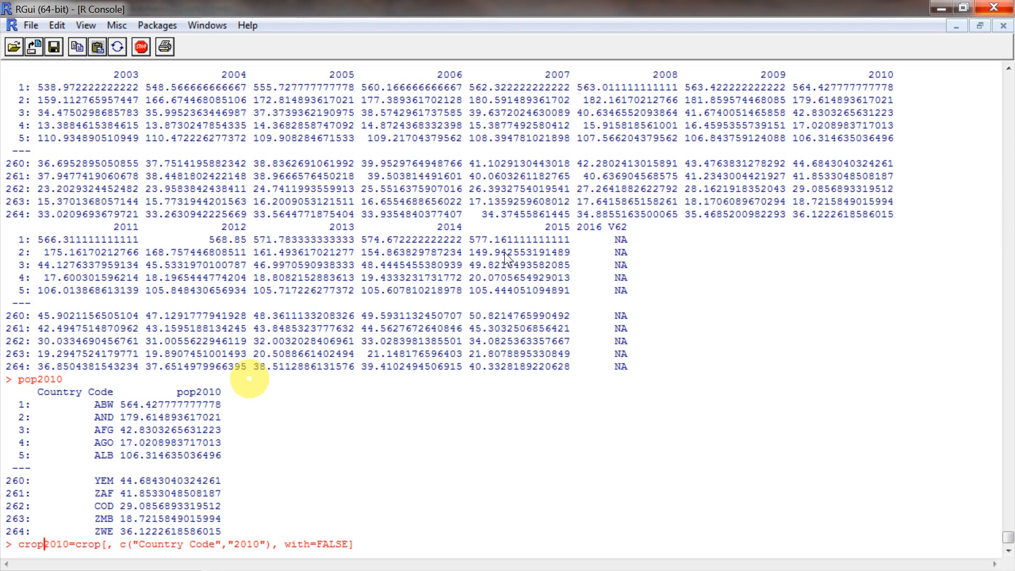
{"action": "key", "text": "Return"}
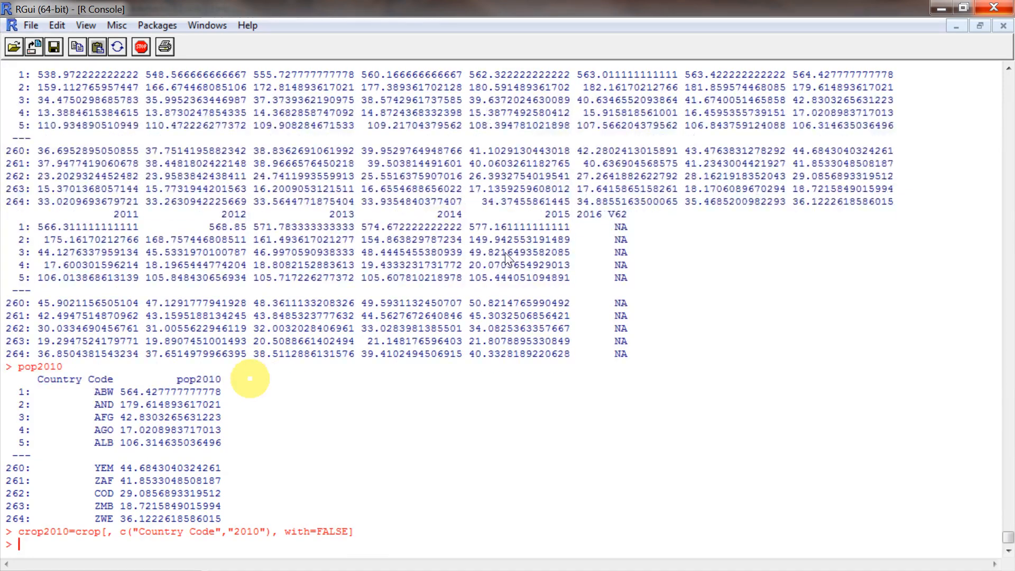
Print the crop2010 table and examine its year column name
{"action": "left_click_drag", "start_coordinate": [25, 532], "coordinate": [69, 532]}
{"action": "key", "text": "ctrl+c"}
{"action": "key", "text": "ctrl+v"}
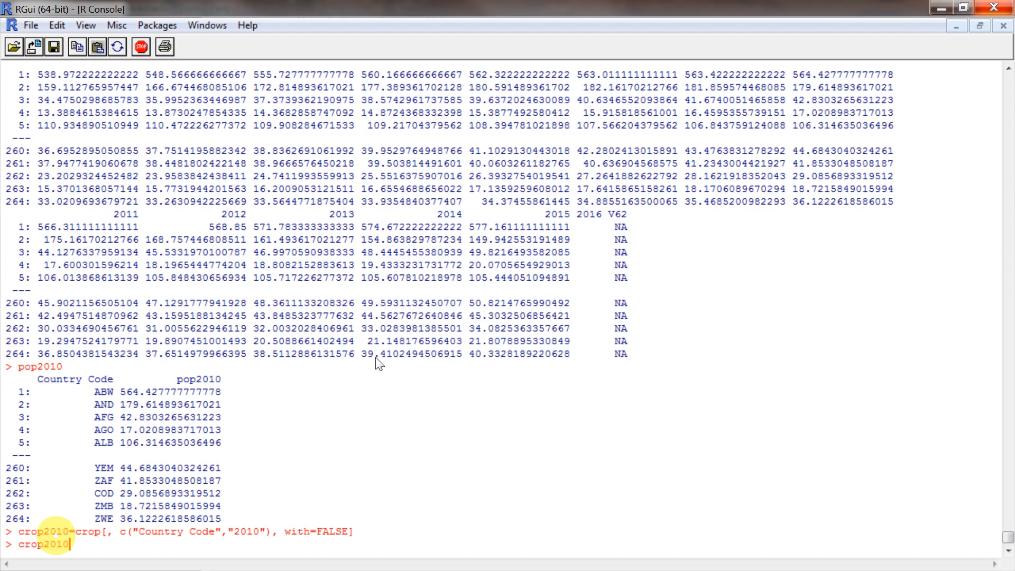
{"action": "key", "text": "Return"}
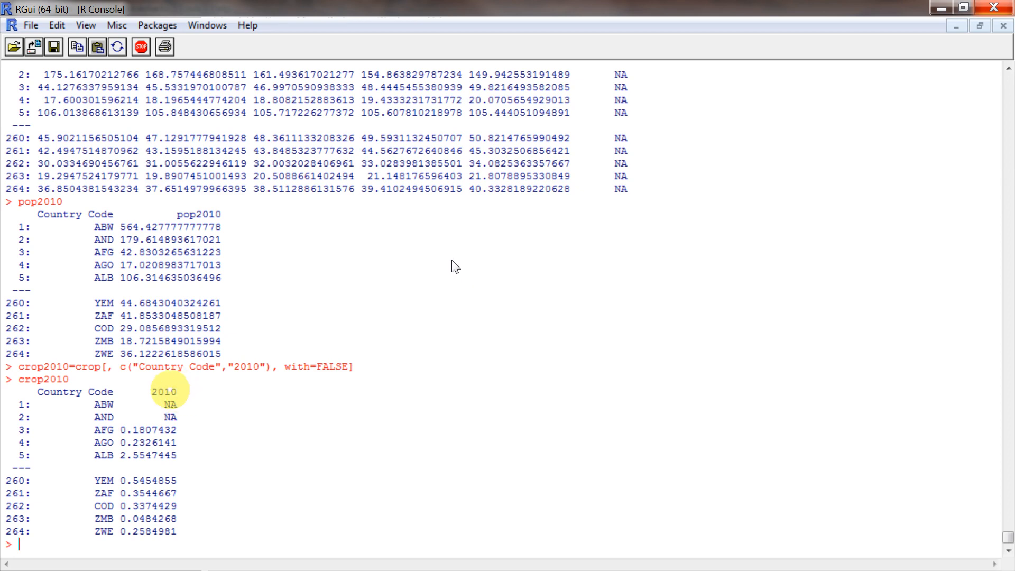
{"action": "left_click_drag", "start_coordinate": [151, 392], "coordinate": [176, 392]}
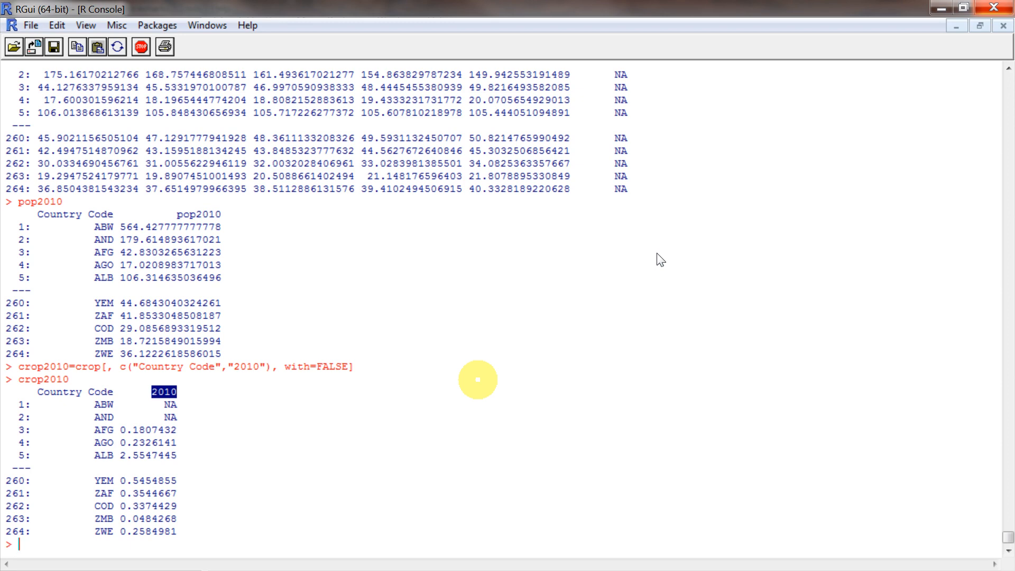
Rename the year column of the cropland table by running setnames(crop2010,"2010","crop2010")
{"action": "type", "text": "setname"}
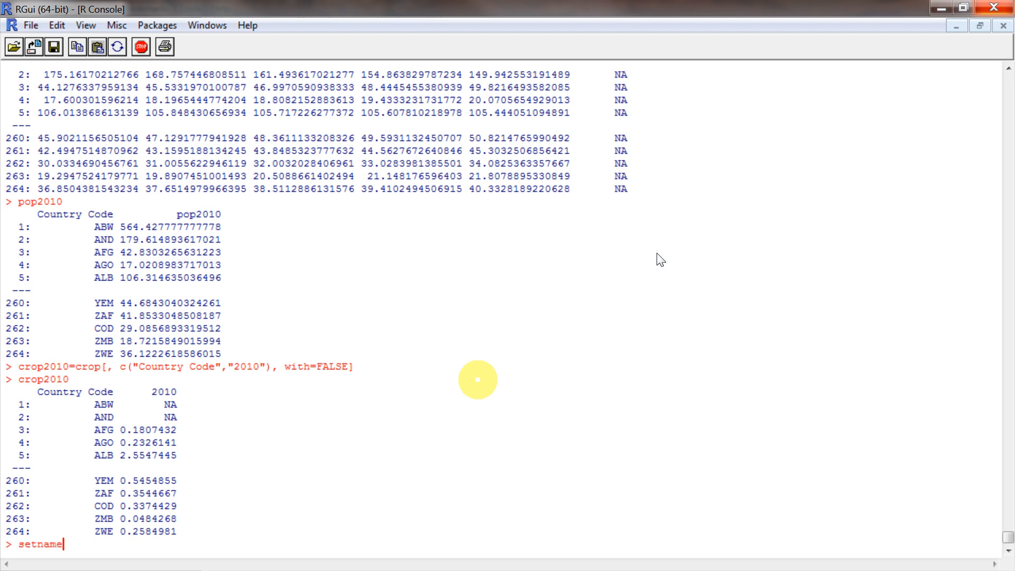
{"action": "type", "text": "s("}
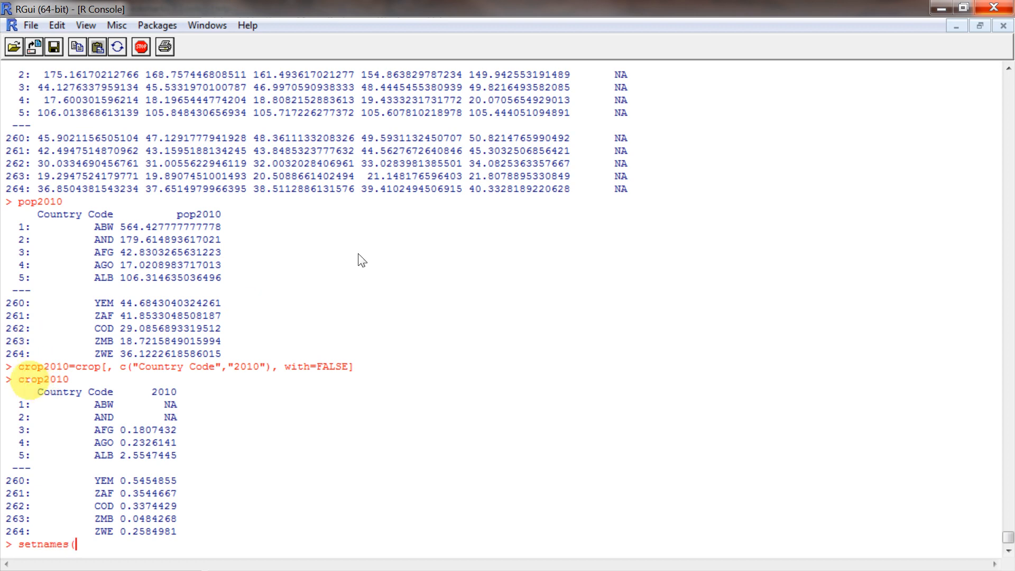
{"action": "left_click_drag", "start_coordinate": [19, 379], "coordinate": [67, 379]}
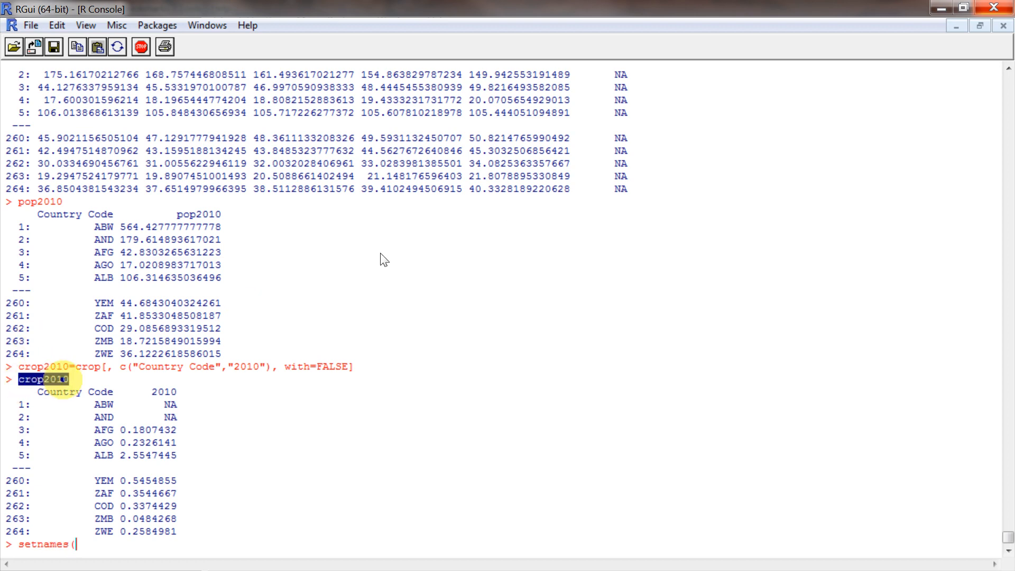
{"action": "key", "text": "ctrl+c"}
{"action": "key", "text": "ctrl+v"}
{"action": "type", "text": ",\""}
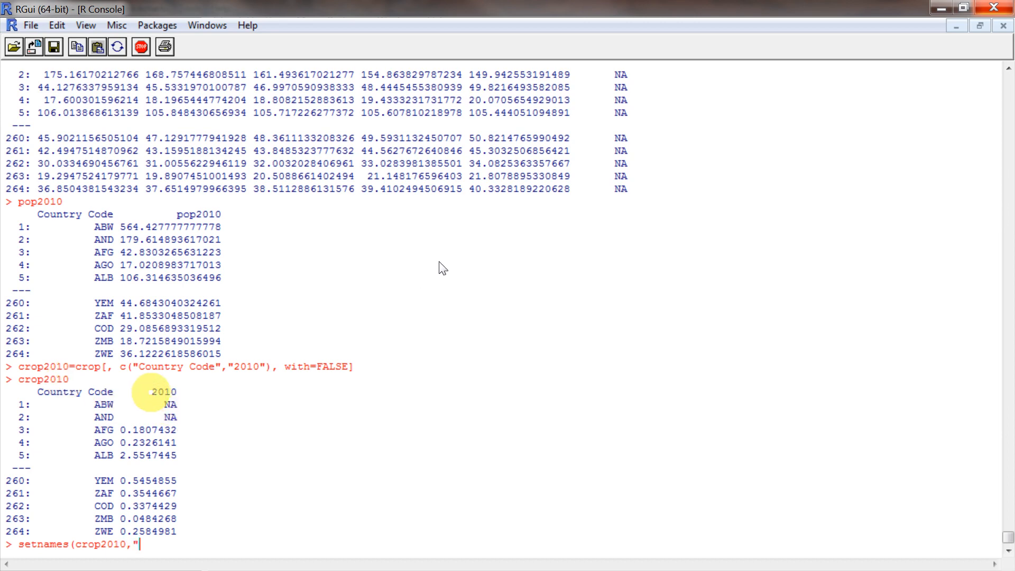
{"action": "double_click", "coordinate": [170, 392]}
{"action": "key", "text": "ctrl+c"}
{"action": "key", "text": "ctrl+v"}
{"action": "type", "text": "\",\"cr"}
{"action": "key", "text": "BackSpace"}
{"action": "key", "text": "BackSpace"}
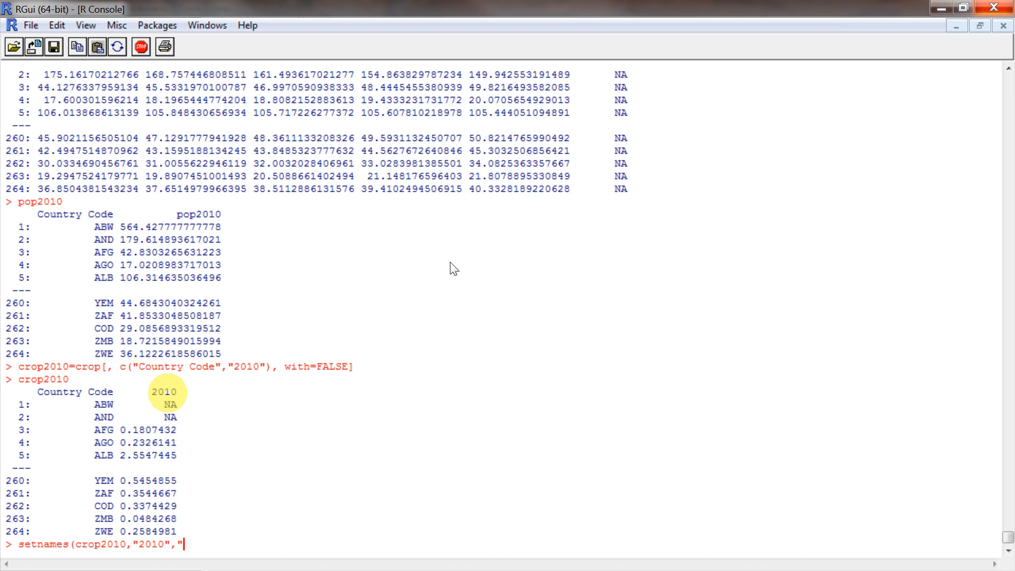
{"action": "type", "text": "crop2010\")"}
{"action": "key", "text": "Return"}
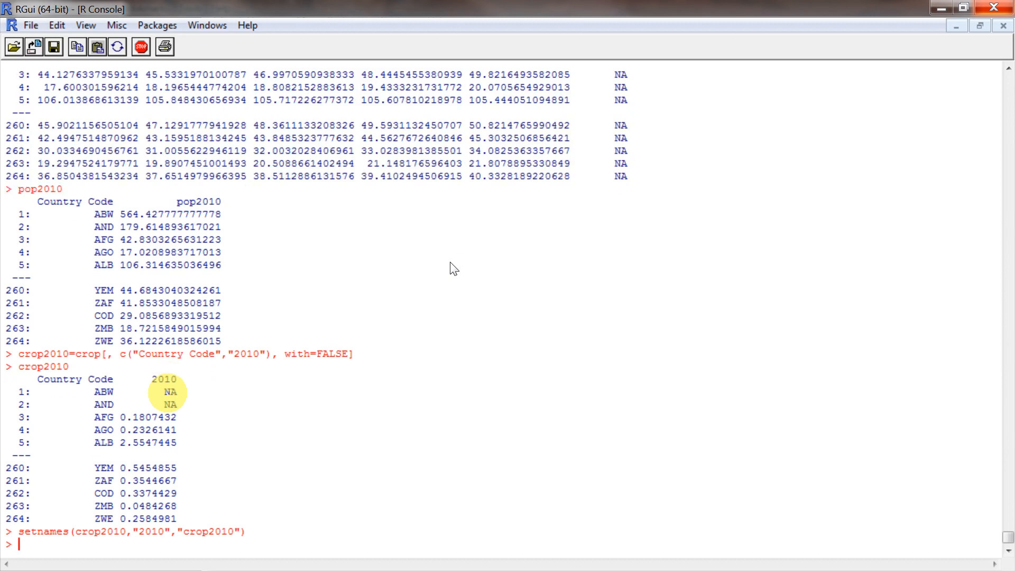
Print the crop2010 table and the pop2010 table to compare their column names
{"action": "left_click_drag", "start_coordinate": [75, 532], "coordinate": [126, 532]}
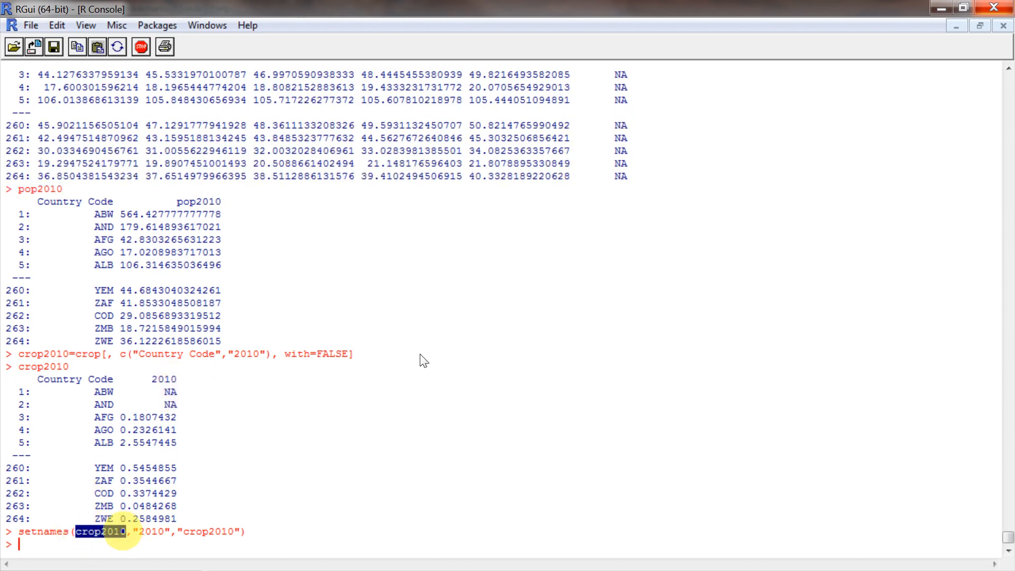
{"action": "key", "text": "ctrl+x"}
{"action": "key", "text": "Return"}
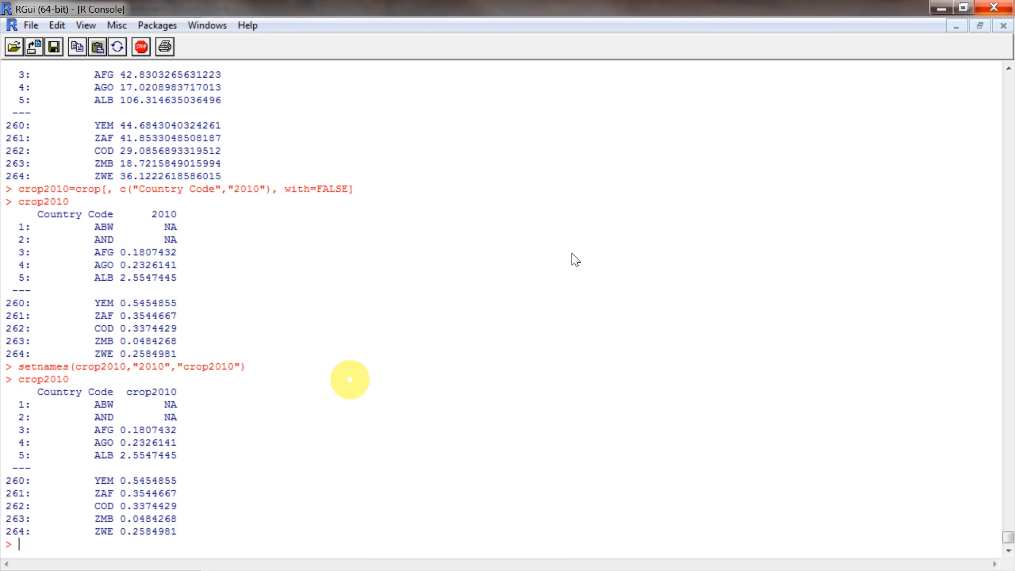
{"action": "type", "text": "pop2010"}
{"action": "key", "text": "Return"}
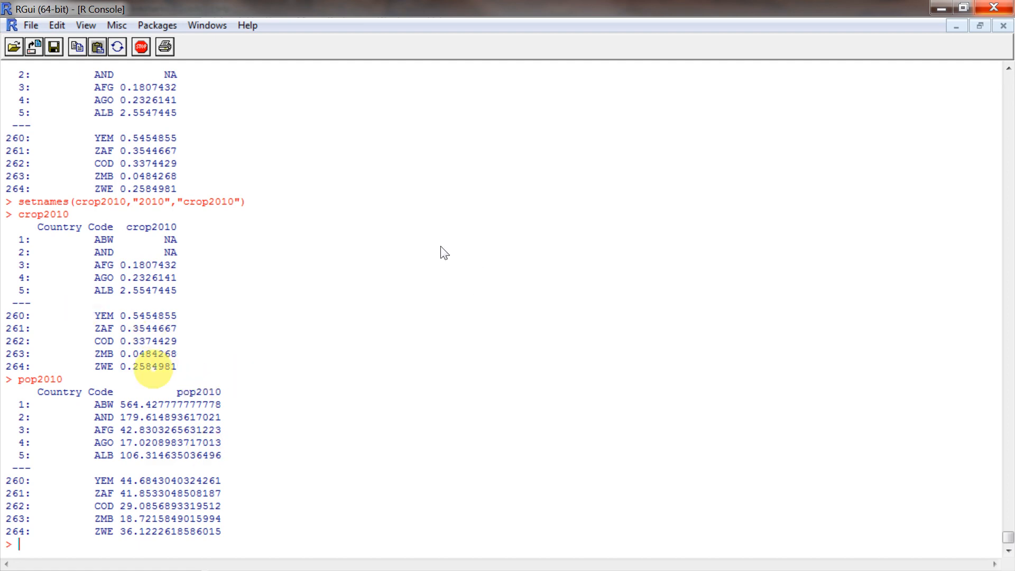
Try to set the key of the population table by running setkey(pop2010,Country Code)
{"action": "type", "text": "setkey("}
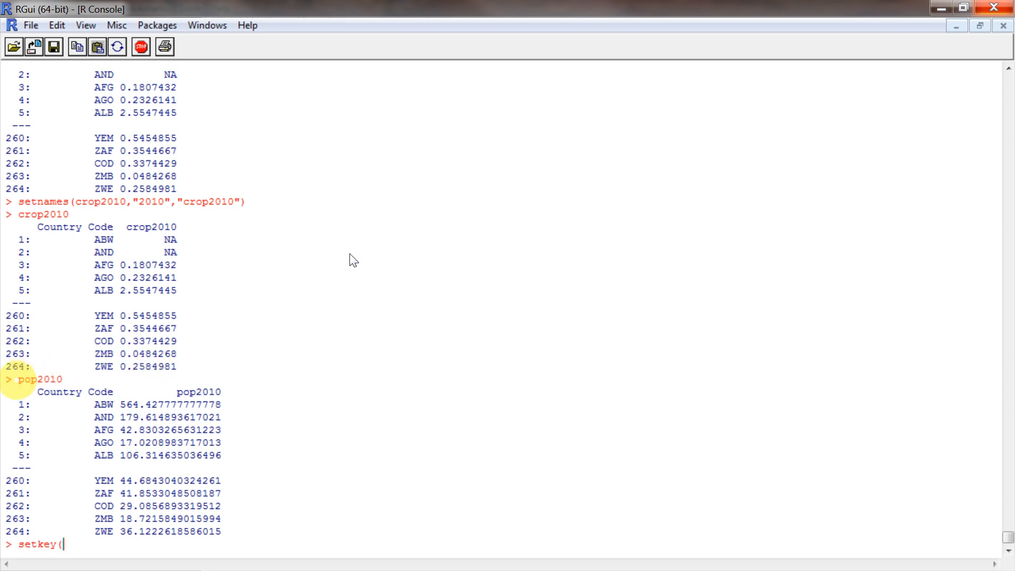
{"action": "left_click_drag", "start_coordinate": [19, 379], "coordinate": [76, 379]}
{"action": "key", "text": "ctrl+x"}
{"action": "type", "text": ","}
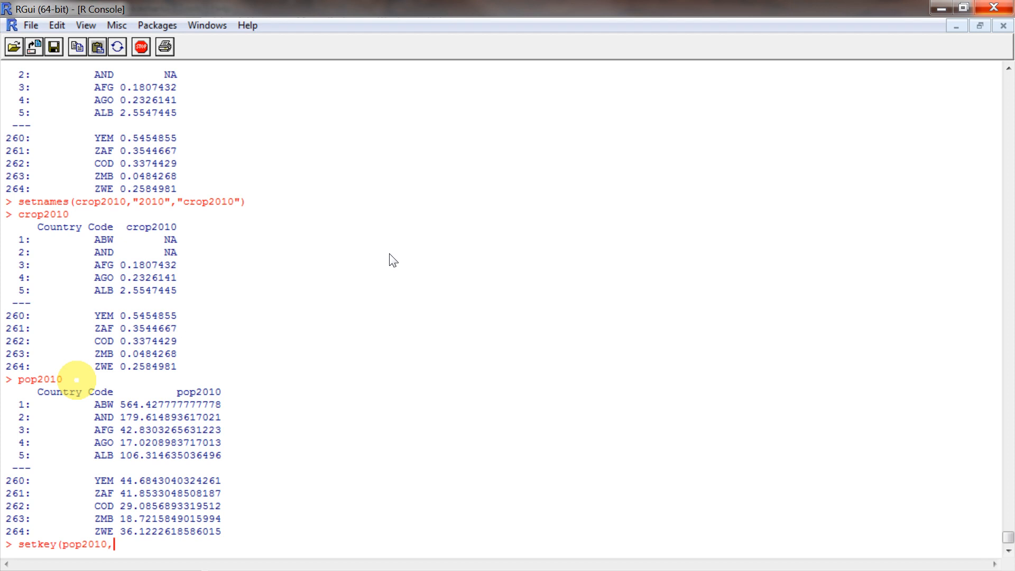
{"action": "left_click_drag", "start_coordinate": [37, 391], "coordinate": [112, 392]}
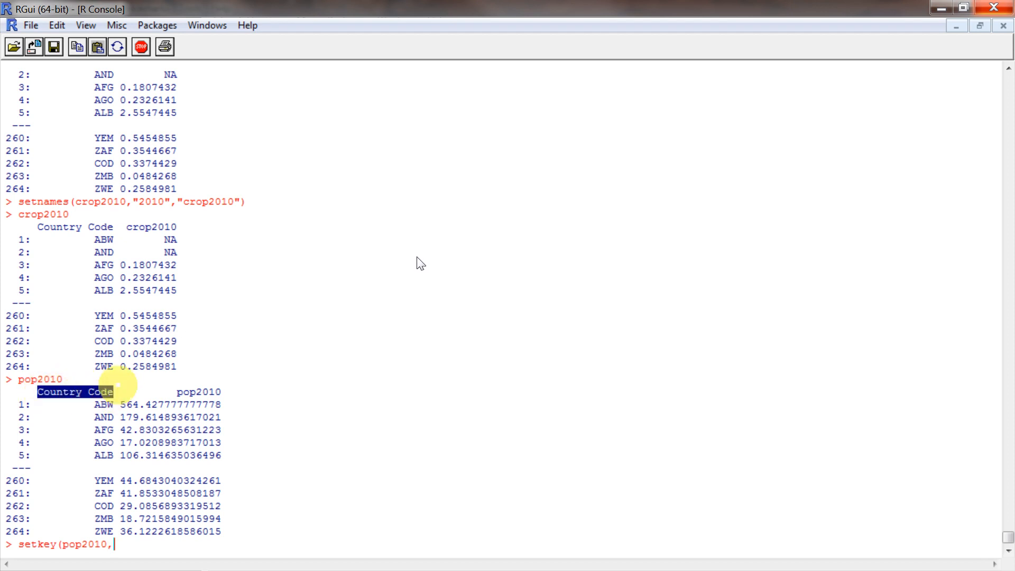
{"action": "key", "text": "ctrl+x"}
{"action": "type", "text": ")"}
{"action": "key", "text": "Return"}
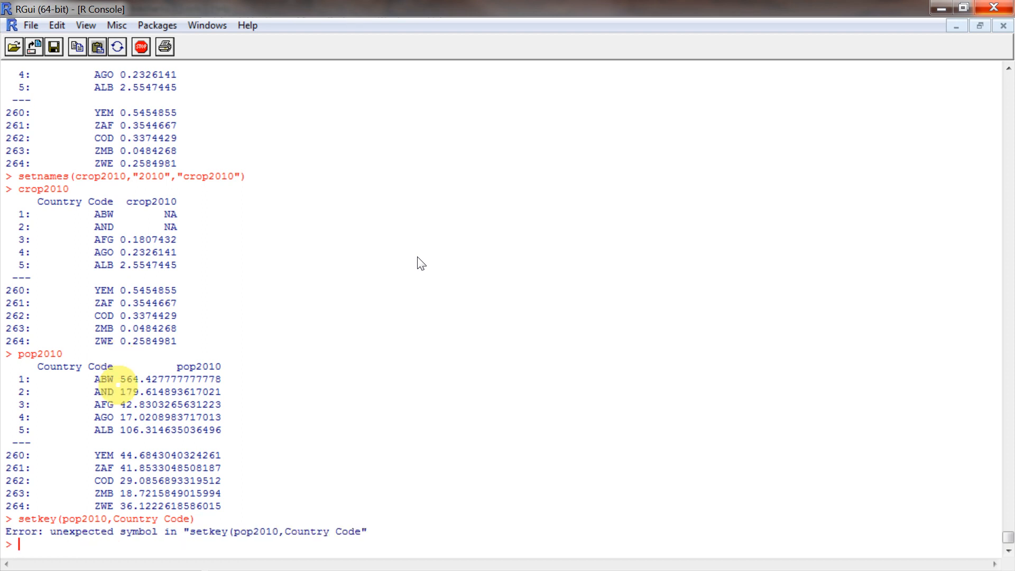
{"action": "key", "text": "Return"}
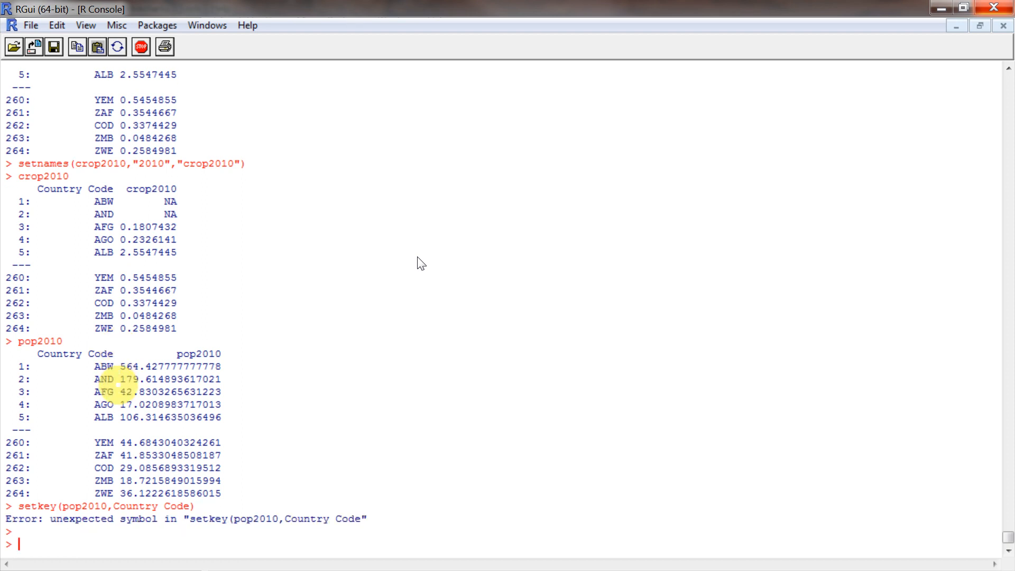
Recall the key command, put the column name in quotes and run setkey(pop2010,"Country Code")
{"action": "key", "text": "Up"}
{"action": "key", "text": "Left"}
{"action": "type", "text": "\""}
{"action": "key", "text": "Left"}
{"action": "key", "text": "Left"}
{"action": "key", "text": "Left"}
{"action": "key", "text": "Left"}
{"action": "key", "text": "Left"}
{"action": "key", "text": "Left"}
{"action": "key", "text": "Left"}
{"action": "key", "text": "Left"}
{"action": "key", "text": "Left"}
{"action": "key", "text": "Left"}
{"action": "key", "text": "Left"}
{"action": "key", "text": "Left"}
{"action": "key", "text": "Left"}
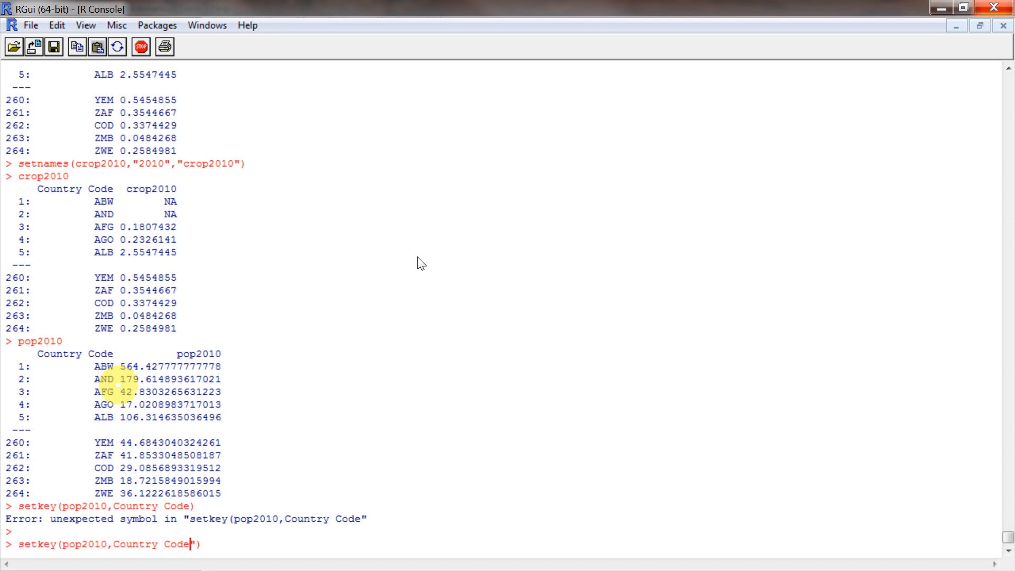
{"action": "type", "text": "\""}
{"action": "key", "text": "Return"}
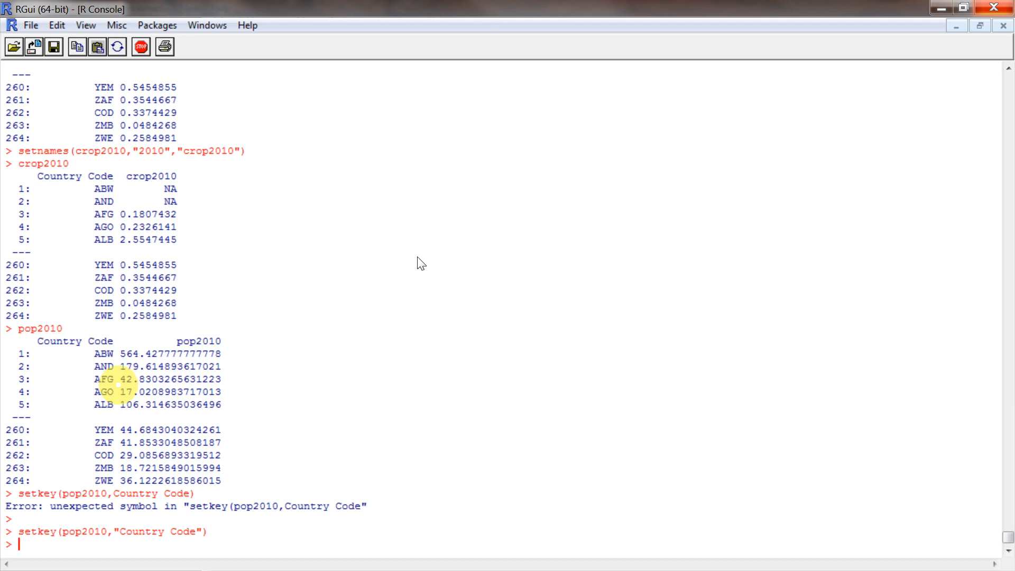
Recall the key command, change the table to crop2010 and run setkey(crop2010,"Country Code")
{"action": "key", "text": "Up"}
{"action": "key", "text": "Left"}
{"action": "key", "text": "Left"}
{"action": "key", "text": "Left"}
{"action": "key", "text": "Left"}
{"action": "key", "text": "Left"}
{"action": "key", "text": "Left"}
{"action": "key", "text": "Left"}
{"action": "key", "text": "Left"}
{"action": "key", "text": "Left"}
{"action": "key", "text": "Left"}
{"action": "key", "text": "Left"}
{"action": "key", "text": "Left"}
{"action": "key", "text": "Left"}
{"action": "key", "text": "Left"}
{"action": "key", "text": "Left"}
{"action": "key", "text": "Left"}
{"action": "key", "text": "Left"}
{"action": "key", "text": "Left"}
{"action": "key", "text": "Left"}
{"action": "key", "text": "Left"}
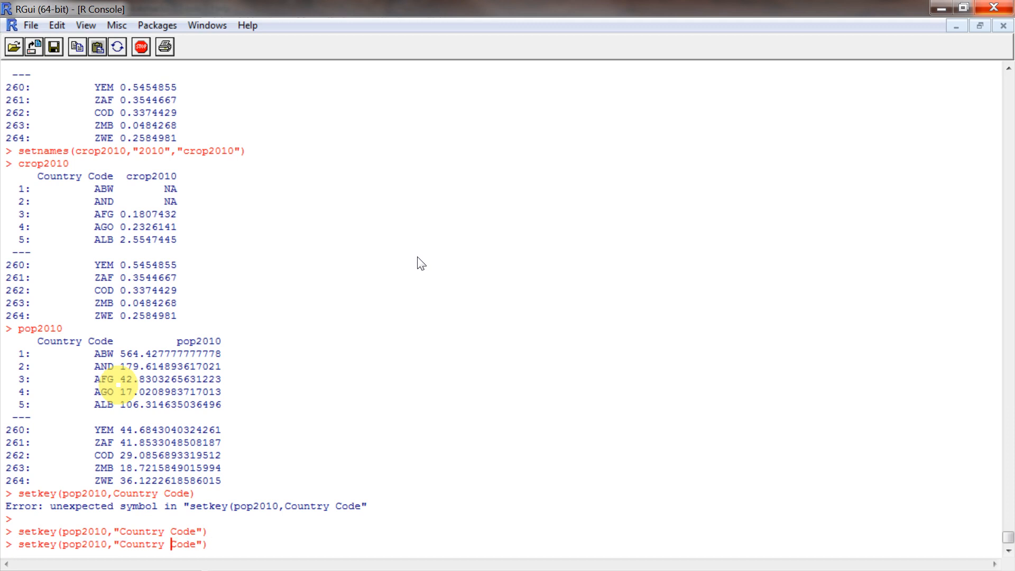
{"action": "key", "text": "BackSpace"}
{"action": "key", "text": "BackSpace"}
{"action": "key", "text": "BackSpace"}
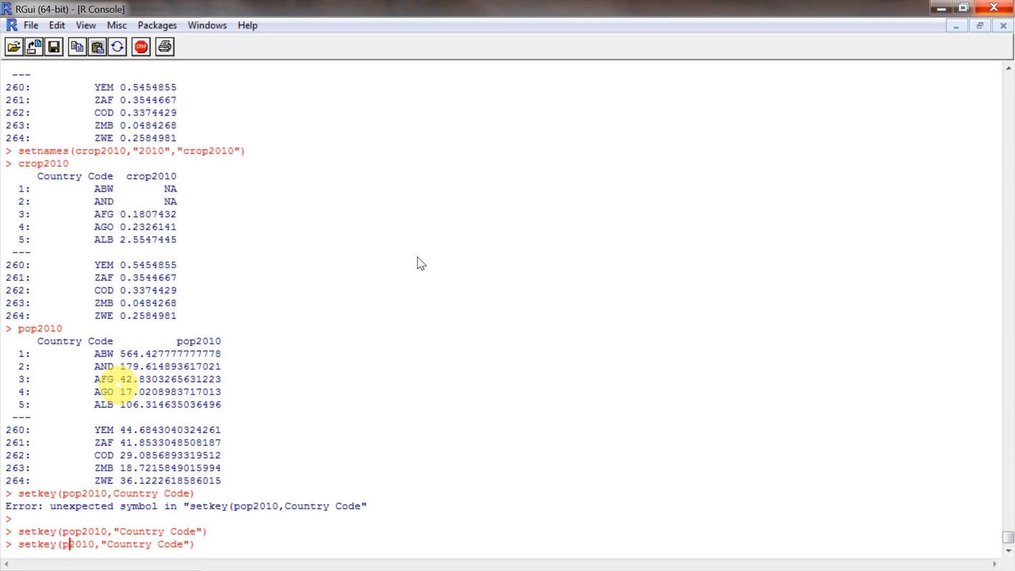
{"action": "type", "text": "crop"}
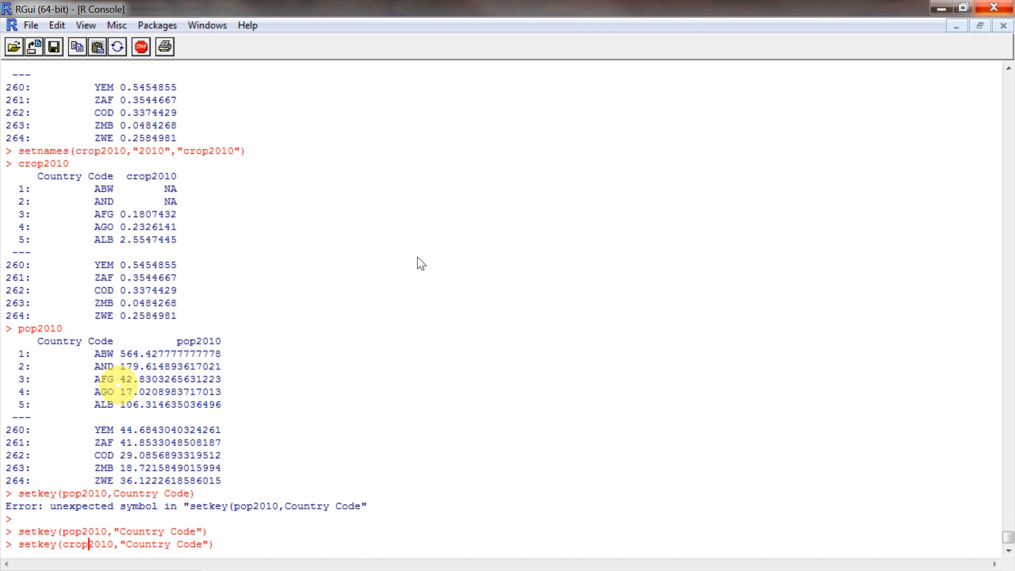
{"action": "key", "text": "Return"}
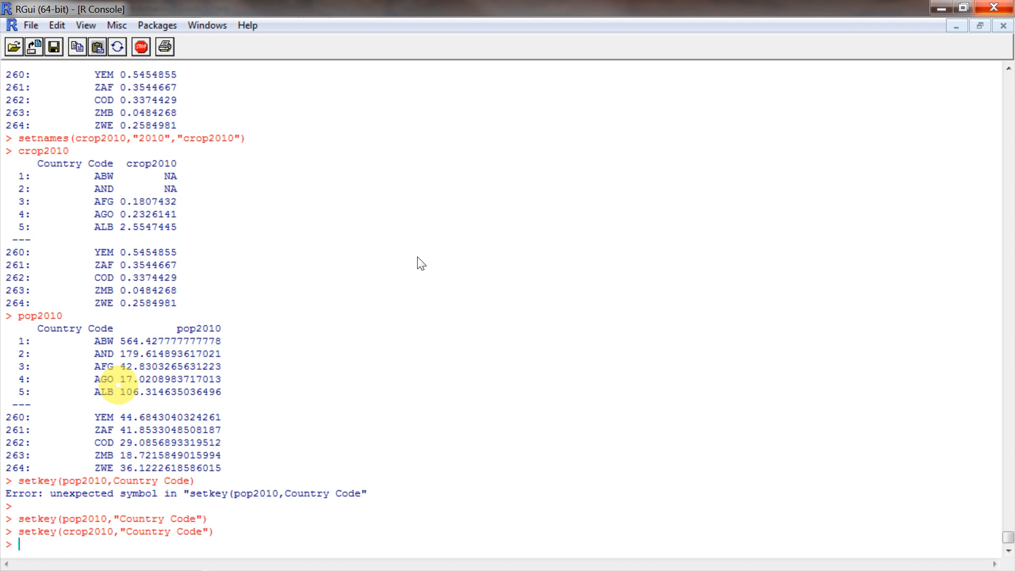
Merge the two keyed tables into pop_crop by running pop_crop=merge(pop2010,crop2010)
{"action": "key", "text": "Return"}
{"action": "key", "text": "Return"}
{"action": "type", "text": "pop"}
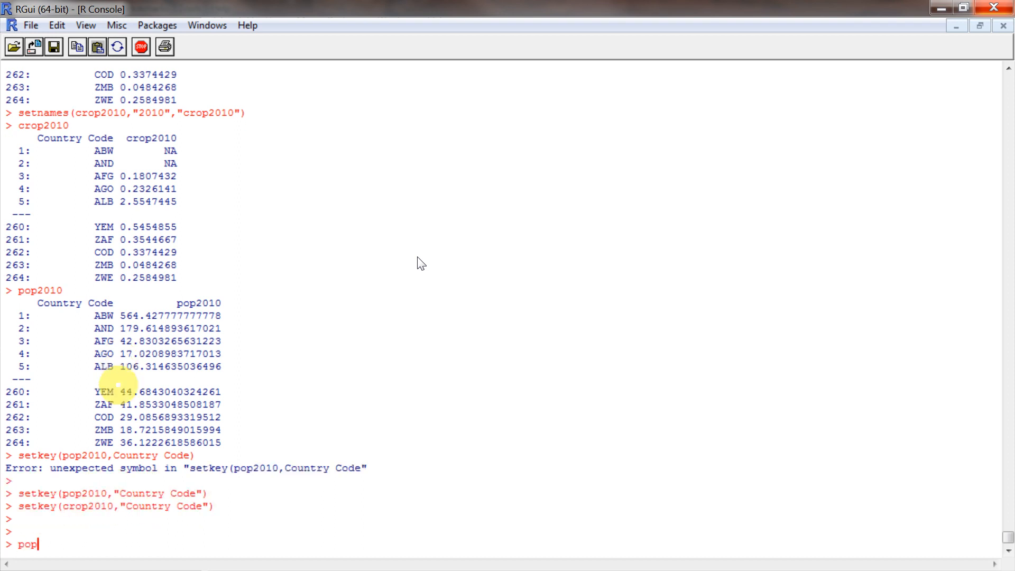
{"action": "type", "text": "_crop=merge("}
{"action": "left_click_drag", "start_coordinate": [62, 493], "coordinate": [103, 493]}
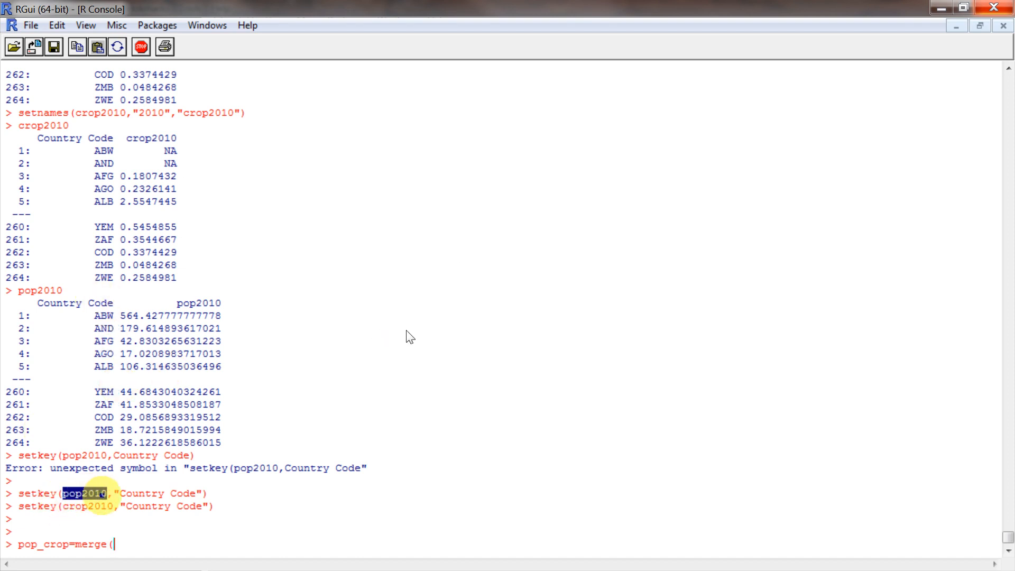
{"action": "key", "text": "ctrl+c"}
{"action": "key", "text": "ctrl+v"}
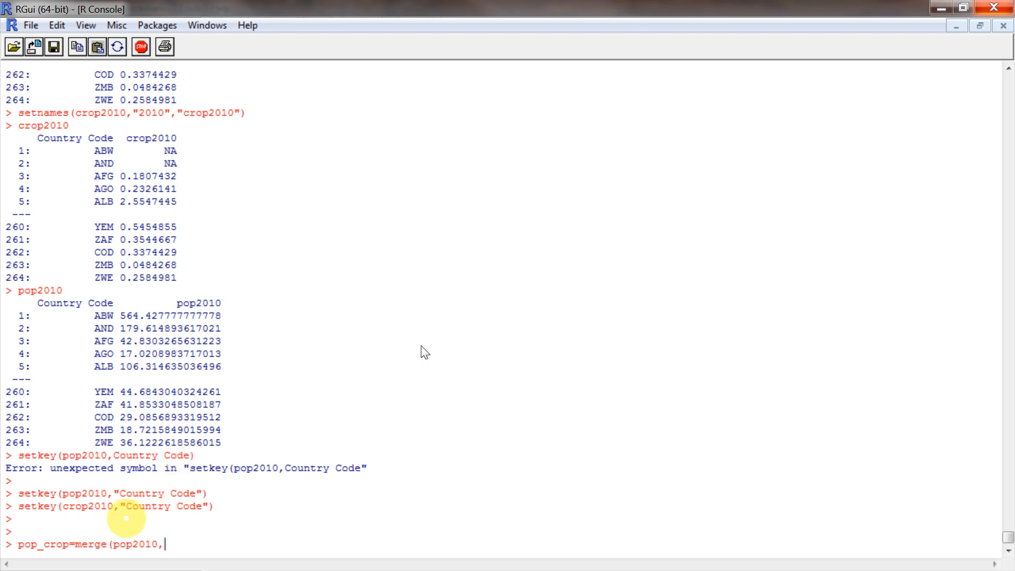
{"action": "left_click_drag", "start_coordinate": [63, 506], "coordinate": [108, 511]}
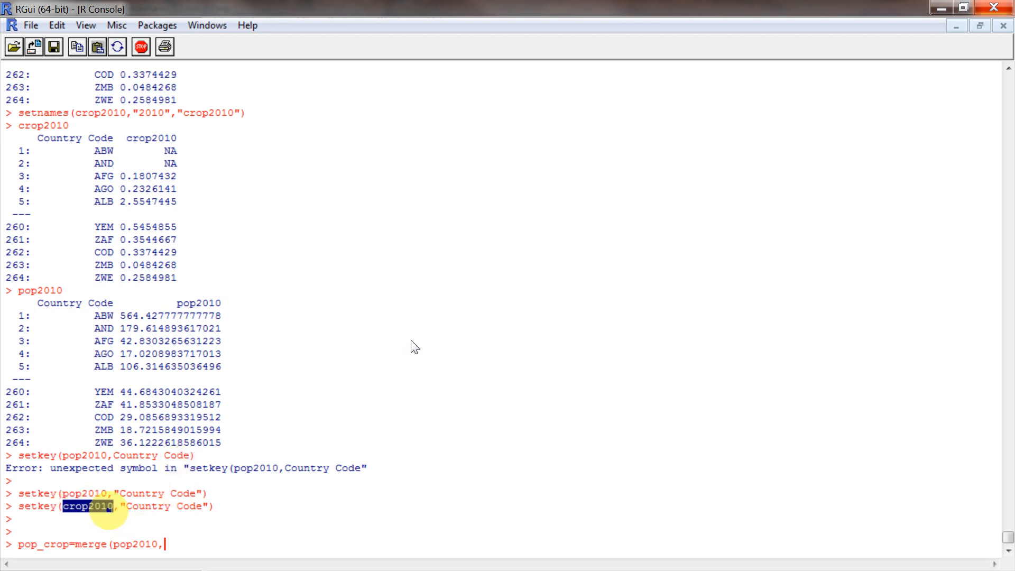
{"action": "key", "text": "ctrl+c"}
{"action": "key", "text": "ctrl+v"}
{"action": "type", "text": ")"}
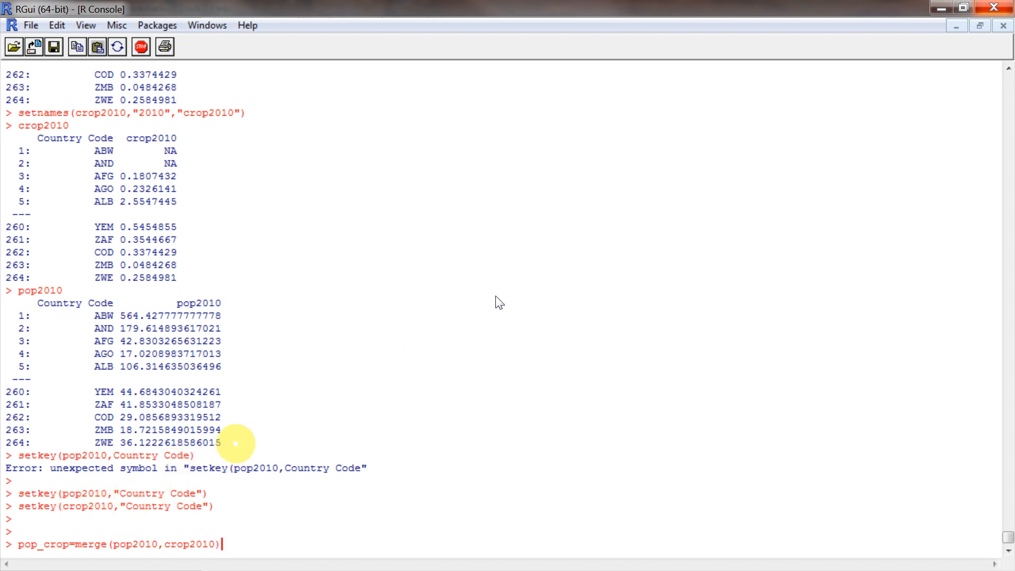
{"action": "key", "text": "Return"}
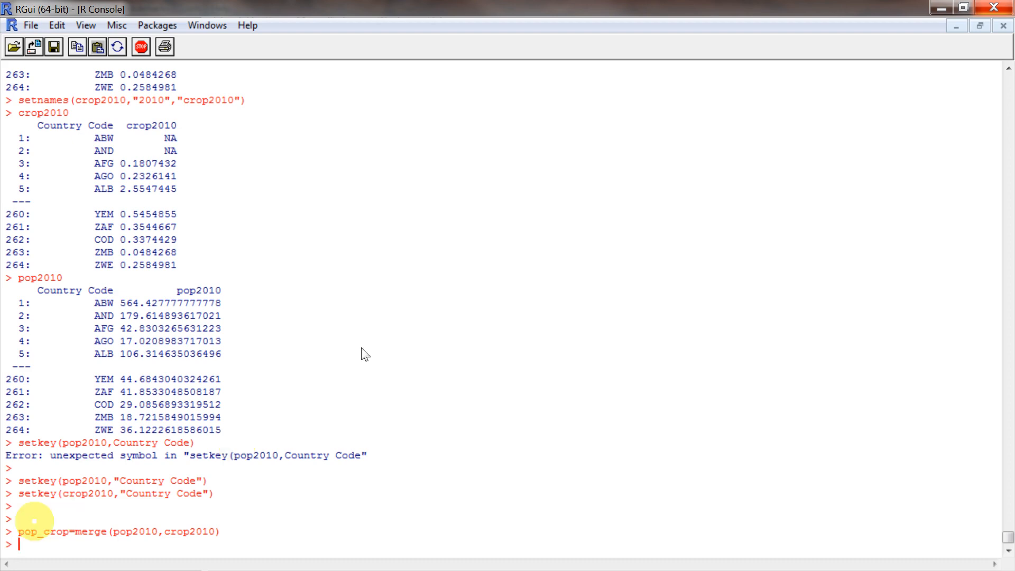
Display the merged table by copying its name pop_crop from the merge command and running it
{"action": "left_click_drag", "start_coordinate": [13, 532], "coordinate": [67, 532]}
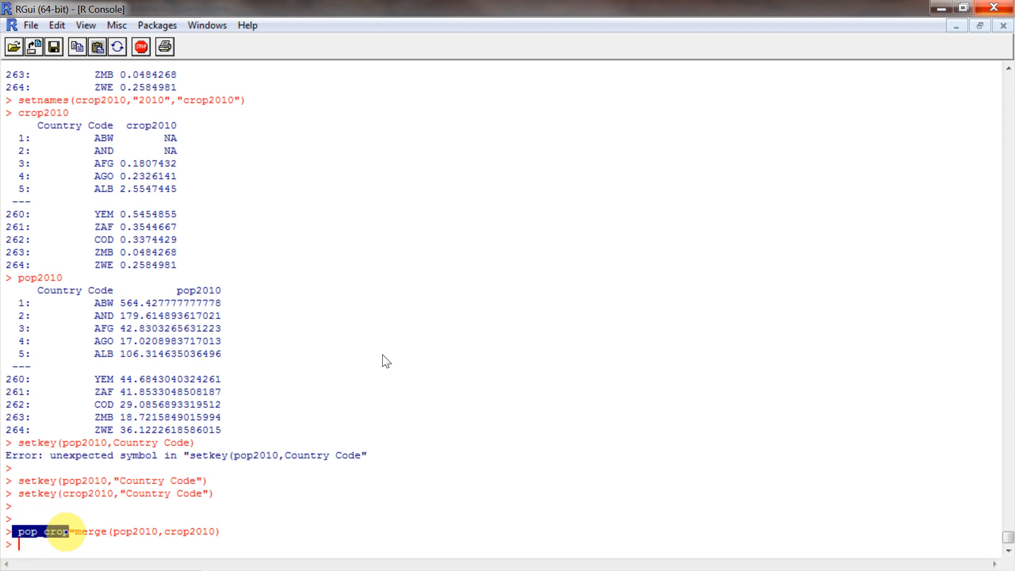
{"action": "key", "text": "ctrl+x"}
{"action": "key", "text": "Return"}
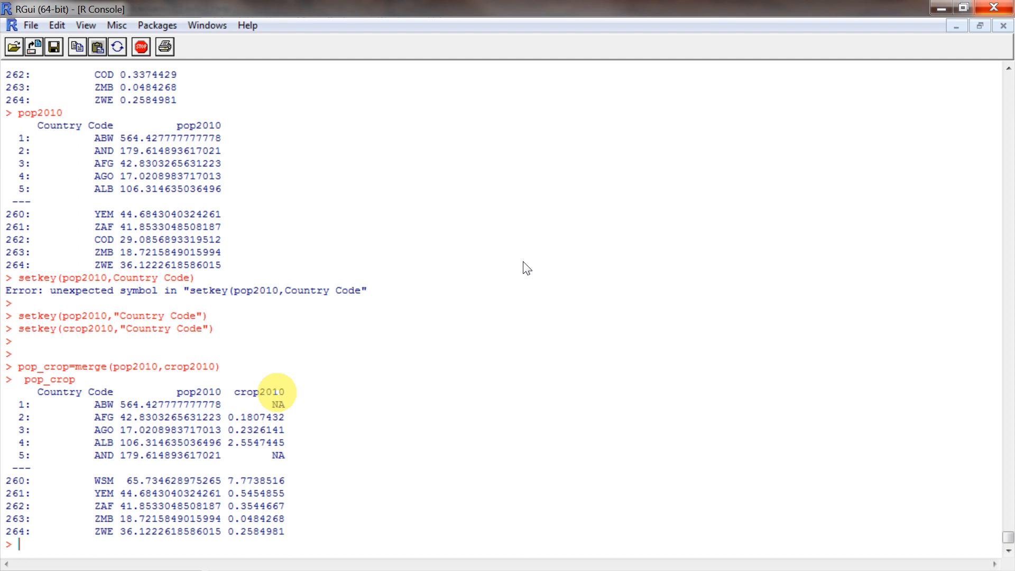
Try to fit a linear model of cropland on population by running lm(crop2010~pop2010), with both column names copied from the printed table
{"action": "type", "text": "lm("}
{"action": "left_click_drag", "start_coordinate": [178, 391], "coordinate": [284, 392]}
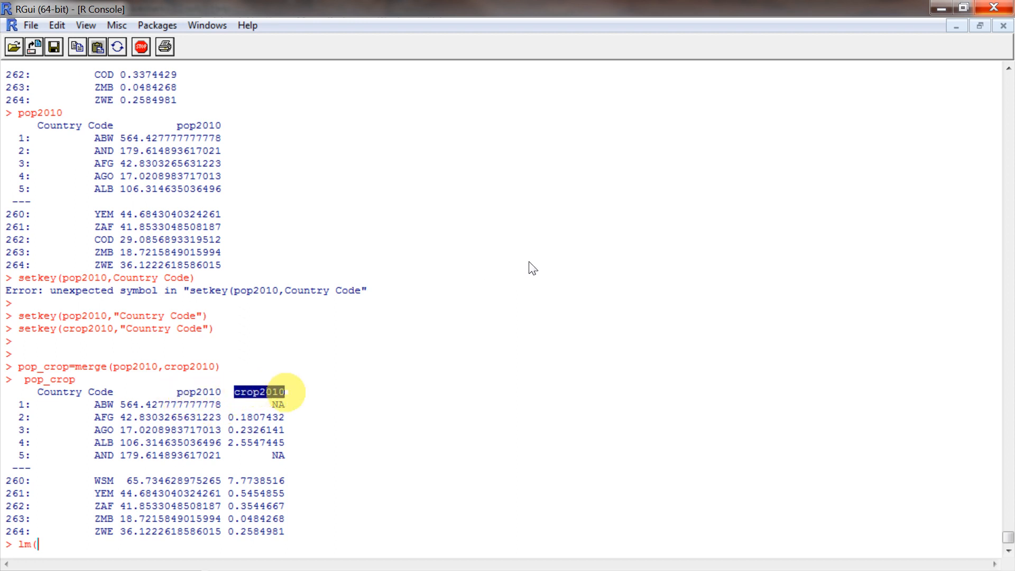
{"action": "key", "text": "ctrl+c"}
{"action": "key", "text": "ctrl+v"}
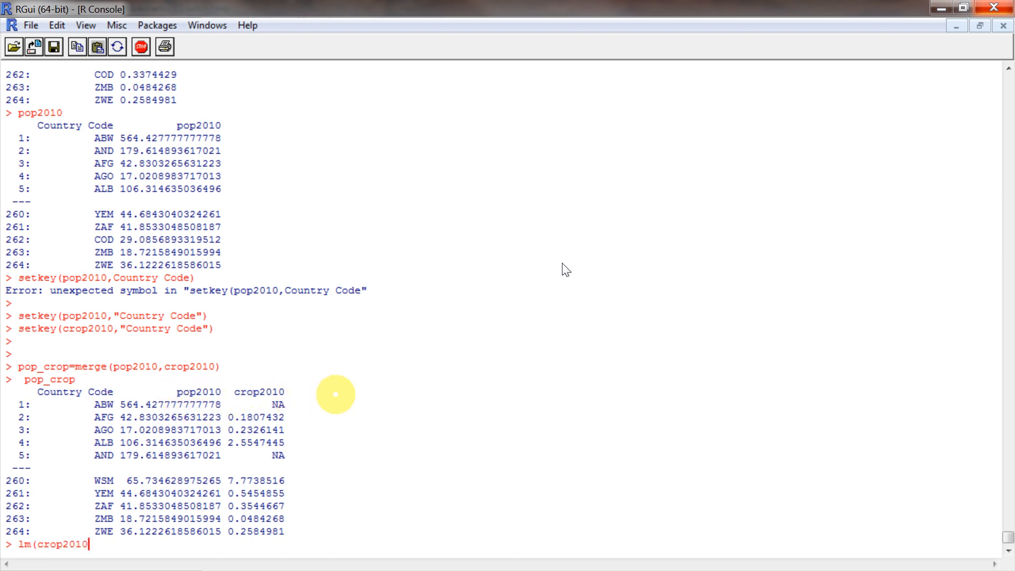
{"action": "type", "text": "~"}
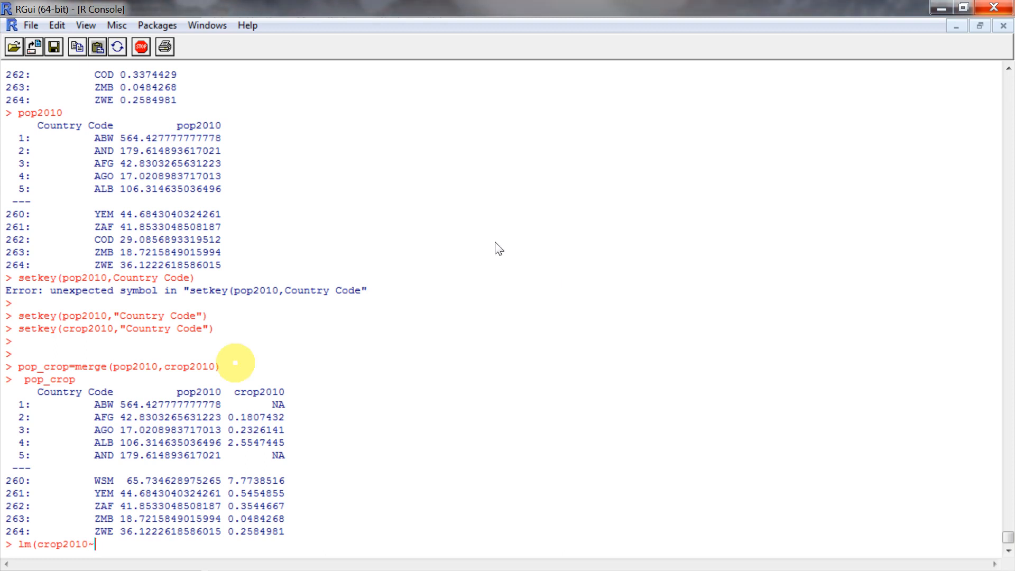
{"action": "left_click_drag", "start_coordinate": [178, 391], "coordinate": [221, 393]}
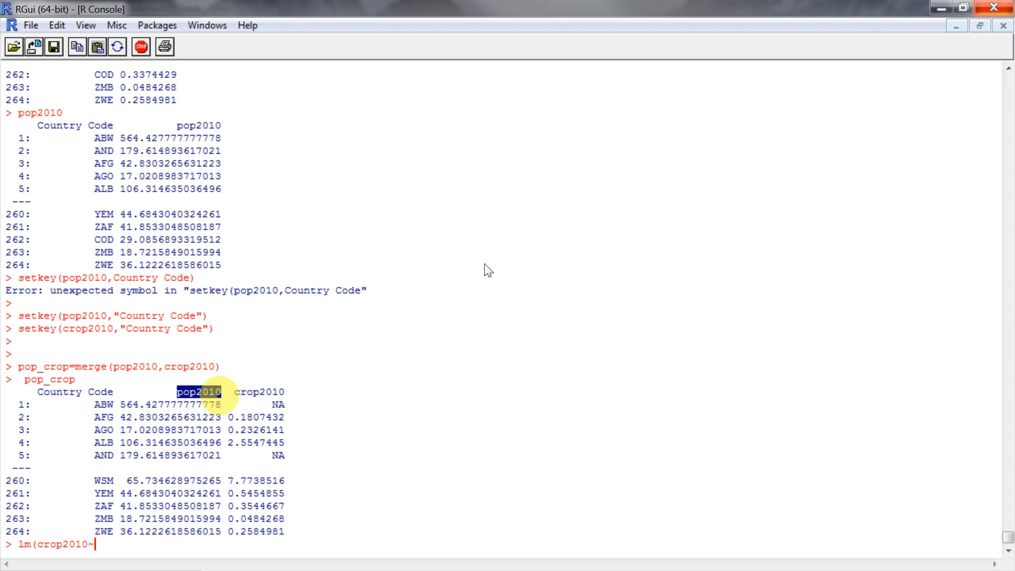
{"action": "key", "text": "ctrl+c"}
{"action": "key", "text": "ctrl+v"}
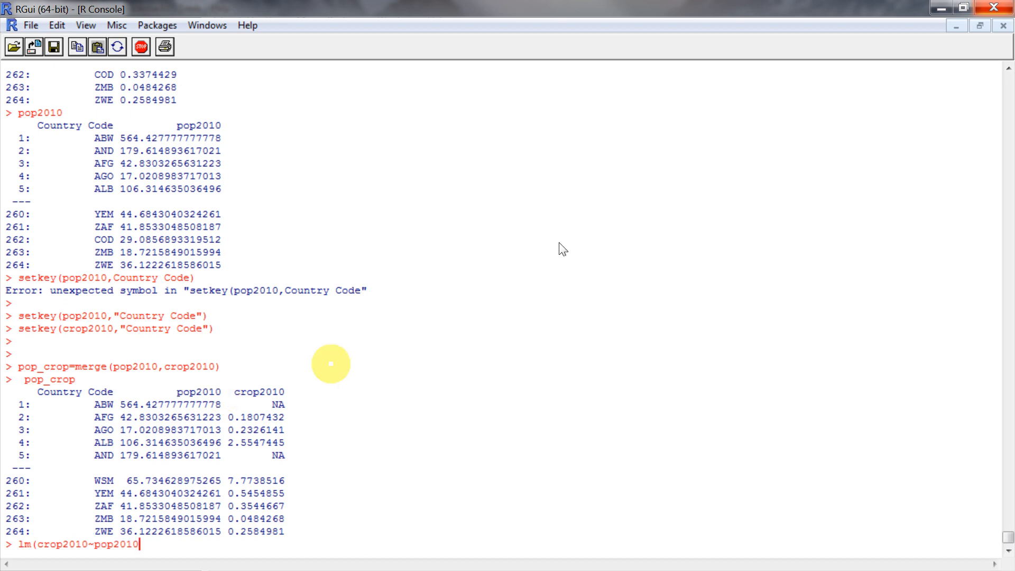
{"action": "type", "text": ")"}
{"action": "key", "text": "Return"}
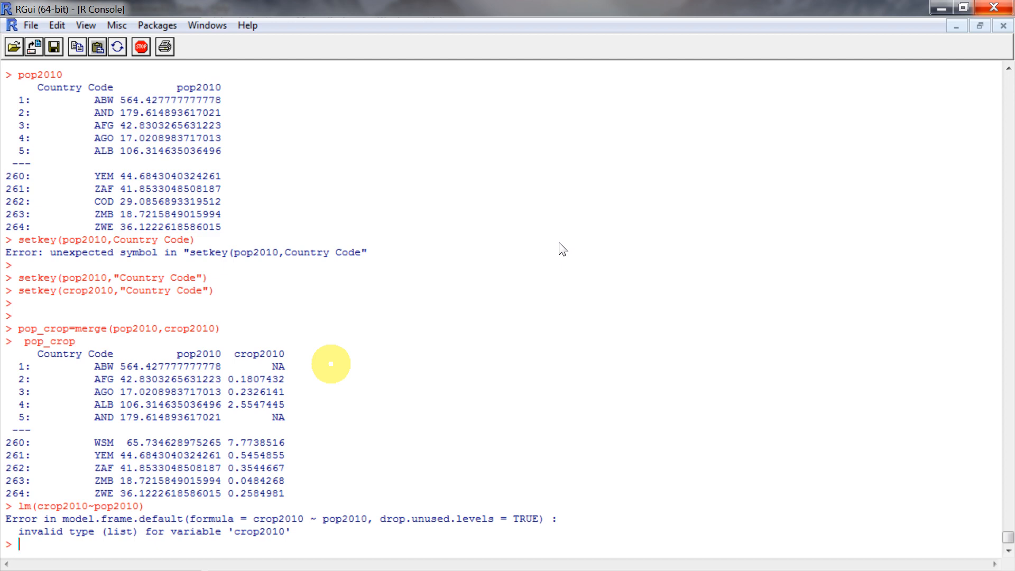
Recall the model command, add the merged table as its data source and run lm(crop2010~pop2010,data=pop_crop)
{"action": "key", "text": "Up"}
{"action": "key", "text": "Left"}
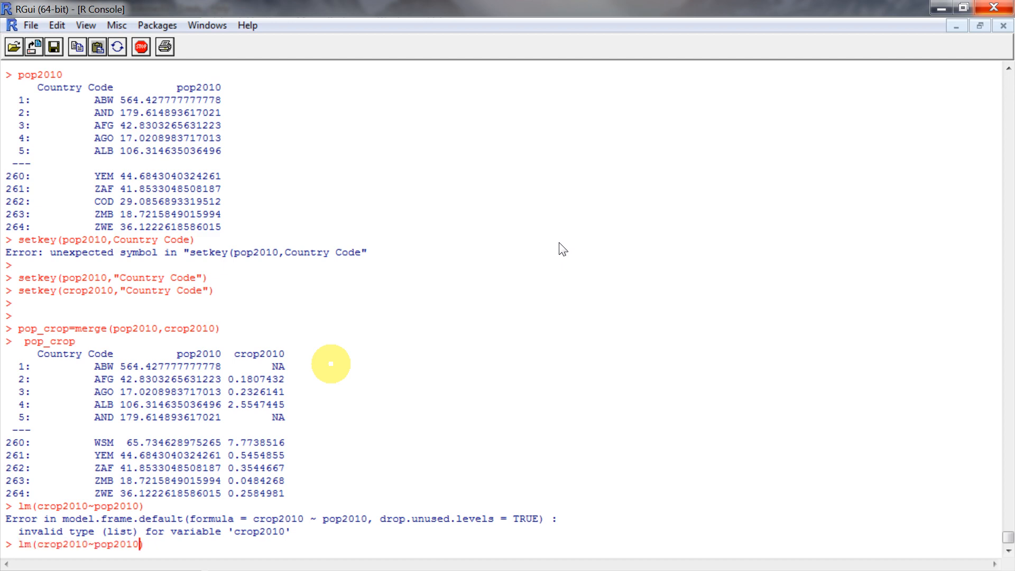
{"action": "type", "text": ",data="}
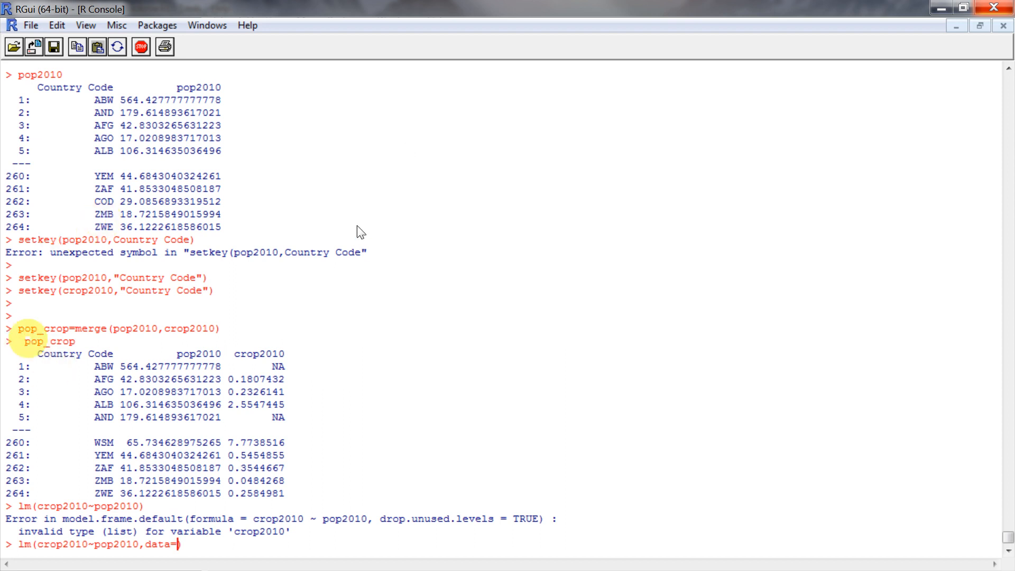
{"action": "left_click_drag", "start_coordinate": [24, 341], "coordinate": [75, 342]}
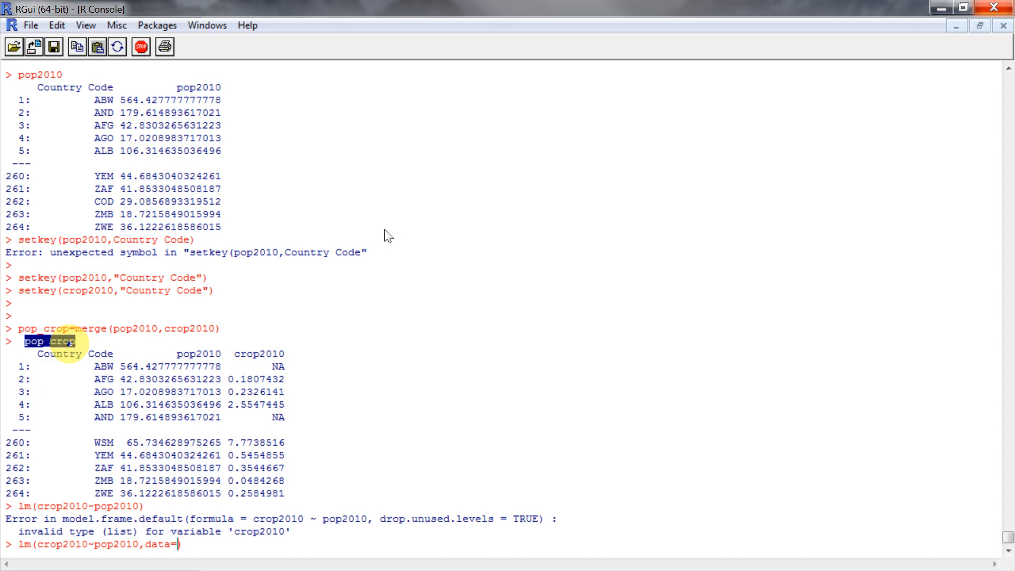
{"action": "key", "text": "ctrl+c"}
{"action": "key", "text": "ctrl+v"}
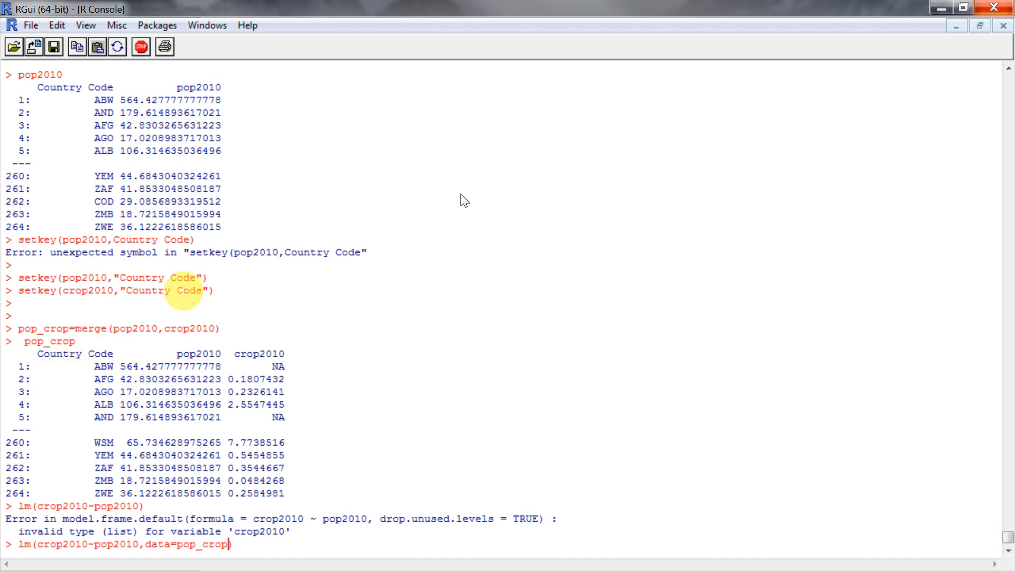
{"action": "key", "text": "Return"}
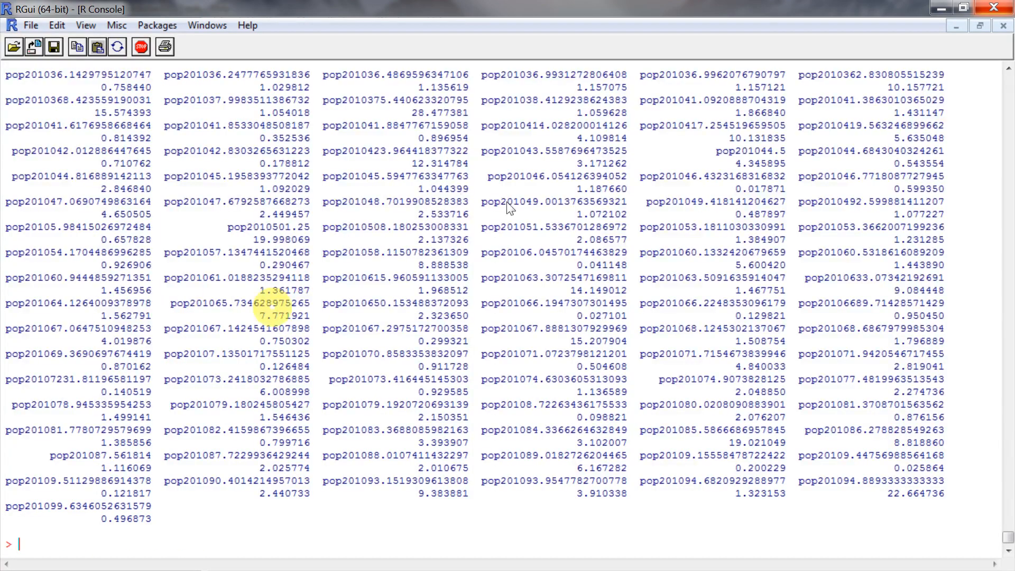
Review the start of the regression output and open the linear model documentation by running ?lm
{"action": "scroll", "coordinate": [275, 311], "scroll_direction": "up", "scroll_amount": 4}
{"action": "left_click_drag", "start_coordinate": [1007, 534], "coordinate": [1007, 505]}
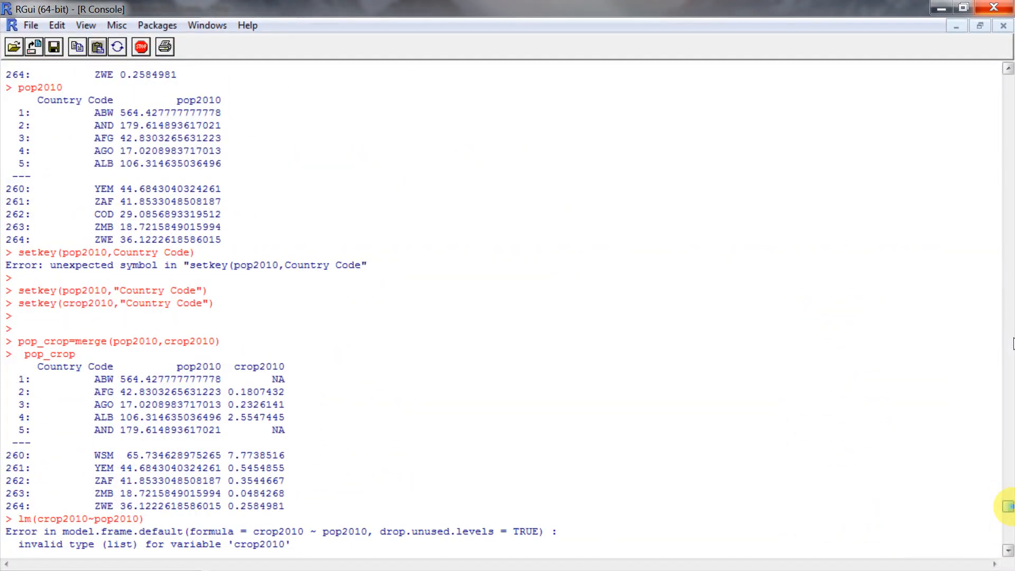
{"action": "scroll", "coordinate": [764, 479], "scroll_direction": "down", "scroll_amount": 4}
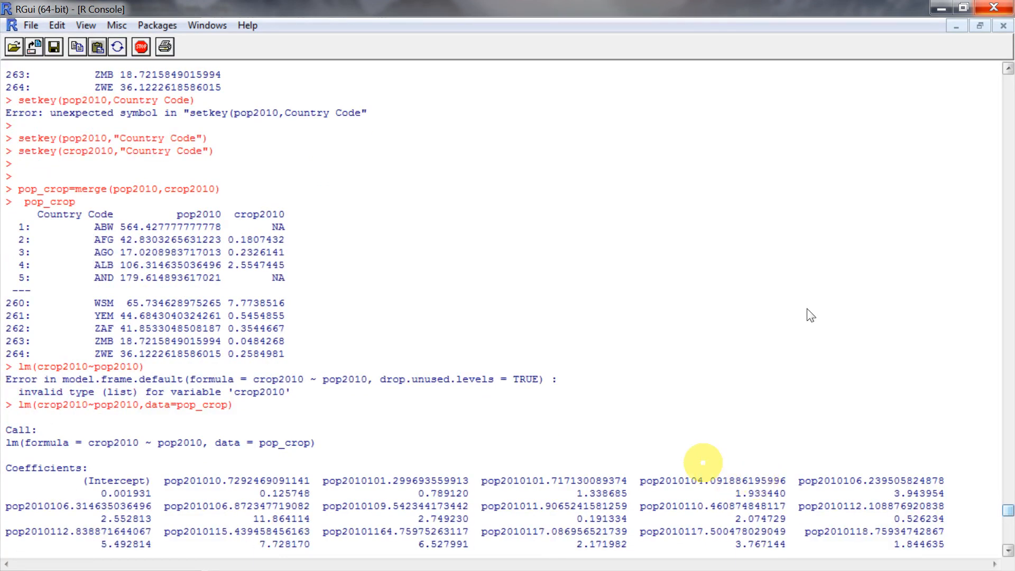
{"action": "scroll", "coordinate": [825, 324], "scroll_direction": "down", "scroll_amount": 2}
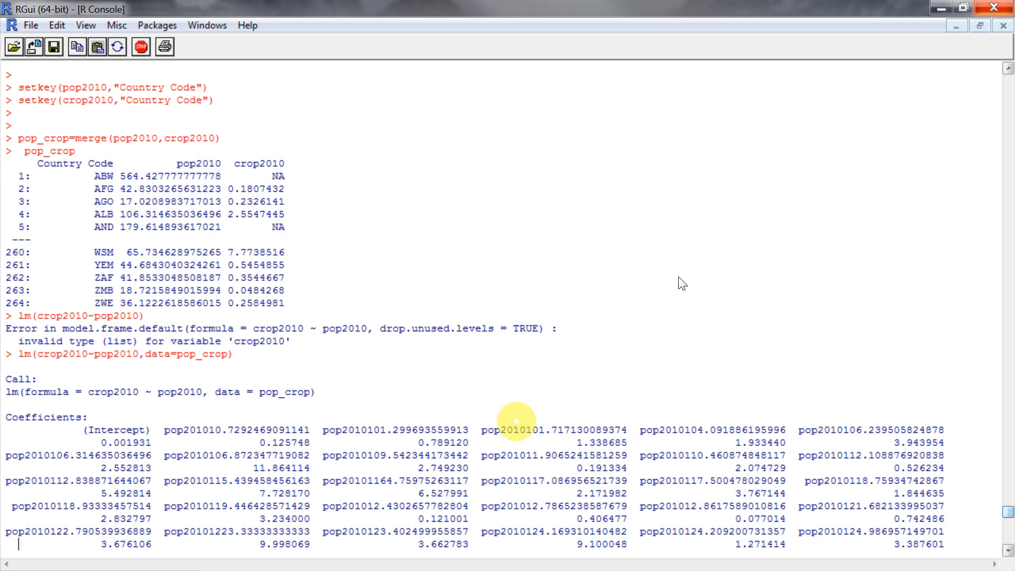
{"action": "type", "text": "?lm"}
{"action": "key", "text": "Return"}
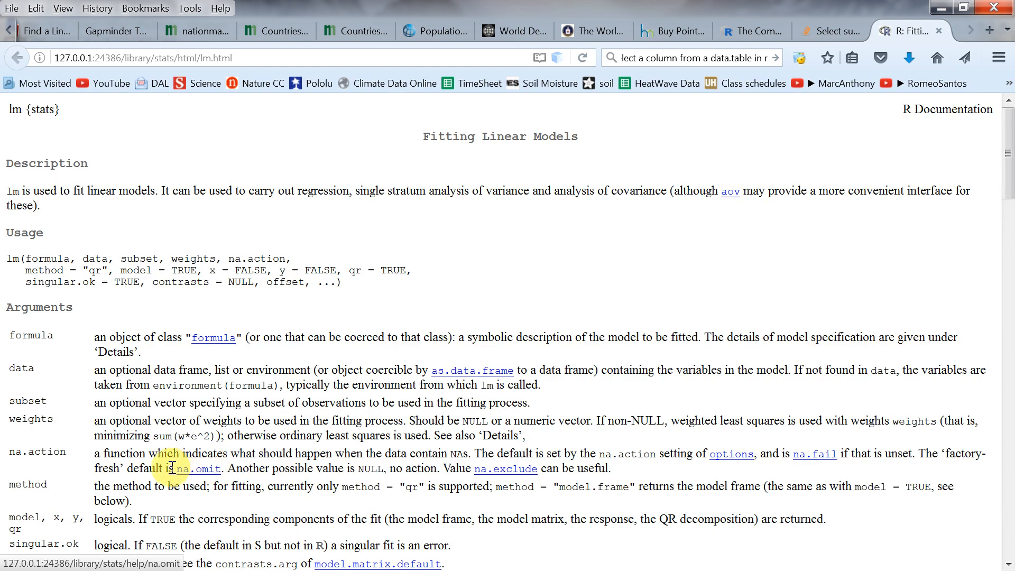
Copy na.omit from the lm help page, return to the R console and try lm(crop2010~pop2010,data=pop_crop,na.omit)
{"action": "left_click_drag", "start_coordinate": [176, 468], "coordinate": [220, 476]}
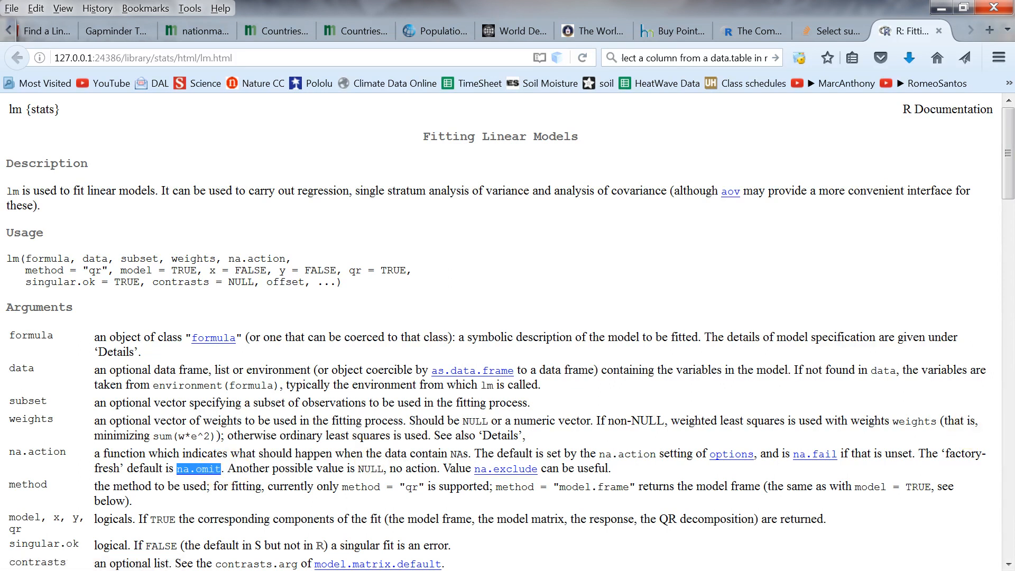
{"action": "key", "text": "alt+Tab"}
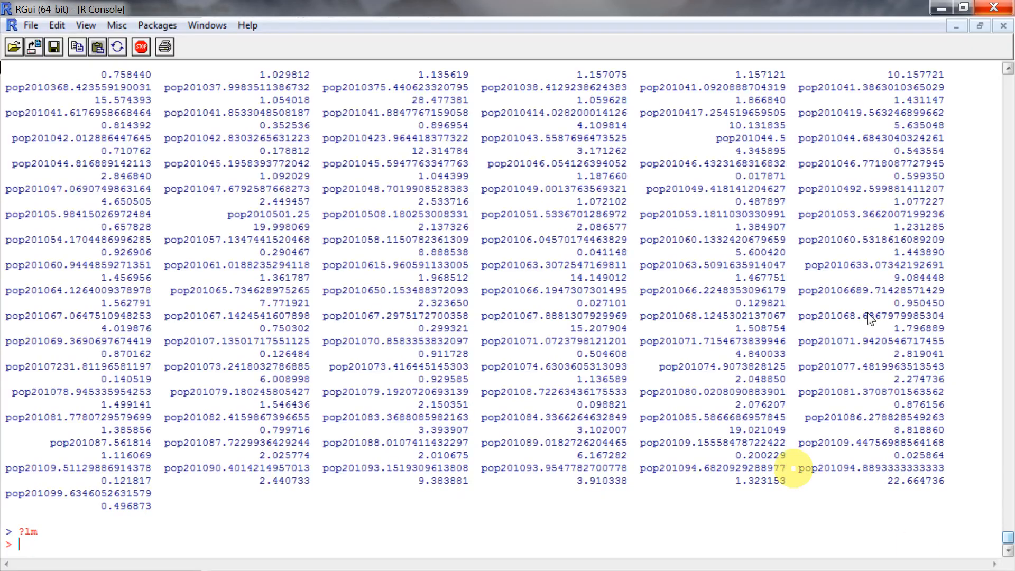
{"action": "key", "text": "Up"}
{"action": "key", "text": "Up"}
{"action": "key", "text": "Left"}
{"action": "type", "text": ","}
{"action": "key", "text": "ctrl+v"}
{"action": "key", "text": "Return"}
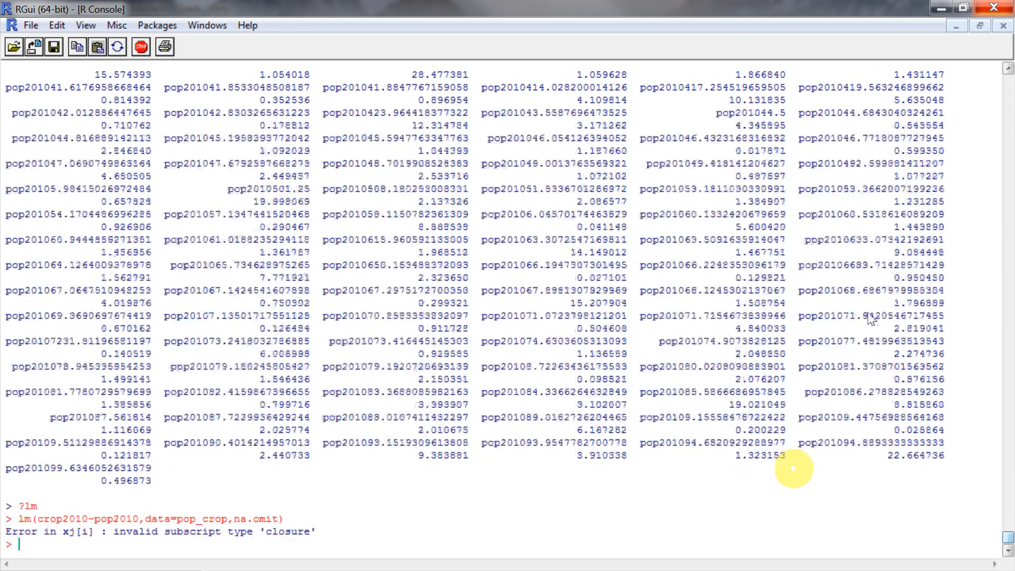
Recall the model command, remove the na.omit argument and run lm(crop2010~pop2010,data=pop_crop) again
{"action": "key", "text": "Up"}
{"action": "key", "text": "Left"}
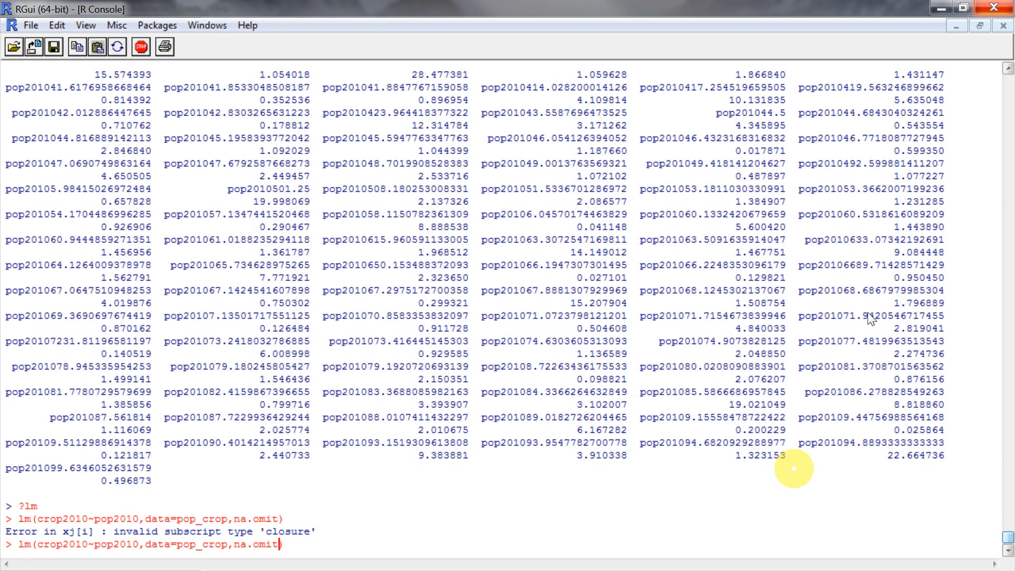
{"action": "key", "text": "BackSpace"}
{"action": "key", "text": "BackSpace"}
{"action": "key", "text": "BackSpace"}
{"action": "key", "text": "BackSpace"}
{"action": "key", "text": "BackSpace"}
{"action": "key", "text": "BackSpace"}
{"action": "key", "text": "BackSpace"}
{"action": "key", "text": "BackSpace"}
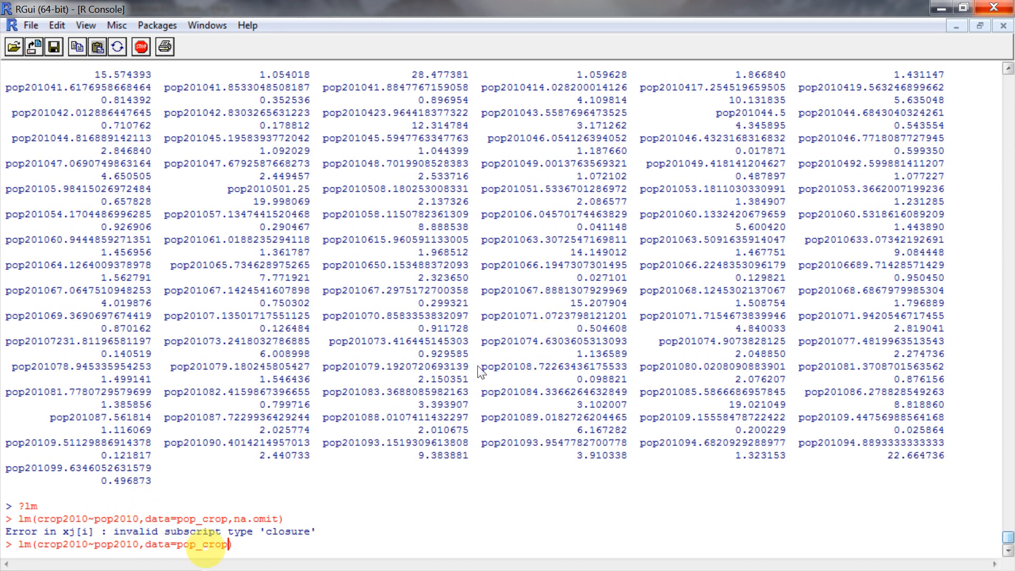
{"action": "left_click_drag", "start_coordinate": [177, 544], "coordinate": [222, 545]}
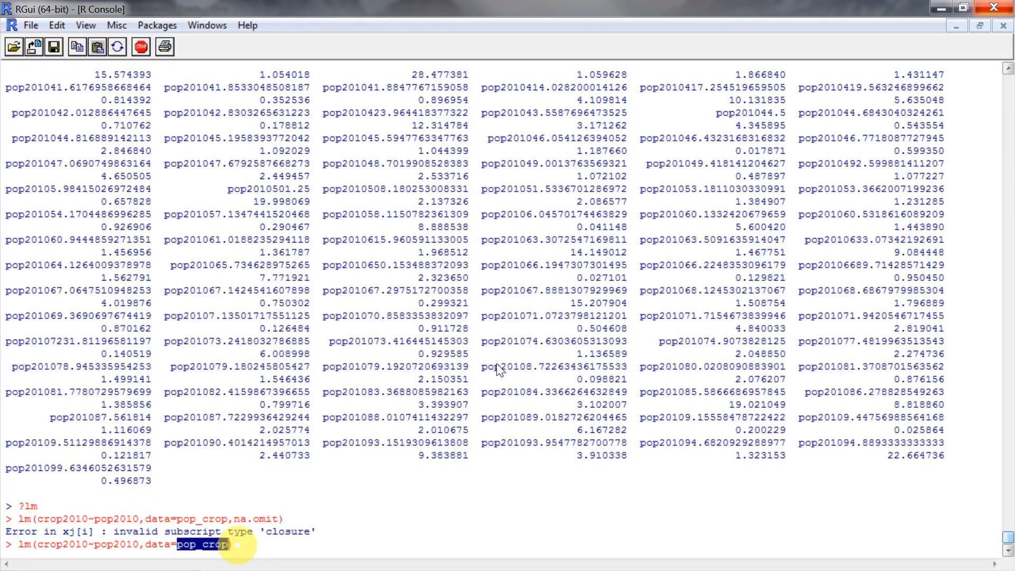
{"action": "key", "text": "Return"}
Discard the newly started lm call and print the merged table again by running pop_crop
{"action": "type", "text": "lm"}
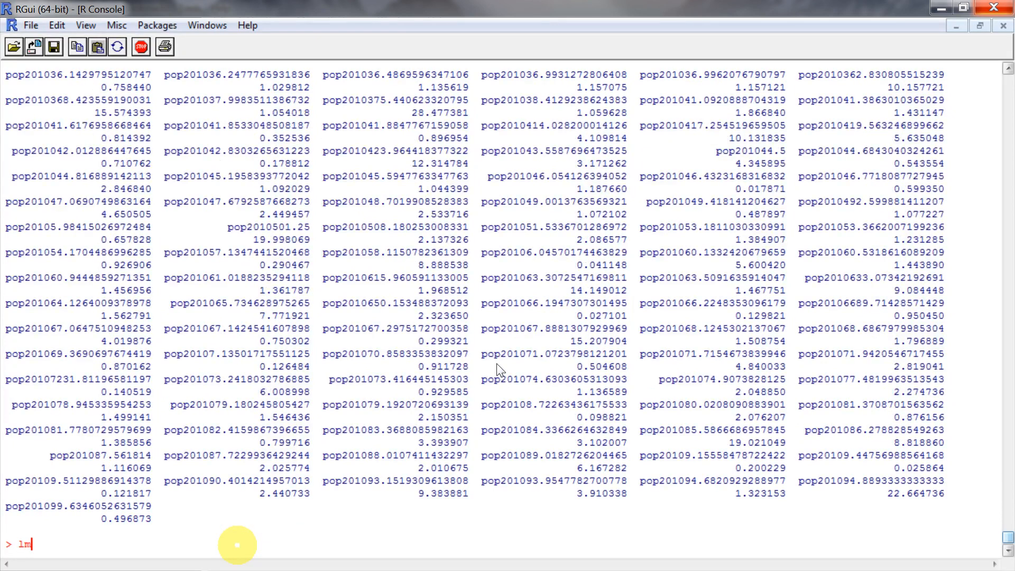
{"action": "type", "text": "(pop_crop"}
{"action": "key", "text": "BackSpace"}
{"action": "key", "text": "BackSpace"}
{"action": "key", "text": "BackSpace"}
{"action": "key", "text": "BackSpace"}
{"action": "key", "text": "BackSpace"}
{"action": "key", "text": "BackSpace"}
{"action": "key", "text": "BackSpace"}
{"action": "key", "text": "BackSpace"}
{"action": "key", "text": "BackSpace"}
{"action": "key", "text": "BackSpace"}
{"action": "key", "text": "BackSpace"}
{"action": "type", "text": "pop_crop"}
{"action": "key", "text": "Return"}
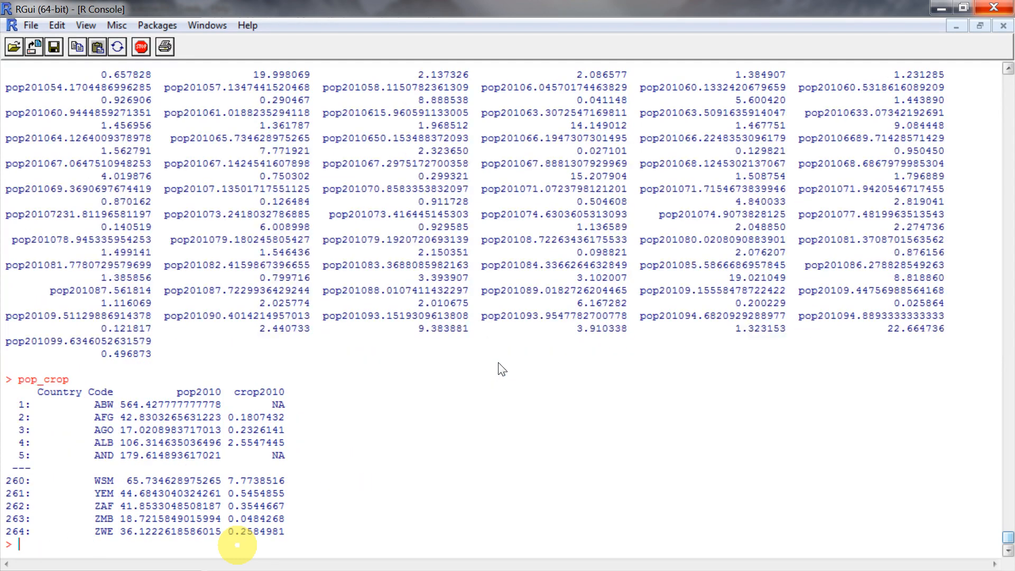
Start an lm( call with pop_crop$pop2010 as its first argument, copying the names from the printed output and removing the stray space
{"action": "type", "text": "lm("}
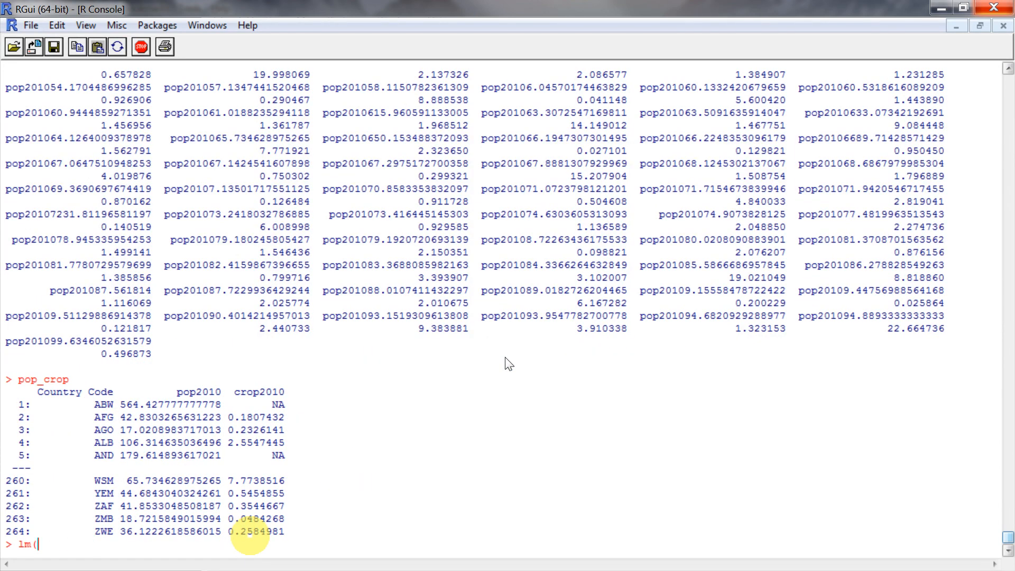
{"action": "left_click_drag", "start_coordinate": [19, 380], "coordinate": [67, 380]}
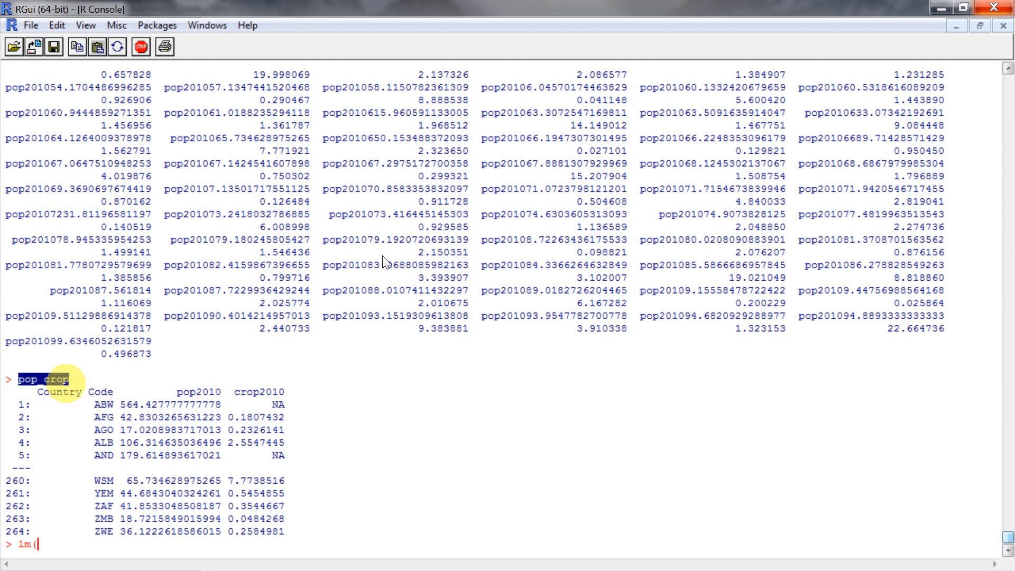
{"action": "key", "text": "ctrl+c"}
{"action": "key", "text": "ctrl+v"}
{"action": "type", "text": "$"}
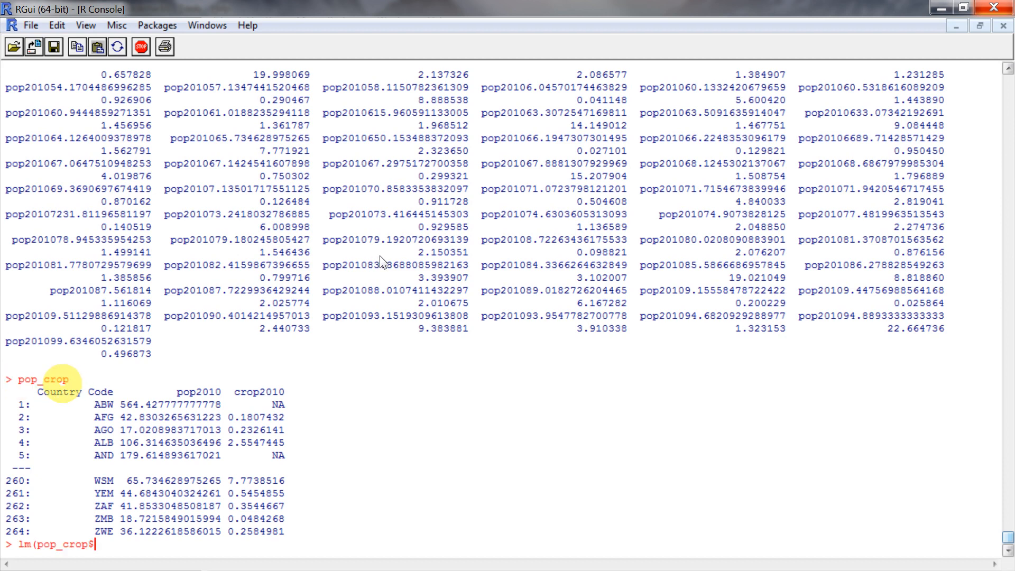
{"action": "left_click_drag", "start_coordinate": [172, 392], "coordinate": [217, 391]}
{"action": "key", "text": "ctrl+c"}
{"action": "key", "text": "ctrl+v"}
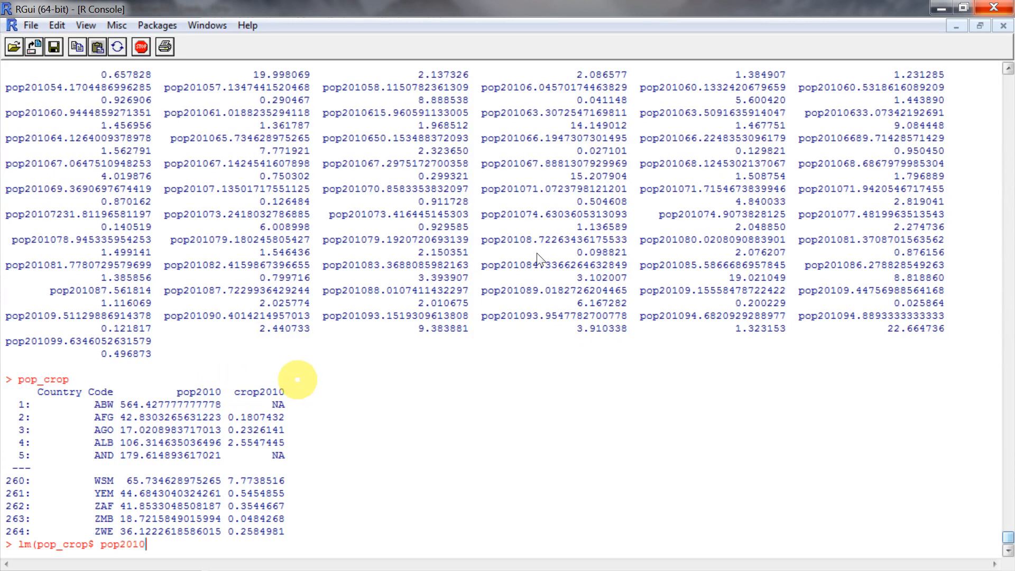
{"action": "key", "text": "Left"}
{"action": "key", "text": "Left"}
{"action": "key", "text": "Left"}
{"action": "key", "text": "Left"}
{"action": "key", "text": "Left"}
{"action": "key", "text": "Left"}
{"action": "key", "text": "Left"}
{"action": "key", "text": "Left"}
{"action": "key", "text": "Delete"}
{"action": "key", "text": "End"}
Add the second argument after a comma and try to run lm(pop_crop$pop2010,pop_crop%pop2010)
{"action": "type", "text": ","}
{"action": "left_click_drag", "start_coordinate": [18, 380], "coordinate": [68, 380]}
{"action": "key", "text": "ctrl+v"}
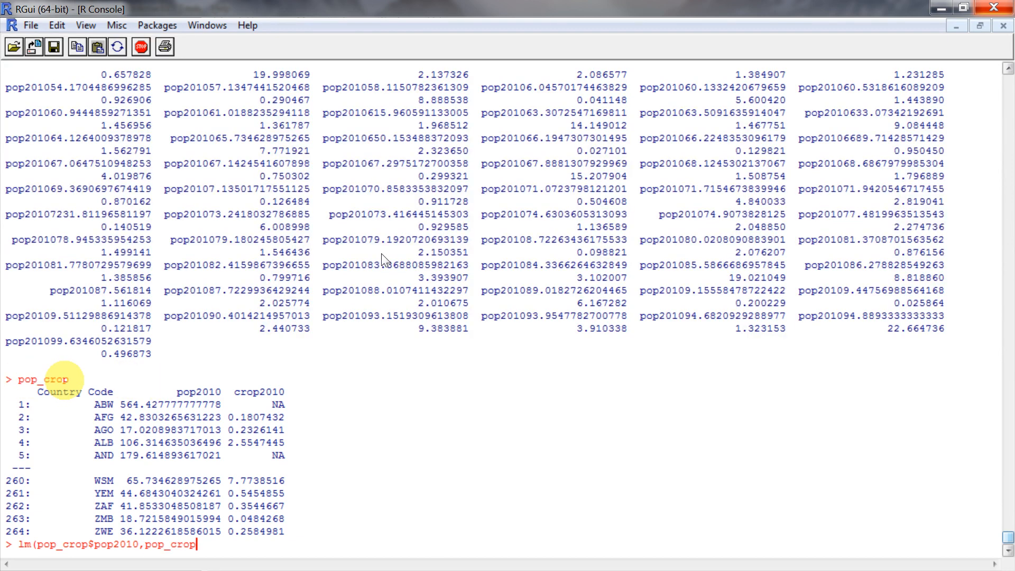
{"action": "type", "text": "$"}
{"action": "left_click_drag", "start_coordinate": [177, 392], "coordinate": [221, 392]}
{"action": "key", "text": "ctrl+v"}
{"action": "type", "text": ")"}
{"action": "key", "text": "Return"}
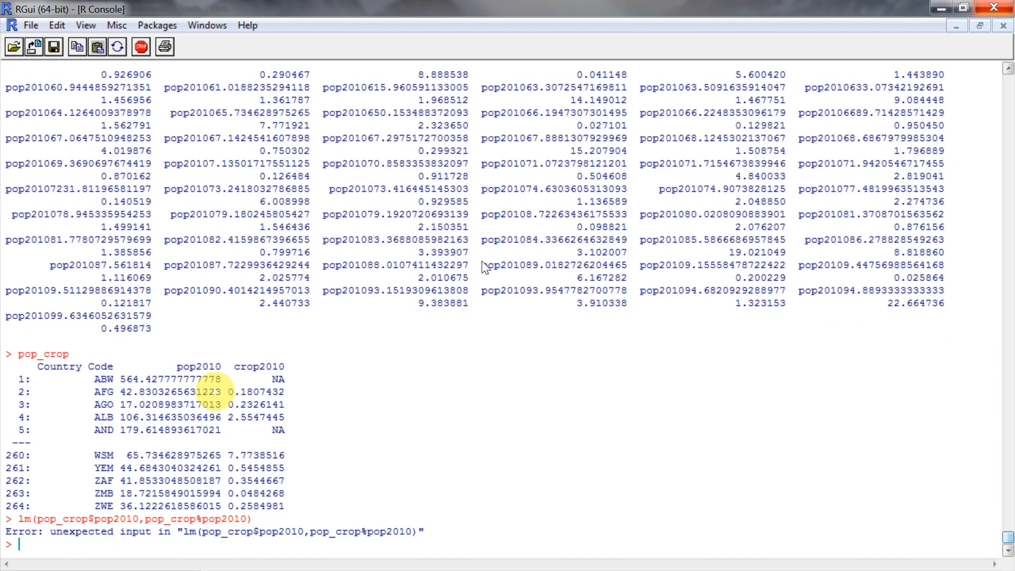
Recall the call, replace the percent sign with a dollar sign and try lm(pop_crop$pop2010,pop_crop$pop2010)
{"action": "key", "text": "Up"}
{"action": "key", "text": "Left"}
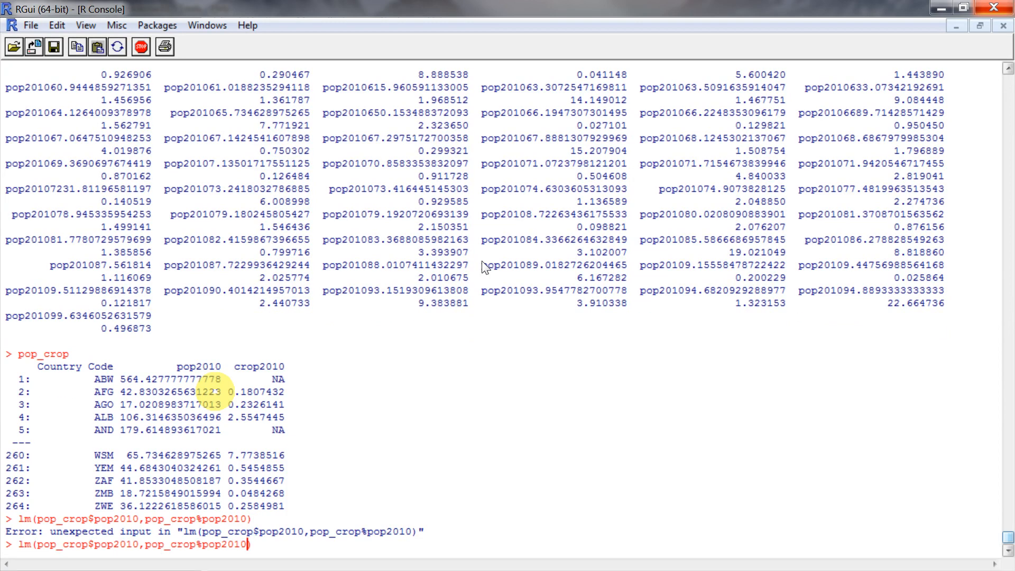
{"action": "key", "text": "Left"}
{"action": "key", "text": "Left"}
{"action": "key", "text": "Left"}
{"action": "key", "text": "Left"}
{"action": "key", "text": "Left"}
{"action": "key", "text": "Left"}
{"action": "key", "text": "Left"}
{"action": "key", "text": "BackSpace"}
{"action": "type", "text": "$"}
{"action": "key", "text": "Return"}
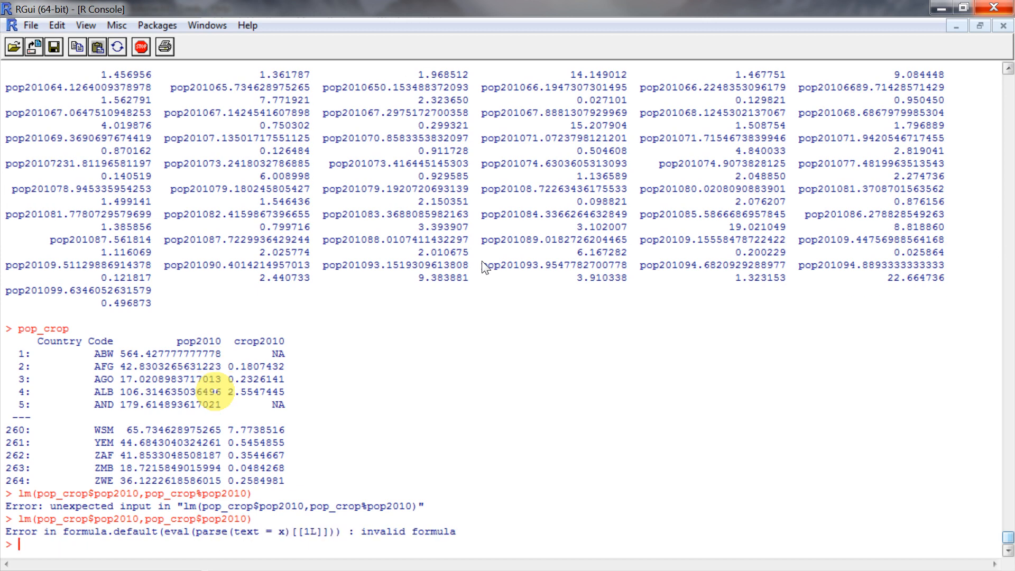
Recall the earlier call containing the percent sign, replace its comma with a tilde and try lm(pop_crop$pop2010~pop_crop%pop2010)
{"action": "key", "text": "Up"}
{"action": "key", "text": "Up"}
{"action": "key", "text": "Up"}
{"action": "key", "text": "Down"}
{"action": "key", "text": "Left"}
{"action": "key", "text": "Left"}
{"action": "key", "text": "Left"}
{"action": "key", "text": "Left"}
{"action": "key", "text": "Left"}
{"action": "key", "text": "Left"}
{"action": "key", "text": "Left"}
{"action": "key", "text": "Left"}
{"action": "key", "text": "Left"}
{"action": "key", "text": "Left"}
{"action": "key", "text": "Left"}
{"action": "key", "text": "Left"}
{"action": "key", "text": "Left"}
{"action": "key", "text": "Left"}
{"action": "key", "text": "Left"}
{"action": "key", "text": "Left"}
{"action": "key", "text": "Left"}
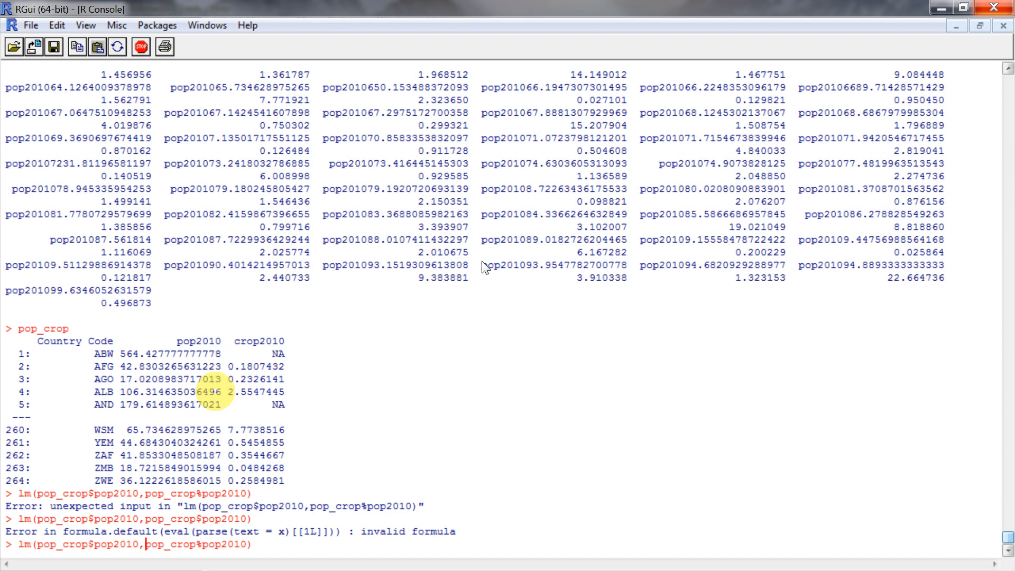
{"action": "key", "text": "BackSpace"}
{"action": "key", "text": "Return"}
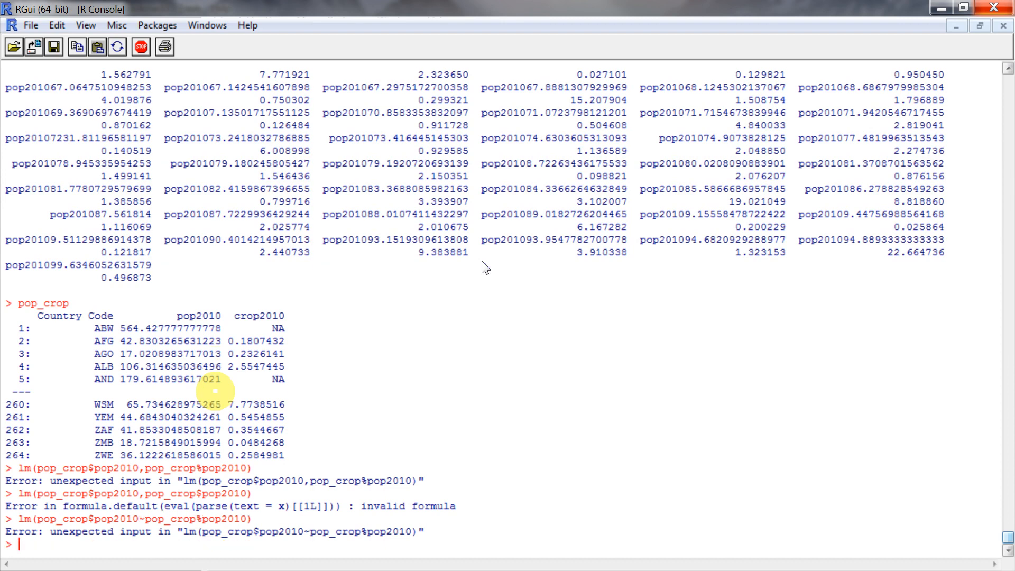
Recall the last call, replace its percent sign with a dollar sign and try lm(pop_crop$pop2010~pop_crop$pop2010)
{"action": "key", "text": "Up"}
{"action": "key", "text": "Left"}
{"action": "key", "text": "Left"}
{"action": "key", "text": "Left"}
{"action": "key", "text": "Left"}
{"action": "key", "text": "Left"}
{"action": "key", "text": "Left"}
{"action": "key", "text": "BackSpace"}
{"action": "type", "text": "$"}
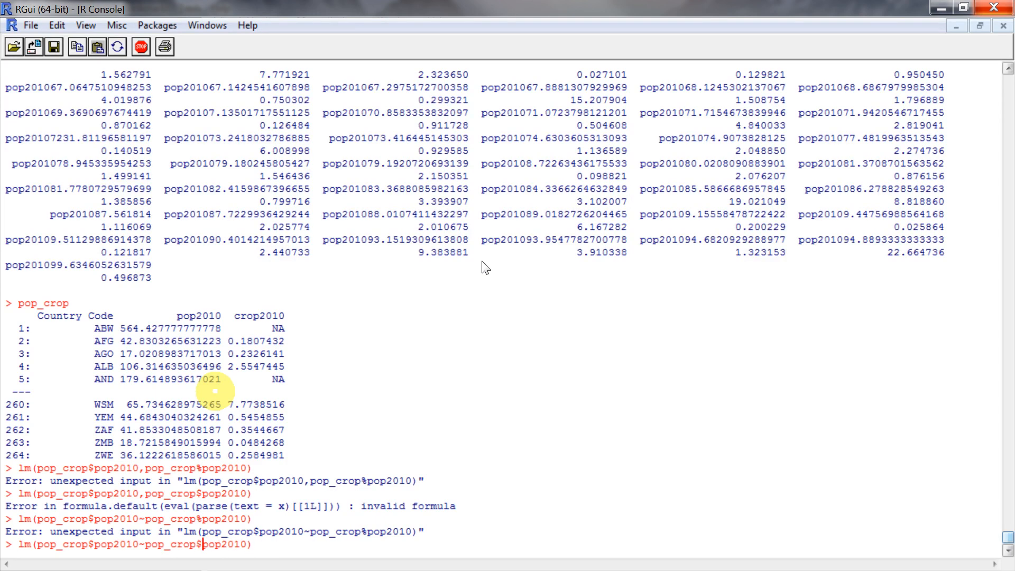
{"action": "key", "text": "Return"}
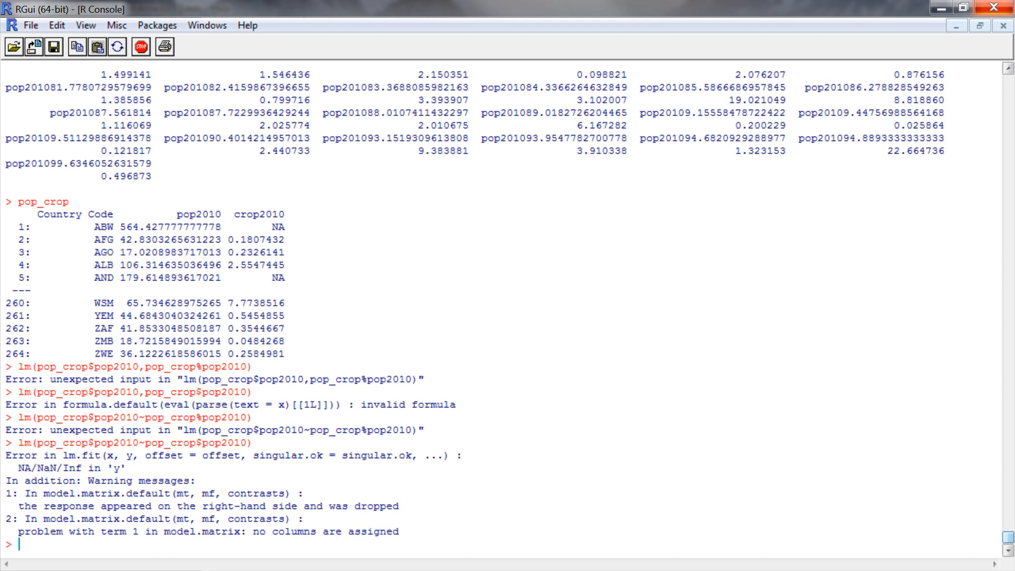
Copy the argument name na.action from the lm help page in the browser and add it with an equals sign to the recalled call in R
{"action": "key", "text": "alt+Tab"}
{"action": "left_click", "coordinate": [605, 307]}
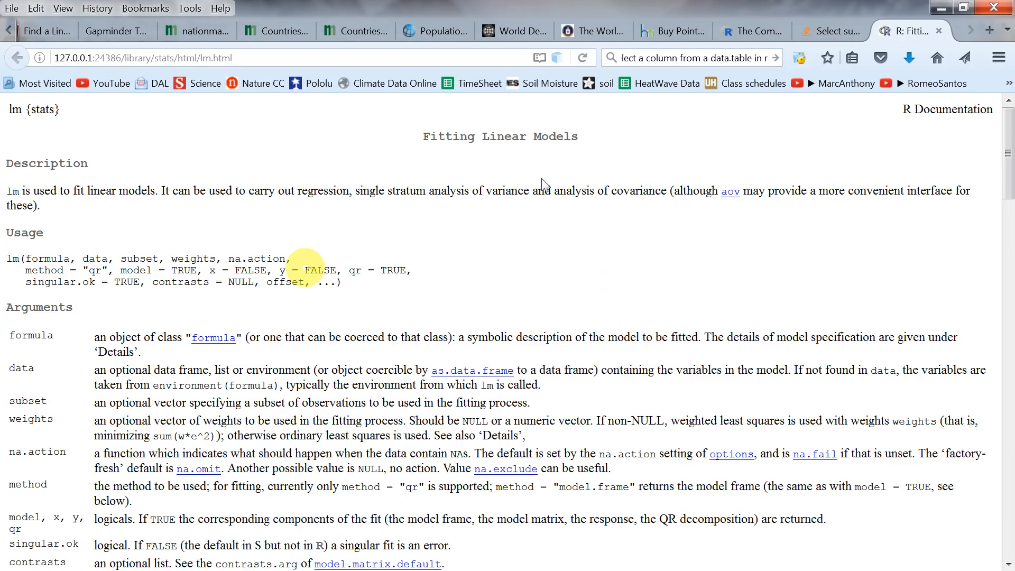
{"action": "left_click_drag", "start_coordinate": [230, 259], "coordinate": [285, 259]}
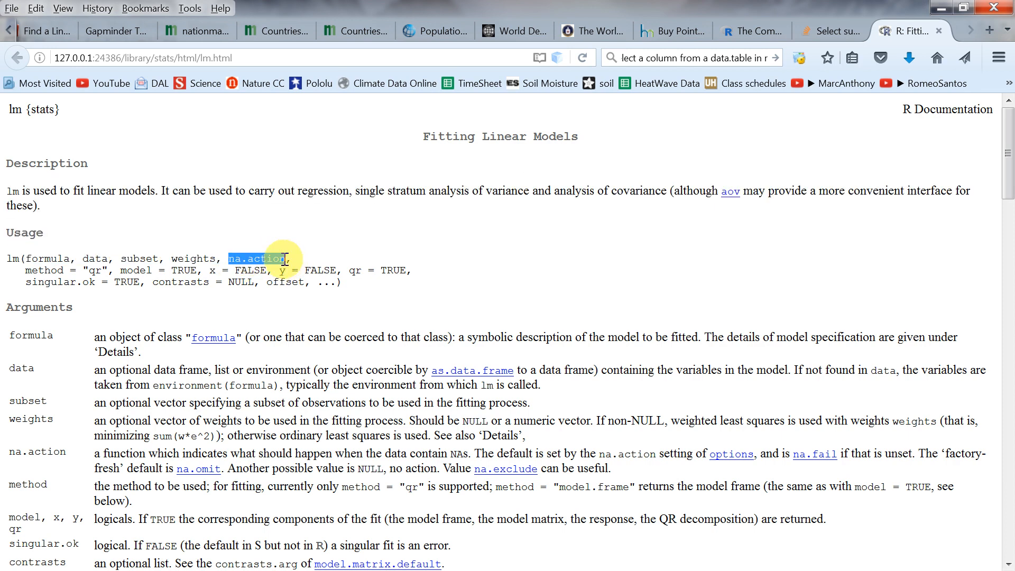
{"action": "key", "text": "alt+Tab"}
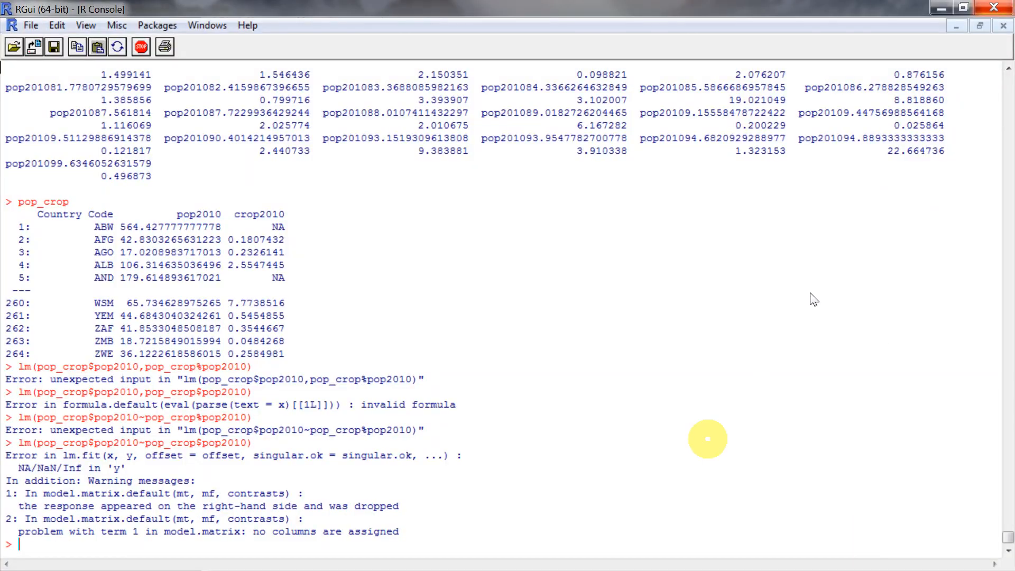
{"action": "key", "text": "Up"}
{"action": "type", "text": ","}
{"action": "key", "text": "ctrl+v"}
{"action": "type", "text": "="}
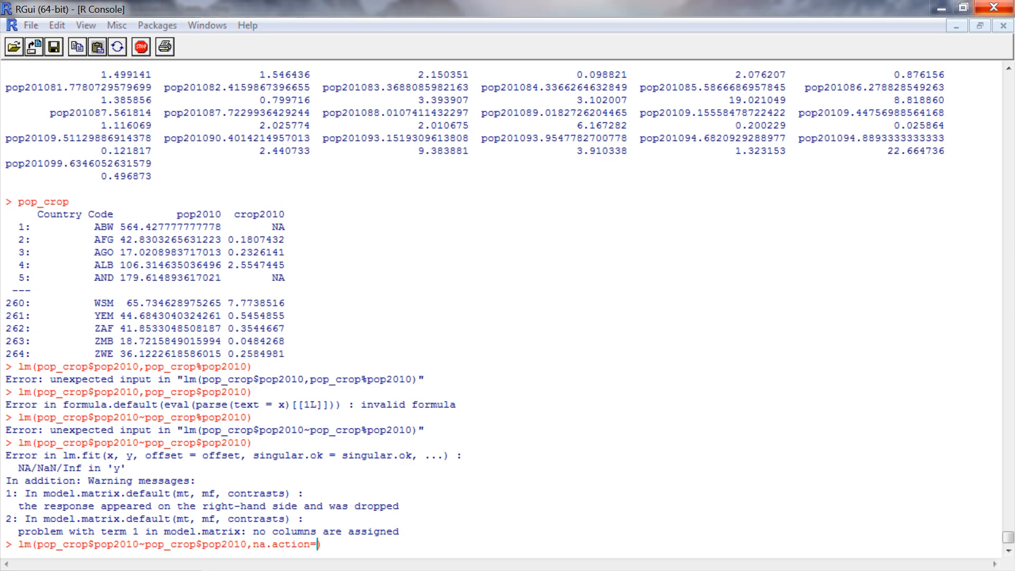
Copy na.exclude from the browser's lm help page as the na.action value and try running the call in R
{"action": "key", "text": "alt+Tab"}
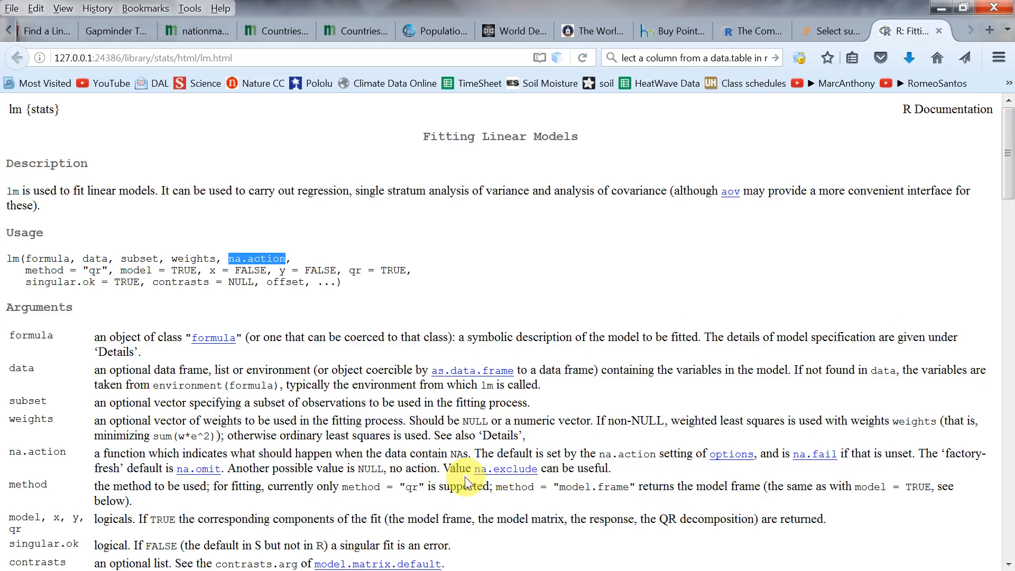
{"action": "left_click_drag", "start_coordinate": [478, 470], "coordinate": [539, 475]}
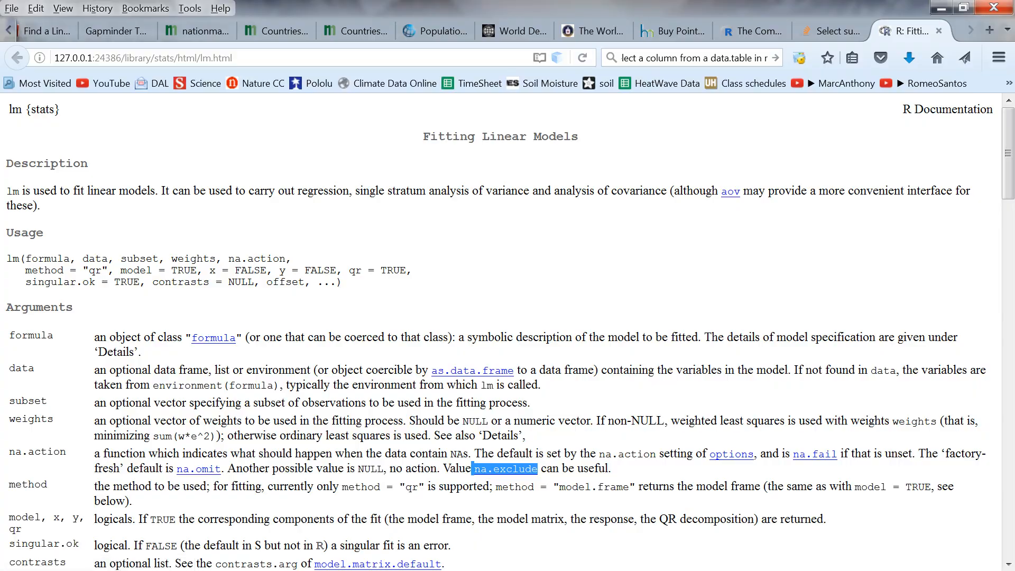
{"action": "key", "text": "alt+Tab"}
{"action": "key", "text": "ctrl+v"}
{"action": "key", "text": "Return"}
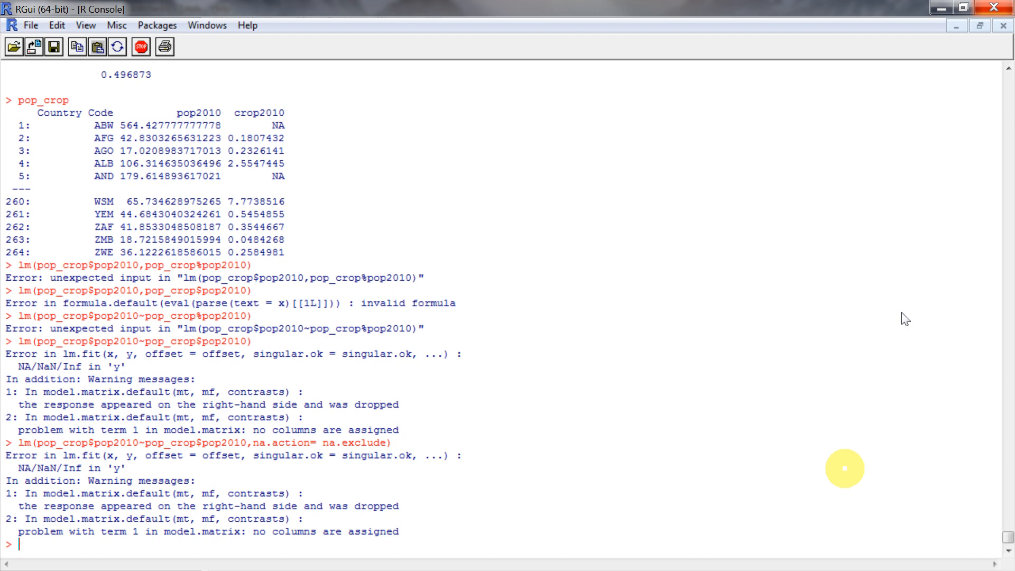
Recall the lm call and append the argument data=pop_crop, copying the table name from the formula
{"action": "key", "text": "Up"}
{"action": "key", "text": "Left"}
{"action": "type", "text": ",data="}
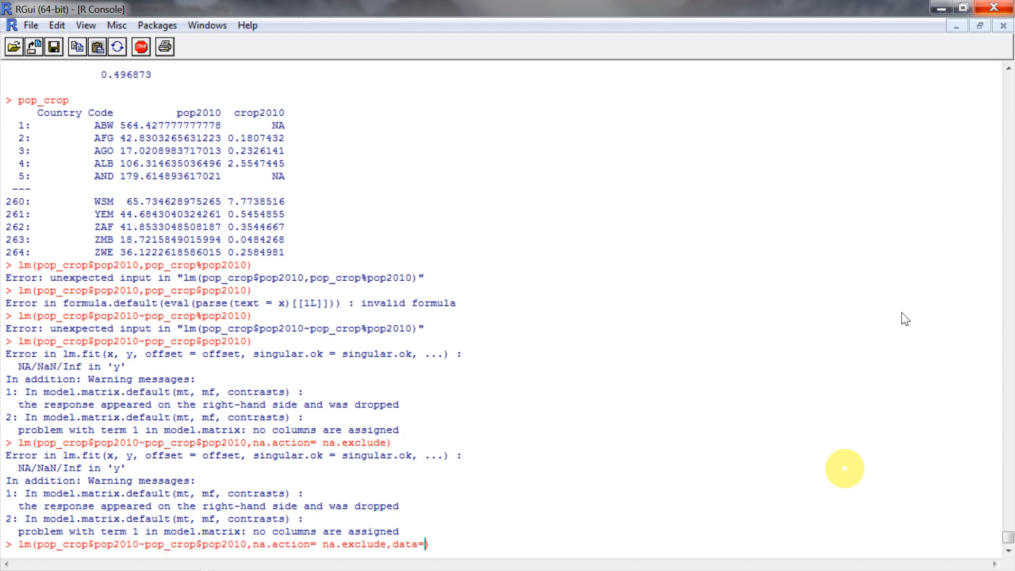
{"action": "left_click_drag", "start_coordinate": [41, 544], "coordinate": [84, 545]}
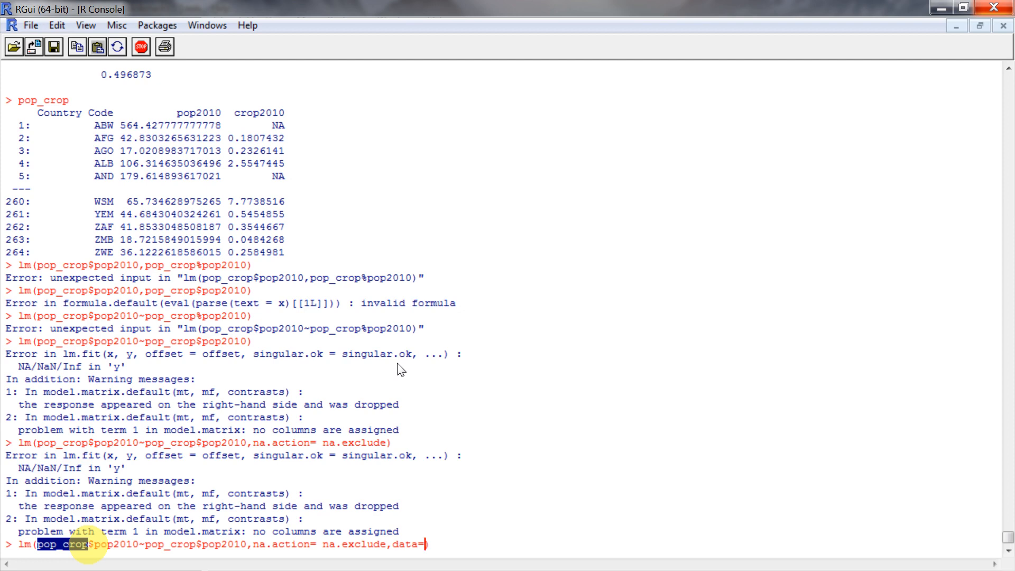
{"action": "key", "text": "ctrl+x"}
Remove both pop_crop$ prefixes from the formula and try lm(pop2010~pop2010,na.action= na.exclude,data=pop_crop)
{"action": "key", "text": "Left"}
{"action": "key", "text": "Left"}
{"action": "key", "text": "Left"}
{"action": "key", "text": "Left"}
{"action": "key", "text": "Left"}
{"action": "key", "text": "Left"}
{"action": "key", "text": "Left"}
{"action": "key", "text": "Left"}
{"action": "key", "text": "Left"}
{"action": "key", "text": "Left"}
{"action": "key", "text": "Left"}
{"action": "key", "text": "Left"}
{"action": "key", "text": "Left"}
{"action": "key", "text": "Left"}
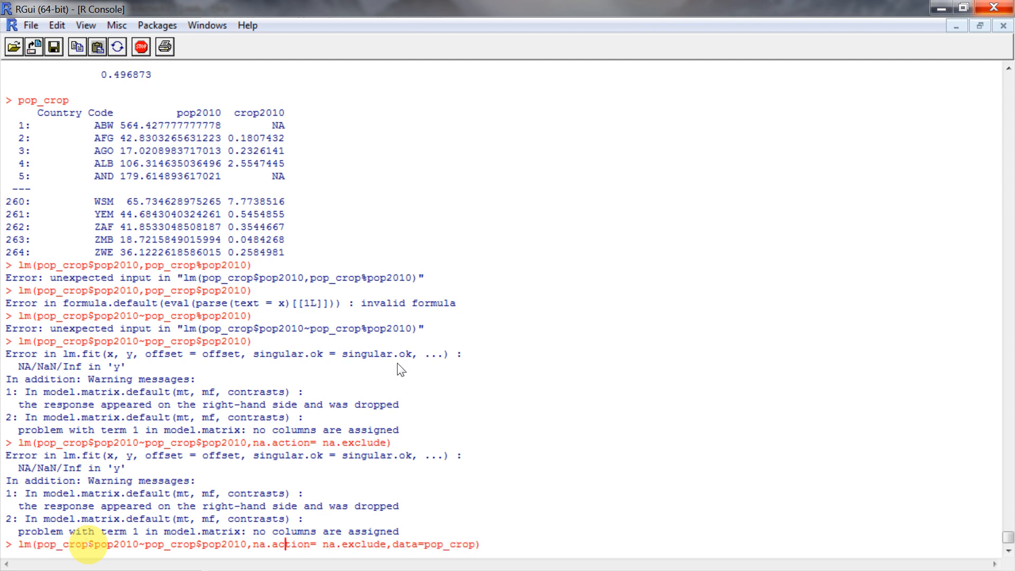
{"action": "key", "text": "BackSpace"}
{"action": "key", "text": "BackSpace"}
{"action": "key", "text": "BackSpace"}
{"action": "key", "text": "BackSpace"}
{"action": "key", "text": "BackSpace"}
{"action": "key", "text": "BackSpace"}
{"action": "key", "text": "BackSpace"}
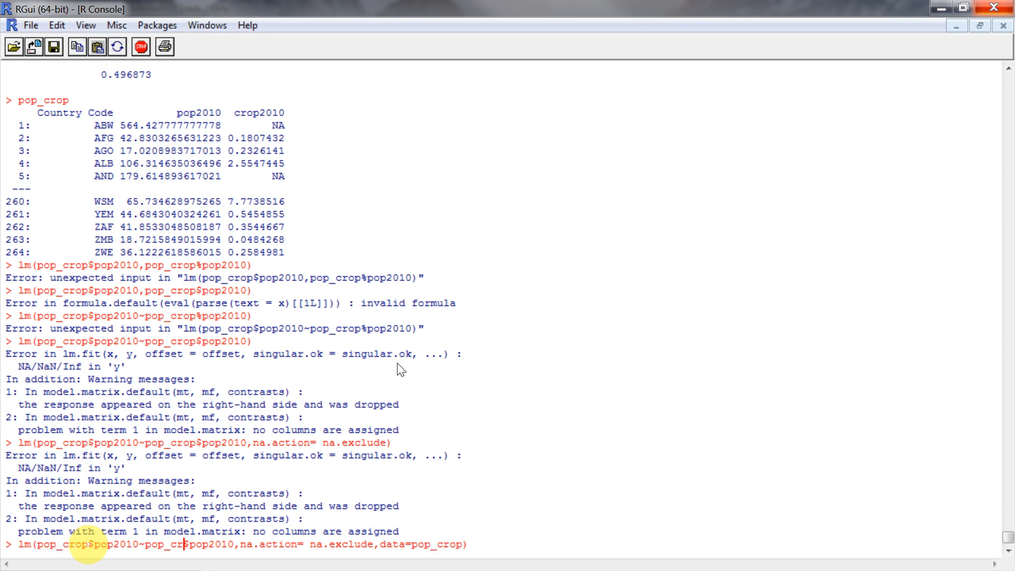
{"action": "key", "text": "Left"}
{"action": "key", "text": "Left"}
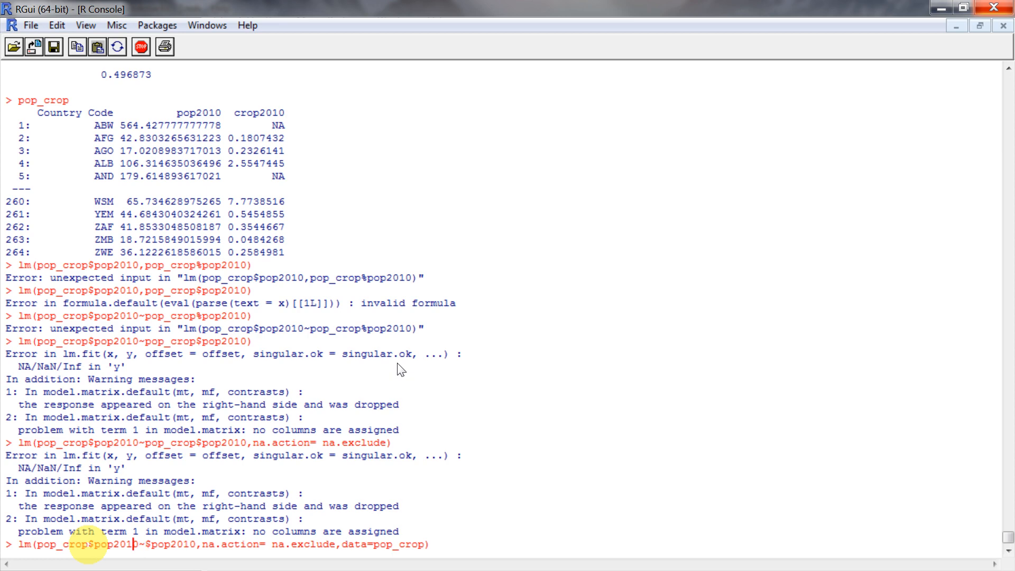
{"action": "key", "text": "BackSpace"}
{"action": "key", "text": "BackSpace"}
{"action": "key", "text": "BackSpace"}
{"action": "key", "text": "BackSpace"}
{"action": "key", "text": "BackSpace"}
{"action": "key", "text": "BackSpace"}
{"action": "key", "text": "BackSpace"}
{"action": "key", "text": "BackSpace"}
{"action": "key", "text": "BackSpace"}
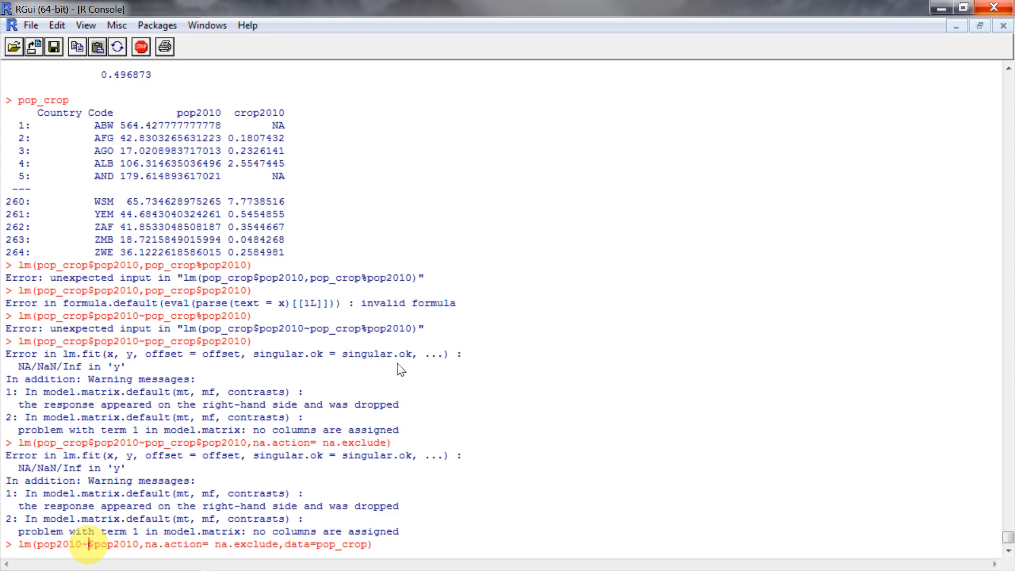
{"action": "key", "text": "BackSpace"}
{"action": "key", "text": "Return"}
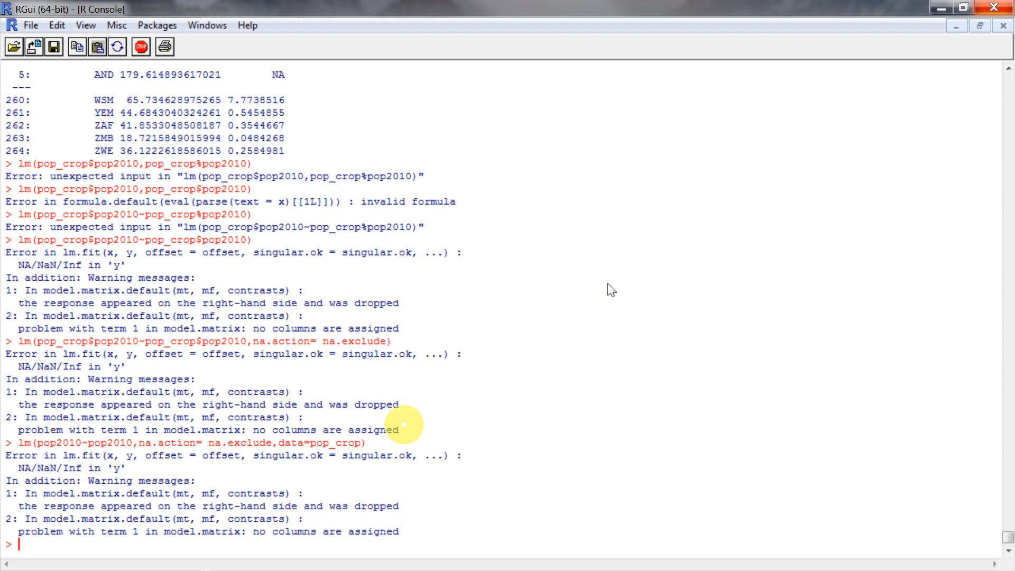
Check the class of every column in the merged table with sapply(pop_crop,class)
{"action": "type", "text": "sapply("}
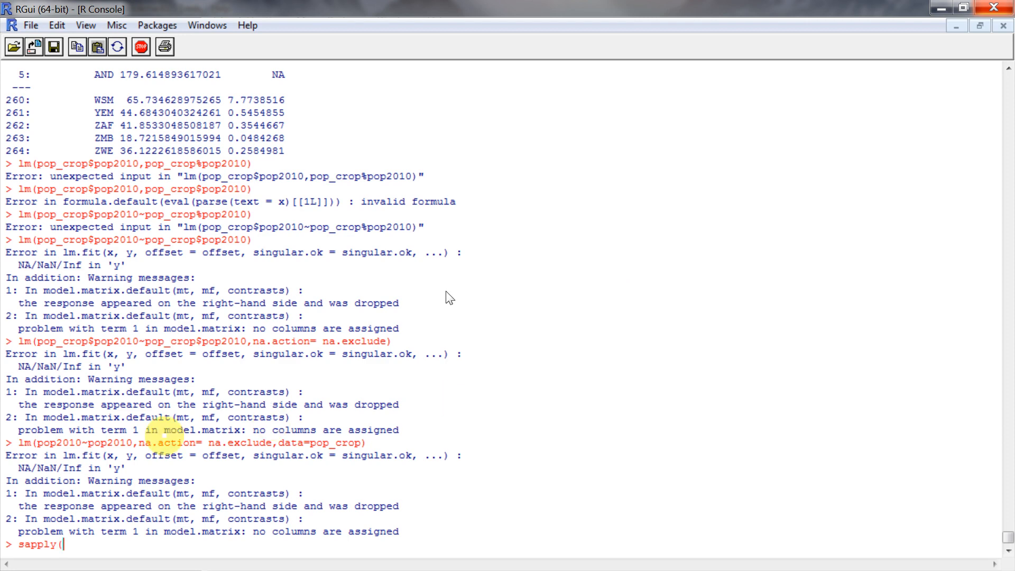
{"action": "left_click_drag", "start_coordinate": [311, 443], "coordinate": [361, 443]}
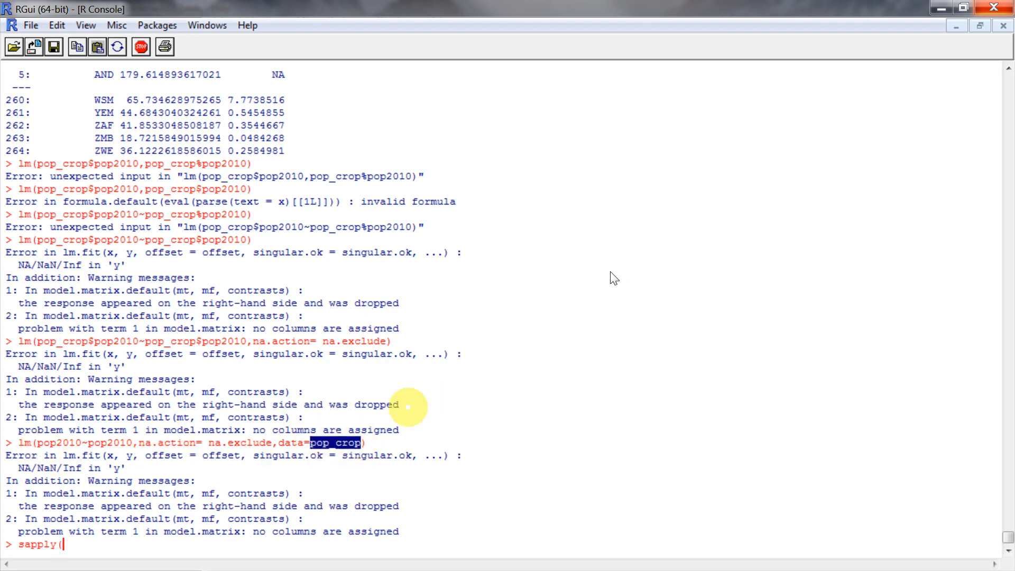
{"action": "key", "text": "ctrl+v"}
{"action": "type", "text": ","}
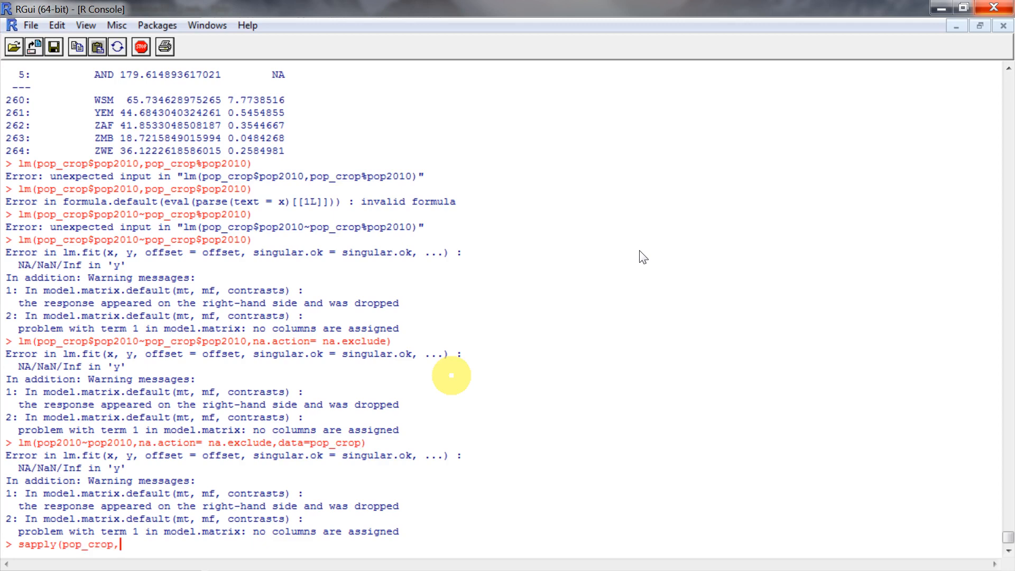
{"action": "type", "text": "class)"}
{"action": "key", "text": "Return"}
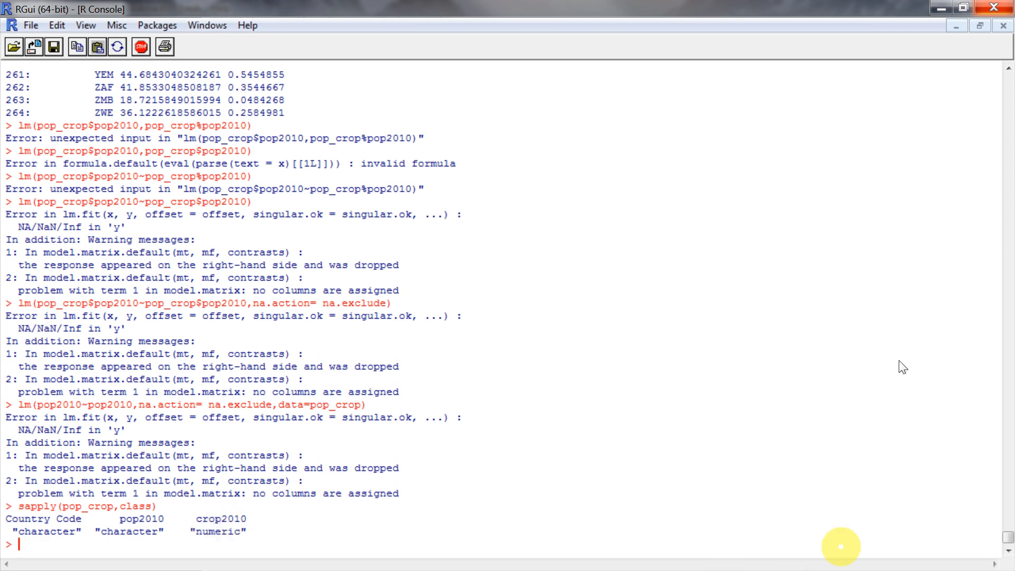
Switch to the browser and search the web for "how to convert data from character to numeric in r"
{"action": "key", "text": "alt+Tab"}
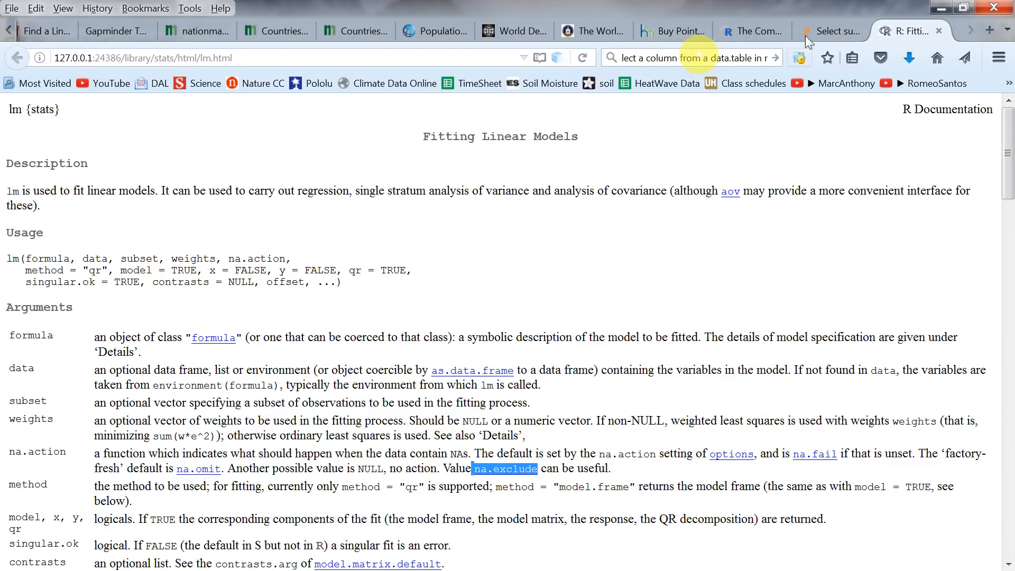
{"action": "left_click", "coordinate": [711, 58]}
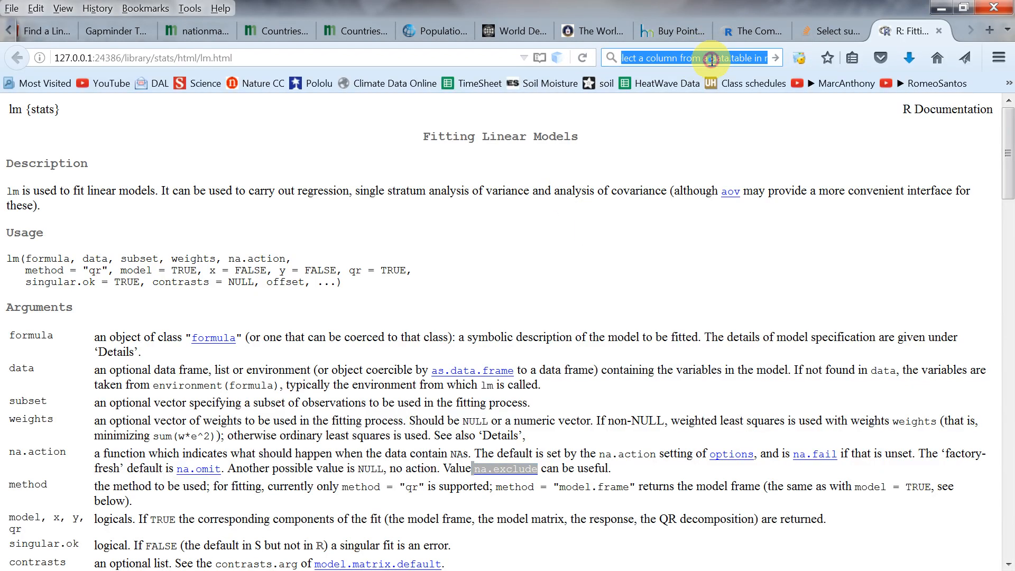
{"action": "type", "text": "how"}
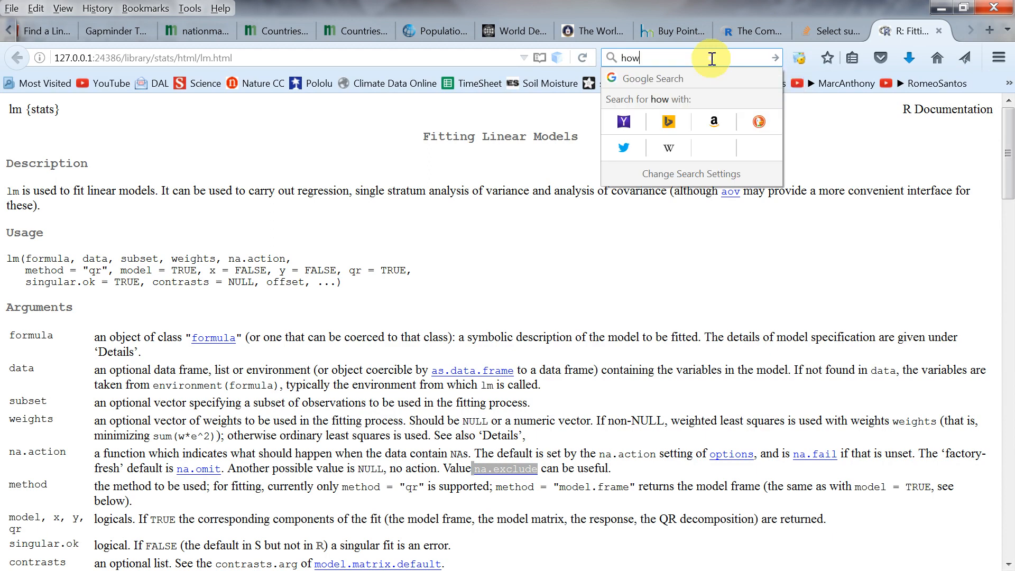
{"action": "type", "text": " to convert"}
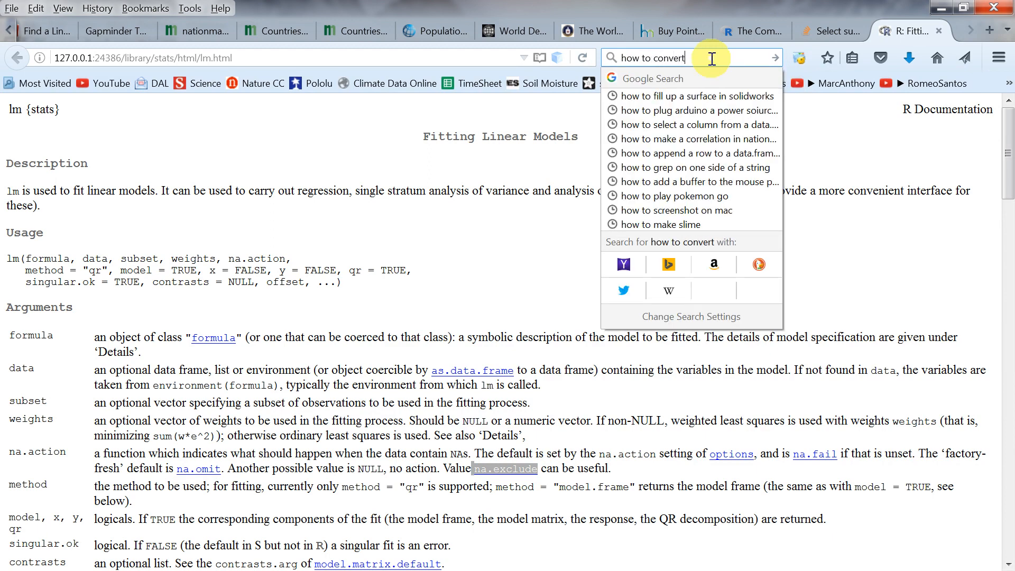
{"action": "type", "text": " data from character to numeric in r"}
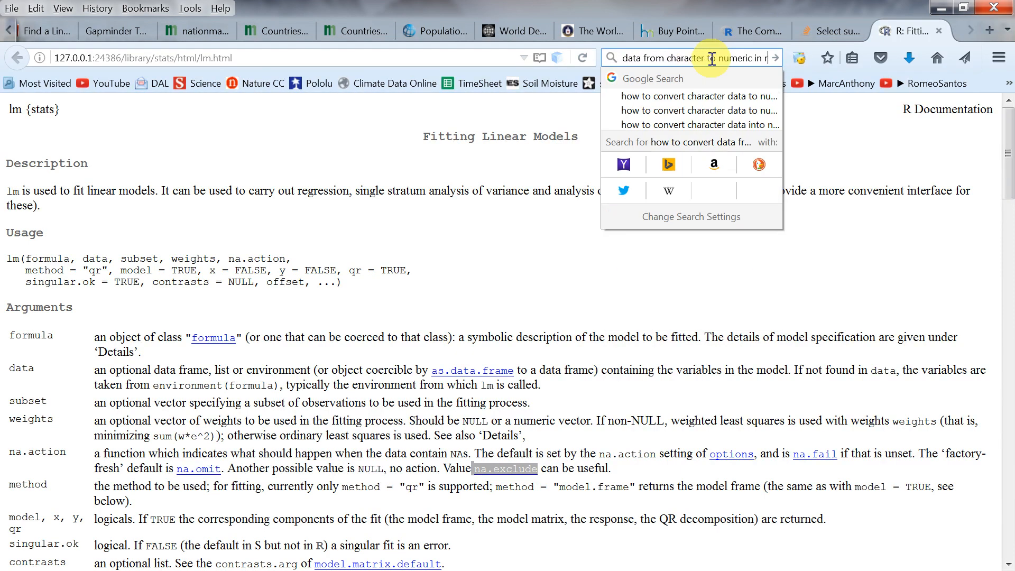
{"action": "key", "text": "Return"}
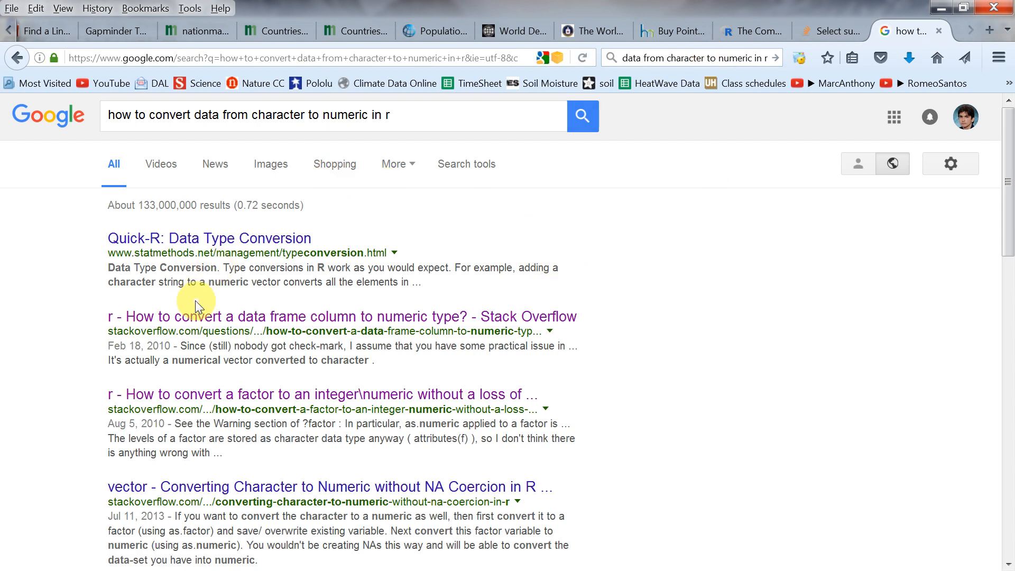
Open the Stack Overflow question about converting a data frame column to numeric type and read its answers for conversion code
{"action": "left_click", "coordinate": [335, 322]}
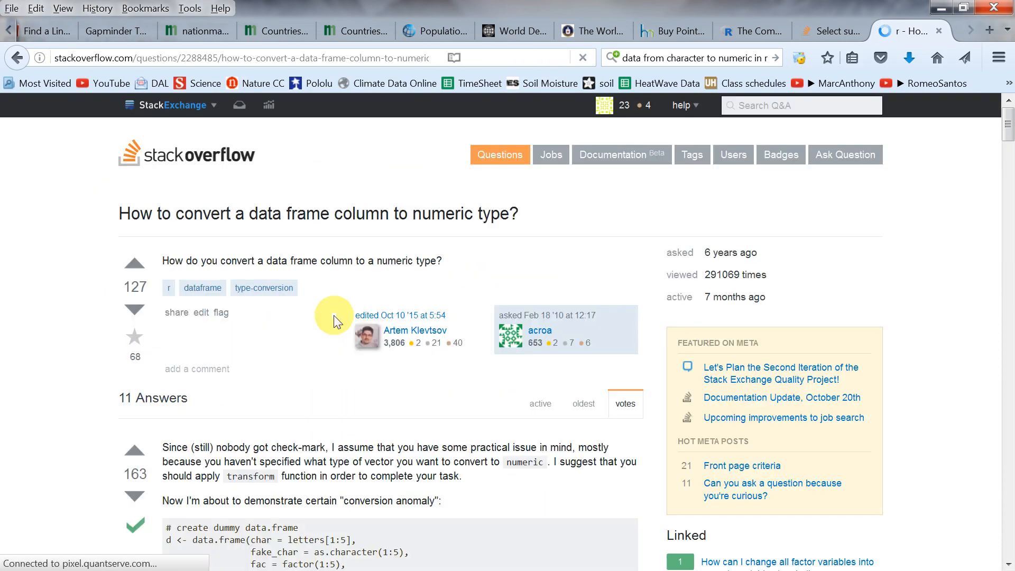
{"action": "scroll", "coordinate": [293, 385], "scroll_direction": "down", "scroll_amount": 3}
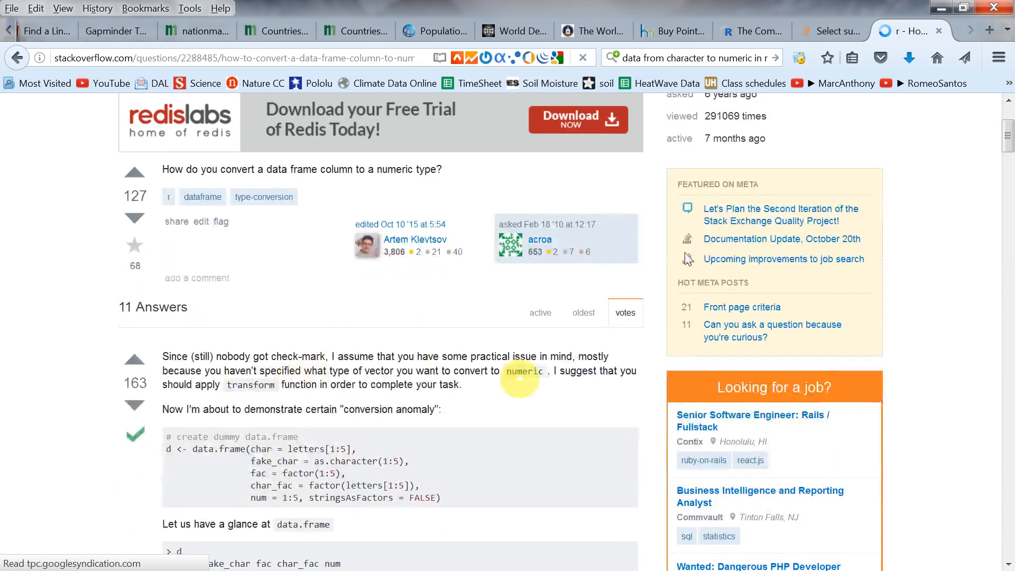
{"action": "scroll", "coordinate": [519, 379], "scroll_direction": "down", "scroll_amount": 5}
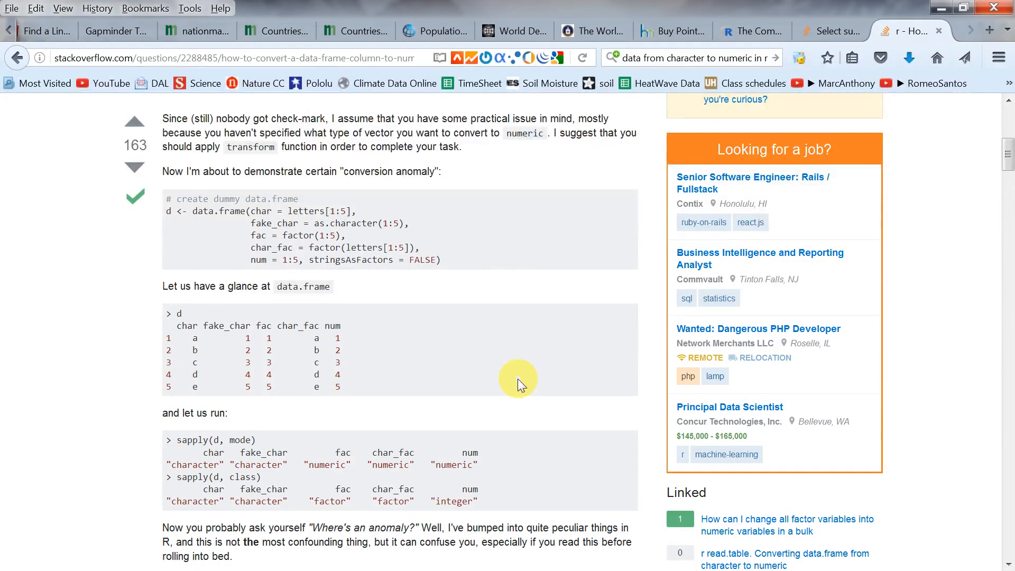
{"action": "scroll", "coordinate": [519, 379], "scroll_direction": "down", "scroll_amount": 7}
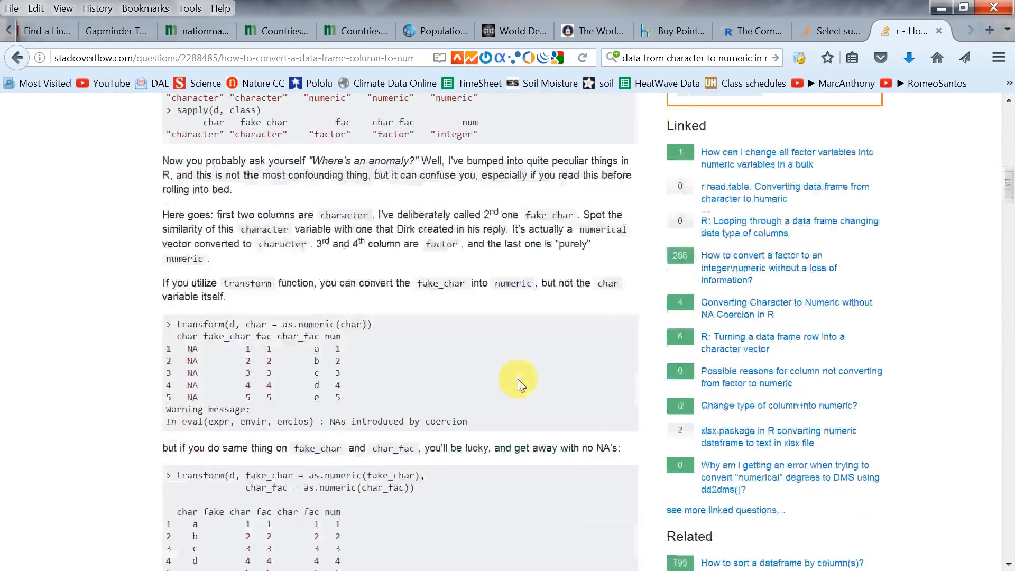
{"action": "scroll", "coordinate": [518, 379], "scroll_direction": "down", "scroll_amount": 2}
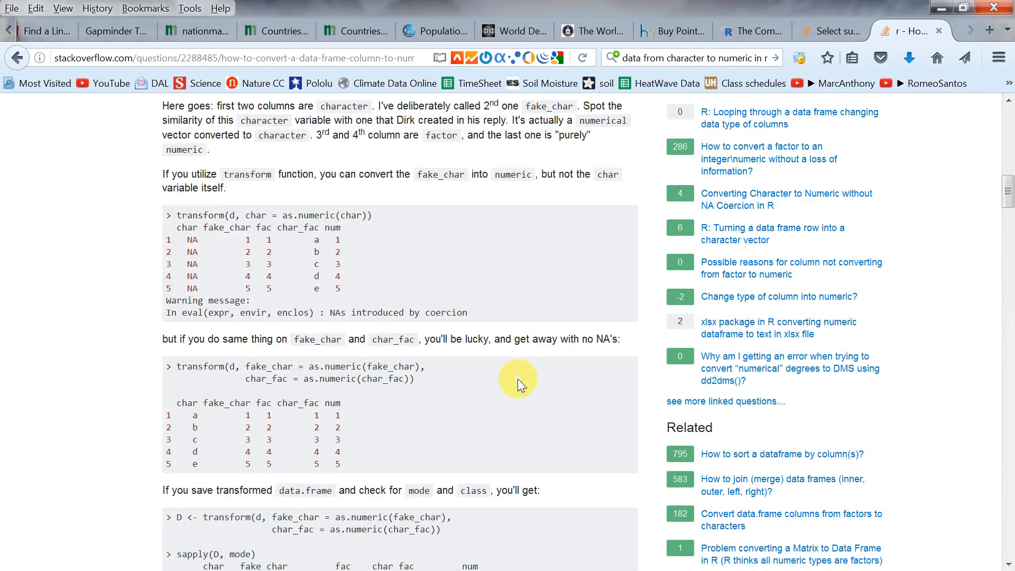
{"action": "scroll", "coordinate": [518, 379], "scroll_direction": "down", "scroll_amount": 12}
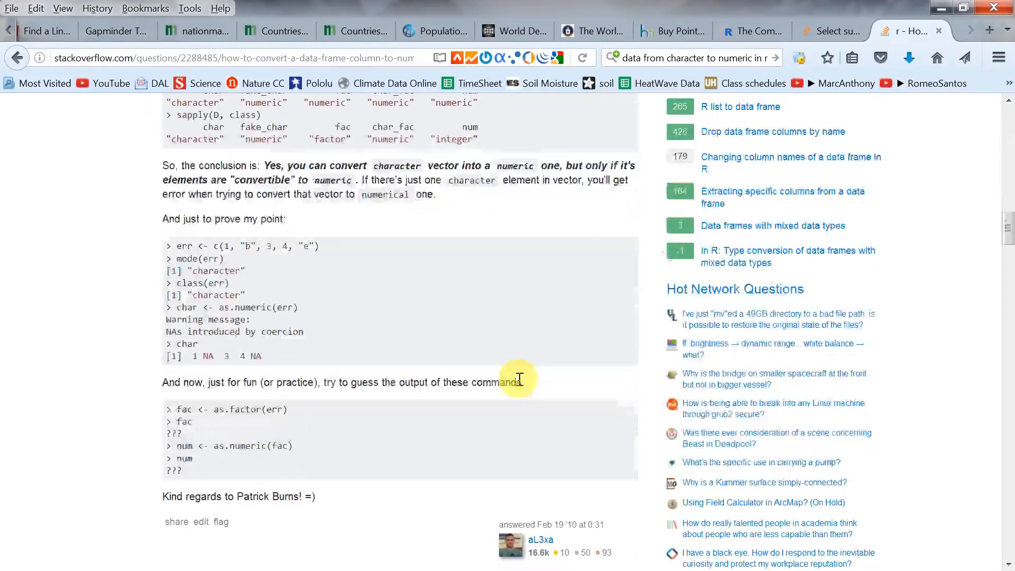
{"action": "scroll", "coordinate": [461, 379], "scroll_direction": "down", "scroll_amount": 6}
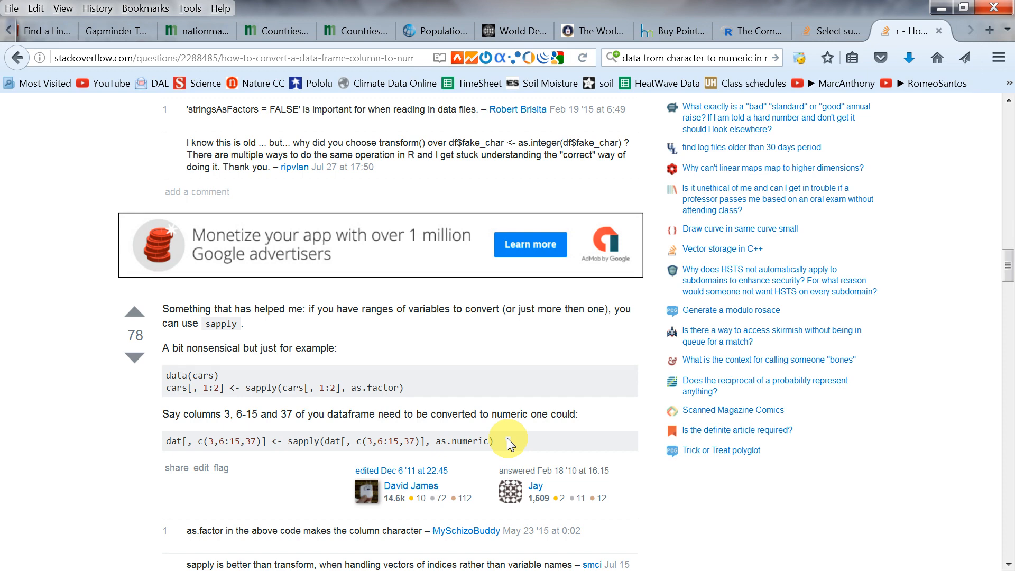
Select the sapply line converting columns c(3,6:15,37) with as.numeric, and read on to the answer using as.numeric(as.character(dat$x))
{"action": "left_click_drag", "start_coordinate": [506, 441], "coordinate": [478, 309]}
{"action": "left_click_drag", "start_coordinate": [200, 449], "coordinate": [167, 440]}
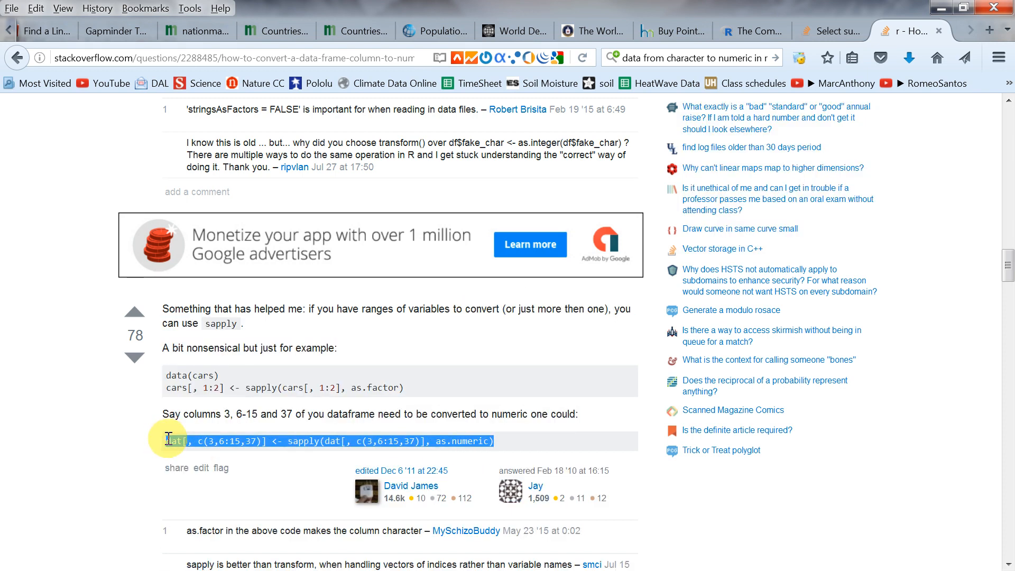
{"action": "scroll", "coordinate": [386, 412], "scroll_direction": "down", "scroll_amount": 10}
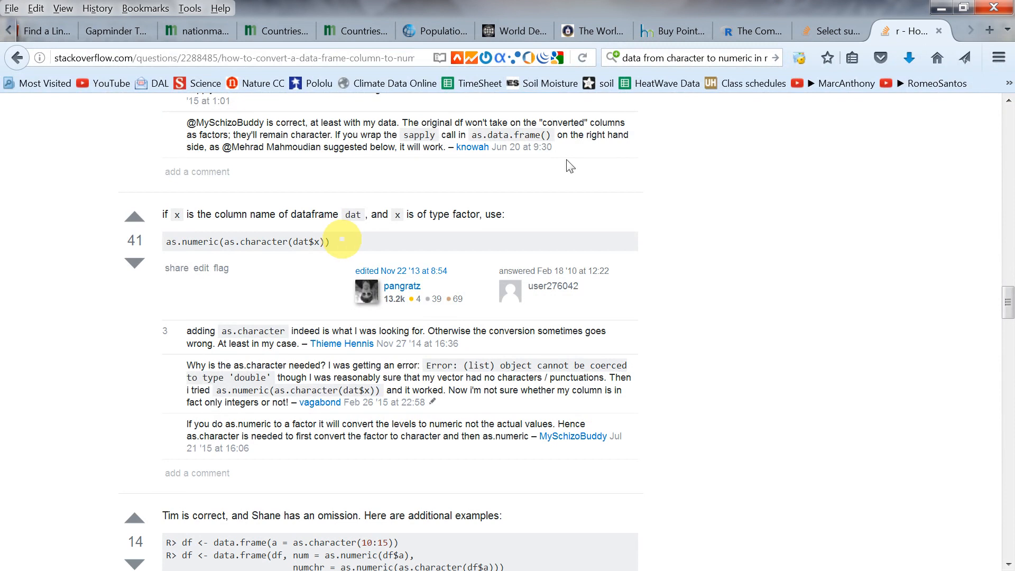
Copy as.numeric(as.character(dat$x)) from the Stack Overflow answer, switch to RGui and paste it at a fresh console prompt
{"action": "left_click_drag", "start_coordinate": [331, 242], "coordinate": [167, 244]}
{"action": "key", "text": "ctrl+c"}
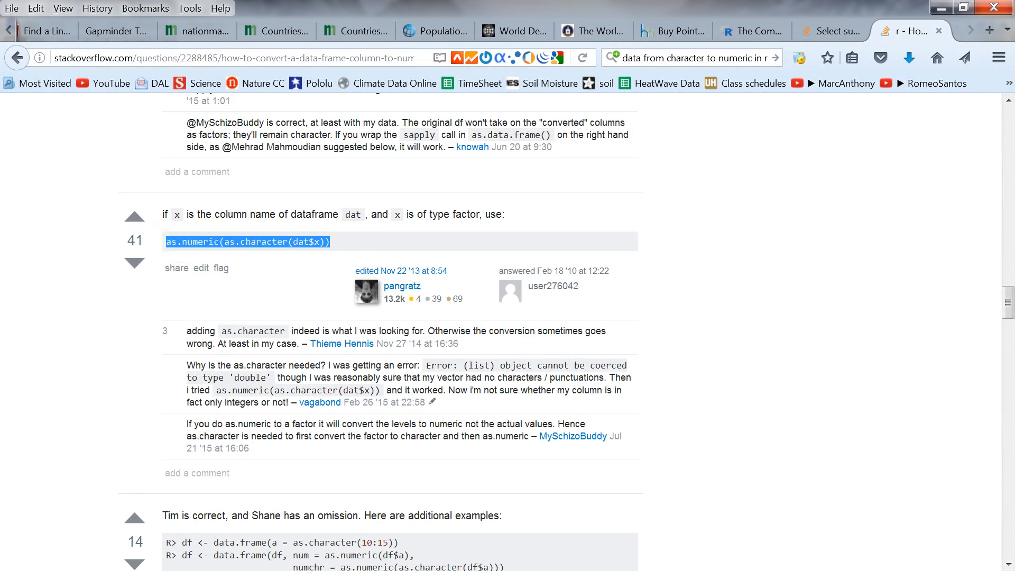
{"action": "key", "text": "alt+Tab"}
{"action": "left_click", "coordinate": [906, 332]}
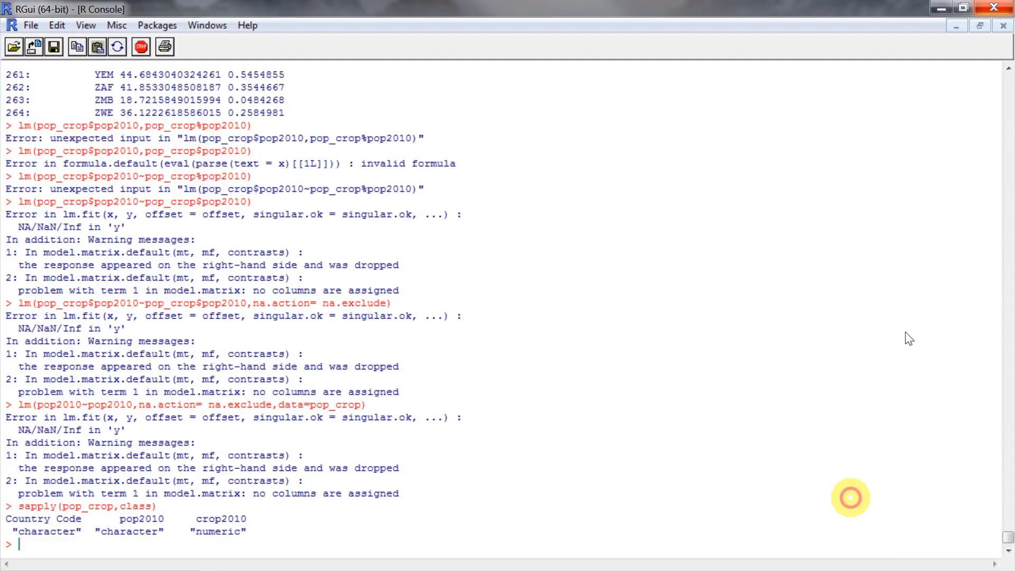
{"action": "key", "text": "Return"}
{"action": "key", "text": "Return"}
{"action": "key", "text": "ctrl+v"}
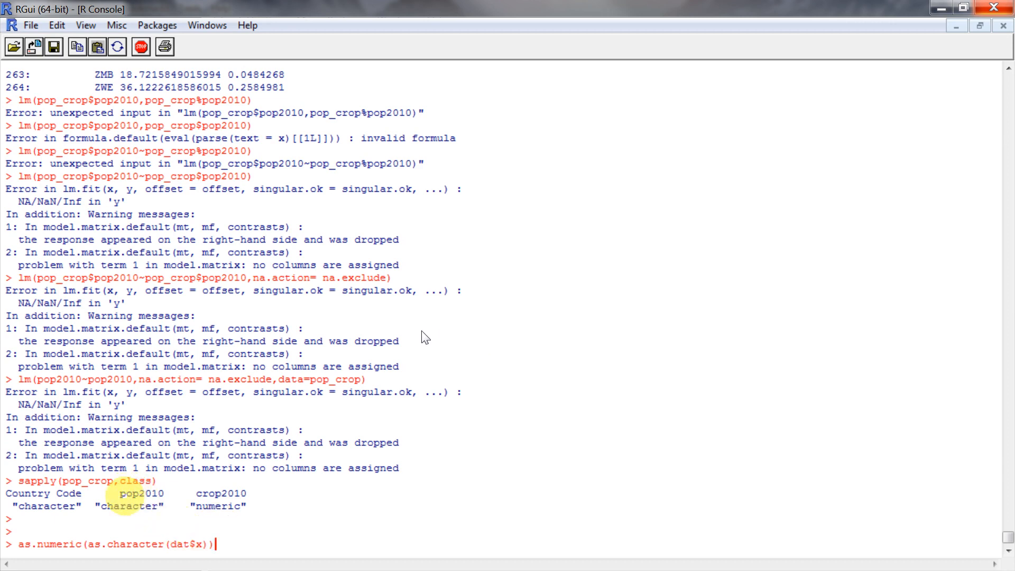
Replace the data frame name dat in the as.numeric command with pop_crop, copied from the sapply line
{"action": "left_click_drag", "start_coordinate": [65, 482], "coordinate": [113, 481]}
{"action": "key", "text": "ctrl+c"}
{"action": "key", "text": "Left"}
{"action": "key", "text": "Left"}
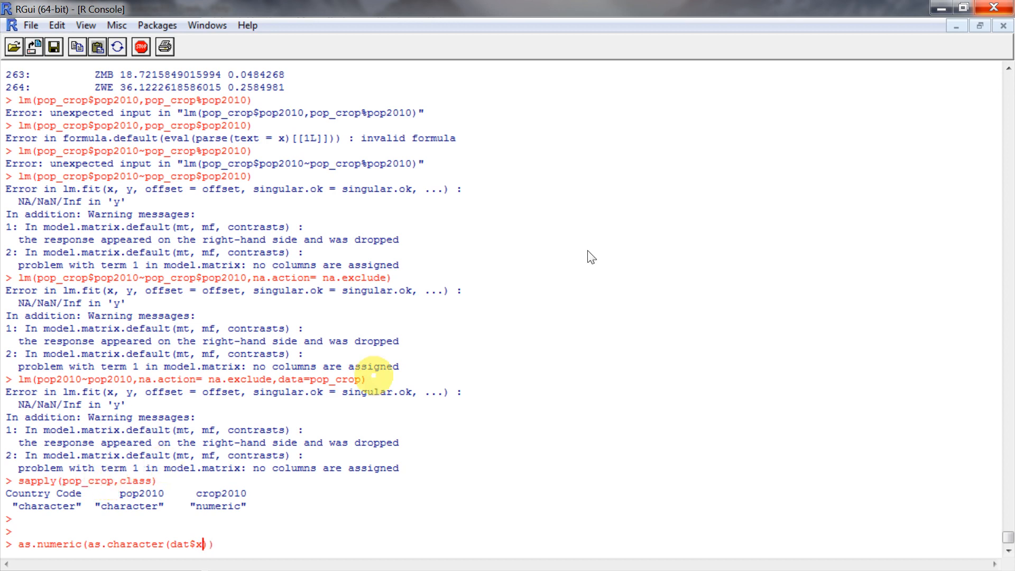
{"action": "key", "text": "BackSpace"}
{"action": "key", "text": "BackSpace"}
{"action": "key", "text": "Delete"}
{"action": "key", "text": "ctrl+v"}
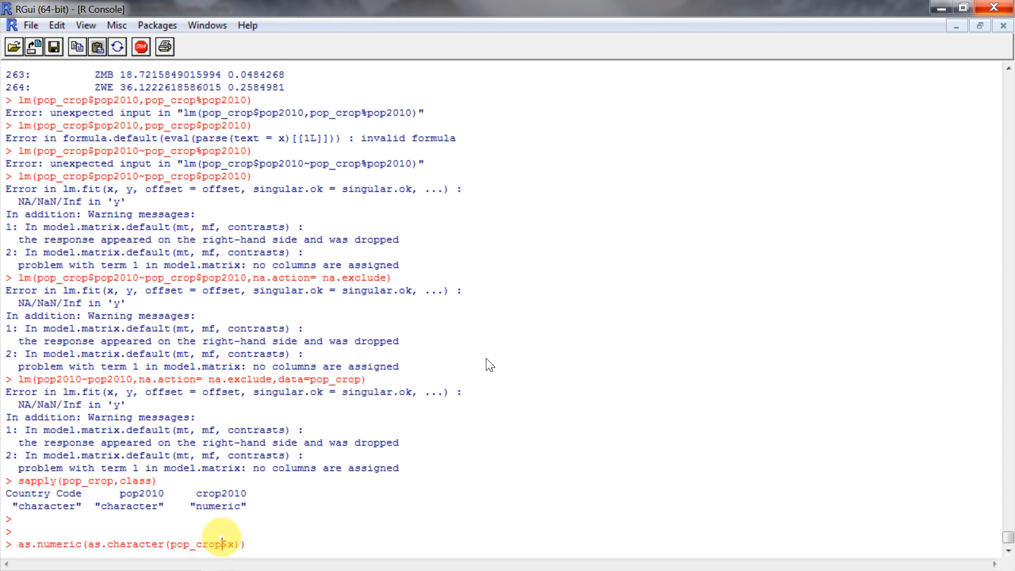
Replace the column name x with pop2010 and run as.numeric(as.character(pop_crop$pop2010))
{"action": "left_click_drag", "start_coordinate": [120, 493], "coordinate": [163, 493]}
{"action": "key", "text": "ctrl+c"}
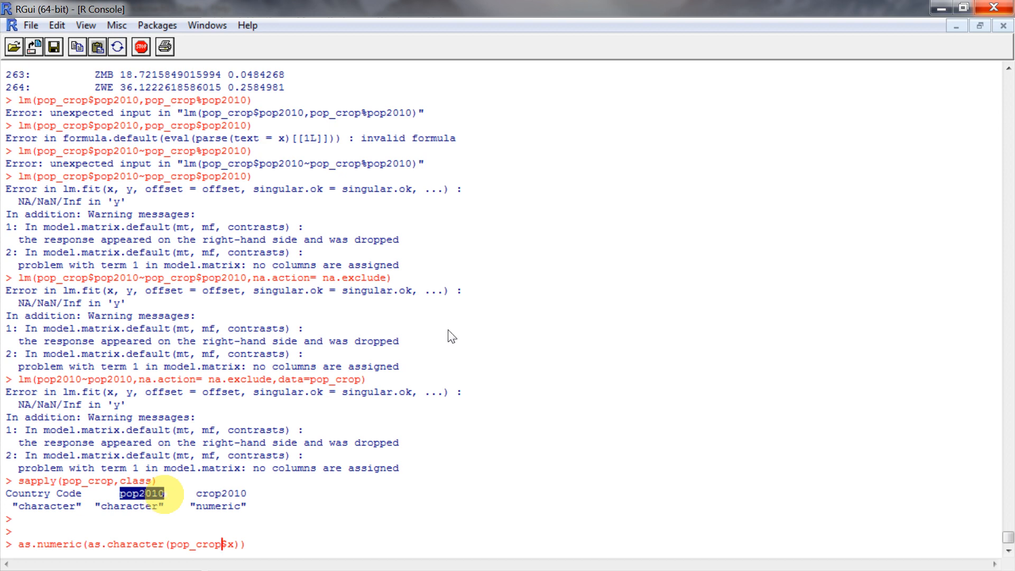
{"action": "key", "text": "Right"}
{"action": "key", "text": "Right"}
{"action": "key", "text": "BackSpace"}
{"action": "key", "text": "ctrl+v"}
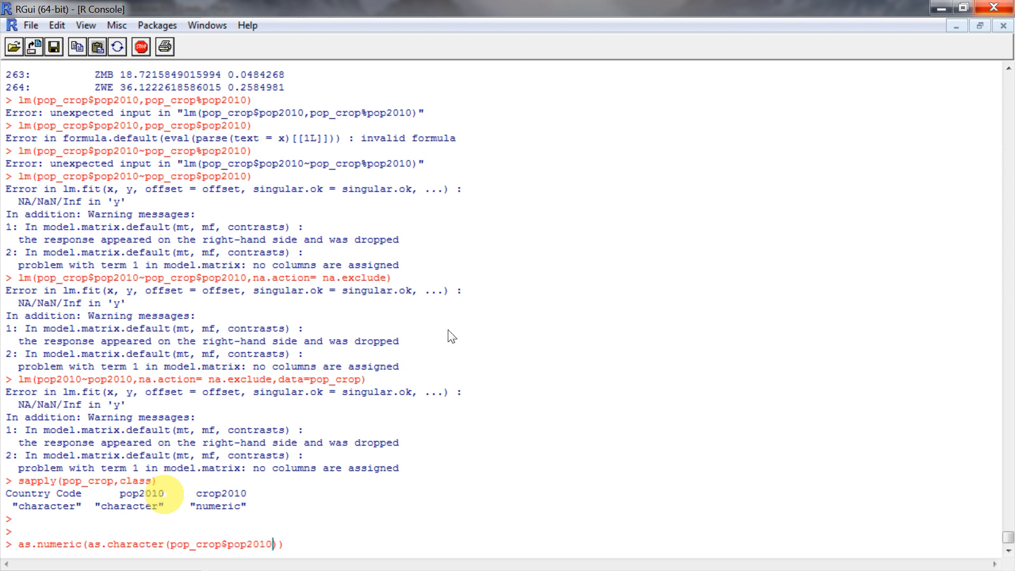
{"action": "key", "text": "Return"}
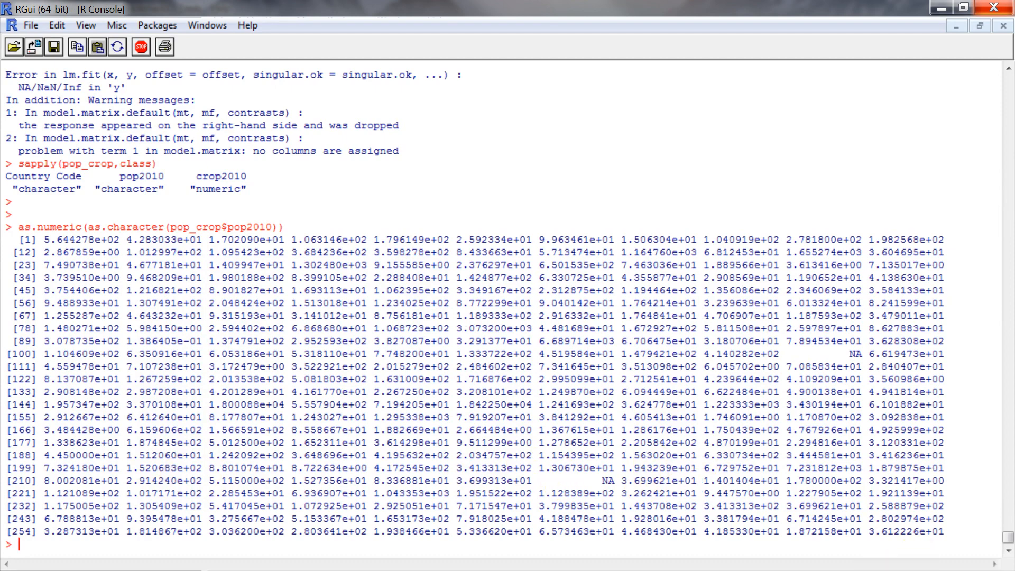
Switch to the browser, look over the next Stack Overflow answer's data.frame conversion example, and return to RGui
{"action": "key", "text": "alt+Tab"}
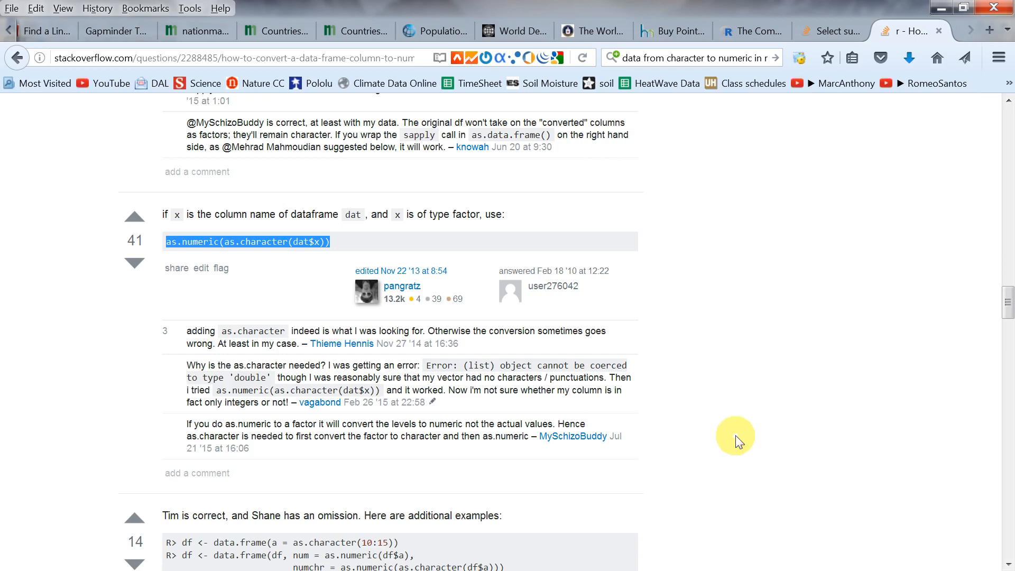
{"action": "scroll", "coordinate": [756, 439], "scroll_direction": "down", "scroll_amount": 5}
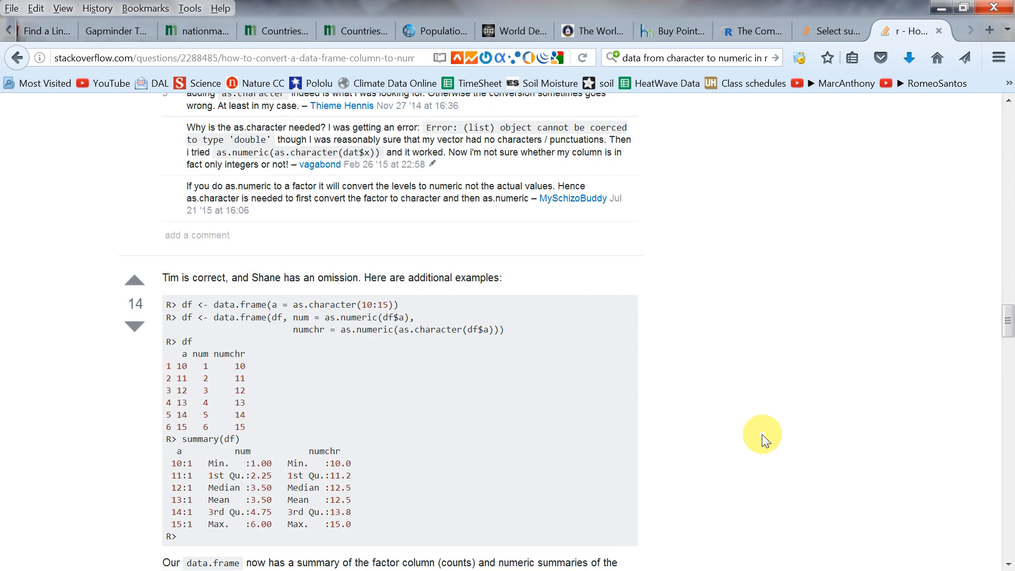
{"action": "scroll", "coordinate": [761, 437], "scroll_direction": "up", "scroll_amount": 2}
{"action": "key", "text": "alt+Tab"}
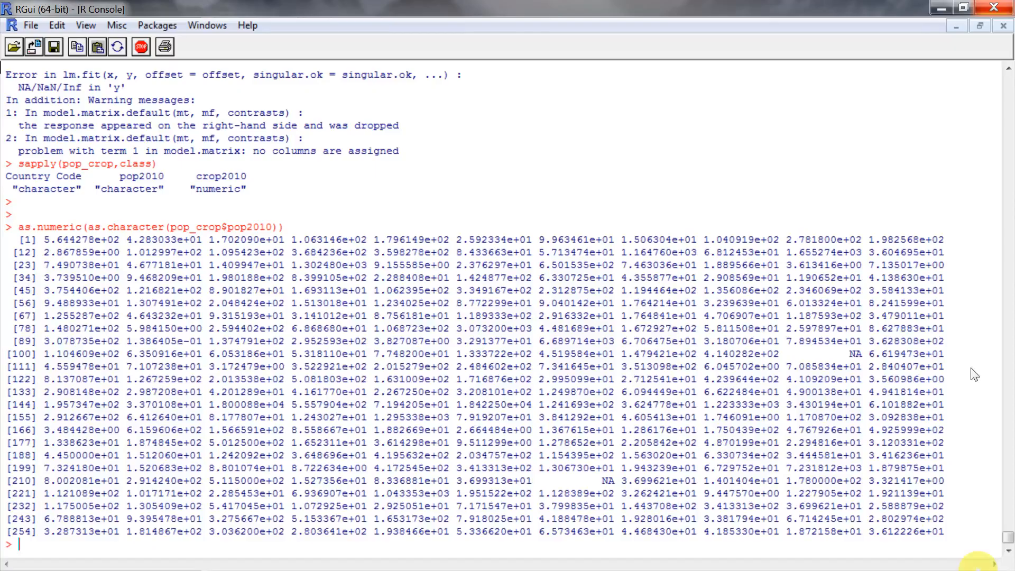
Start a new command at the prompt with pop_cropNumer=data.table(pop_crop$, reusing the table reference from the as.numeric line
{"action": "key", "text": "Return"}
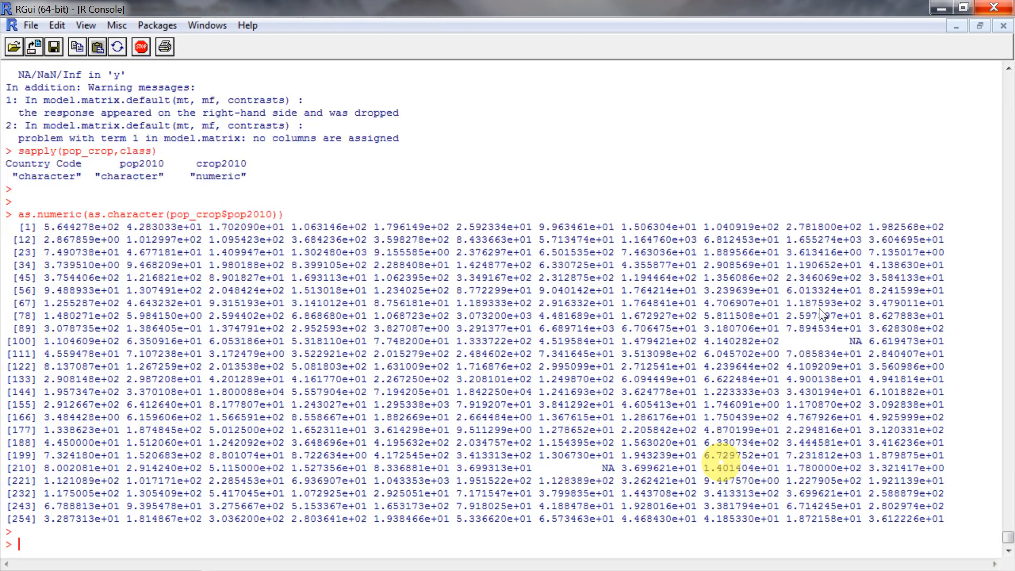
{"action": "type", "text": "pop_cropNumer=data.table("}
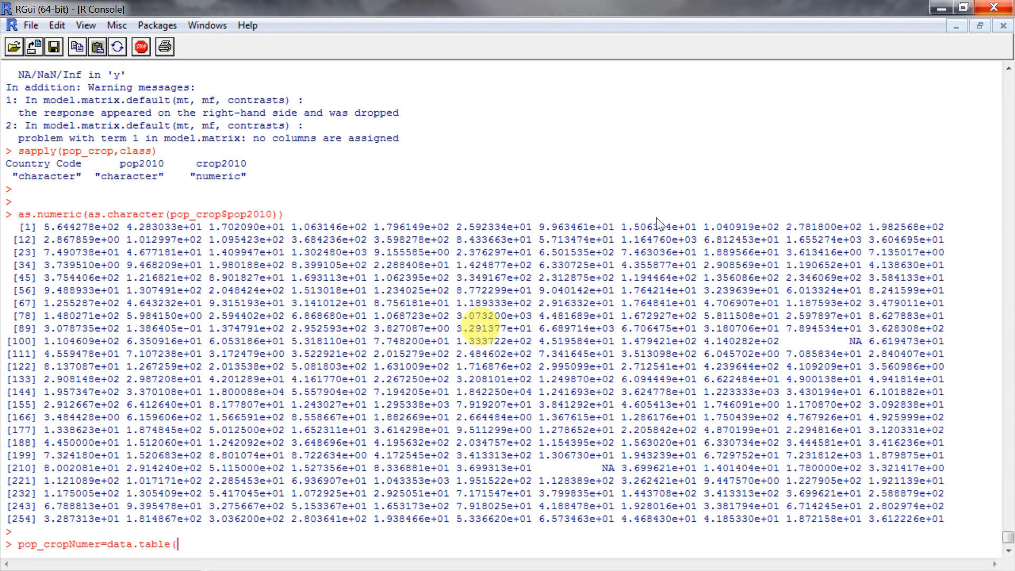
{"action": "left_click", "coordinate": [172, 214]}
{"action": "left_click_drag", "start_coordinate": [172, 214], "coordinate": [226, 214]}
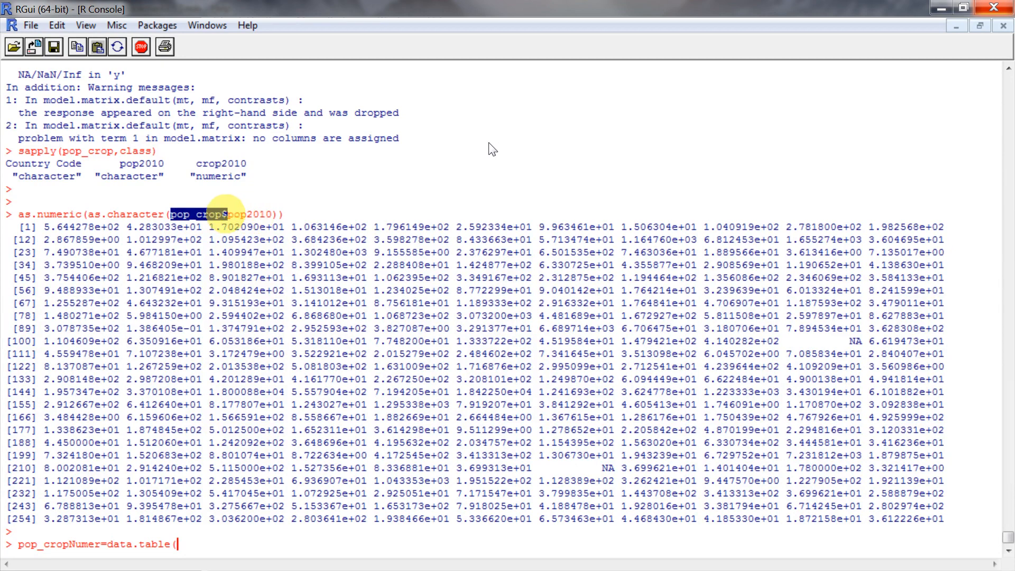
{"action": "key", "text": "ctrl+c"}
{"action": "key", "text": "ctrl+v"}
Copy the Country Code heading from the printed pop_crop table and add it after pop_crop$ in the data.table call, followed by a comma
{"action": "scroll", "coordinate": [175, 217], "scroll_direction": "up", "scroll_amount": 5}
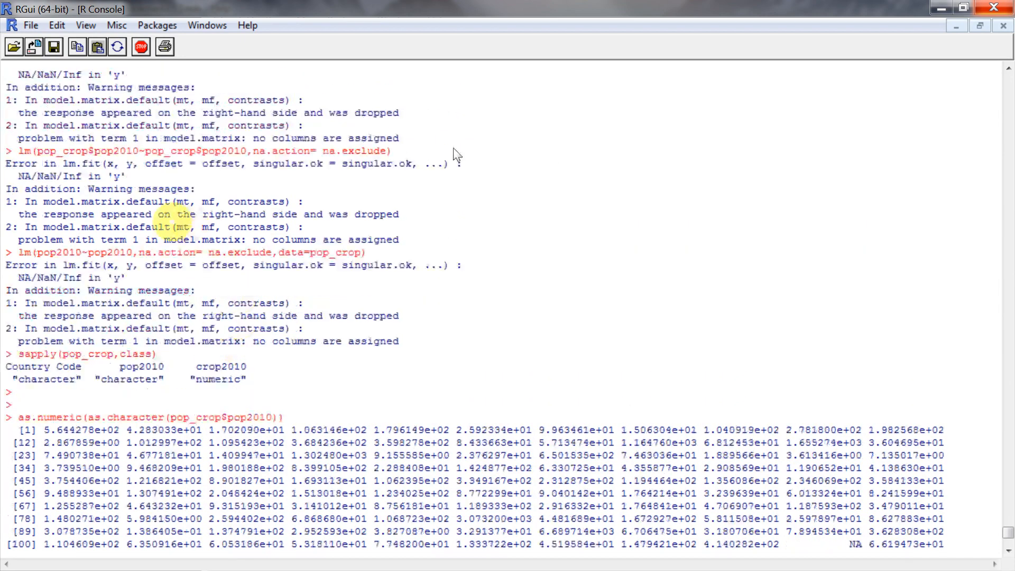
{"action": "scroll", "coordinate": [458, 155], "scroll_direction": "up", "scroll_amount": 4}
{"action": "scroll", "coordinate": [374, 139], "scroll_direction": "up", "scroll_amount": 6}
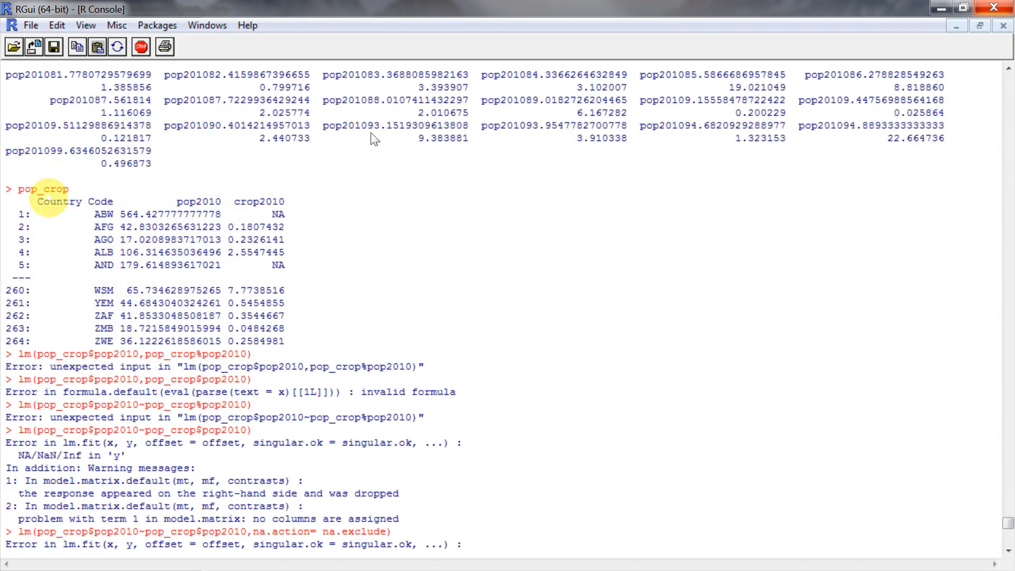
{"action": "left_click_drag", "start_coordinate": [37, 202], "coordinate": [112, 201]}
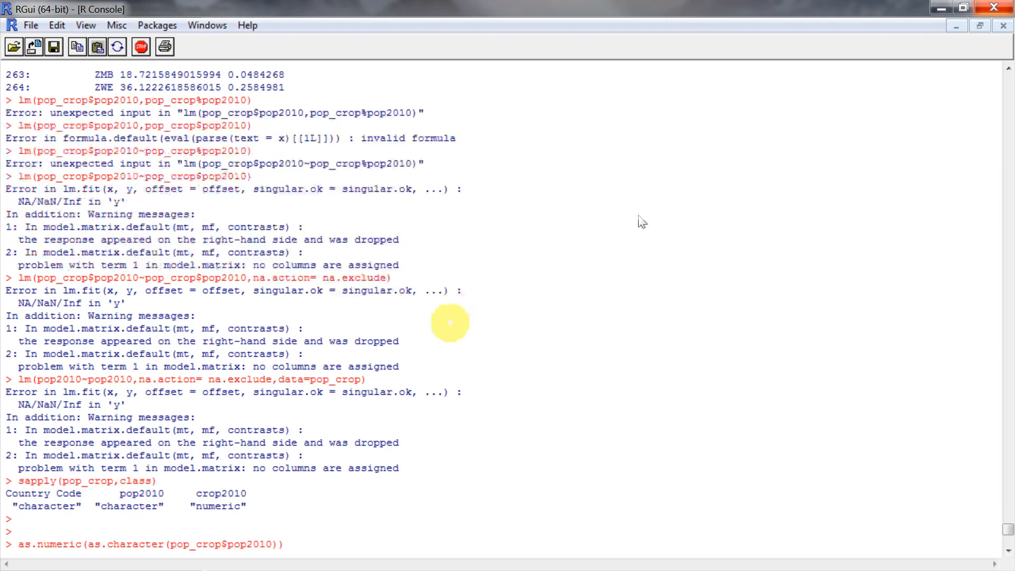
{"action": "key", "text": "Return"}
{"action": "key", "text": "Return"}
{"action": "type", "text": "pop_cropNumer=data.table(pop_crop$"}
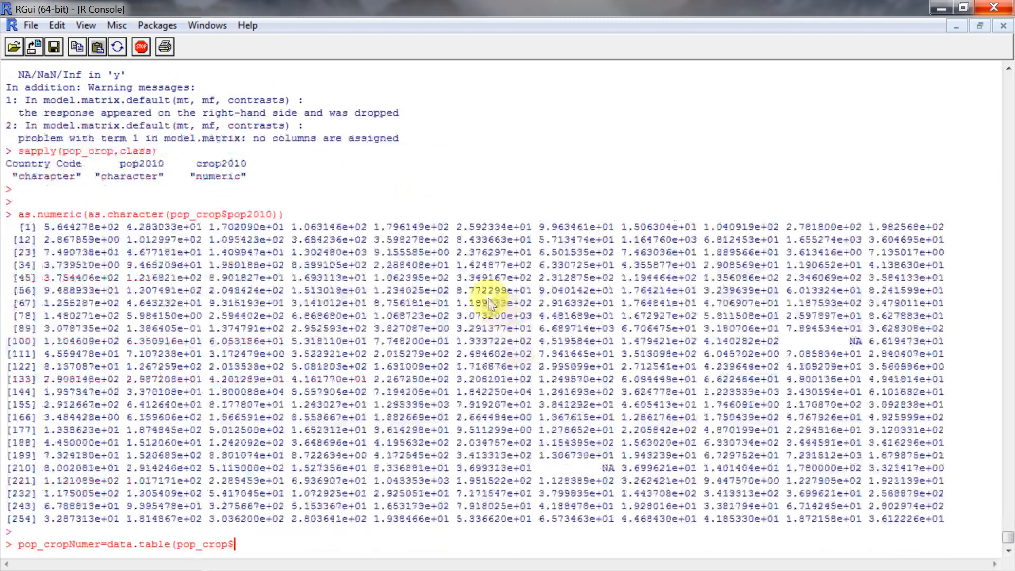
{"action": "key", "text": "ctrl+v"}
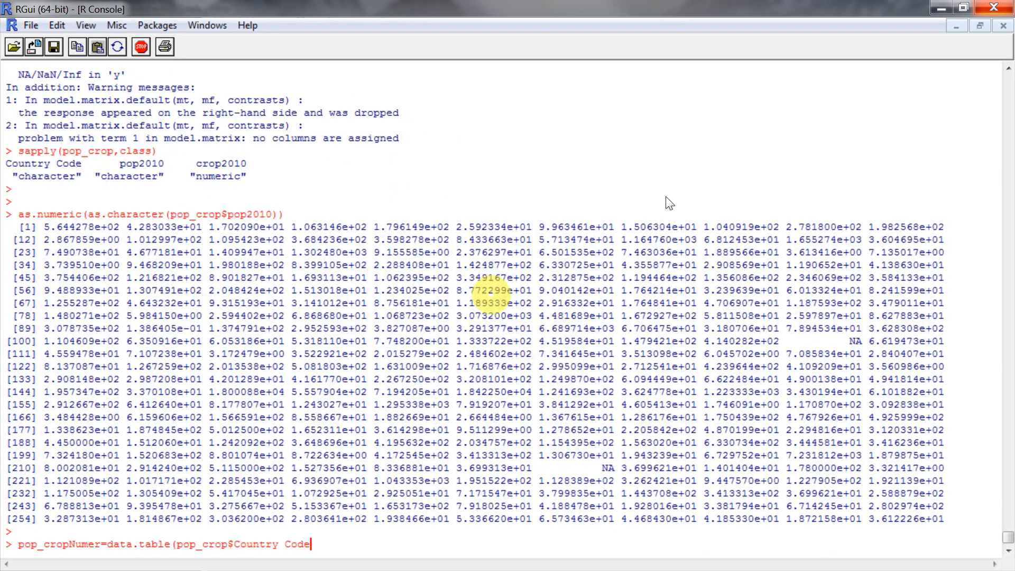
{"action": "type", "text": ","}
Copy the crop2010 heading from the printed pop_crop table and add it to the data.table call as the second argument, followed by a comma
{"action": "scroll", "coordinate": [669, 204], "scroll_direction": "up", "scroll_amount": 20}
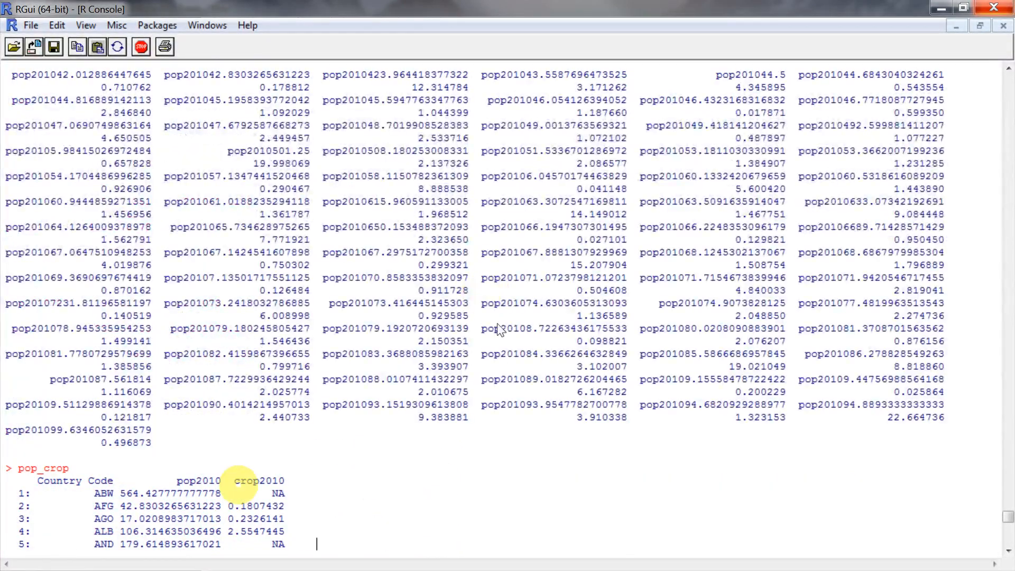
{"action": "left_click_drag", "start_coordinate": [178, 481], "coordinate": [280, 482]}
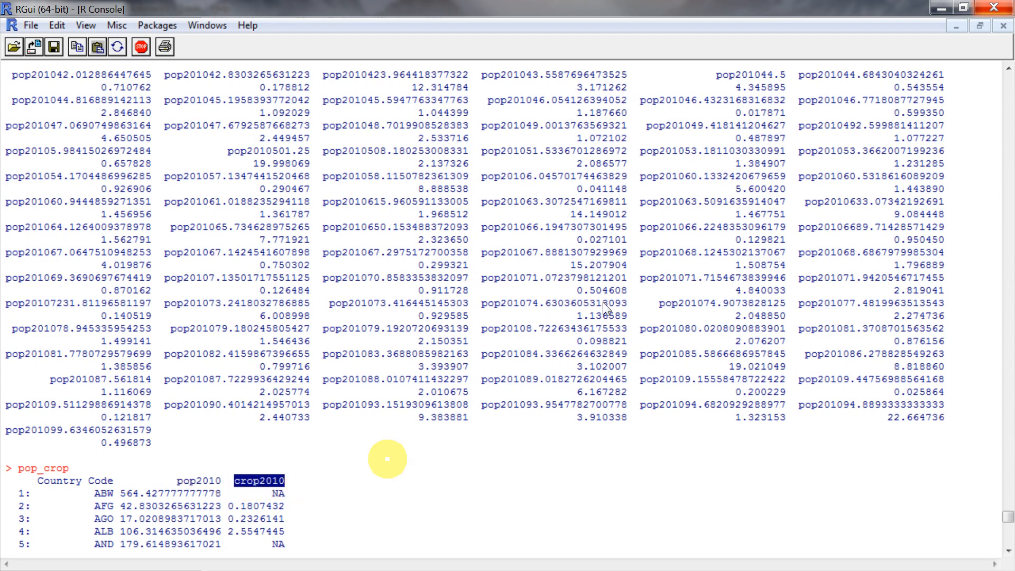
{"action": "scroll", "coordinate": [386, 464], "scroll_direction": "down", "scroll_amount": 3}
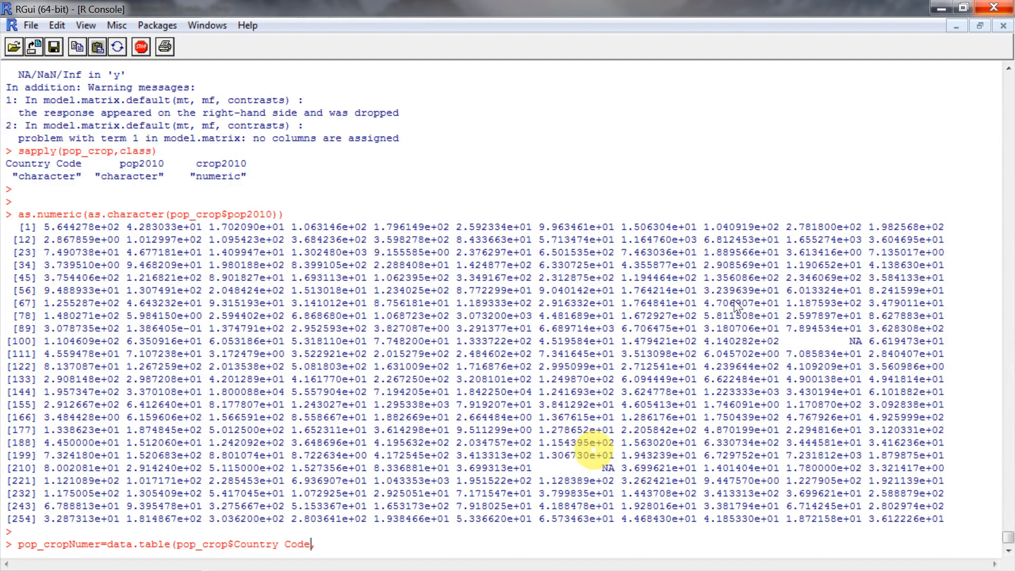
{"action": "key", "text": "ctrl+v"}
{"action": "type", "text": ","}
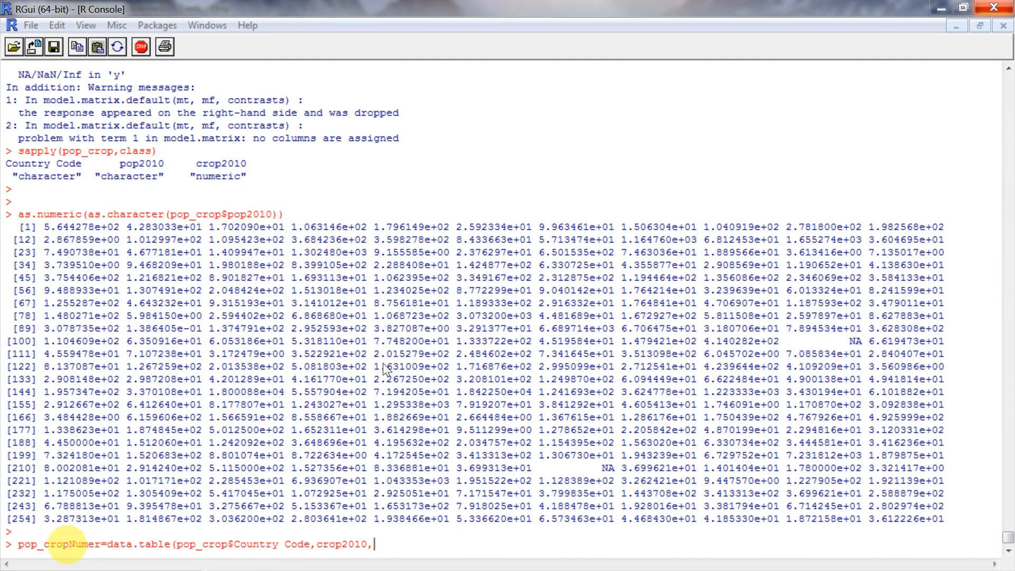
Name the first data.table argument by inserting Country Code= in front of pop_crop$Country Code
{"action": "left_click", "coordinate": [105, 547]}
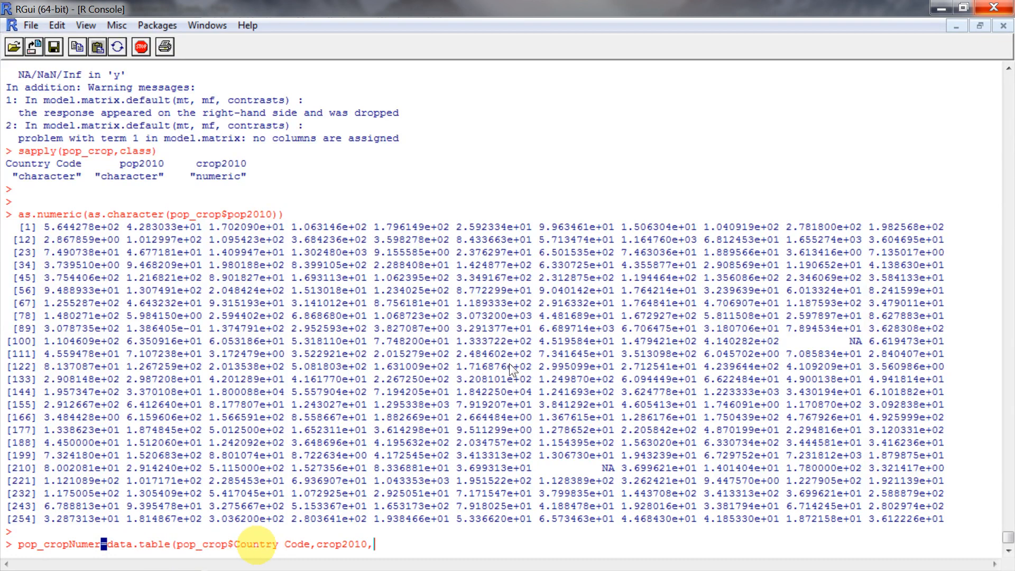
{"action": "left_click_drag", "start_coordinate": [178, 544], "coordinate": [310, 545]}
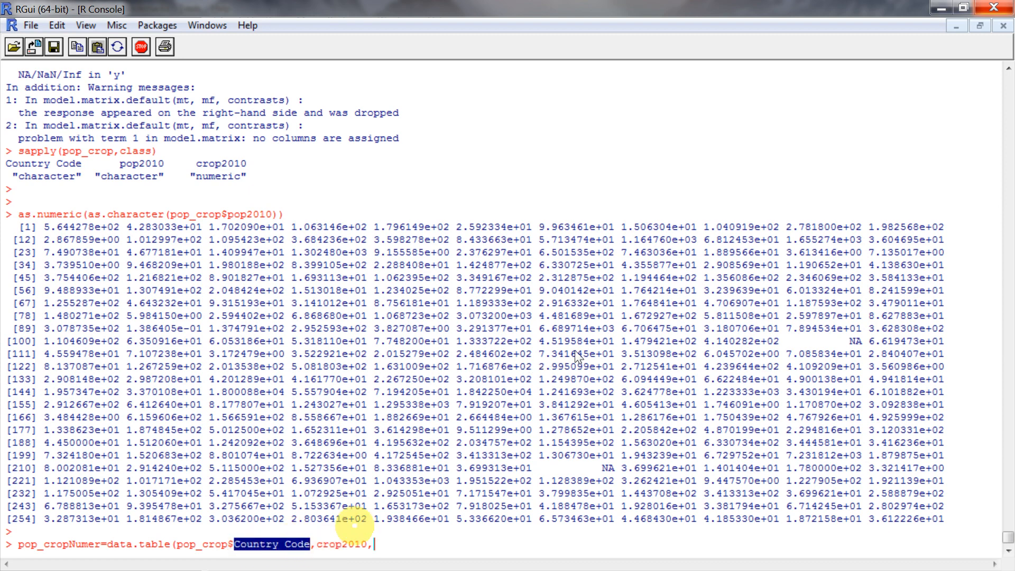
{"action": "key", "text": "BackSpace"}
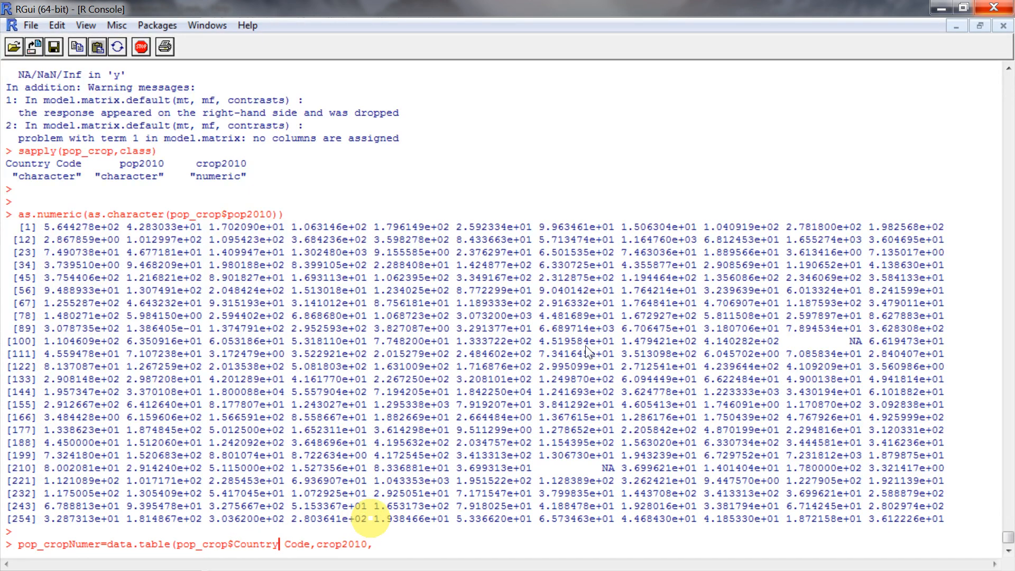
{"action": "key", "text": "Left"}
{"action": "key", "text": "Left"}
{"action": "key", "text": "ctrl+v"}
{"action": "type", "text": "="}
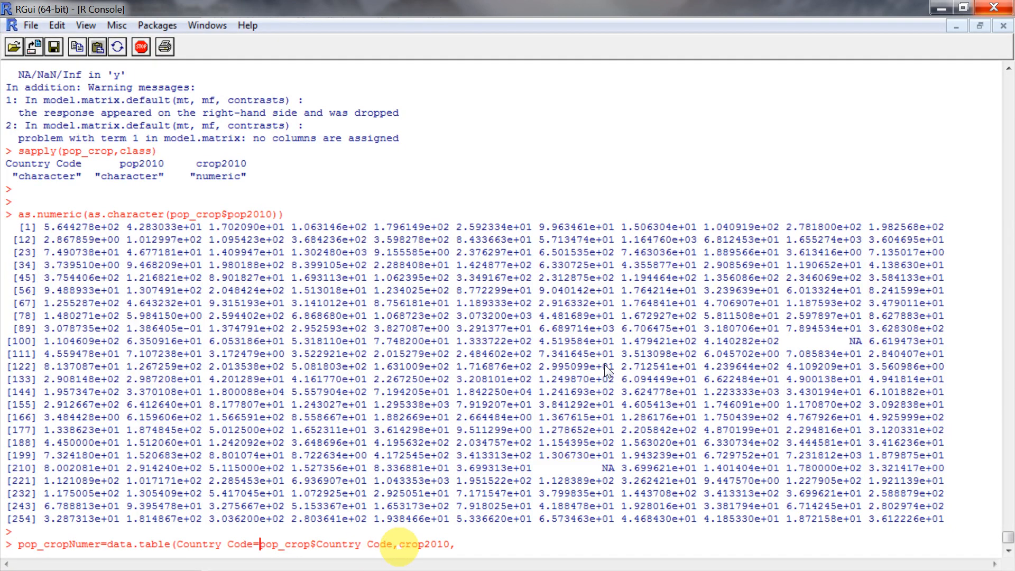
Insert an equals sign after crop2010 so that it names the second data.table argument
{"action": "key", "text": "Right"}
{"action": "key", "text": "Right"}
{"action": "key", "text": "Right"}
{"action": "key", "text": "Right"}
{"action": "key", "text": "Right"}
{"action": "key", "text": "Right"}
{"action": "key", "text": "Right"}
{"action": "key", "text": "Right"}
{"action": "key", "text": "Right"}
{"action": "key", "text": "Right"}
{"action": "key", "text": "Right"}
{"action": "key", "text": "Right"}
{"action": "key", "text": "Right"}
{"action": "key", "text": "Right"}
{"action": "key", "text": "Right"}
{"action": "key", "text": "Right"}
{"action": "key", "text": "Right"}
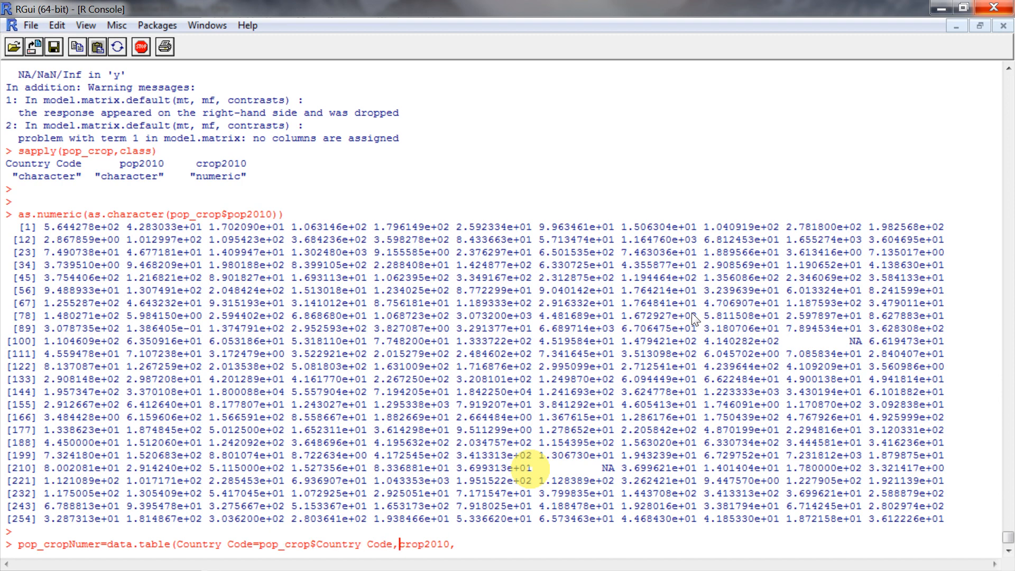
{"action": "left_click_drag", "start_coordinate": [400, 544], "coordinate": [449, 545]}
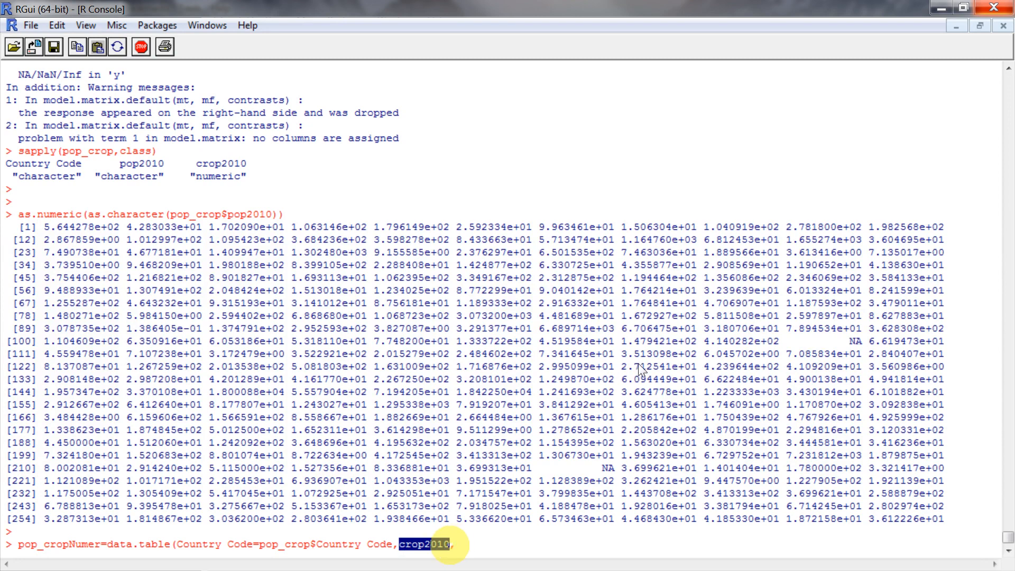
{"action": "key", "text": "ctrl+c"}
{"action": "key", "text": "Right"}
{"action": "key", "text": "Right"}
{"action": "key", "text": "Right"}
{"action": "key", "text": "Right"}
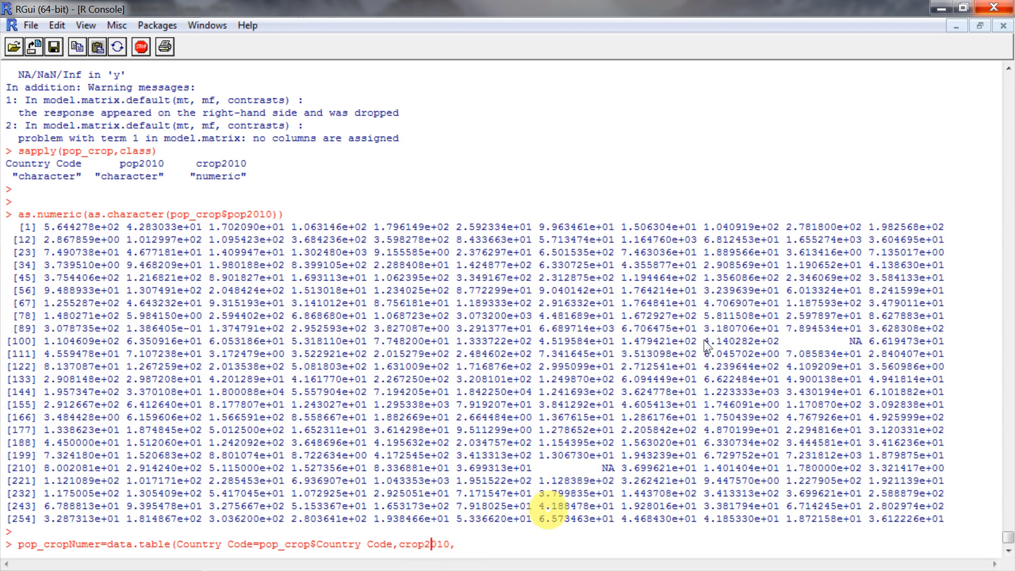
{"action": "type", "text": "="}
Assign pop_crop$crop2010 to the crop2010 argument by reusing text already in the data.table command
{"action": "left_click_drag", "start_coordinate": [258, 545], "coordinate": [316, 545]}
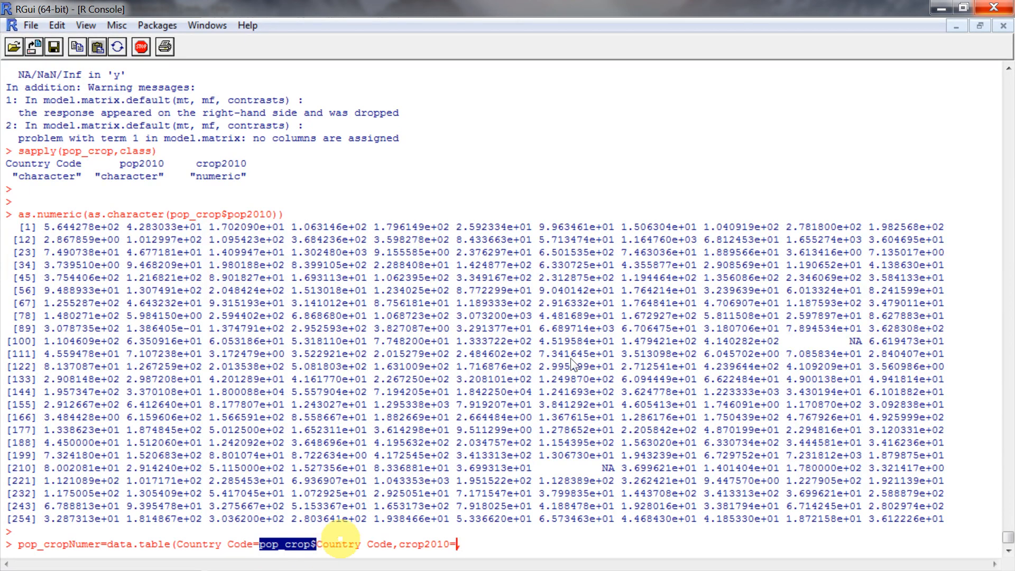
{"action": "key", "text": "ctrl+x"}
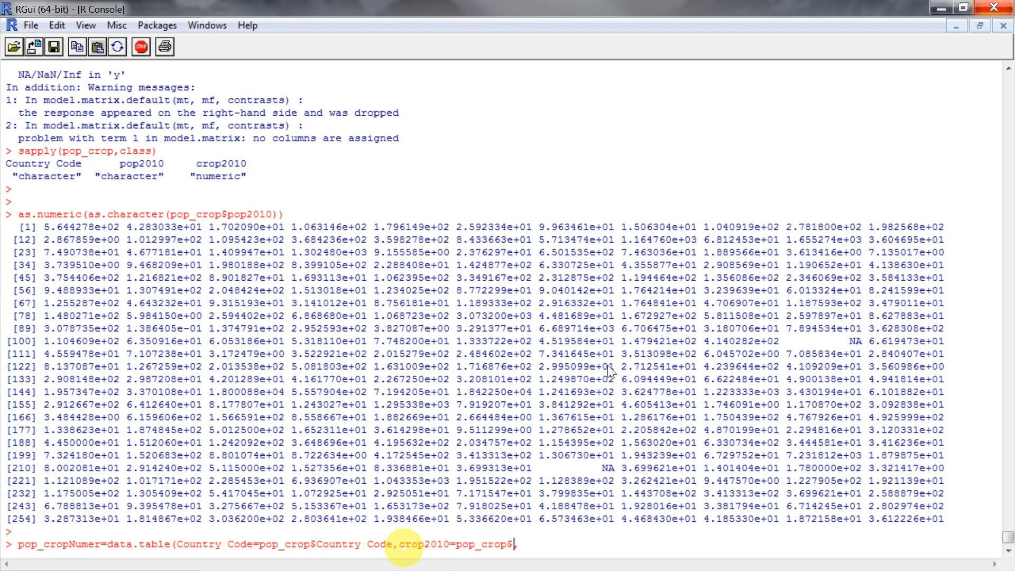
{"action": "left_click_drag", "start_coordinate": [400, 545], "coordinate": [448, 545]}
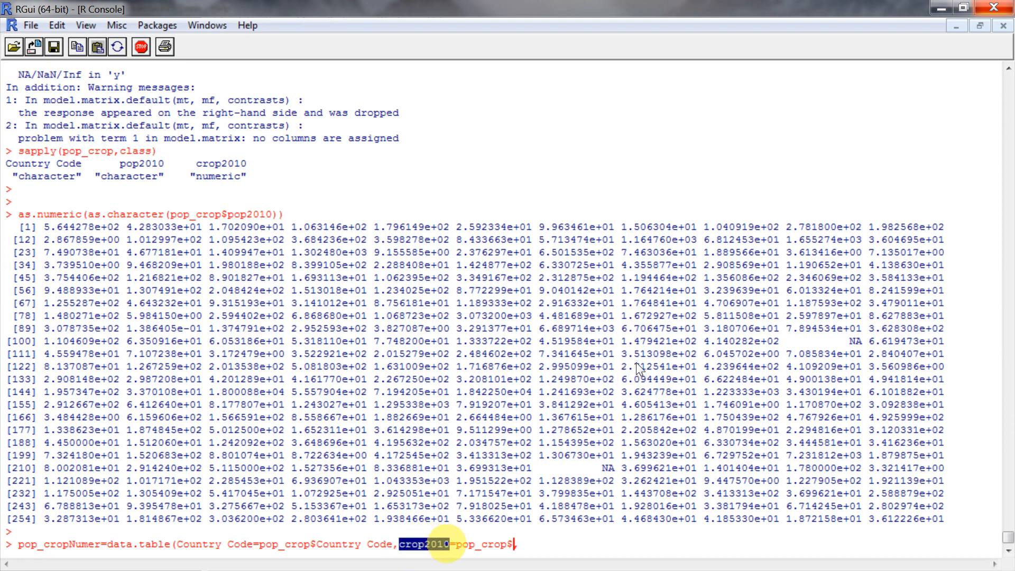
{"action": "key", "text": "ctrl+x"}
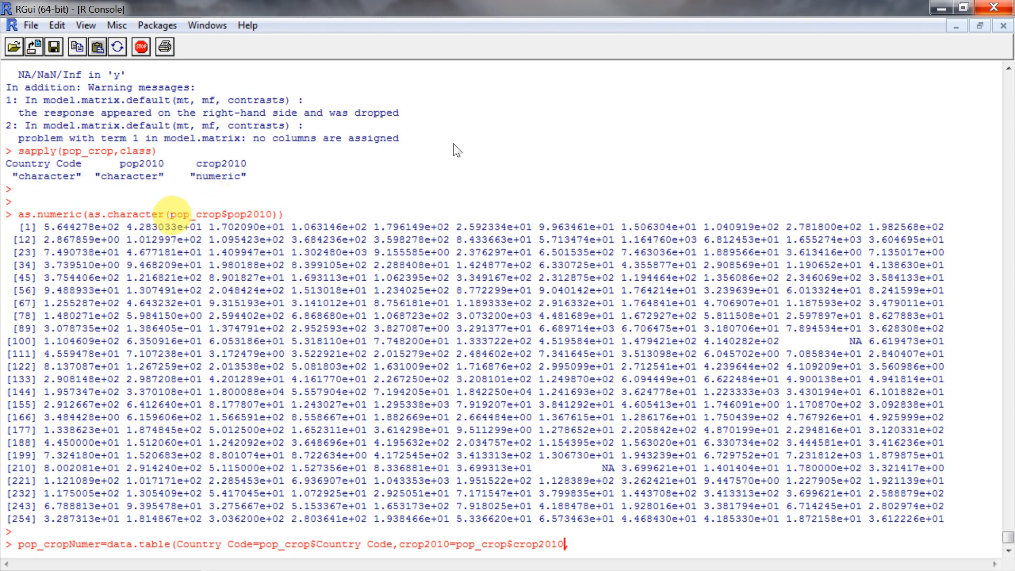
Add pop2010 as the third argument of the data.table call, set off from the crop2010 argument with a comma
{"action": "left_click_drag", "start_coordinate": [172, 212], "coordinate": [270, 214]}
{"action": "key", "text": "ctrl+v"}
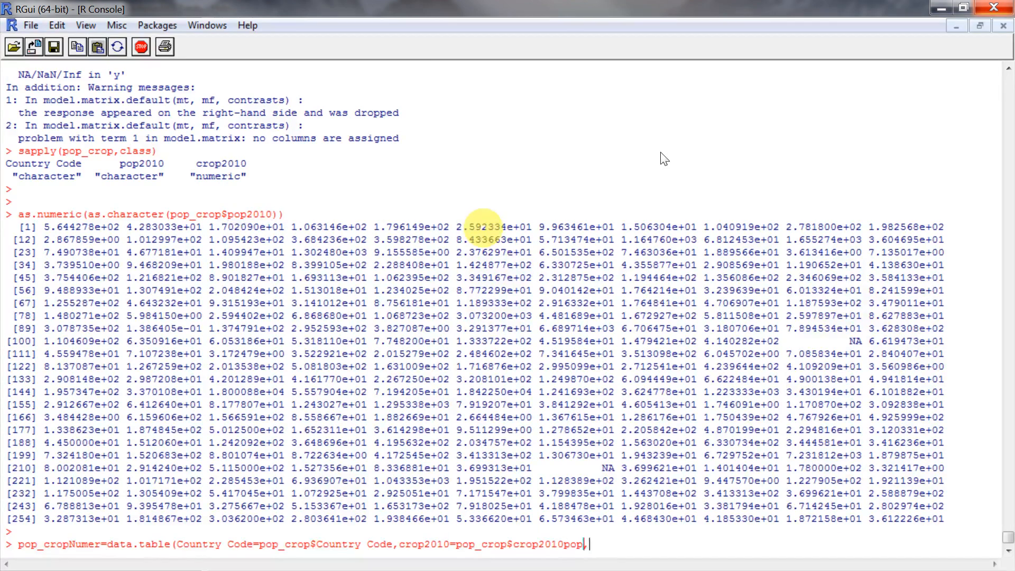
{"action": "type", "text": ","}
{"action": "key", "text": "Left"}
{"action": "key", "text": "Left"}
{"action": "key", "text": "Left"}
{"action": "key", "text": "Left"}
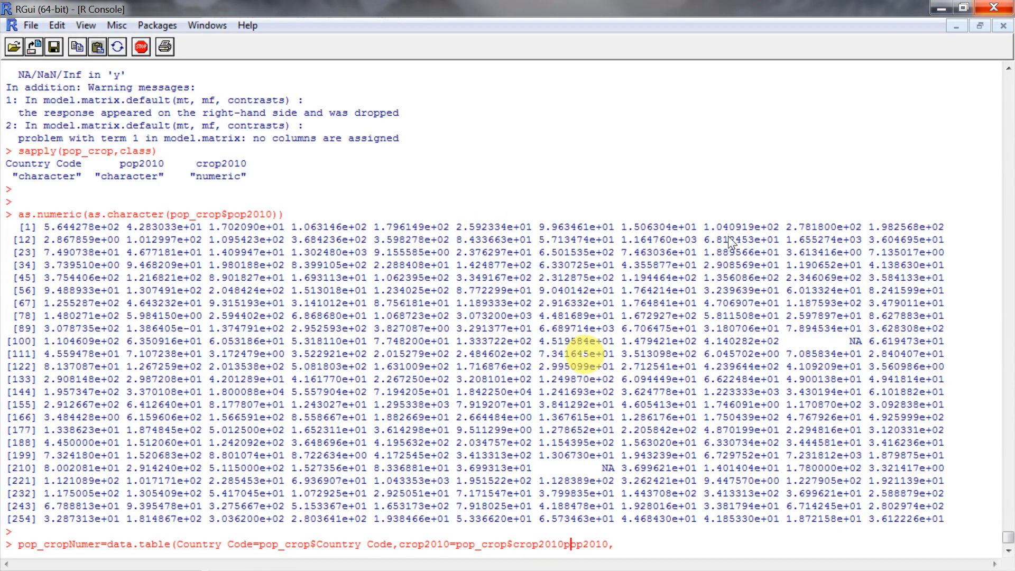
{"action": "type", "text": ","}
Assign as.numeric(as.character(pop_crop$pop2010)) to the pop2010 argument by reusing the earlier command, and try to run the data.table call
{"action": "left_click_drag", "start_coordinate": [20, 215], "coordinate": [283, 215]}
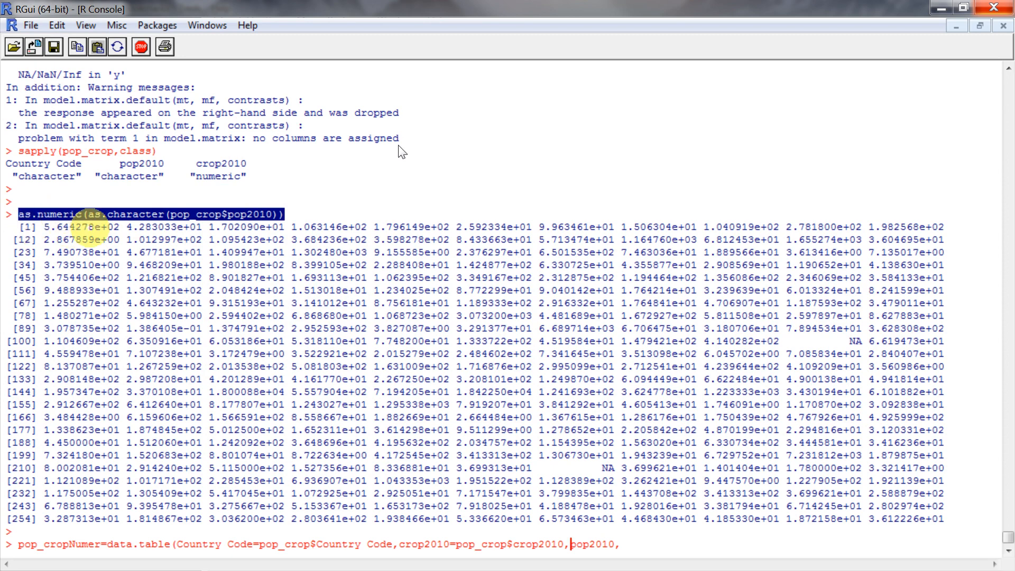
{"action": "key", "text": "Right"}
{"action": "key", "text": "Right"}
{"action": "key", "text": "Right"}
{"action": "key", "text": "Right"}
{"action": "key", "text": "Right"}
{"action": "key", "text": "Right"}
{"action": "type", "text": "="}
{"action": "key", "text": "ctrl+v"}
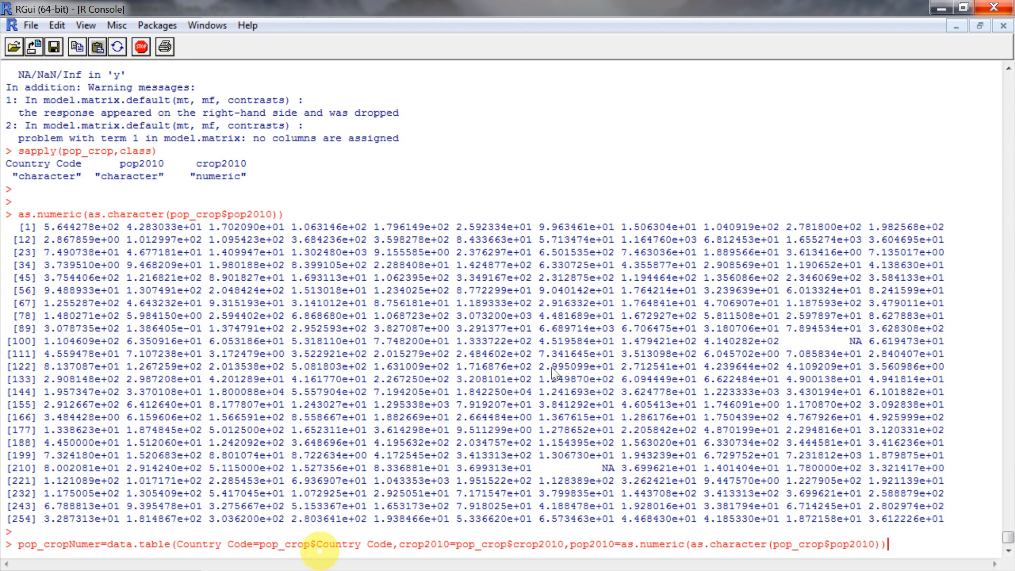
{"action": "key", "text": "Return"}
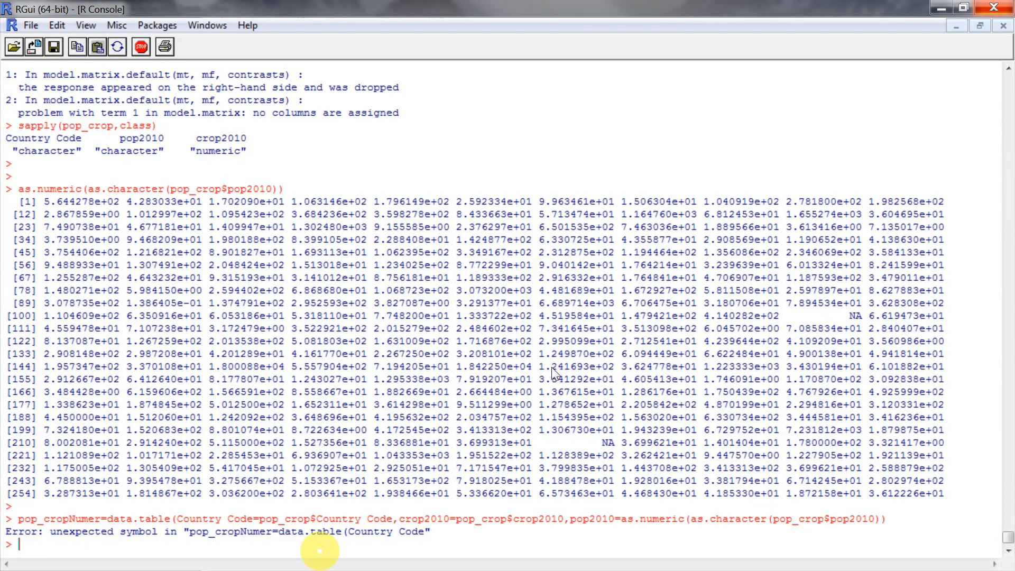
Recall the data.table command, shorten the first argument name to CountryCode without a space, and try running it again
{"action": "key", "text": "Up"}
{"action": "key", "text": "Left"}
{"action": "key", "text": "Left"}
{"action": "key", "text": "Left"}
{"action": "key", "text": "Left"}
{"action": "key", "text": "Left"}
{"action": "key", "text": "Left"}
{"action": "key", "text": "Left"}
{"action": "key", "text": "Left"}
{"action": "key", "text": "Left"}
{"action": "key", "text": "Left"}
{"action": "key", "text": "Left"}
{"action": "key", "text": "Left"}
{"action": "key", "text": "Left"}
{"action": "key", "text": "Left"}
{"action": "key", "text": "Left"}
{"action": "key", "text": "Left"}
{"action": "key", "text": "Left"}
{"action": "key", "text": "Left"}
{"action": "key", "text": "Left"}
{"action": "key", "text": "Left"}
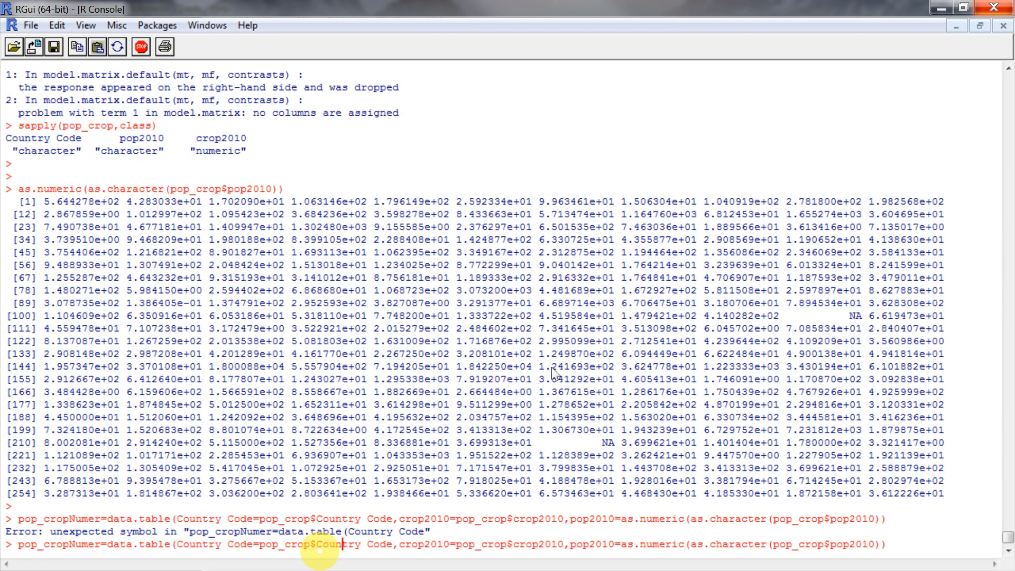
{"action": "key", "text": "Left"}
{"action": "key", "text": "BackSpace"}
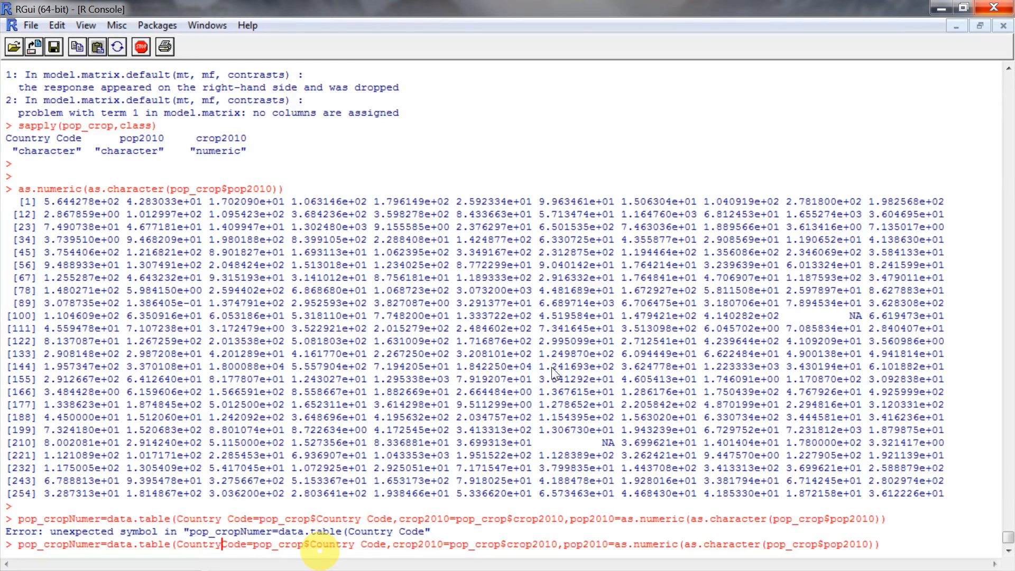
{"action": "key", "text": "Return"}
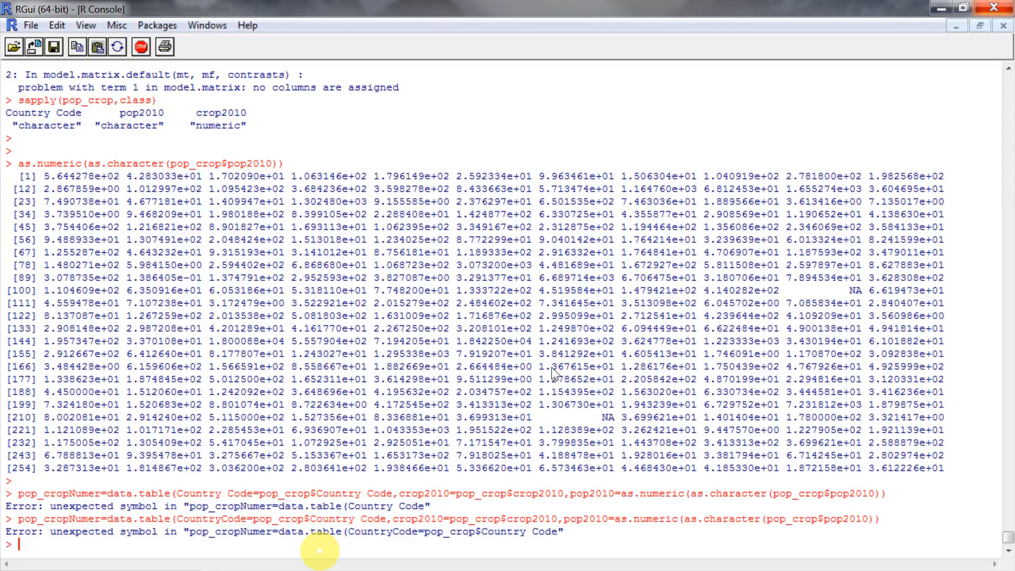
{"action": "key", "text": "Up"}
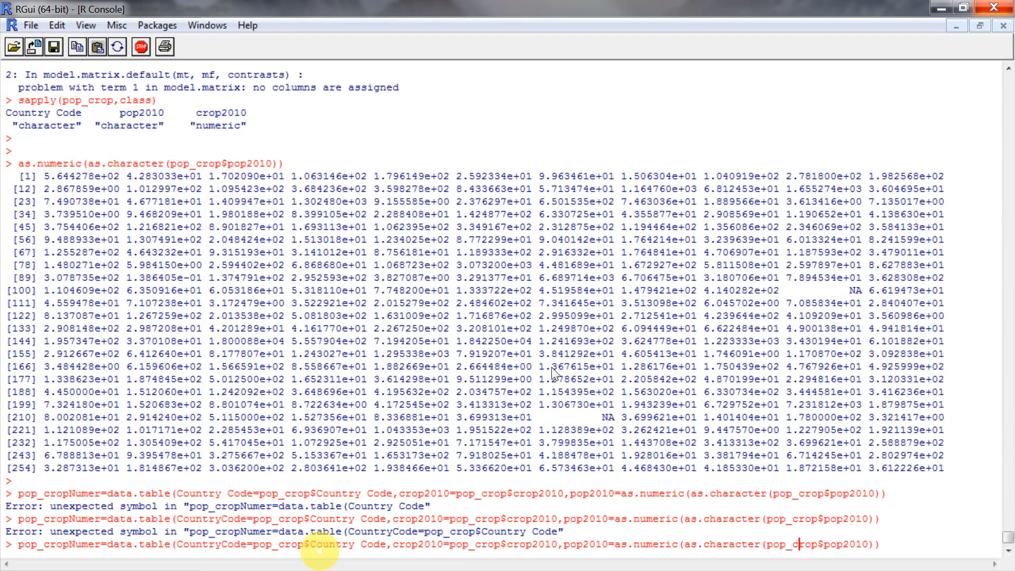
{"action": "key", "text": "Left"}
{"action": "key", "text": "Left"}
{"action": "key", "text": "Left"}
{"action": "key", "text": "Left"}
{"action": "key", "text": "Left"}
{"action": "key", "text": "Left"}
{"action": "key", "text": "Left"}
{"action": "key", "text": "Left"}
{"action": "key", "text": "Left"}
{"action": "key", "text": "Left"}
{"action": "key", "text": "Left"}
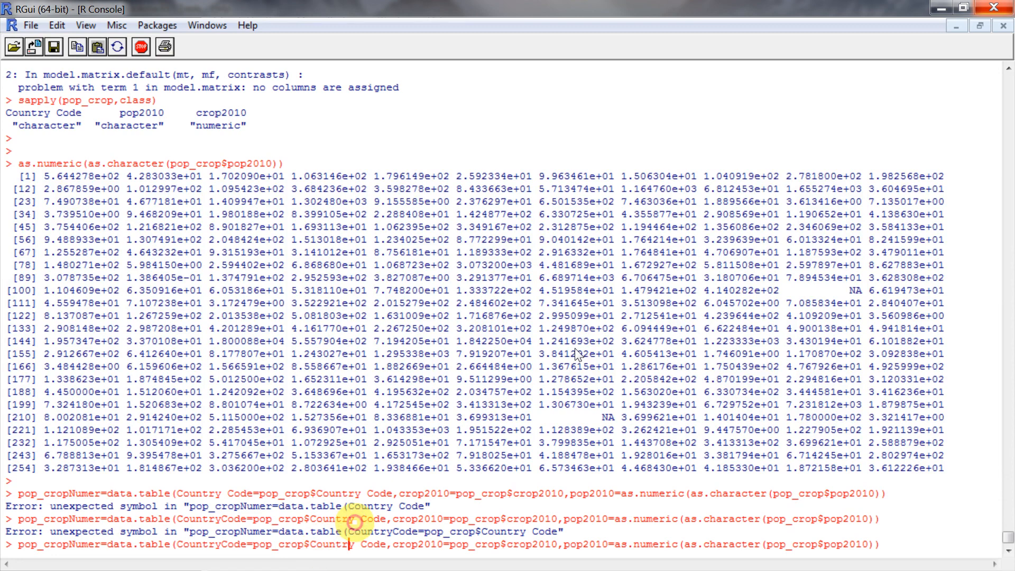
{"action": "key", "text": "Return"}
{"action": "key", "text": "Return"}
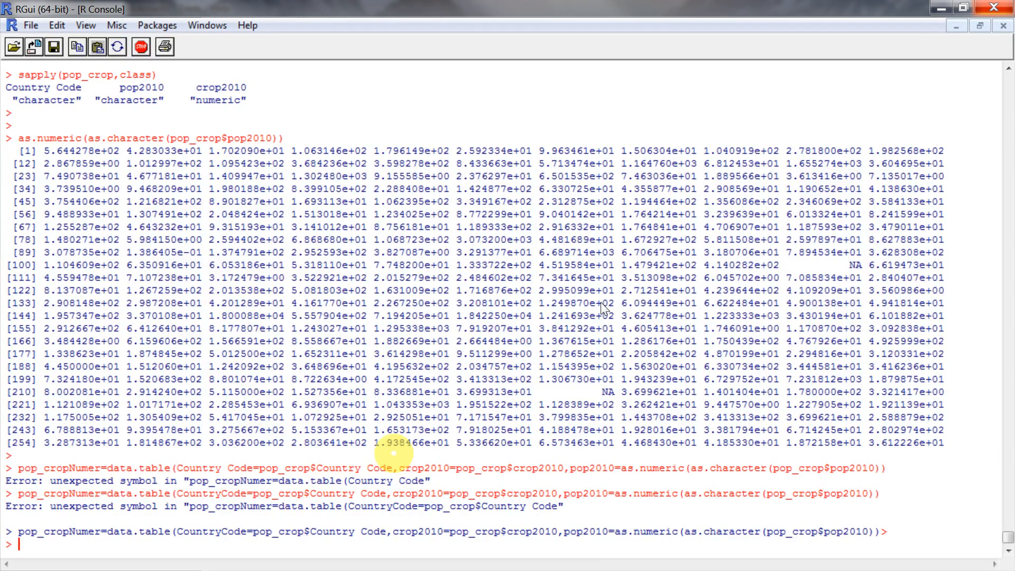
Switch to the Stack Overflow page in the browser and copy the example transform(d, char = as.numeric(char)) from the answer
{"action": "key", "text": "alt+Tab"}
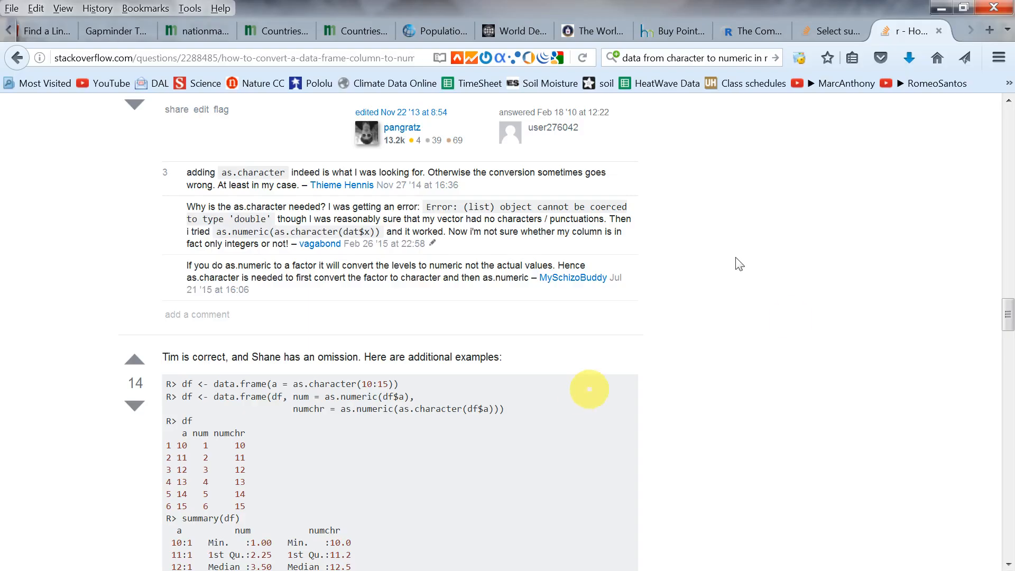
{"action": "scroll", "coordinate": [773, 316], "scroll_direction": "up", "scroll_amount": 8}
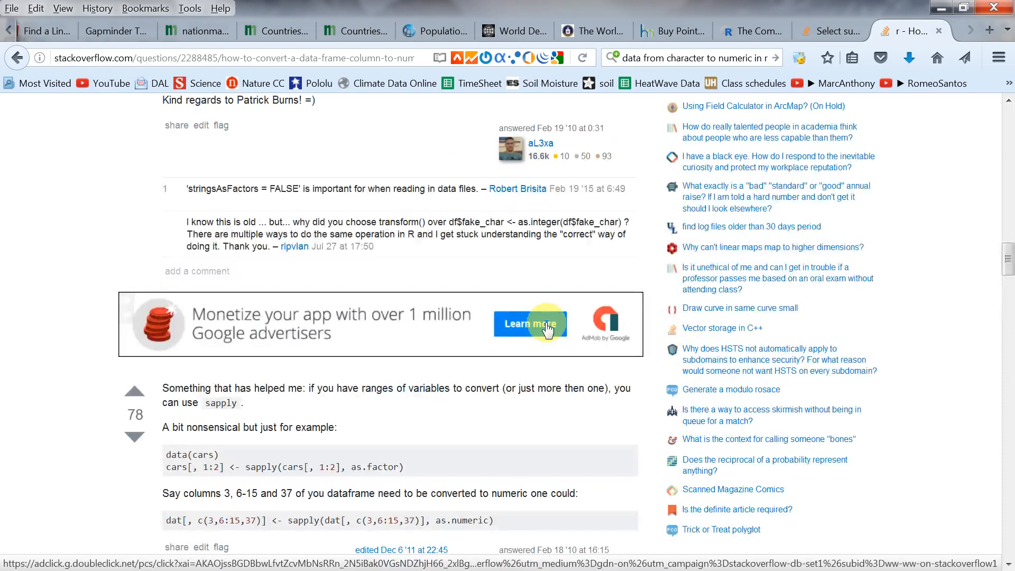
{"action": "scroll", "coordinate": [429, 401], "scroll_direction": "up", "scroll_amount": 10}
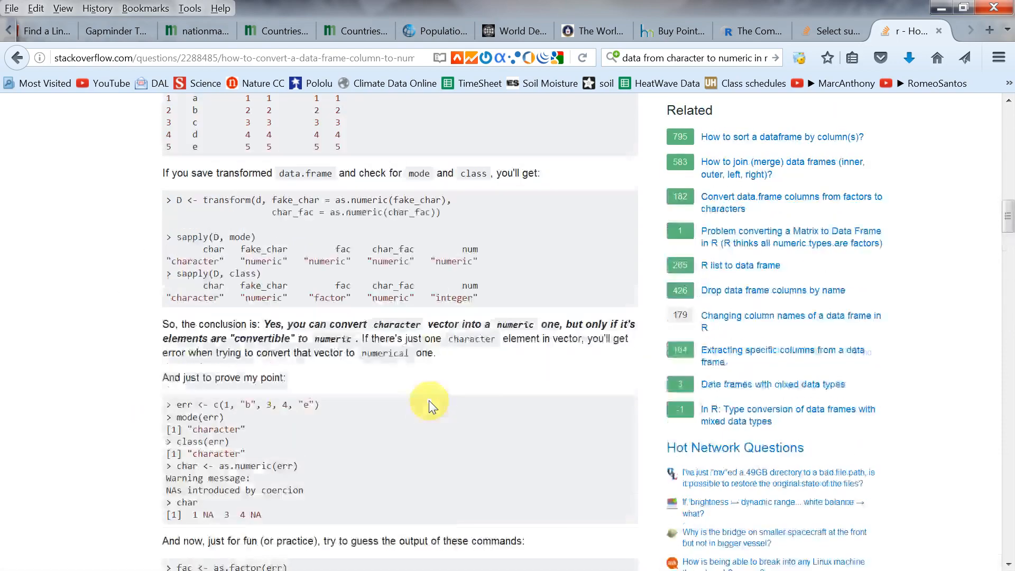
{"action": "scroll", "coordinate": [430, 401], "scroll_direction": "up", "scroll_amount": 7}
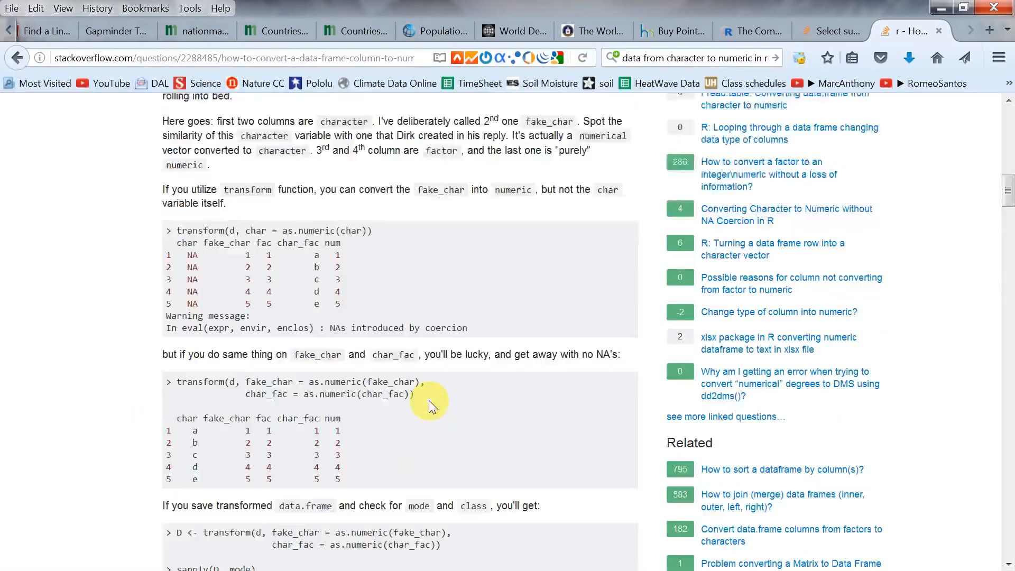
{"action": "scroll", "coordinate": [429, 405], "scroll_direction": "up", "scroll_amount": 3}
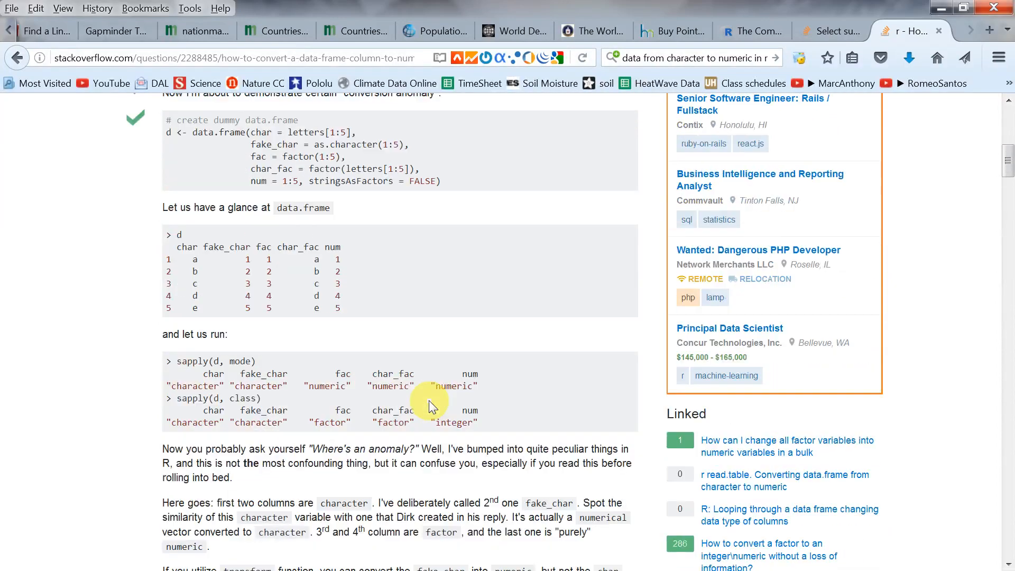
{"action": "scroll", "coordinate": [429, 401], "scroll_direction": "down", "scroll_amount": 6}
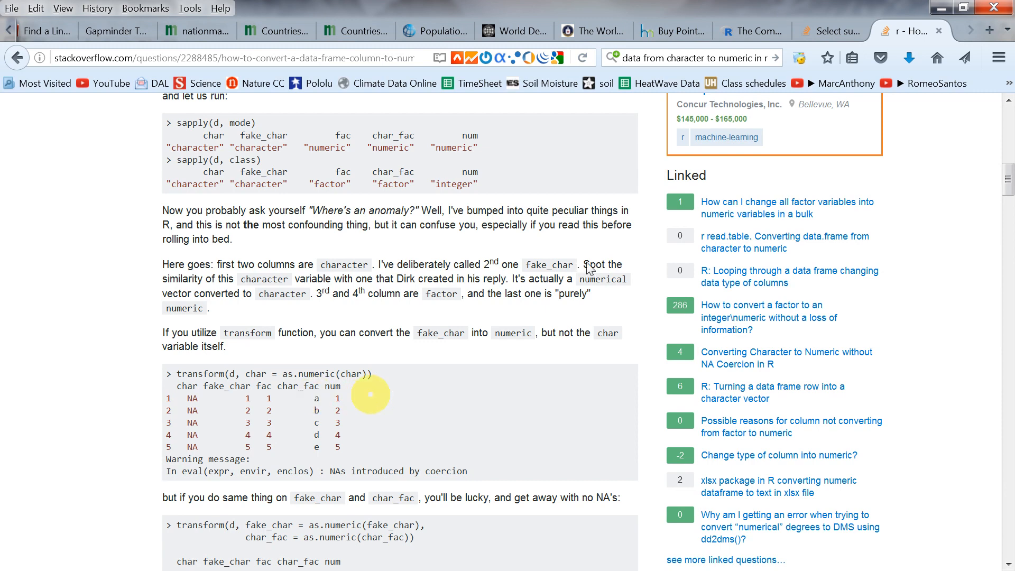
{"action": "left_click_drag", "start_coordinate": [374, 374], "coordinate": [177, 374]}
{"action": "key", "text": "ctrl+c"}
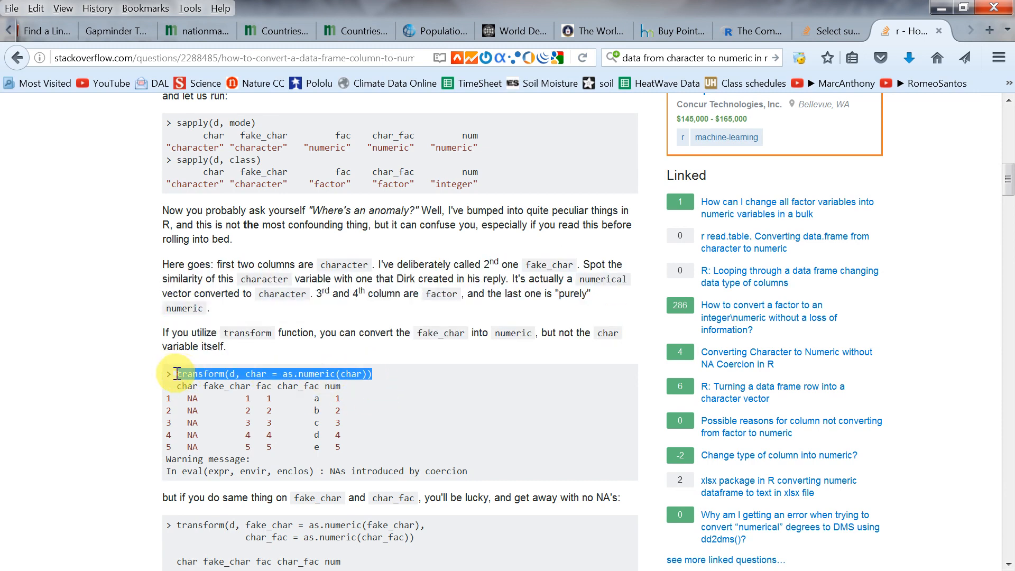
{"action": "scroll", "coordinate": [490, 438], "scroll_direction": "up", "scroll_amount": 2}
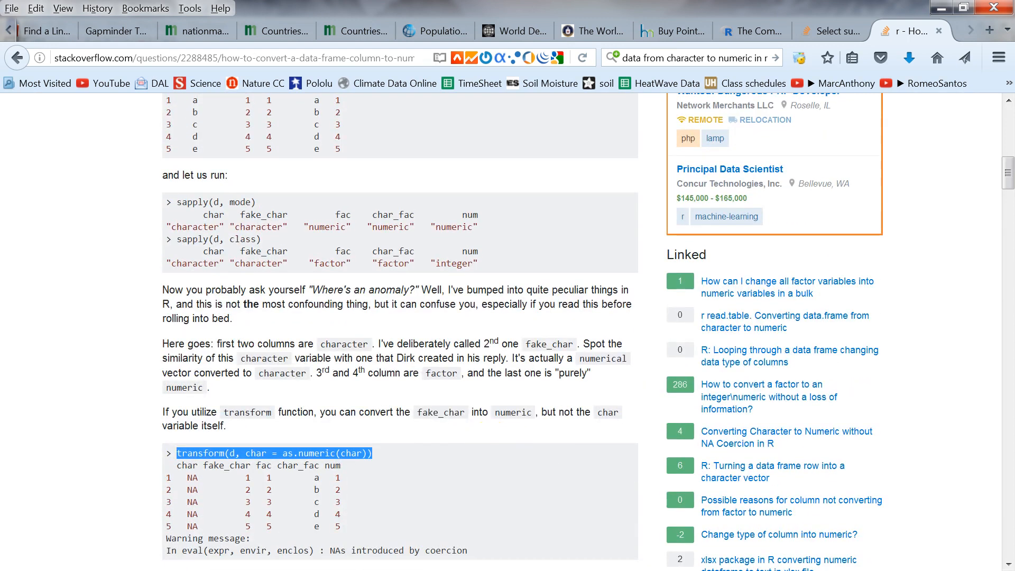
Return to the R console, insert the copied transform example at an empty prompt, and assign it to data1
{"action": "key", "text": "alt+Tab"}
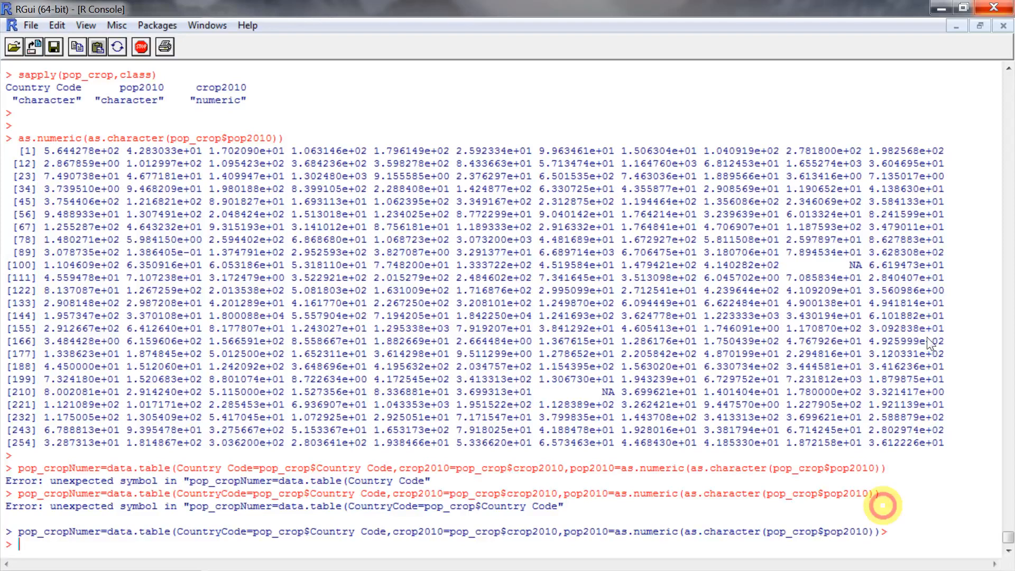
{"action": "key", "text": "Return"}
{"action": "key", "text": "Return"}
{"action": "key", "text": "ctrl+v"}
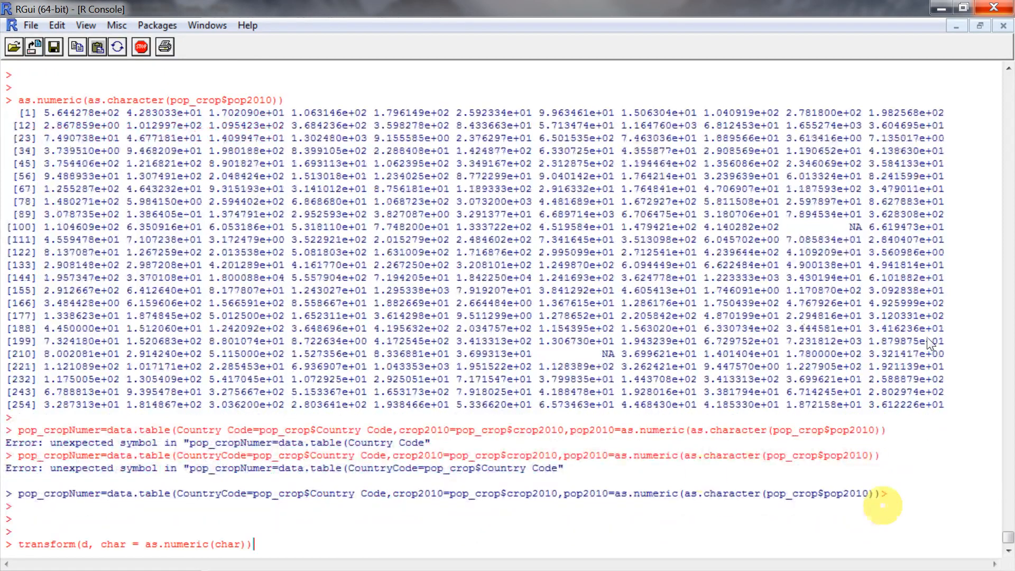
{"action": "key", "text": "Left"}
{"action": "key", "text": "Left"}
{"action": "key", "text": "Left"}
{"action": "key", "text": "Left"}
{"action": "key", "text": "Left"}
{"action": "key", "text": "Left"}
{"action": "key", "text": "Left"}
{"action": "key", "text": "Left"}
{"action": "key", "text": "Left"}
{"action": "key", "text": "Left"}
{"action": "key", "text": "Left"}
{"action": "key", "text": "Left"}
{"action": "key", "text": "Left"}
{"action": "key", "text": "Left"}
{"action": "key", "text": "Left"}
{"action": "key", "text": "Left"}
{"action": "key", "text": "Left"}
{"action": "key", "text": "Left"}
{"action": "key", "text": "Left"}
{"action": "key", "text": "Left"}
{"action": "type", "text": "data"}
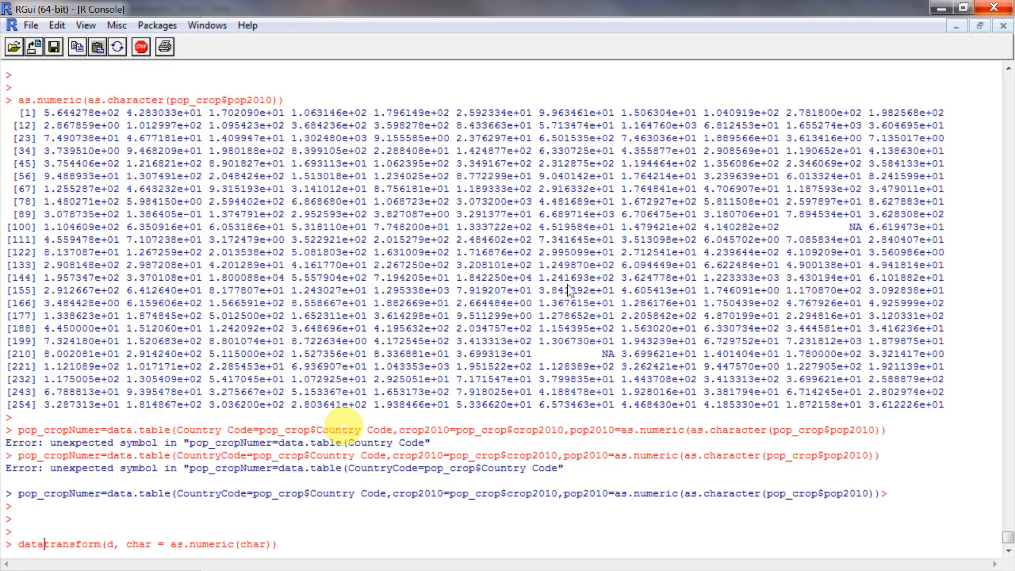
{"action": "type", "text": "1"}
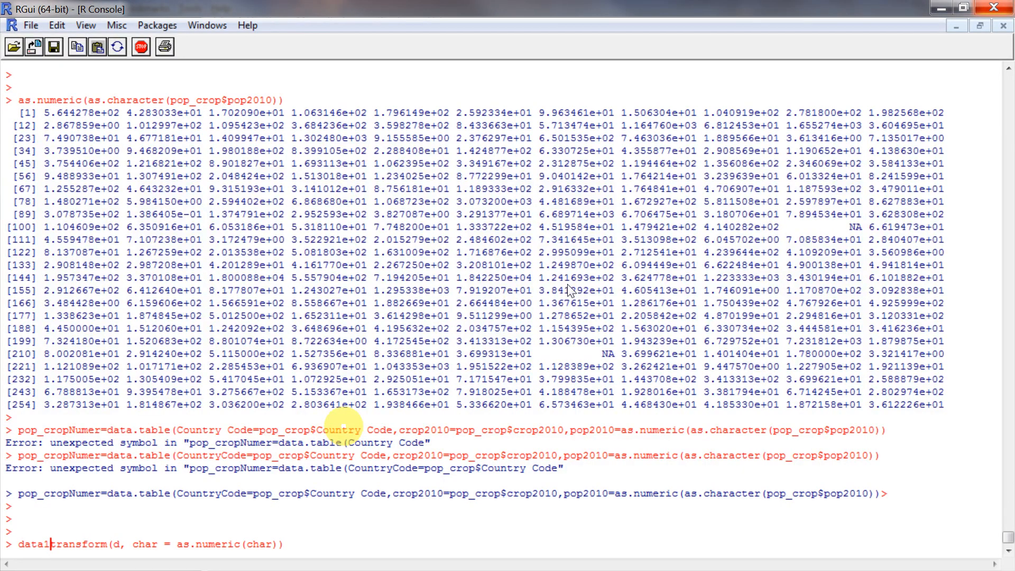
{"action": "type", "text": "="}
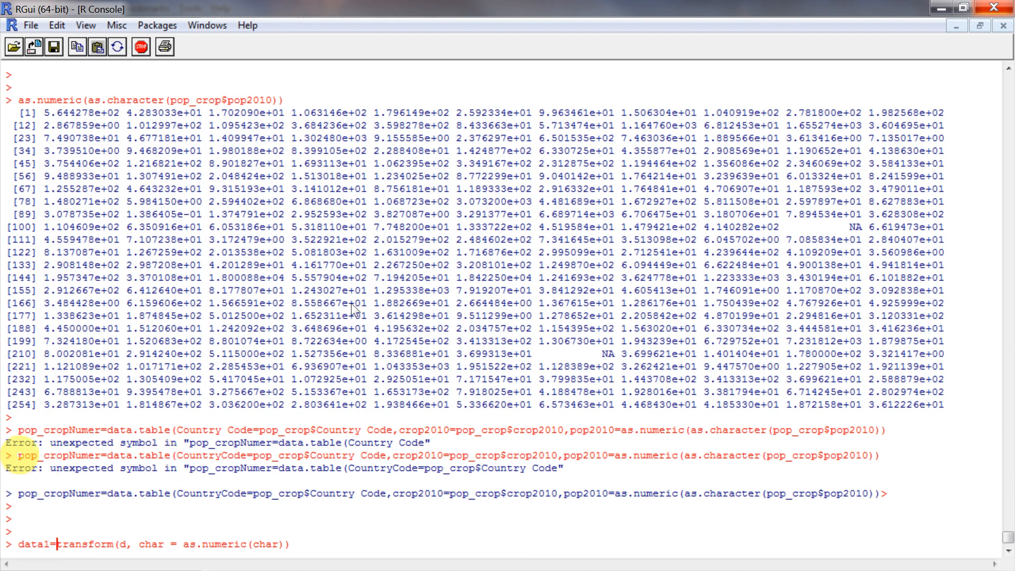
Replace the placeholder d in the transform call with pop_crop, copied from an earlier command
{"action": "left_click_drag", "start_coordinate": [18, 456], "coordinate": [69, 455]}
{"action": "key", "text": "ctrl+c"}
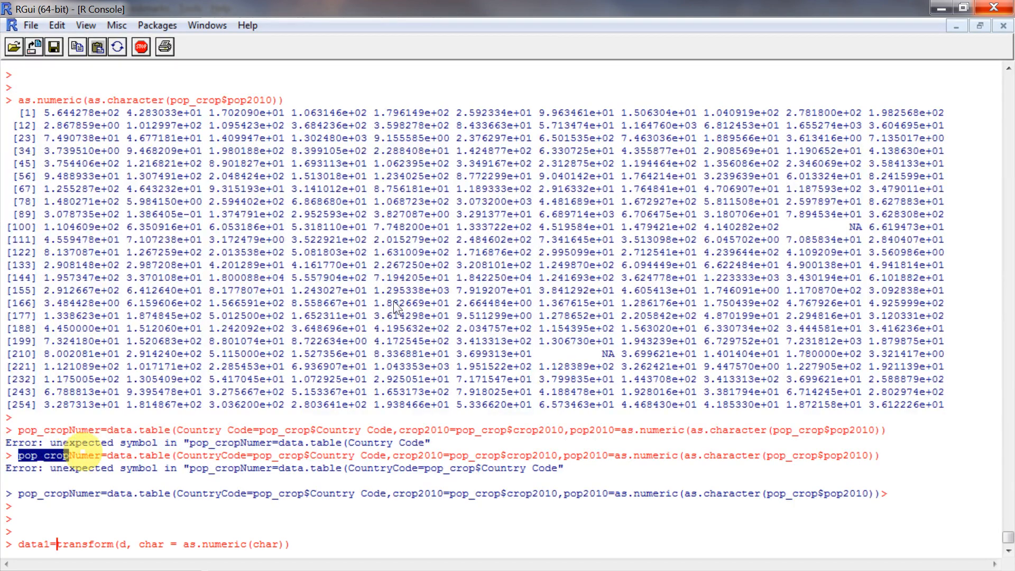
{"action": "left_click", "coordinate": [79, 453]}
{"action": "key", "text": "Right"}
{"action": "key", "text": "Right"}
{"action": "key", "text": "Right"}
{"action": "key", "text": "Right"}
{"action": "key", "text": "Right"}
{"action": "key", "text": "Right"}
{"action": "key", "text": "Right"}
{"action": "key", "text": "Right"}
{"action": "key", "text": "Right"}
{"action": "key", "text": "Right"}
{"action": "key", "text": "Right"}
{"action": "key", "text": "Right"}
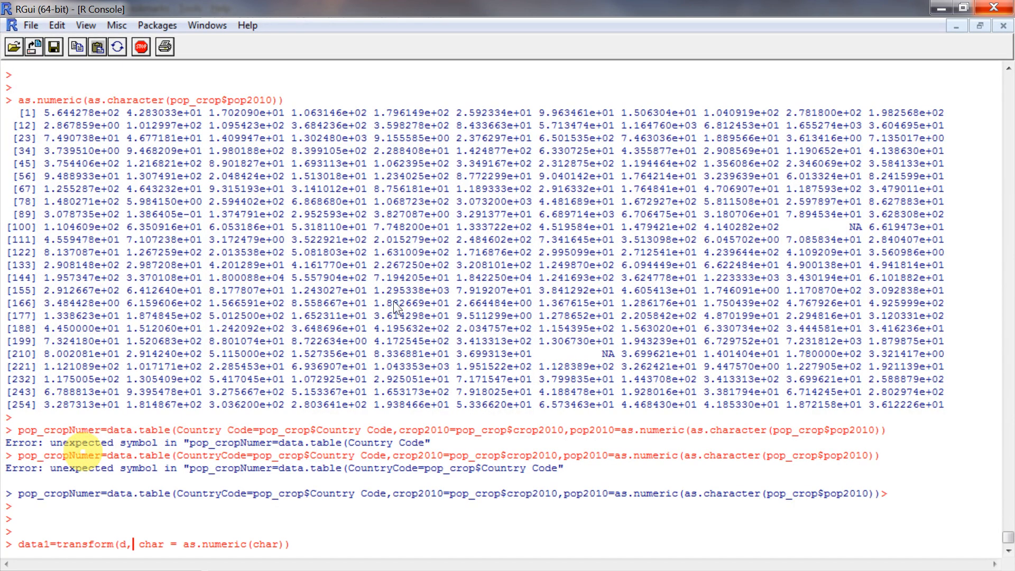
{"action": "key", "text": "BackSpace"}
{"action": "key", "text": "ctrl+v"}
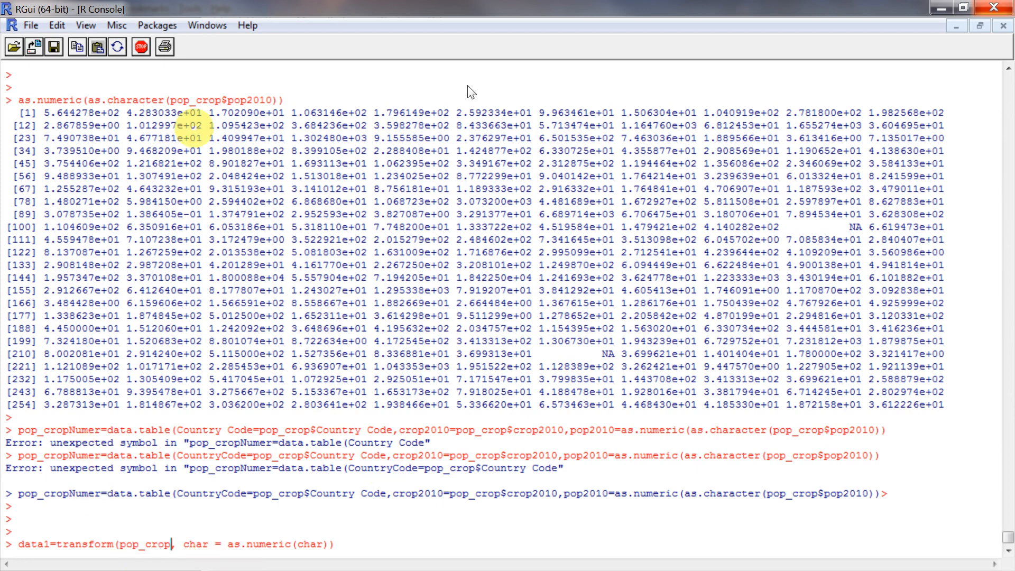
Copy pop2010 from the earlier as.numeric command and use it to replace the char argument name in the transform call
{"action": "left_click_drag", "start_coordinate": [229, 100], "coordinate": [270, 100]}
{"action": "key", "text": "ctrl+c"}
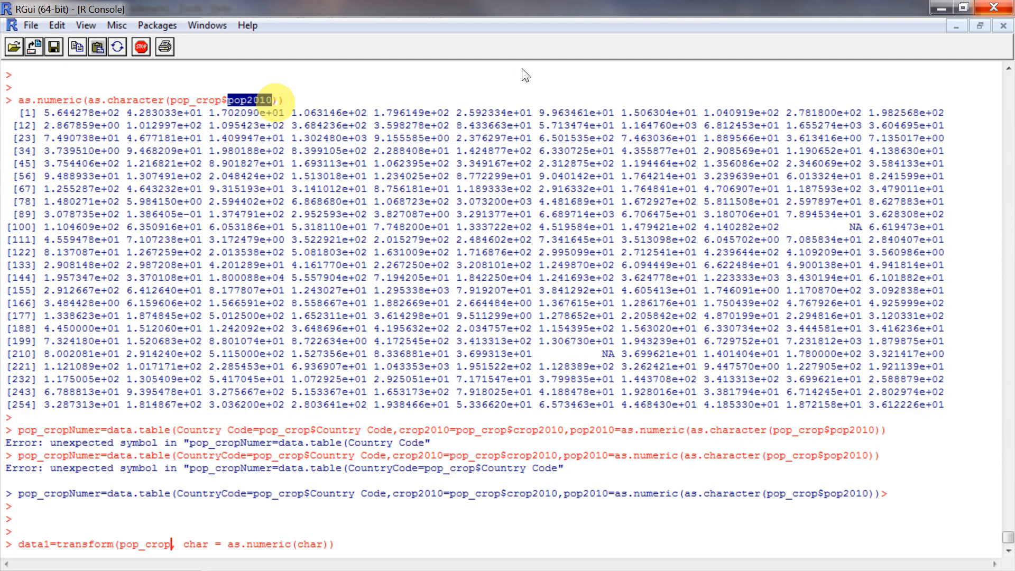
{"action": "key", "text": "Right"}
{"action": "key", "text": "Right"}
{"action": "key", "text": "Right"}
{"action": "key", "text": "Delete"}
{"action": "key", "text": "Delete"}
{"action": "key", "text": "BackSpace"}
{"action": "key", "text": "BackSpace"}
{"action": "key", "text": "ctrl+v"}
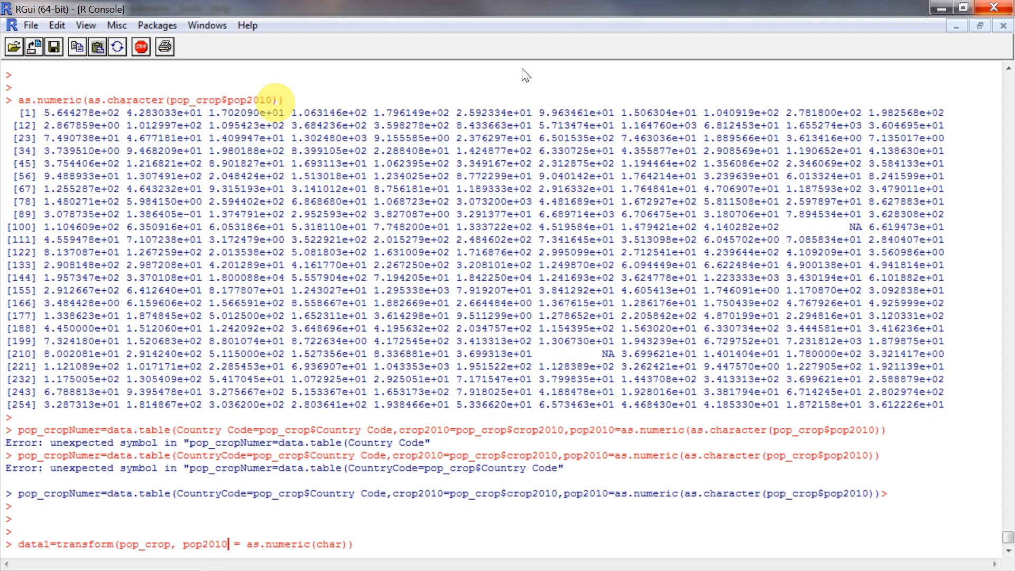
Replace char inside as.numeric() with pop2010 and run data1=transform(pop_crop, pop2010 = as.numeric(pop2010))
{"action": "key", "text": "Right"}
{"action": "key", "text": "Right"}
{"action": "key", "text": "Right"}
{"action": "key", "text": "Right"}
{"action": "key", "text": "Right"}
{"action": "key", "text": "Right"}
{"action": "key", "text": "Right"}
{"action": "key", "text": "Right"}
{"action": "key", "text": "Right"}
{"action": "key", "text": "Right"}
{"action": "key", "text": "Right"}
{"action": "key", "text": "Right"}
{"action": "key", "text": "Right"}
{"action": "key", "text": "Right"}
{"action": "key", "text": "Right"}
{"action": "key", "text": "Right"}
{"action": "key", "text": "Right"}
{"action": "key", "text": "BackSpace"}
{"action": "key", "text": "BackSpace"}
{"action": "key", "text": "BackSpace"}
{"action": "key", "text": "BackSpace"}
{"action": "key", "text": "ctrl+v"}
{"action": "key", "text": "Return"}
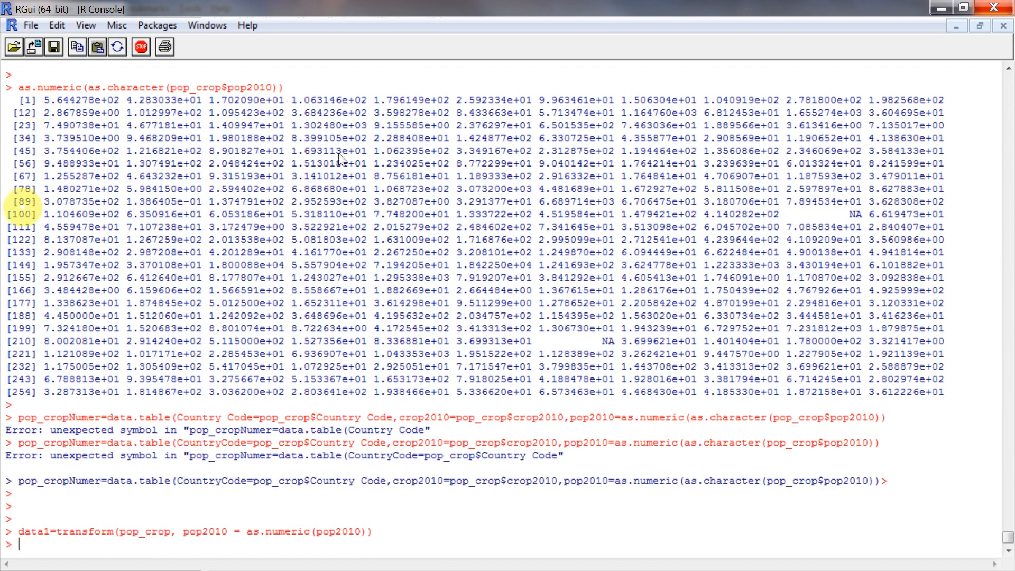
Print the data1 table in the console by reusing its name from the transform command
{"action": "left_click_drag", "start_coordinate": [19, 532], "coordinate": [49, 531]}
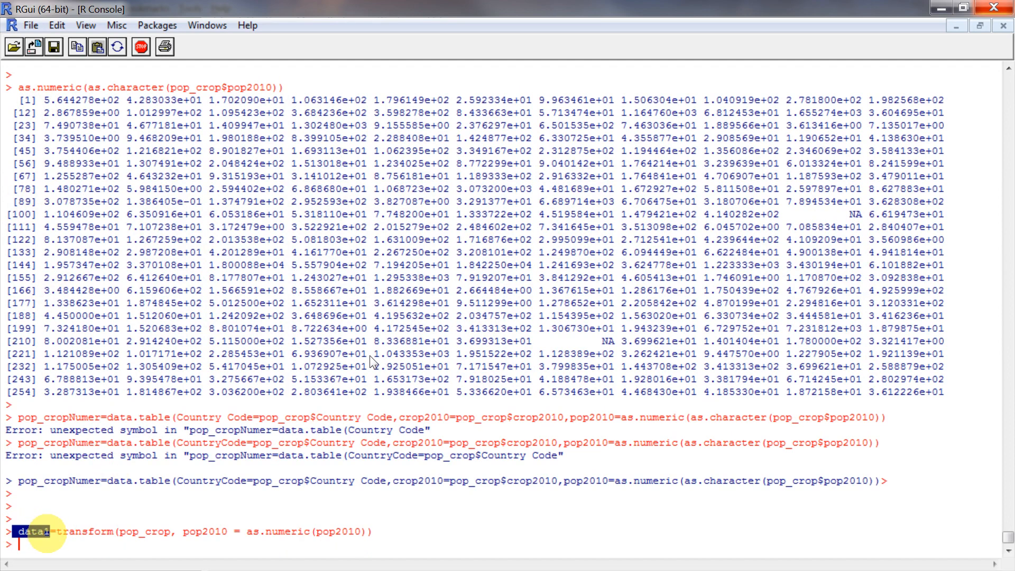
{"action": "key", "text": "ctrl+c"}
{"action": "key", "text": "ctrl+v"}
{"action": "key", "text": "Return"}
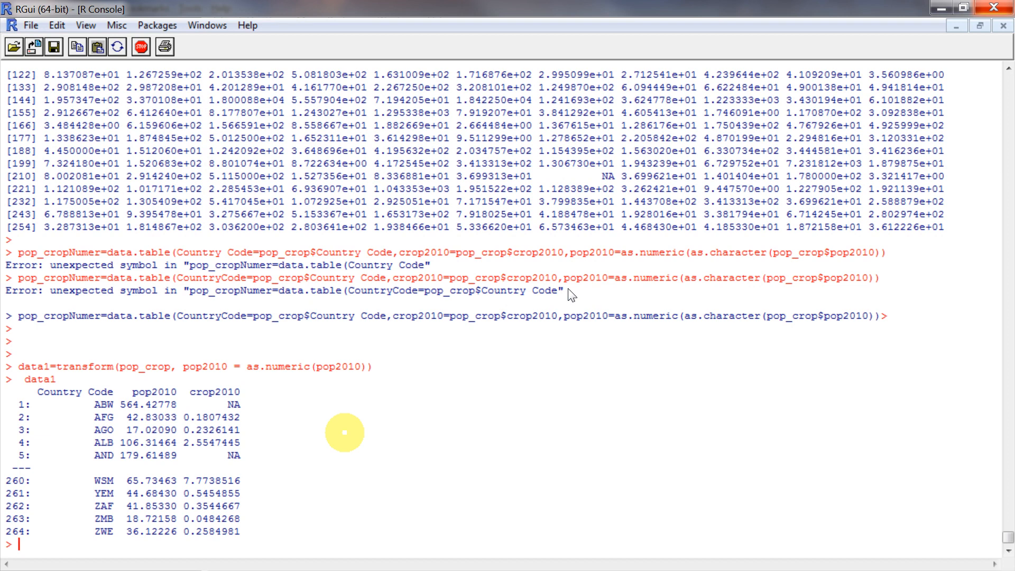
Check the column classes of the new table by running sapply(data1,class)
{"action": "type", "text": "sapply("}
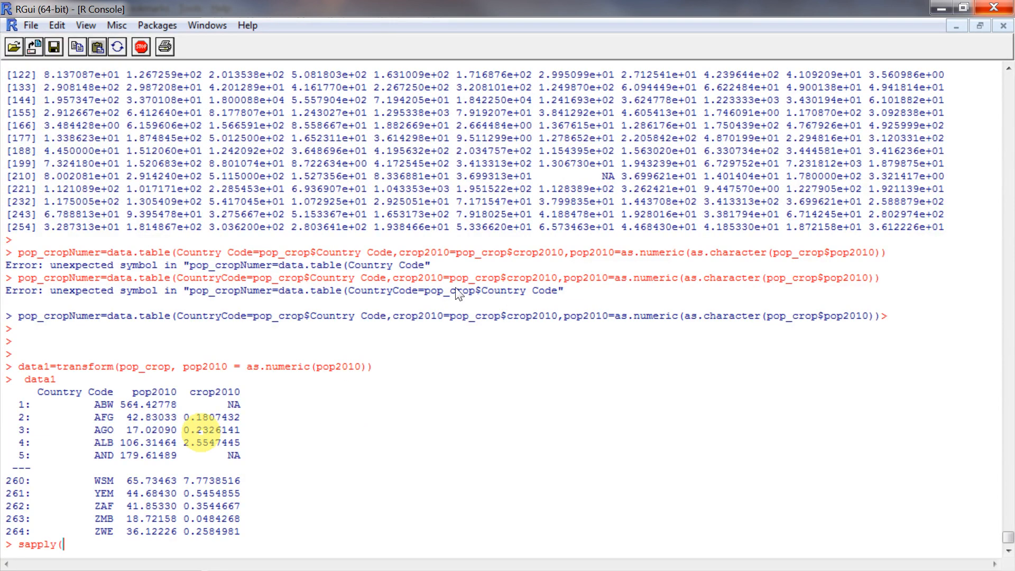
{"action": "left_click_drag", "start_coordinate": [25, 379], "coordinate": [55, 379]}
{"action": "key", "text": "ctrl+c"}
{"action": "key", "text": "ctrl+v"}
{"action": "type", "text": ","}
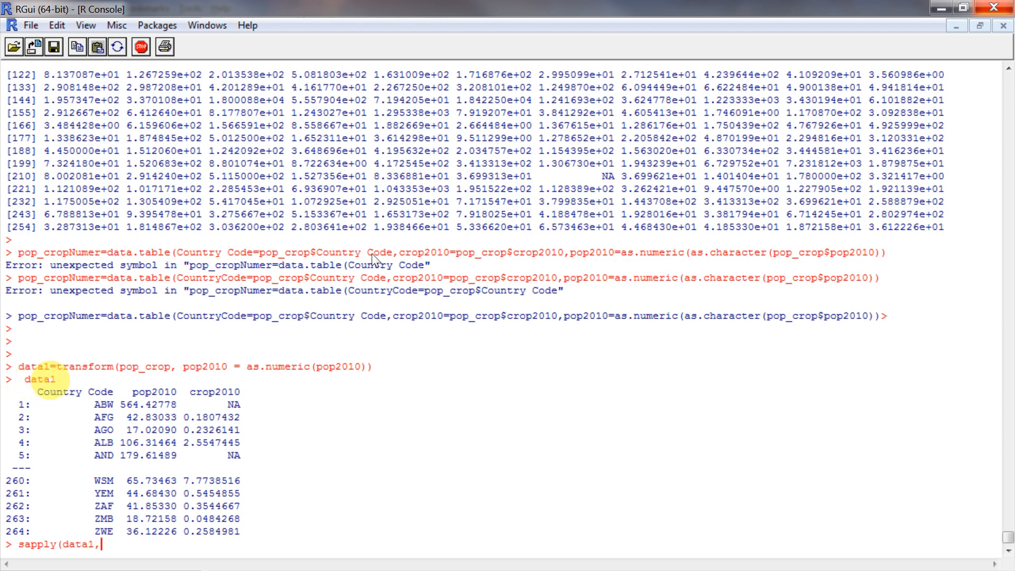
{"action": "type", "text": "class)"}
{"action": "key", "text": "Return"}
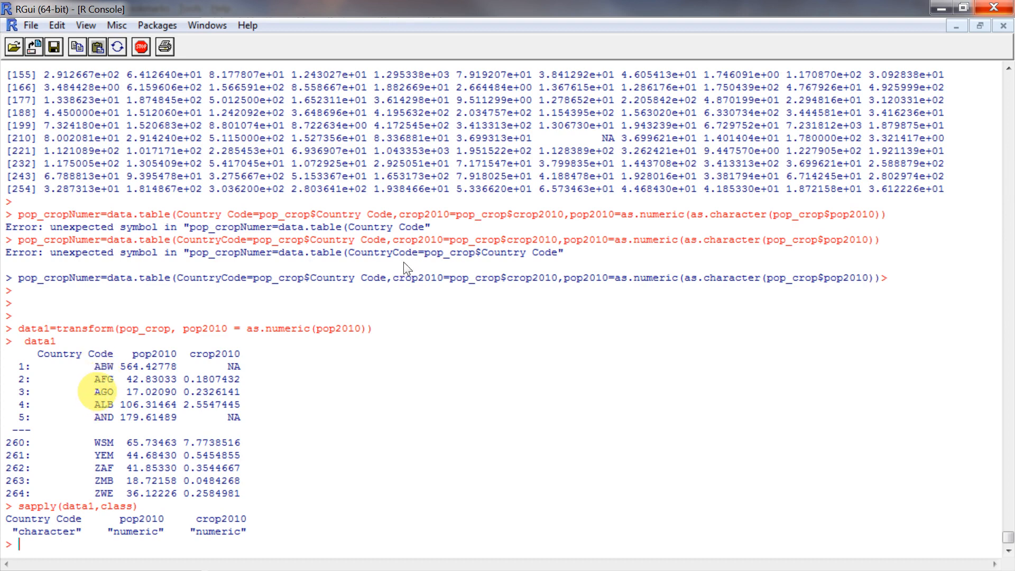
Begin a linear model command for crop2010 against pop2010, reusing the column names from the class output: lm(crop2010~pop2010,
{"action": "left_click_drag", "start_coordinate": [120, 518], "coordinate": [164, 519]}
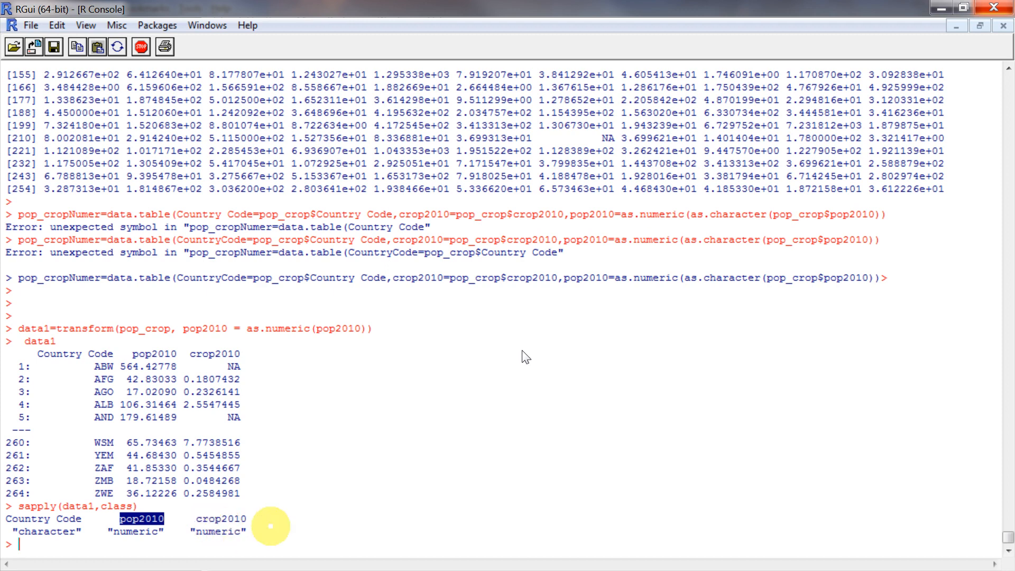
{"action": "left_click", "coordinate": [280, 525]}
{"action": "key", "text": "Return"}
{"action": "key", "text": "Return"}
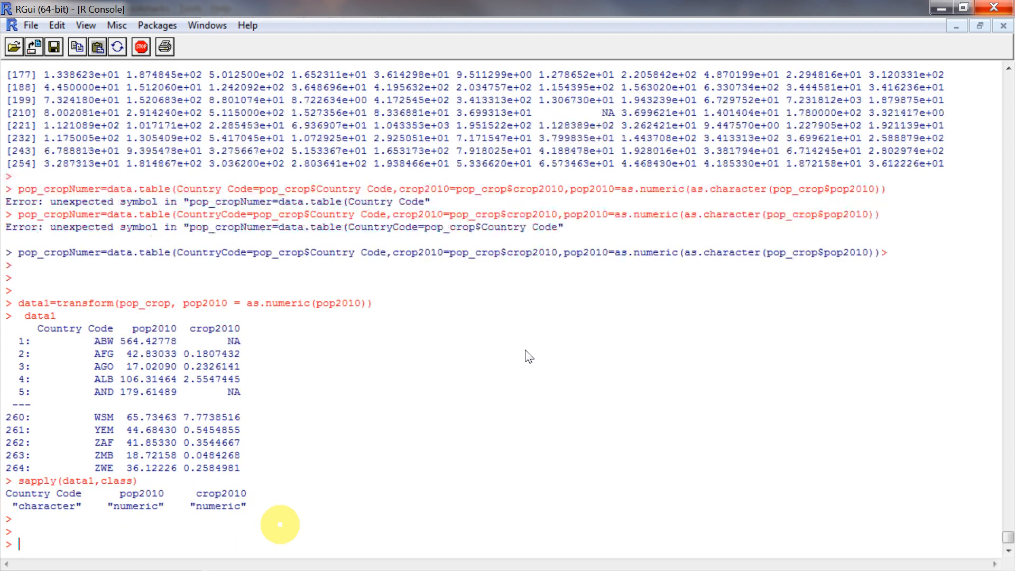
{"action": "type", "text": "lm("}
{"action": "left_click_drag", "start_coordinate": [119, 493], "coordinate": [242, 494]}
{"action": "key", "text": "ctrl+c"}
{"action": "key", "text": "ctrl+v"}
{"action": "type", "text": "~"}
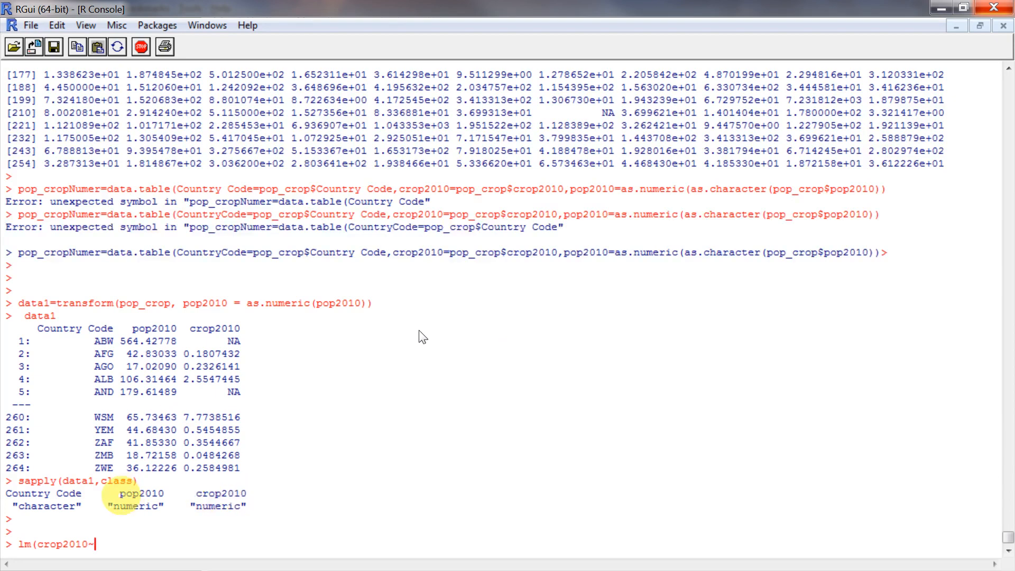
{"action": "left_click_drag", "start_coordinate": [120, 493], "coordinate": [159, 495]}
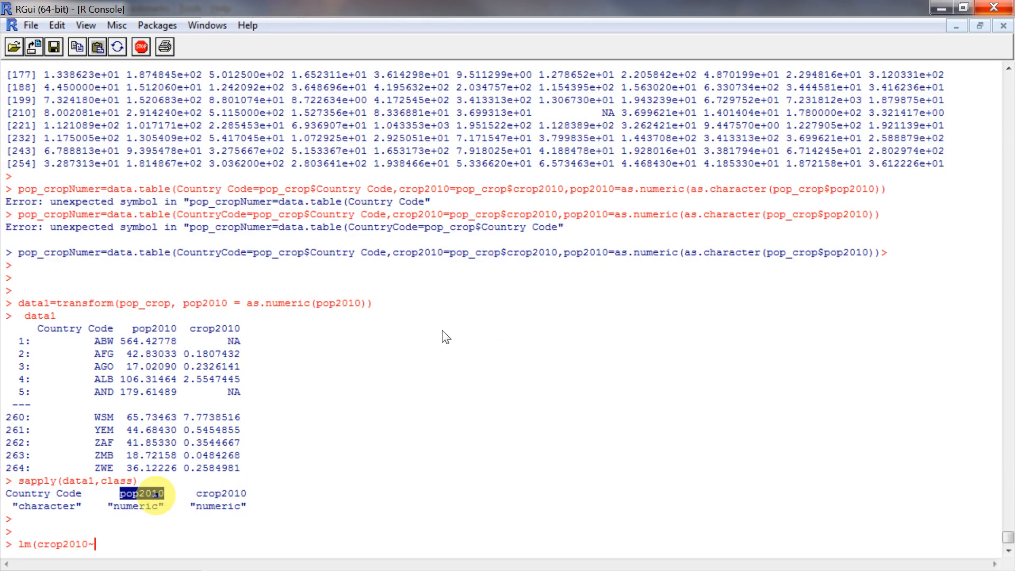
{"action": "key", "text": "ctrl+x"}
{"action": "type", "text": ","}
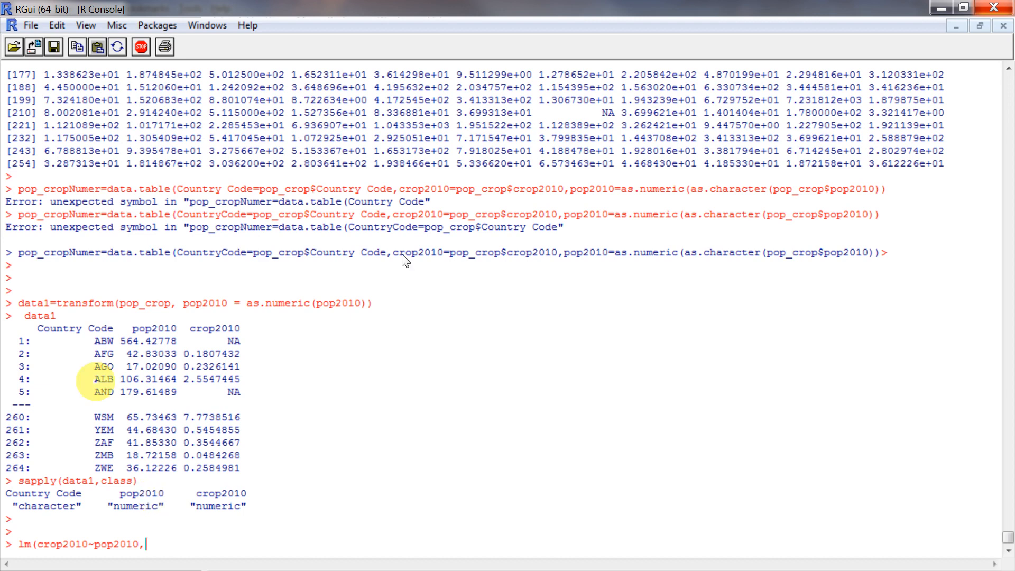
Set the data argument to data1 and run lm(crop2010~pop2010,data=data1)
{"action": "type", "text": "data="}
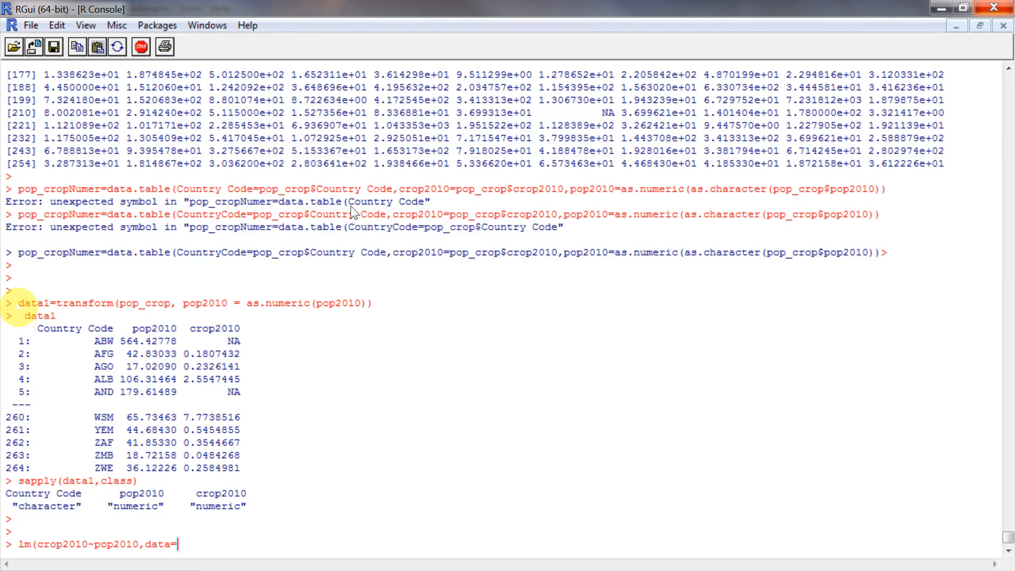
{"action": "left_click_drag", "start_coordinate": [19, 304], "coordinate": [49, 304]}
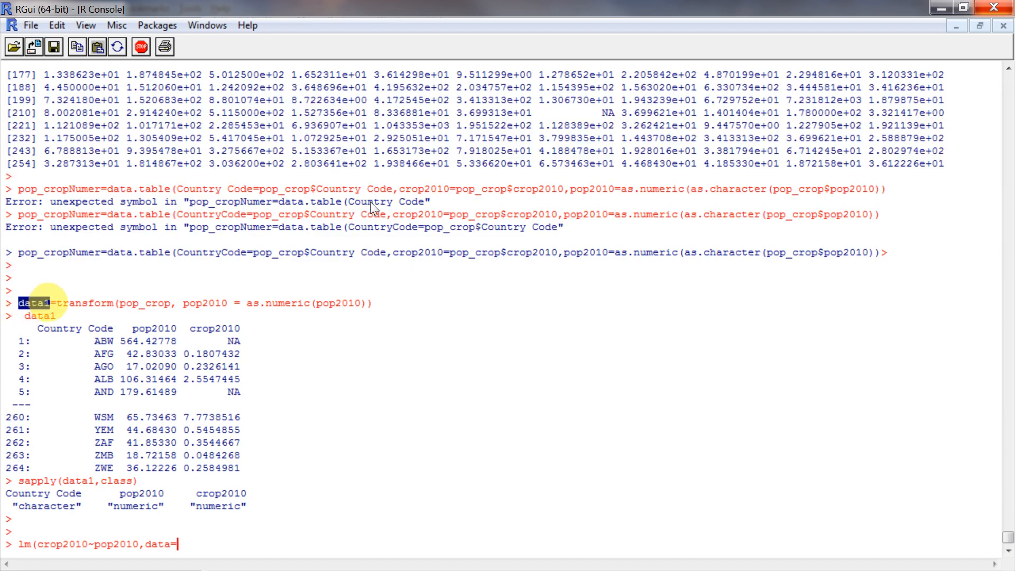
{"action": "key", "text": "ctrl+c"}
{"action": "key", "text": "ctrl+v"}
{"action": "type", "text": ")"}
{"action": "key", "text": "Return"}
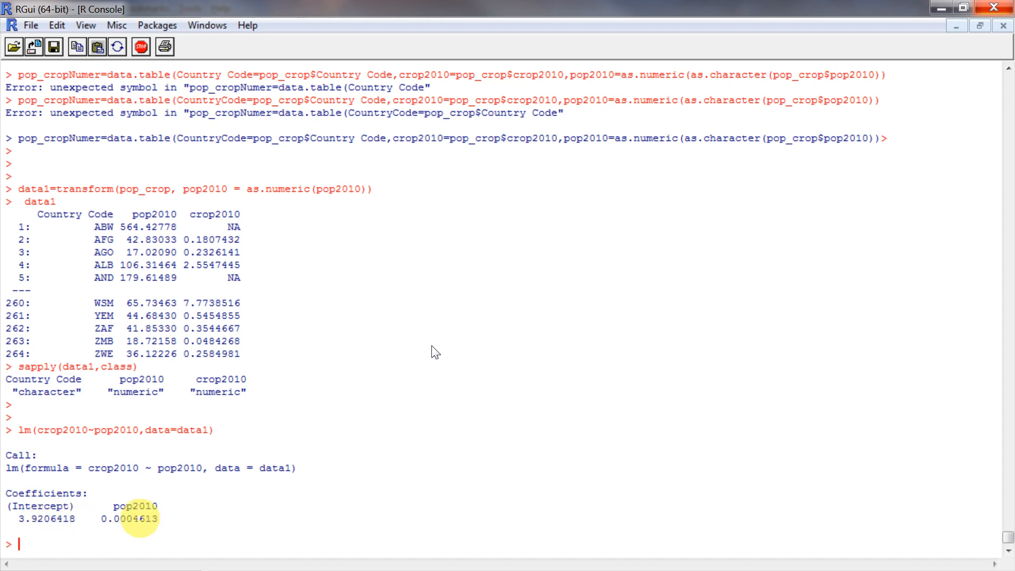
Store the linear model as reg by reusing the previous command: reg=lm(crop2010~pop2010,data=data1)
{"action": "type", "text": "reg="}
{"action": "left_click_drag", "start_coordinate": [20, 430], "coordinate": [217, 427]}
{"action": "key", "text": "ctrl+x"}
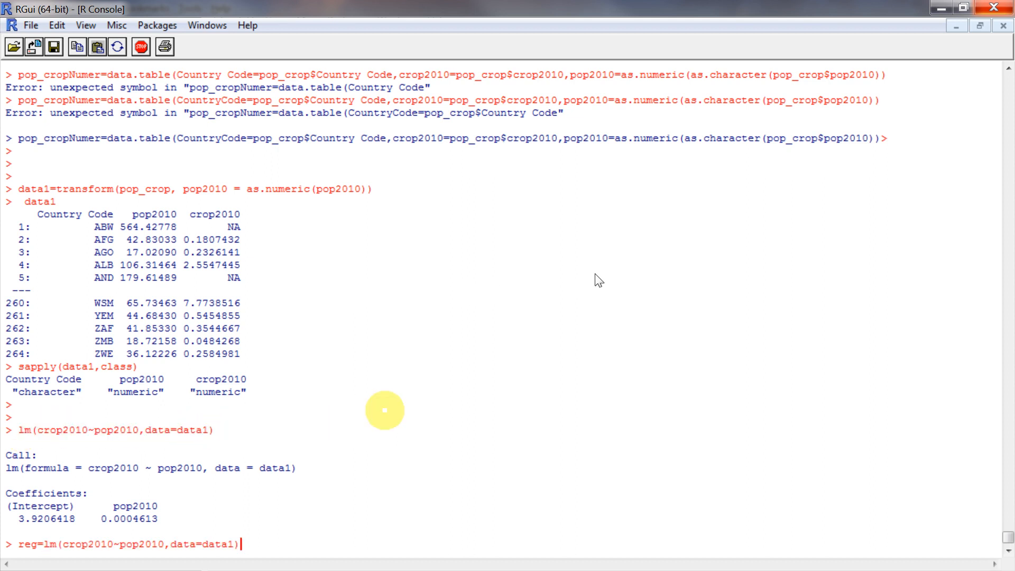
{"action": "key", "text": "Return"}
Run summary(reg) and examine the coefficient estimates, the p-values and the multiple R-squared
{"action": "type", "text": "summary("}
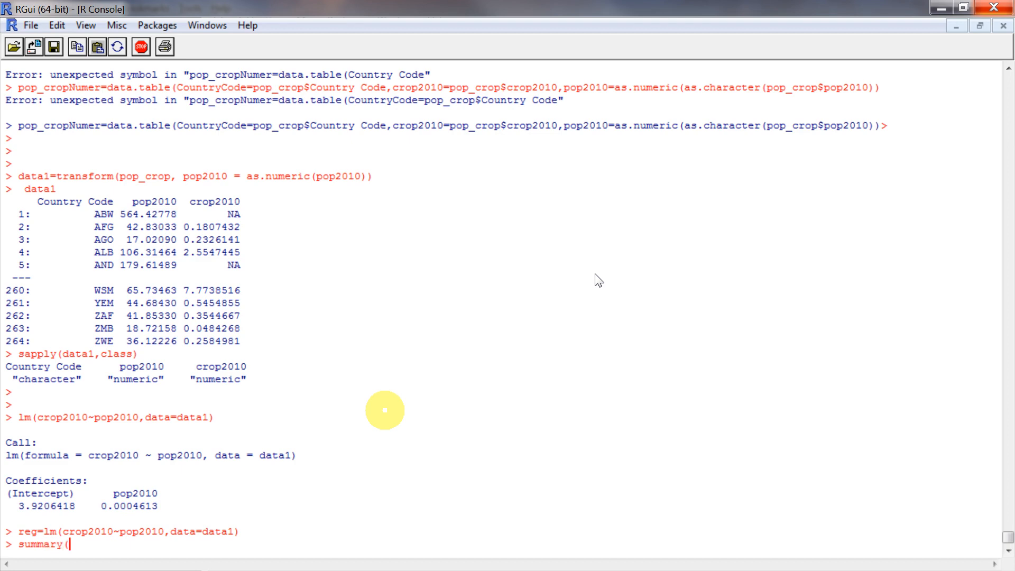
{"action": "type", "text": "reg)"}
{"action": "key", "text": "Return"}
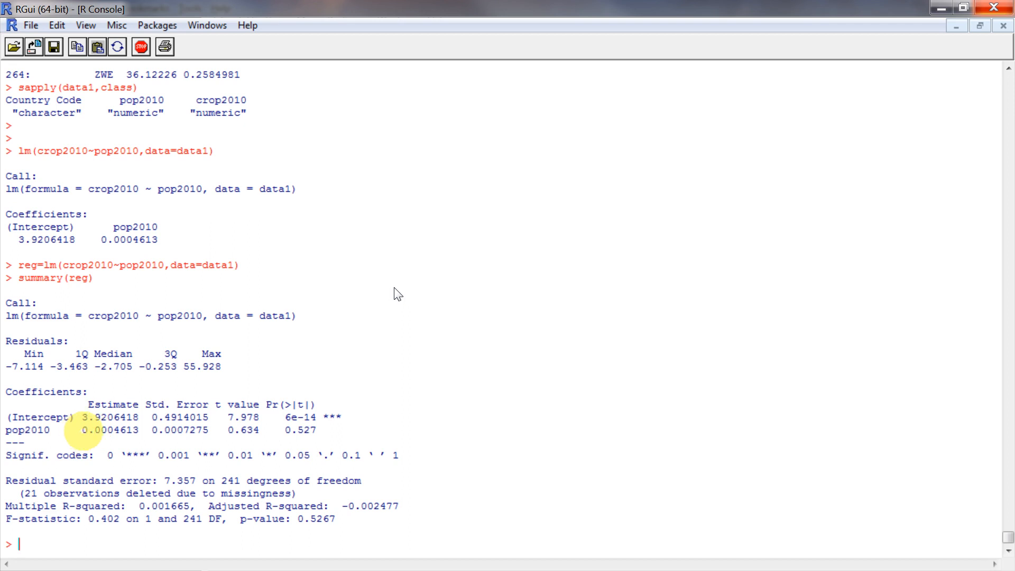
{"action": "left_click_drag", "start_coordinate": [82, 418], "coordinate": [136, 417]}
{"action": "left_click_drag", "start_coordinate": [76, 430], "coordinate": [137, 430]}
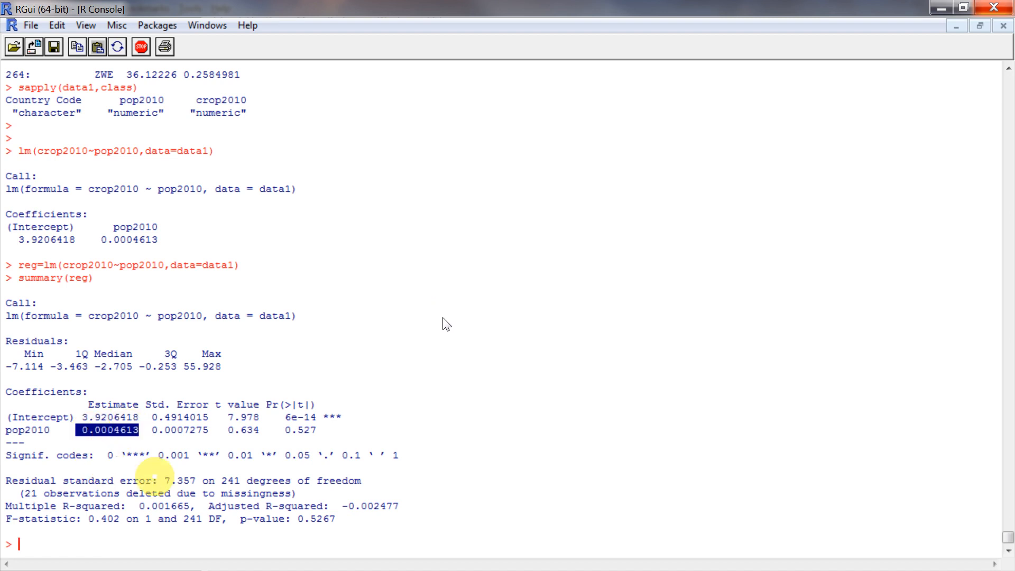
{"action": "left_click_drag", "start_coordinate": [285, 430], "coordinate": [303, 430]}
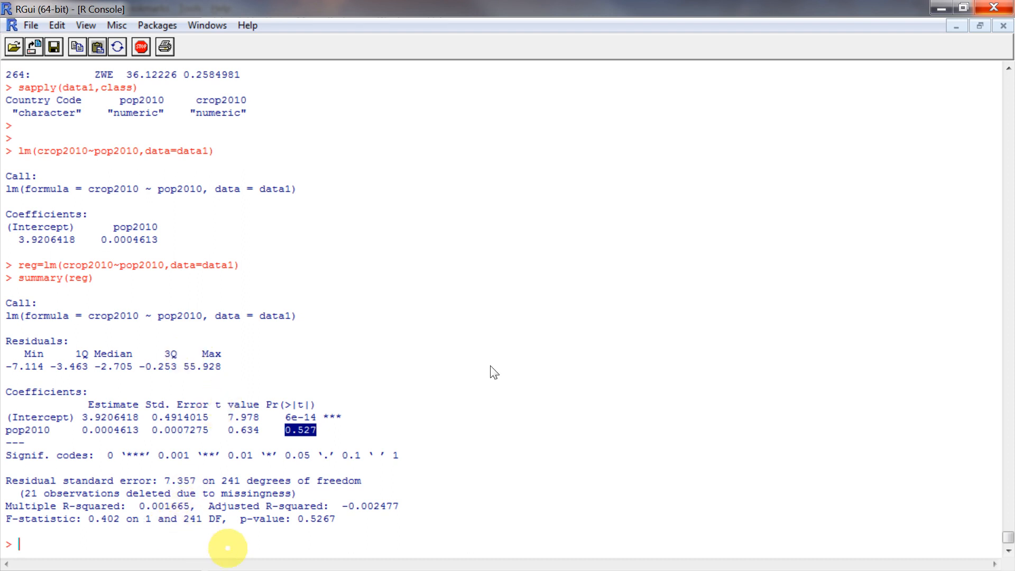
{"action": "left_click_drag", "start_coordinate": [292, 519], "coordinate": [335, 519]}
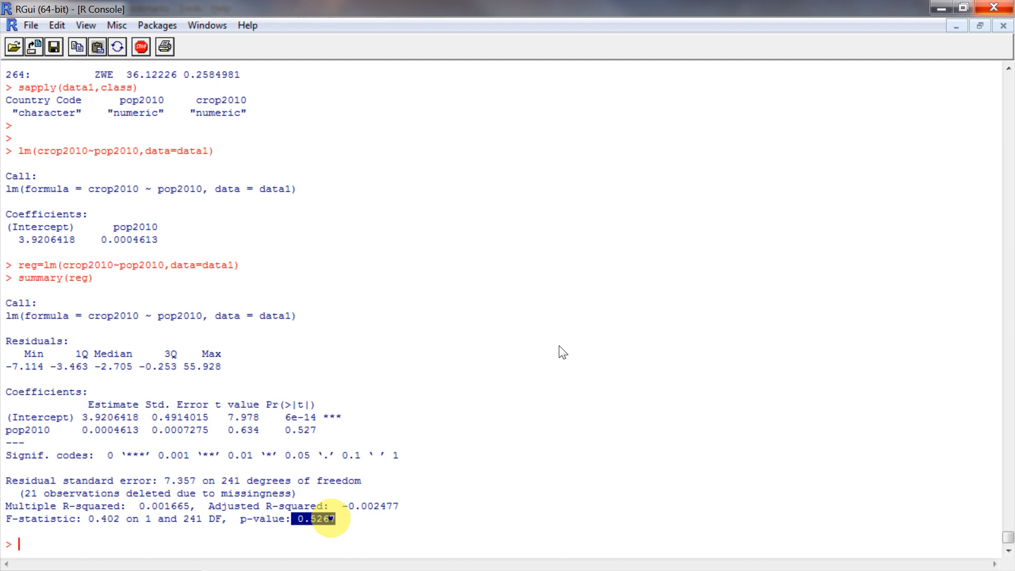
{"action": "left_click_drag", "start_coordinate": [139, 506], "coordinate": [189, 506]}
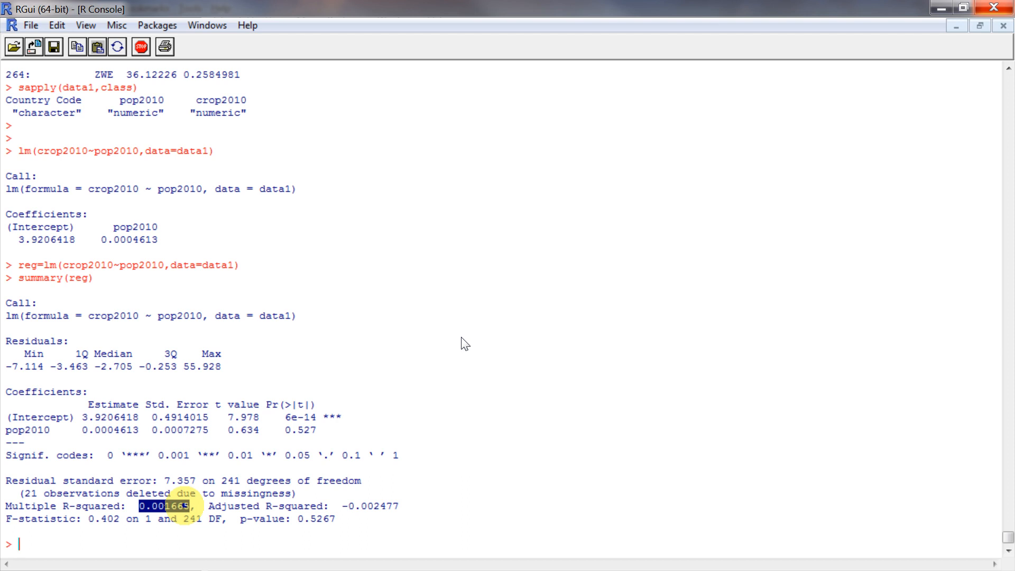
Recall the reg=lm(crop2010~pop2010,data=data1) command and wrap crop2010 in log()
{"action": "key", "text": "Up"}
{"action": "key", "text": "Up"}
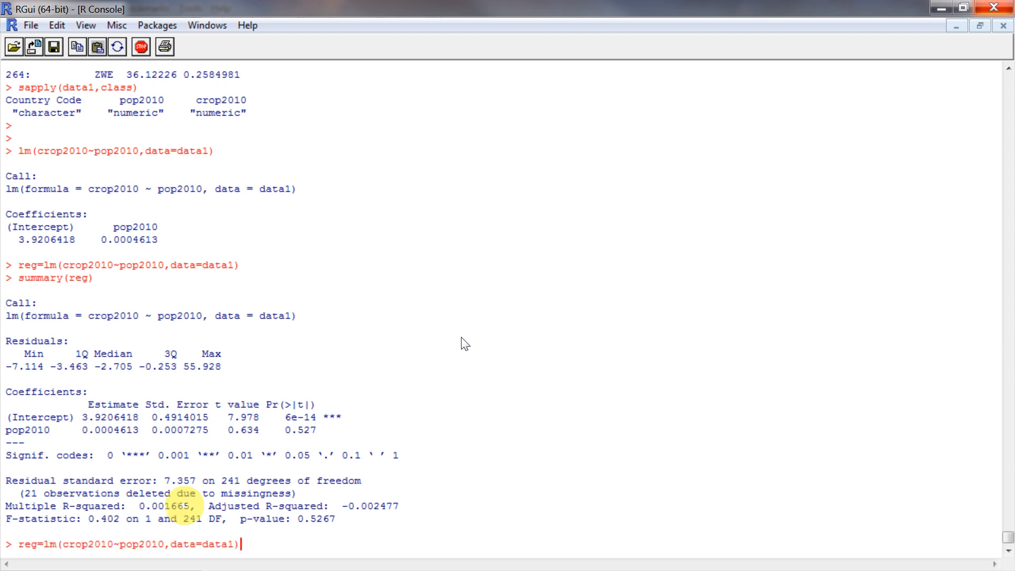
{"action": "key", "text": "Left"}
{"action": "key", "text": "Left"}
{"action": "key", "text": "Left"}
{"action": "key", "text": "Left"}
{"action": "key", "text": "Left"}
{"action": "key", "text": "Left"}
{"action": "key", "text": "Left"}
{"action": "key", "text": "Left"}
{"action": "key", "text": "Left"}
{"action": "key", "text": "Left"}
{"action": "key", "text": "Left"}
{"action": "key", "text": "Left"}
{"action": "key", "text": "Left"}
{"action": "key", "text": "Left"}
{"action": "key", "text": "Left"}
{"action": "key", "text": "Left"}
{"action": "key", "text": "Left"}
{"action": "key", "text": "Left"}
{"action": "key", "text": "Left"}
{"action": "key", "text": "Left"}
{"action": "type", "text": "log"}
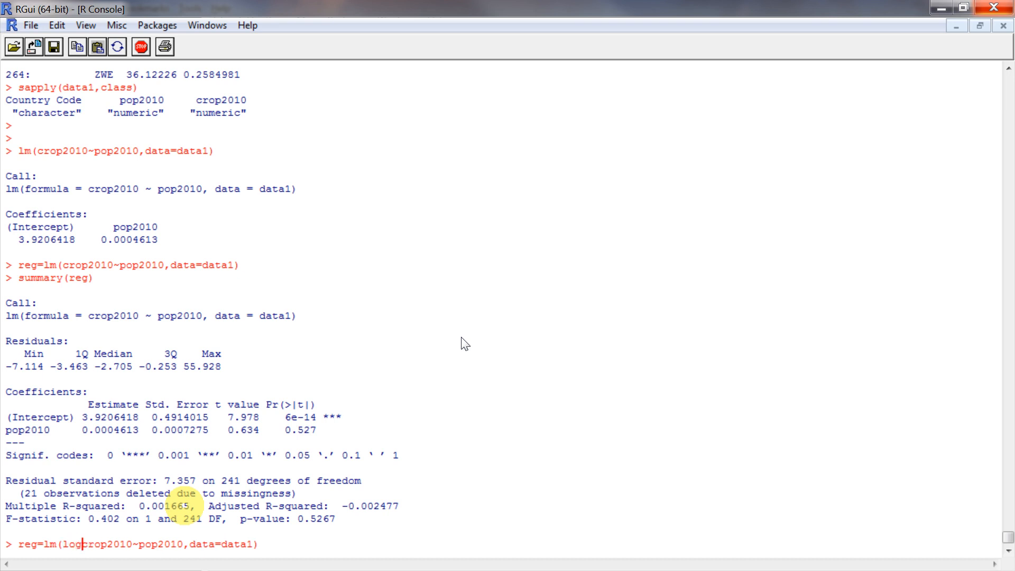
{"action": "type", "text": "("}
{"action": "key", "text": "Right"}
{"action": "key", "text": "Right"}
{"action": "key", "text": "Right"}
{"action": "key", "text": "Right"}
{"action": "key", "text": "Right"}
{"action": "key", "text": "Right"}
{"action": "key", "text": "Right"}
{"action": "key", "text": "Right"}
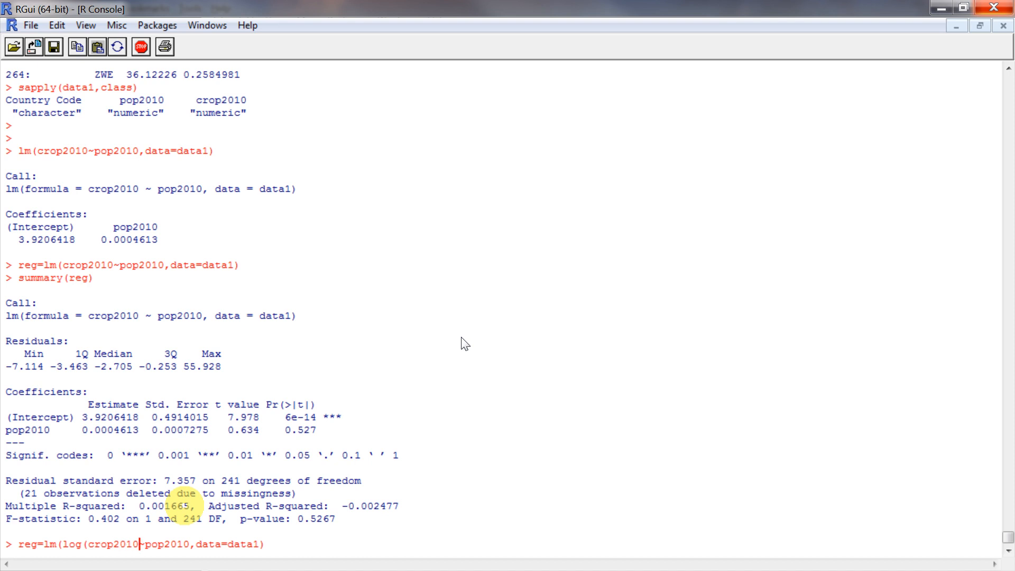
{"action": "type", "text": ")"}
Wrap pop2010 in log() as well and run reg=lm(log(crop2010)~log(pop2010),data=data1)
{"action": "key", "text": "Right"}
{"action": "key", "text": "Right"}
{"action": "key", "text": "Left"}
{"action": "type", "text": "log("}
{"action": "key", "text": "Right"}
{"action": "key", "text": "Right"}
{"action": "key", "text": "Right"}
{"action": "key", "text": "Right"}
{"action": "key", "text": "Right"}
{"action": "key", "text": "Right"}
{"action": "key", "text": "Right"}
{"action": "type", "text": ")"}
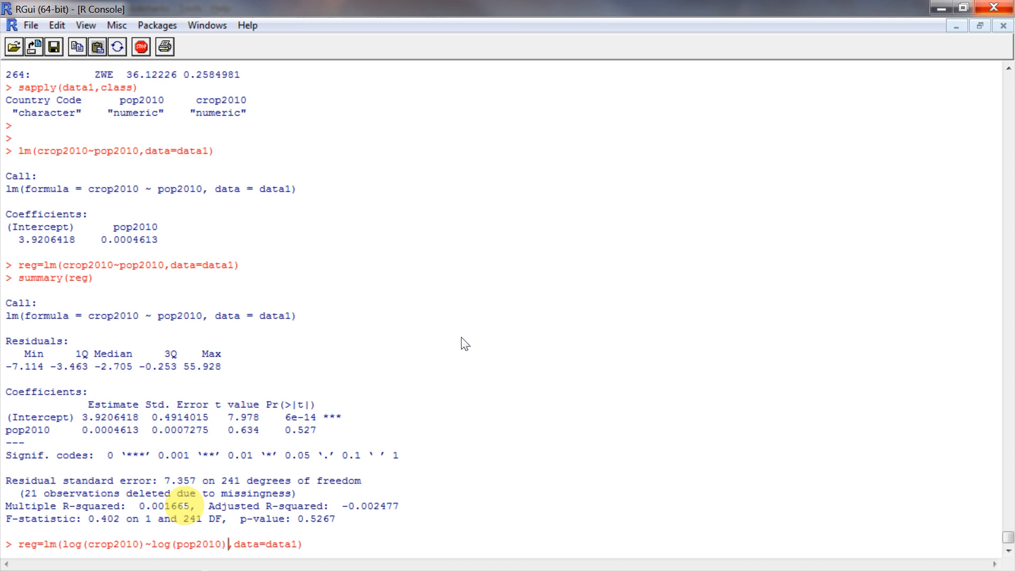
{"action": "key", "text": "Return"}
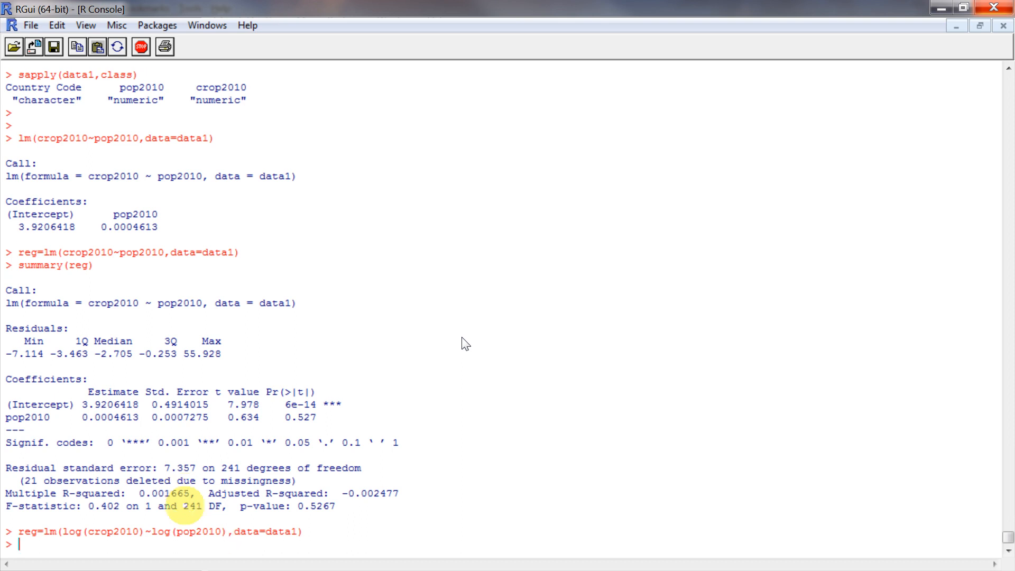
Rerun summary(reg) for the log-log model and examine its formula, coefficient estimates, multiple R-squared and p-value
{"action": "left_click_drag", "start_coordinate": [19, 265], "coordinate": [96, 265]}
{"action": "key", "text": "ctrl+c"}
{"action": "key", "text": "ctrl+v"}
{"action": "key", "text": "Return"}
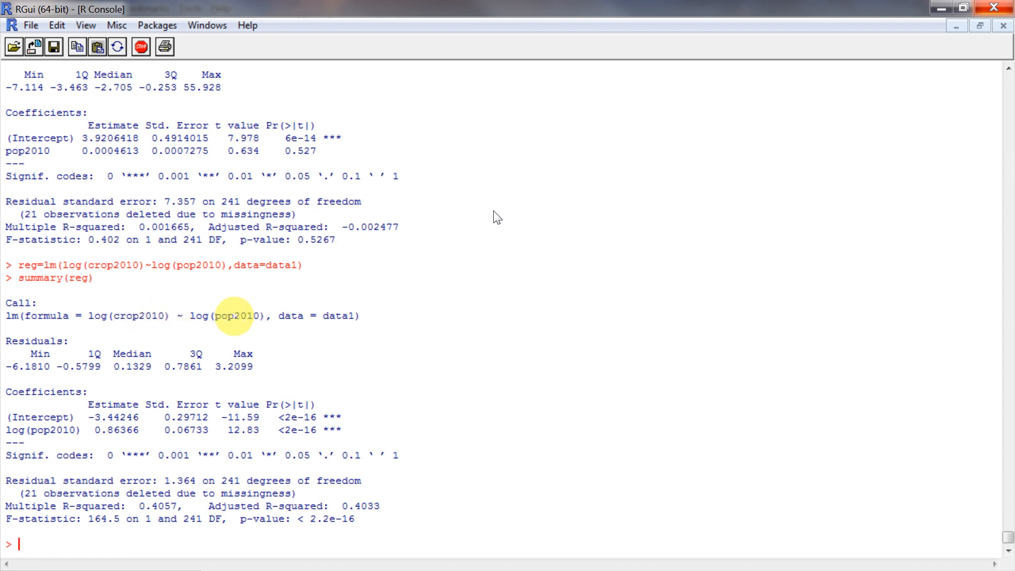
{"action": "left_click_drag", "start_coordinate": [83, 316], "coordinate": [112, 315]}
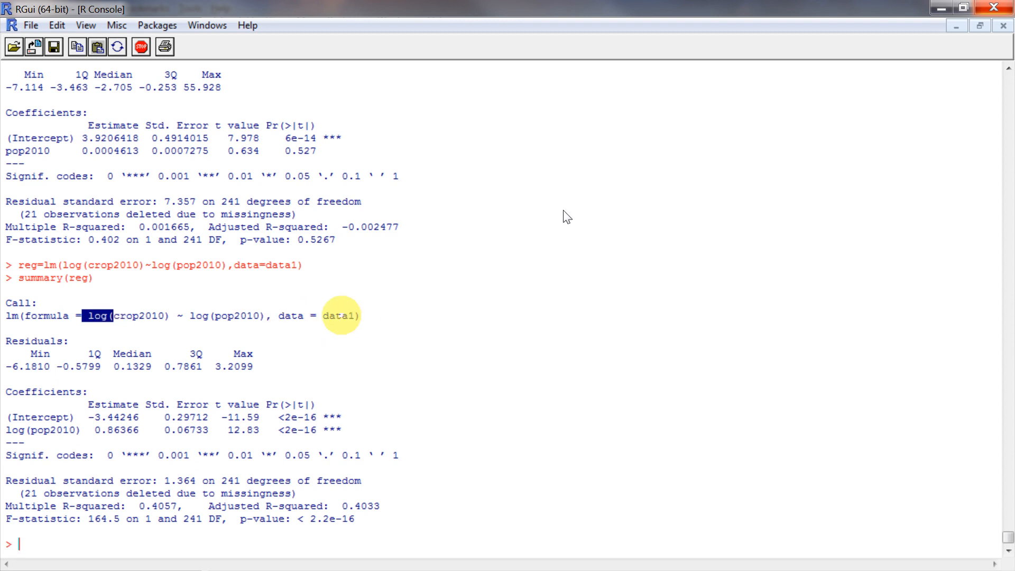
{"action": "left_click_drag", "start_coordinate": [323, 316], "coordinate": [354, 316]}
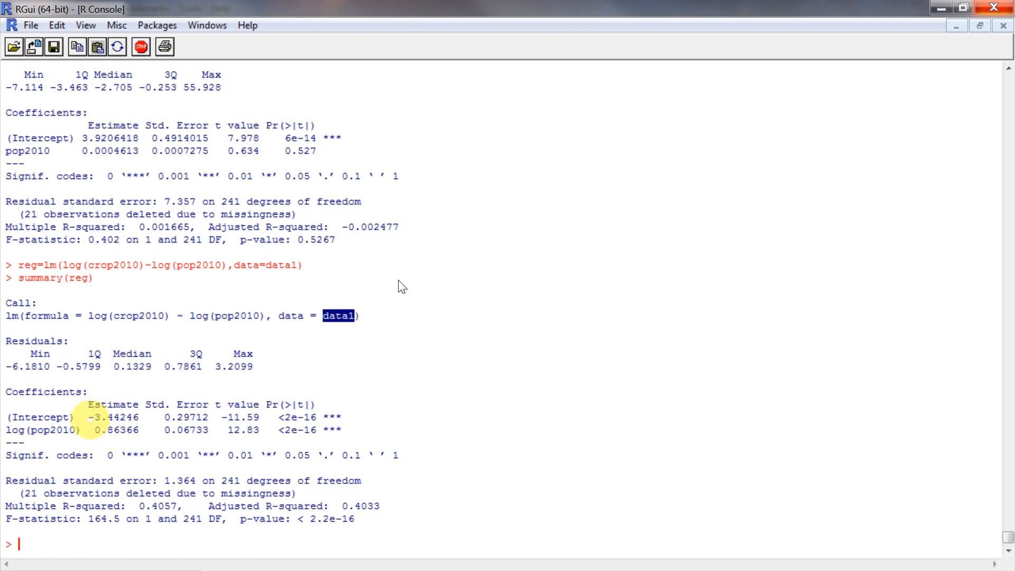
{"action": "left_click_drag", "start_coordinate": [88, 417], "coordinate": [139, 417]}
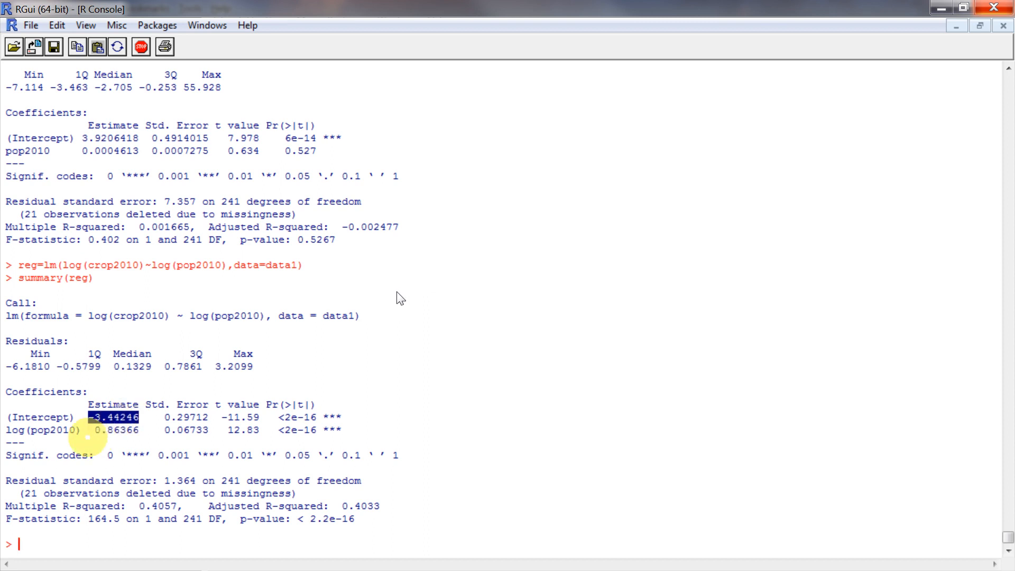
{"action": "left_click_drag", "start_coordinate": [95, 428], "coordinate": [138, 429]}
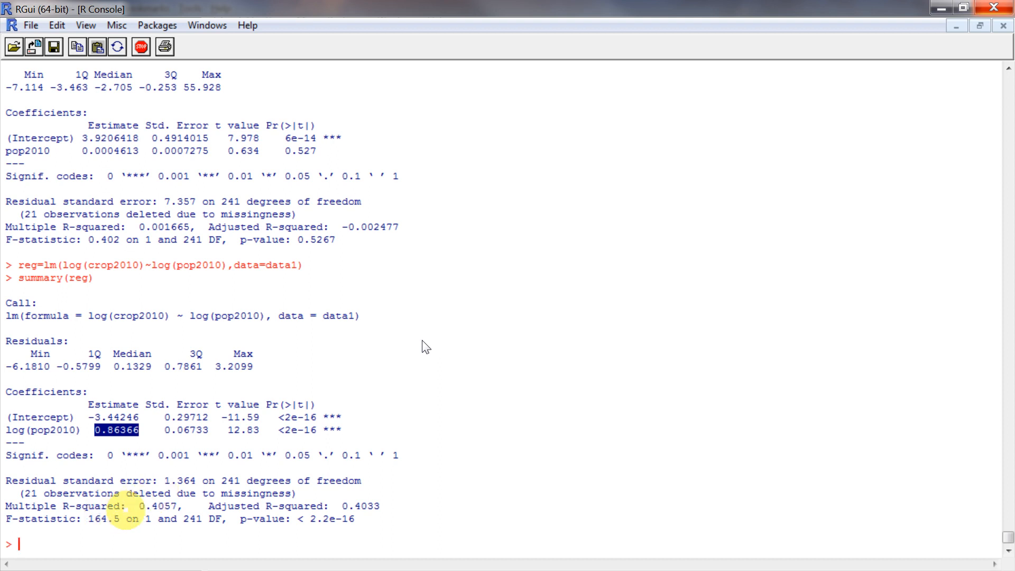
{"action": "left_click_drag", "start_coordinate": [139, 506], "coordinate": [174, 506]}
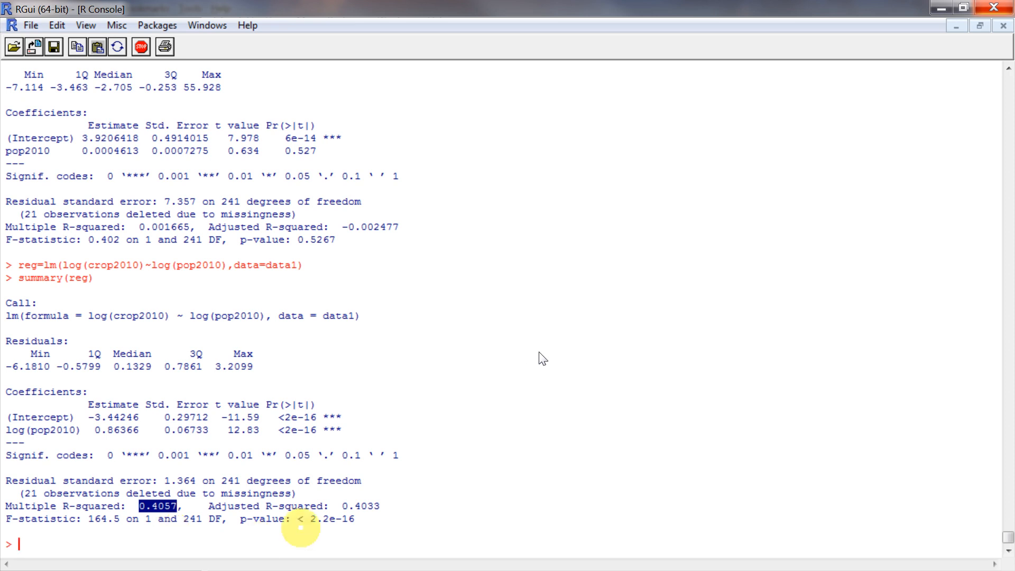
{"action": "left_click_drag", "start_coordinate": [310, 518], "coordinate": [353, 519]}
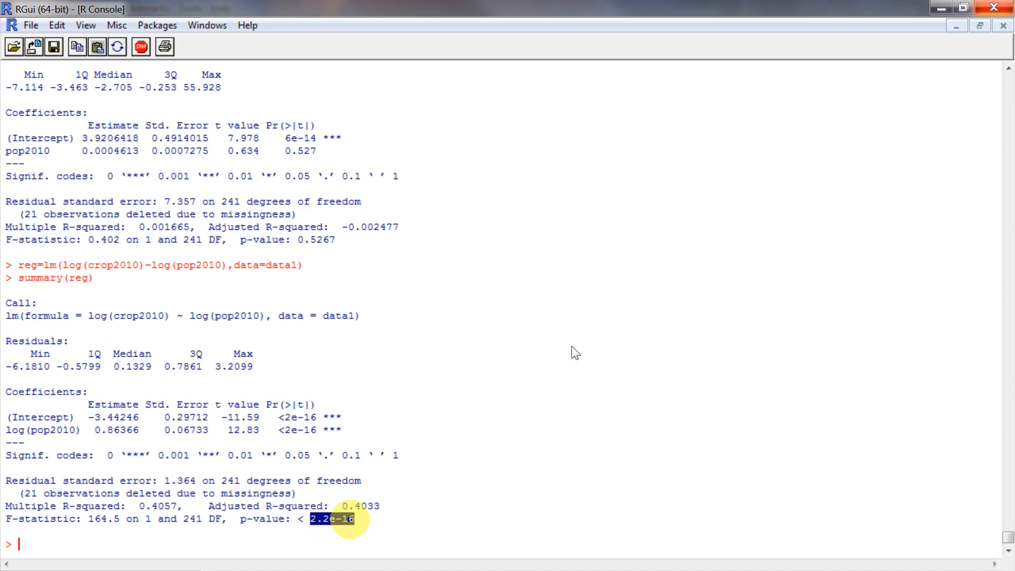